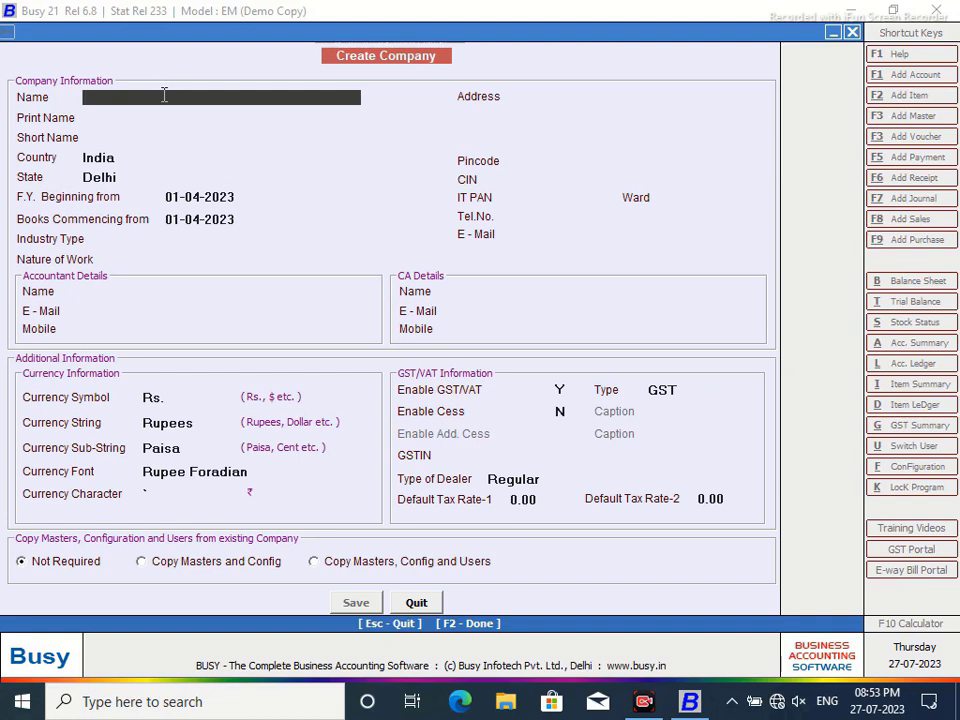
- Enter 'Shri Sai Jewllers' as the new company's name
{"action": "type", "text": "s"}
{"action": "key", "text": "BackSpace"}
{"action": "type", "text": "Shri Sai Jewller"}
{"action": "key", "text": "Return"}
{"action": "key", "text": "Return"}
{"action": "key", "text": "Return"}
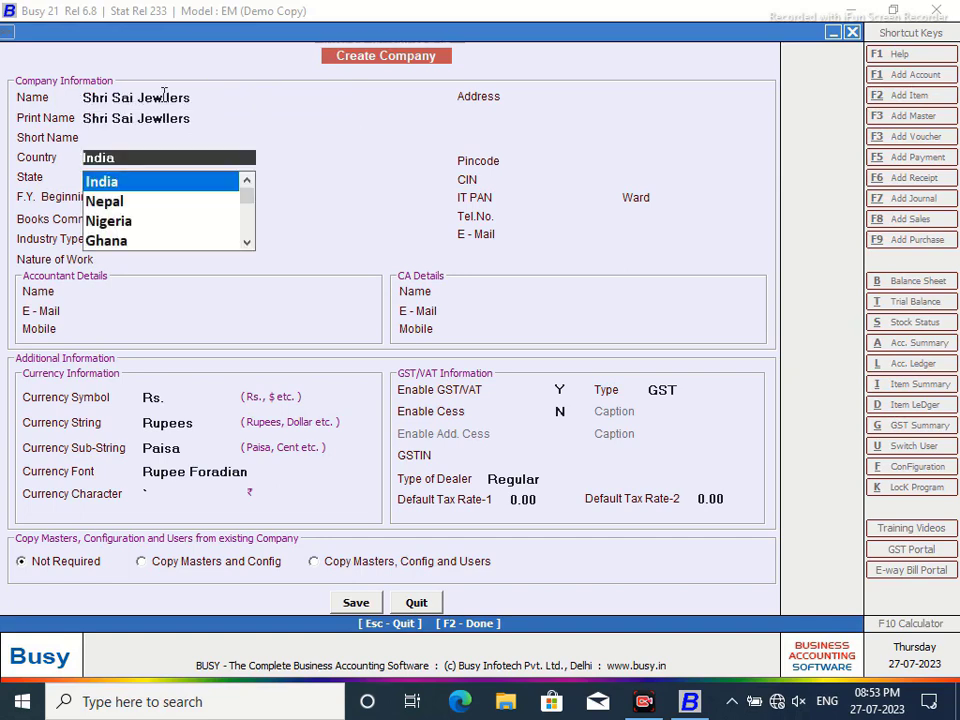
{"action": "key", "text": "Return"}
- Set State to Madhya Pradesh, Industry Type to Gems & Jewellery, and Nature of Work to Retailer
{"action": "type", "text": "madhya"}
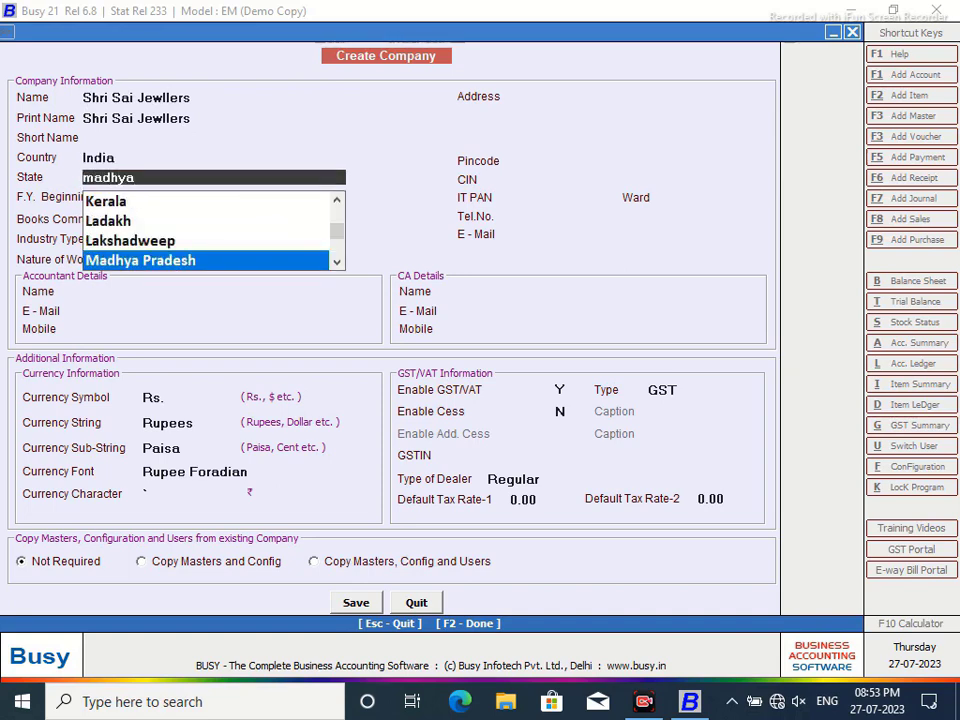
{"action": "key", "text": "Return"}
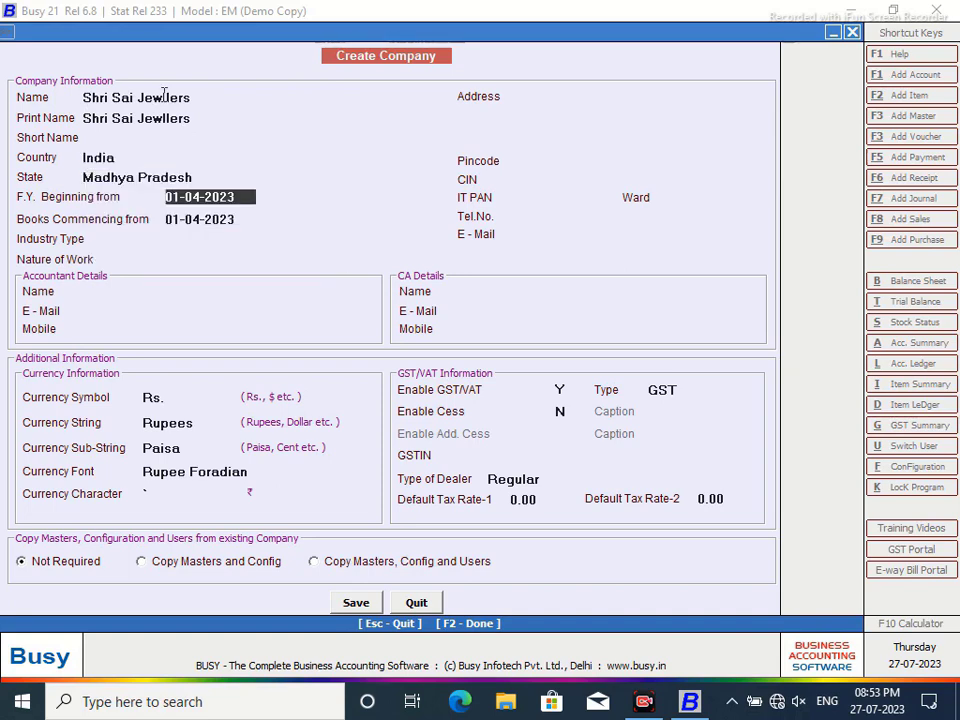
{"action": "left_click", "coordinate": [217, 242]}
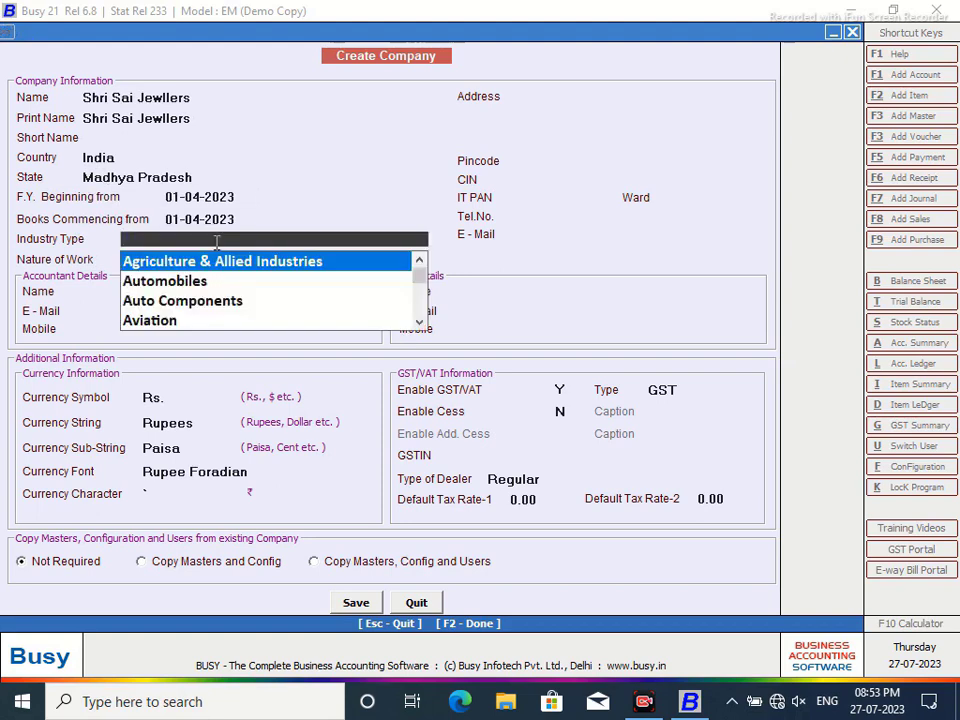
{"action": "type", "text": "gem"}
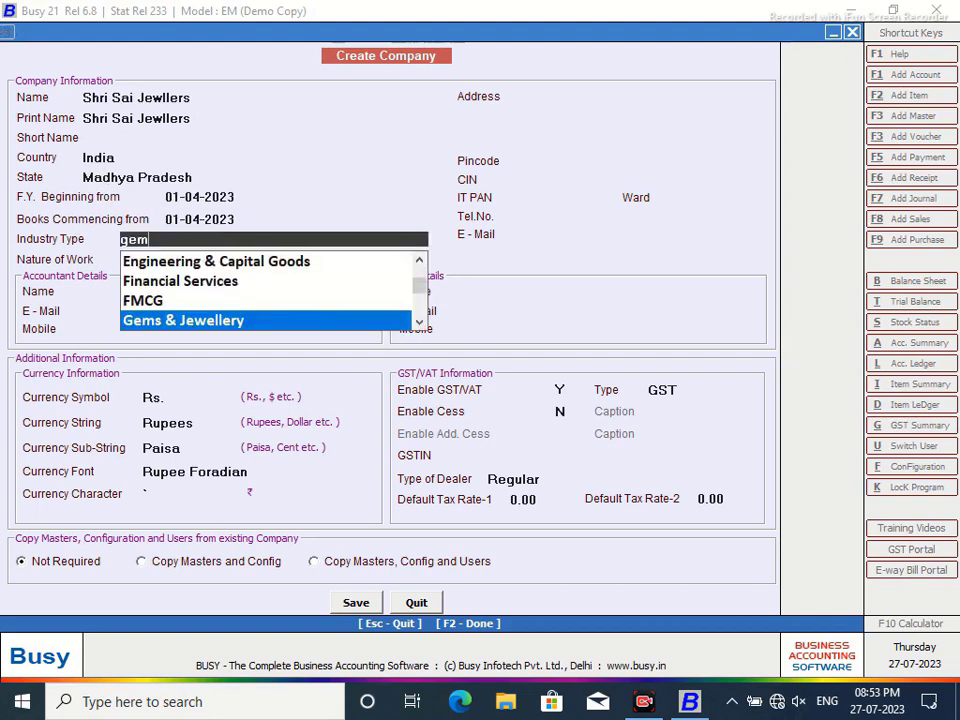
{"action": "key", "text": "Return"}
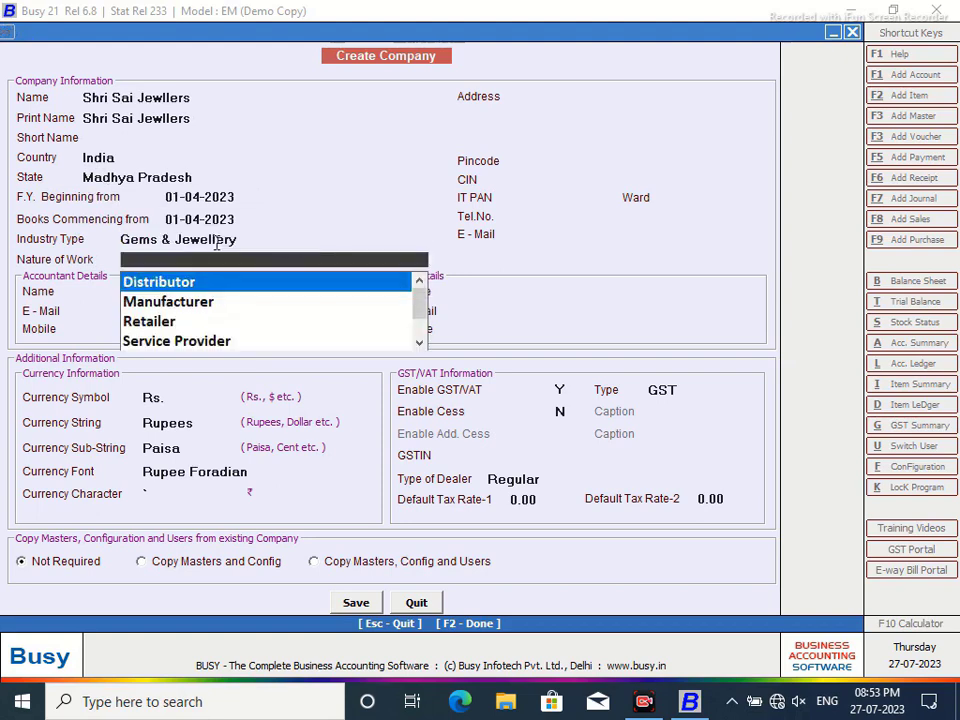
{"action": "left_click", "coordinate": [163, 322]}
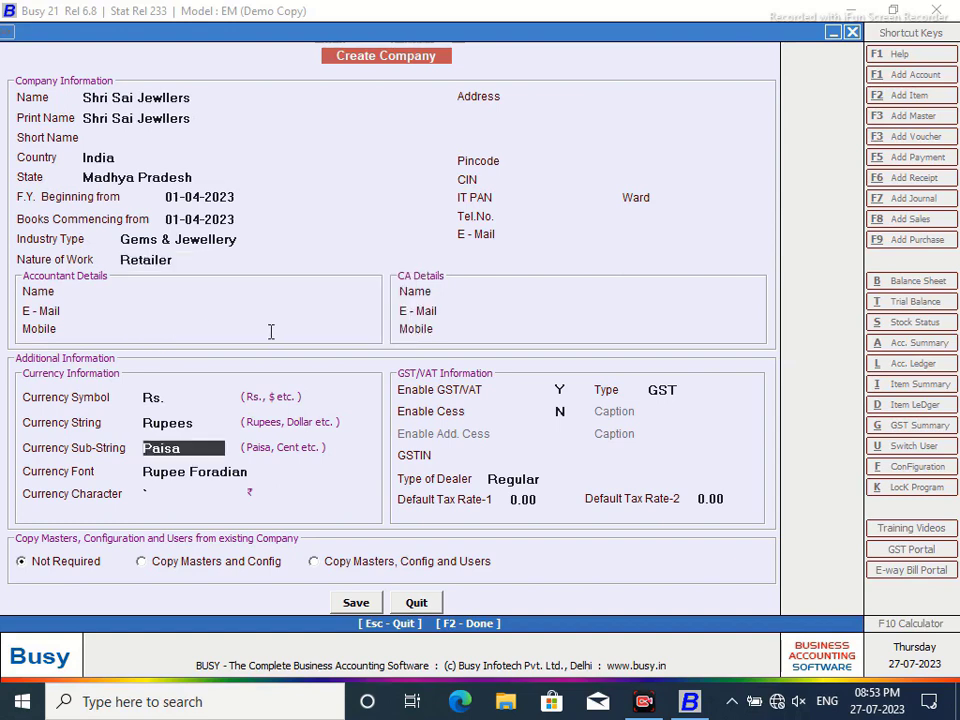
- Enter the first line of the company's postal address
{"action": "left_click", "coordinate": [568, 109]}
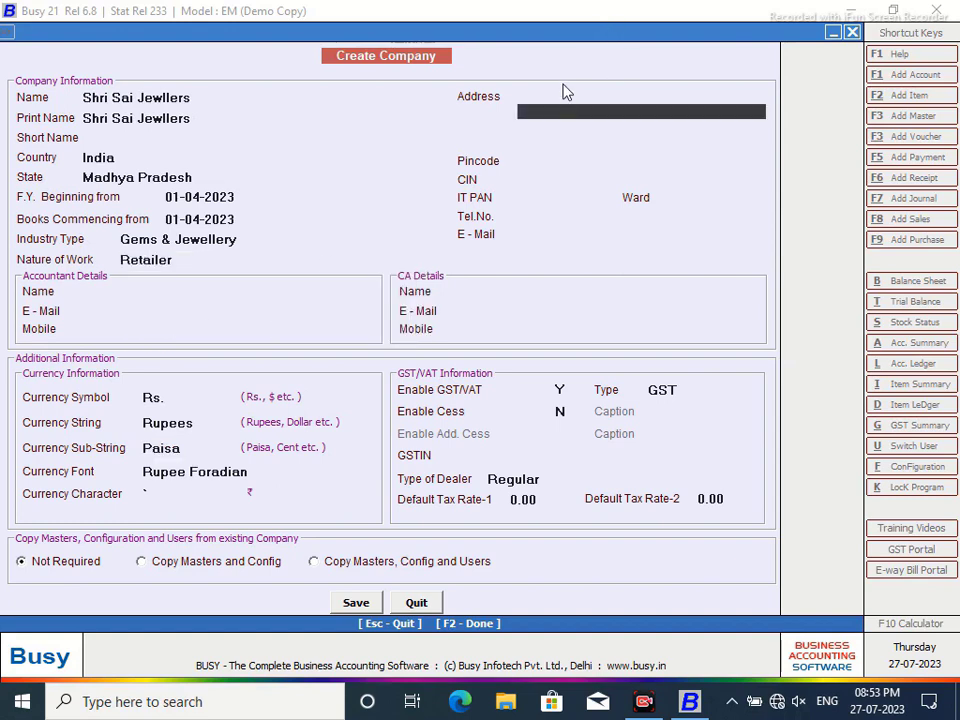
{"action": "left_click", "coordinate": [559, 91]}
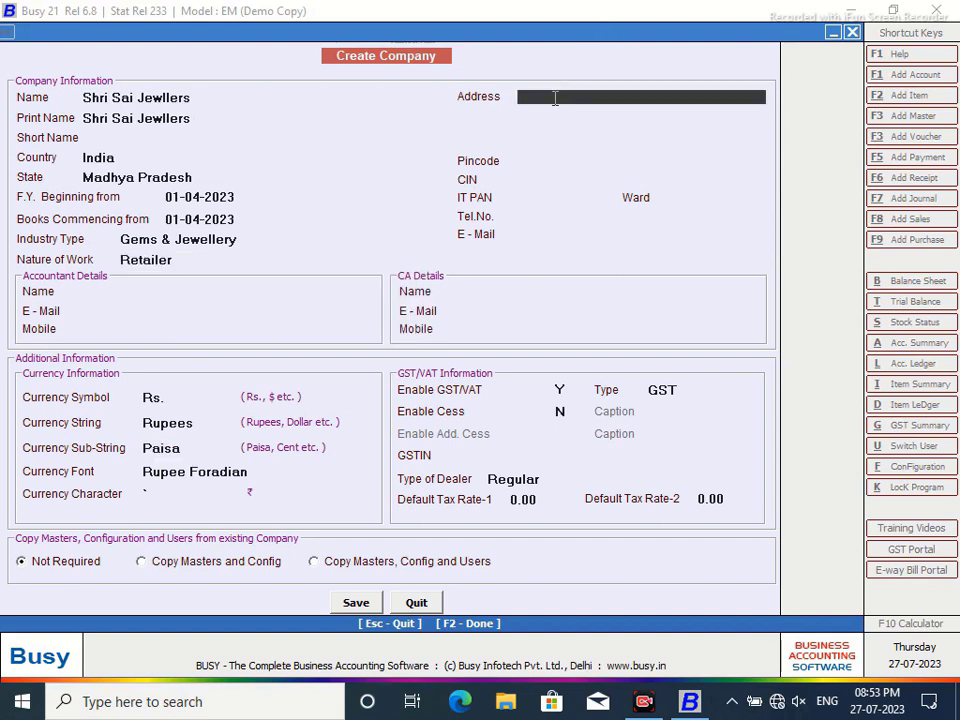
{"action": "key", "text": "Return"}
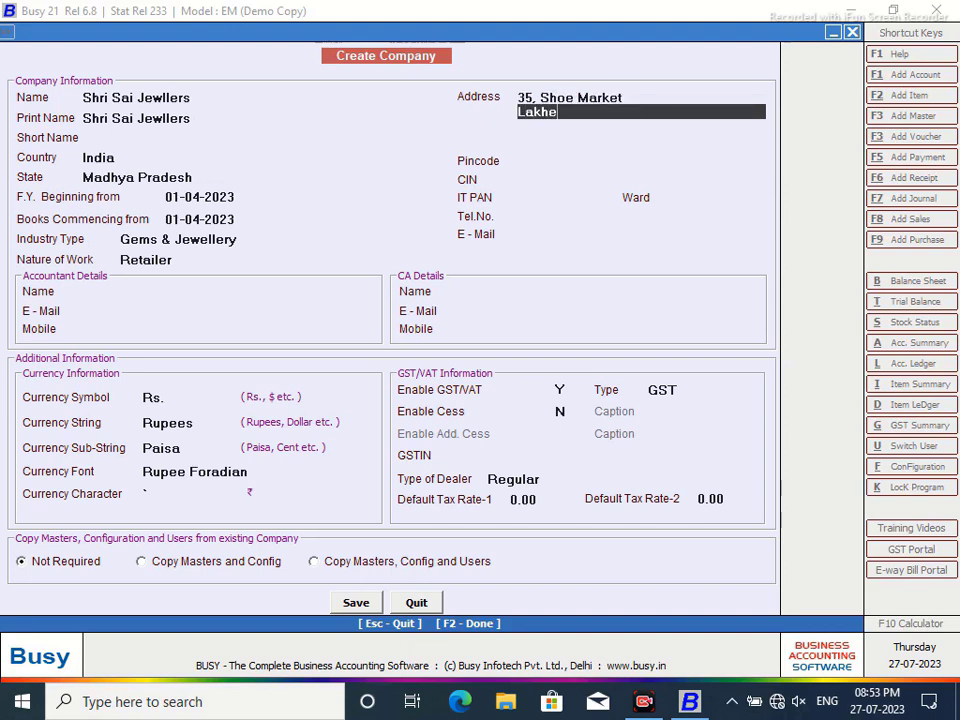
- Fill in the second and third address lines and the pincode
{"action": "key", "text": "Return"}
{"action": "type", "text": "Ujjai"}
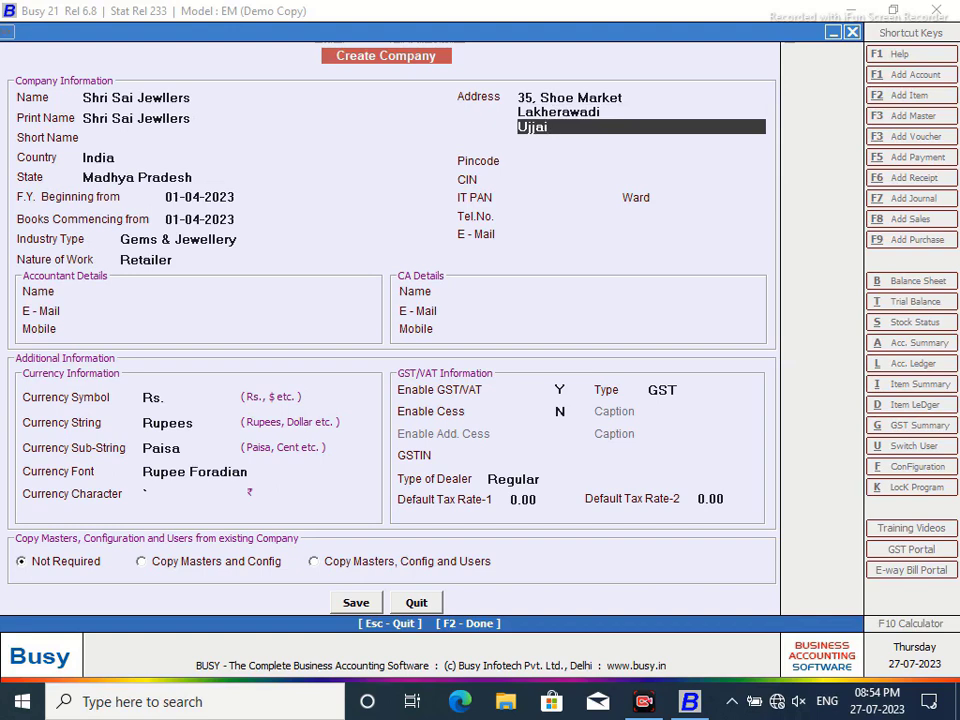
{"action": "type", "text": ", Madhyaprad"}
{"action": "key", "text": "BackSpace"}
{"action": "key", "text": "BackSpace"}
{"action": "type", "text": "pradesh"}
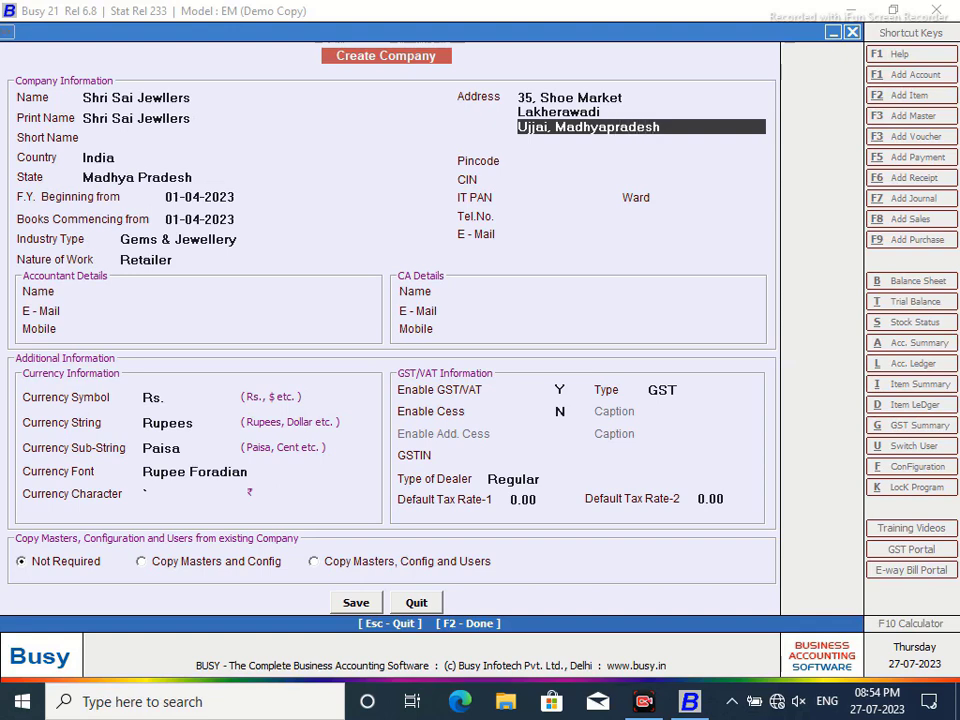
{"action": "key", "text": "Return"}
{"action": "key", "text": "Return"}
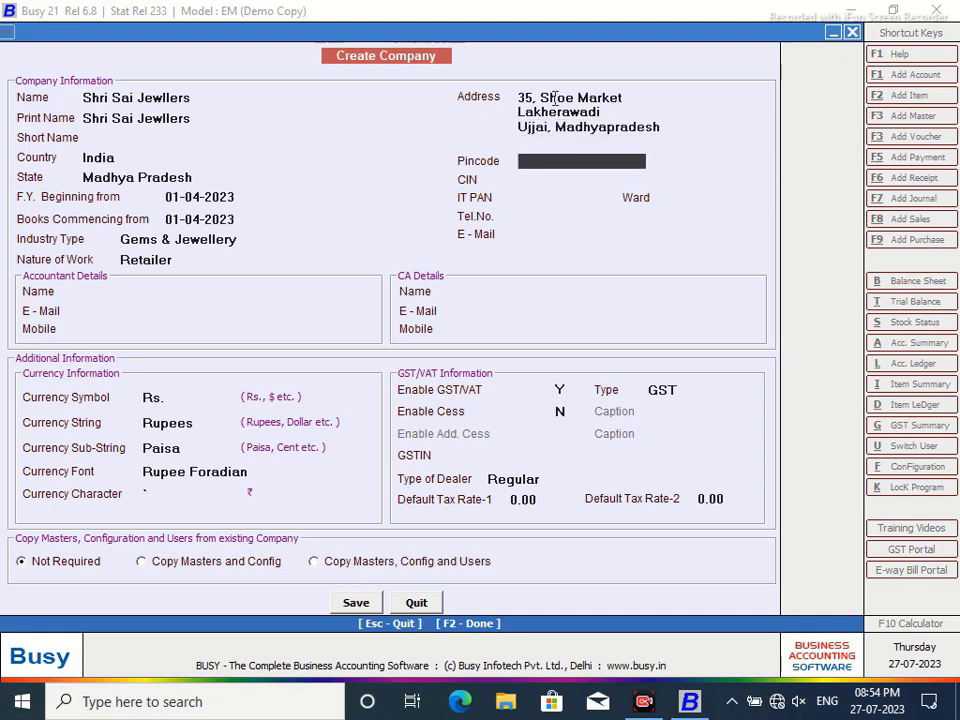
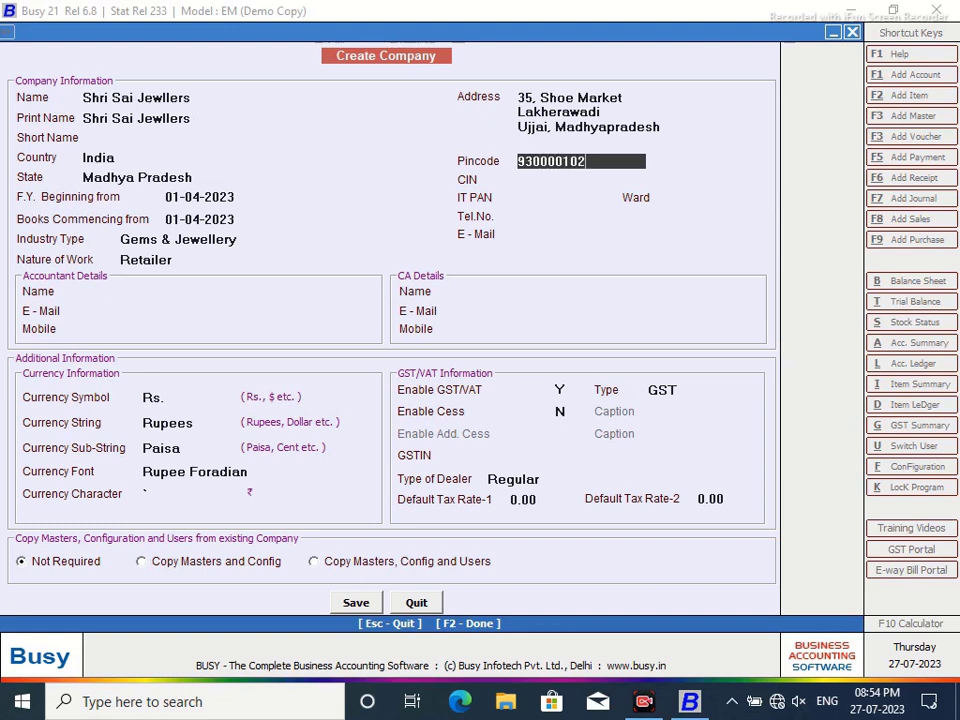
{"action": "left_click", "coordinate": [563, 233]}
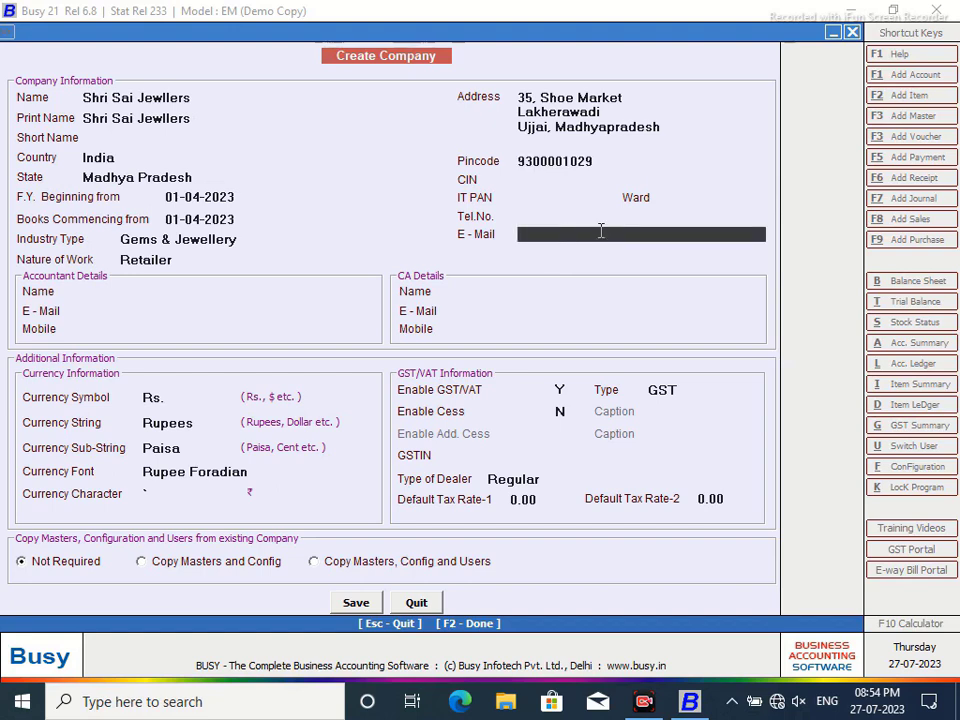
- Set Enable GST/VAT to N and try saving the company
{"action": "left_click", "coordinate": [562, 389]}
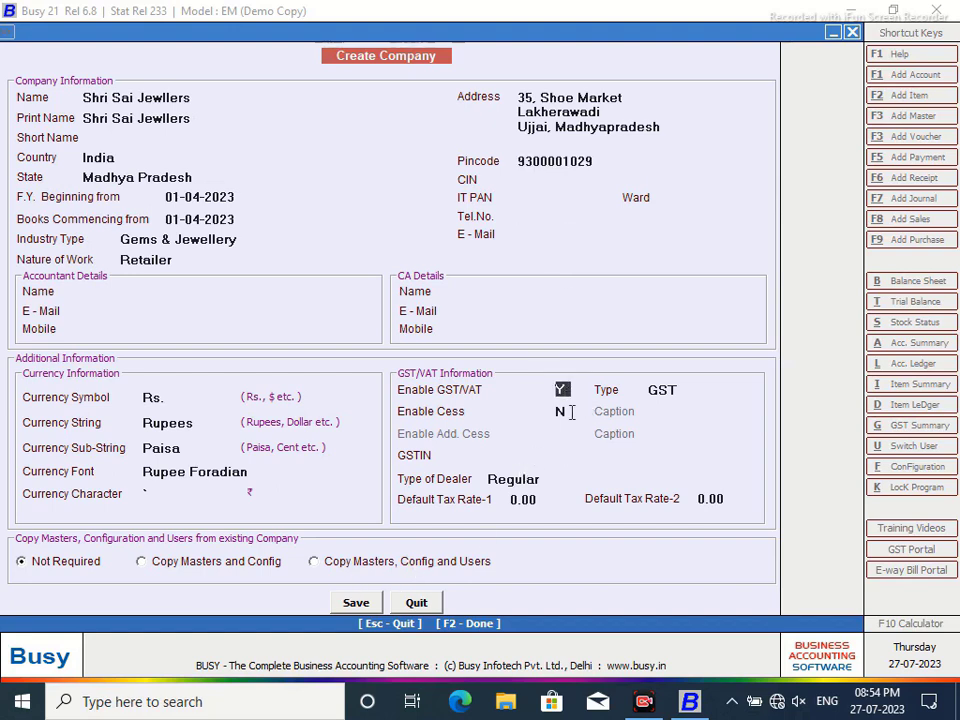
{"action": "key", "text": "n"}
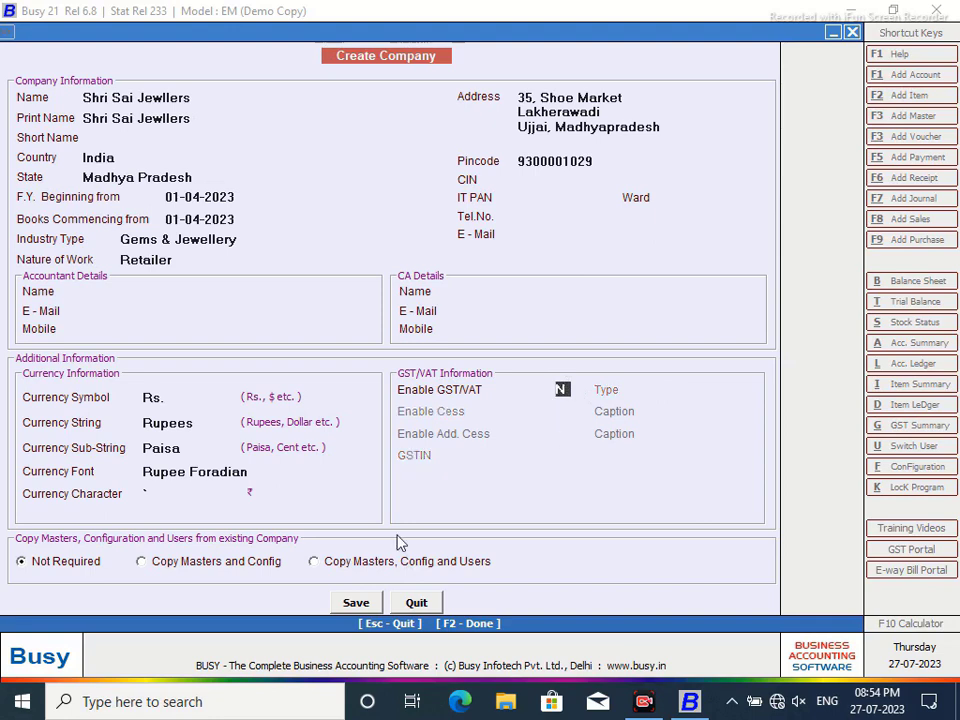
{"action": "left_click", "coordinate": [356, 603]}
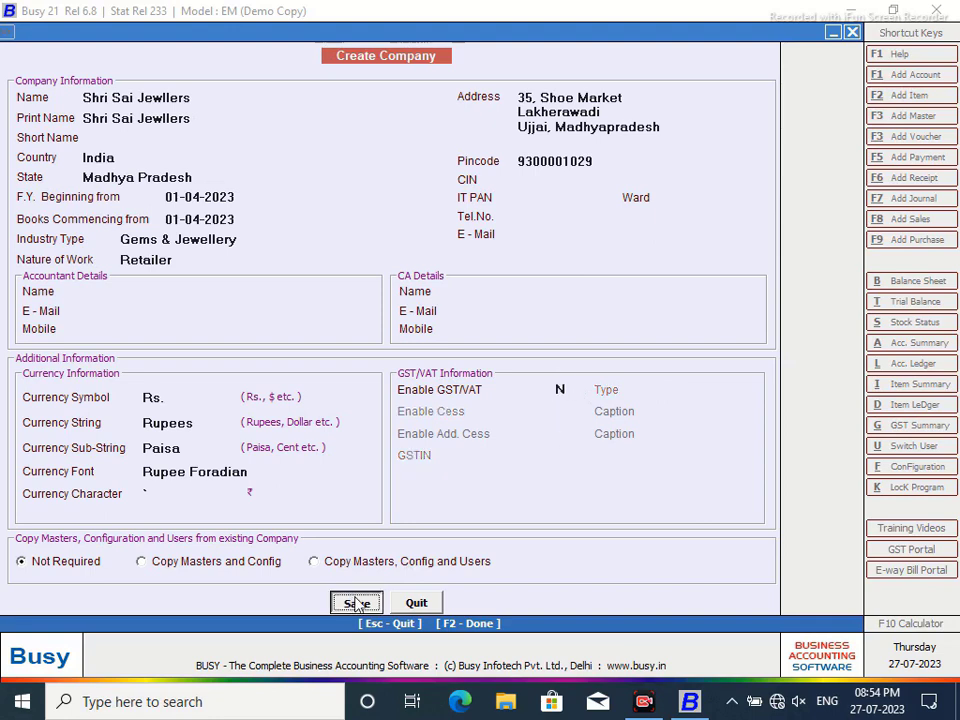
- Rename the company 'Shri Sai Jewllers (DEMO PURPOSE)', keep print name 'Shri Sai Jewllers', and save
{"action": "left_click", "coordinate": [203, 99]}
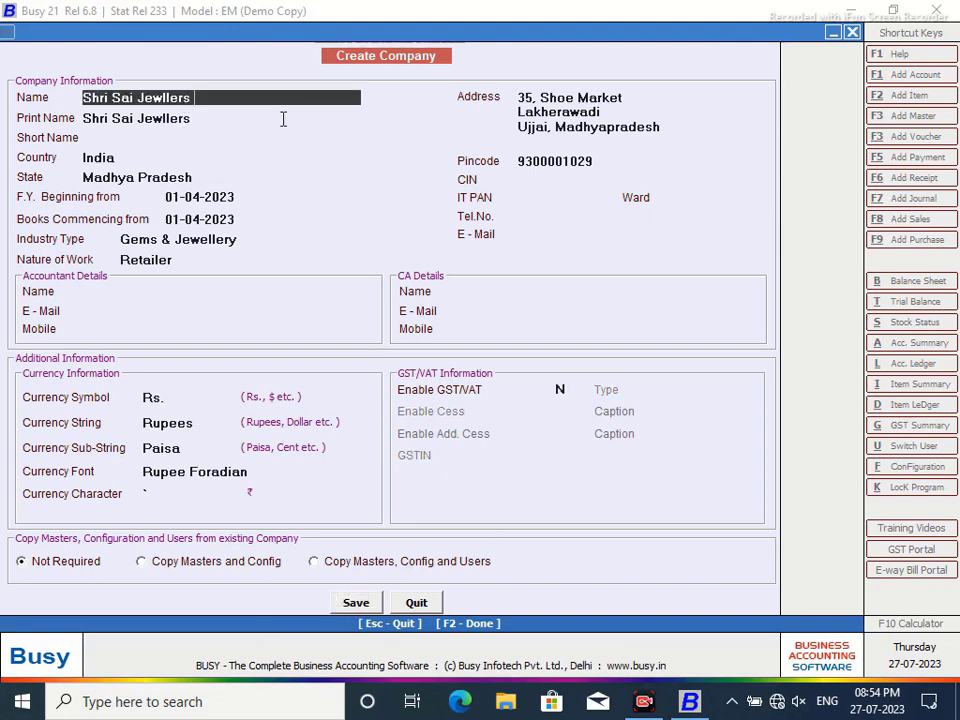
{"action": "type", "text": "(DEMO PURPOSE"}
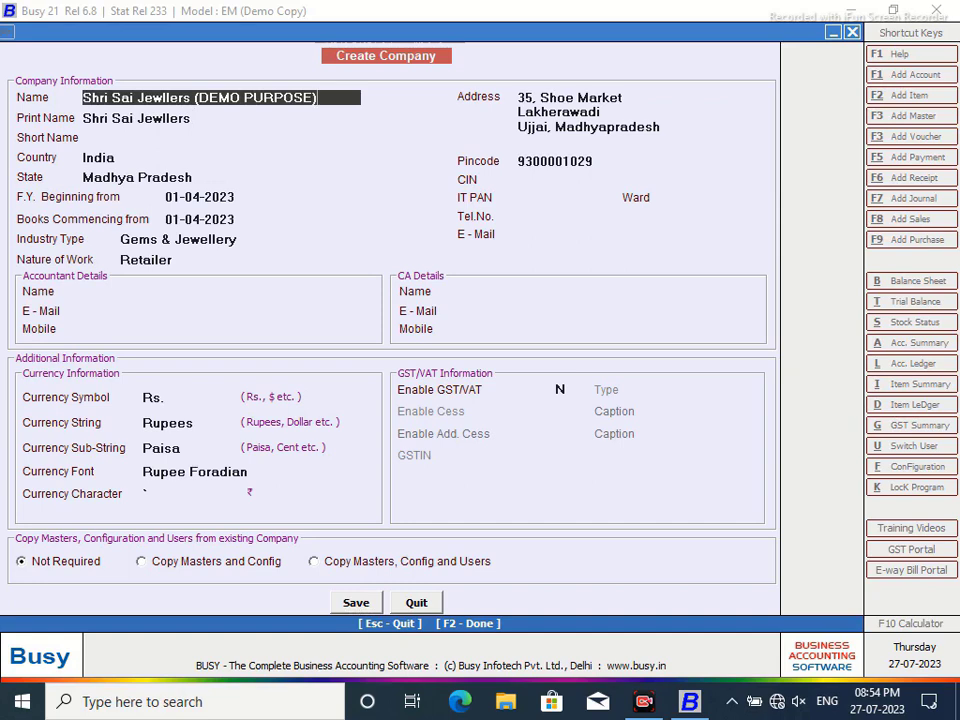
{"action": "key", "text": "Return"}
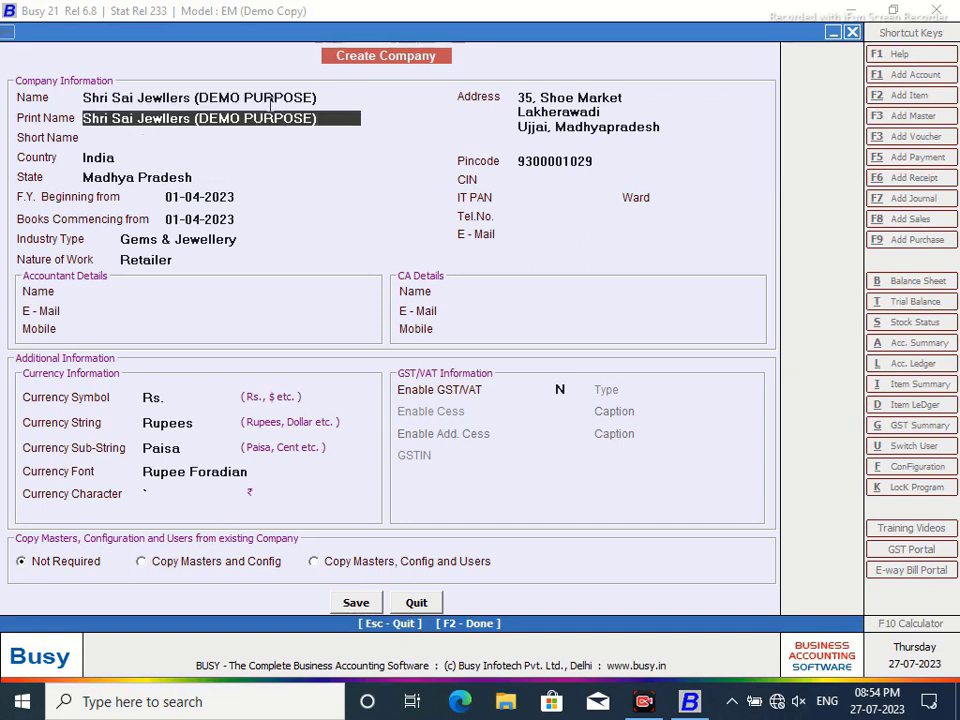
{"action": "left_click_drag", "start_coordinate": [320, 117], "coordinate": [201, 122]}
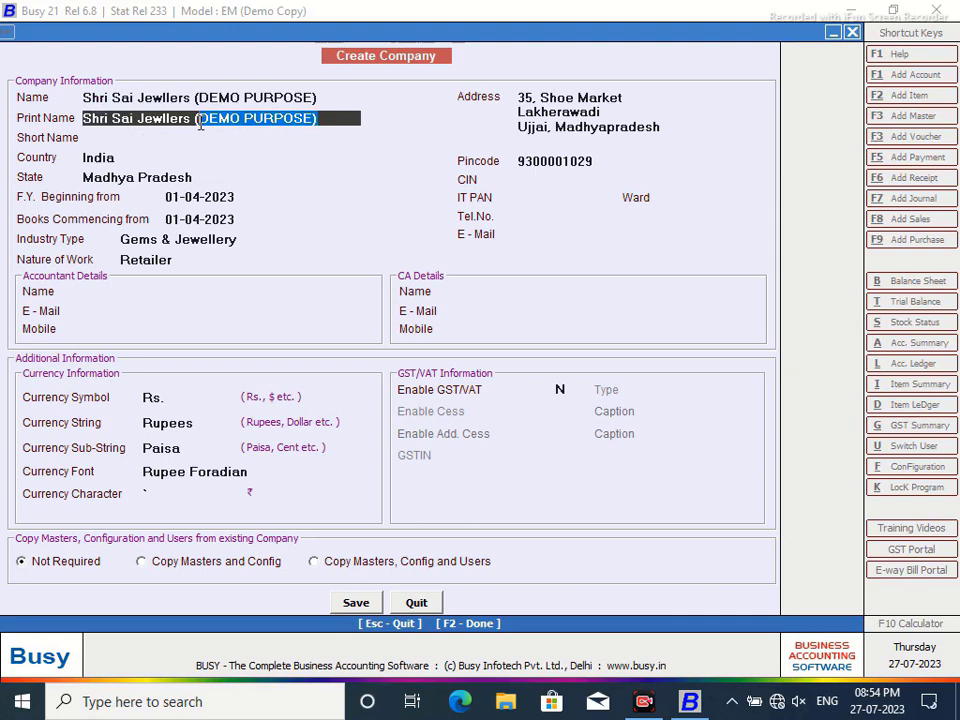
{"action": "key", "text": "BackSpace"}
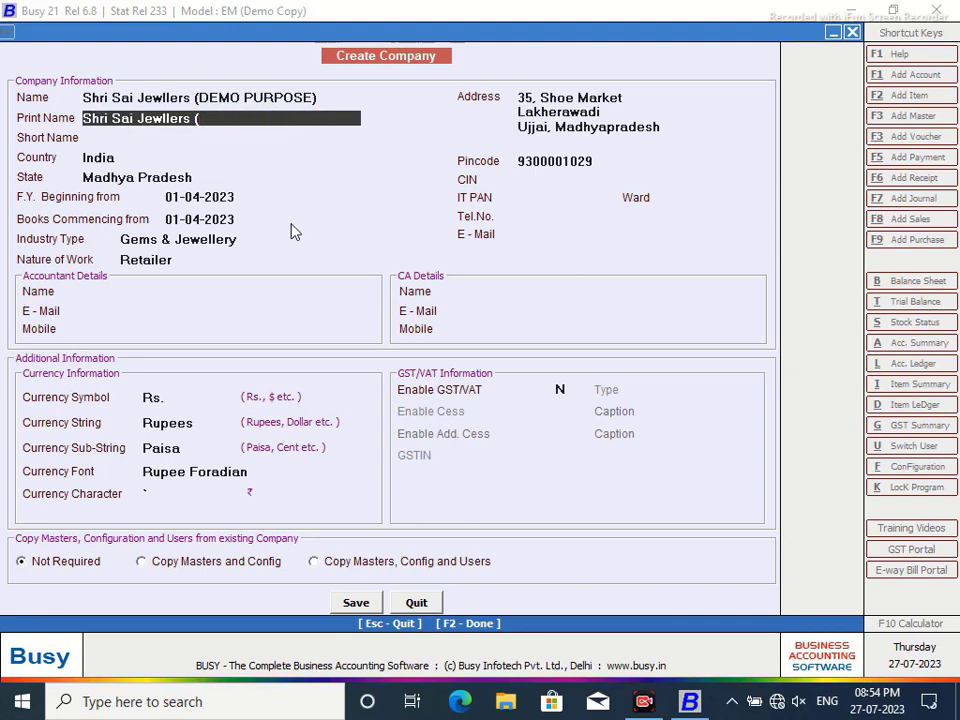
{"action": "key", "text": "Return"}
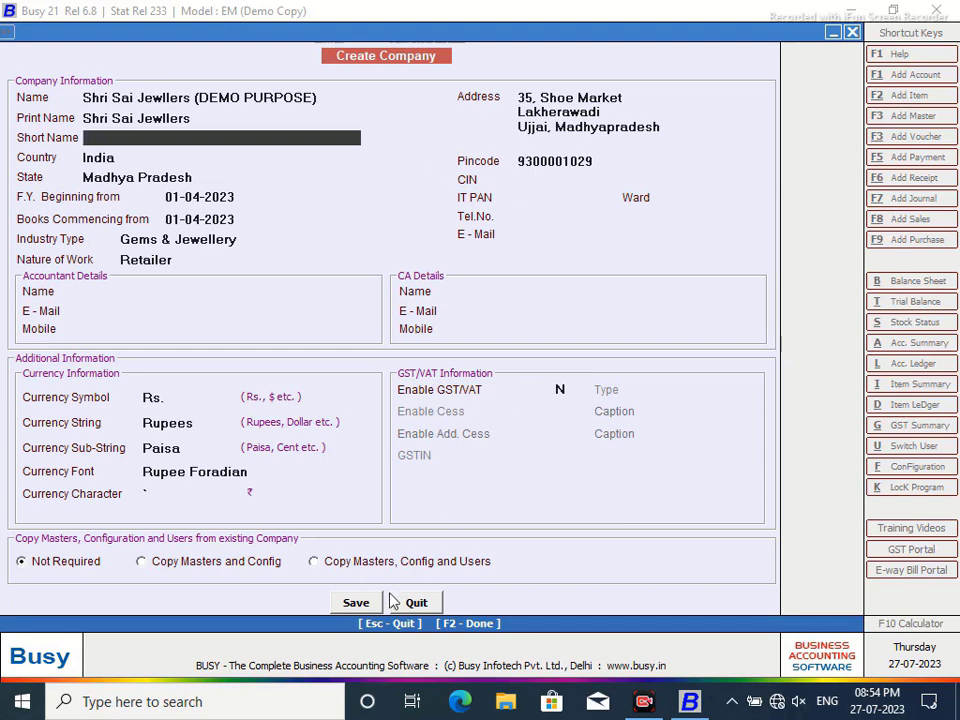
{"action": "left_click", "coordinate": [350, 606]}
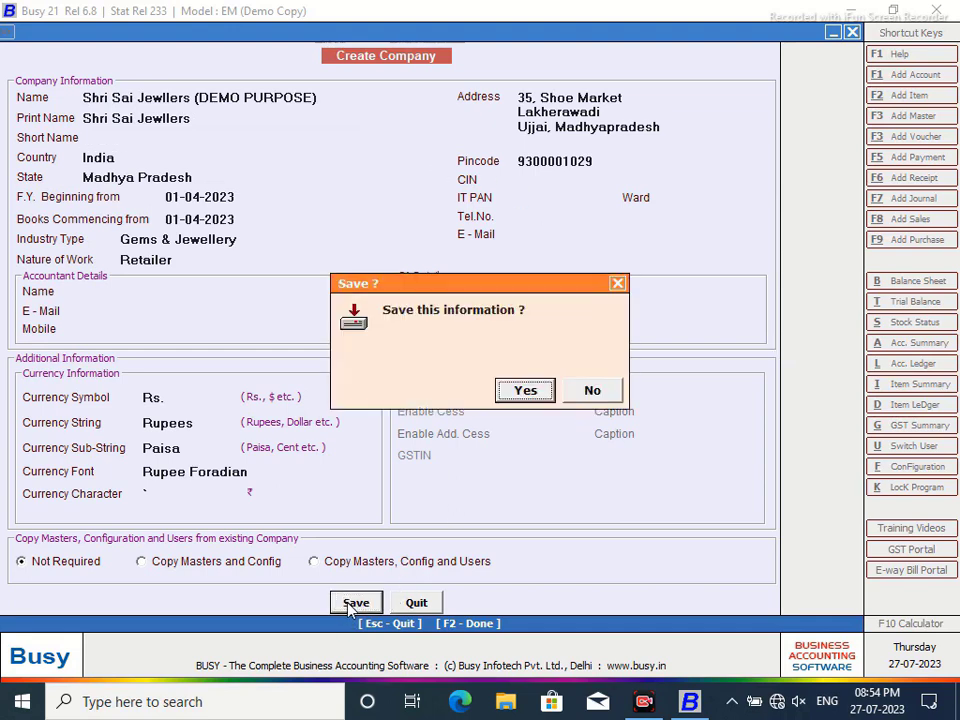
- Confirm the save with User Authentication Required set to N
{"action": "left_click", "coordinate": [525, 390]}
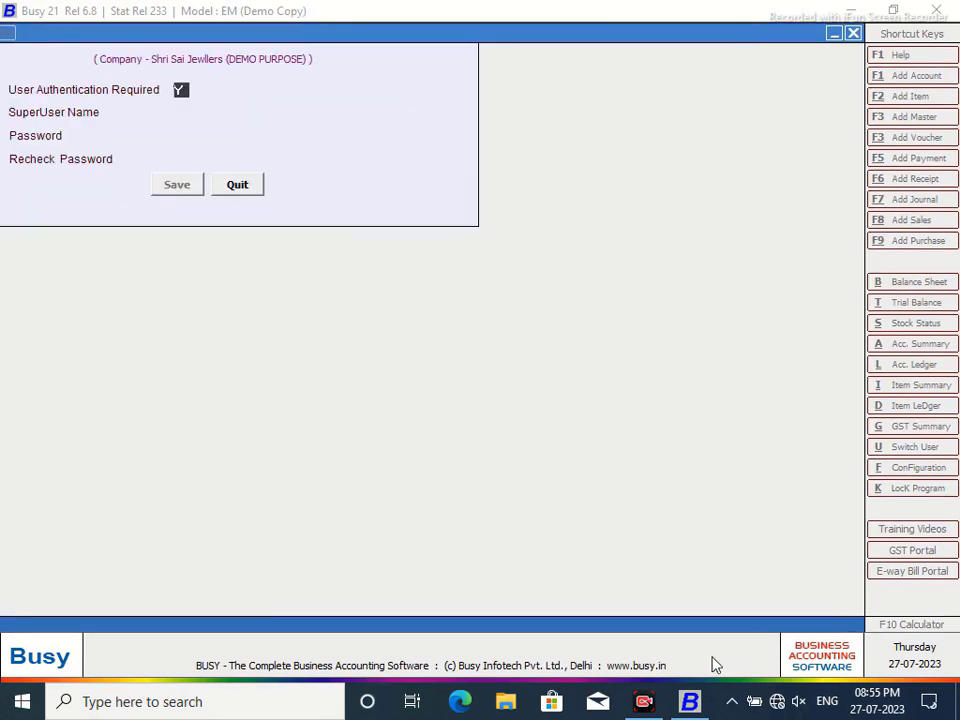
{"action": "type", "text": "N"}
{"action": "left_click", "coordinate": [170, 188]}
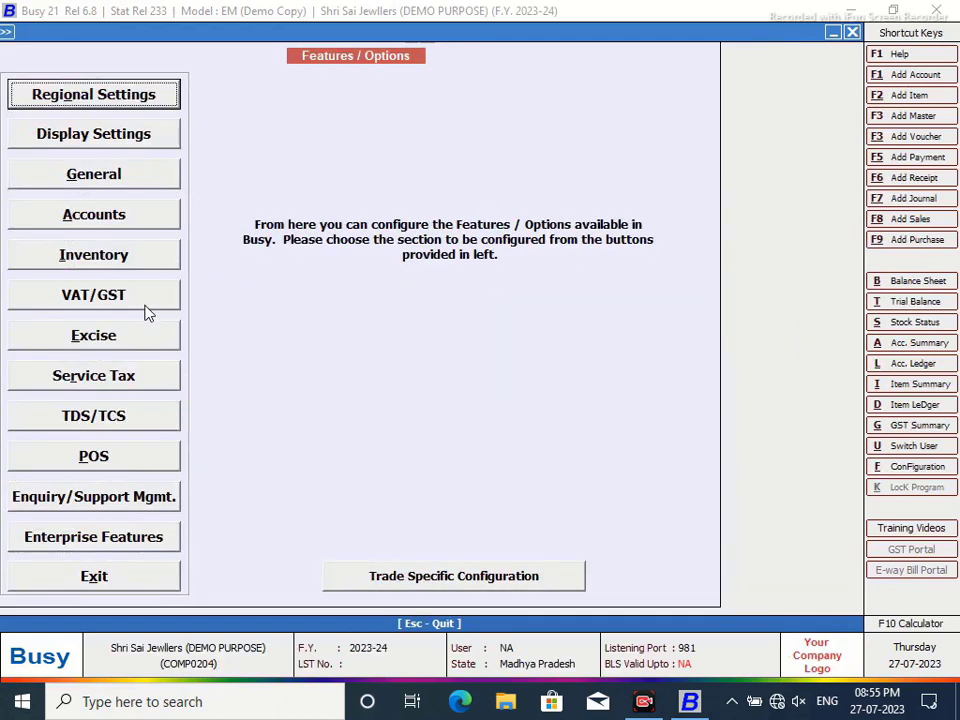
- Set 3 quantity decimal places and enable alternate units with conversion factor entry in vouchers
{"action": "left_click", "coordinate": [119, 255]}
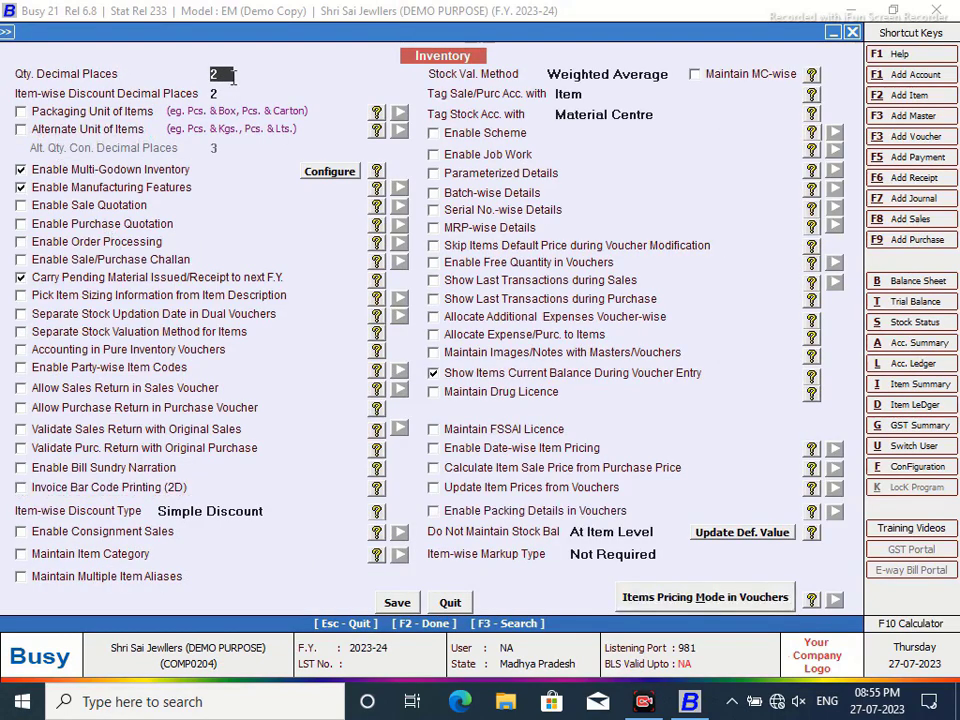
{"action": "type", "text": "3"}
{"action": "key", "text": "Return"}
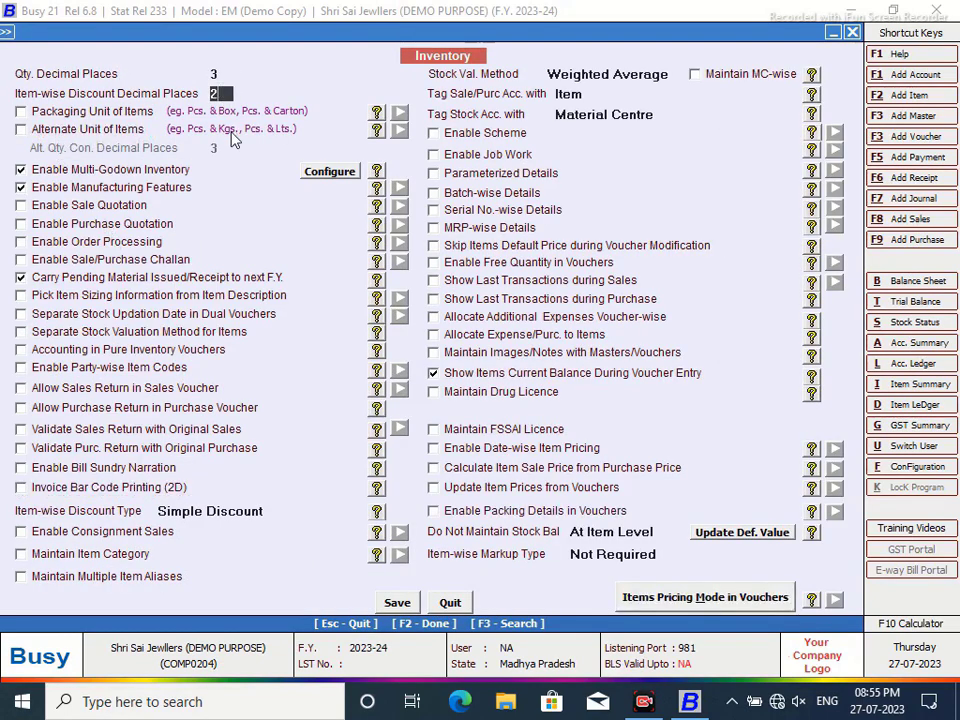
{"action": "type", "text": "3"}
{"action": "left_click", "coordinate": [21, 131]}
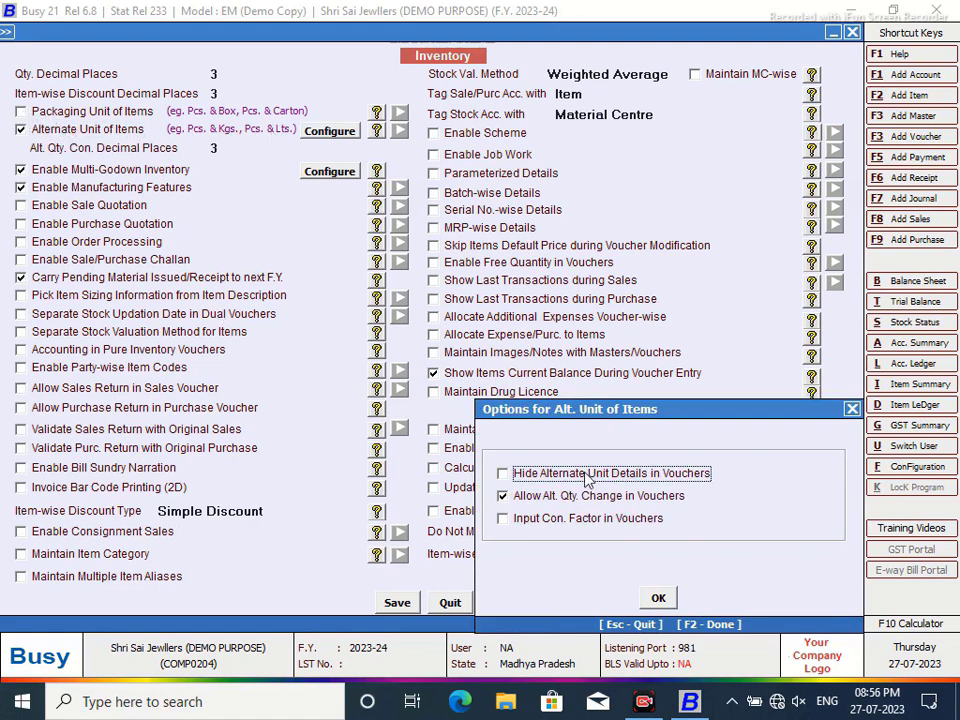
{"action": "left_click", "coordinate": [503, 519]}
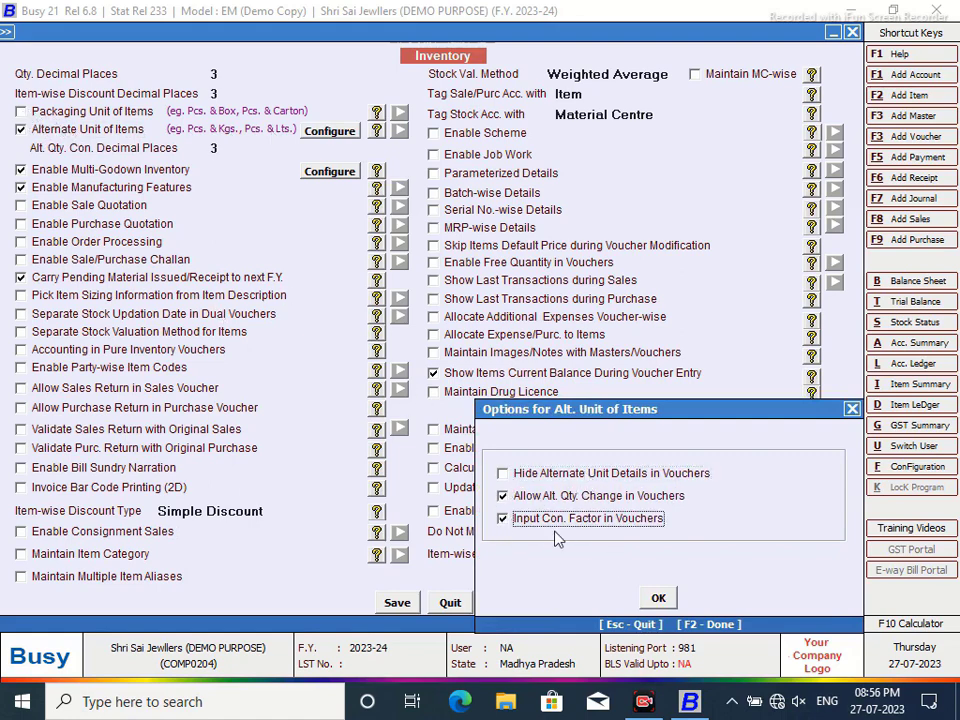
{"action": "left_click", "coordinate": [658, 598]}
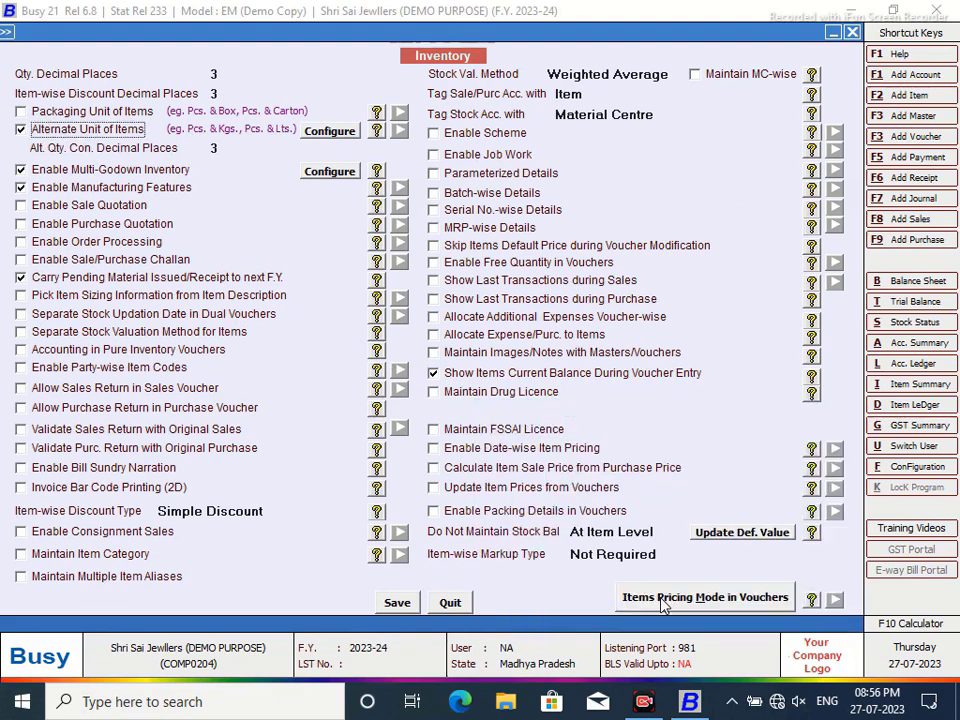
- Enable packaging units, pure-inventory accounting for Material Issue and Material Receipt, and job work
{"action": "left_click", "coordinate": [20, 111]}
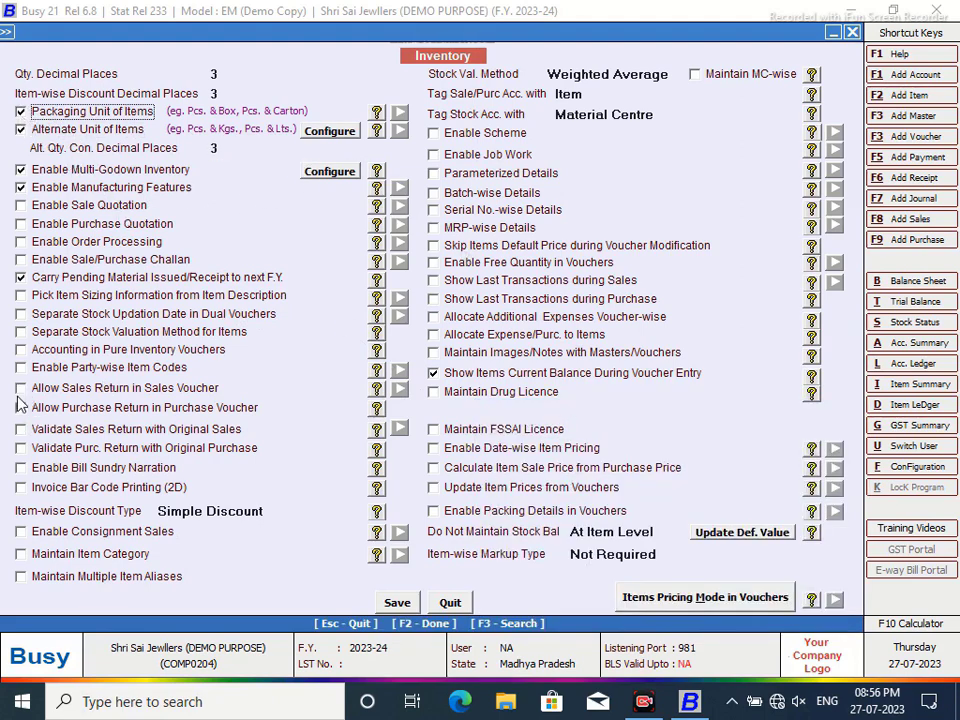
{"action": "left_click", "coordinate": [21, 349]}
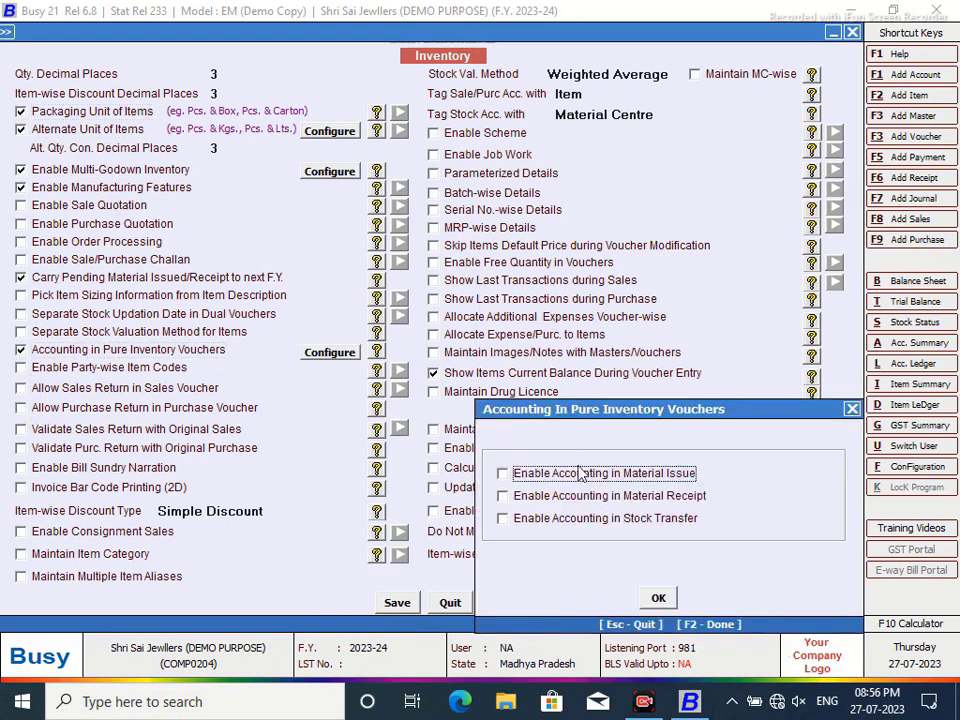
{"action": "left_click", "coordinate": [503, 473]}
{"action": "left_click", "coordinate": [503, 495]}
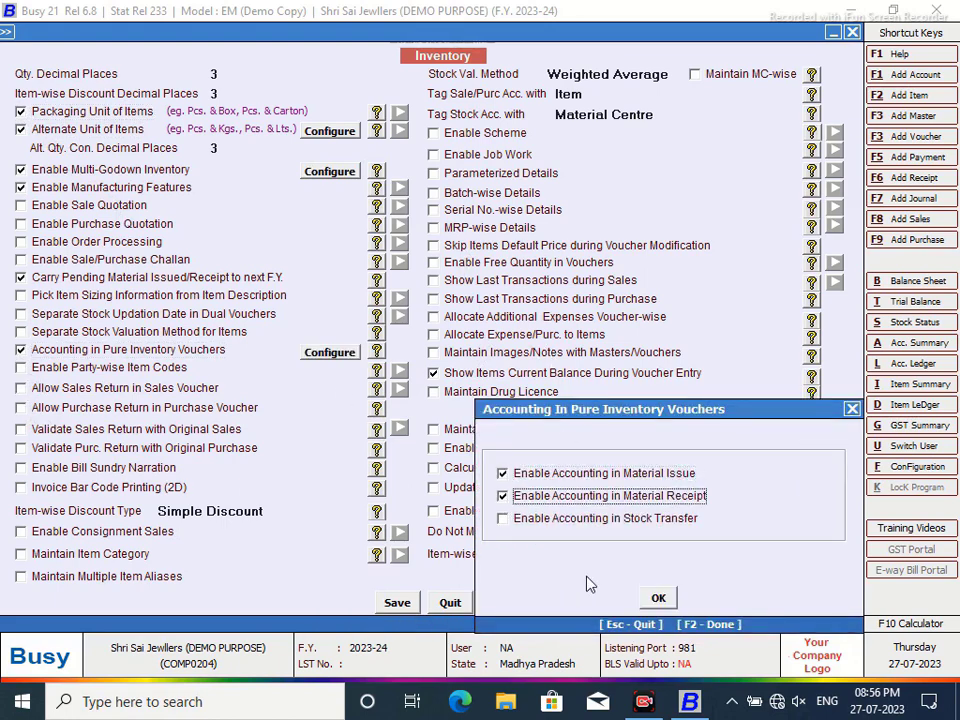
{"action": "left_click", "coordinate": [658, 597]}
{"action": "left_click", "coordinate": [433, 155]}
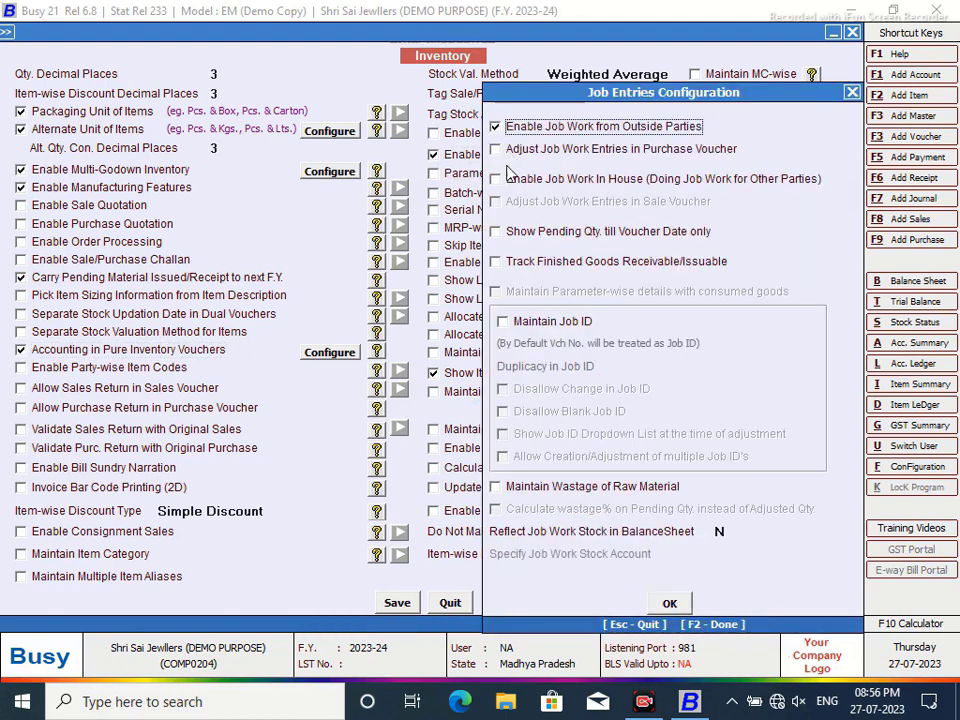
- Configure job work with pending quantity till voucher date, finished-goods tracking, fixed non-blank multiple job IDs, and wastage
{"action": "left_click", "coordinate": [494, 150]}
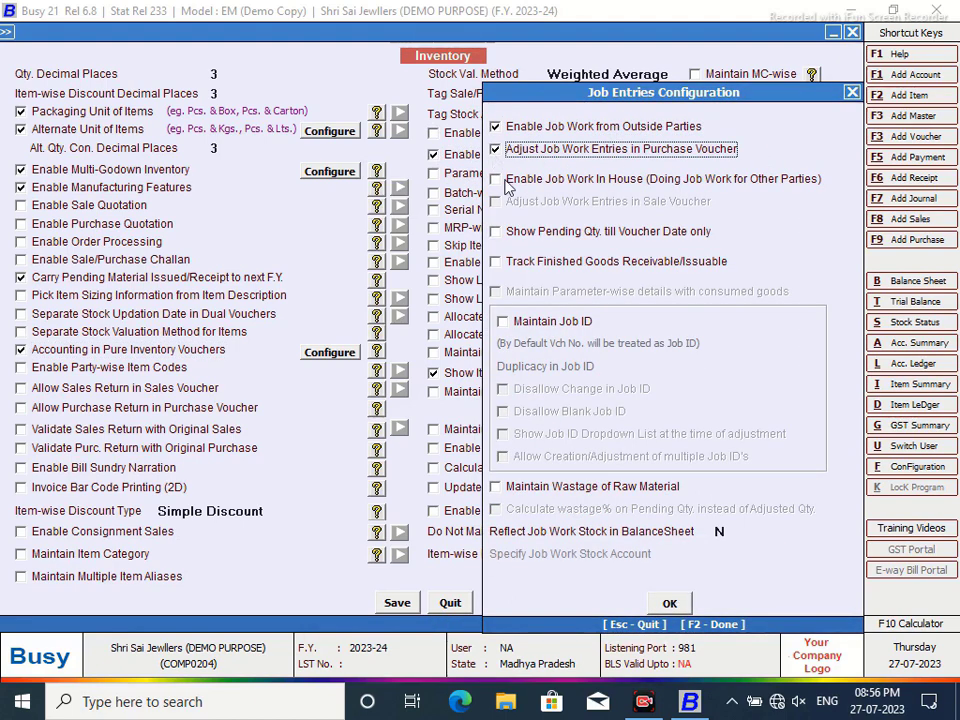
{"action": "left_click", "coordinate": [495, 149]}
{"action": "left_click", "coordinate": [496, 233]}
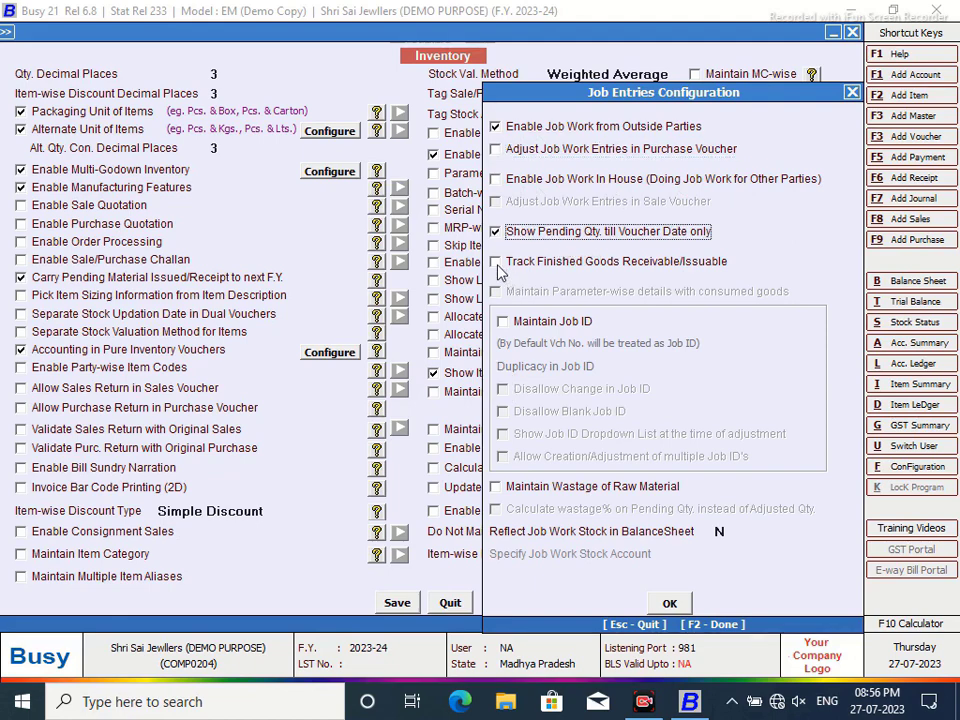
{"action": "left_click", "coordinate": [496, 263]}
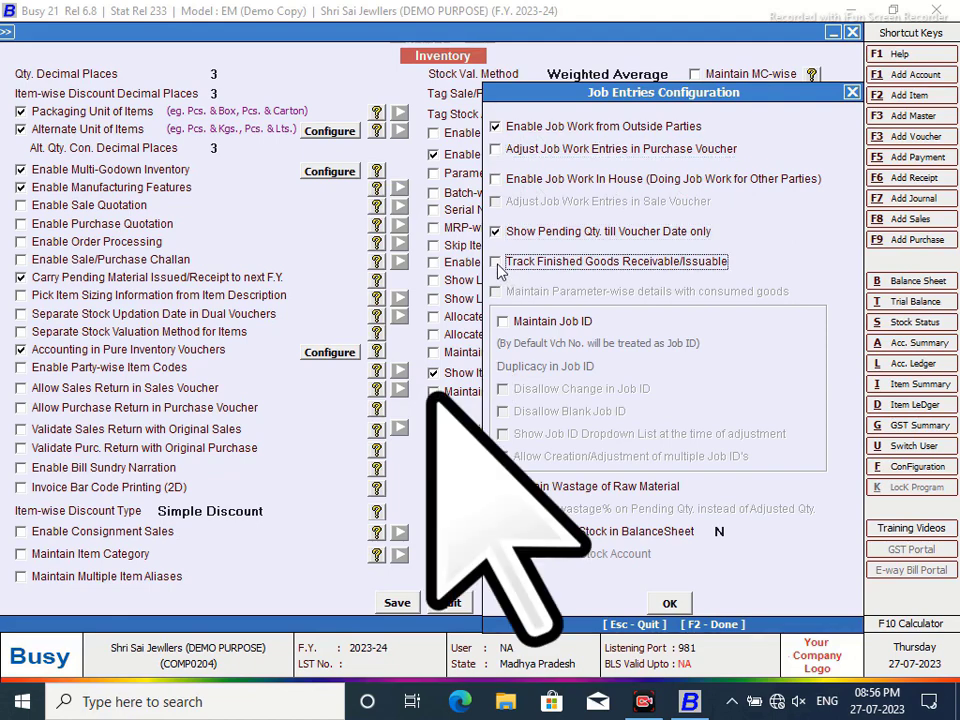
{"action": "left_click", "coordinate": [503, 322]}
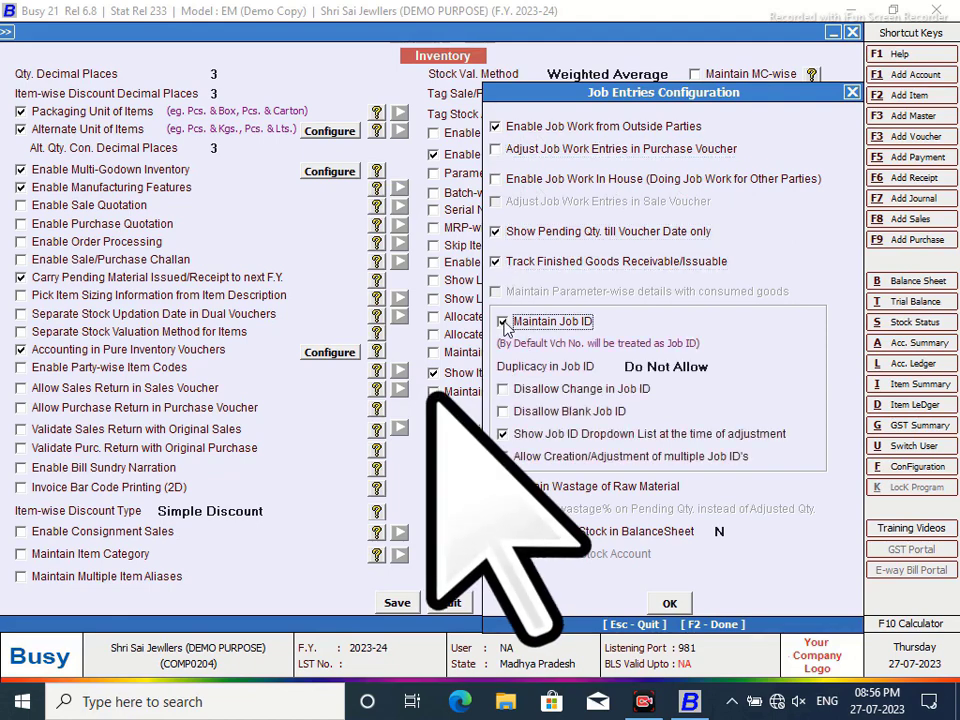
{"action": "left_click", "coordinate": [503, 390]}
{"action": "left_click", "coordinate": [503, 412]}
{"action": "left_click", "coordinate": [503, 457]}
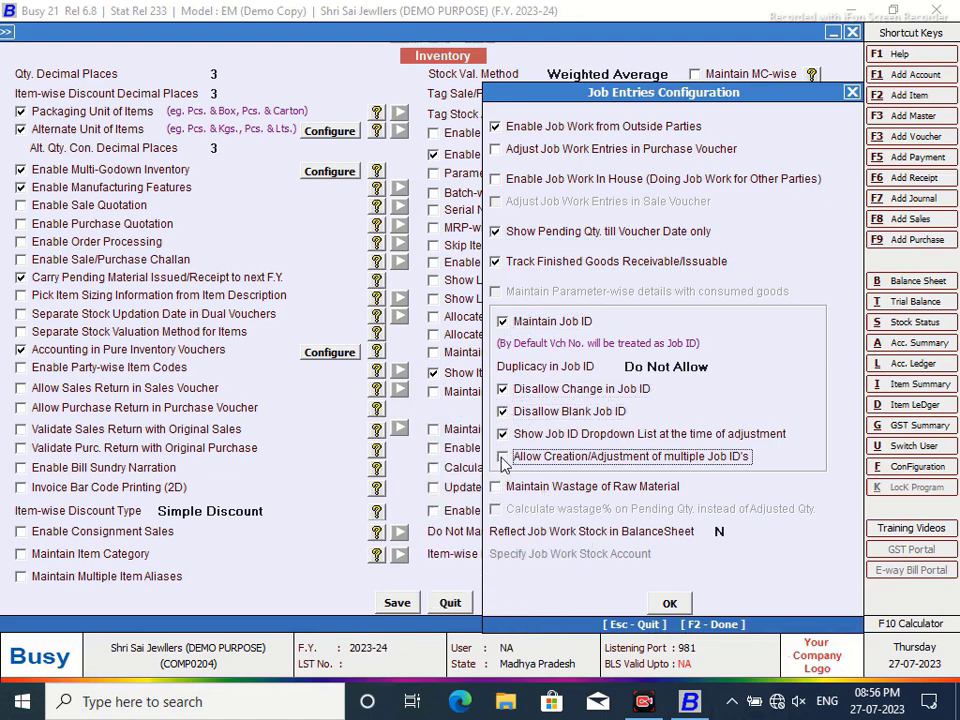
{"action": "left_click", "coordinate": [496, 487]}
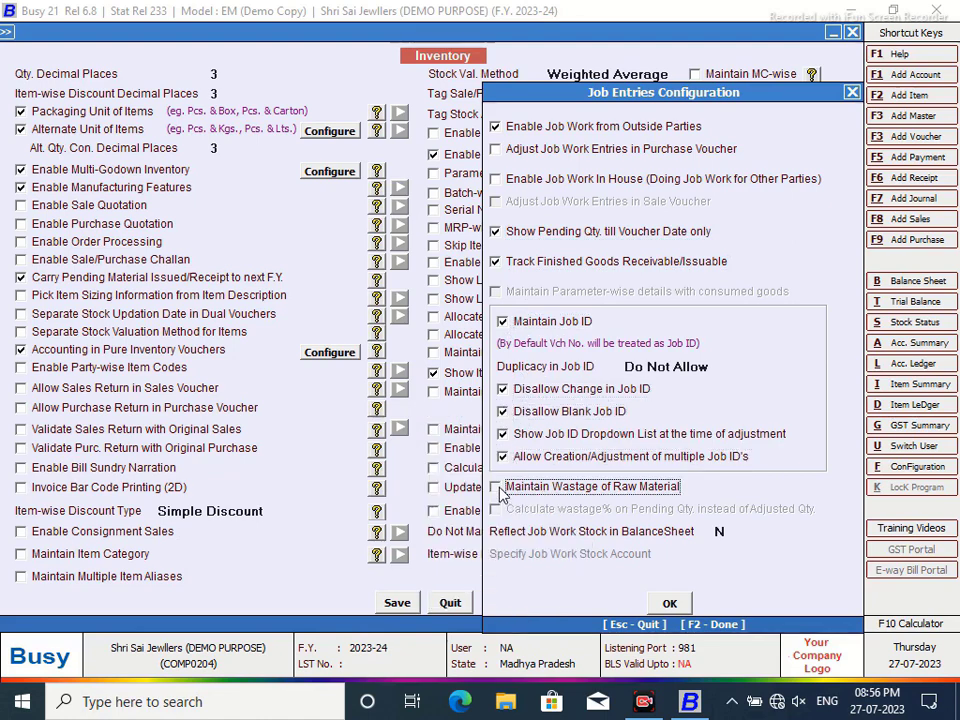
{"action": "left_click", "coordinate": [670, 604]}
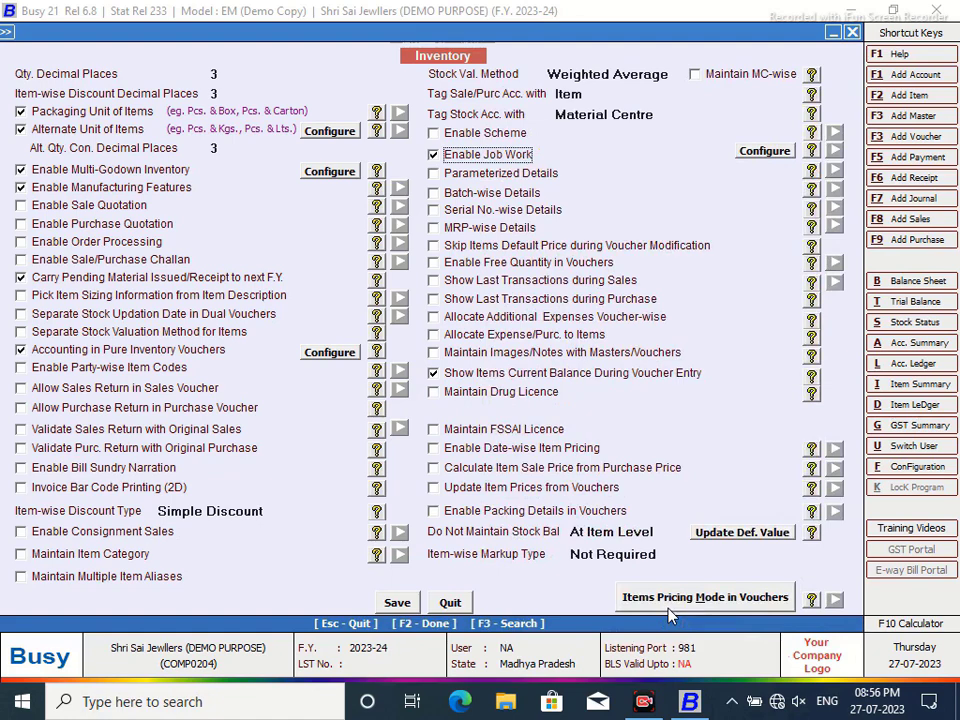
{"action": "left_click", "coordinate": [397, 603]}
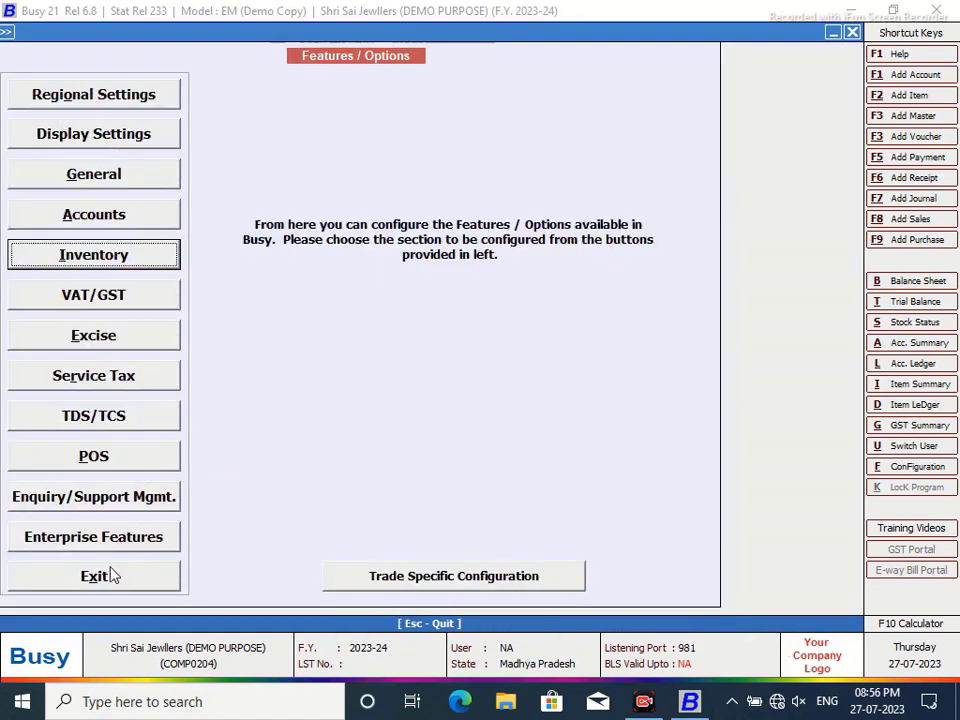
- Leave Features / Options and start adding a bill sundry under Administration > Masters
{"action": "left_click", "coordinate": [110, 576]}
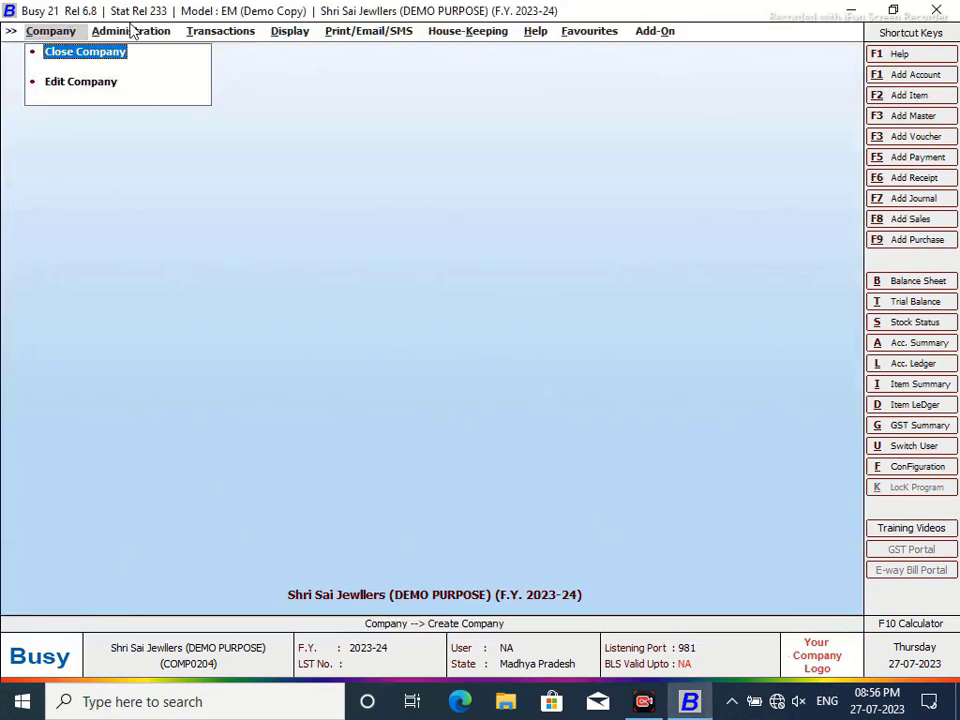
{"action": "left_click", "coordinate": [110, 30]}
{"action": "left_click", "coordinate": [140, 52]}
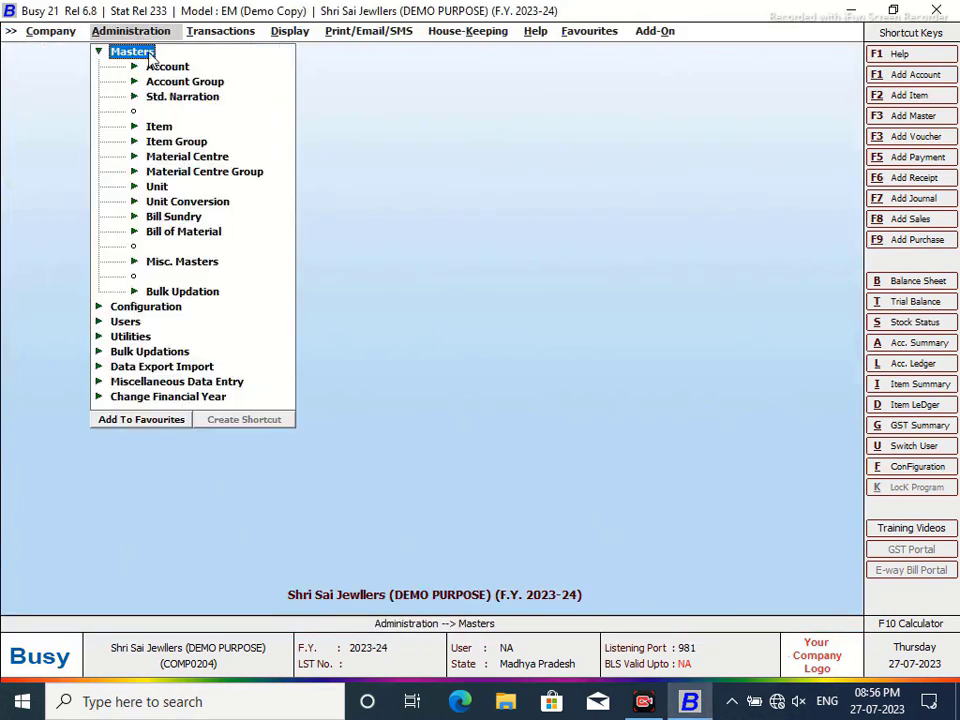
{"action": "left_click", "coordinate": [192, 217]}
{"action": "left_click", "coordinate": [191, 232]}
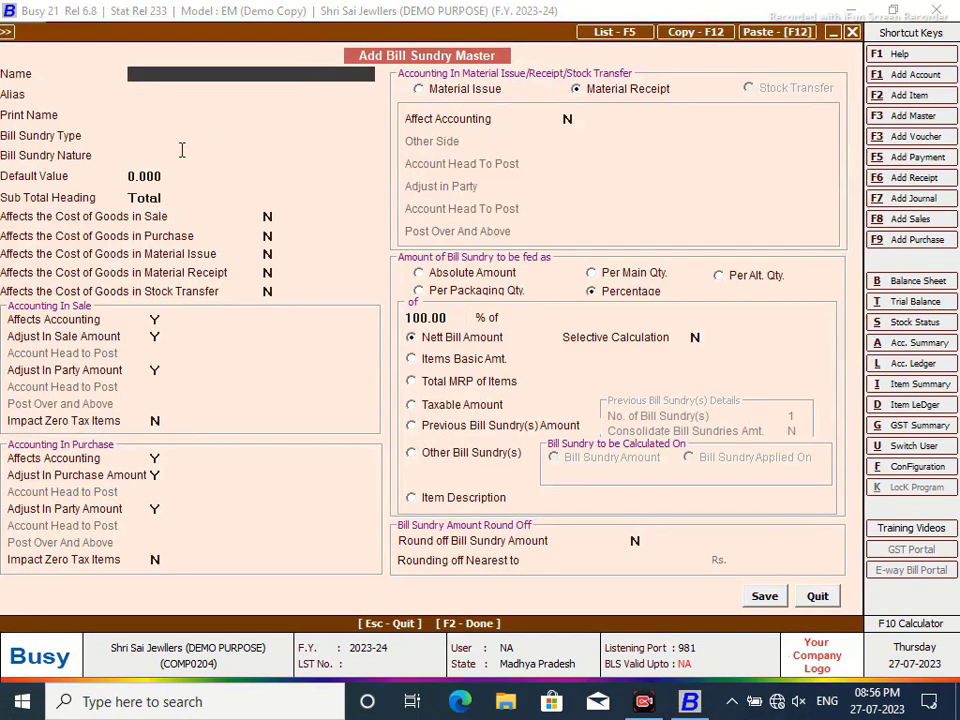
- Name it LABOUR CHARGES, Additive, nature Others, affecting material receipt cost
{"action": "type", "text": "LABOUR CHARGES"}
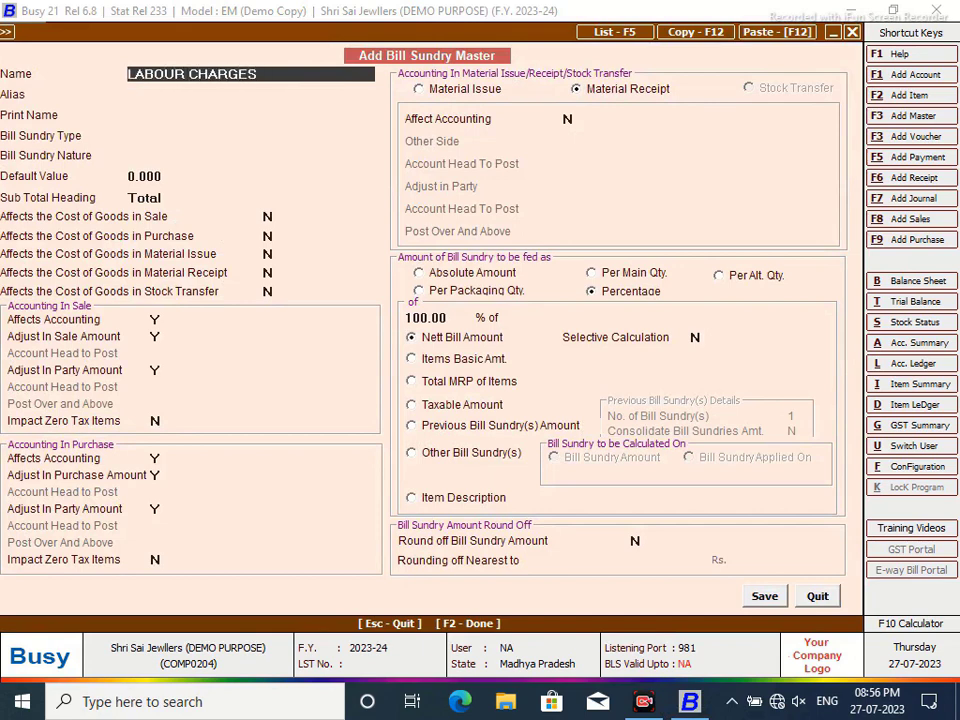
{"action": "key", "text": "Return"}
{"action": "key", "text": "Return"}
{"action": "key", "text": "Return"}
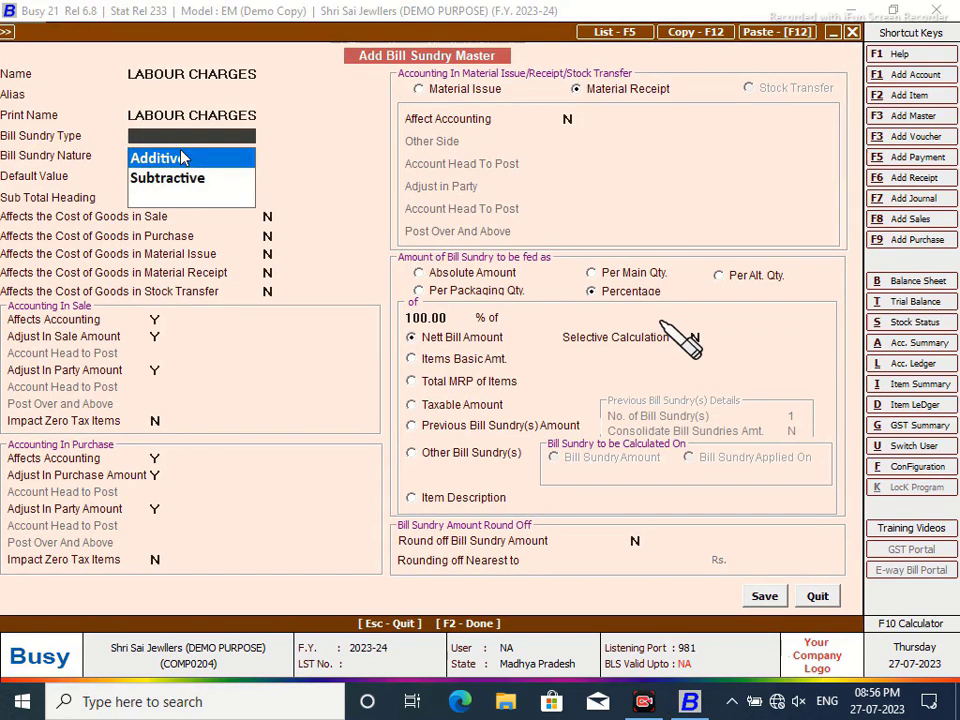
{"action": "double_click", "coordinate": [184, 158]}
{"action": "double_click", "coordinate": [138, 176]}
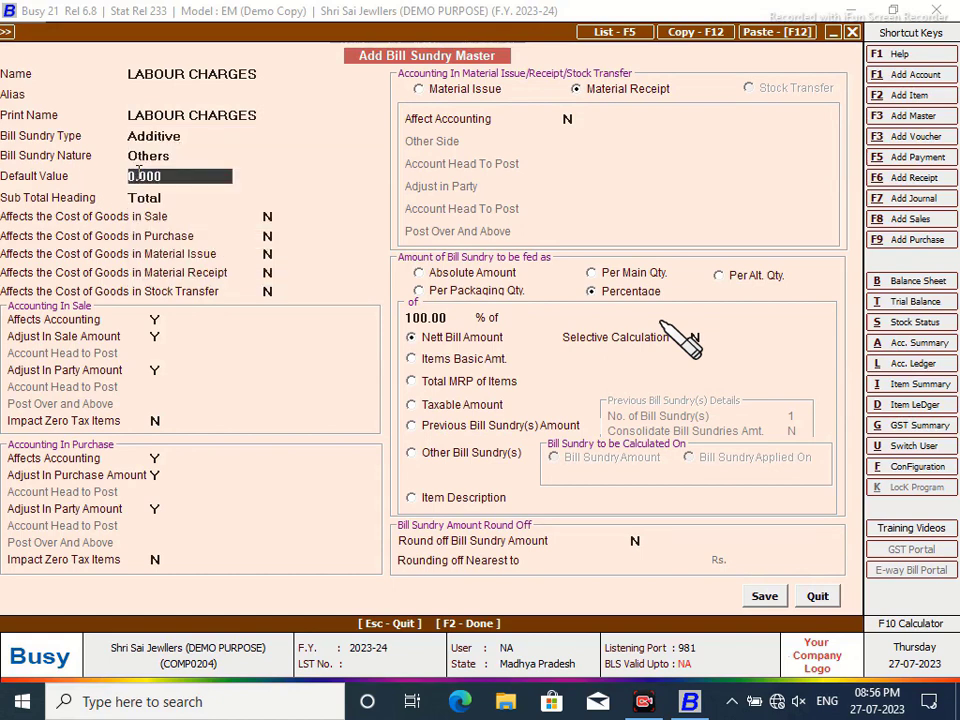
{"action": "key", "text": "Return"}
{"action": "key", "text": "Return"}
{"action": "key", "text": "Return"}
{"action": "key", "text": "Return"}
{"action": "key", "text": "Return"}
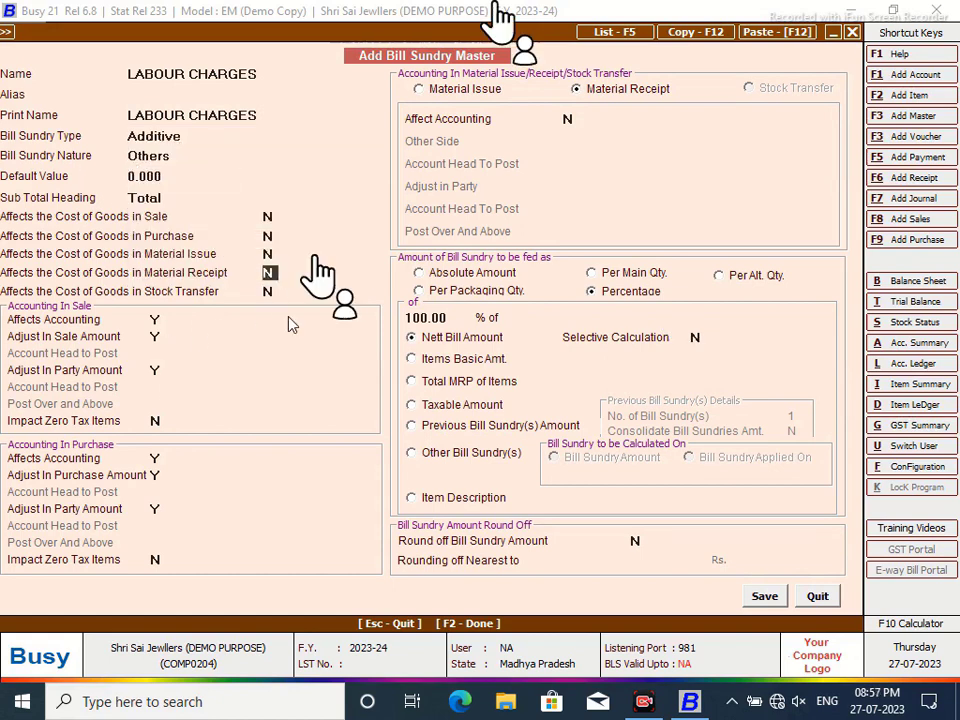
{"action": "key", "text": "y"}
- Turn sale and purchase accounting to N and material receipt accounting to Y
{"action": "left_click", "coordinate": [157, 320]}
{"action": "key", "text": "n"}
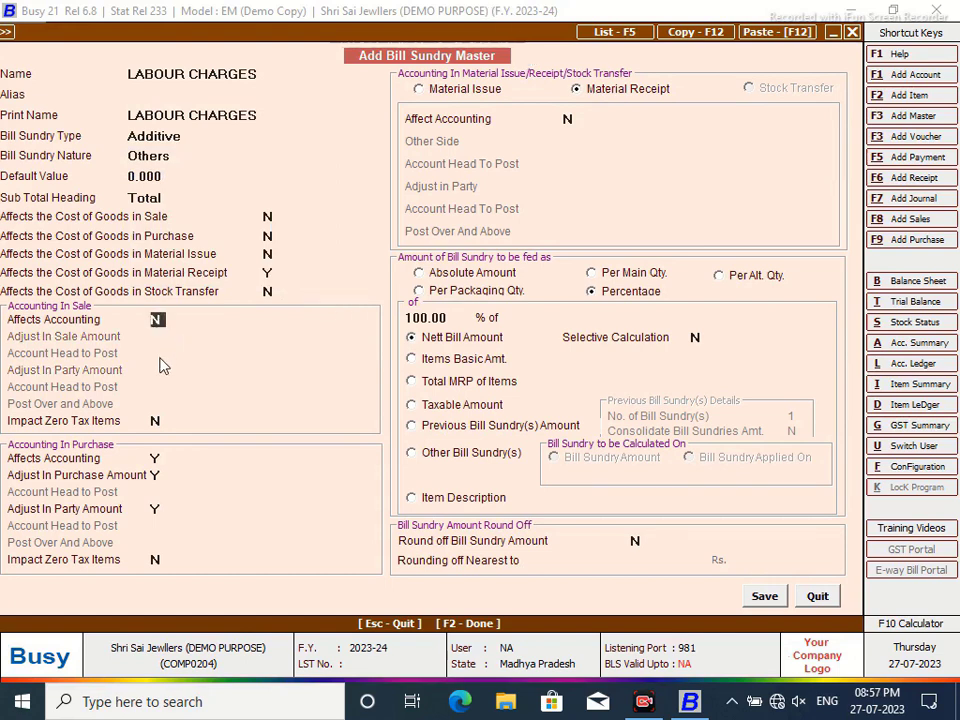
{"action": "left_click", "coordinate": [155, 459]}
{"action": "key", "text": "n"}
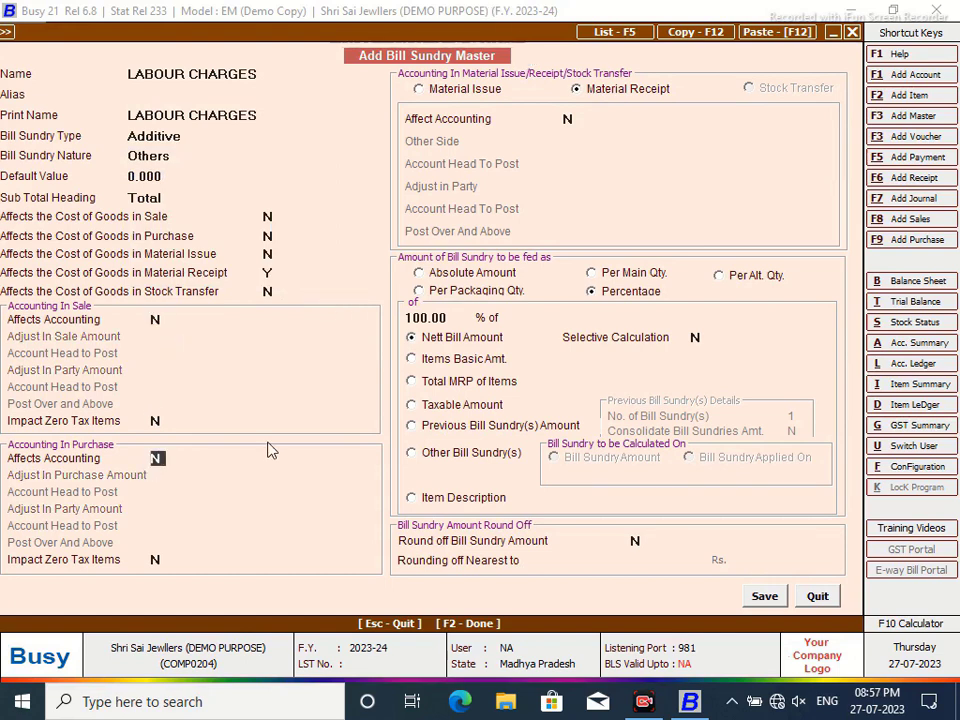
{"action": "left_click", "coordinate": [568, 119]}
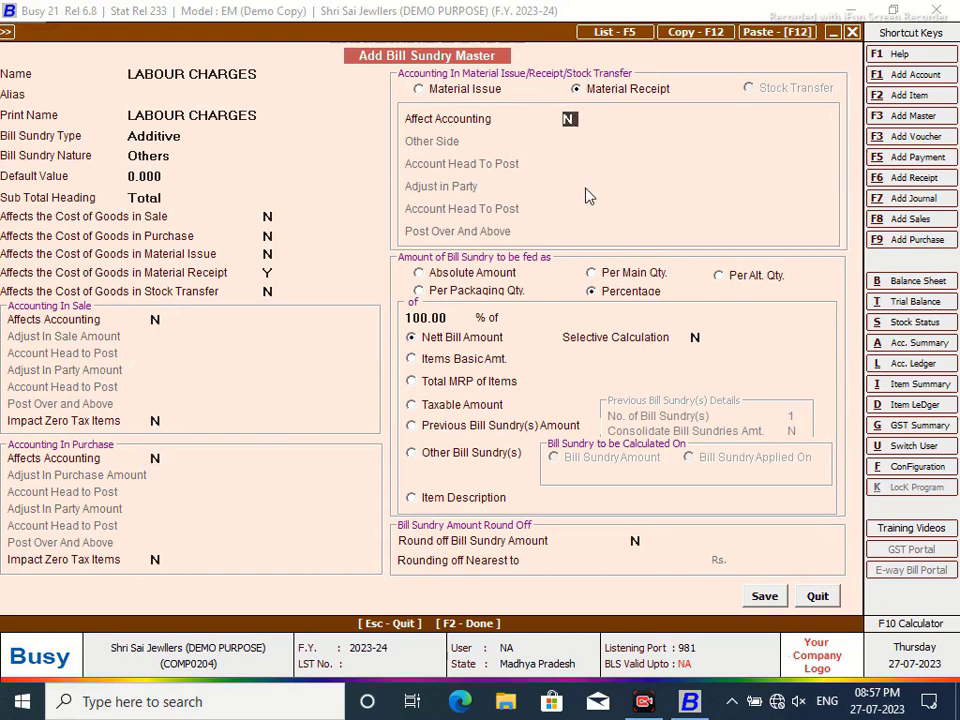
{"action": "key", "text": "y"}
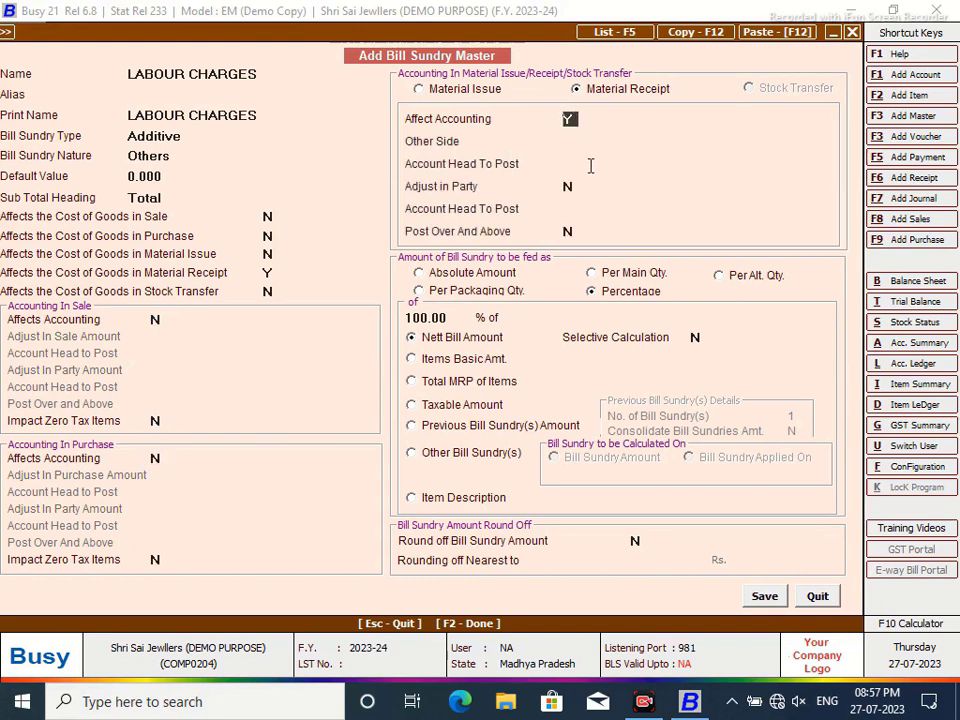
{"action": "key", "text": "Return"}
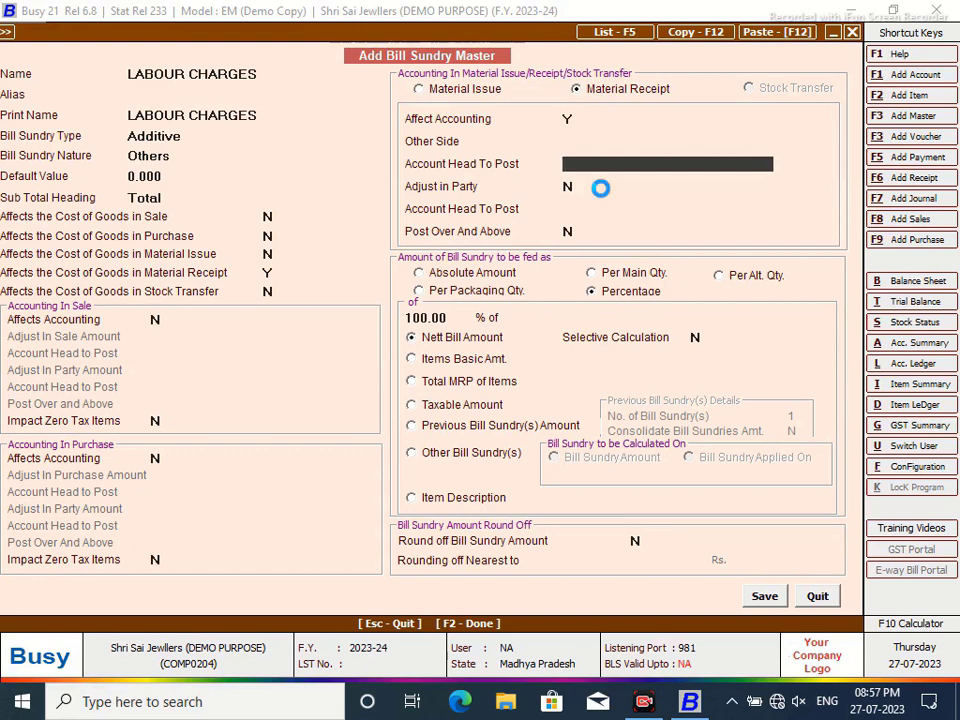
- Create the posting account 'Labour Charges' in the Expenses (Direct/Mfg.) group
{"action": "type", "text": "LABOUR "}
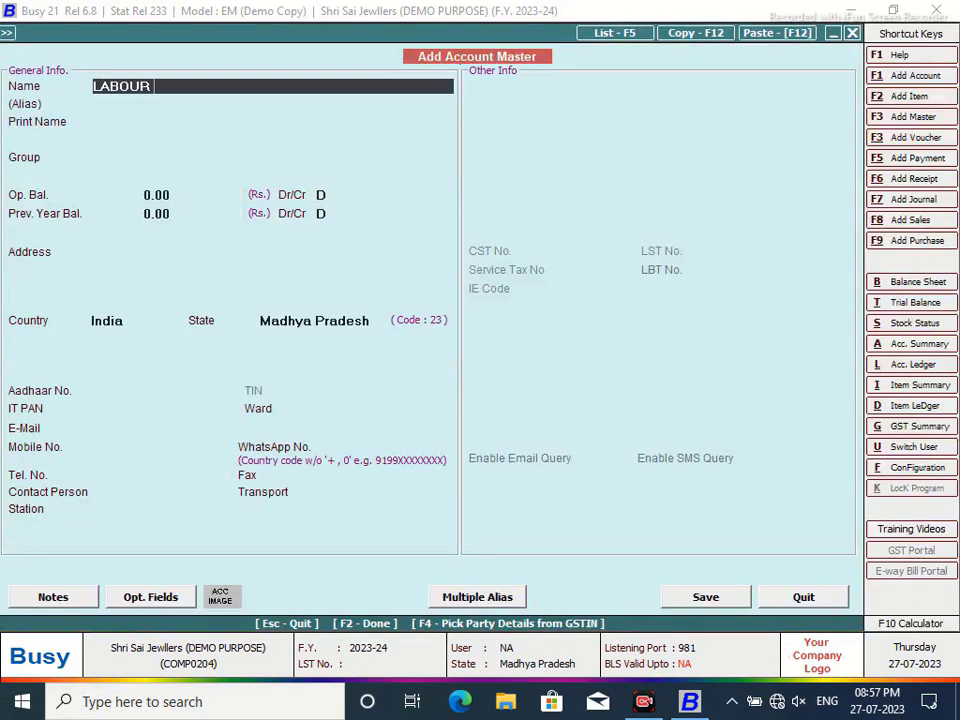
{"action": "type", "text": "CHARG"}
{"action": "key", "text": "BackSpace"}
{"action": "key", "text": "BackSpace"}
{"action": "key", "text": "BackSpace"}
{"action": "key", "text": "BackSpace"}
{"action": "key", "text": "BackSpace"}
{"action": "key", "text": "BackSpace"}
{"action": "key", "text": "BackSpace"}
{"action": "key", "text": "BackSpace"}
{"action": "key", "text": "BackSpace"}
{"action": "key", "text": "BackSpace"}
{"action": "key", "text": "BackSpace"}
{"action": "type", "text": "abour Charges"}
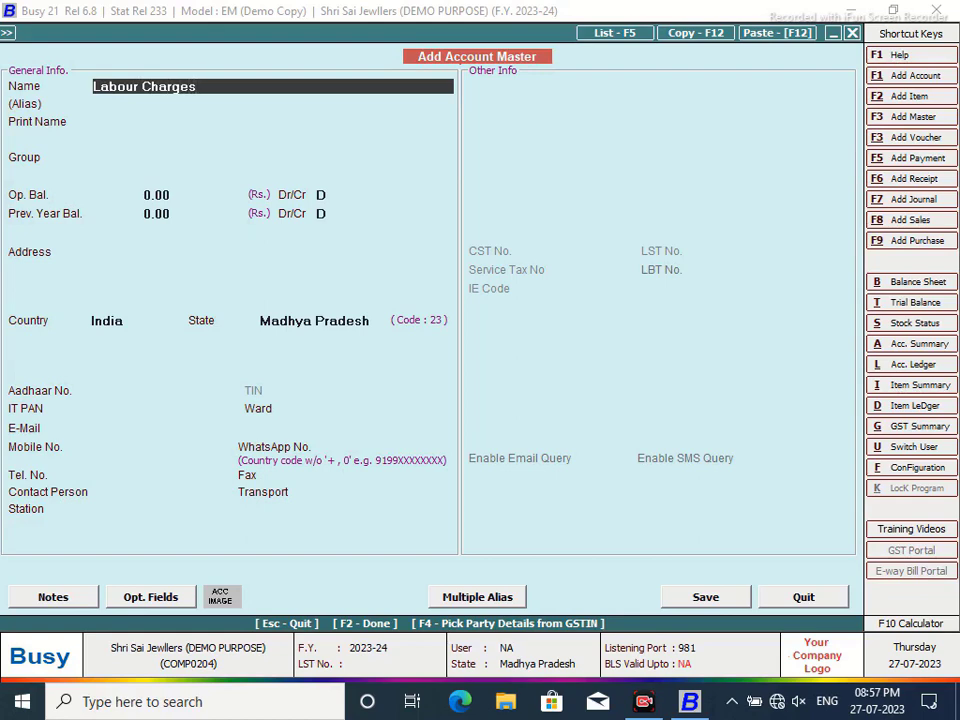
{"action": "key", "text": "Return"}
{"action": "key", "text": "Return"}
{"action": "type", "text": "e"}
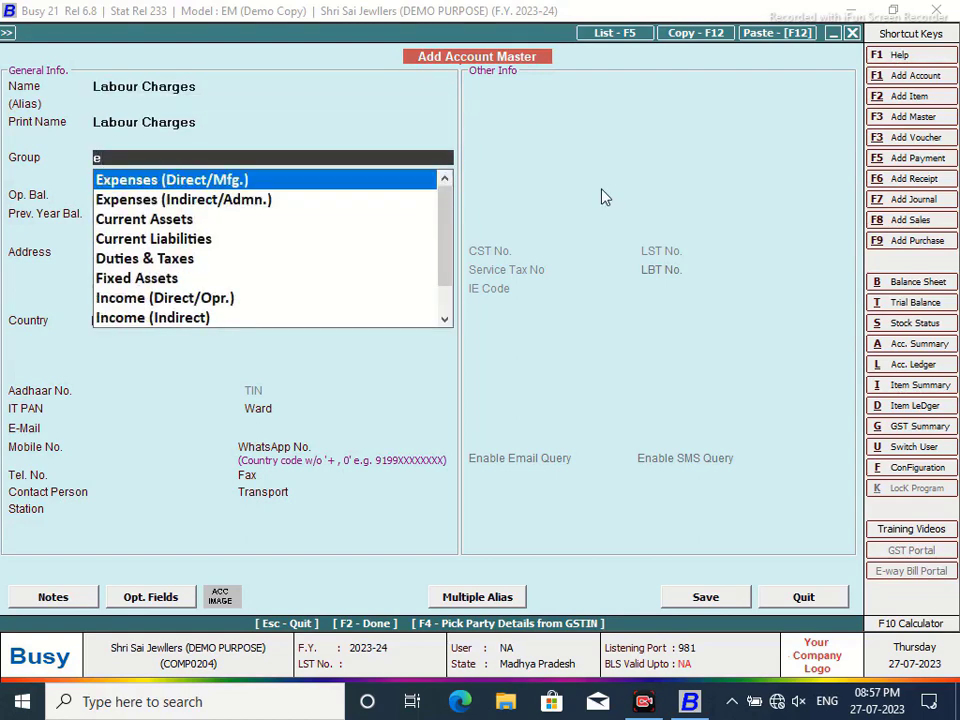
{"action": "key", "text": "Return"}
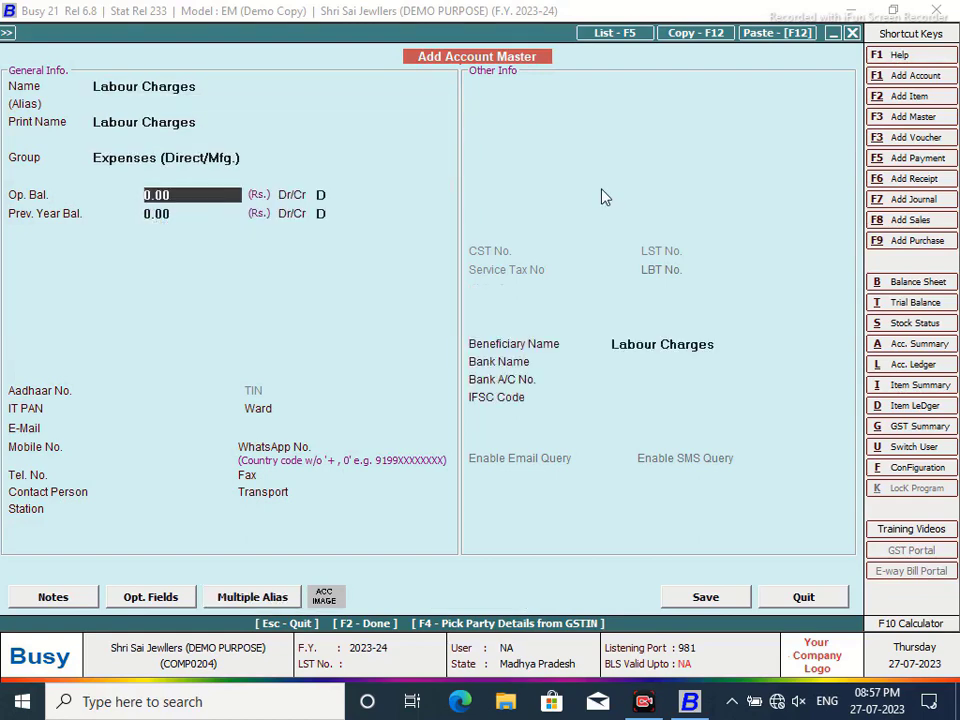
{"action": "left_click", "coordinate": [704, 599]}
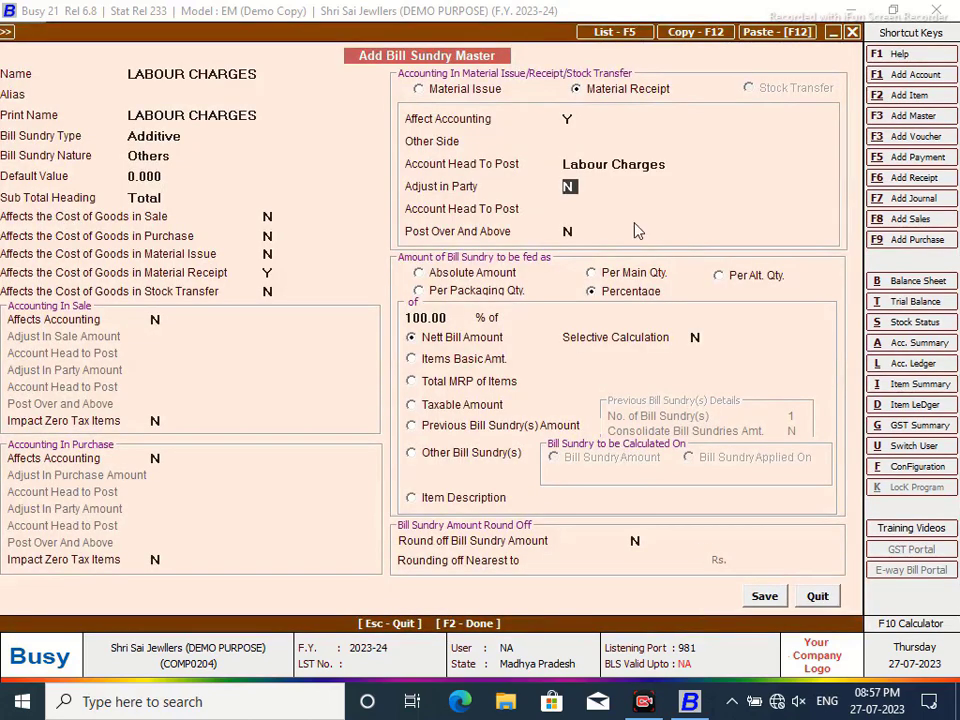
{"action": "key", "text": "y"}
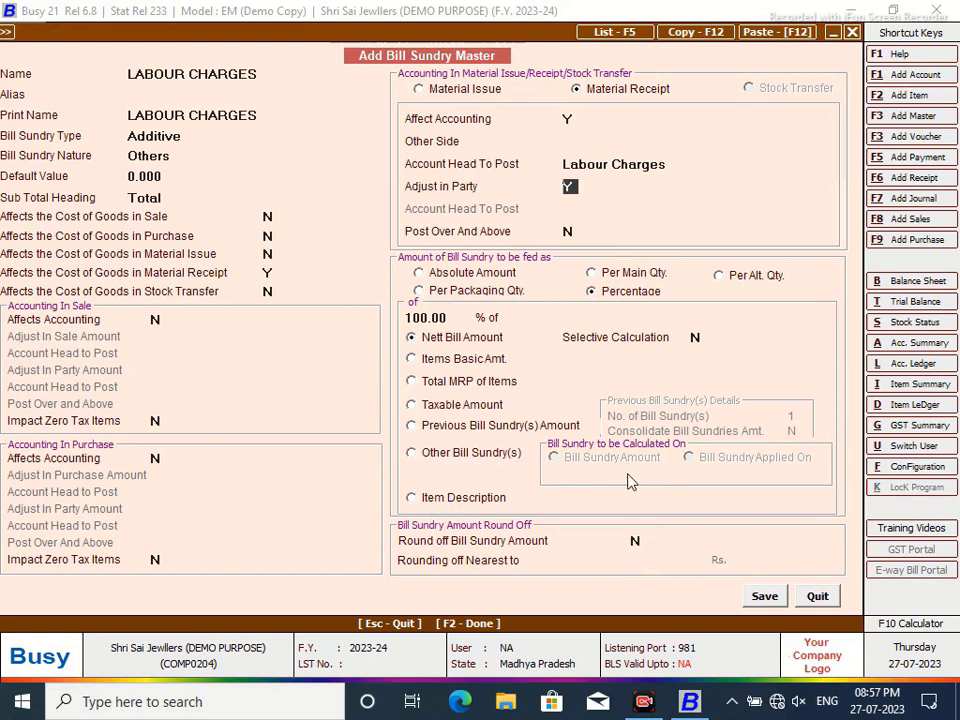
{"action": "left_click", "coordinate": [764, 596]}
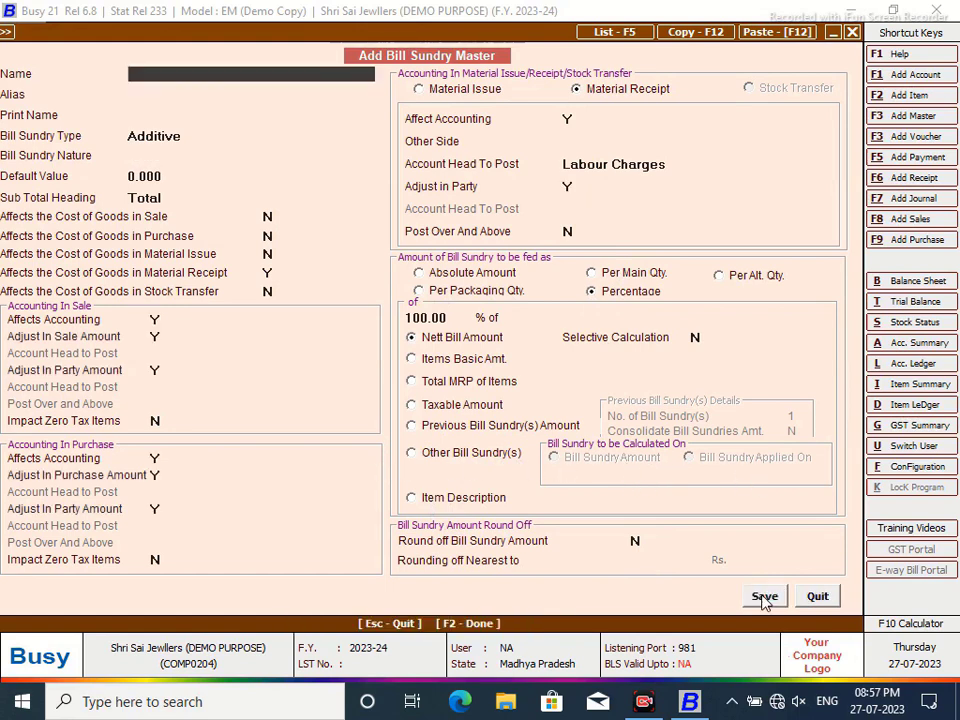
{"action": "left_click", "coordinate": [818, 600]}
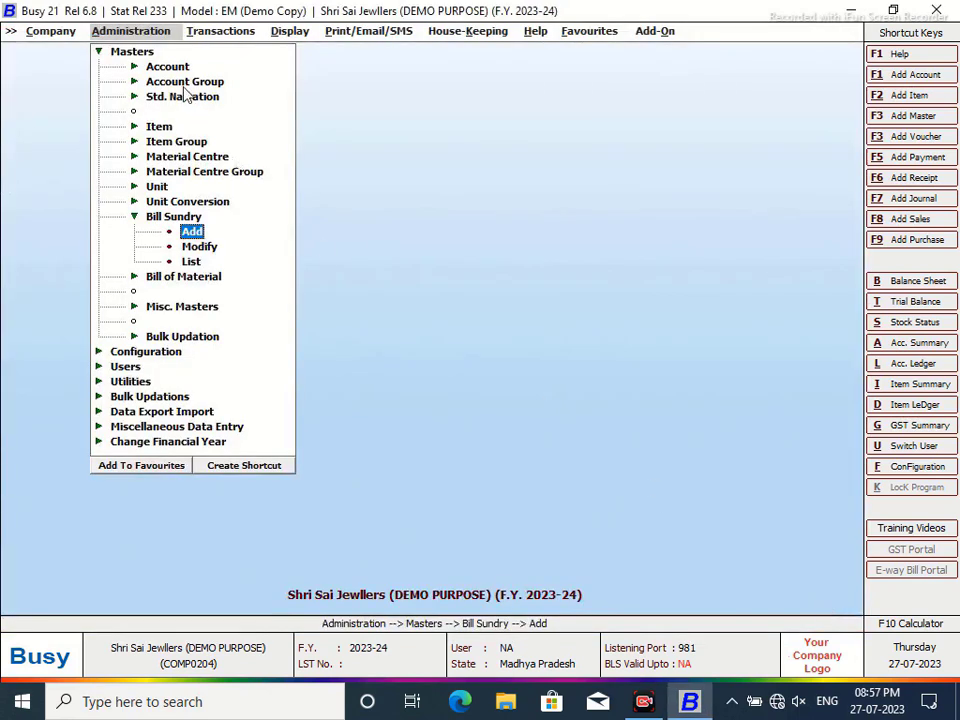
{"action": "left_click", "coordinate": [200, 247]}
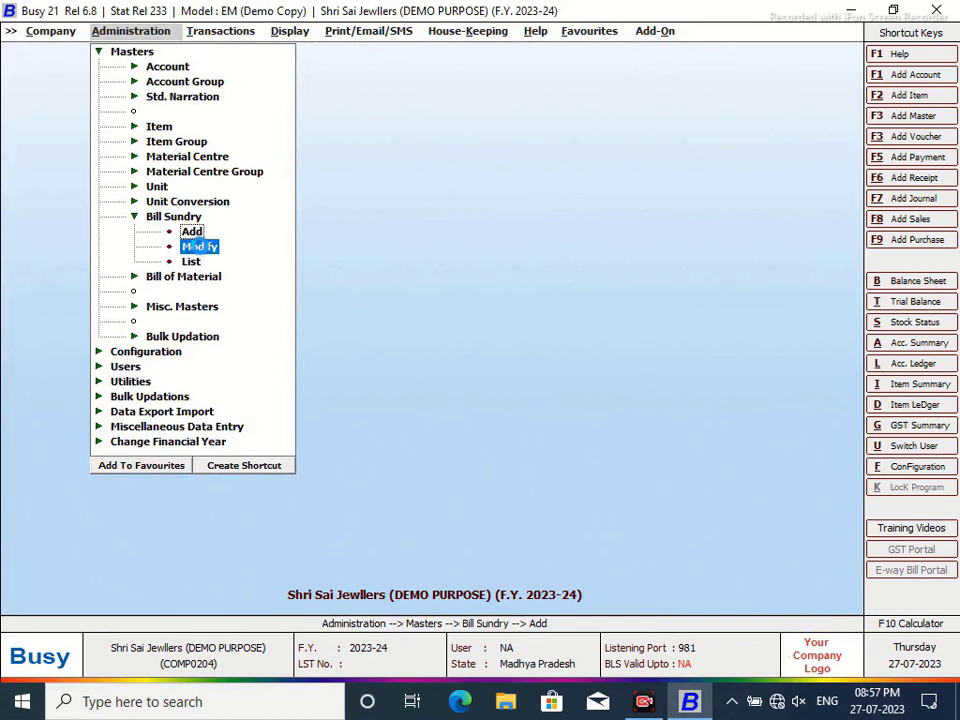
{"action": "left_click", "coordinate": [122, 227]}
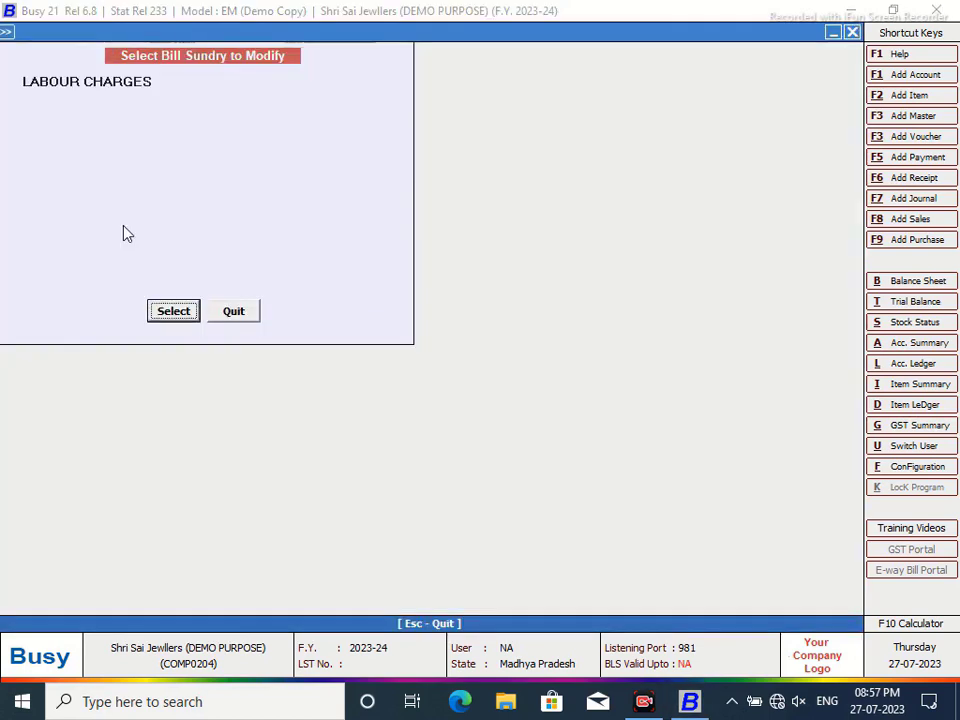
{"action": "left_click", "coordinate": [180, 310]}
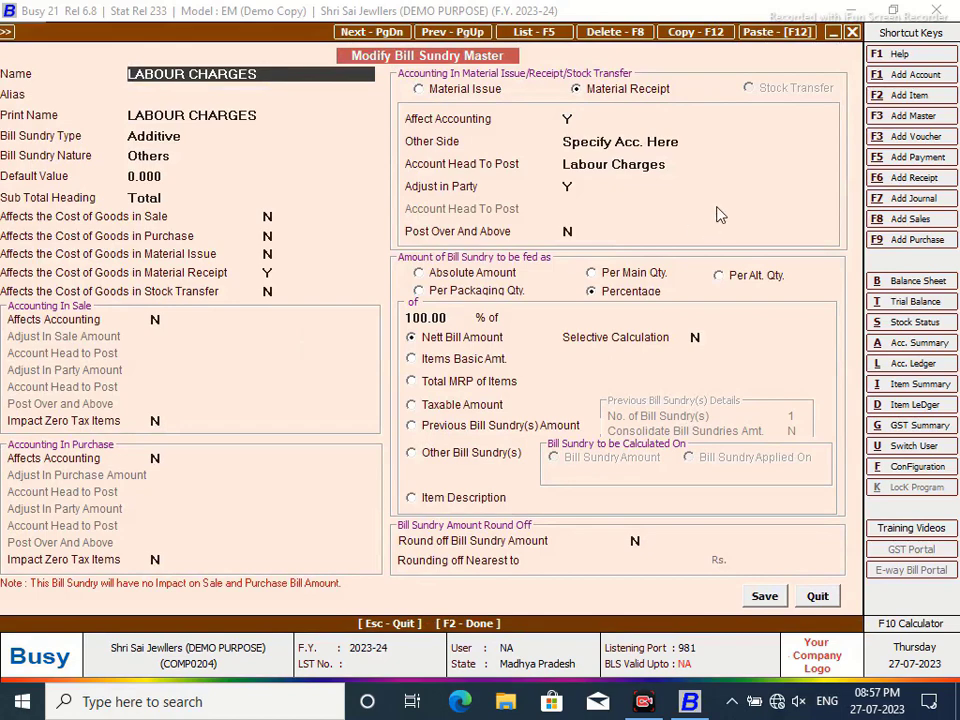
{"action": "left_click", "coordinate": [819, 595]}
{"action": "left_click", "coordinate": [254, 311]}
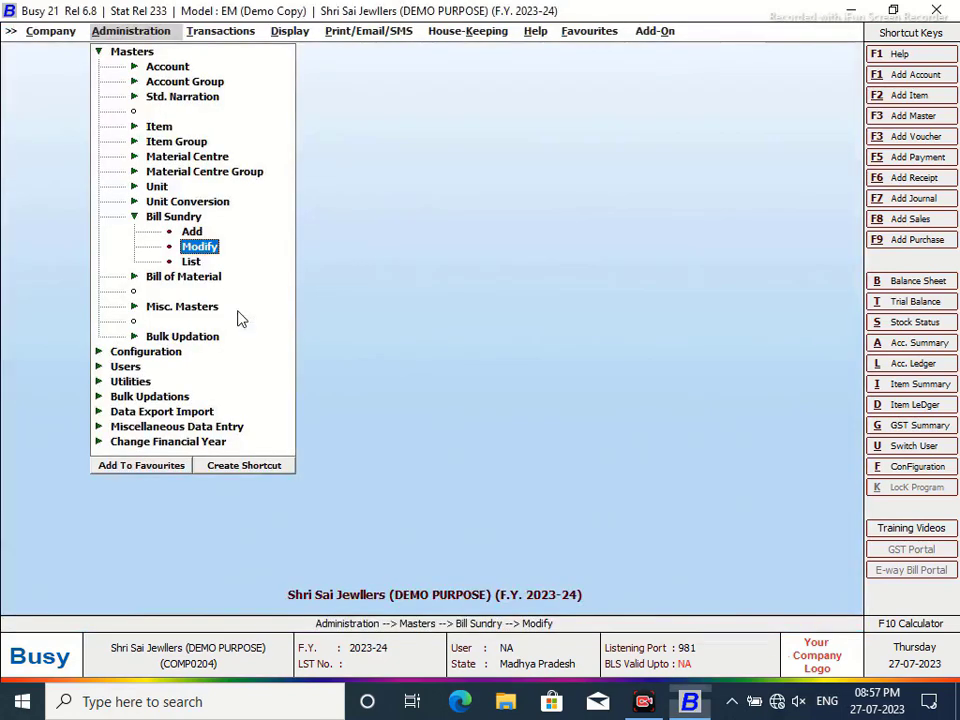
- In General Features / Options, set Change Voucher Type Caption(s) to Y and open its caption list
{"action": "left_click", "coordinate": [99, 51]}
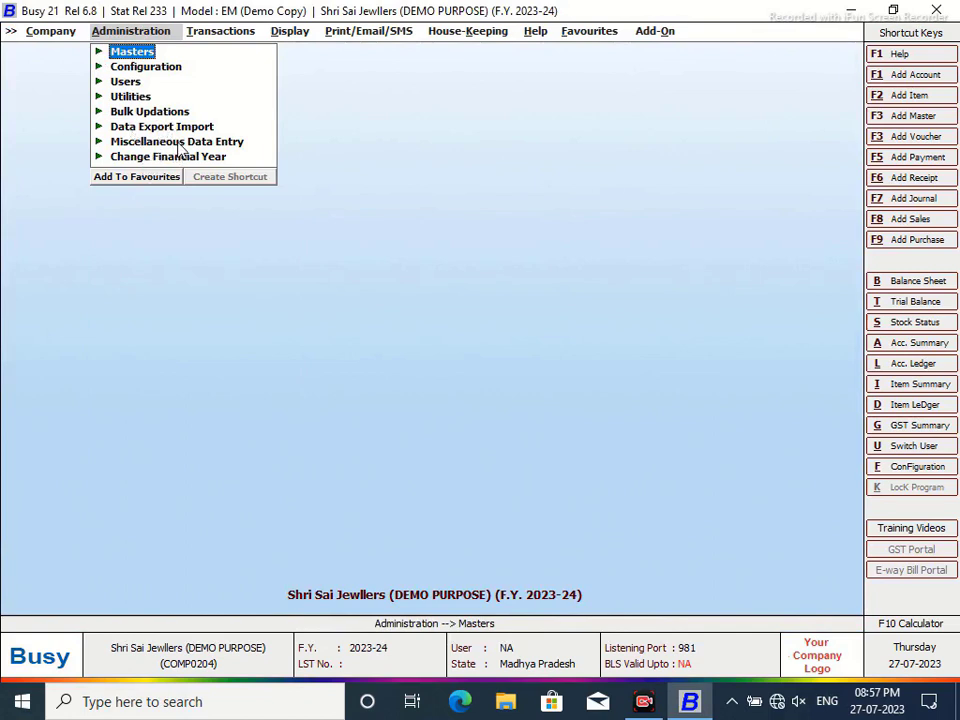
{"action": "left_click", "coordinate": [147, 69]}
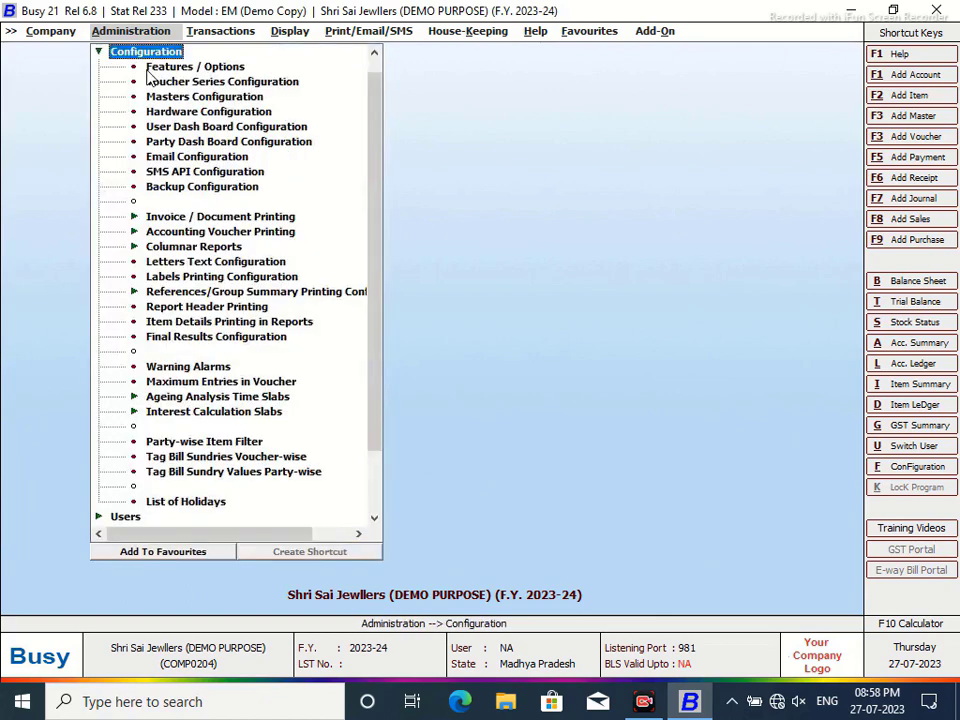
{"action": "left_click", "coordinate": [190, 67]}
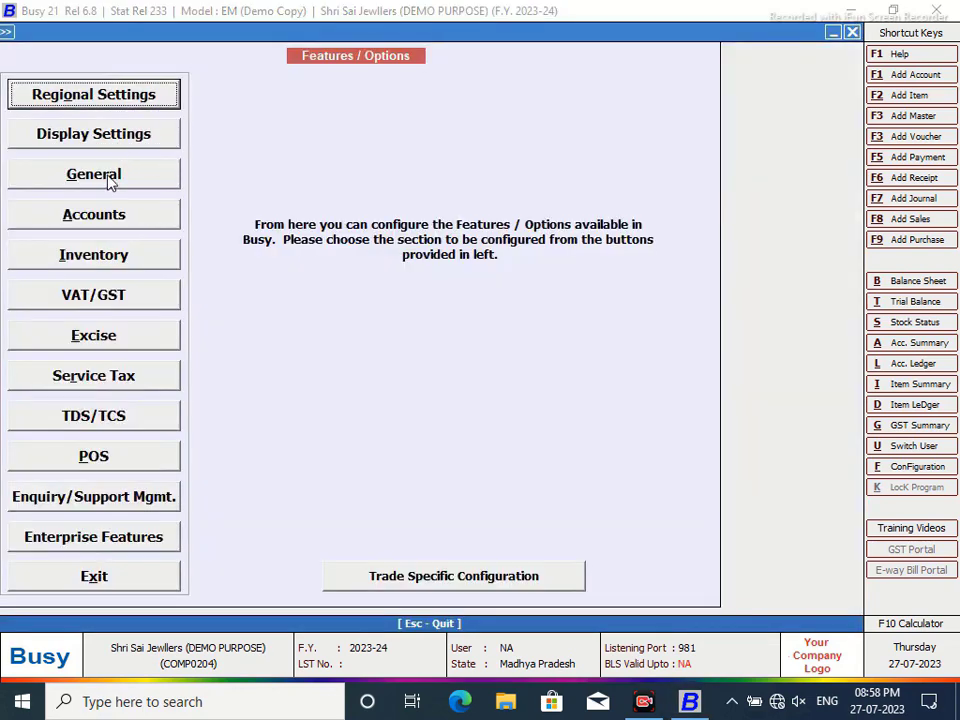
{"action": "left_click", "coordinate": [110, 181]}
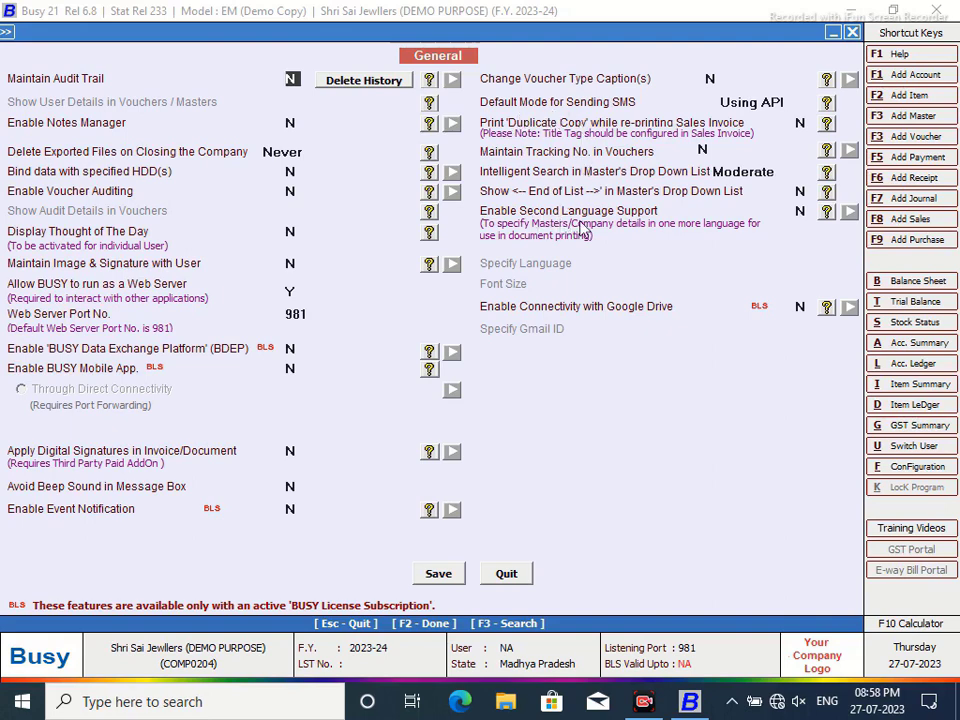
{"action": "left_click", "coordinate": [716, 80]}
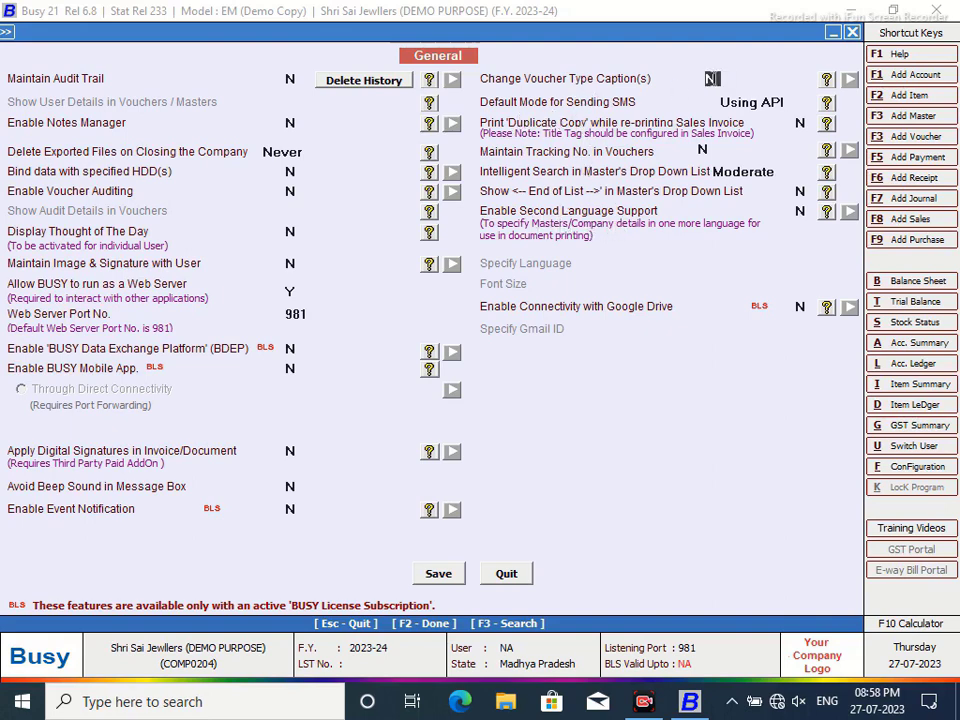
{"action": "key", "text": "y"}
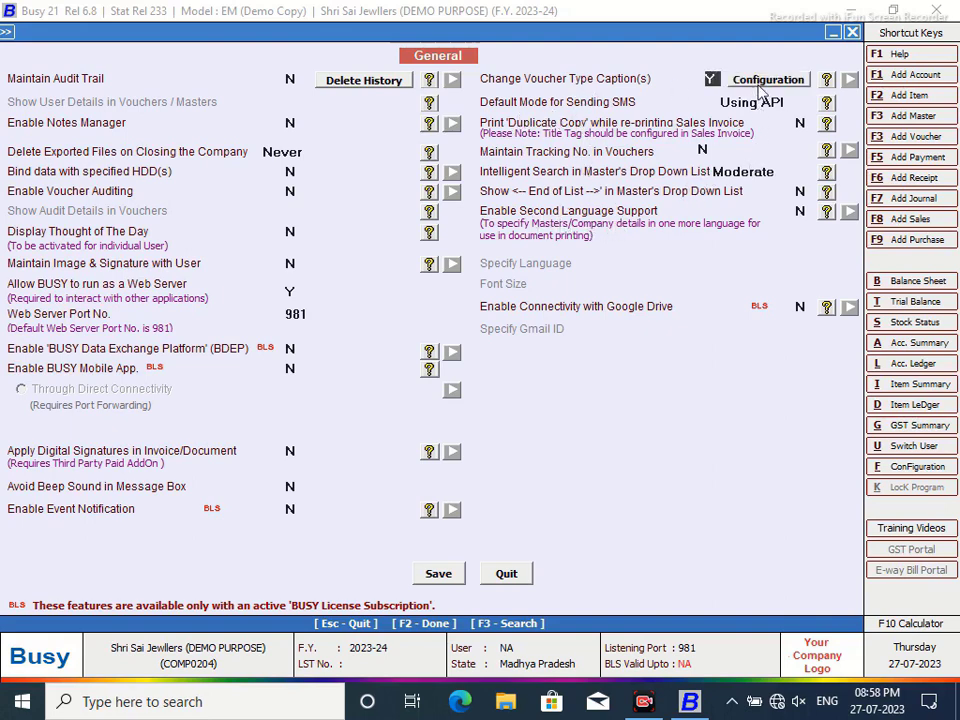
{"action": "left_click", "coordinate": [724, 79]}
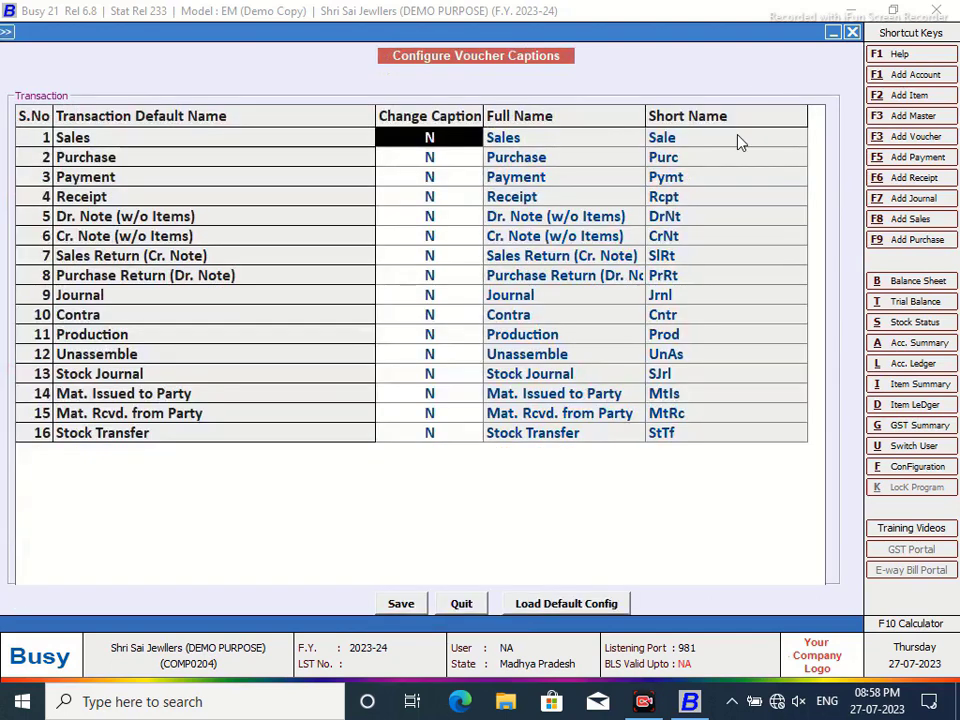
- Set Mat. Issued to Party's Change Caption to Y with full name 'Job Work (Issued)'
{"action": "left_click", "coordinate": [184, 418]}
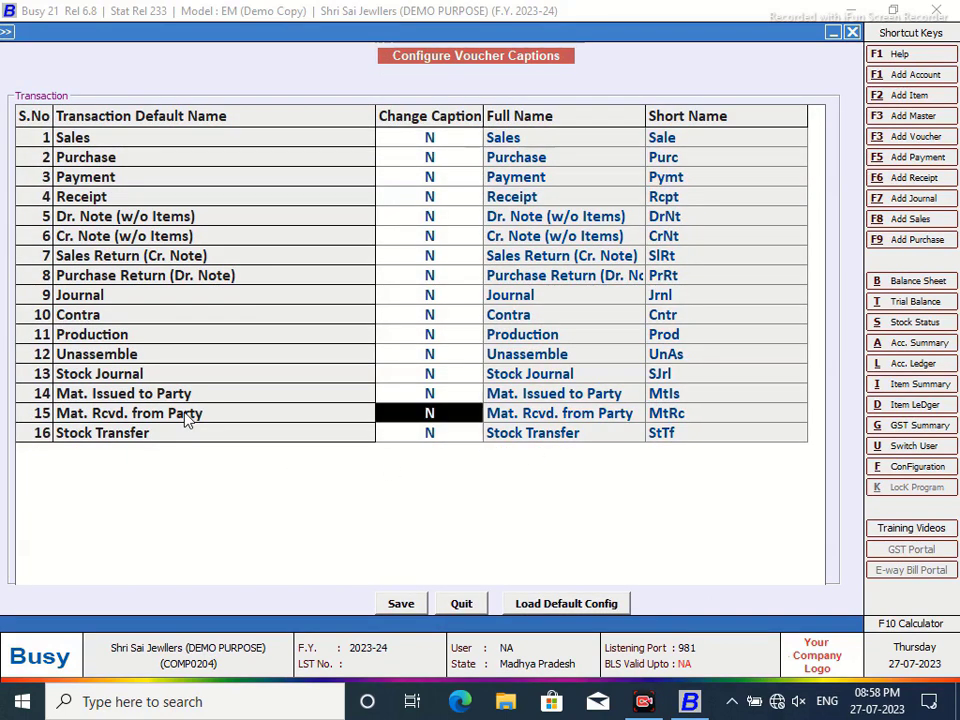
{"action": "left_click", "coordinate": [430, 395]}
{"action": "type", "text": "Y"}
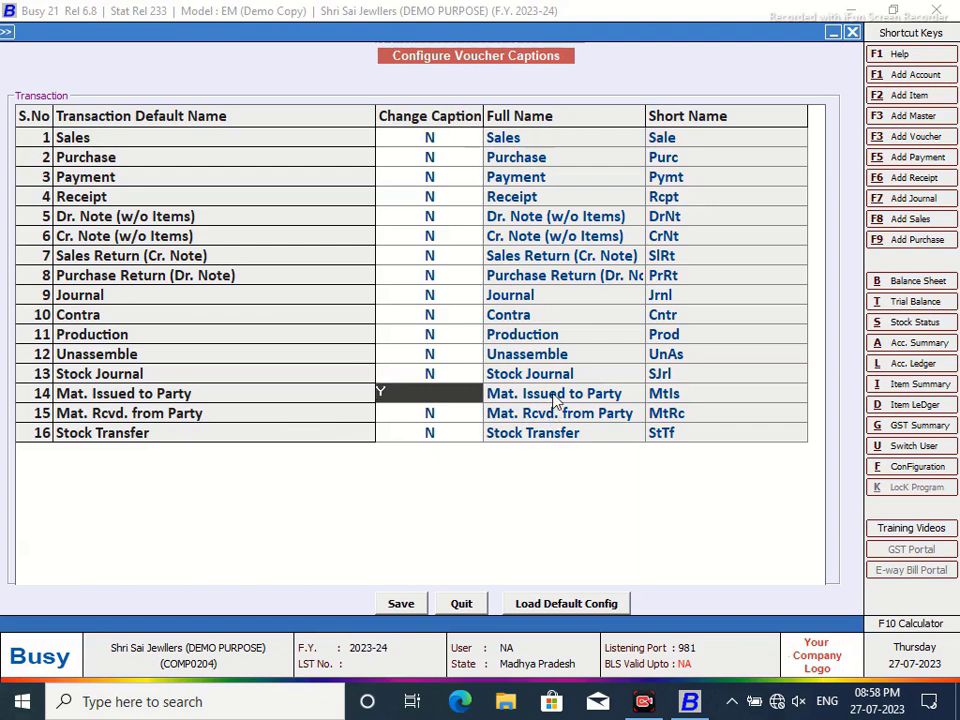
{"action": "left_click", "coordinate": [545, 393]}
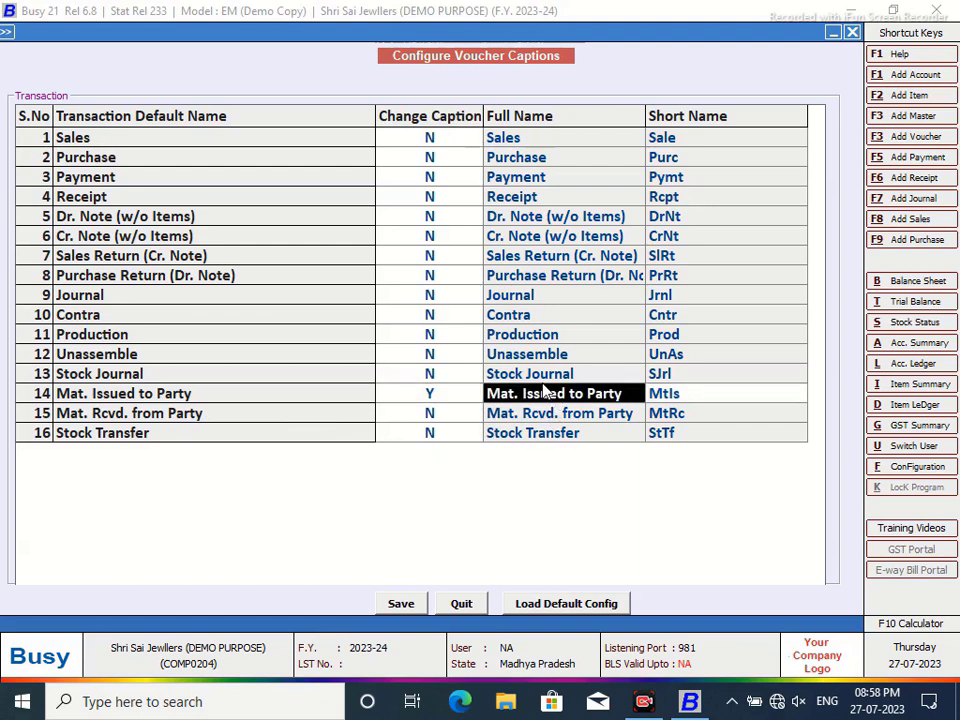
{"action": "type", "text": "jOB"}
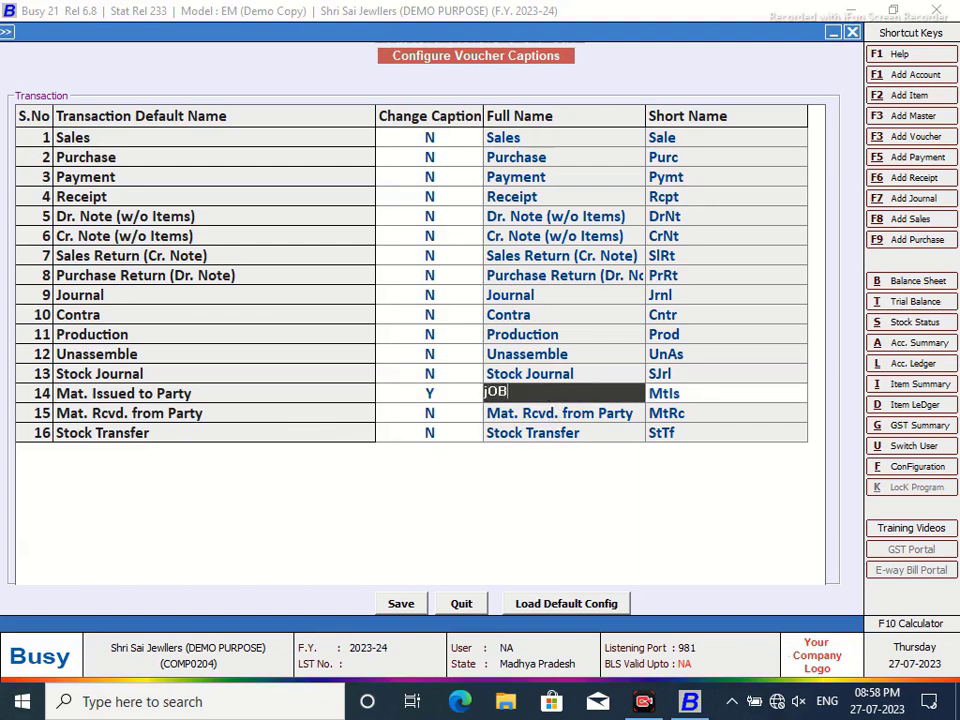
{"action": "key", "text": "BackSpace"}
{"action": "key", "text": "BackSpace"}
{"action": "key", "text": "BackSpace"}
{"action": "type", "text": "JOB"}
{"action": "key", "text": "BackSpace"}
{"action": "key", "text": "BackSpace"}
{"action": "type", "text": "ob Work (Issued"}
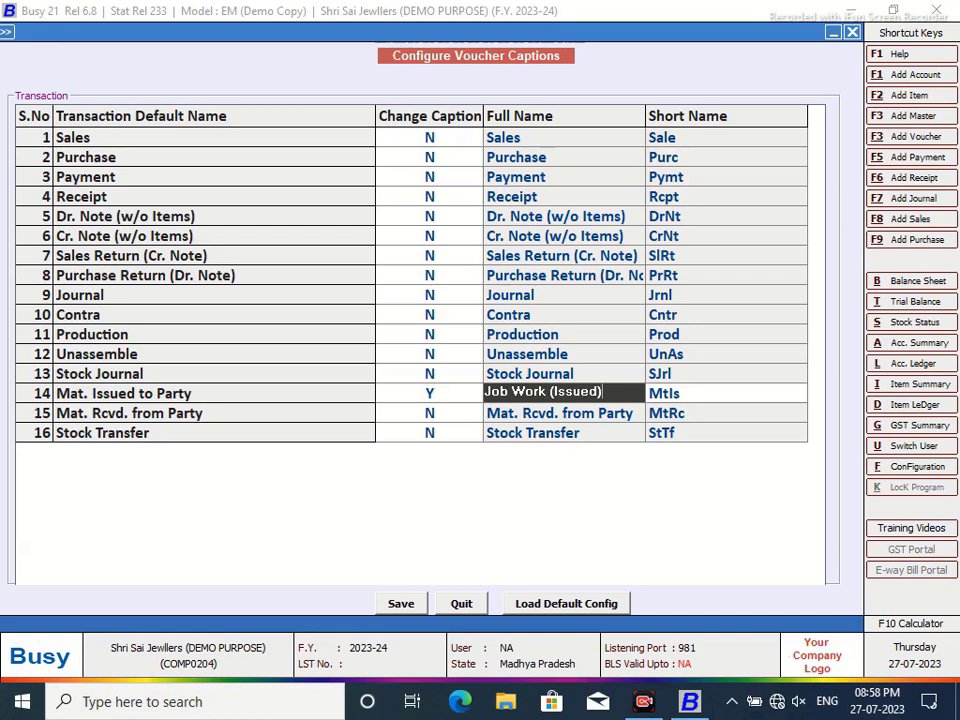
{"action": "type", "text": ")"}
{"action": "key", "text": "Return"}
- Give it short name 'Jobw', set Mat. Rcvd. from Party to Y, and close the list
{"action": "type", "text": "jbw"}
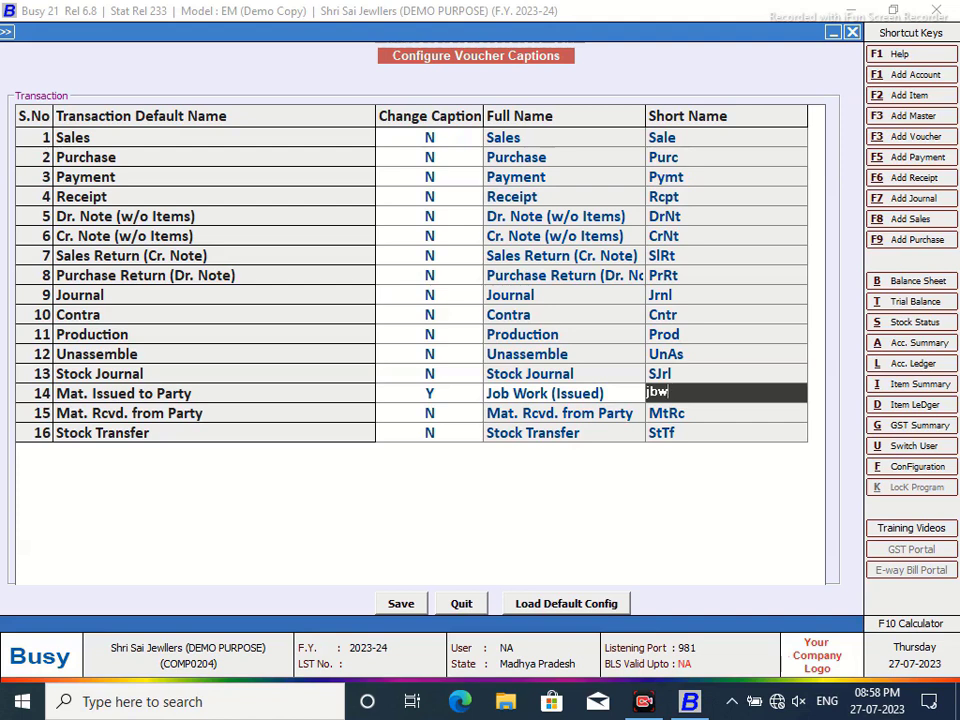
{"action": "key", "text": "BackSpace"}
{"action": "type", "text": "("}
{"action": "key", "text": "BackSpace"}
{"action": "key", "text": "BackSpace"}
{"action": "key", "text": "BackSpace"}
{"action": "type", "text": "jobw"}
{"action": "type", "text": "w"}
{"action": "key", "text": "Return"}
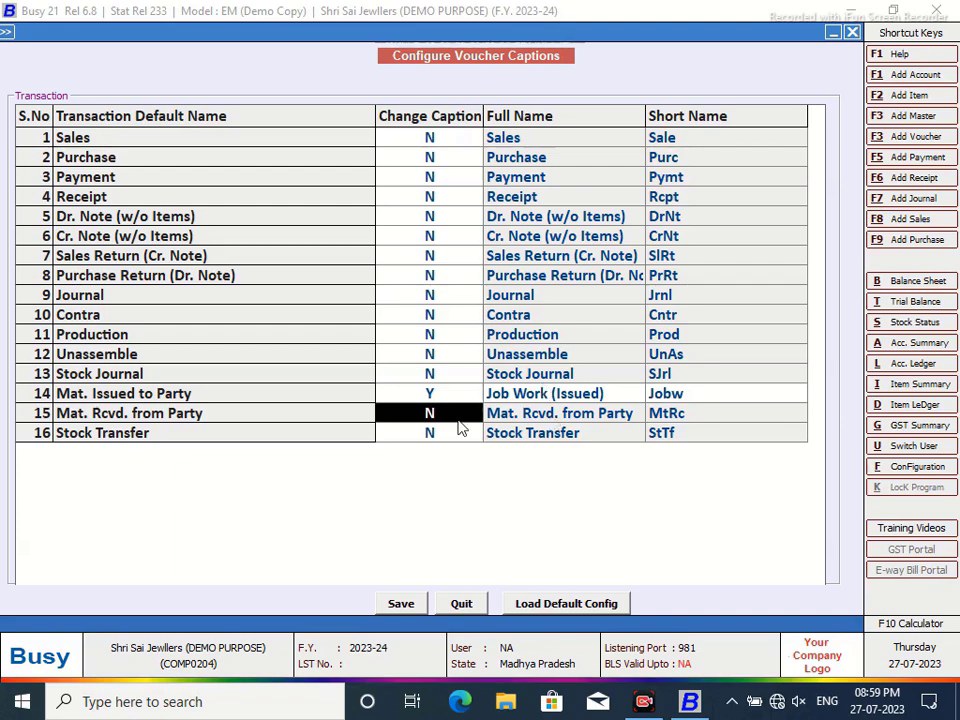
{"action": "type", "text": "Y"}
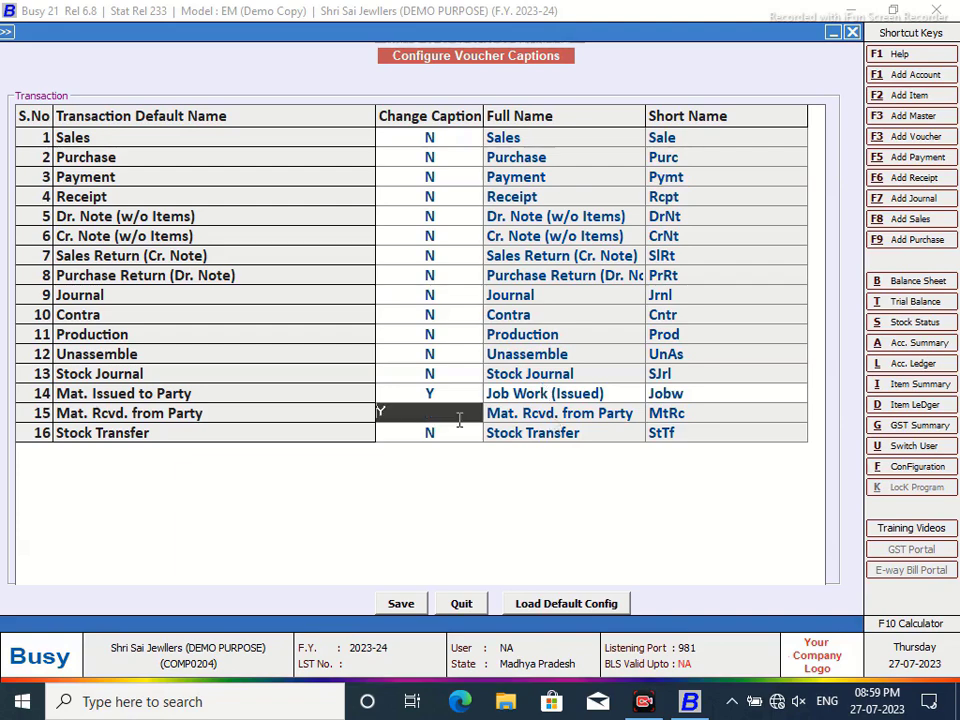
{"action": "left_click", "coordinate": [463, 606]}
- Open Voucher Series Configuration and select the Main series of Mat. Issued to Party
{"action": "left_click", "coordinate": [506, 577]}
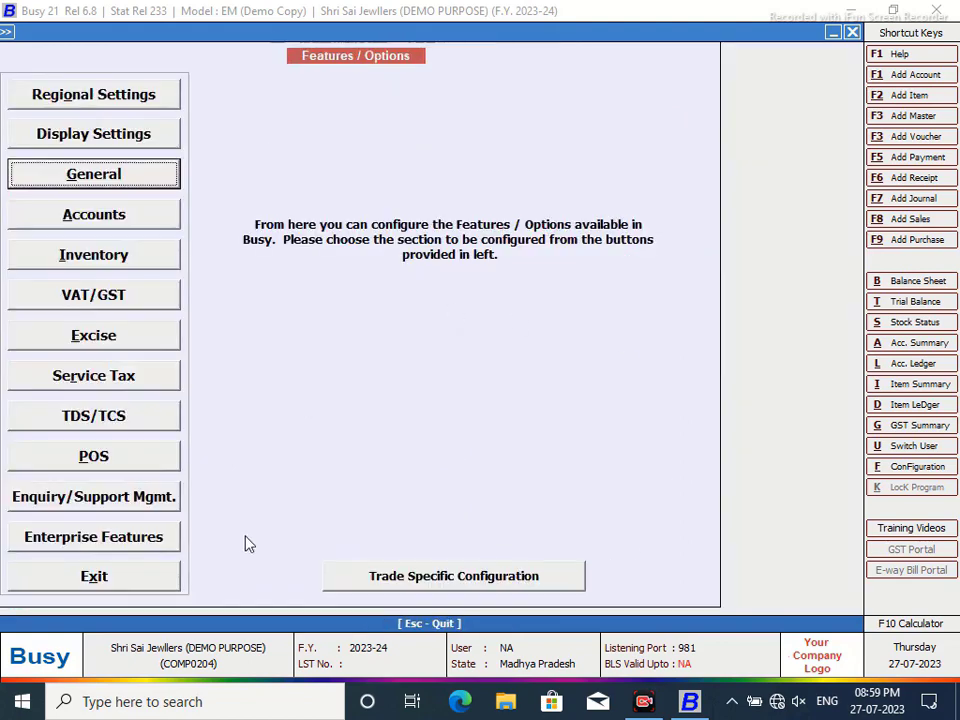
{"action": "left_click", "coordinate": [165, 578]}
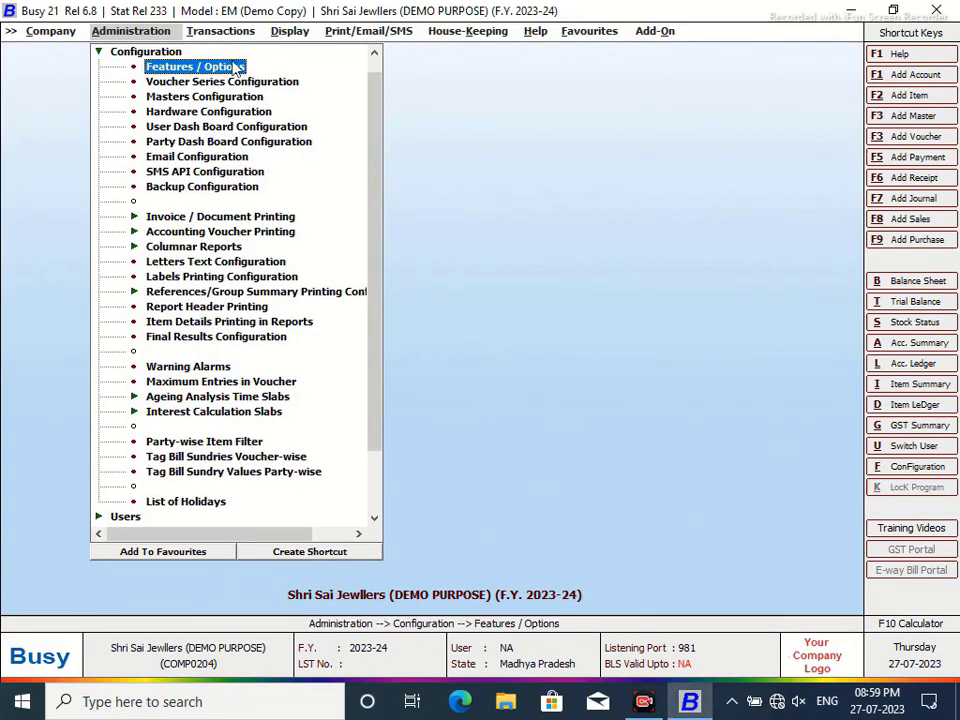
{"action": "left_click", "coordinate": [215, 31]}
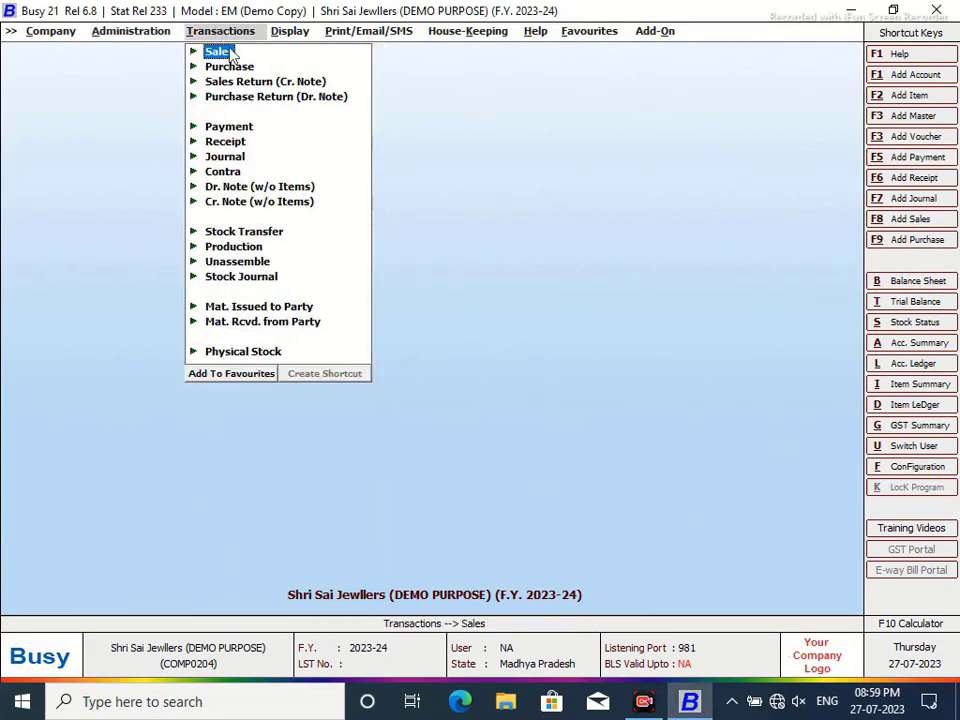
{"action": "left_click", "coordinate": [129, 34]}
{"action": "left_click", "coordinate": [187, 81]}
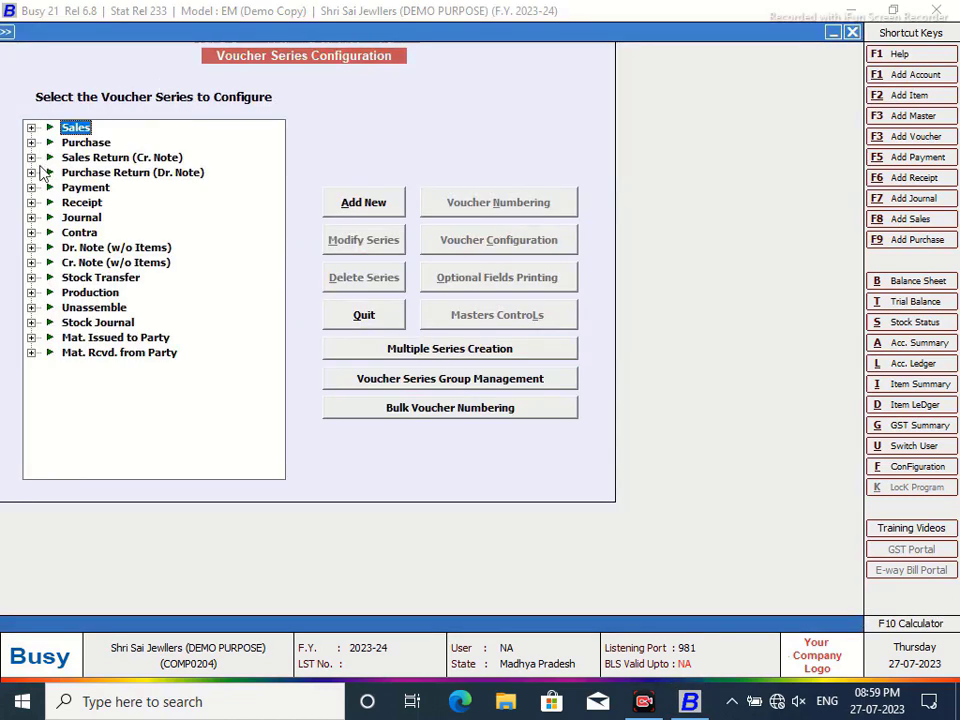
{"action": "left_click", "coordinate": [31, 338]}
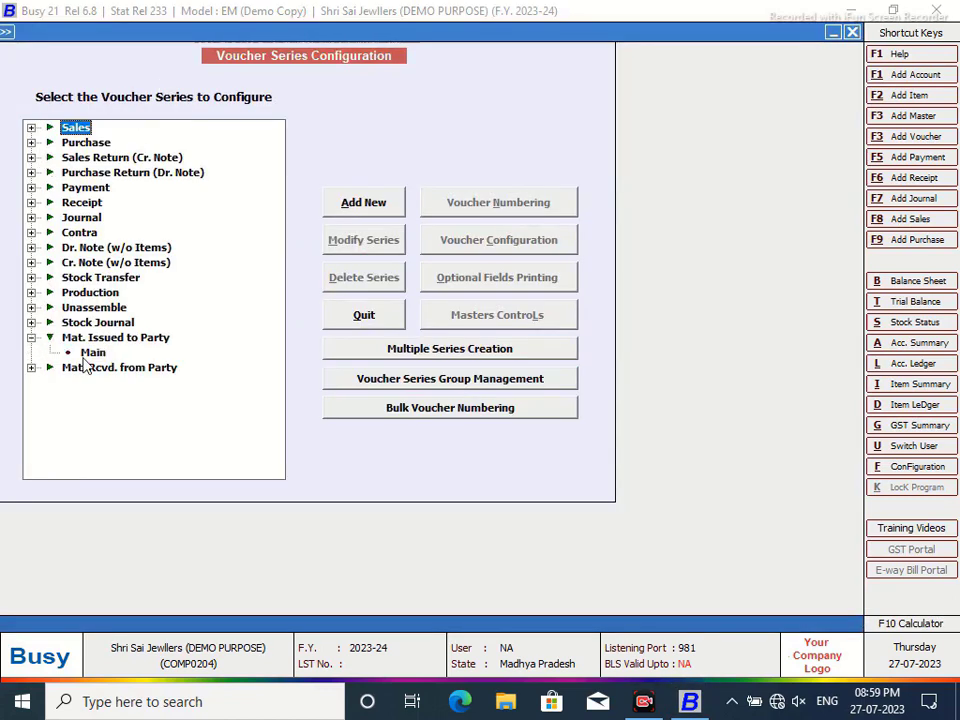
{"action": "left_click", "coordinate": [92, 352]}
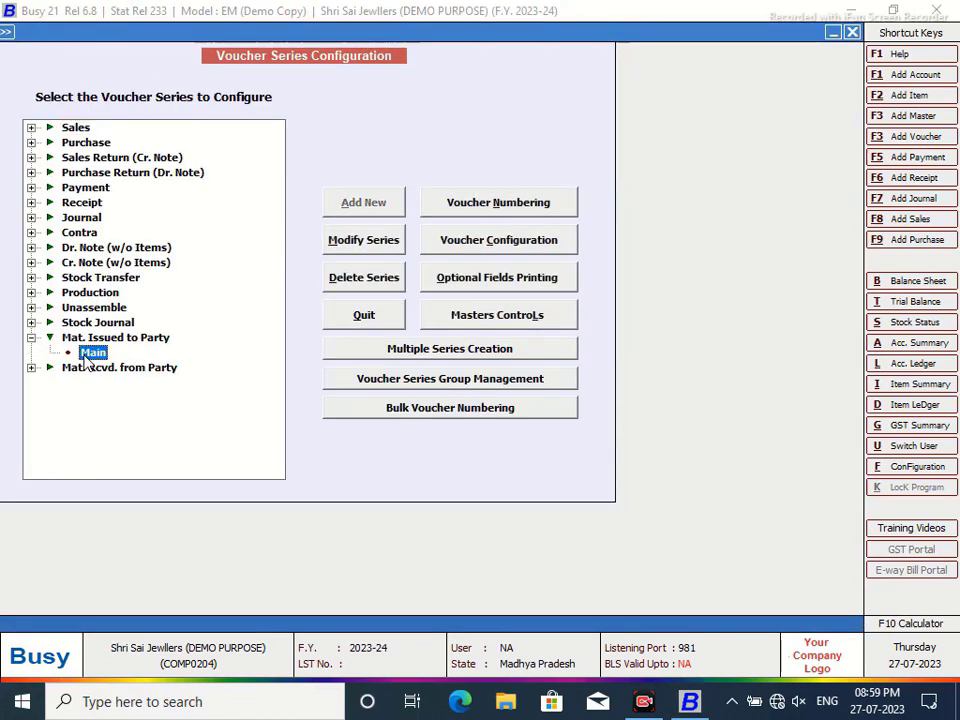
- Keep automatic numbering with prefix JW-issued/23-24 and confirm renumbering the existing vouchers
{"action": "left_click", "coordinate": [514, 208]}
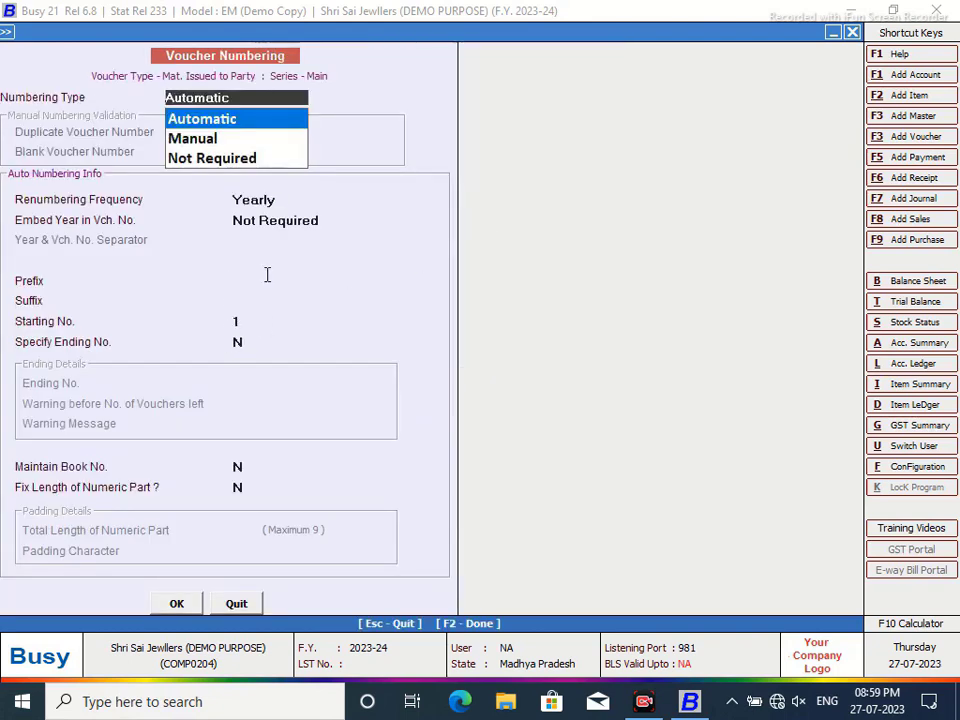
{"action": "key", "text": "Return"}
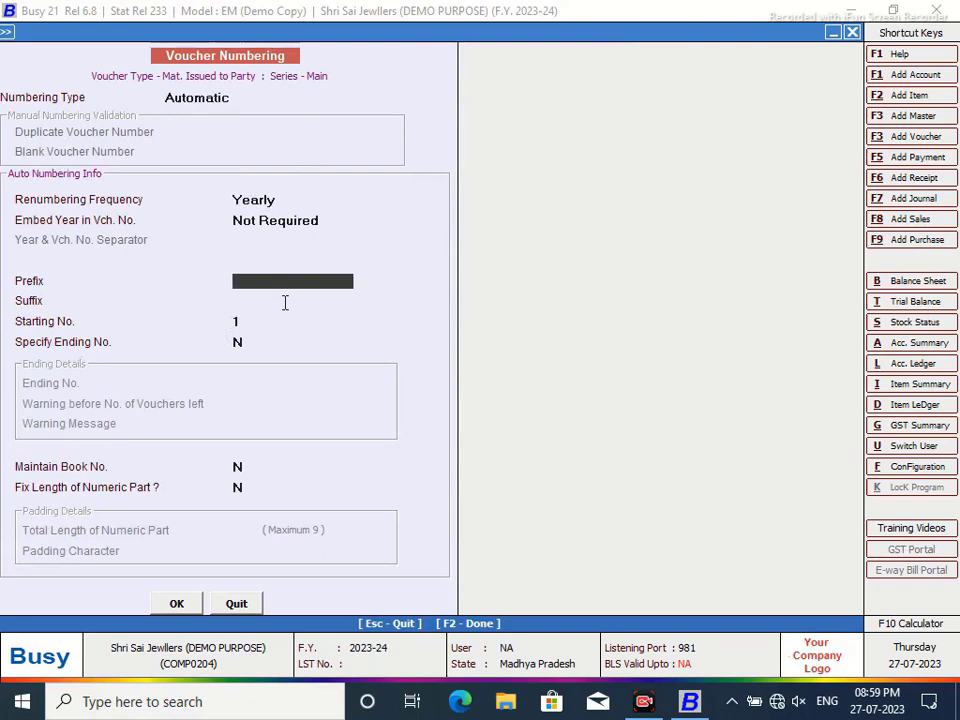
{"action": "type", "text": "JOB"}
{"action": "type", "text": "W"}
{"action": "key", "text": "BackSpace"}
{"action": "key", "text": "BackSpace"}
{"action": "key", "text": "BackSpace"}
{"action": "type", "text": "W-S"}
{"action": "key", "text": "BackSpace"}
{"action": "type", "text": "Issued"}
{"action": "key", "text": "BackSpace"}
{"action": "key", "text": "BackSpace"}
{"action": "key", "text": "BackSpace"}
{"action": "key", "text": "BackSpace"}
{"action": "key", "text": "BackSpace"}
{"action": "type", "text": "ssued/23-24"}
{"action": "left_click", "coordinate": [175, 606]}
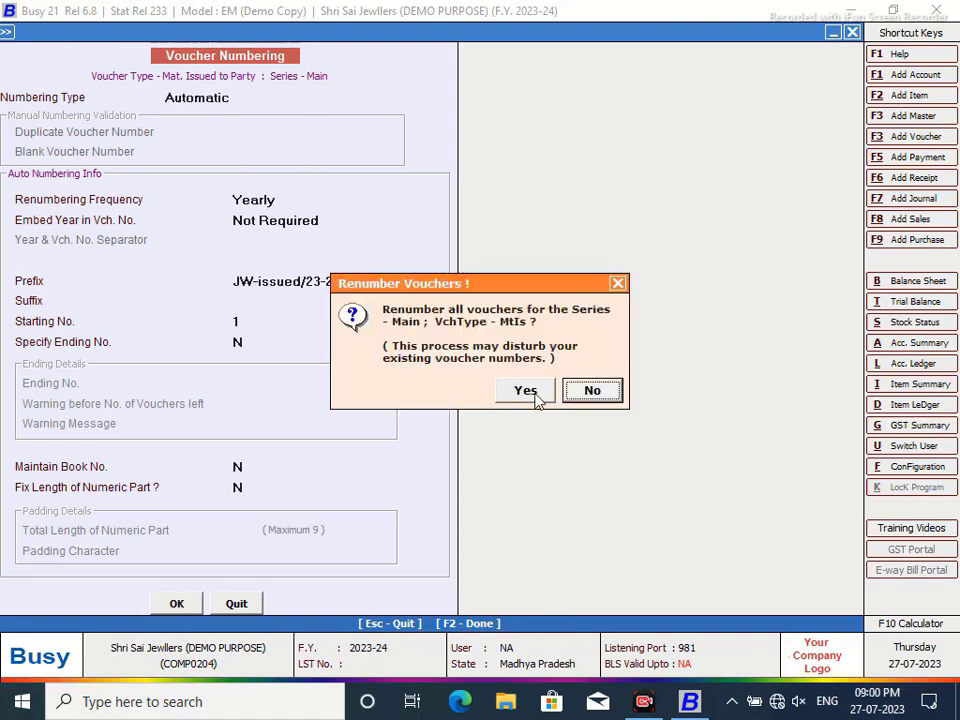
{"action": "left_click", "coordinate": [527, 396]}
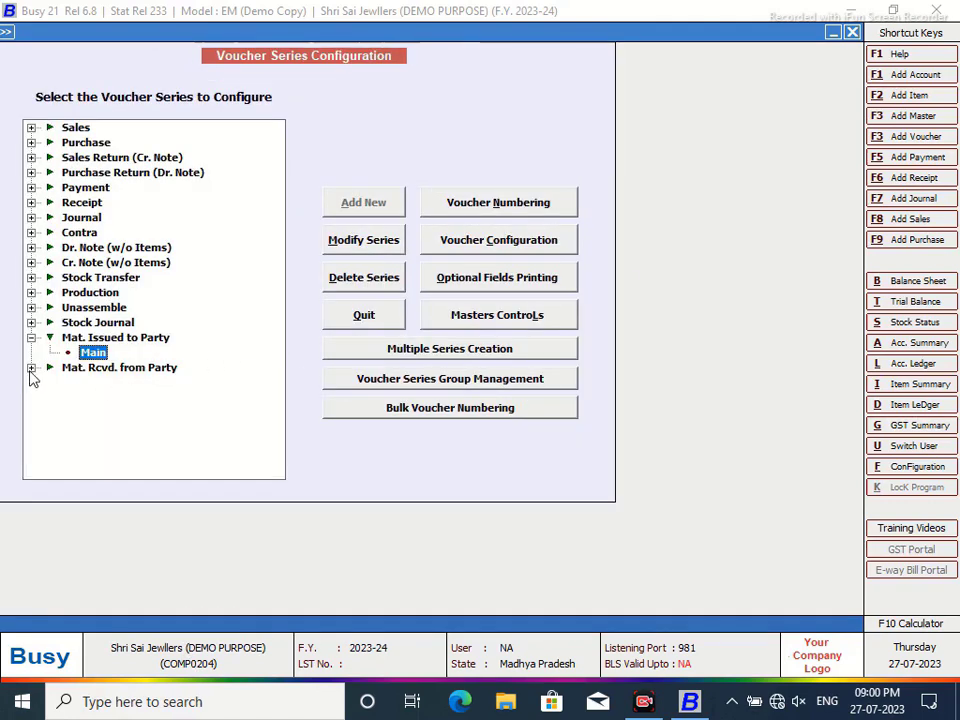
- In the series' voucher settings, turn Input Transport Details off and Auto Round off Final Amt. on
{"action": "left_click", "coordinate": [499, 240]}
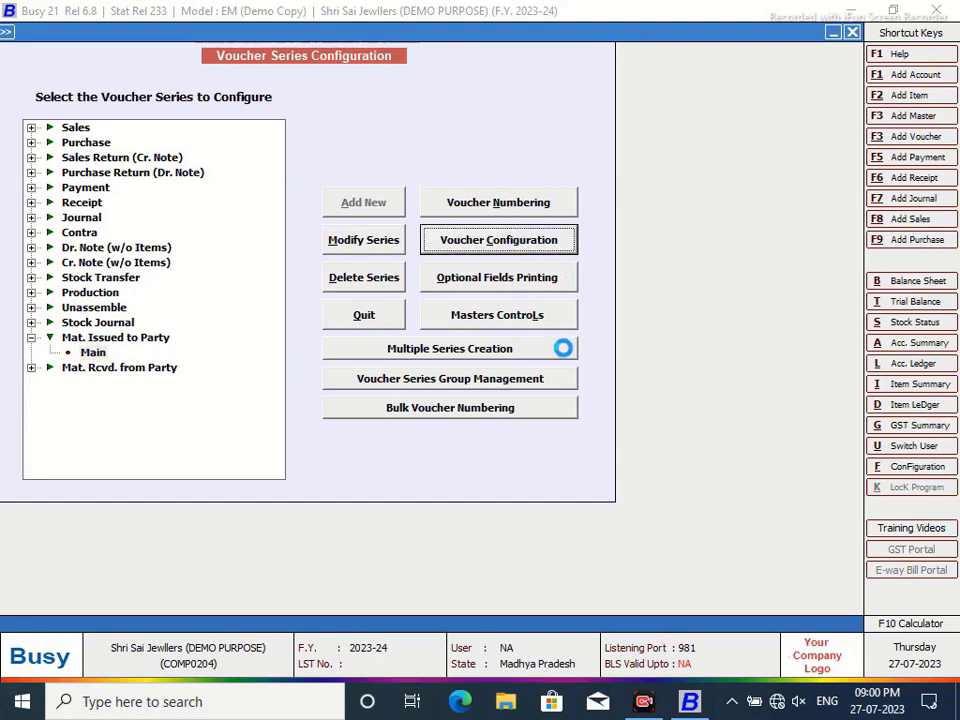
{"action": "left_click", "coordinate": [715, 76]}
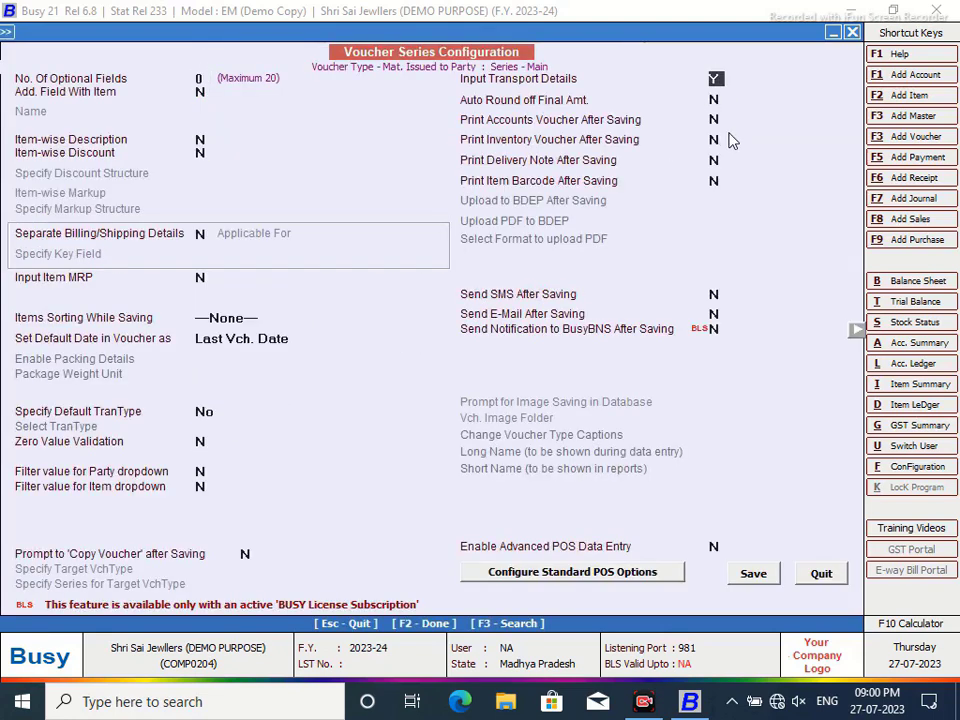
{"action": "type", "text": "N"}
{"action": "key", "text": "Return"}
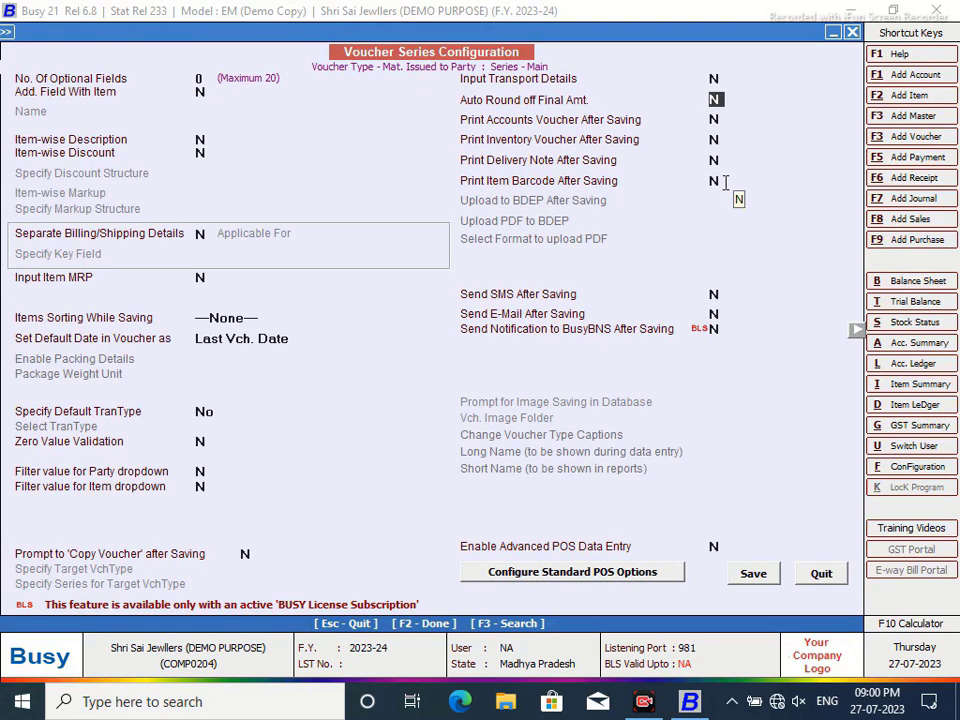
{"action": "type", "text": "Y"}
- Use Rounded Off (+) and Rounded Off (-) as round-off sundries and save the configuration
{"action": "left_click", "coordinate": [786, 108]}
{"action": "key", "text": "Return"}
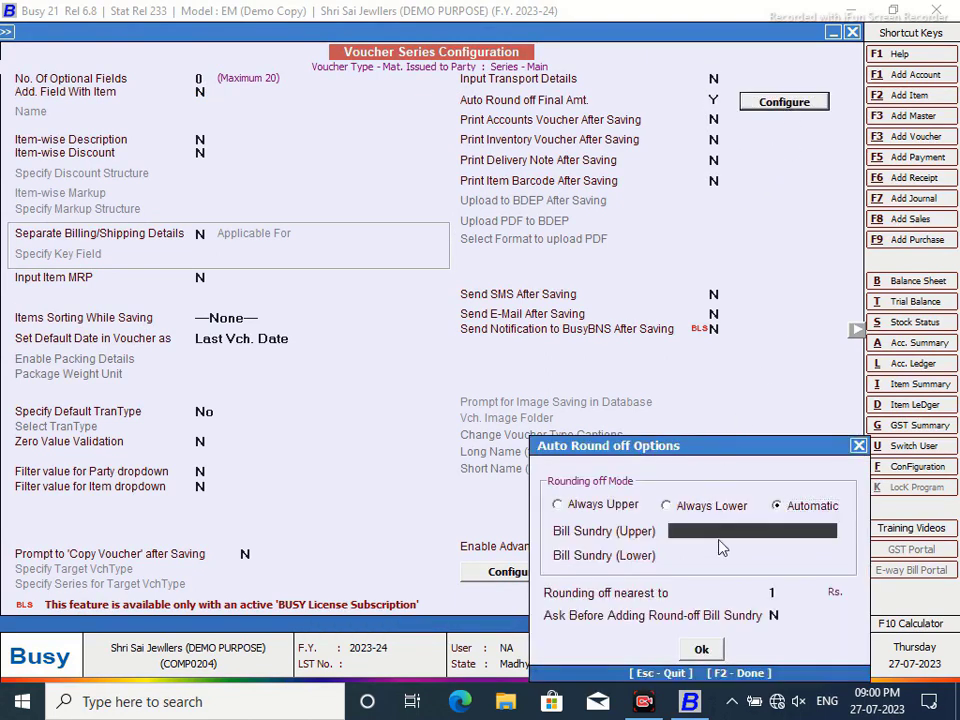
{"action": "left_click", "coordinate": [735, 575]}
{"action": "left_click", "coordinate": [735, 576]}
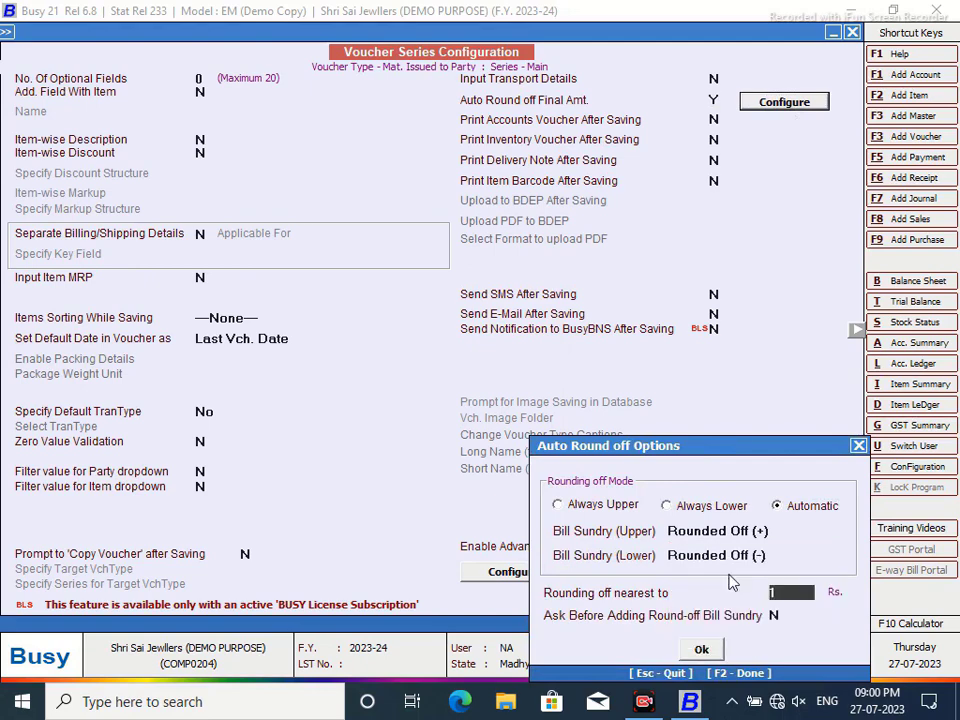
{"action": "left_click_drag", "start_coordinate": [695, 446], "coordinate": [688, 196]}
{"action": "left_click", "coordinate": [692, 404]}
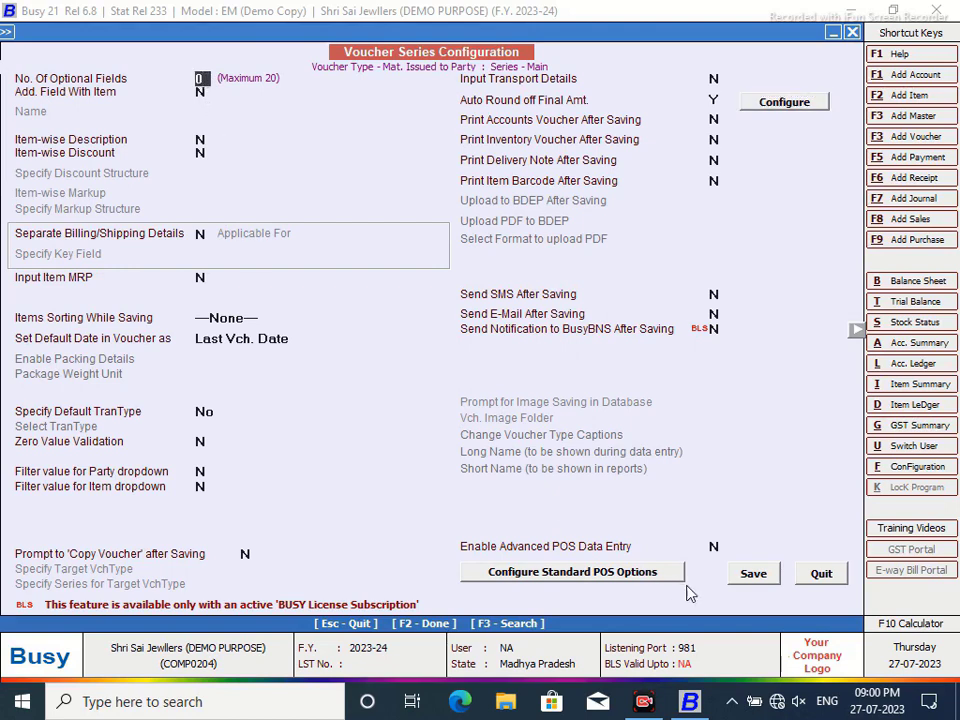
{"action": "left_click", "coordinate": [756, 579]}
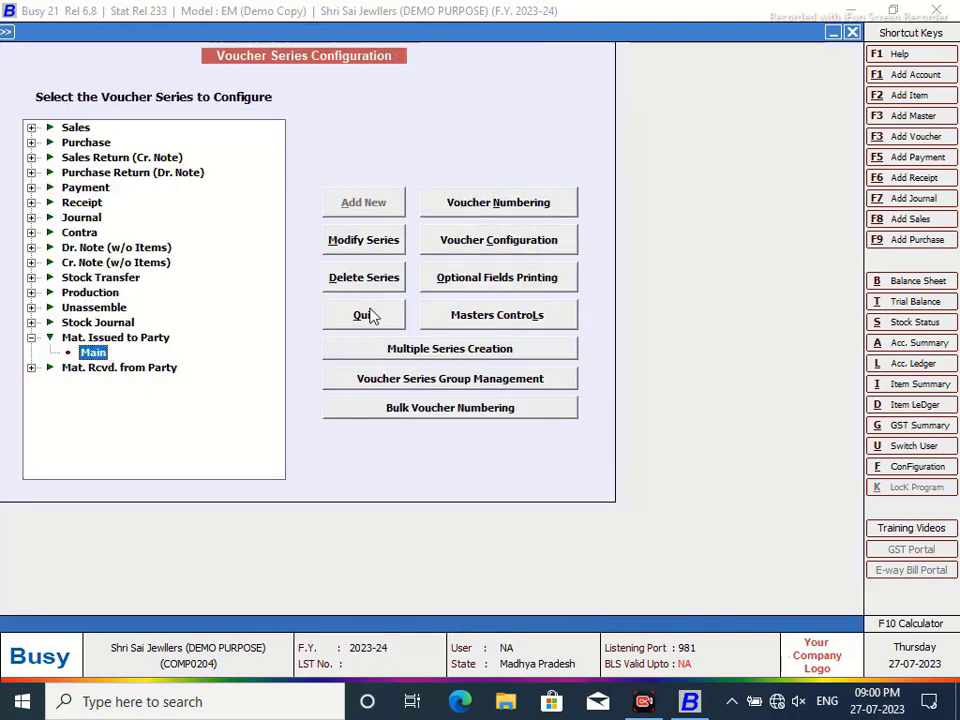
- Give Mat. Rcvd. from Party Main automatic yearly numbering with prefix RAJW/23-24/, renumbering existing vouchers
{"action": "left_click", "coordinate": [31, 368]}
{"action": "left_click", "coordinate": [92, 383]}
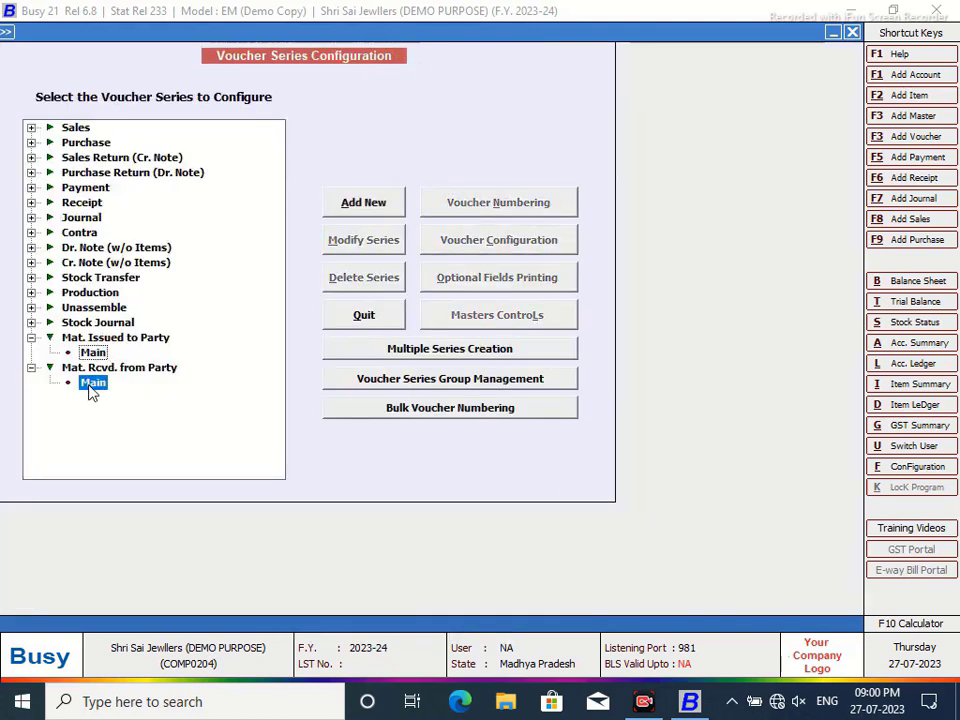
{"action": "left_click", "coordinate": [500, 203]}
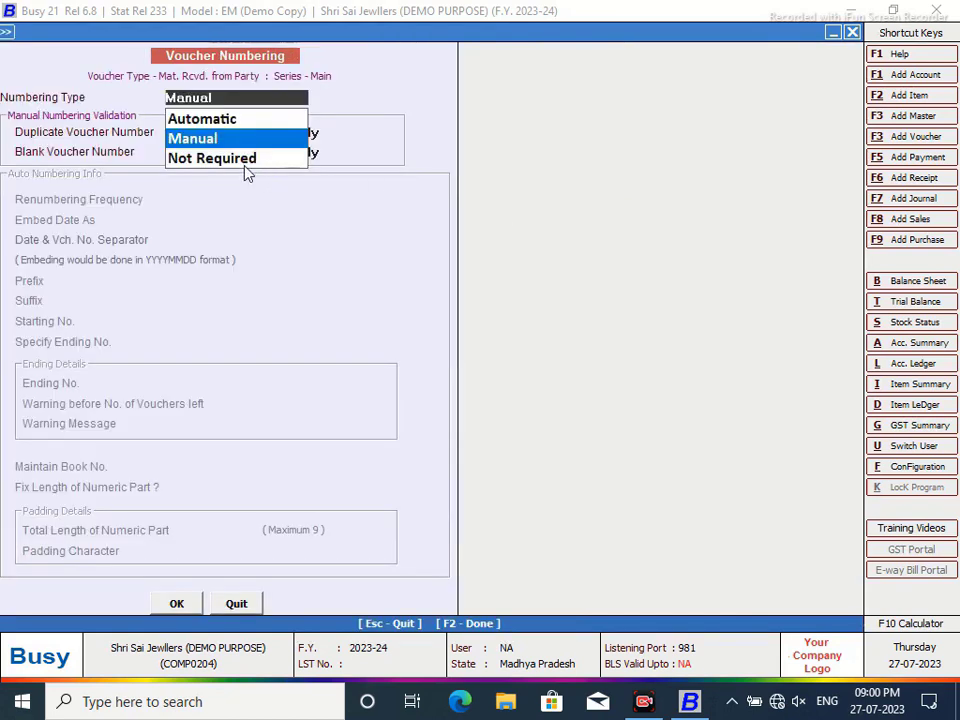
{"action": "left_click", "coordinate": [202, 121]}
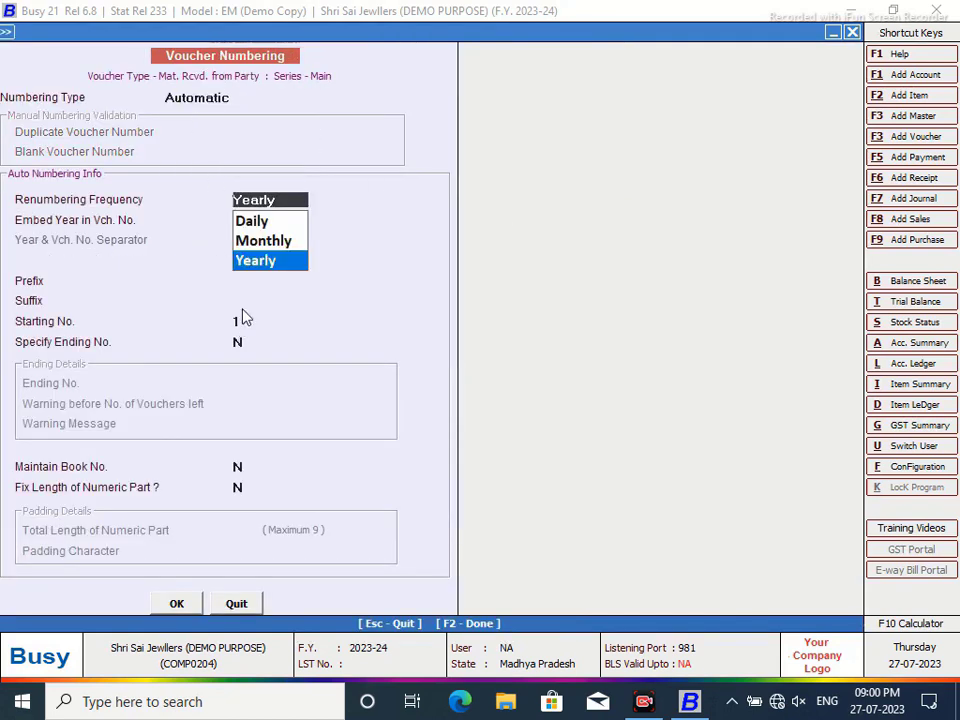
{"action": "key", "text": "Return"}
{"action": "key", "text": "Return"}
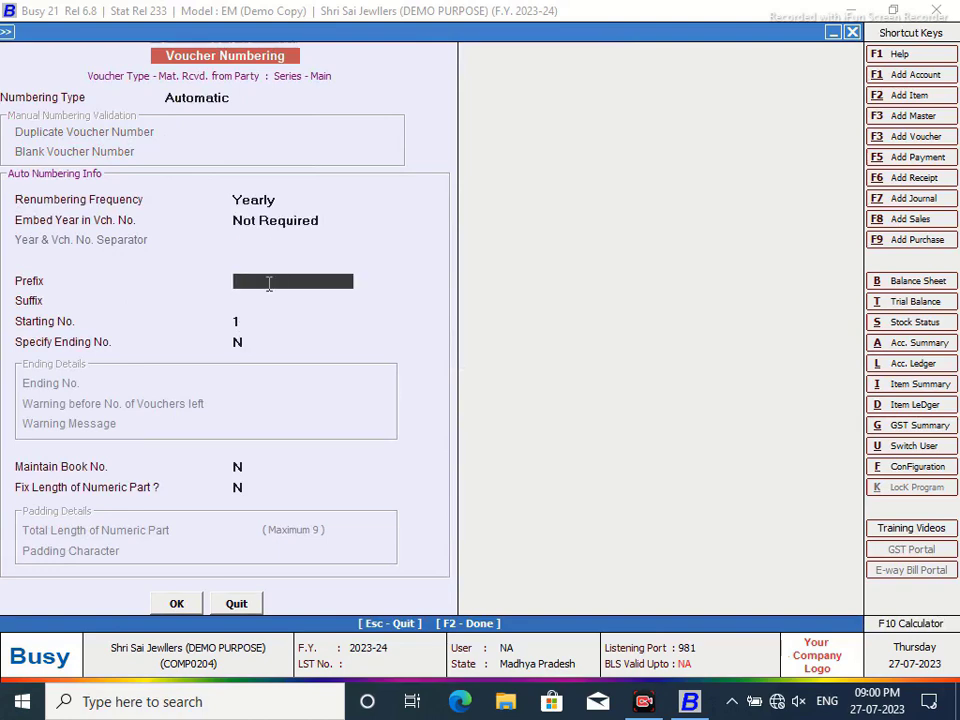
{"action": "type", "text": "RAJW/23-24"}
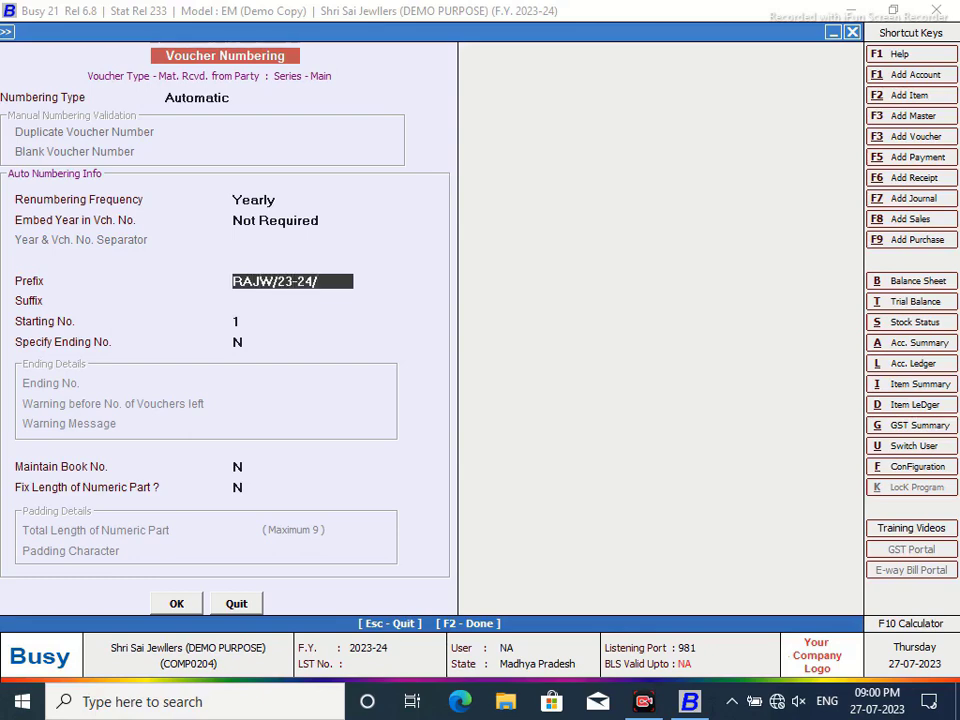
{"action": "type", "text": "/"}
{"action": "key", "text": "Return"}
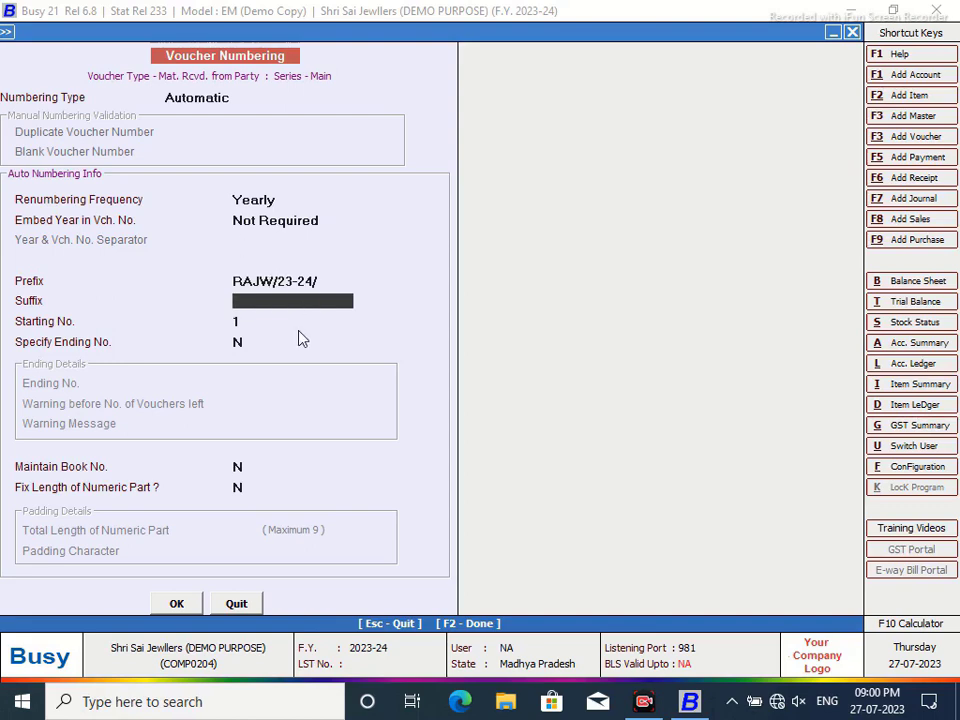
{"action": "left_click", "coordinate": [177, 604]}
{"action": "left_click", "coordinate": [527, 396]}
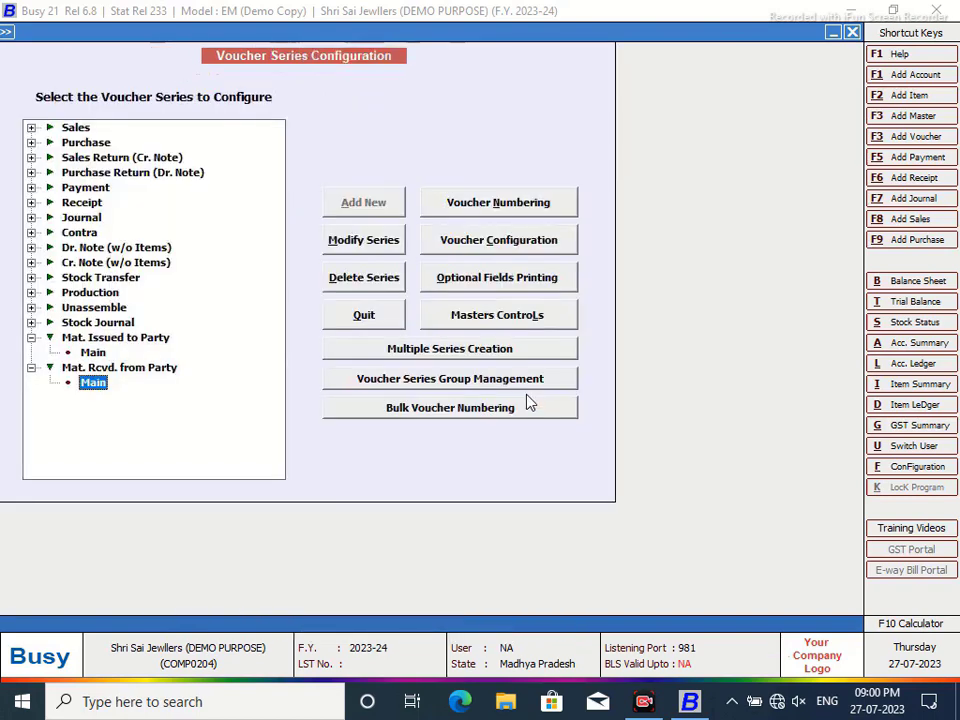
- Set Input Transport Details to N and Auto Round off Final Amt. to Y
{"action": "left_click", "coordinate": [532, 241]}
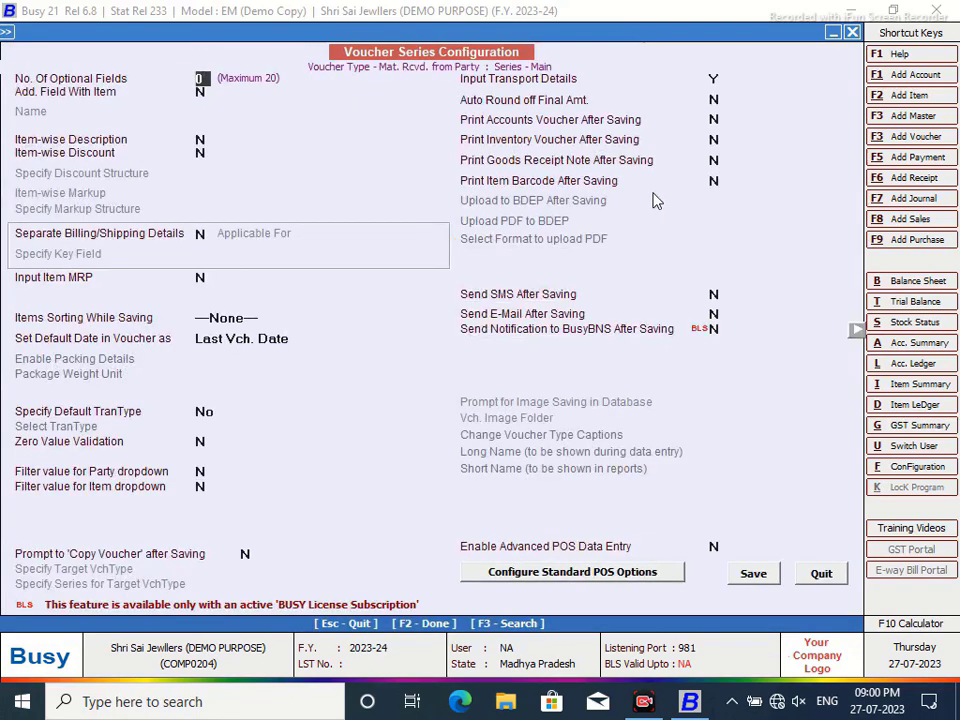
{"action": "left_click", "coordinate": [716, 80]}
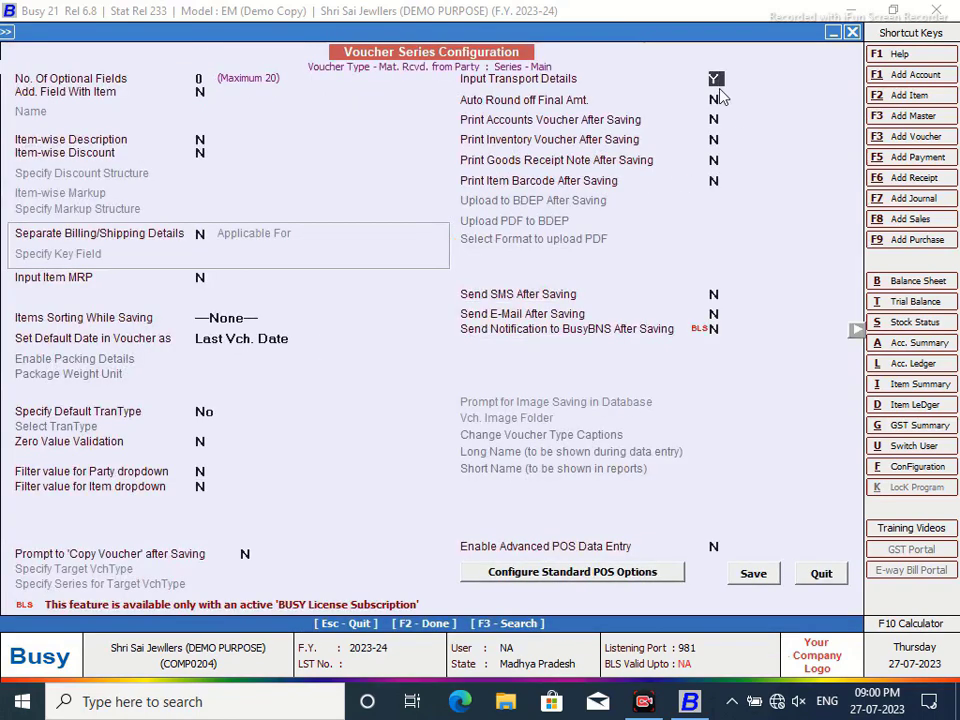
{"action": "key", "text": "n"}
{"action": "key", "text": "Return"}
{"action": "key", "text": "y"}
{"action": "key", "text": "Return"}
- Choose Rounded Off (+) and Rounded Off (-) as the round-off bill sundries
{"action": "left_click", "coordinate": [715, 533]}
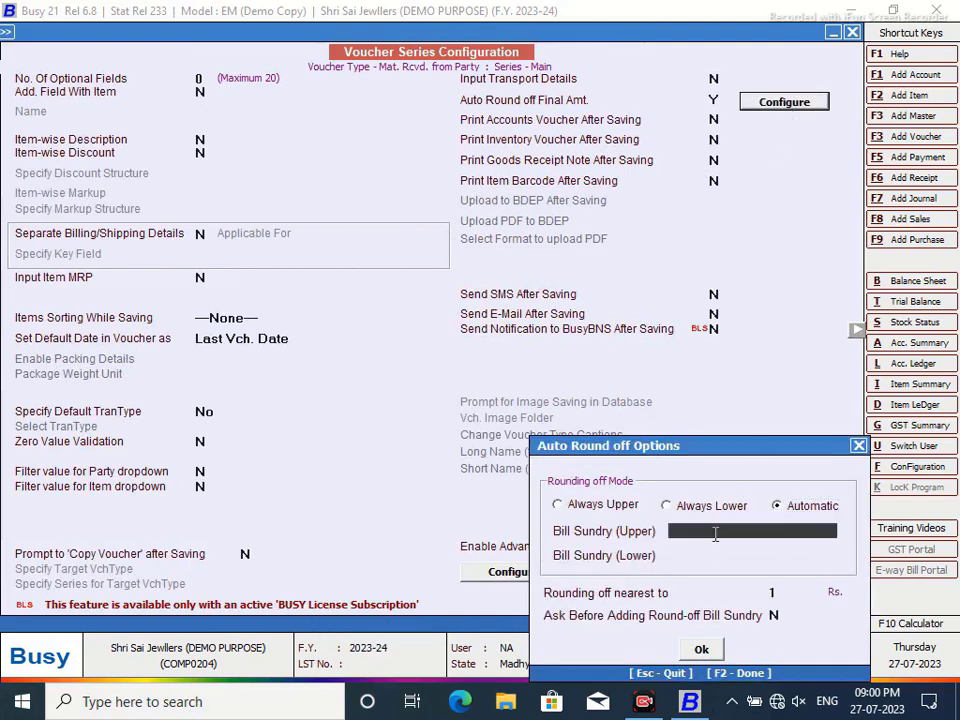
{"action": "type", "text": "R"}
{"action": "left_click", "coordinate": [722, 573]}
{"action": "type", "text": "R"}
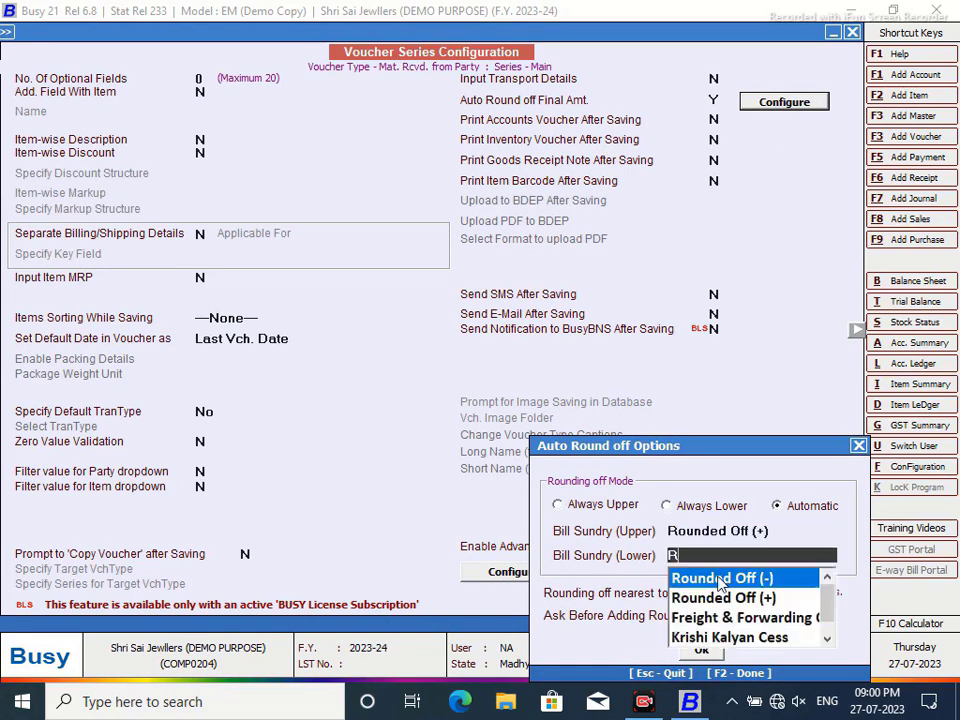
{"action": "left_click", "coordinate": [720, 579]}
{"action": "left_click_drag", "start_coordinate": [677, 446], "coordinate": [645, 184]}
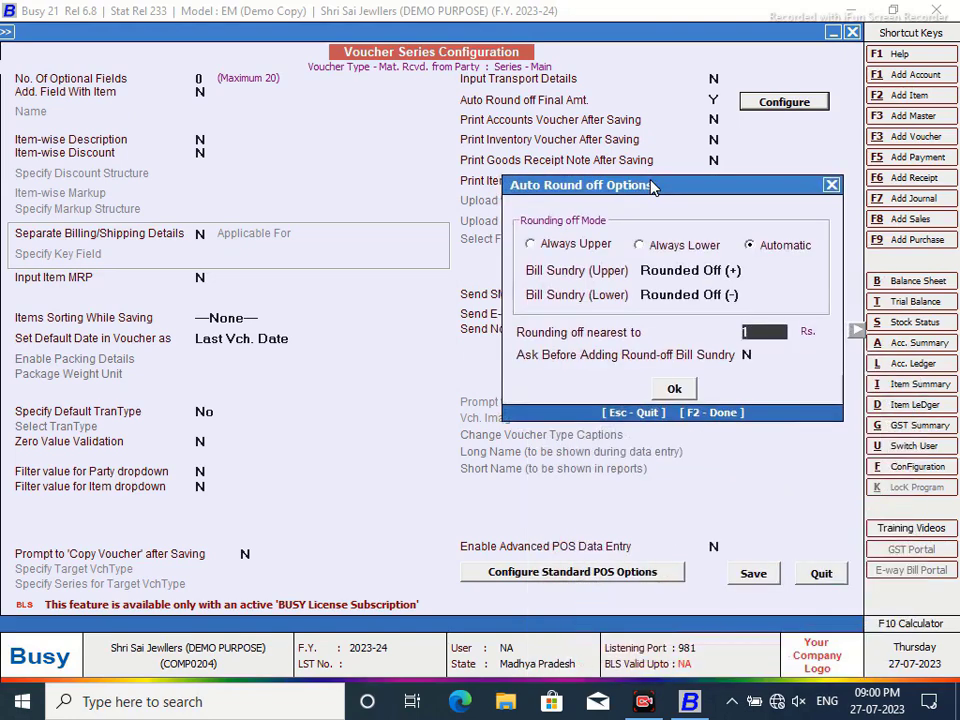
{"action": "left_click", "coordinate": [673, 387]}
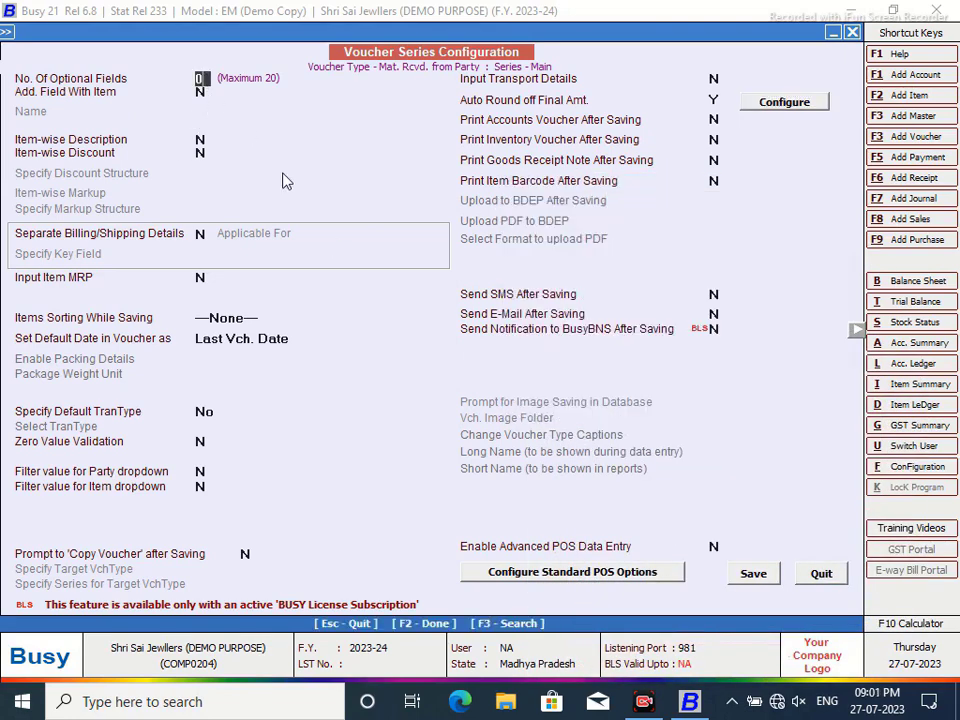
- Add 1 optional field named 'Gold Received' with field type Text
{"action": "type", "text": "1"}
{"action": "key", "text": "Return"}
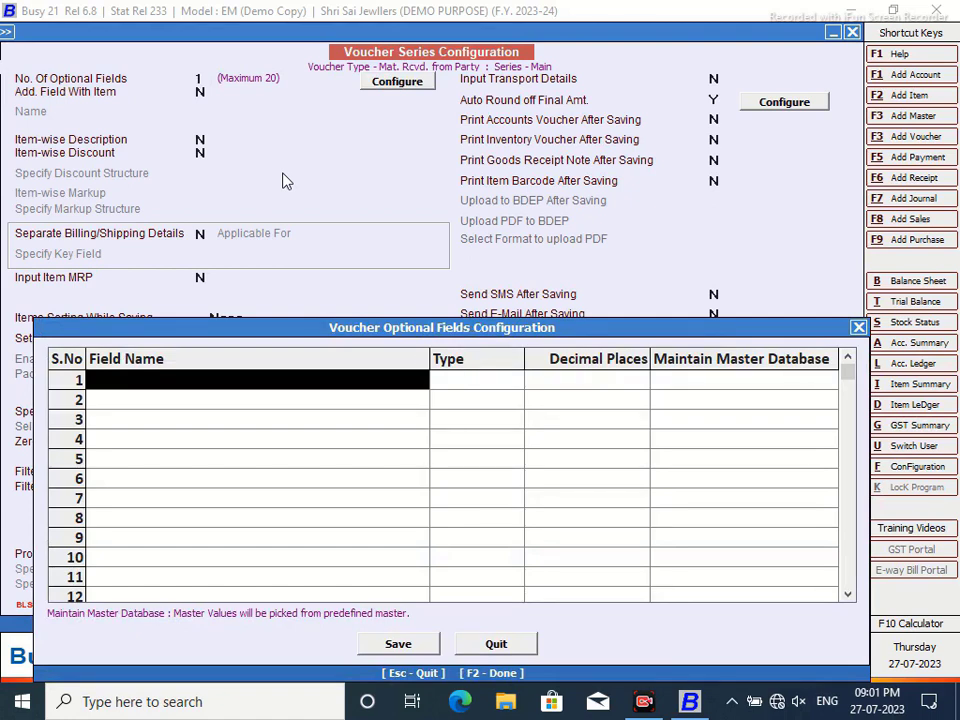
{"action": "type", "text": "r"}
{"action": "key", "text": "BackSpace"}
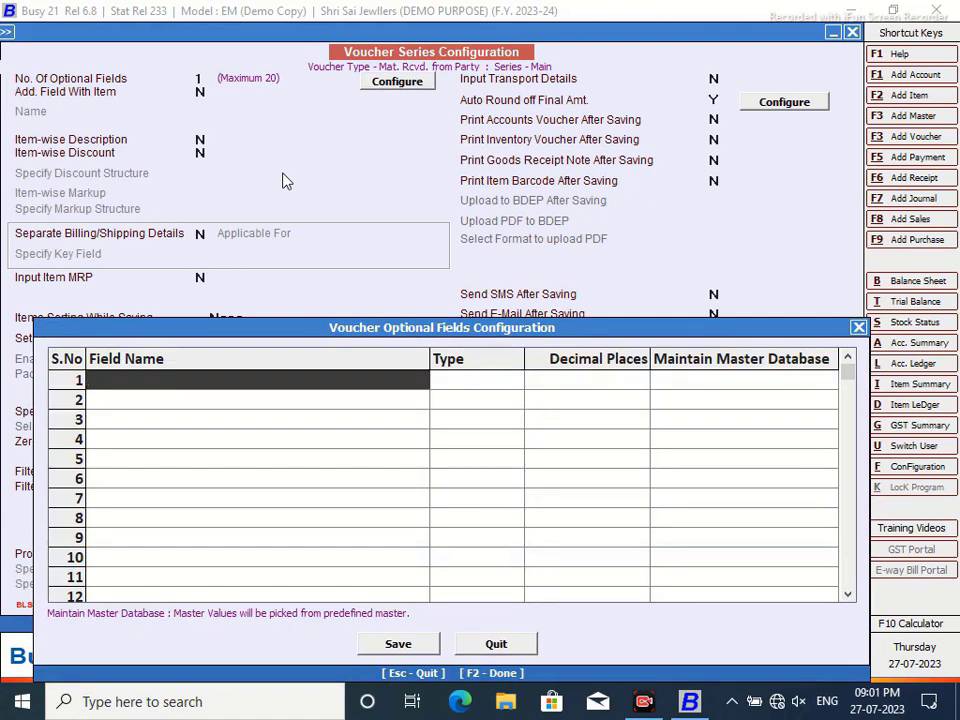
{"action": "type", "text": "Master"}
{"action": "key", "text": "BackSpace"}
{"action": "key", "text": "BackSpace"}
{"action": "key", "text": "BackSpace"}
{"action": "key", "text": "BackSpace"}
{"action": "type", "text": "terial Rewo"}
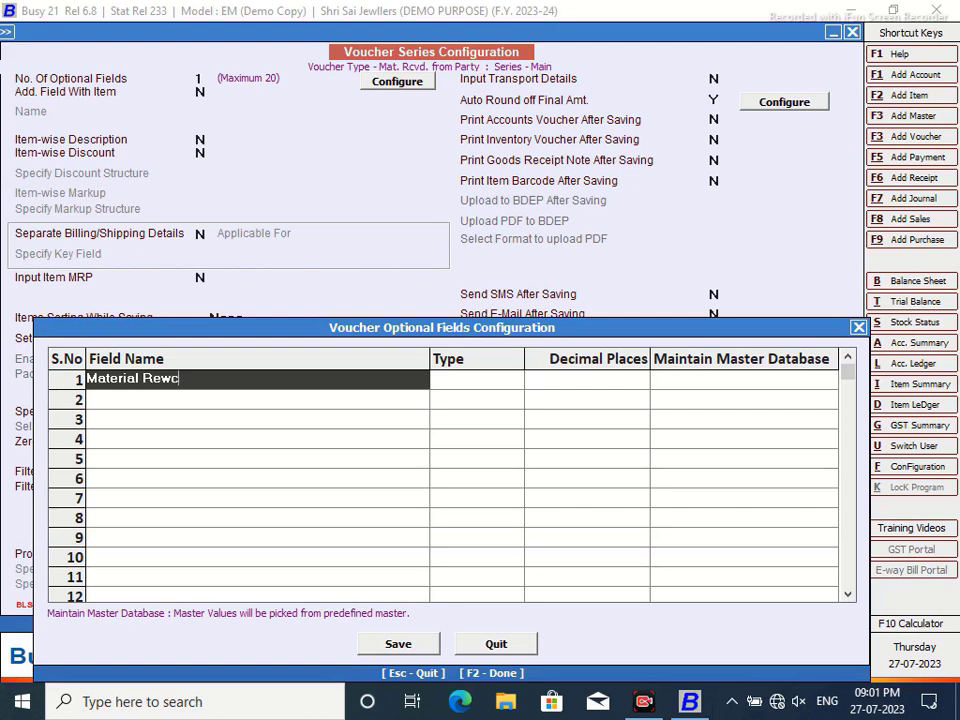
{"action": "key", "text": "BackSpace"}
{"action": "key", "text": "BackSpace"}
{"action": "key", "text": "BackSpace"}
{"action": "key", "text": "BackSpace"}
{"action": "key", "text": "BackSpace"}
{"action": "key", "text": "BackSpace"}
{"action": "key", "text": "BackSpace"}
{"action": "key", "text": "BackSpace"}
{"action": "key", "text": "BackSpace"}
{"action": "key", "text": "BackSpace"}
{"action": "key", "text": "BackSpace"}
{"action": "type", "text": "terial C"}
{"action": "key", "text": "BackSpace"}
{"action": "key", "text": "BackSpace"}
{"action": "key", "text": "BackSpace"}
{"action": "key", "text": "BackSpace"}
{"action": "key", "text": "BackSpace"}
{"action": "key", "text": "BackSpace"}
{"action": "key", "text": "BackSpace"}
{"action": "key", "text": "BackSpace"}
{"action": "key", "text": "BackSpace"}
{"action": "key", "text": "BackSpace"}
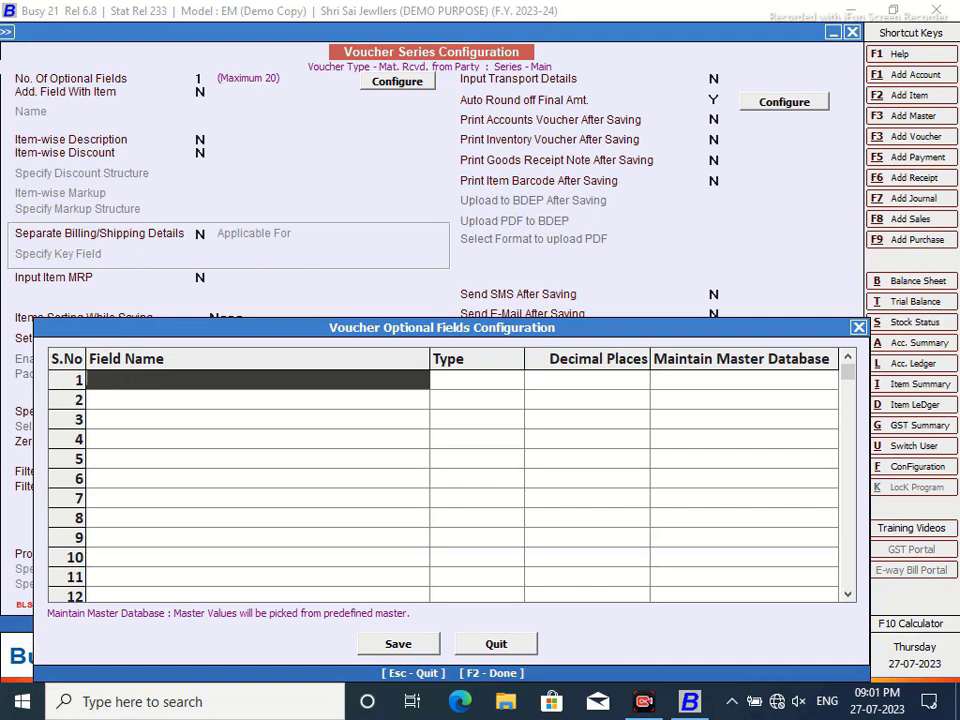
{"action": "type", "text": "Gold Received for "}
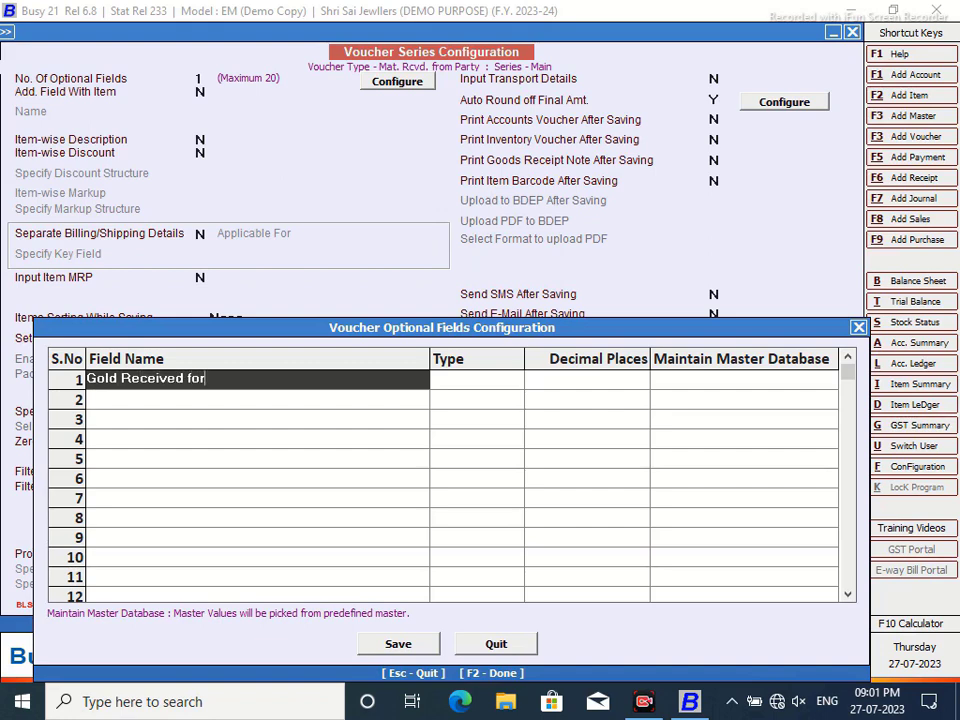
{"action": "type", "text": "Wo"}
{"action": "key", "text": "BackSpace"}
{"action": "key", "text": "BackSpace"}
{"action": "key", "text": "BackSpace"}
{"action": "key", "text": "BackSpace"}
{"action": "key", "text": "BackSpace"}
{"action": "key", "text": "BackSpace"}
{"action": "key", "text": "Return"}
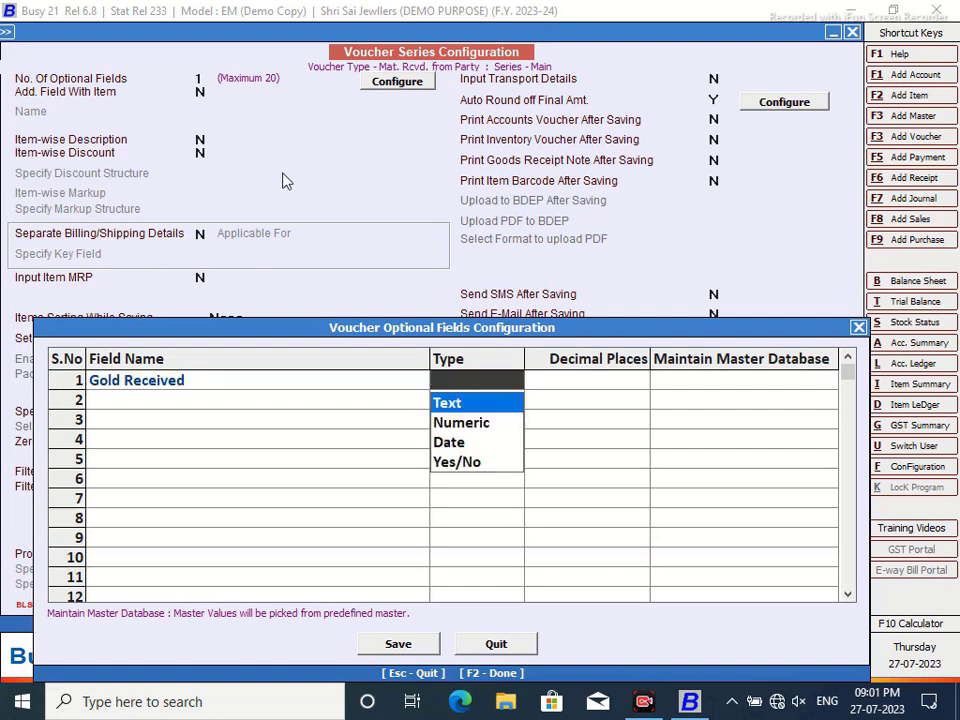
{"action": "key", "text": "Return"}
- Save the optional field and voucher configuration, then quit Voucher Series Configuration
{"action": "left_click", "coordinate": [394, 646]}
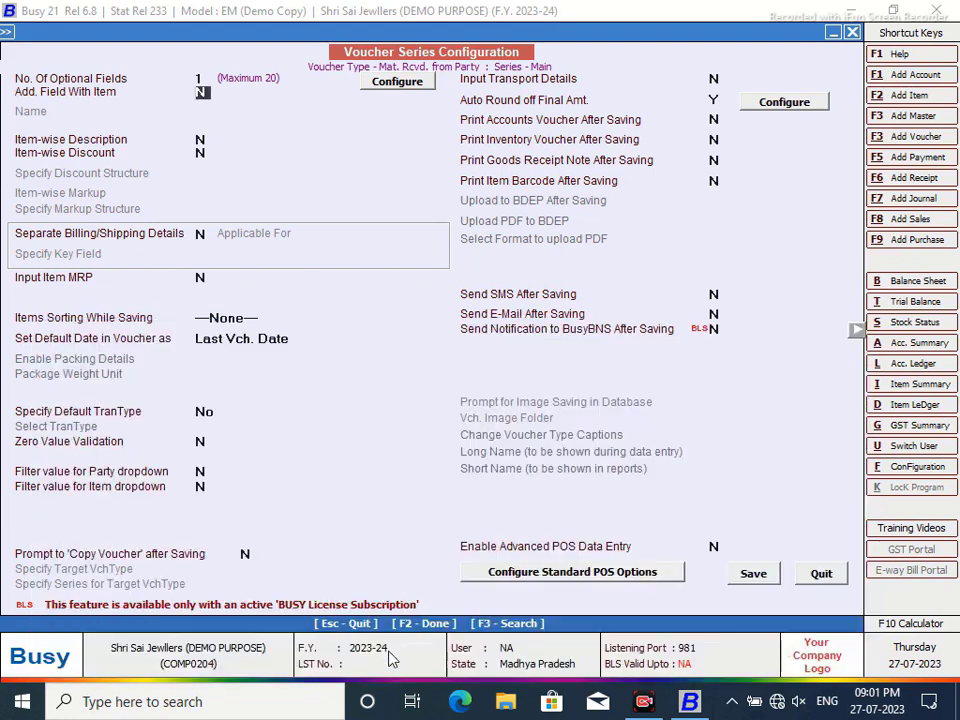
{"action": "left_click", "coordinate": [755, 574]}
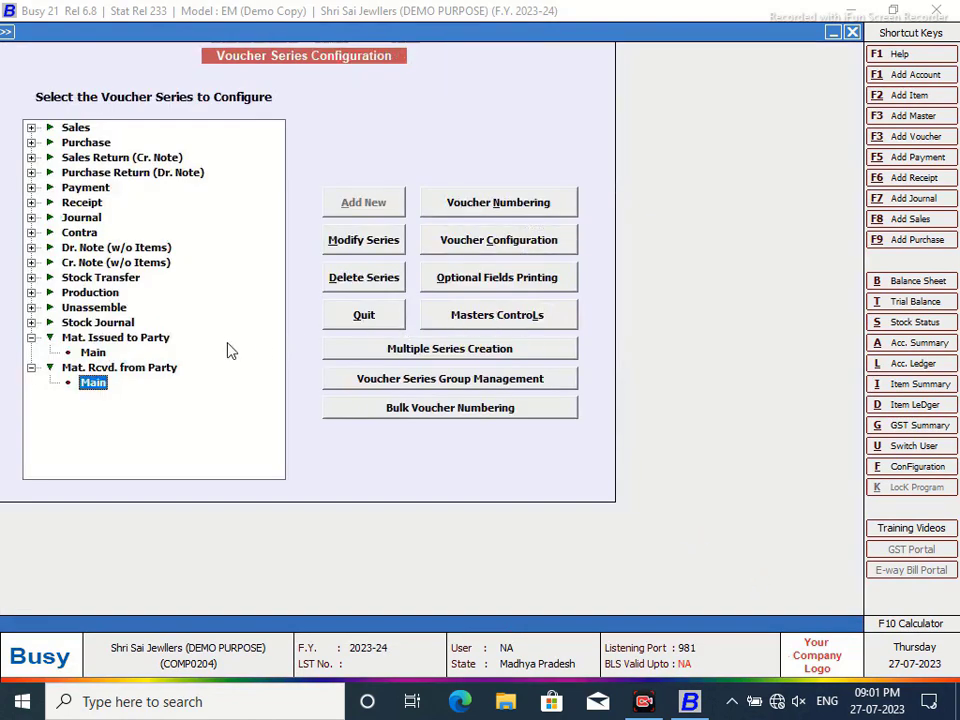
{"action": "left_click", "coordinate": [366, 315]}
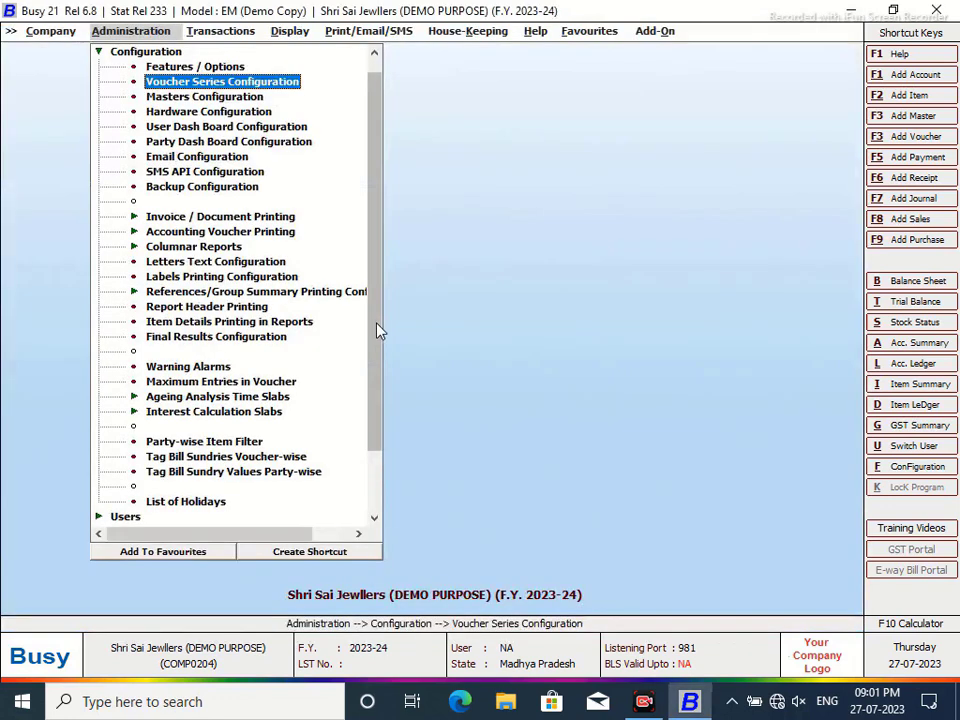
- Go to Administration > Configuration > Features / Options
{"action": "left_click", "coordinate": [97, 51]}
{"action": "left_click", "coordinate": [210, 33]}
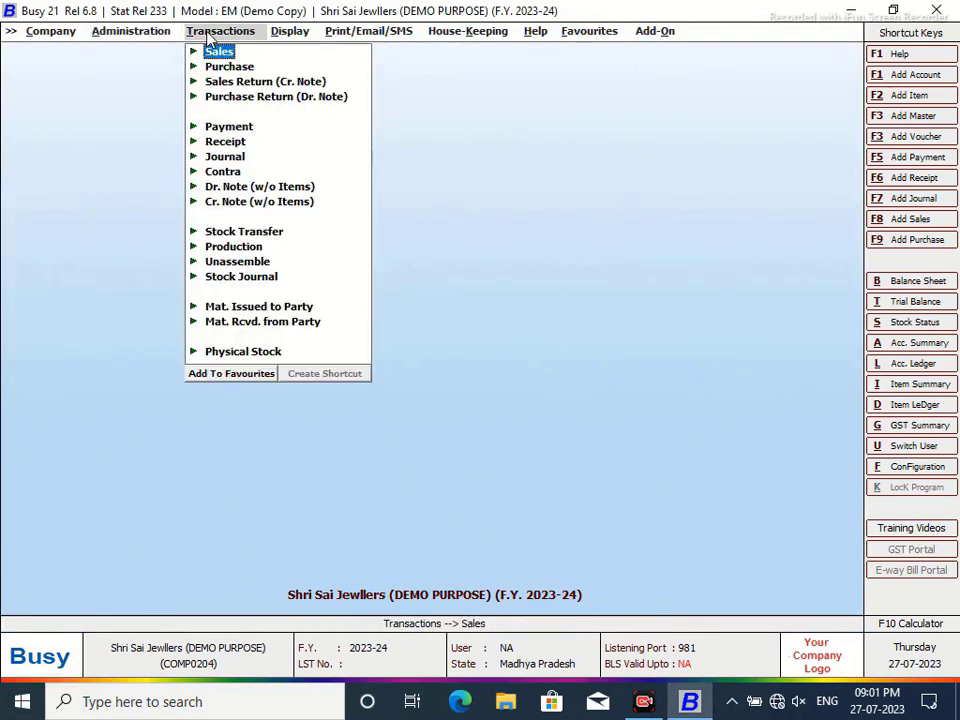
{"action": "left_click", "coordinate": [103, 36]}
{"action": "left_click", "coordinate": [116, 65]}
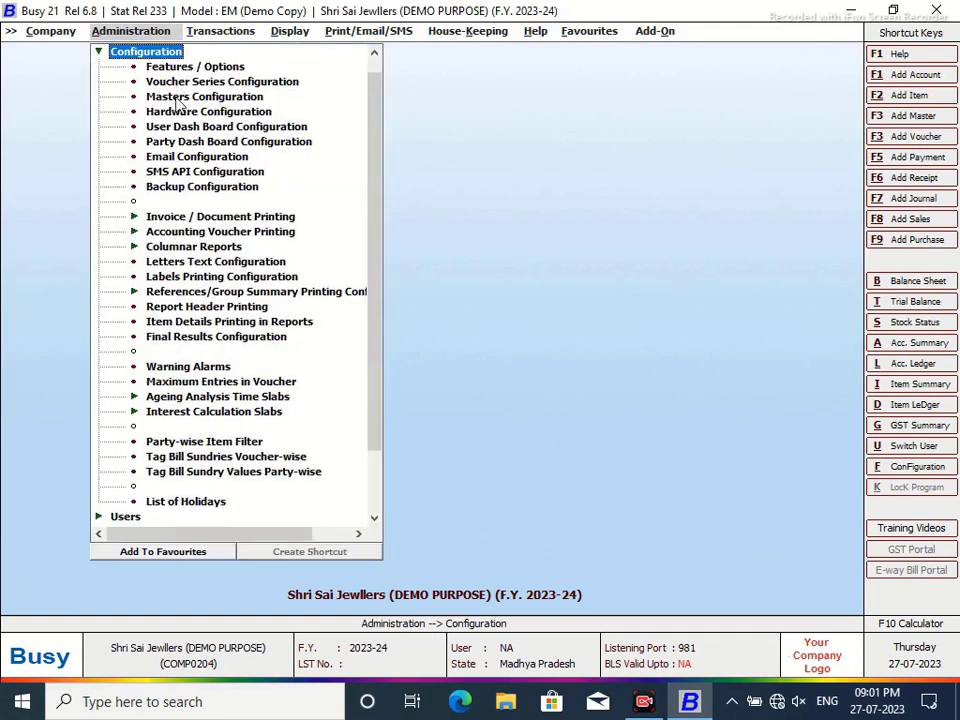
{"action": "left_click", "coordinate": [160, 66]}
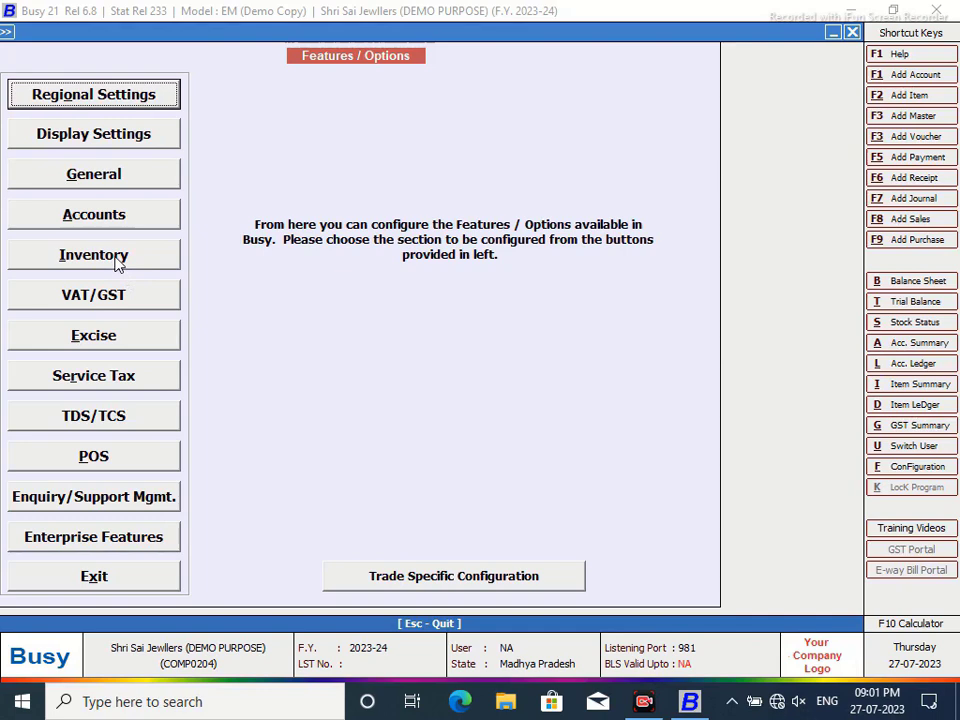
- Enable Pick Item Sizing Information from Item Description under Inventory, save, and exit Features / Options
{"action": "left_click", "coordinate": [116, 256]}
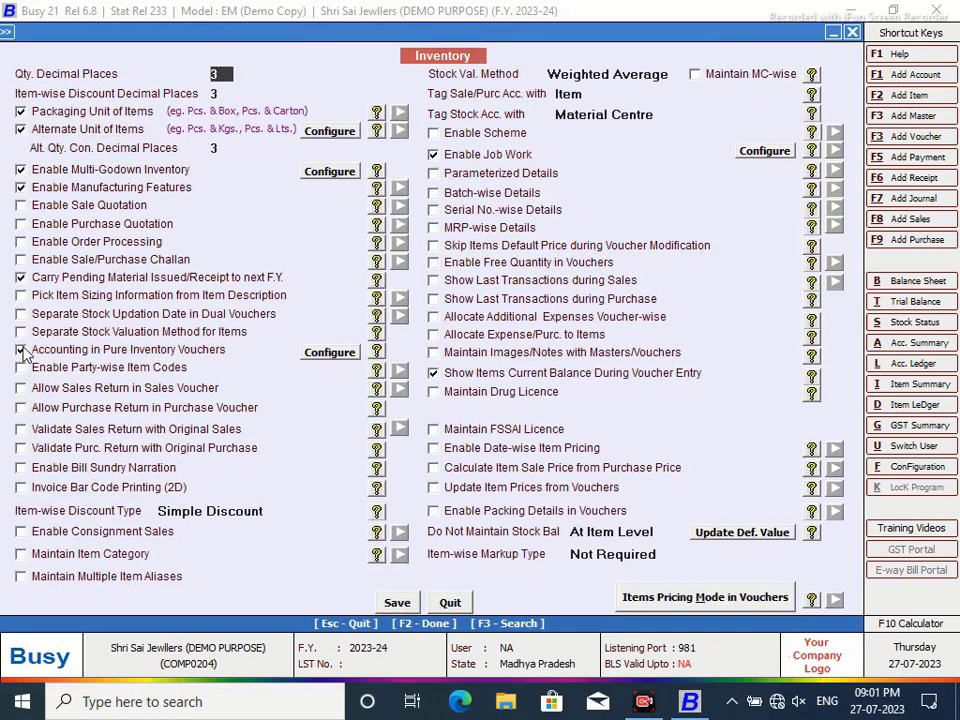
{"action": "left_click", "coordinate": [20, 295]}
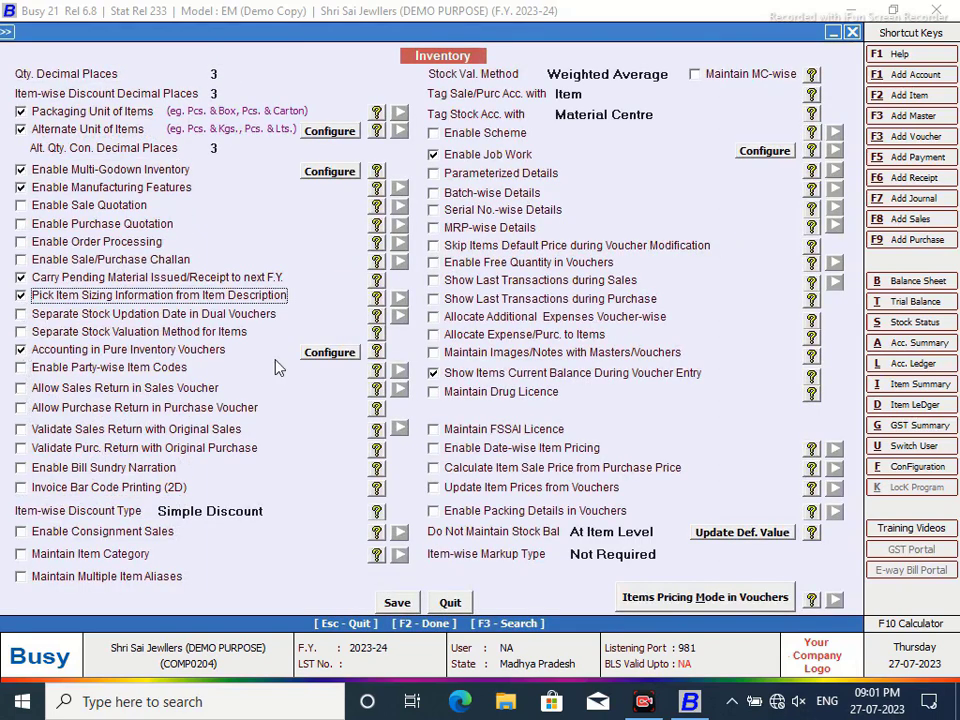
{"action": "left_click", "coordinate": [395, 604]}
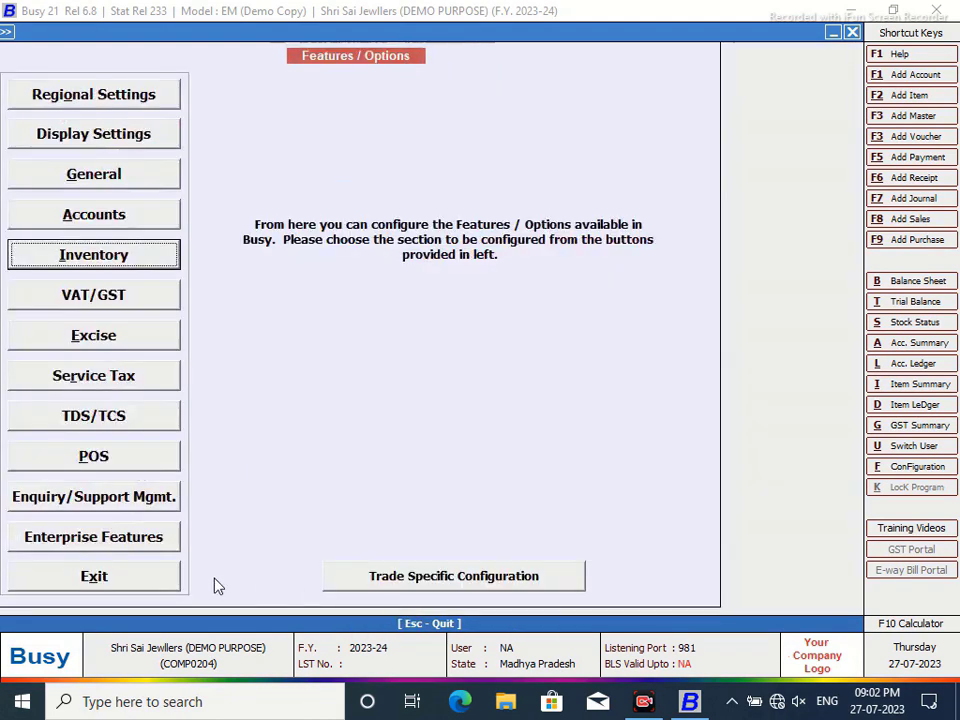
{"action": "left_click", "coordinate": [137, 577]}
- Open the Add Item master form under Masters > Item, then quit it
{"action": "left_click", "coordinate": [98, 52]}
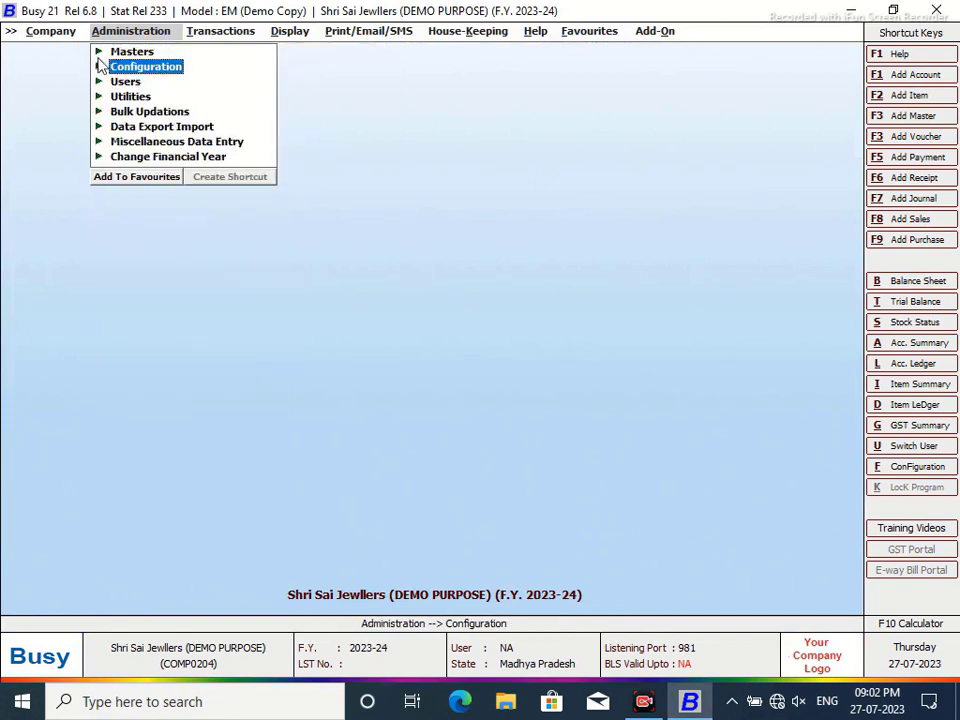
{"action": "left_click", "coordinate": [139, 55]}
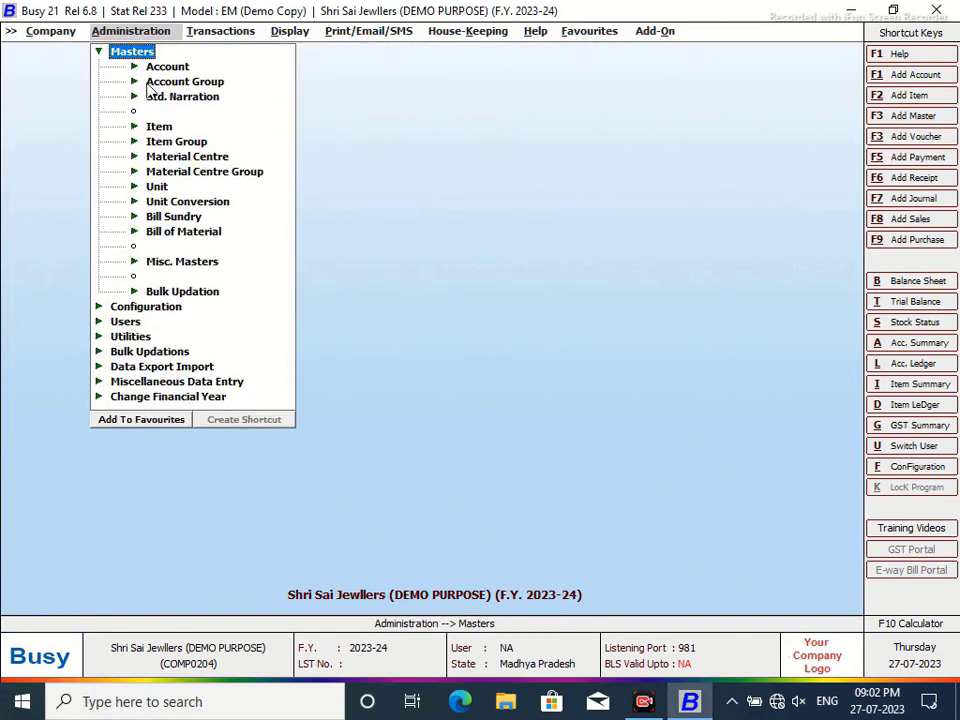
{"action": "left_click", "coordinate": [162, 128]}
{"action": "left_click", "coordinate": [162, 128]}
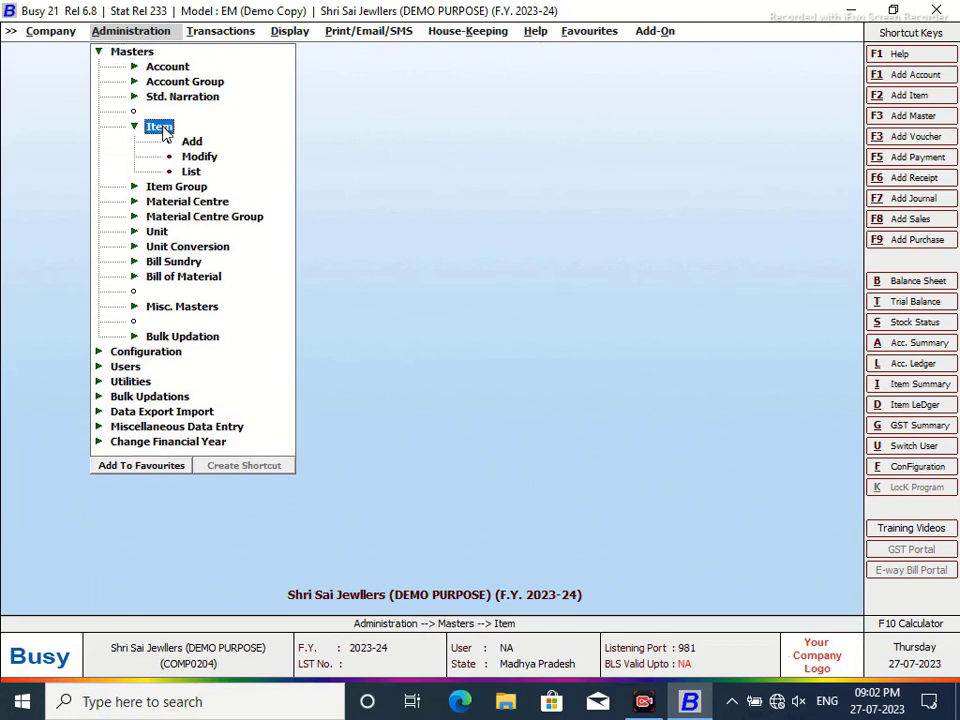
{"action": "left_click", "coordinate": [192, 142]}
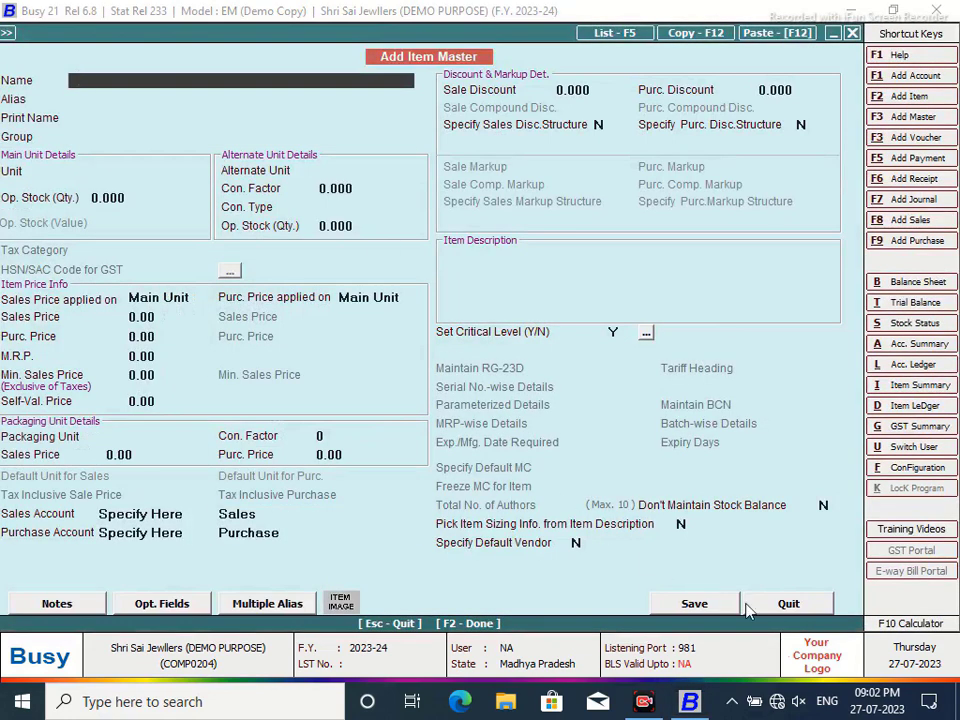
{"action": "left_click", "coordinate": [747, 603]}
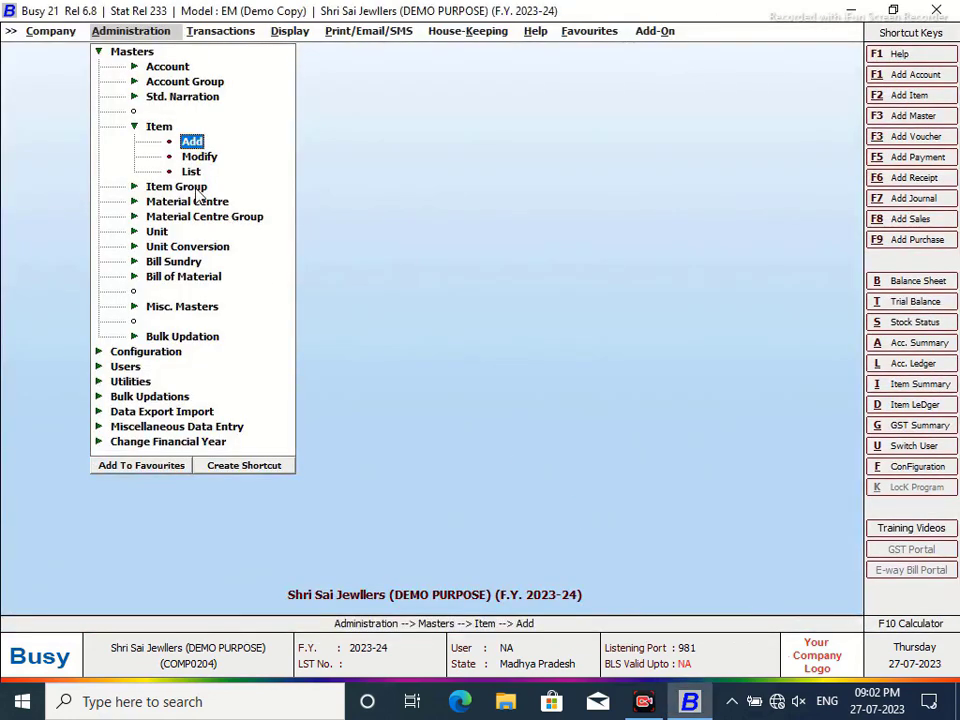
{"action": "left_click", "coordinate": [98, 51]}
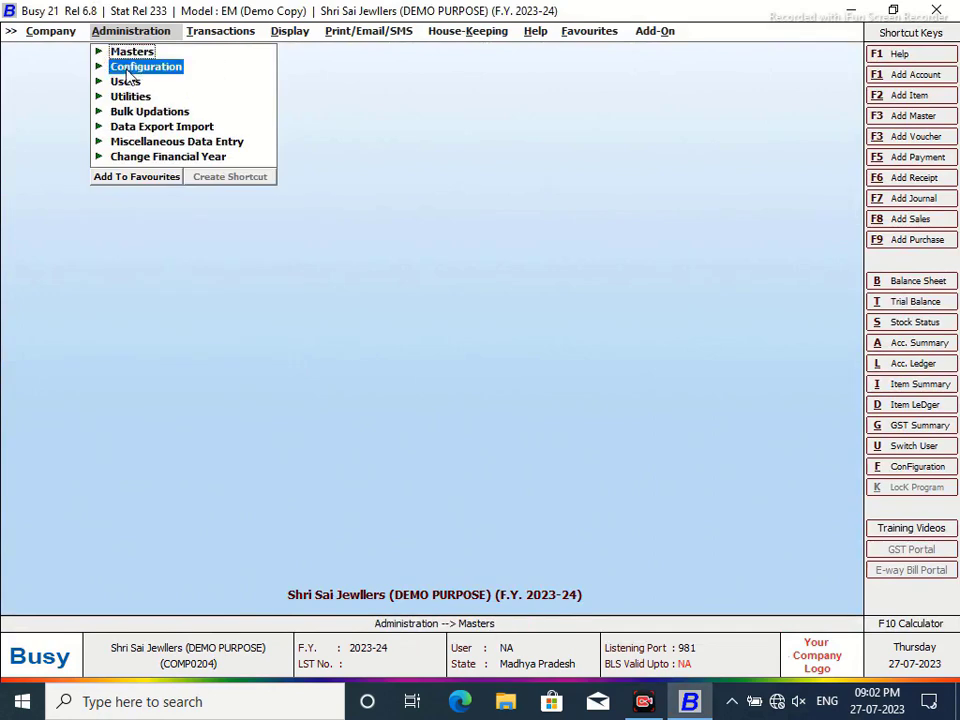
- Open Voucher Series Configuration and select the Purchase Main series
{"action": "left_click", "coordinate": [128, 70]}
{"action": "left_click", "coordinate": [222, 82]}
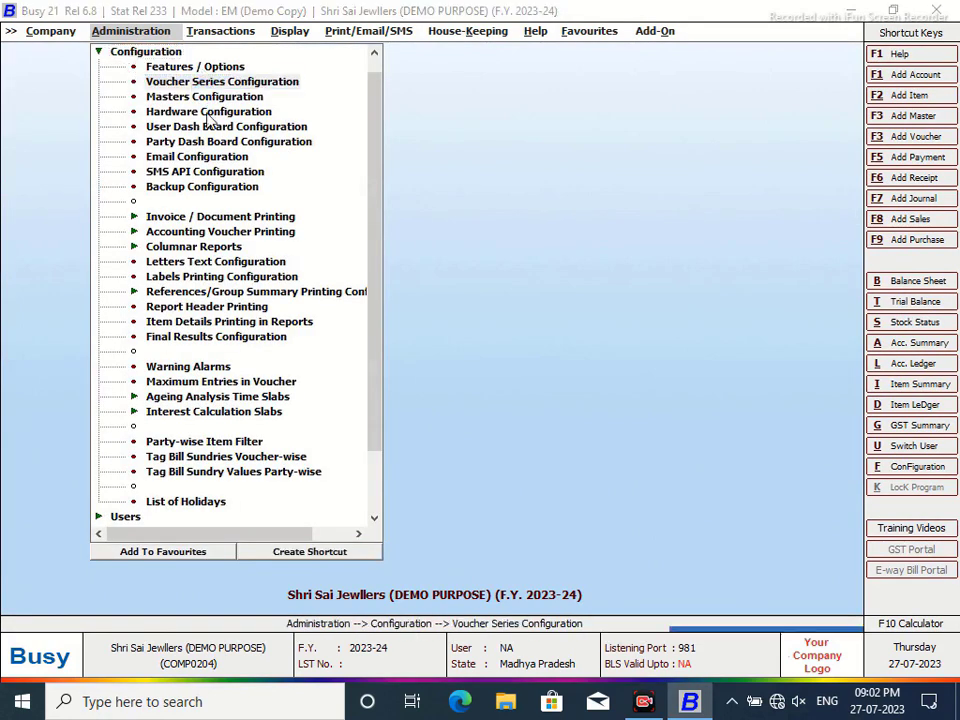
{"action": "left_click", "coordinate": [31, 143]}
{"action": "left_click", "coordinate": [93, 158]}
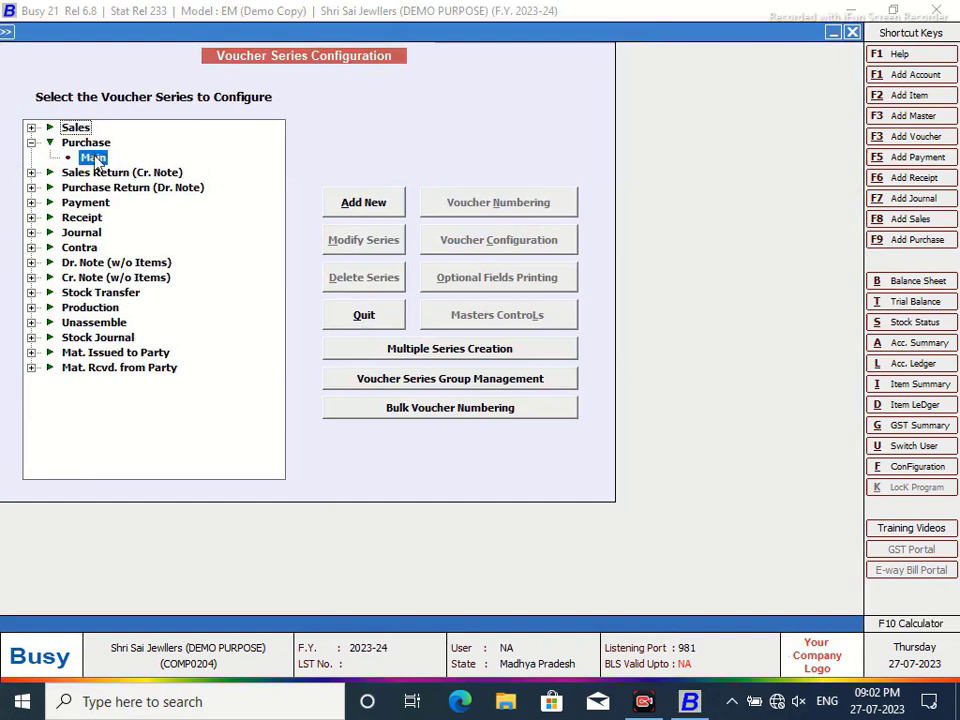
- Turn on Item-wise Description for Purchase Main with 3 description lines
{"action": "left_click", "coordinate": [505, 240]}
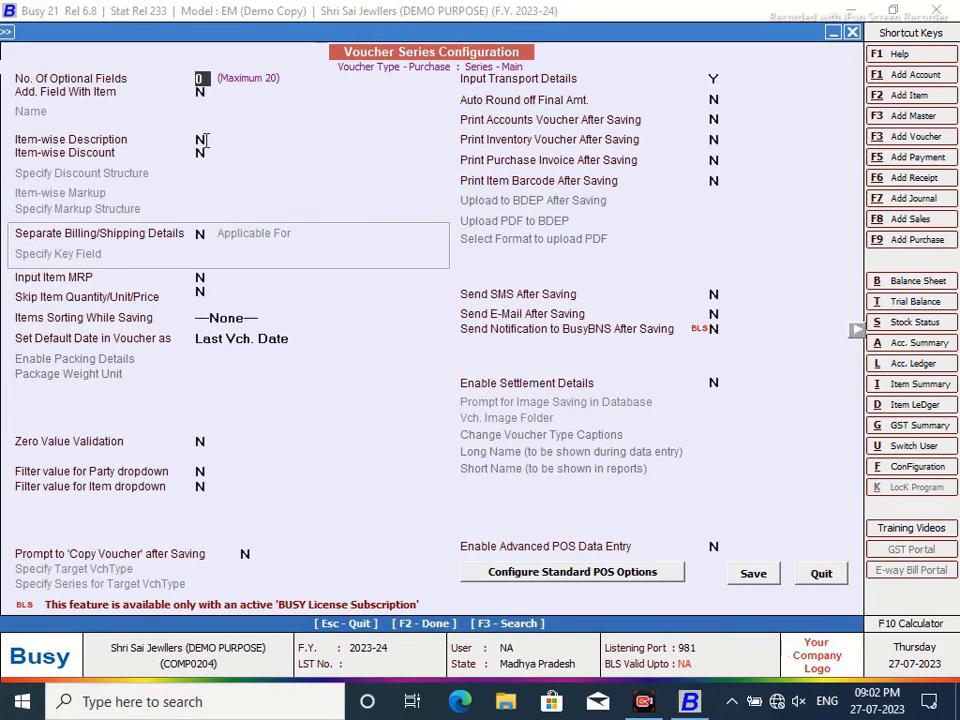
{"action": "left_click", "coordinate": [203, 140]}
{"action": "type", "text": "y"}
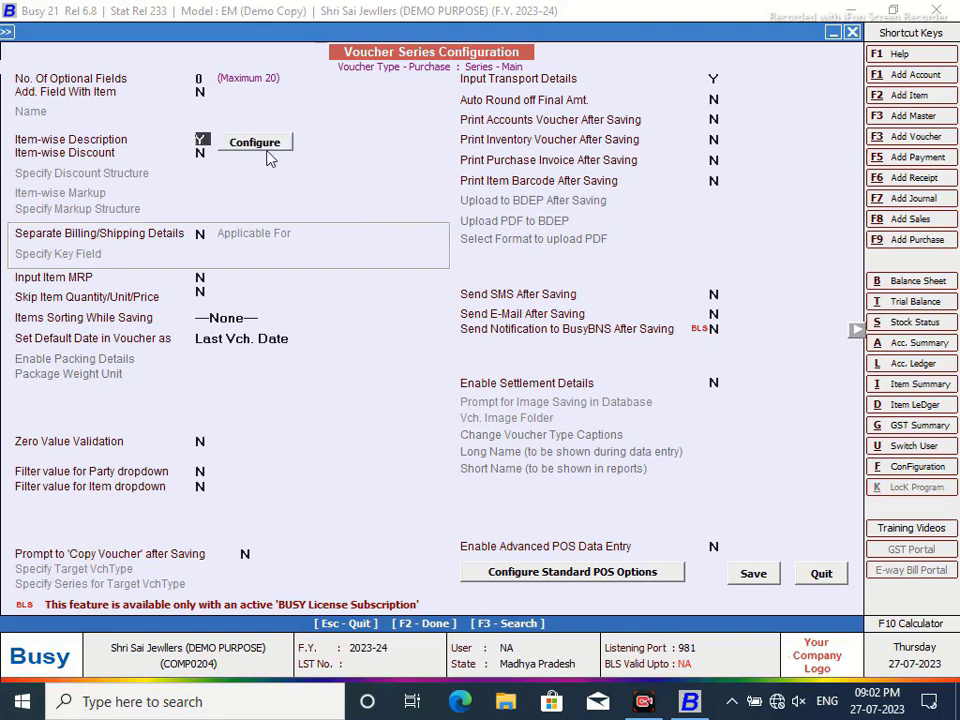
{"action": "key", "text": "Return"}
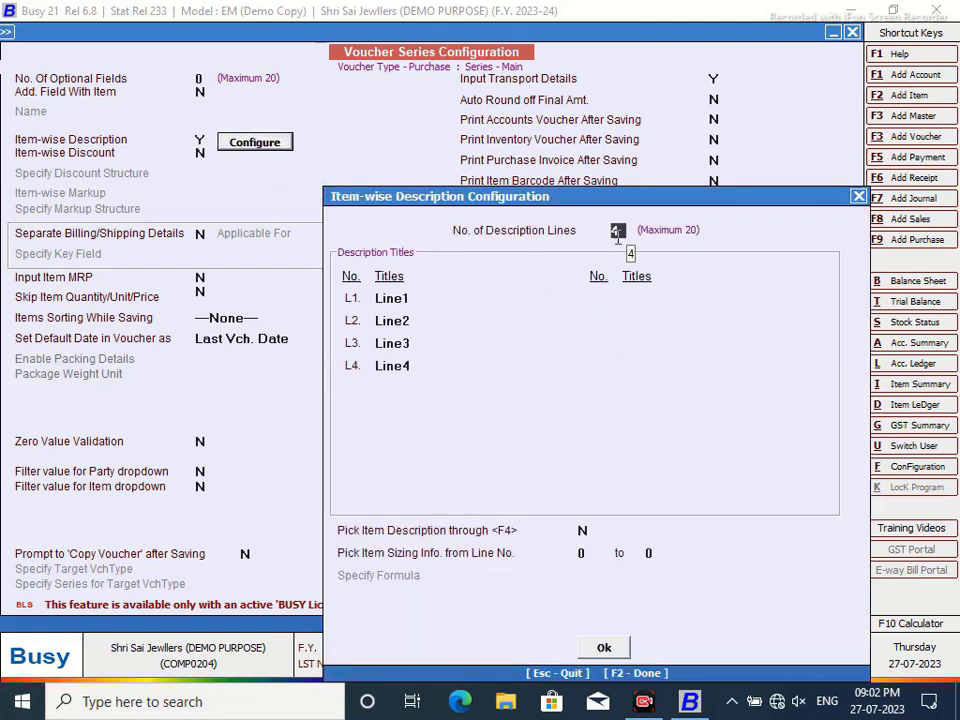
{"action": "type", "text": "3"}
{"action": "key", "text": "Return"}
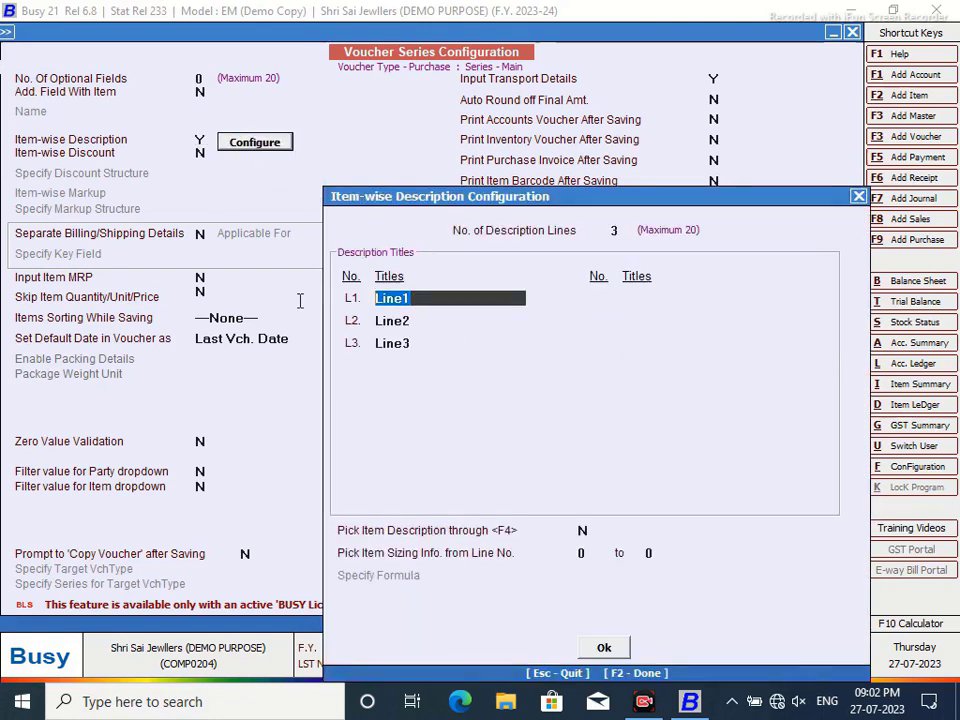
- Title description line 1 'Gold Wt In Gms'
{"action": "type", "text": "Orna"}
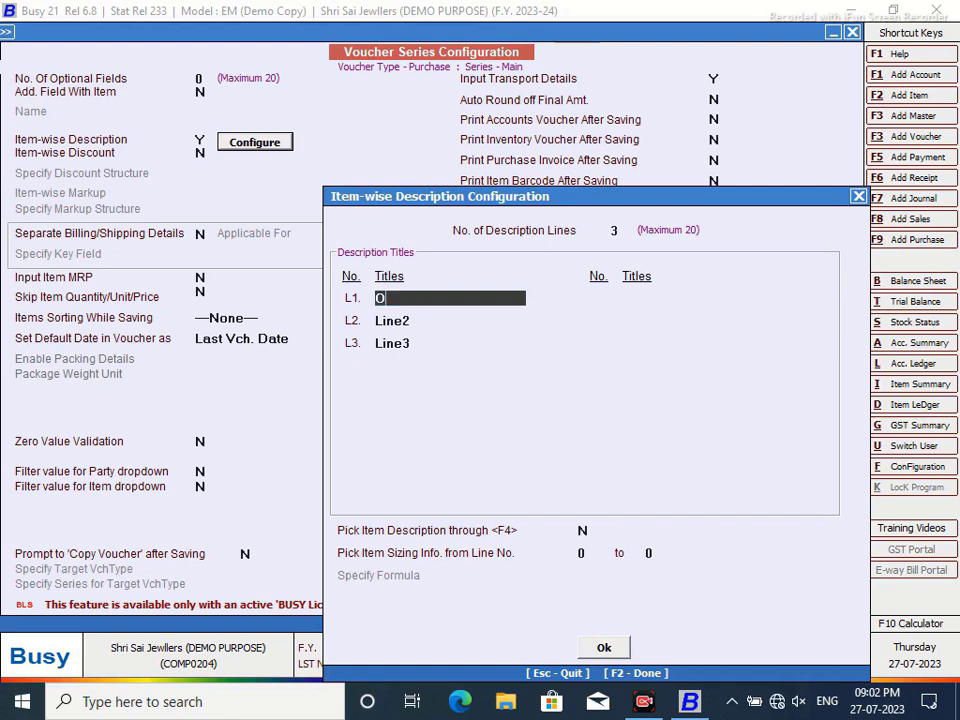
{"action": "key", "text": "BackSpace"}
{"action": "key", "text": "BackSpace"}
{"action": "key", "text": "BackSpace"}
{"action": "key", "text": "BackSpace"}
{"action": "type", "text": "Pure Gold W"}
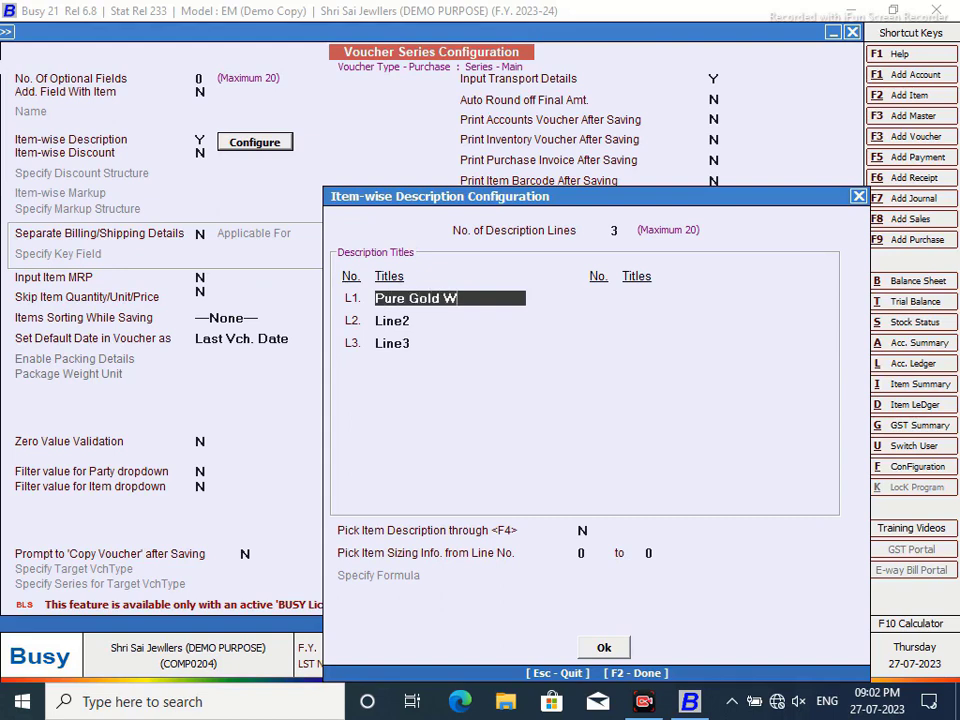
{"action": "type", "text": "ieght"}
{"action": "left_click_drag", "start_coordinate": [405, 298], "coordinate": [366, 298]}
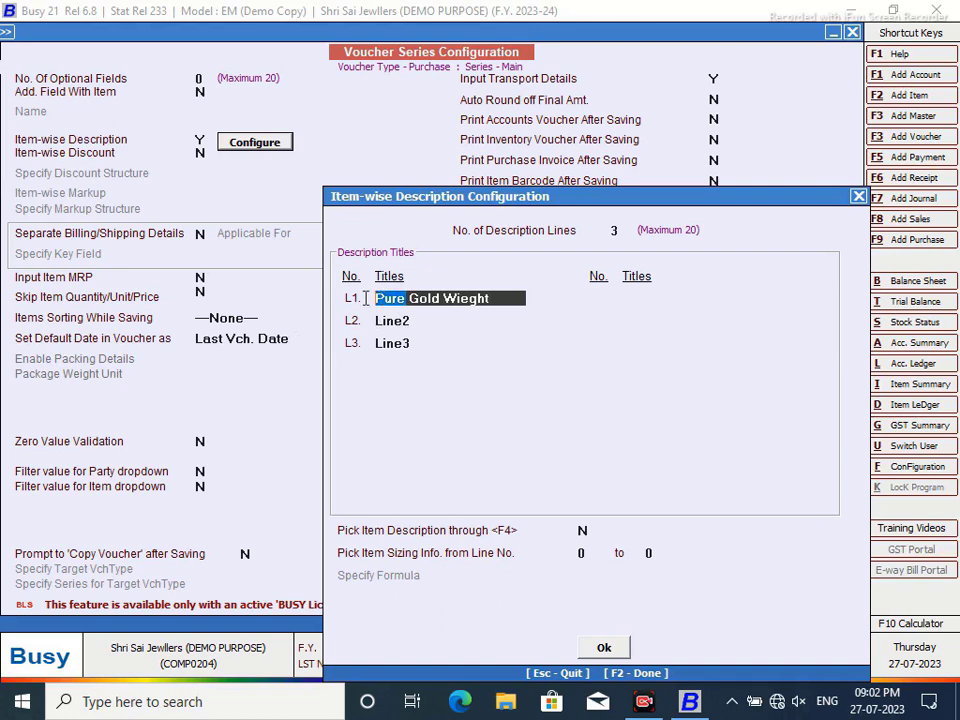
{"action": "key", "text": "BackSpace"}
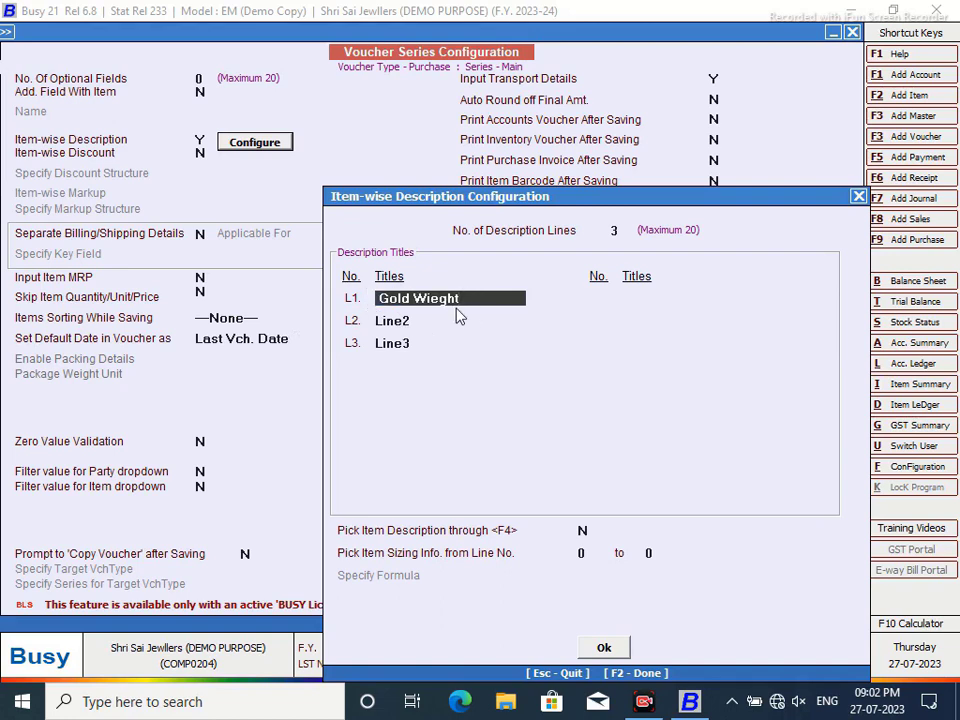
{"action": "key", "text": "BackSpace"}
{"action": "key", "text": "BackSpace"}
{"action": "key", "text": "BackSpace"}
{"action": "key", "text": "BackSpace"}
{"action": "key", "text": "BackSpace"}
{"action": "key", "text": "BackSpace"}
{"action": "key", "text": "BackSpace"}
{"action": "key", "text": "BackSpace"}
{"action": "key", "text": "BackSpace"}
{"action": "key", "text": "BackSpace"}
{"action": "key", "text": "BackSpace"}
{"action": "type", "text": "God"}
{"action": "key", "text": "BackSpace"}
{"action": "type", "text": "ld Wt In Gms"}
{"action": "key", "text": "Return"}
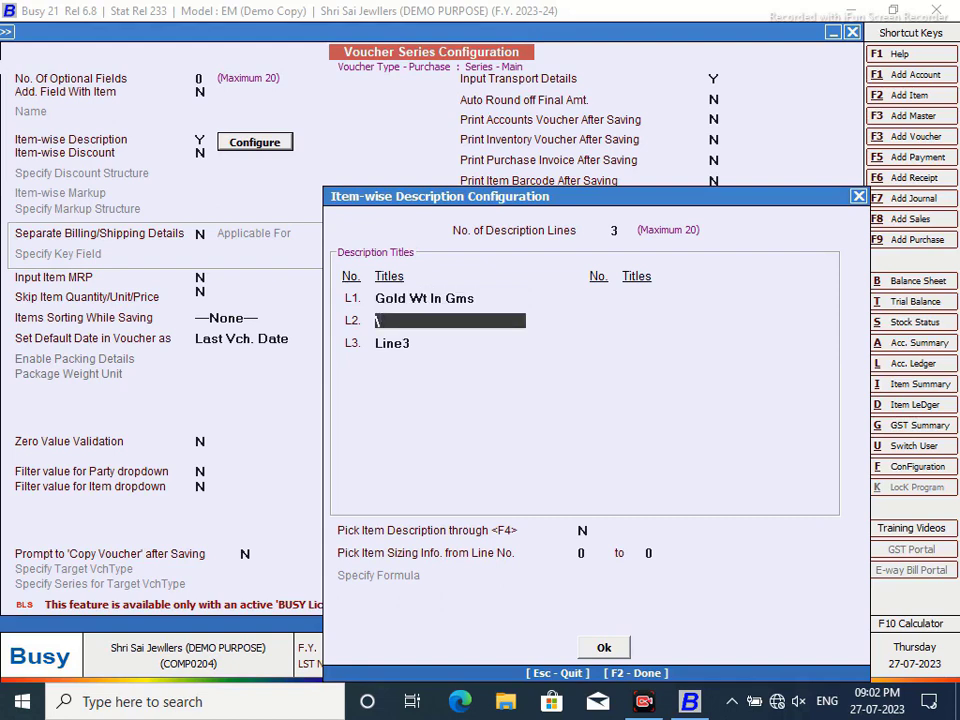
- Title lines 2 and 3 'Wastage' and 'Purity %', and enable Pick Item Description through F4
{"action": "type", "text": "Wastaghe"}
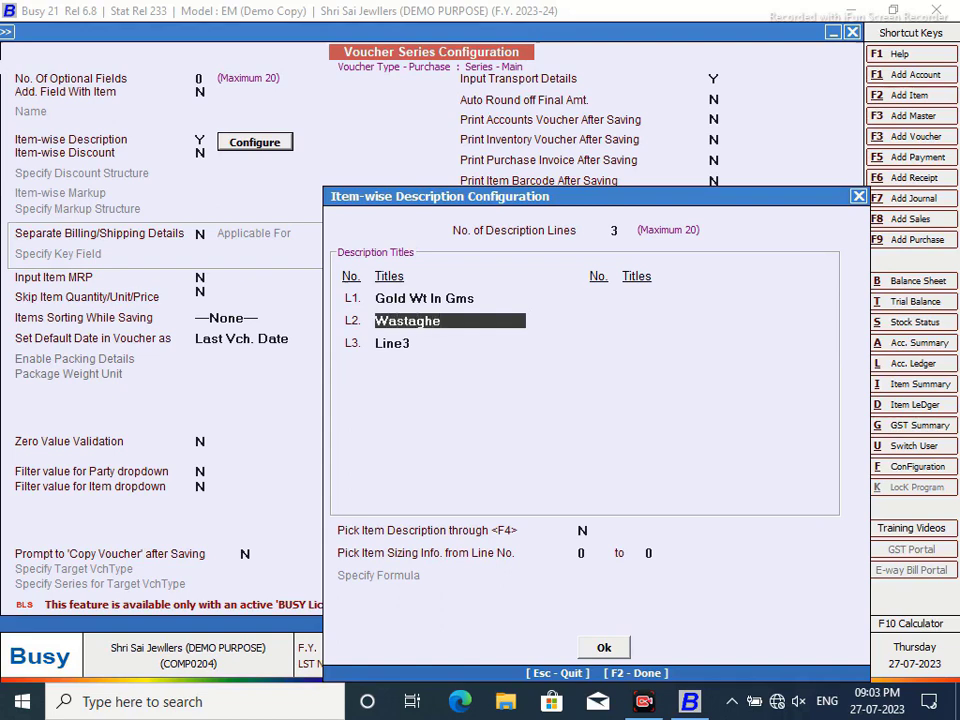
{"action": "key", "text": "BackSpace"}
{"action": "key", "text": "BackSpace"}
{"action": "type", "text": "e"}
{"action": "key", "text": "Return"}
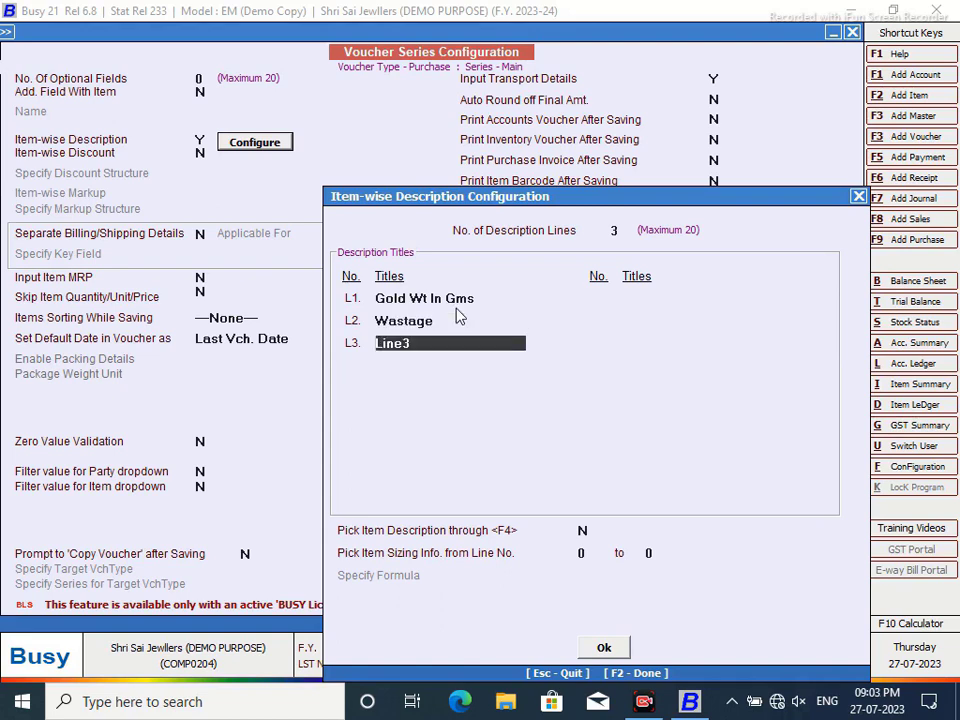
{"action": "type", "text": "Purity %"}
{"action": "key", "text": "Return"}
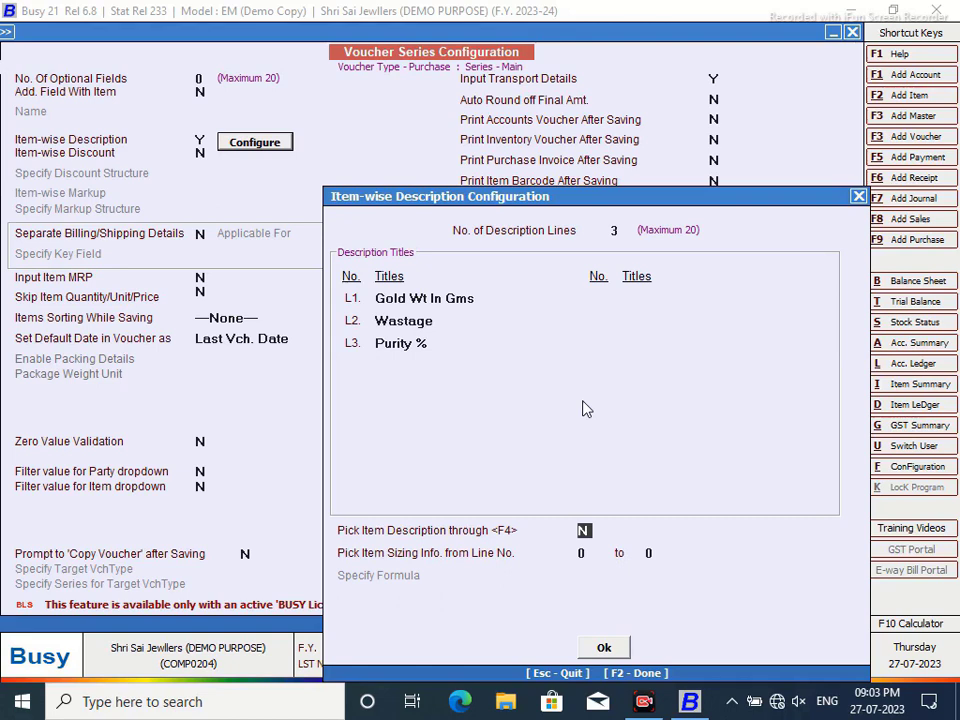
{"action": "key", "text": "y"}
{"action": "key", "text": "Return"}
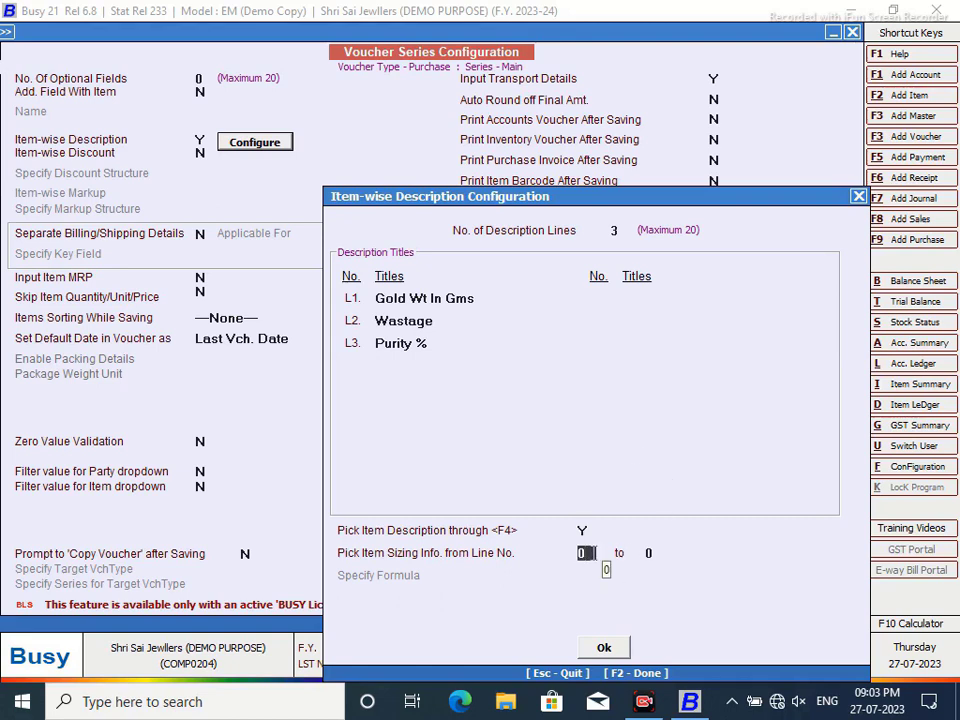
- Use description lines 1 to 3 as sizing information and set Specify Formula to Y
{"action": "type", "text": "1"}
{"action": "key", "text": "Return"}
{"action": "type", "text": "3"}
{"action": "key", "text": "Return"}
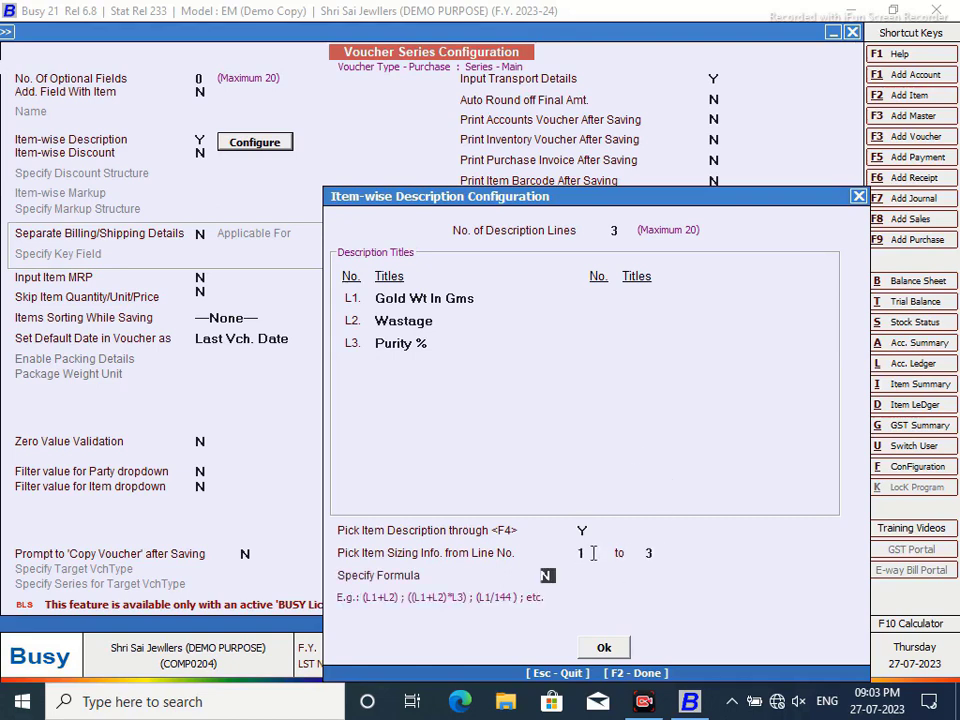
{"action": "key", "text": "y"}
{"action": "key", "text": "Return"}
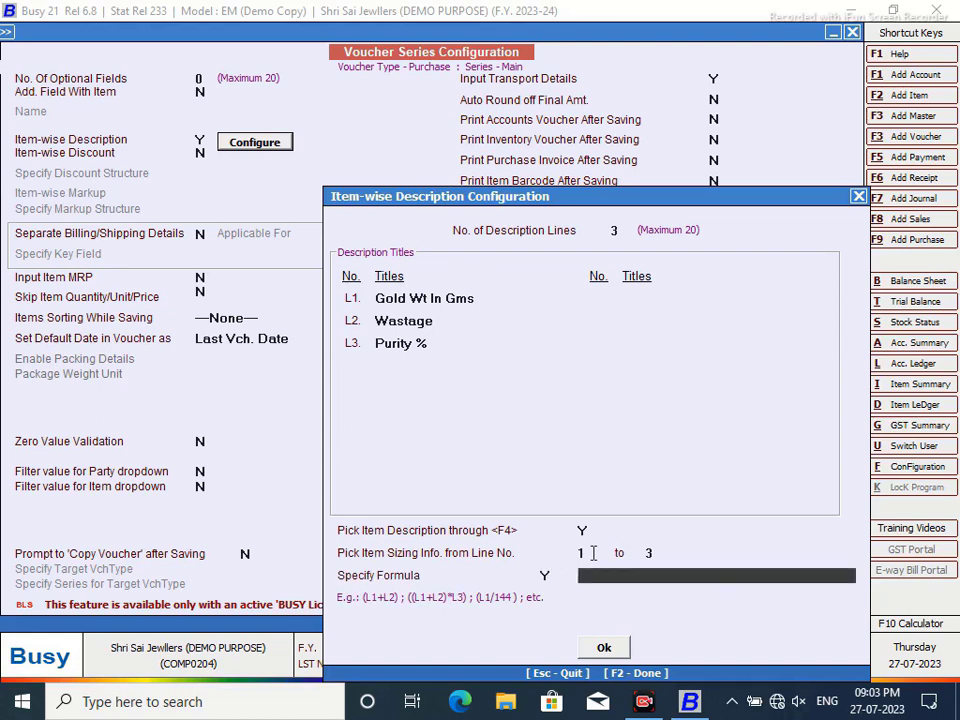
- Enter the net pure-gold formula ((L1-(L2/100))*L3/100)
{"action": "type", "text": "L1-(L2/100)"}
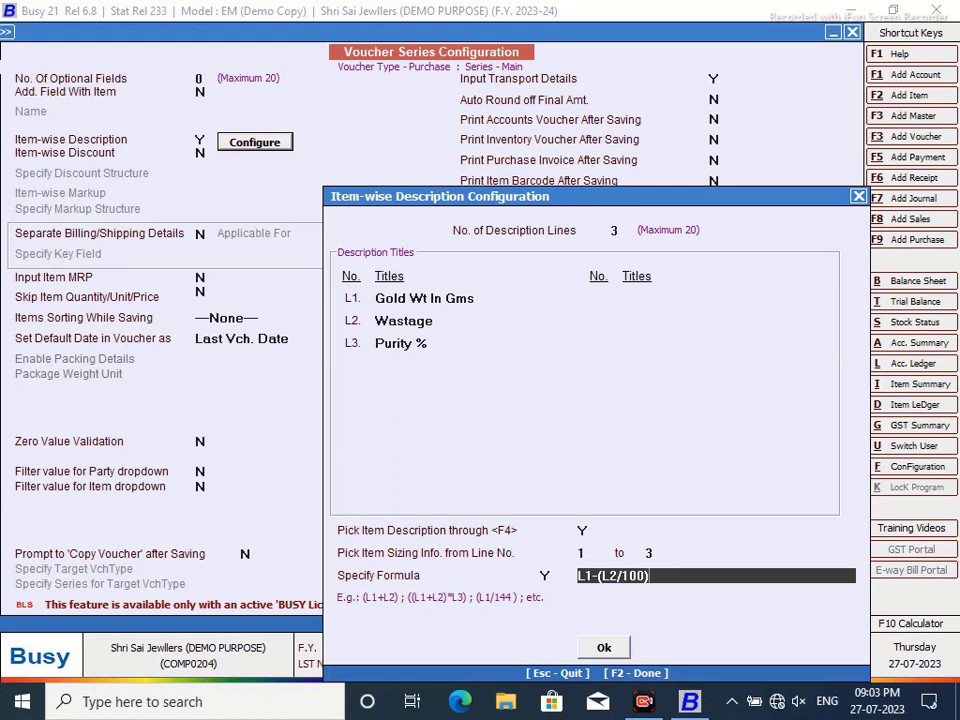
{"action": "key", "text": "Return"}
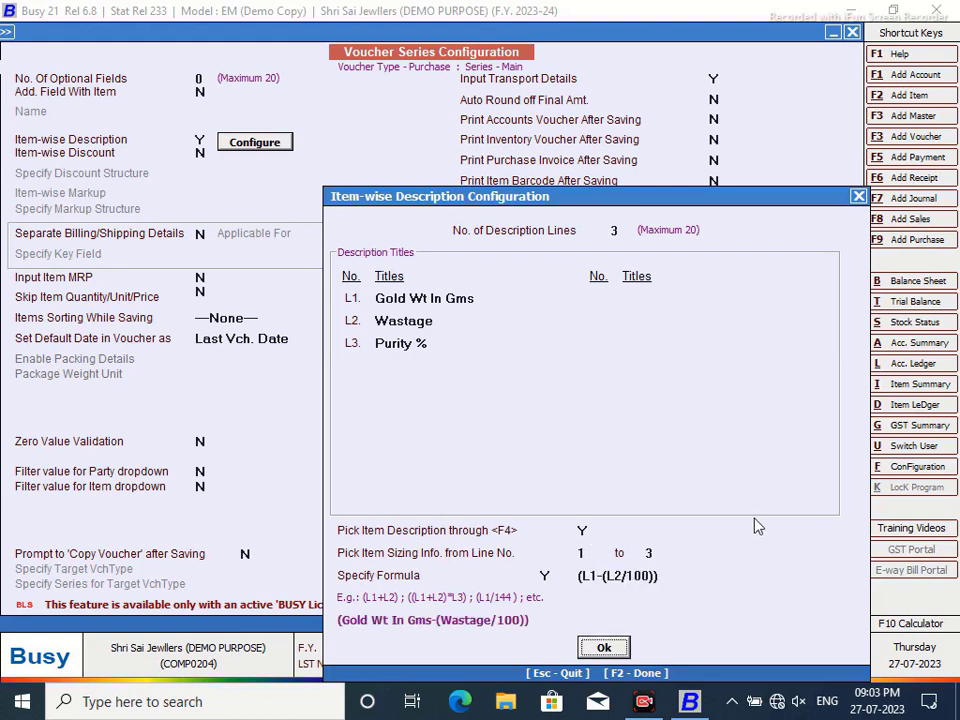
{"action": "left_click", "coordinate": [586, 580]}
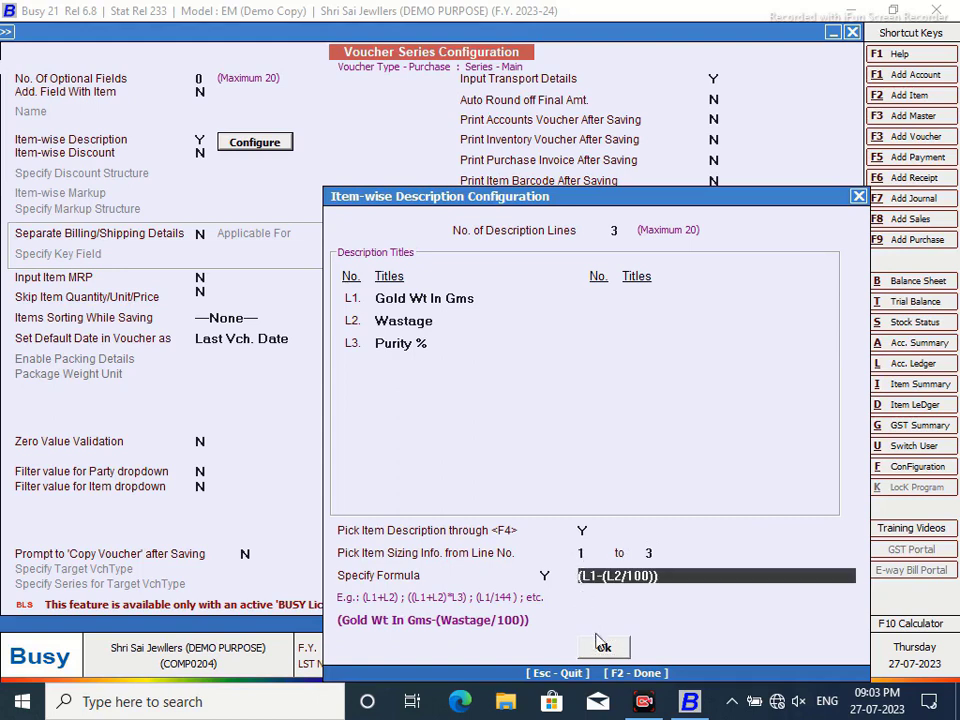
{"action": "type", "text": "("}
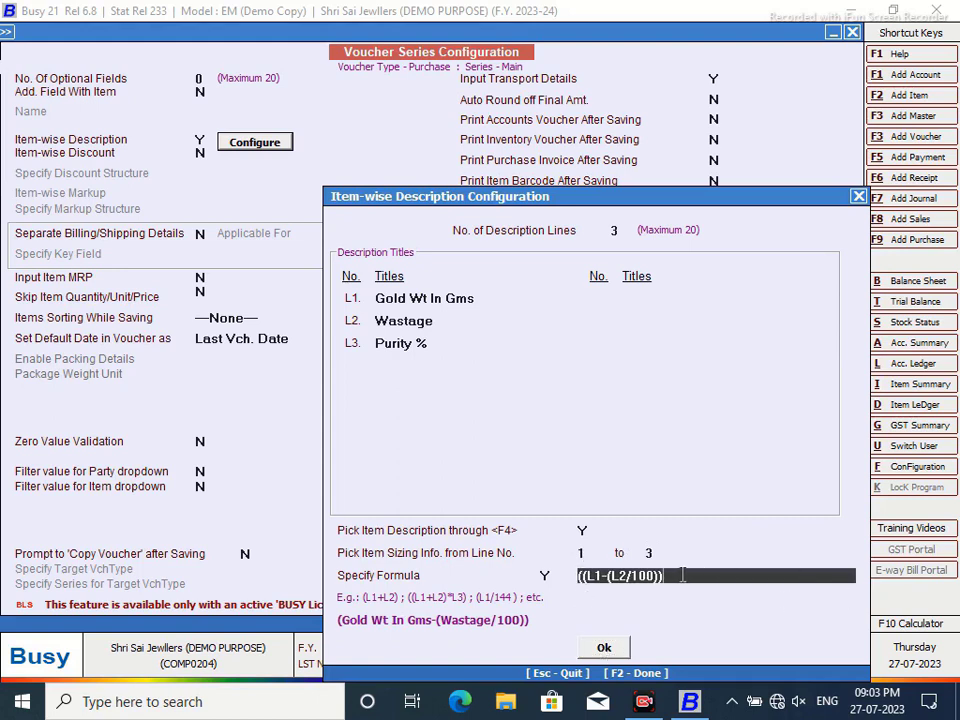
{"action": "type", "text": ")*"}
{"action": "type", "text": "L3/100"}
{"action": "key", "text": "BackSpace"}
{"action": "type", "text": "00"}
{"action": "key", "text": "BackSpace"}
{"action": "type", "text": ")"}
{"action": "key", "text": "Return"}
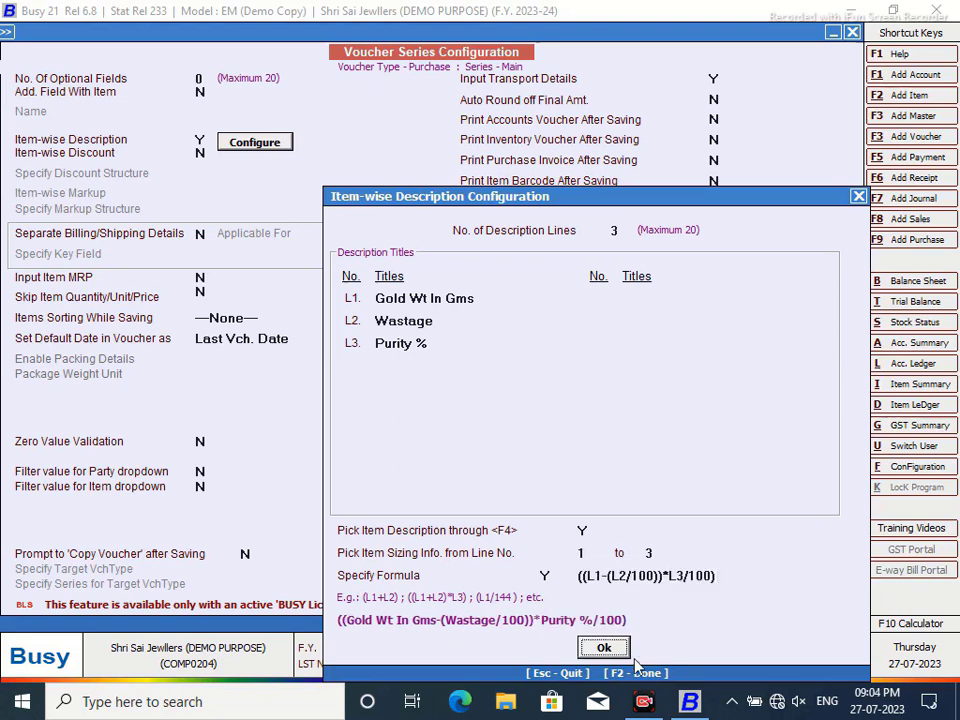
- Confirm the three-line description and formula, save the purchase series, and close the configuration window
{"action": "left_click", "coordinate": [604, 648]}
{"action": "left_click", "coordinate": [752, 574]}
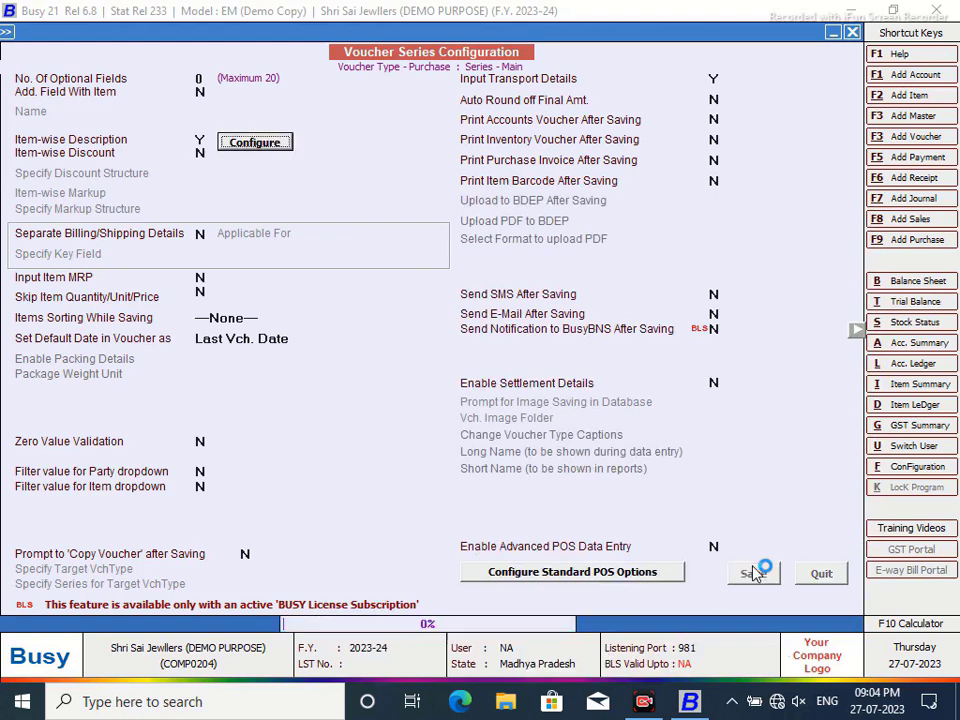
{"action": "left_click", "coordinate": [366, 318]}
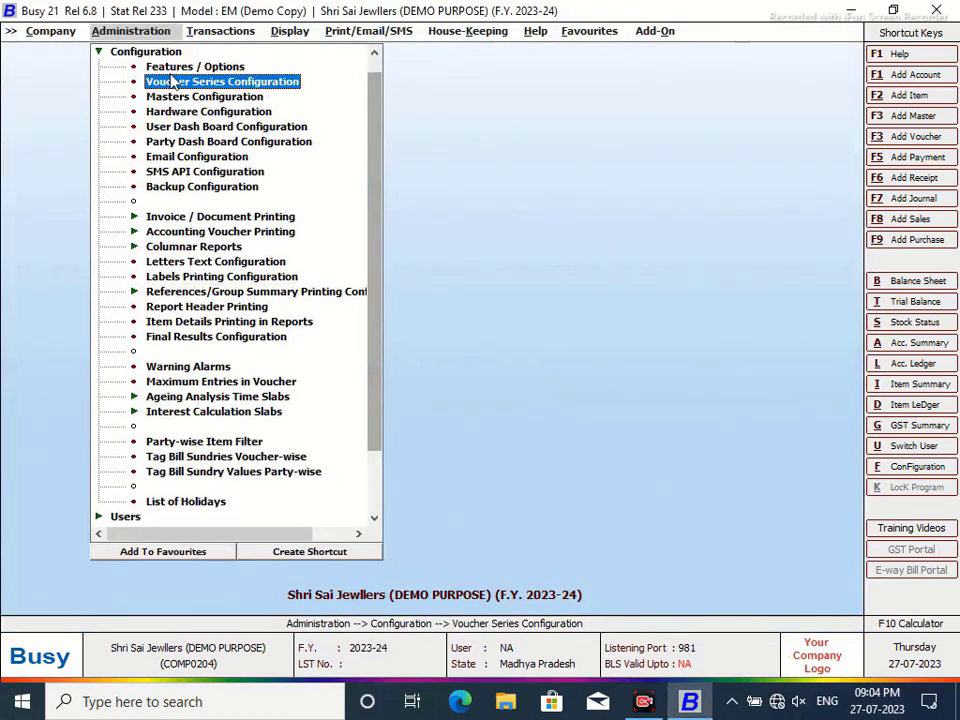
- Start purchase voucher PUR/001 in the Main series, dated 01-04-2023
{"action": "left_click", "coordinate": [99, 52]}
{"action": "left_click", "coordinate": [198, 34]}
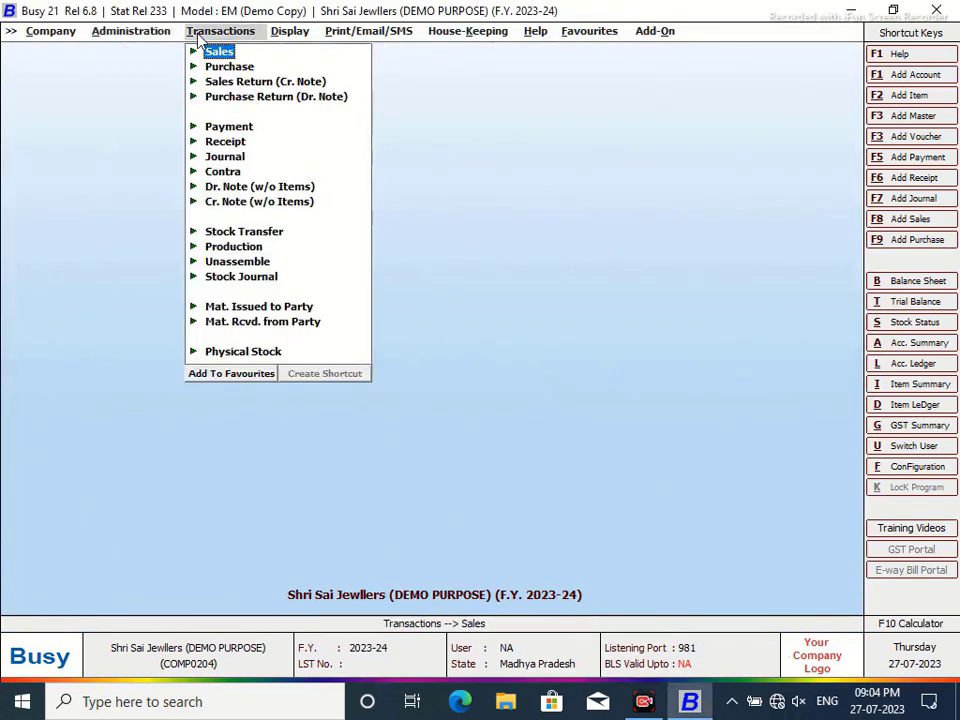
{"action": "left_click", "coordinate": [229, 66]}
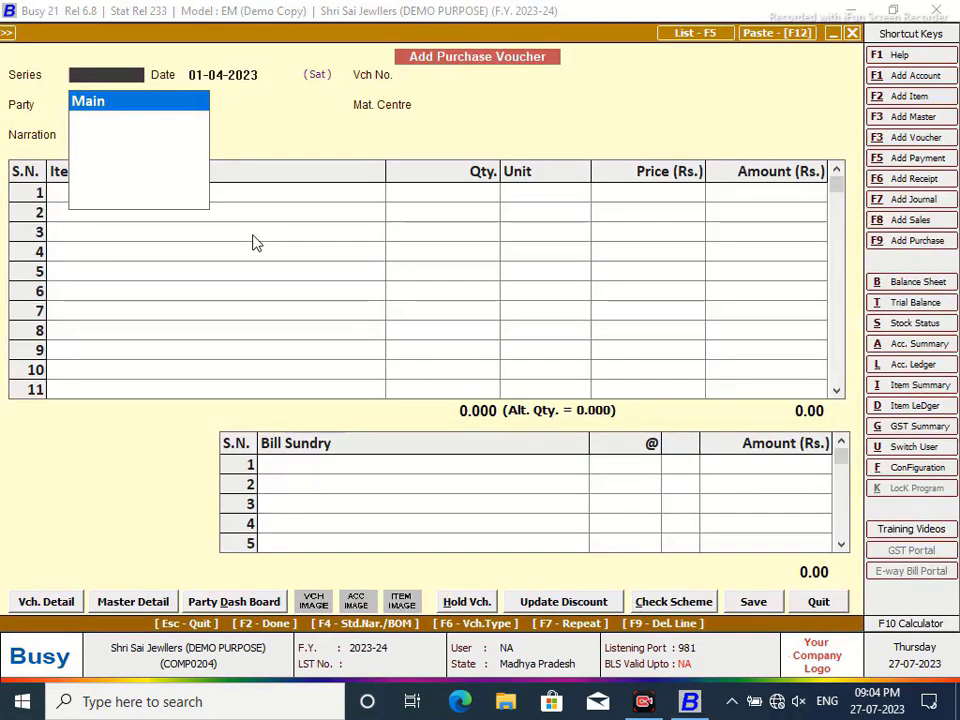
{"action": "key", "text": "Return"}
{"action": "key", "text": "Return"}
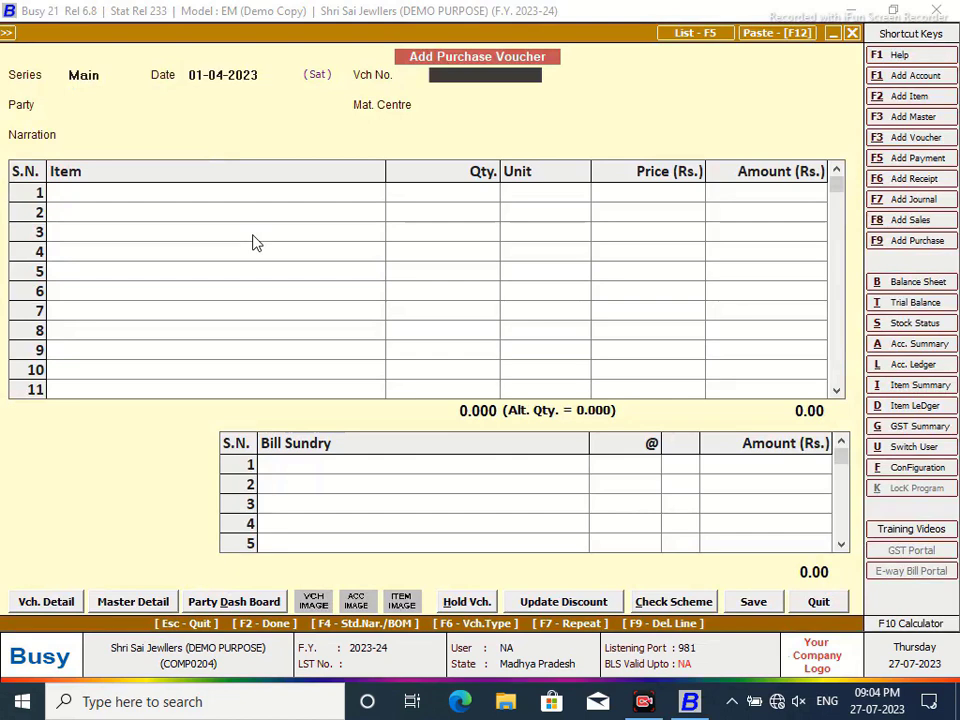
{"action": "type", "text": "PUR"}
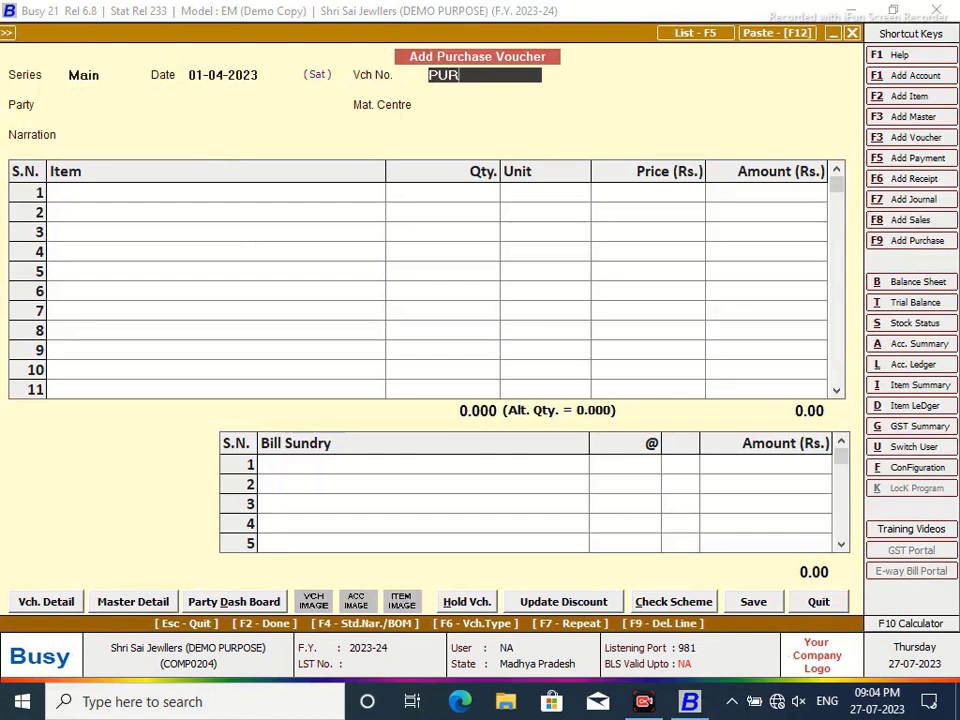
{"action": "type", "text": "/001"}
{"action": "key", "text": "Return"}
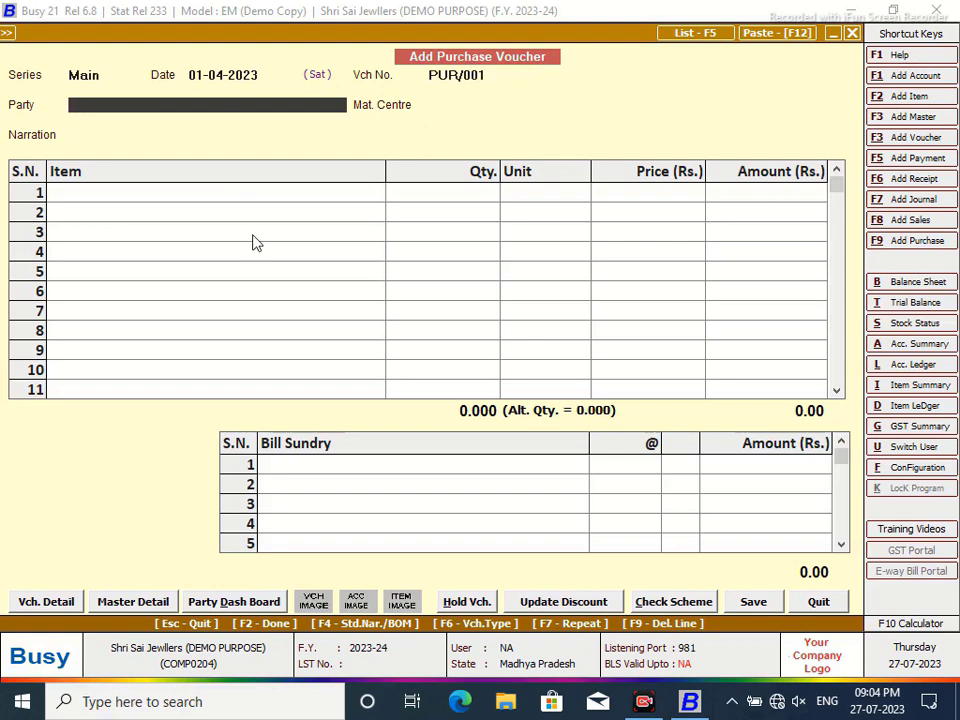
{"action": "key", "text": "alt+F1"}
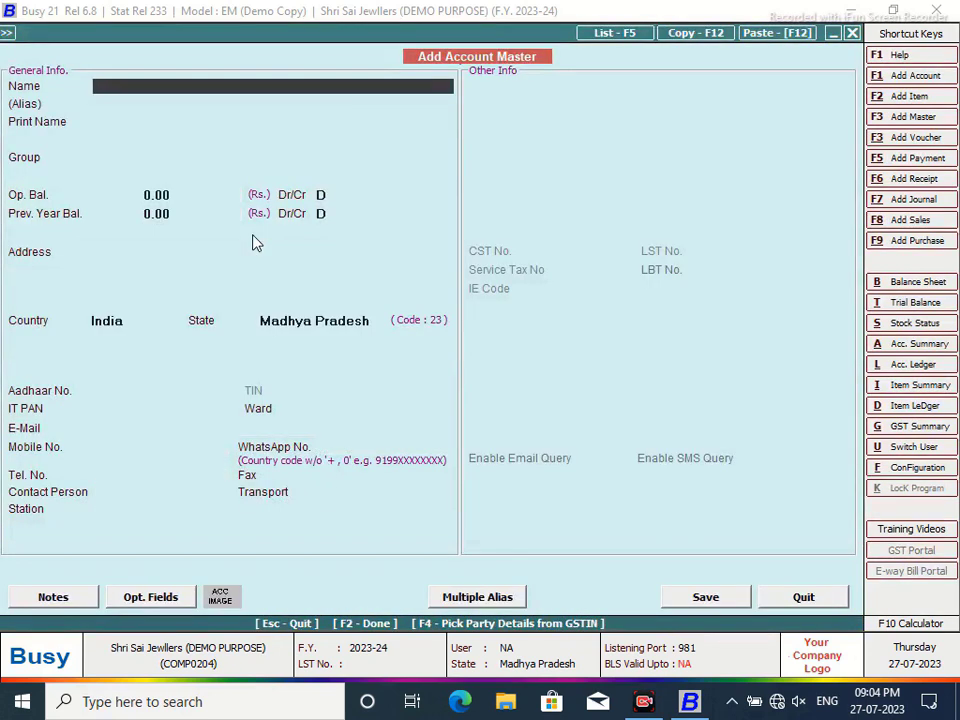
- Create party account 'Maha Lakshmi Jewllers' under Sundry Creditors and use it on the voucher
{"action": "type", "text": "Maha Lakshmi Gold"}
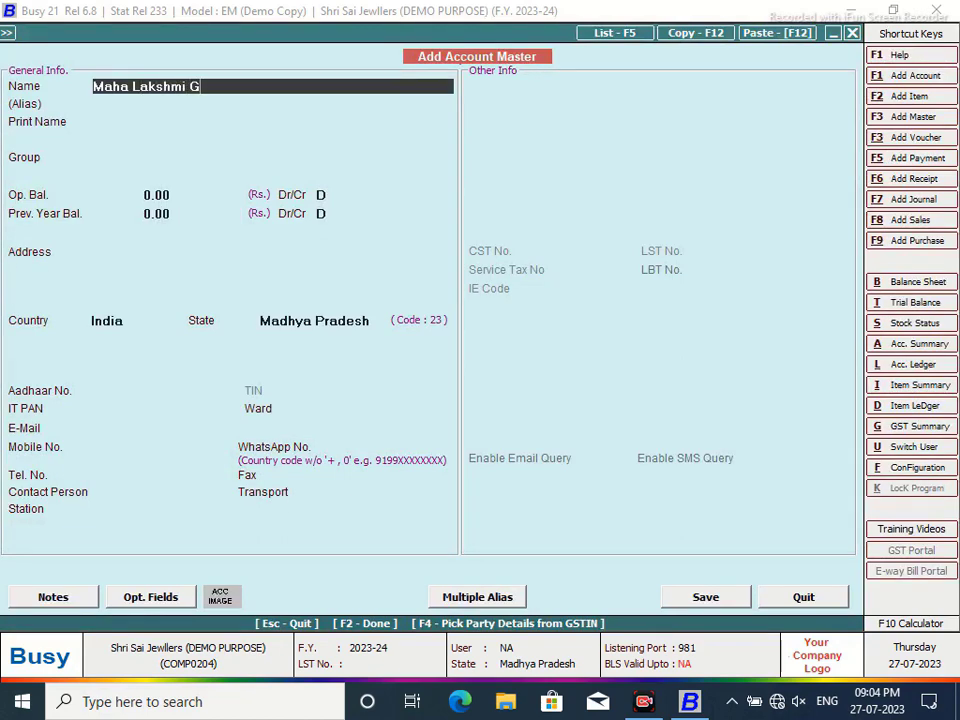
{"action": "key", "text": "BackSpace"}
{"action": "key", "text": "BackSpace"}
{"action": "key", "text": "BackSpace"}
{"action": "key", "text": "BackSpace"}
{"action": "type", "text": "Jew"}
{"action": "type", "text": ";ll;"}
{"action": "key", "text": "BackSpace"}
{"action": "key", "text": "BackSpace"}
{"action": "key", "text": "BackSpace"}
{"action": "key", "text": "BackSpace"}
{"action": "type", "text": "llers"}
{"action": "key", "text": "Return"}
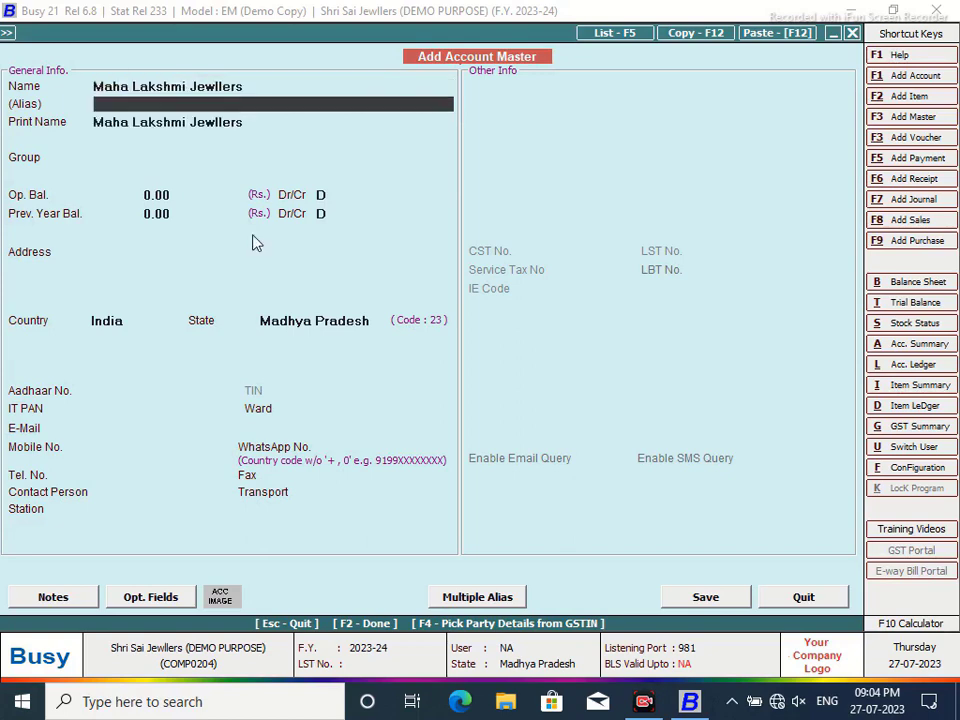
{"action": "key", "text": "Return"}
{"action": "type", "text": "sun"}
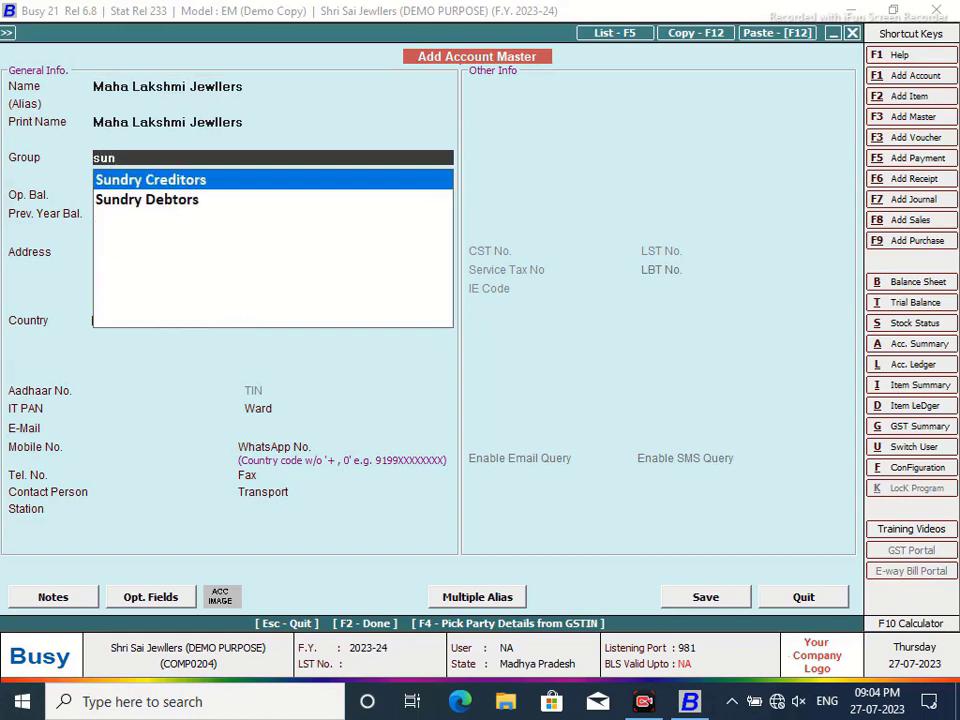
{"action": "key", "text": "Return"}
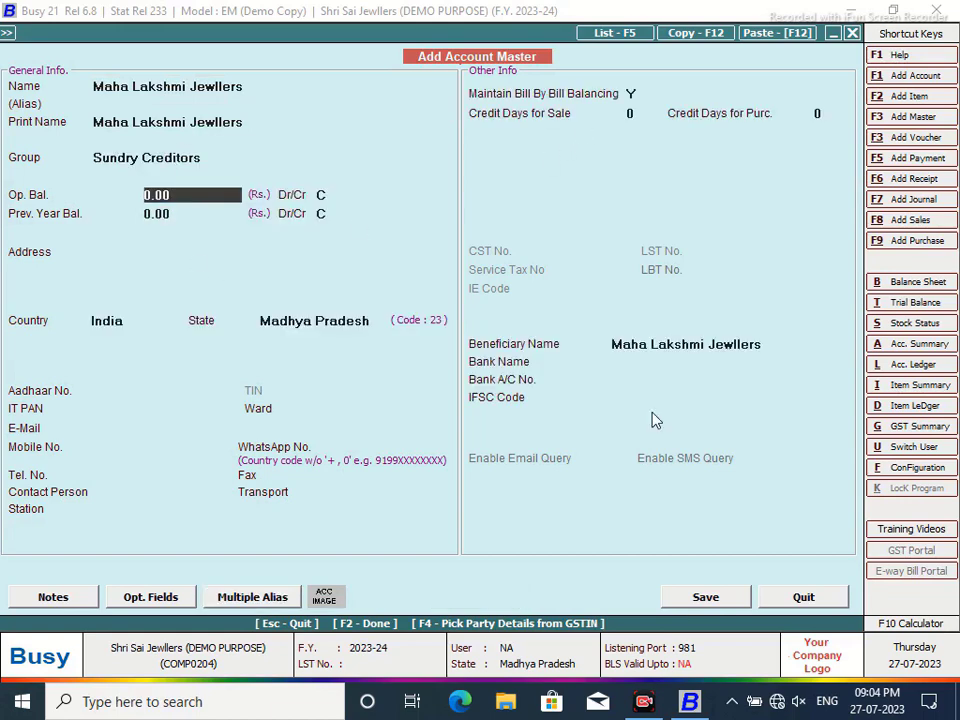
{"action": "left_click", "coordinate": [705, 597]}
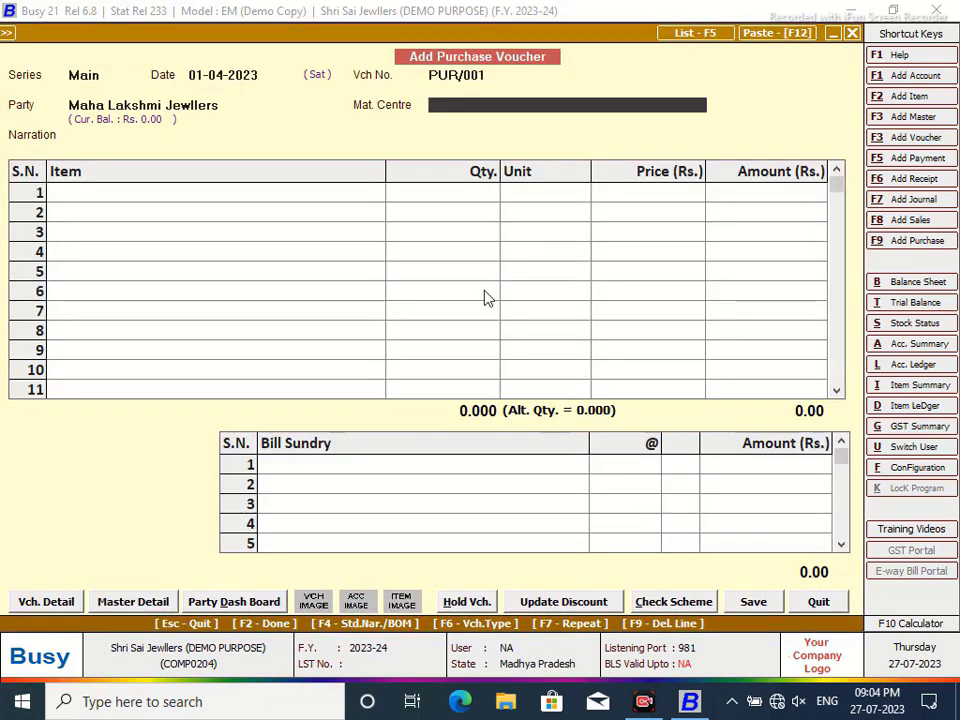
- Accept Main Store as material centre and create stock item GOLD in group General, unit Gms
{"action": "key", "text": "Return"}
{"action": "key", "text": "Return"}
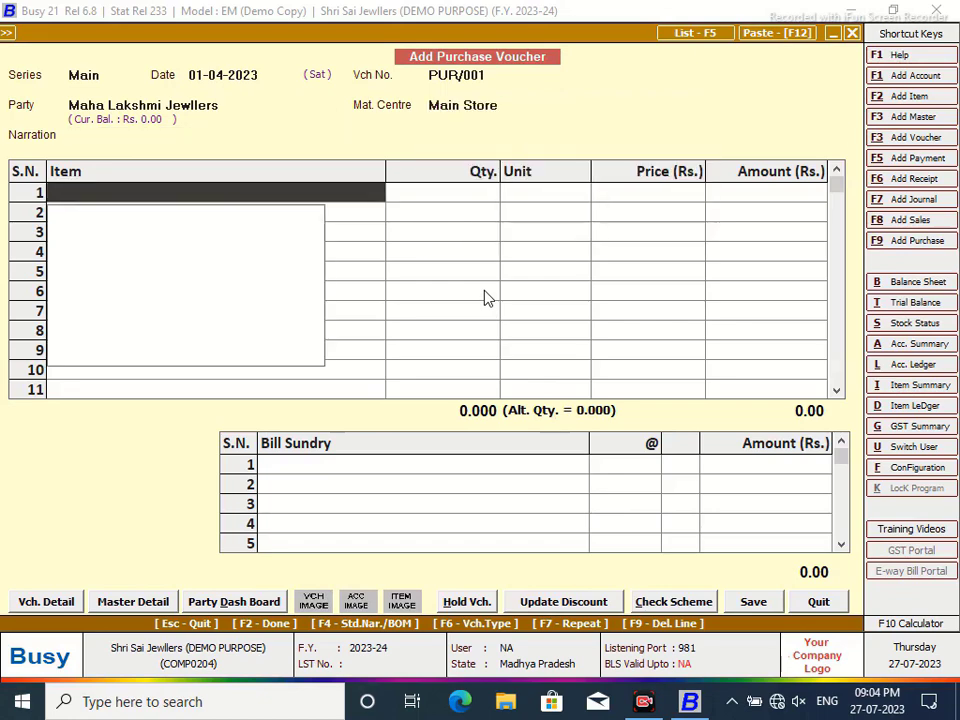
{"action": "key", "text": "F2"}
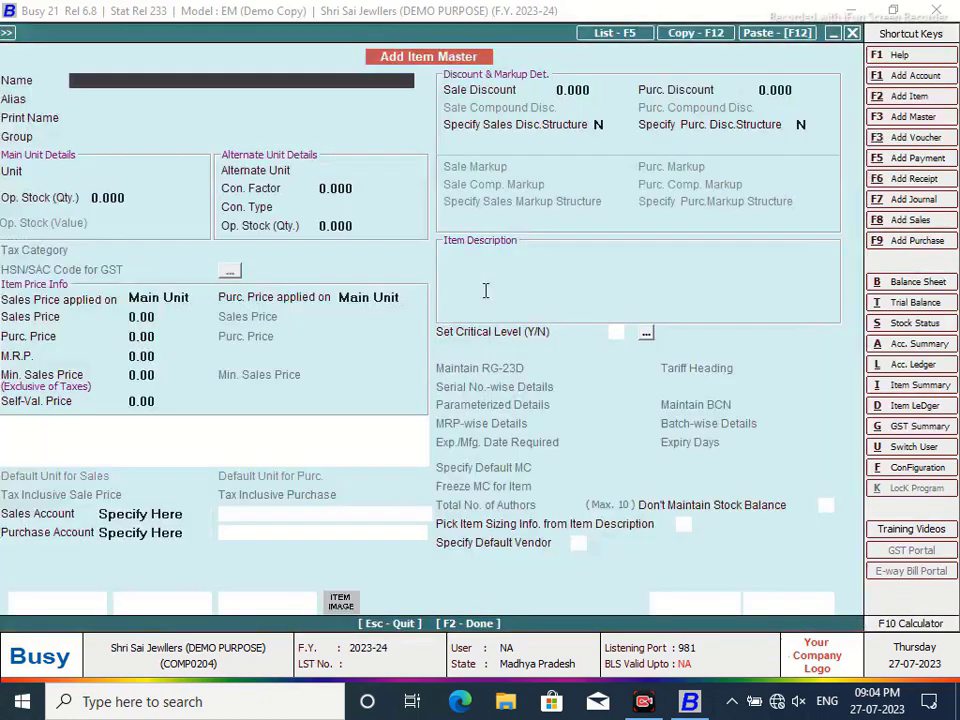
{"action": "type", "text": "GOLD"}
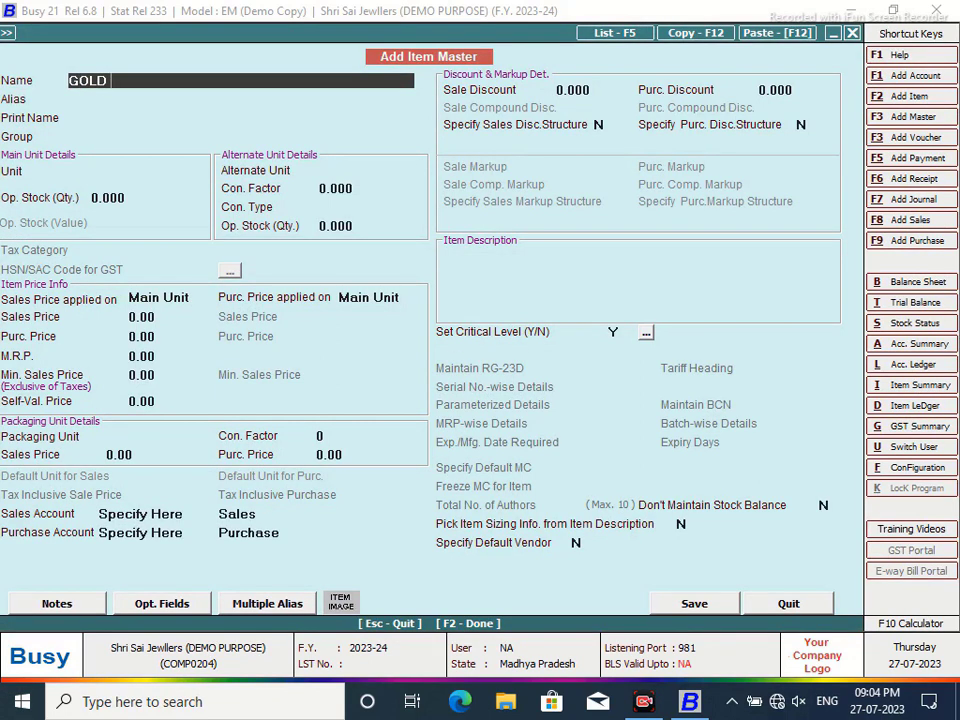
{"action": "key", "text": "Return"}
{"action": "key", "text": "Return"}
{"action": "key", "text": "Return"}
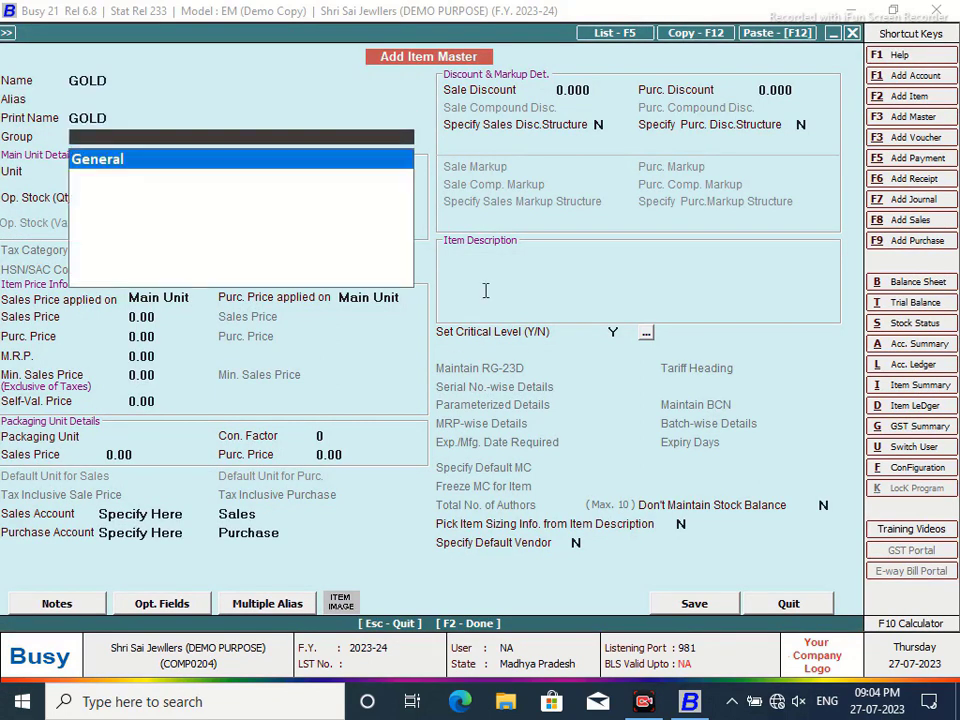
{"action": "key", "text": "Return"}
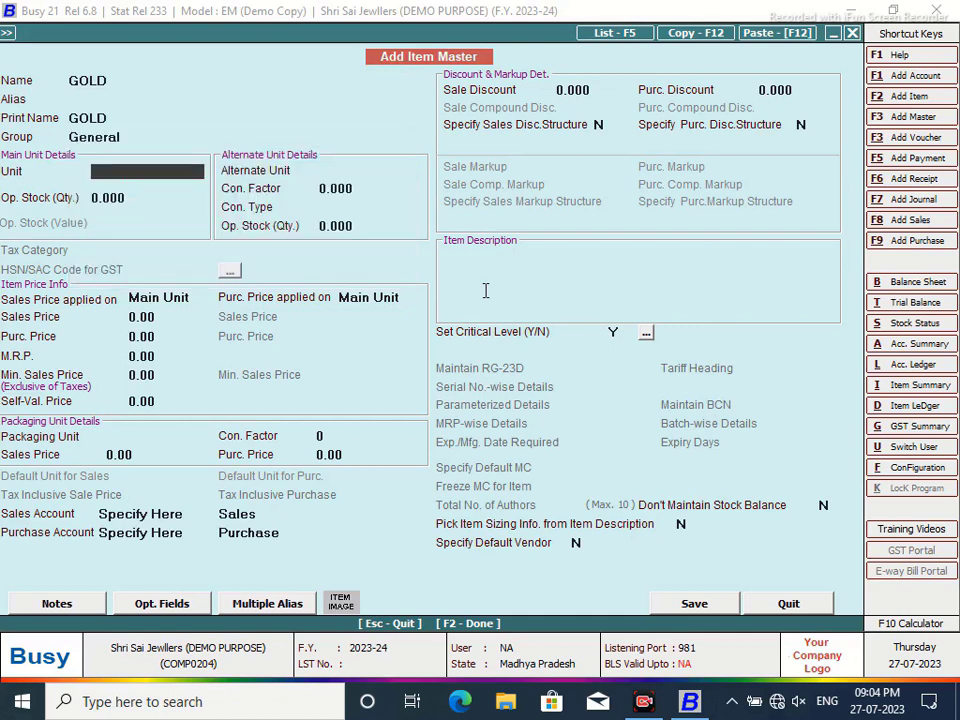
{"action": "type", "text": "G"}
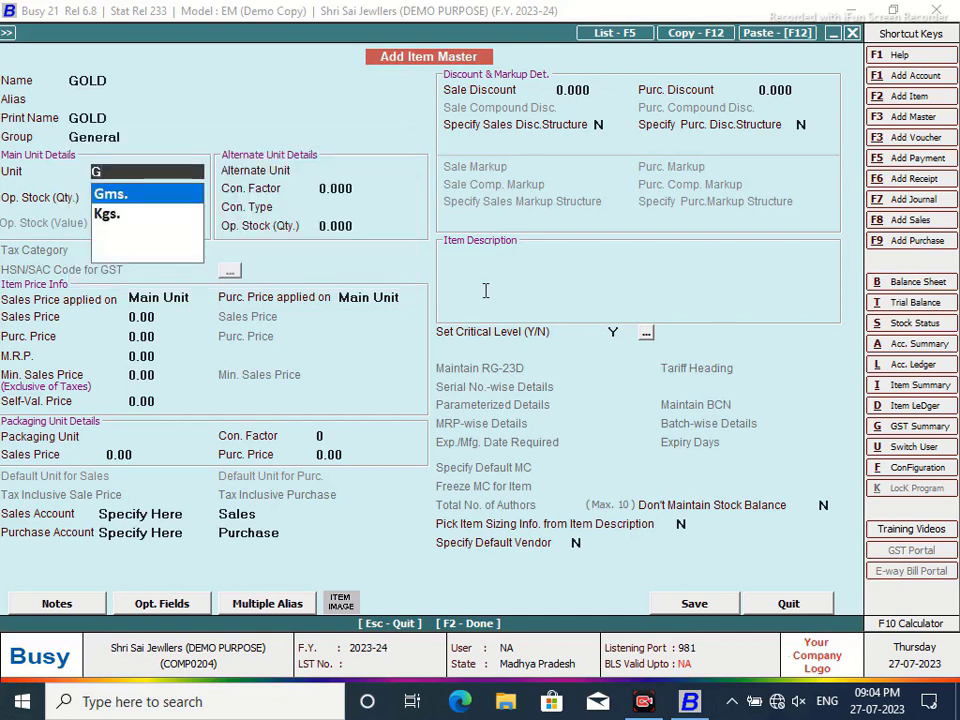
{"action": "key", "text": "Return"}
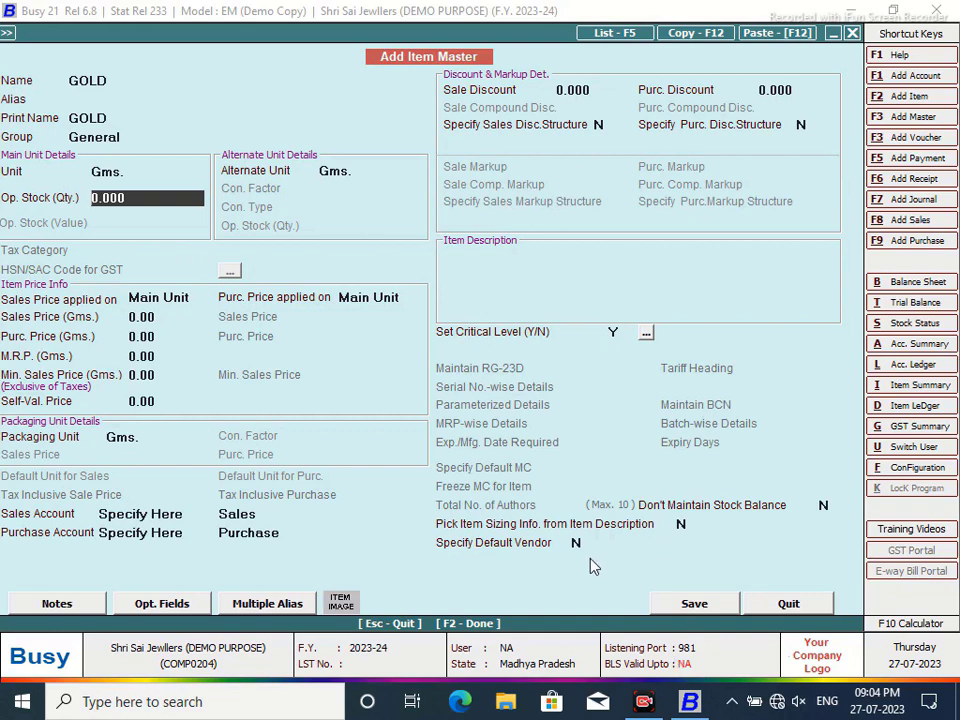
{"action": "left_click", "coordinate": [684, 522]}
{"action": "key", "text": "y"}
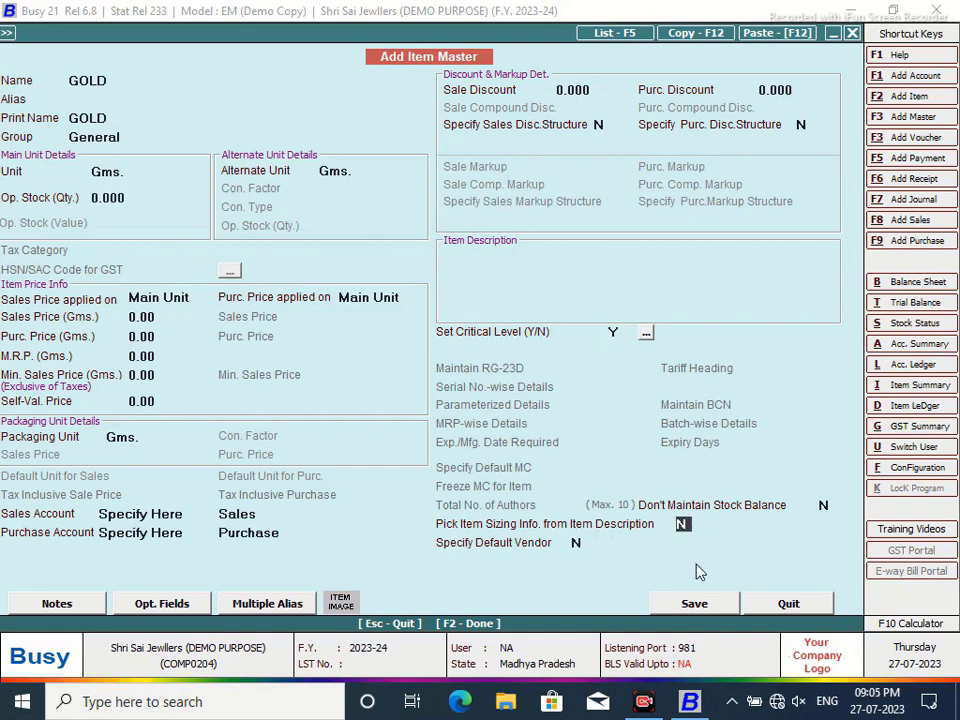
{"action": "left_click", "coordinate": [696, 605]}
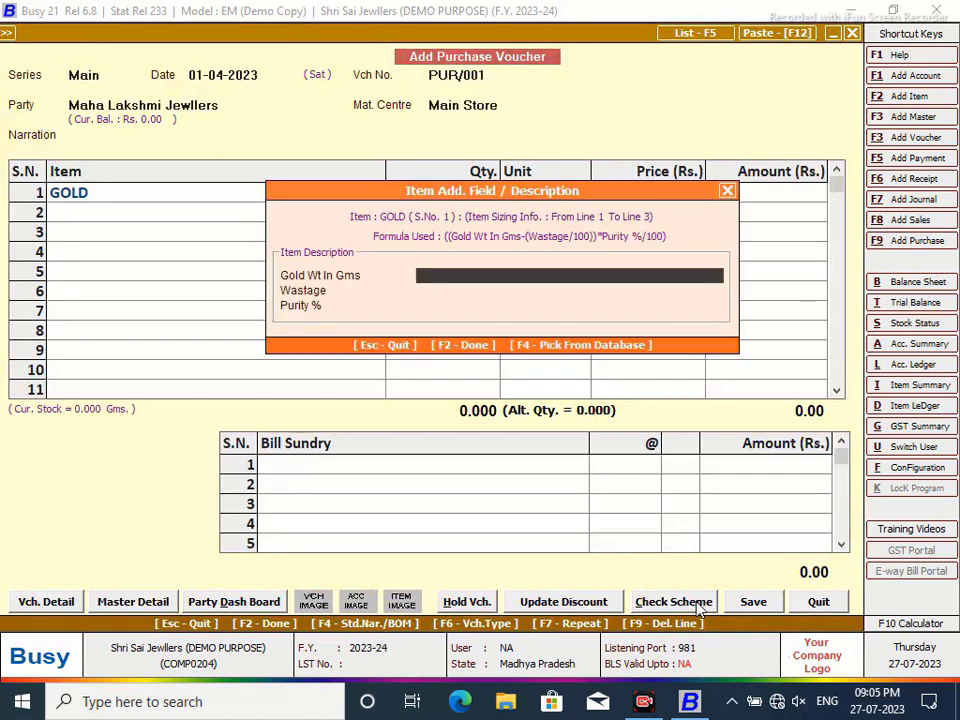
- Enter gold weight 10.00, wastage 8.00 and purity 92.00 for the GOLD line
{"action": "type", "text": "10.00"}
{"action": "key", "text": "Return"}
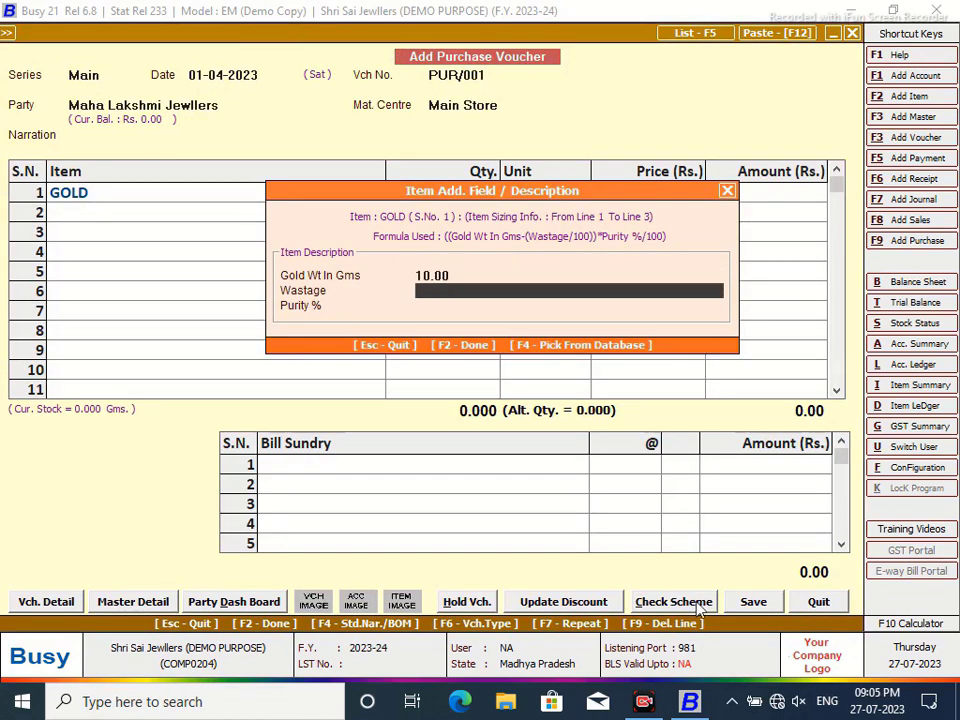
{"action": "type", "text": "8.00"}
{"action": "key", "text": "Return"}
{"action": "type", "text": "92.00"}
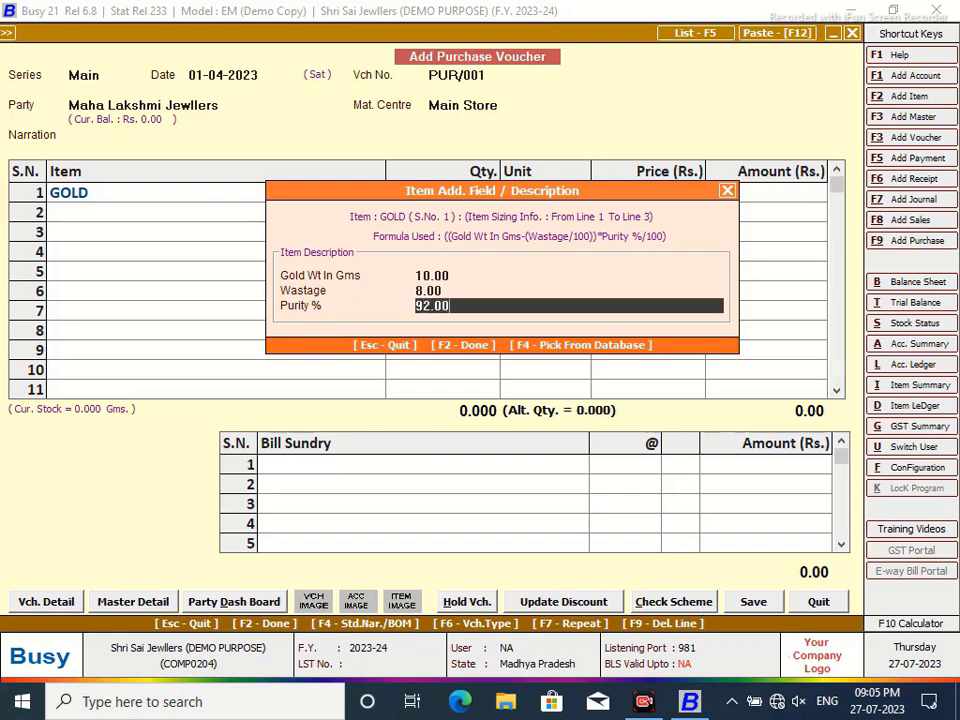
{"action": "key", "text": "Return"}
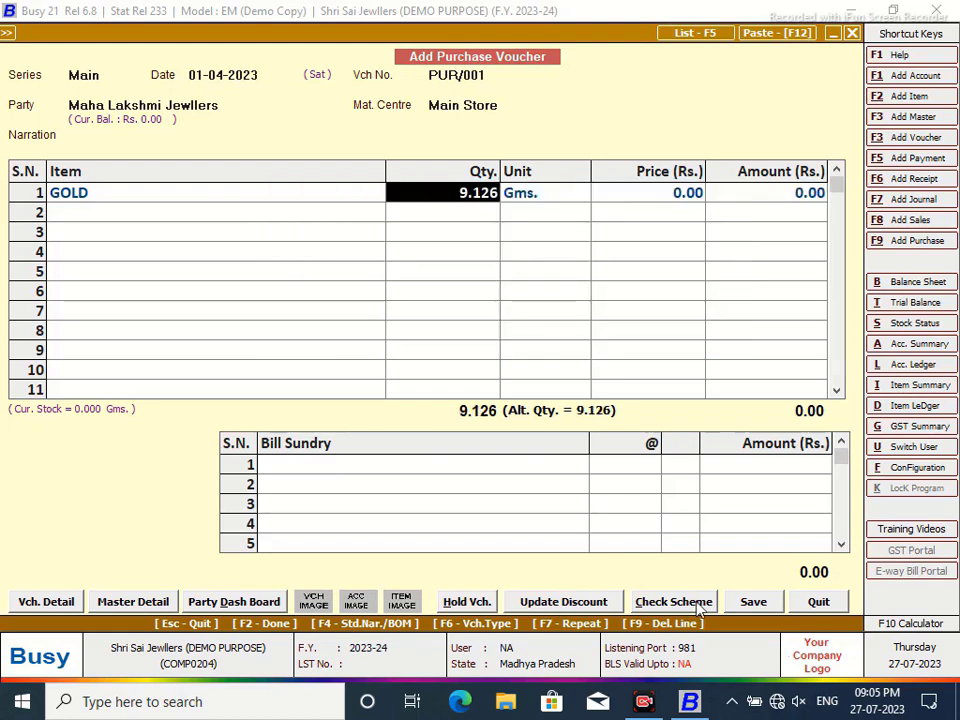
{"action": "key", "text": "Return"}
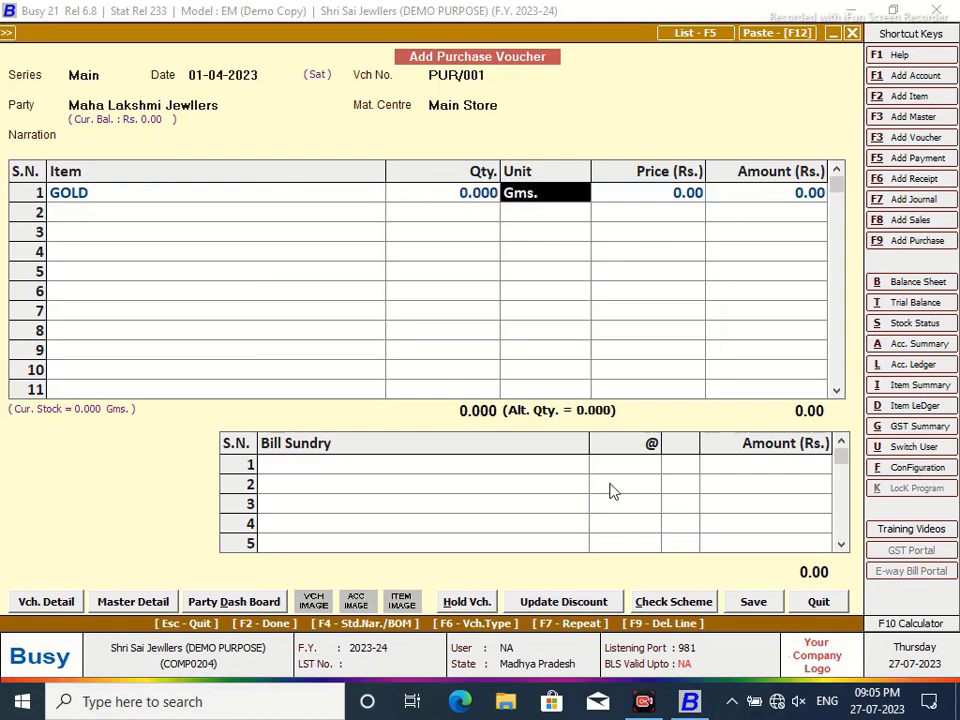
{"action": "left_click", "coordinate": [118, 195]}
{"action": "key", "text": "Return"}
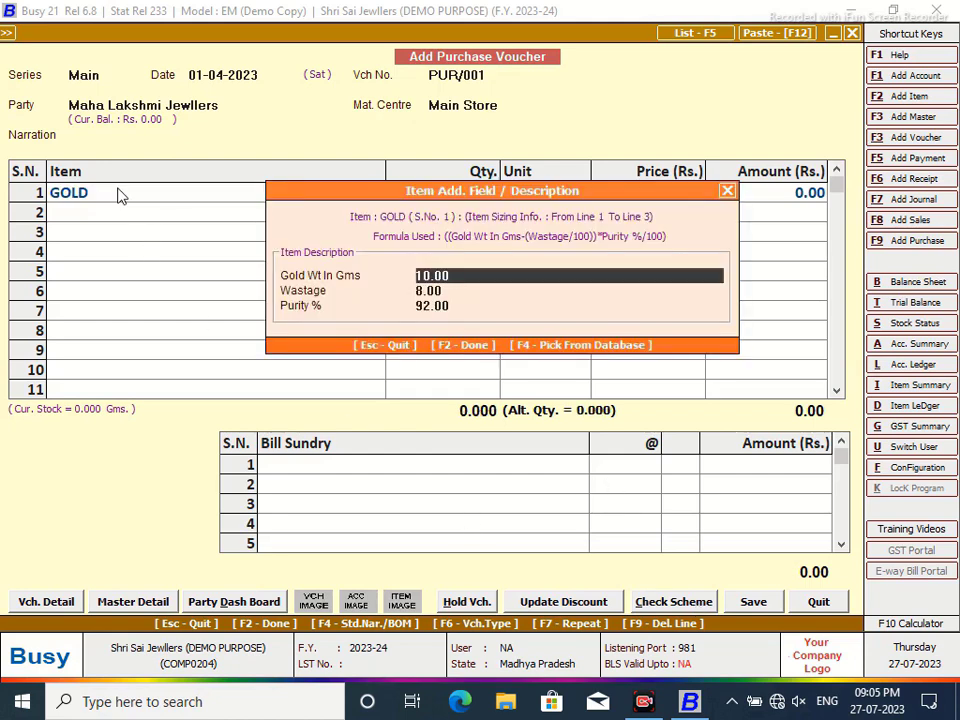
{"action": "key", "text": "Return"}
{"action": "key", "text": "Return"}
{"action": "key", "text": "Return"}
{"action": "key", "text": "Return"}
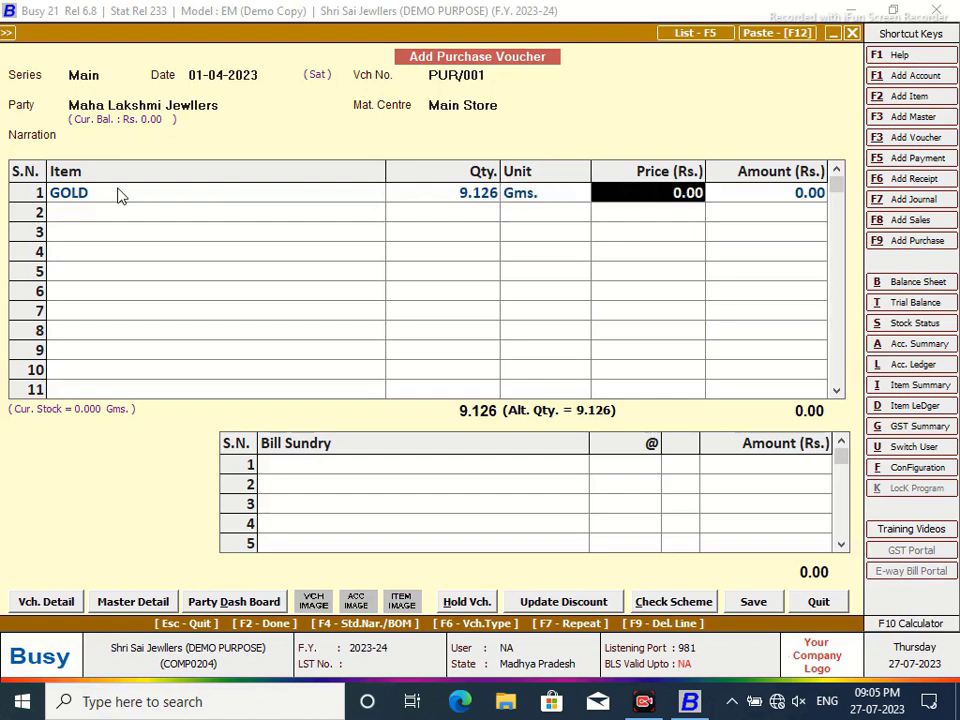
- Price GOLD at 5,700 and save voucher PUR/001 totalling 52,018.20
{"action": "type", "text": "5700"}
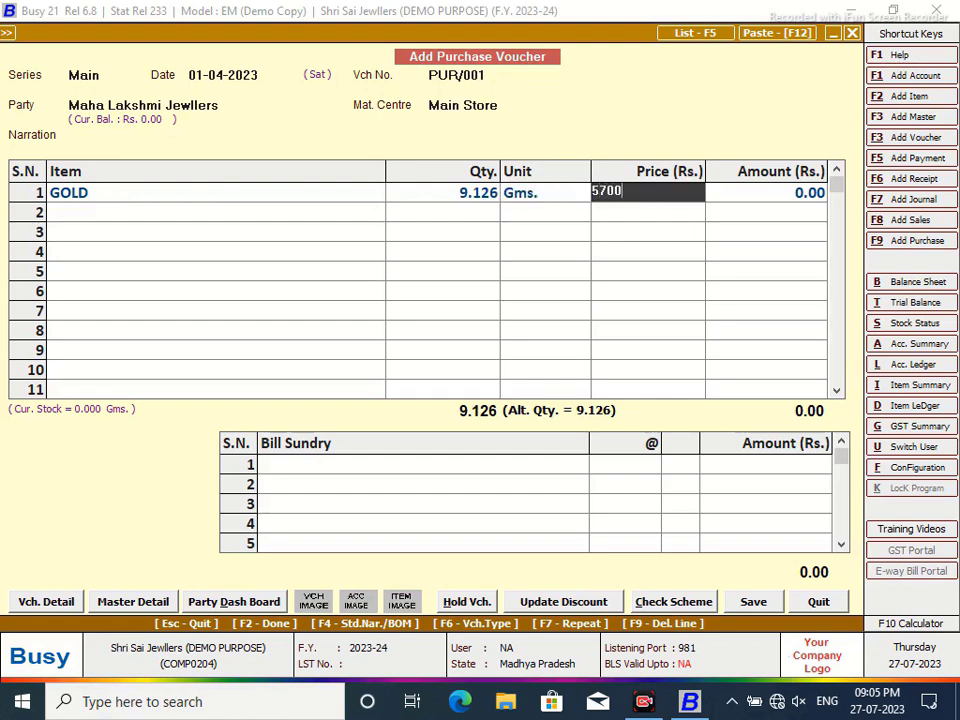
{"action": "key", "text": "Return"}
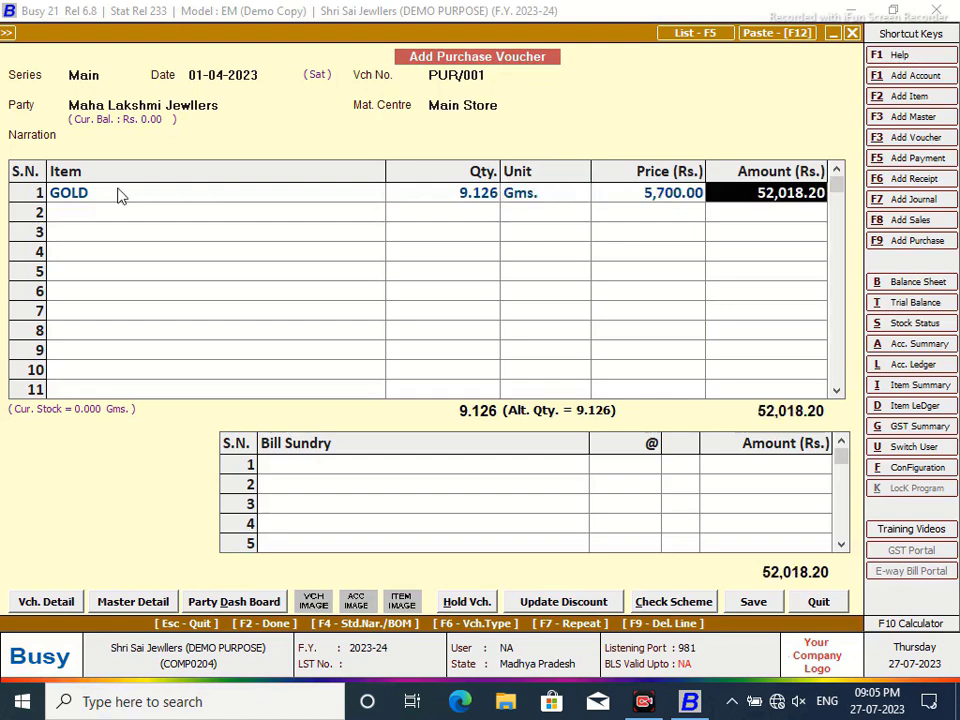
{"action": "left_click", "coordinate": [752, 602]}
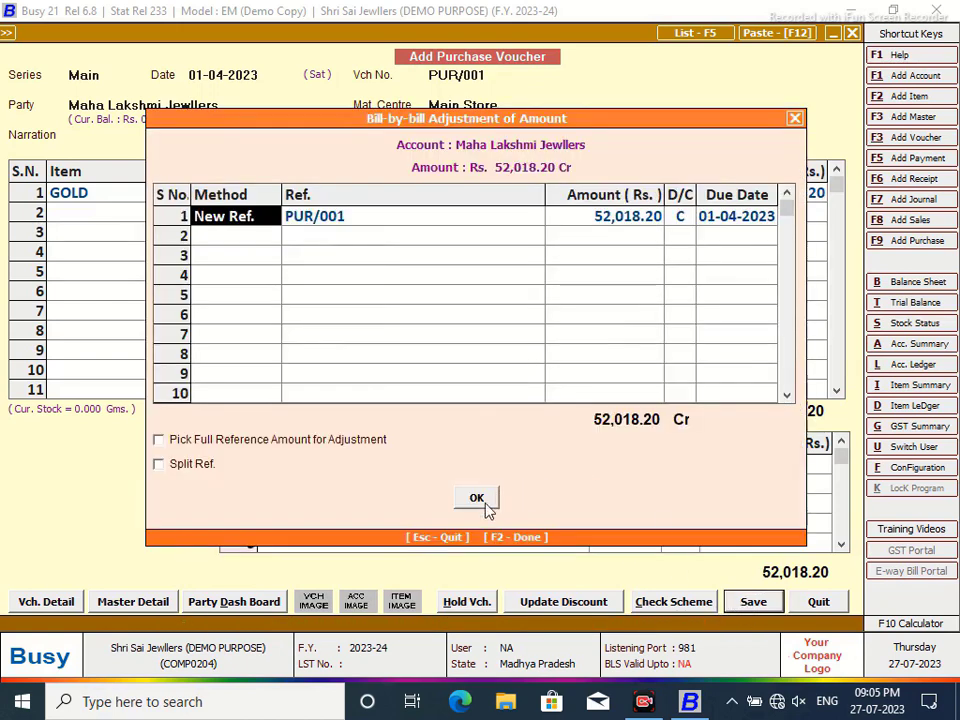
{"action": "left_click", "coordinate": [485, 503]}
{"action": "left_click", "coordinate": [476, 388]}
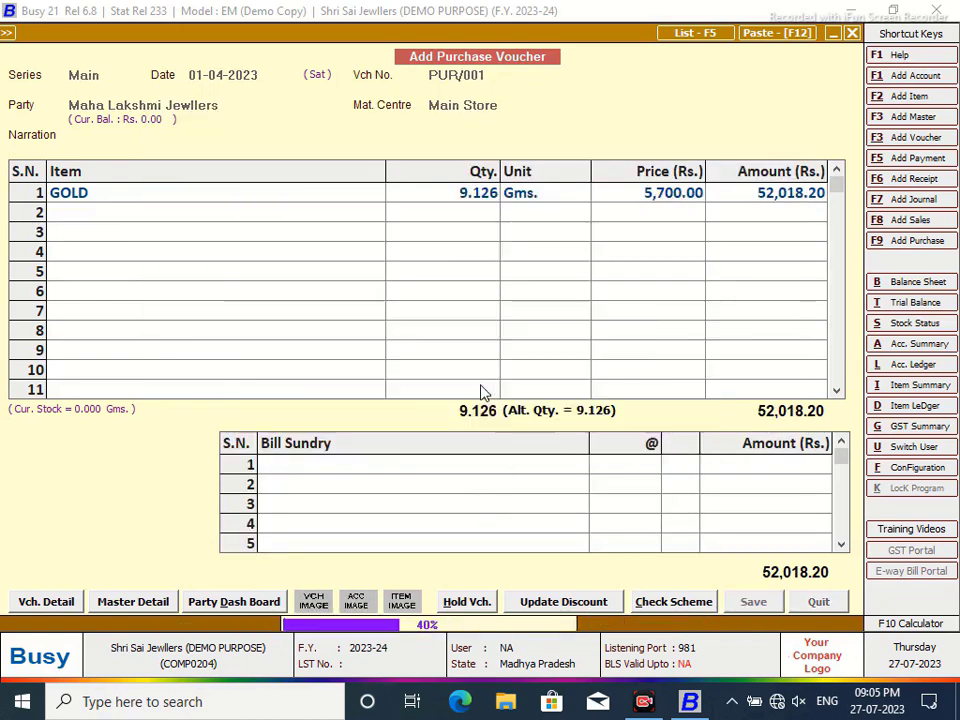
- Close the blank purchase voucher and start Material Issued to Party voucher JW-issued/23-241 in series Main
{"action": "left_click", "coordinate": [816, 601]}
{"action": "left_click", "coordinate": [817, 601]}
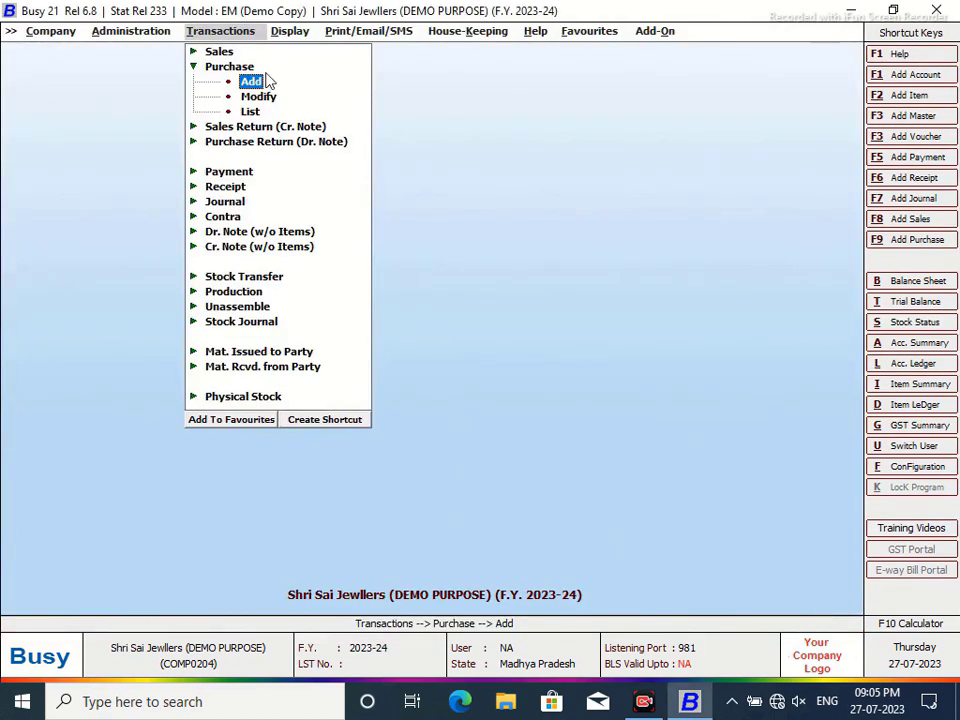
{"action": "left_click", "coordinate": [135, 33]}
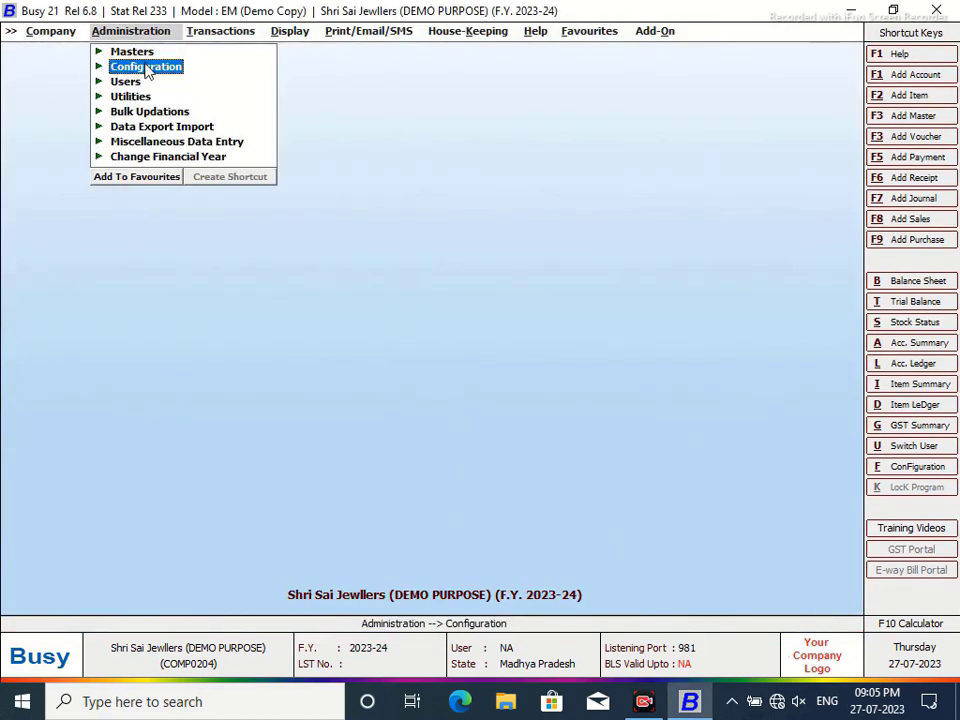
{"action": "left_click", "coordinate": [203, 37]}
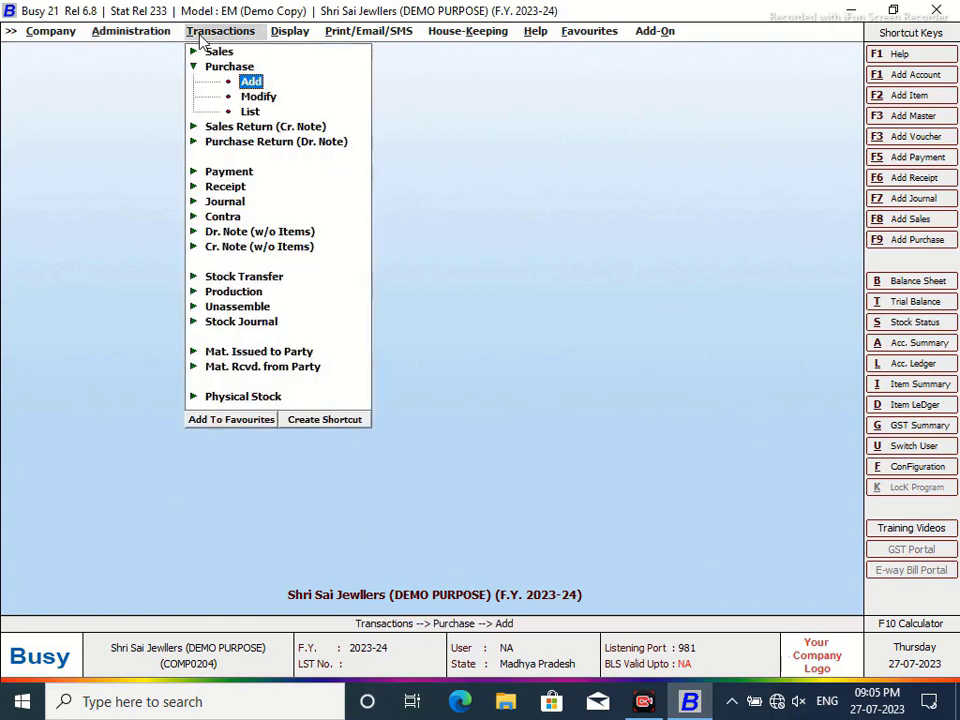
{"action": "left_click", "coordinate": [216, 353]}
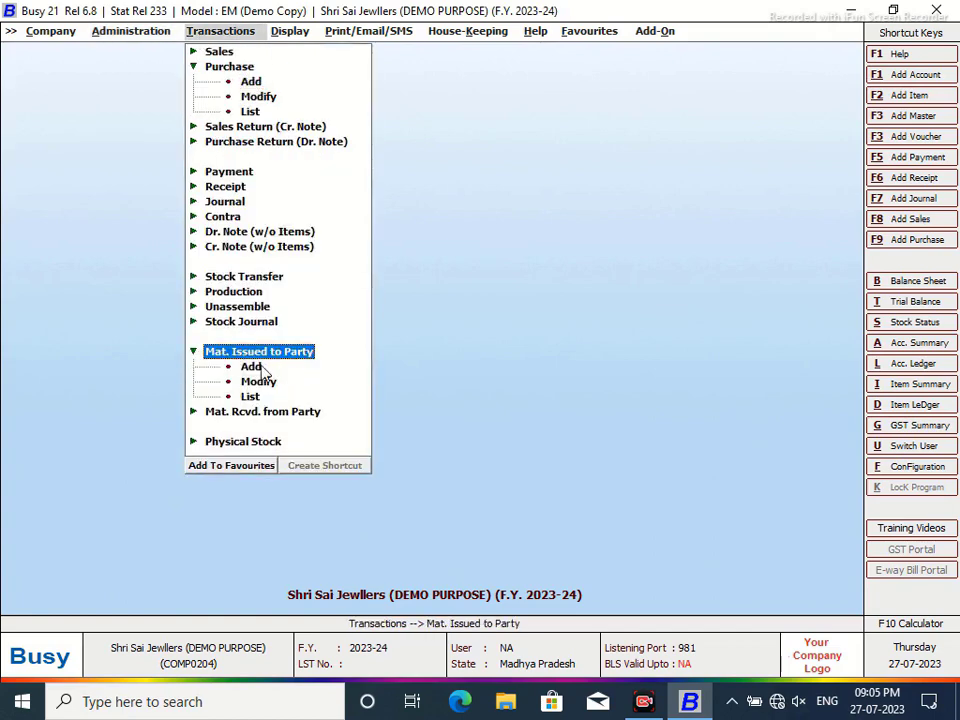
{"action": "left_click", "coordinate": [260, 369]}
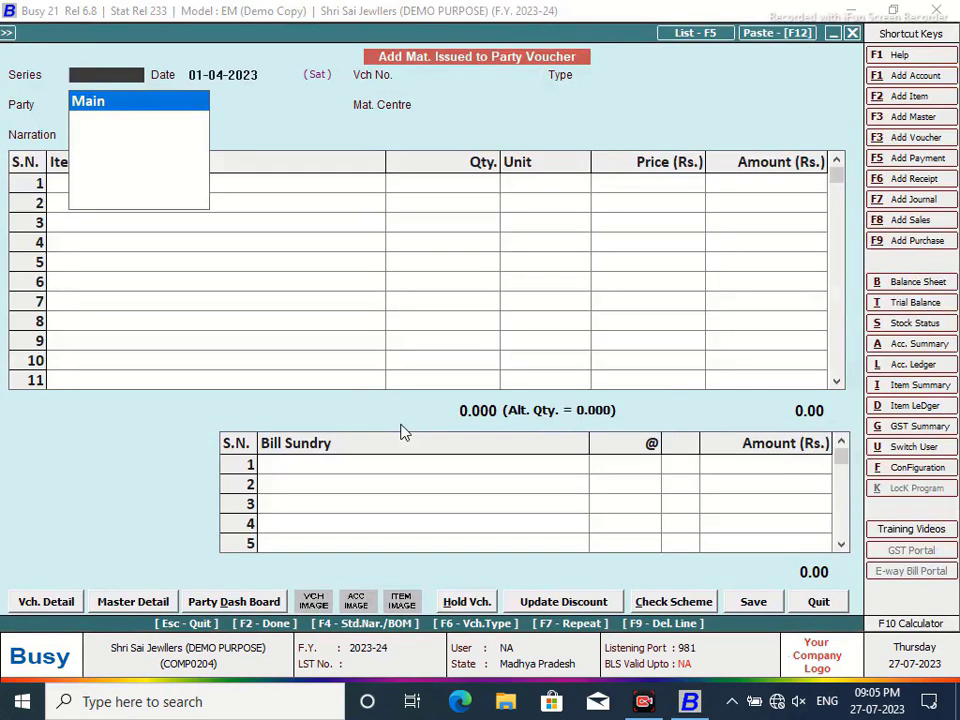
{"action": "key", "text": "Return"}
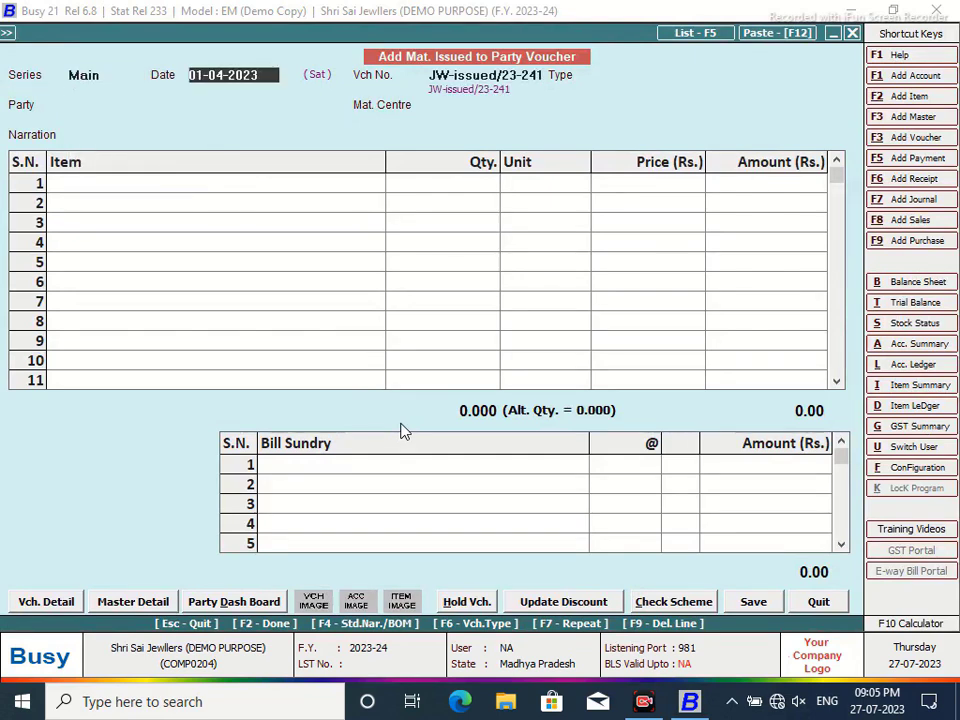
- Close the voucher and open item GOLD for modification at its group field
{"action": "left_click", "coordinate": [820, 602]}
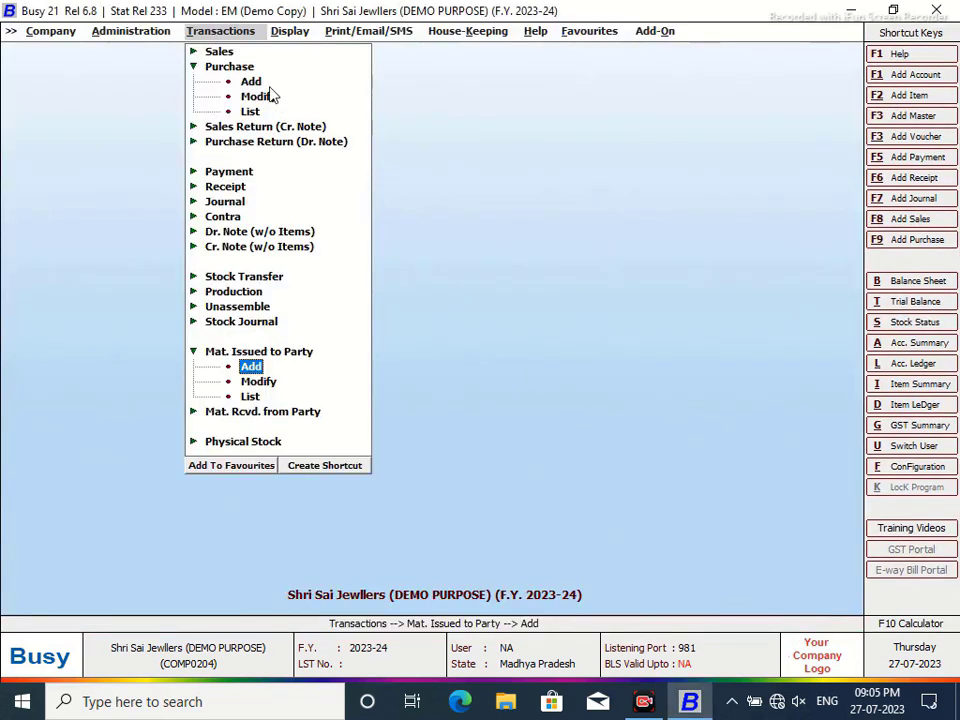
{"action": "left_click", "coordinate": [100, 34]}
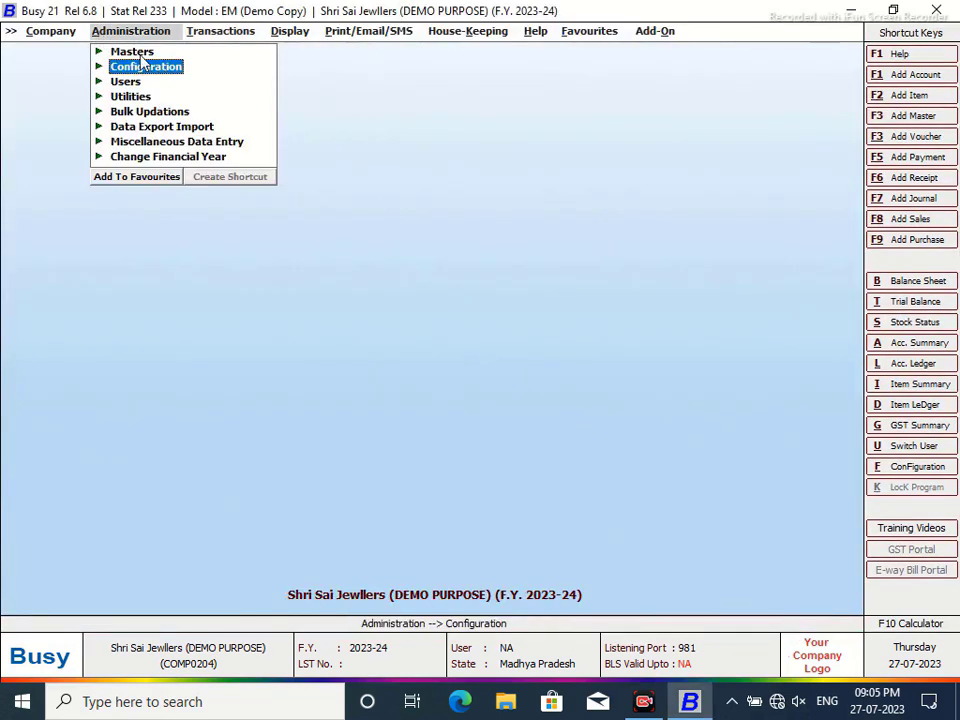
{"action": "left_click", "coordinate": [120, 50]}
{"action": "left_click", "coordinate": [199, 156]}
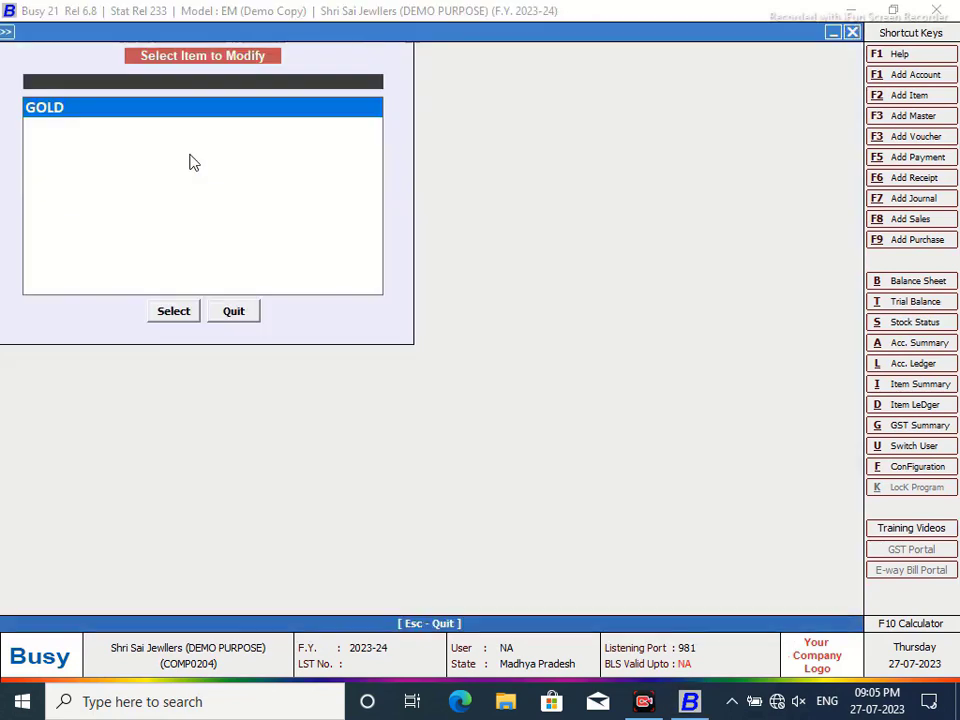
{"action": "left_click", "coordinate": [168, 312]}
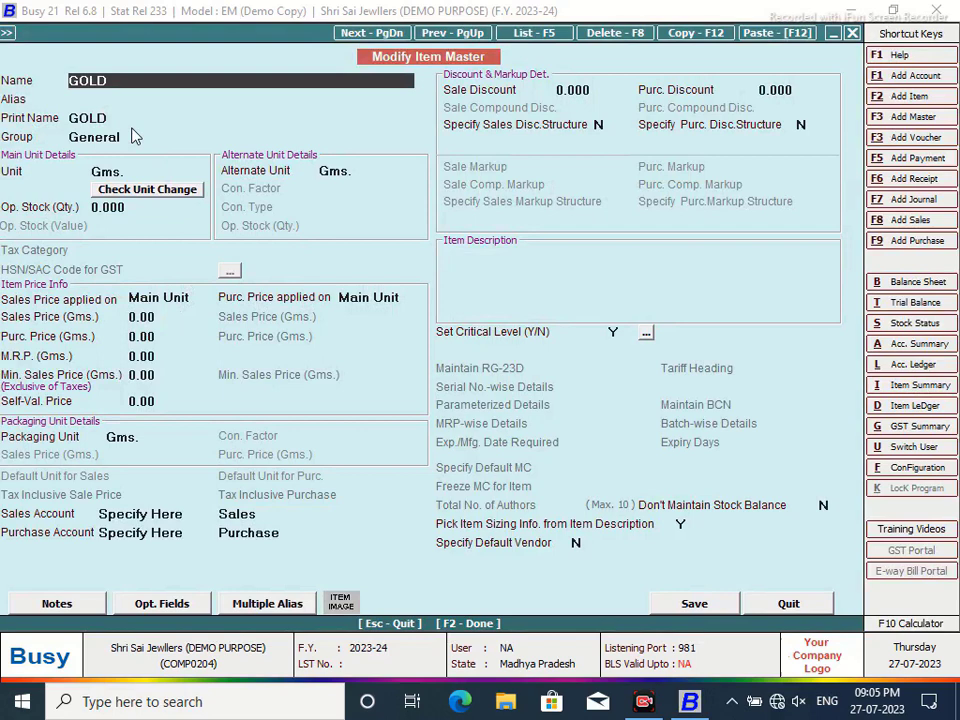
{"action": "left_click", "coordinate": [135, 136]}
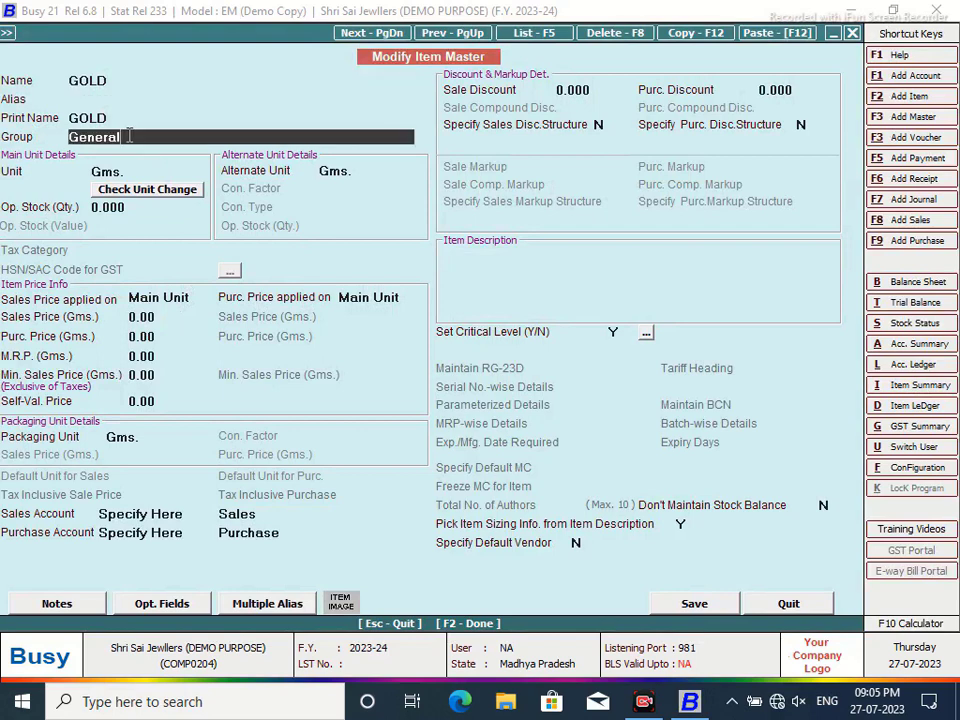
- Create primary item group RAW MATERIAL and save GOLD under it
{"action": "key", "text": "F3"}
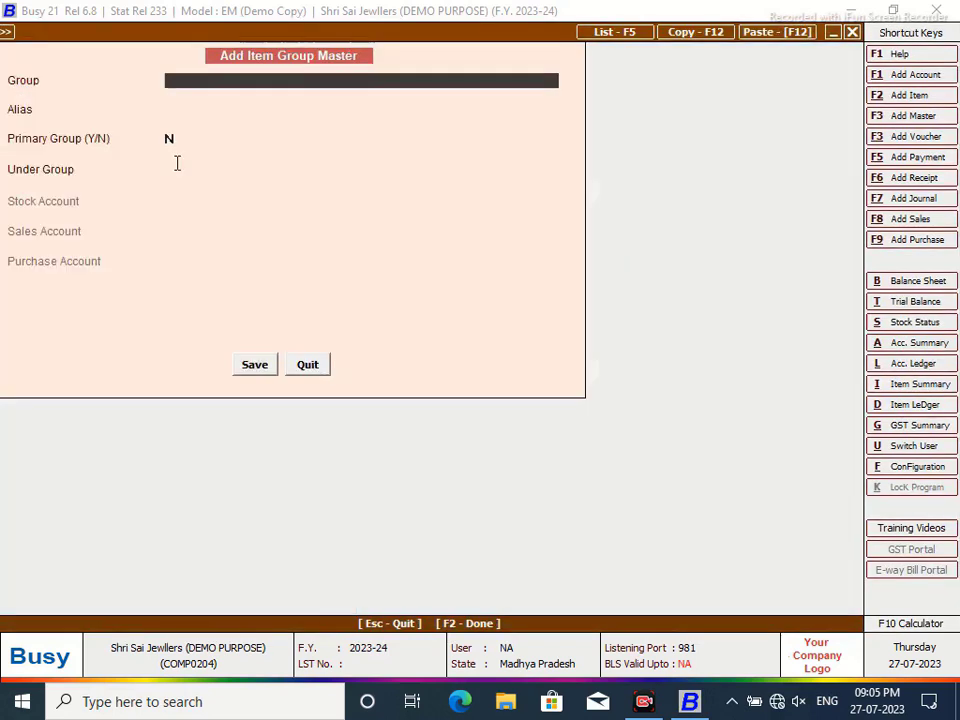
{"action": "type", "text": "RAW MATE"}
{"action": "type", "text": "RIAIAL"}
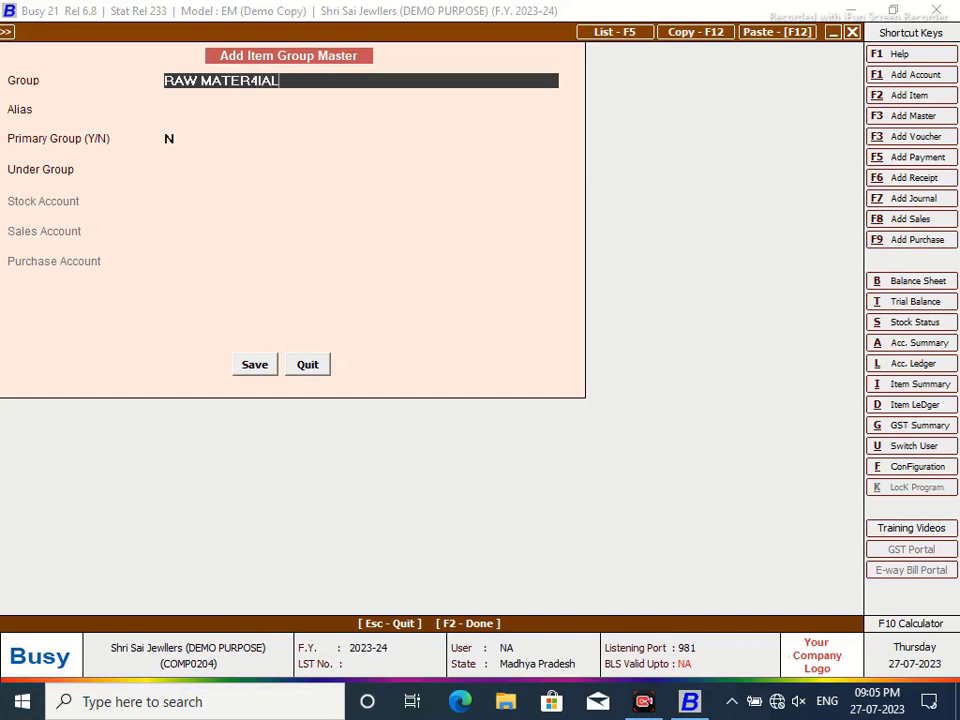
{"action": "key", "text": "BackSpace"}
{"action": "key", "text": "BackSpace"}
{"action": "key", "text": "BackSpace"}
{"action": "key", "text": "BackSpace"}
{"action": "key", "text": "BackSpace"}
{"action": "type", "text": "IAL"}
{"action": "key", "text": "Return"}
{"action": "key", "text": "Return"}
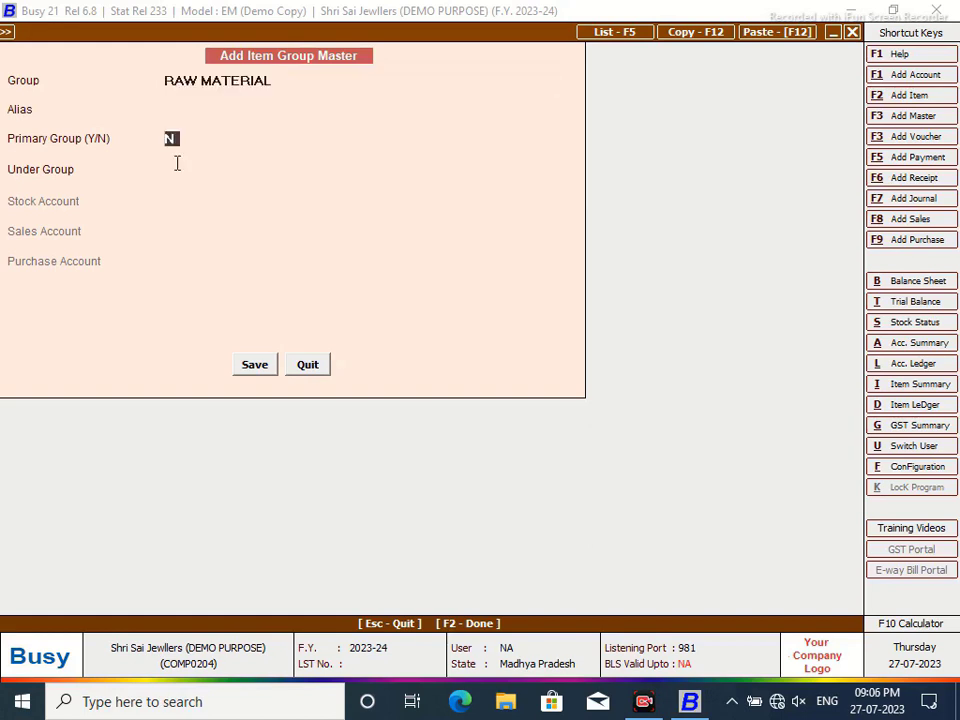
{"action": "type", "text": "Y"}
{"action": "left_click", "coordinate": [261, 366]}
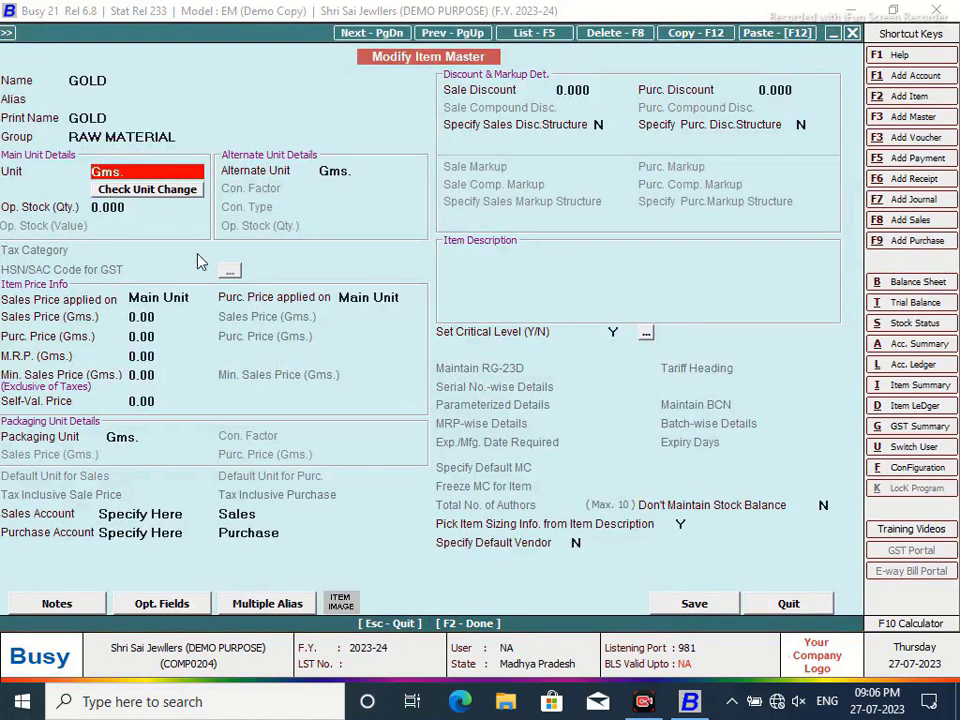
{"action": "left_click", "coordinate": [720, 604]}
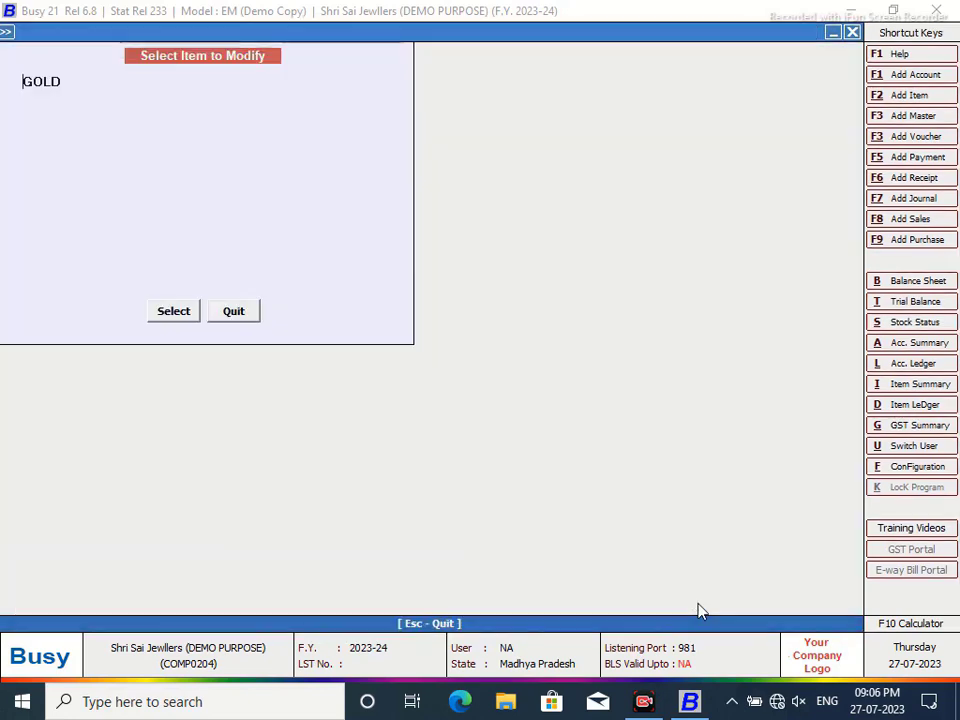
- Add new item Baju Bandhi in a new primary group FINISHED GOODS
{"action": "left_click", "coordinate": [233, 311]}
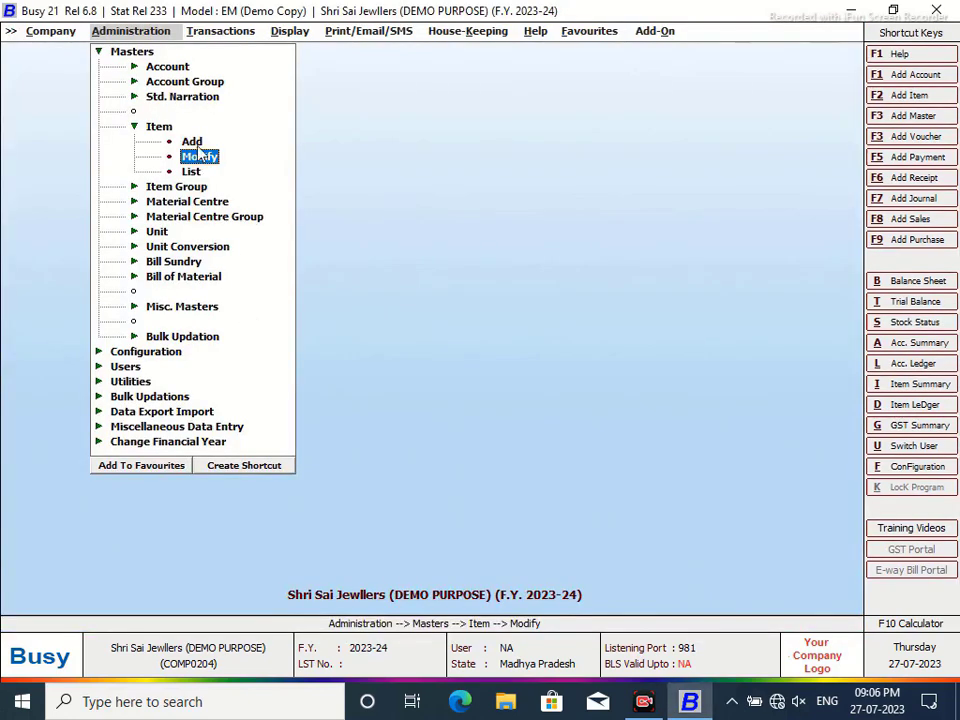
{"action": "key", "text": "Up"}
{"action": "key", "text": "Return"}
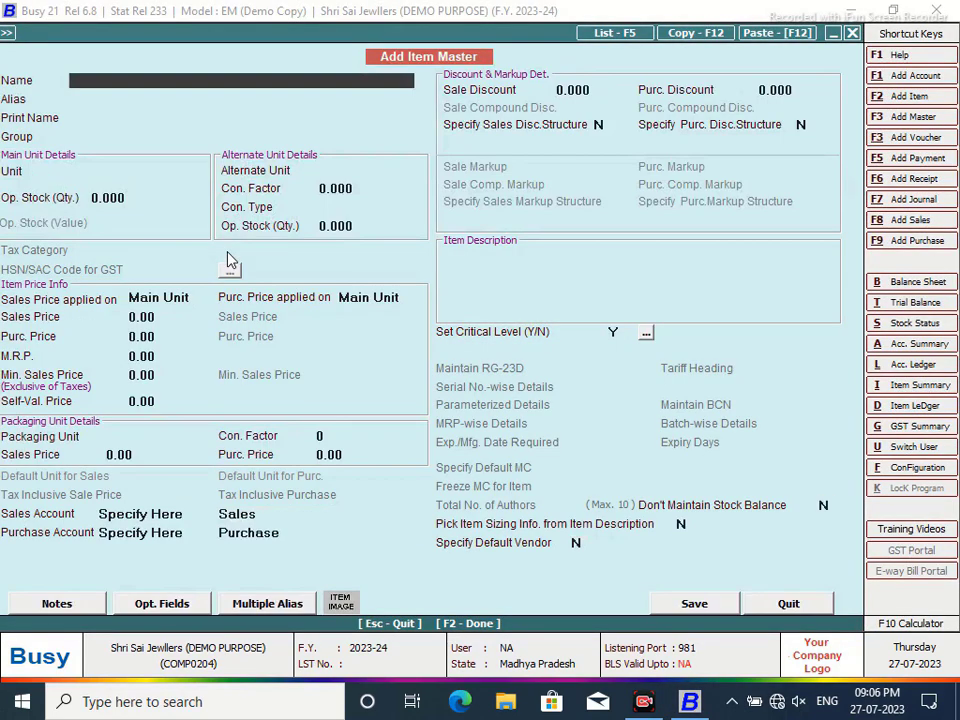
{"action": "type", "text": "Baju Bandh"}
{"action": "key", "text": "Return"}
{"action": "key", "text": "Return"}
{"action": "key", "text": "Return"}
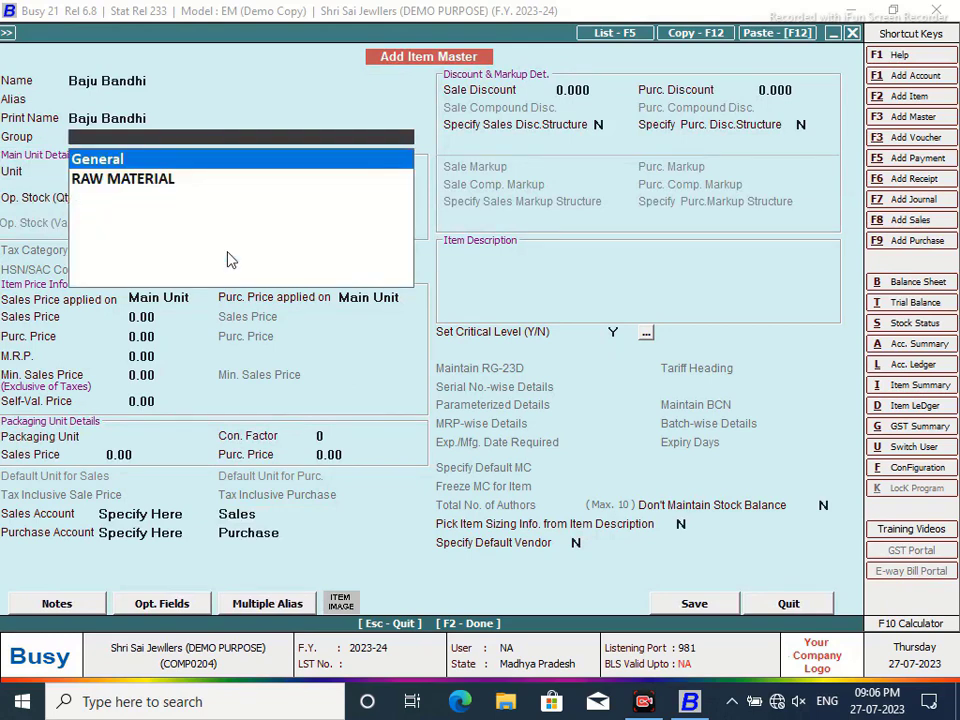
{"action": "key", "text": "F3"}
{"action": "type", "text": "fi"}
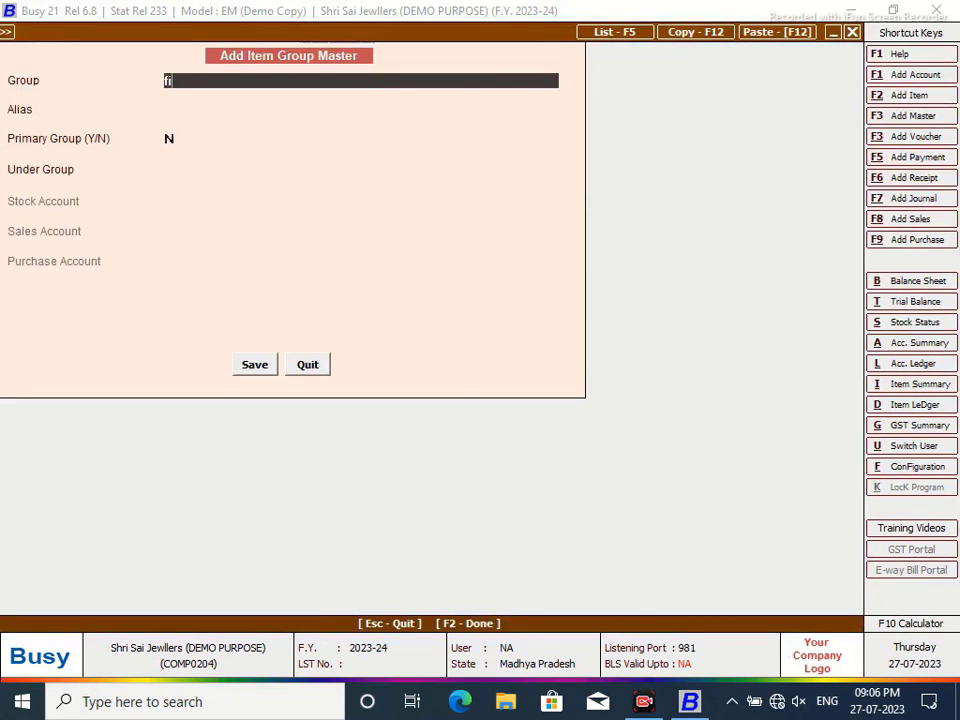
{"action": "type", "text": "NISHED GOODS"}
{"action": "key", "text": "Return"}
{"action": "key", "text": "Return"}
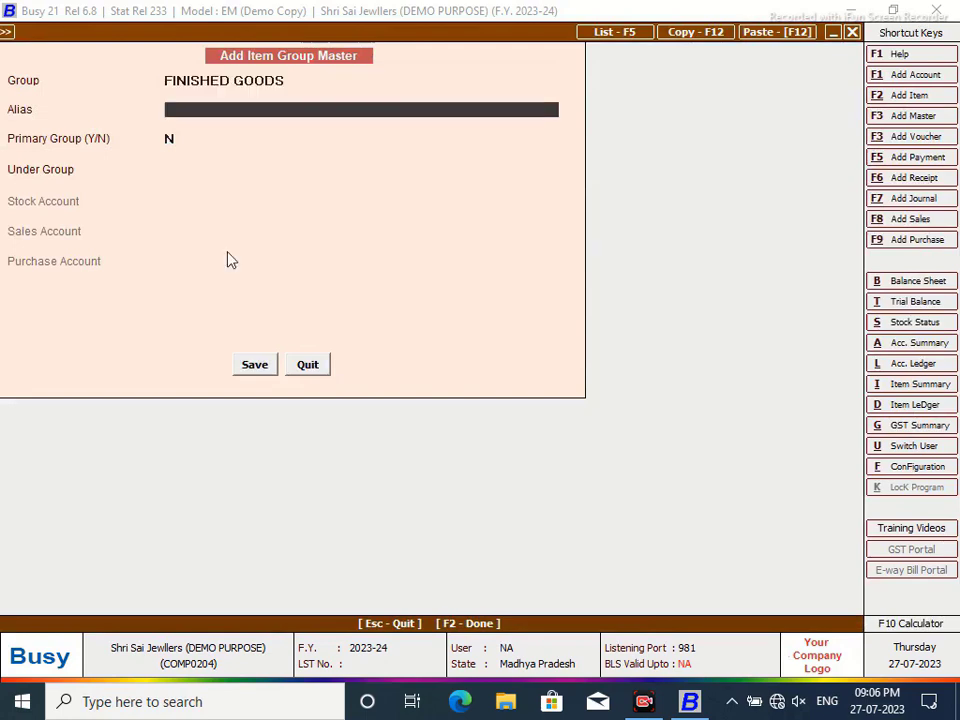
{"action": "type", "text": "y"}
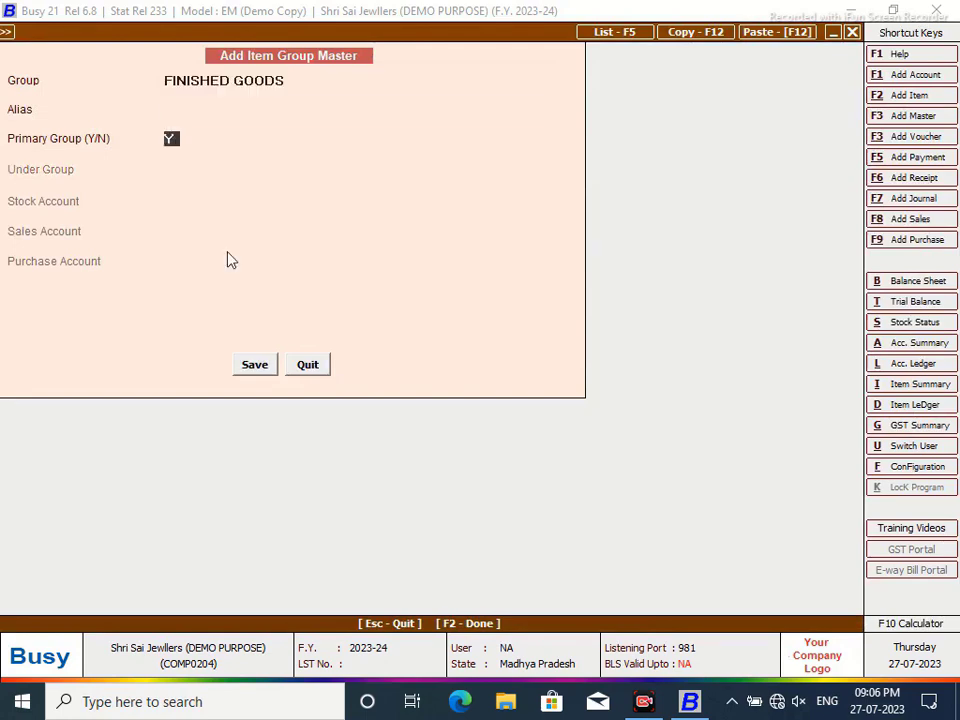
{"action": "left_click", "coordinate": [258, 365]}
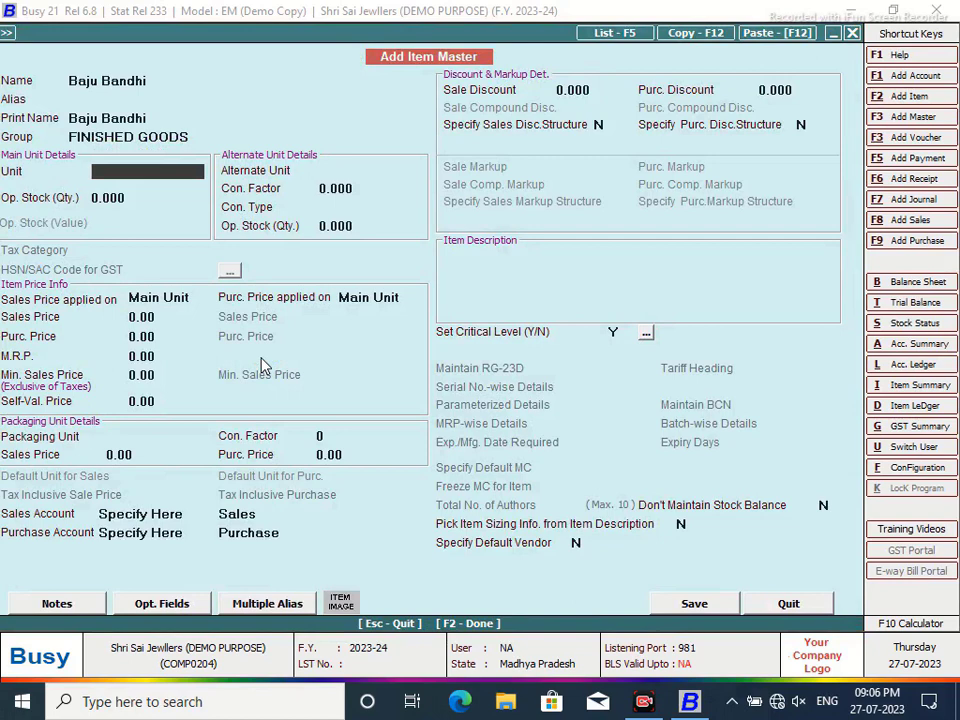
- Give Baju Bandhi unit Pcs. with alternate unit Gms. at factor 4, and save it
{"action": "type", "text": "PCS"}
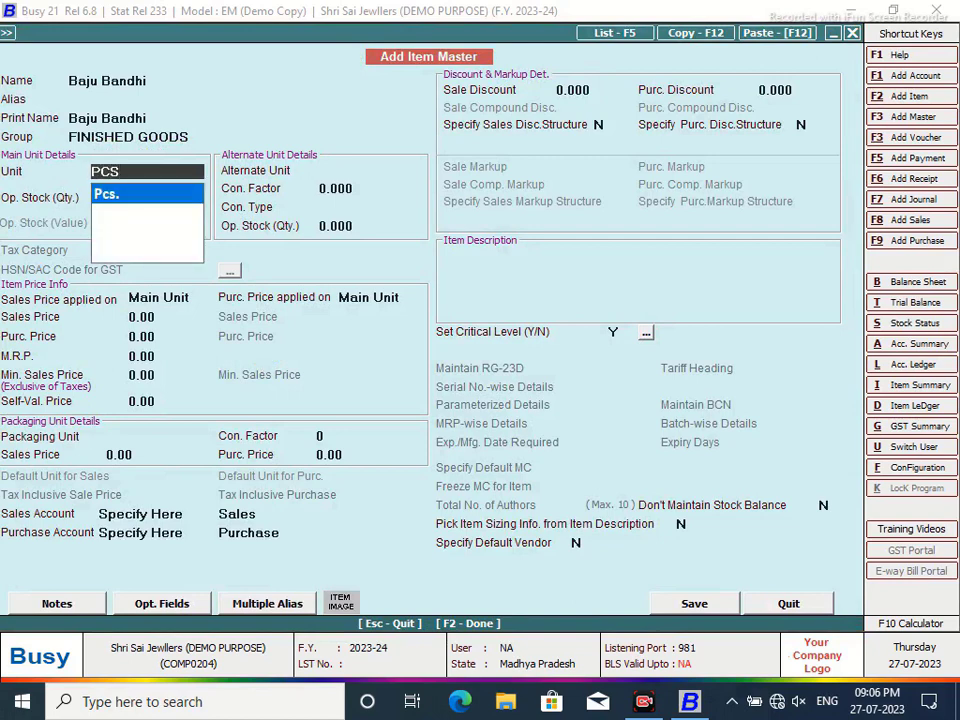
{"action": "key", "text": "Return"}
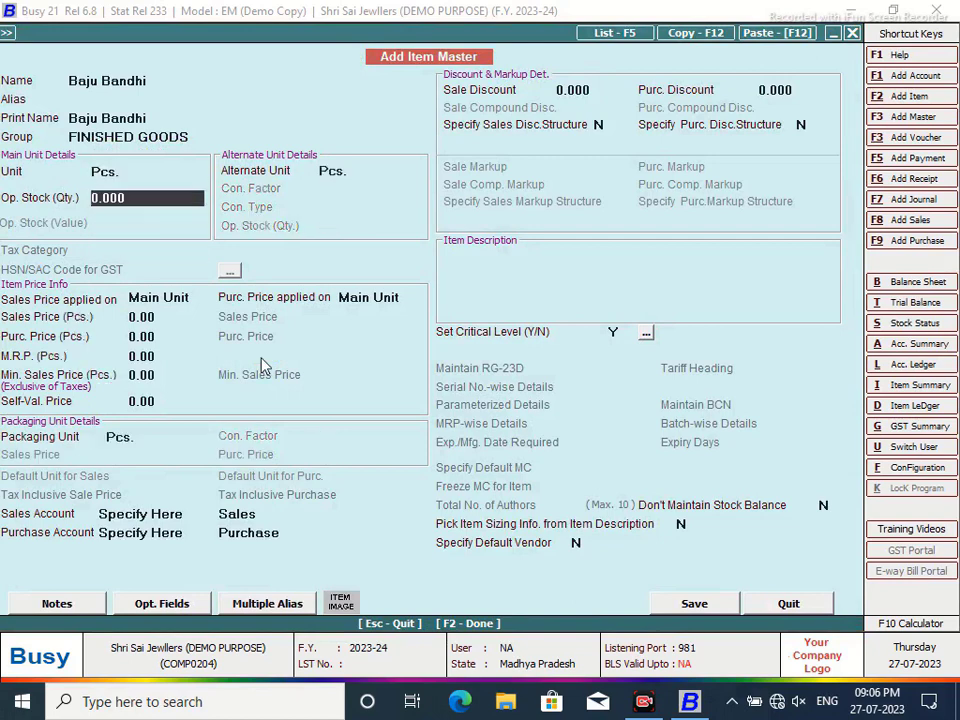
{"action": "key", "text": "Return"}
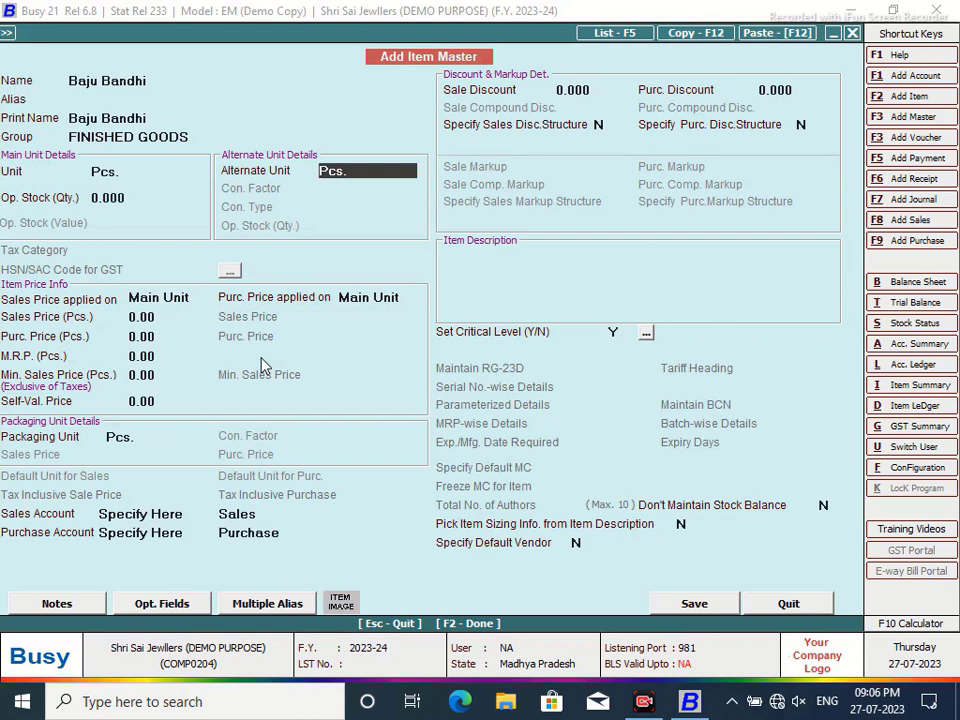
{"action": "type", "text": "G"}
{"action": "key", "text": "Return"}
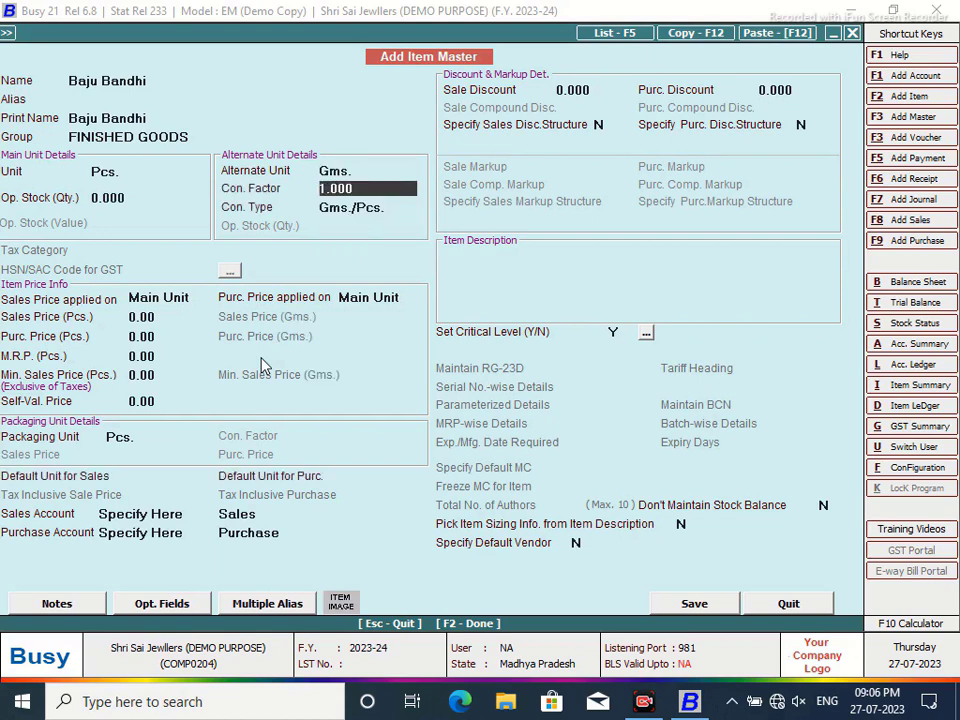
{"action": "type", "text": "4"}
{"action": "key", "text": "Return"}
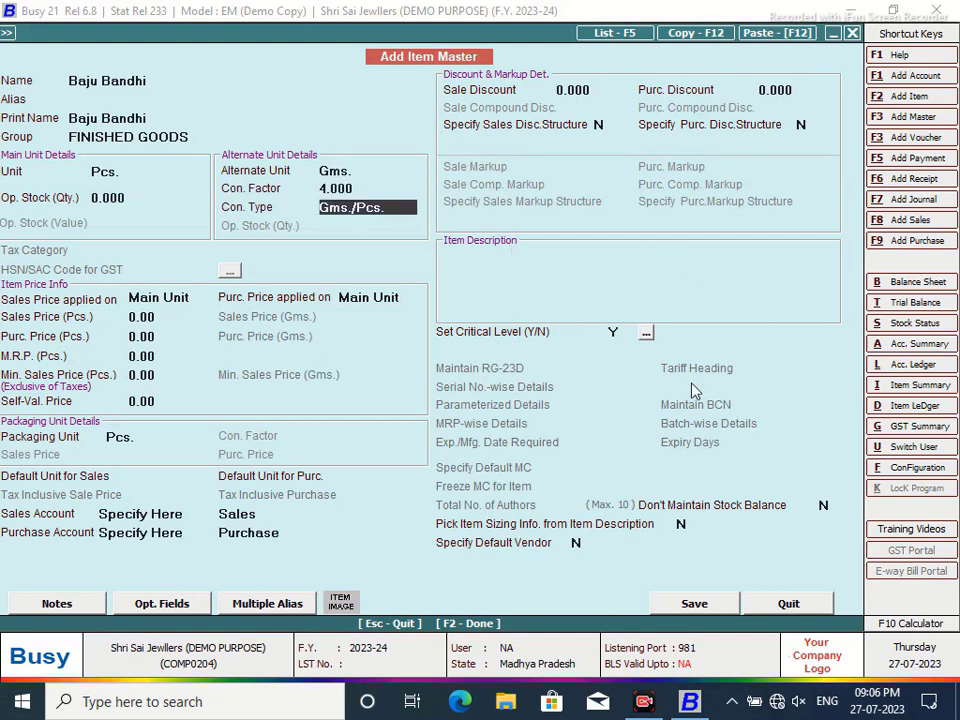
{"action": "left_click", "coordinate": [695, 604]}
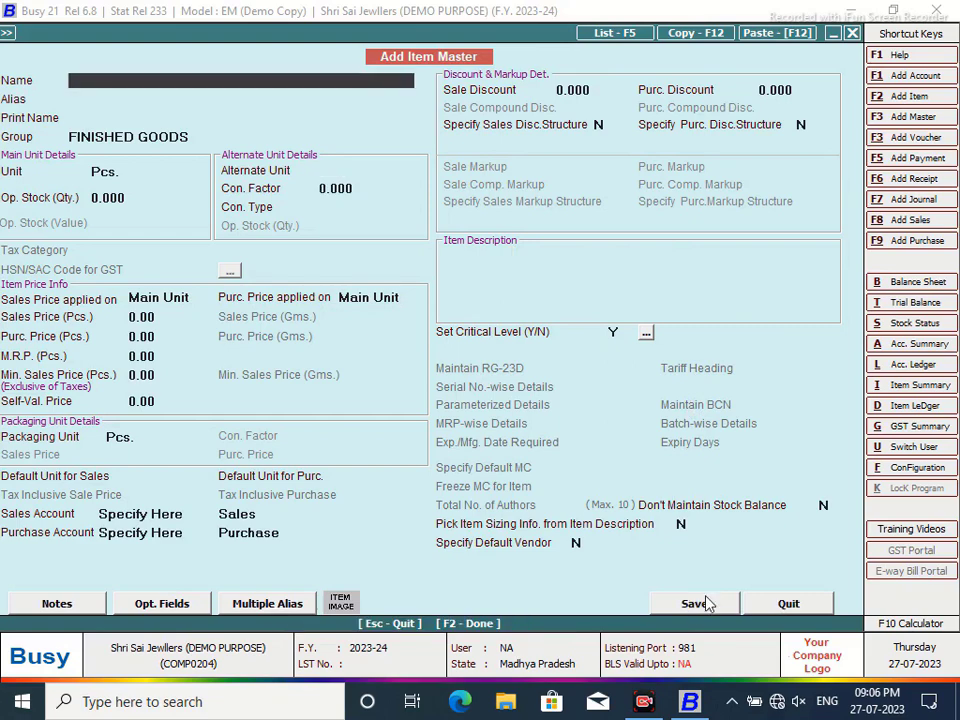
- Close the item form and open a new Material Issued to Party voucher dated 02-04-2023
{"action": "left_click", "coordinate": [789, 604]}
{"action": "left_click", "coordinate": [216, 33]}
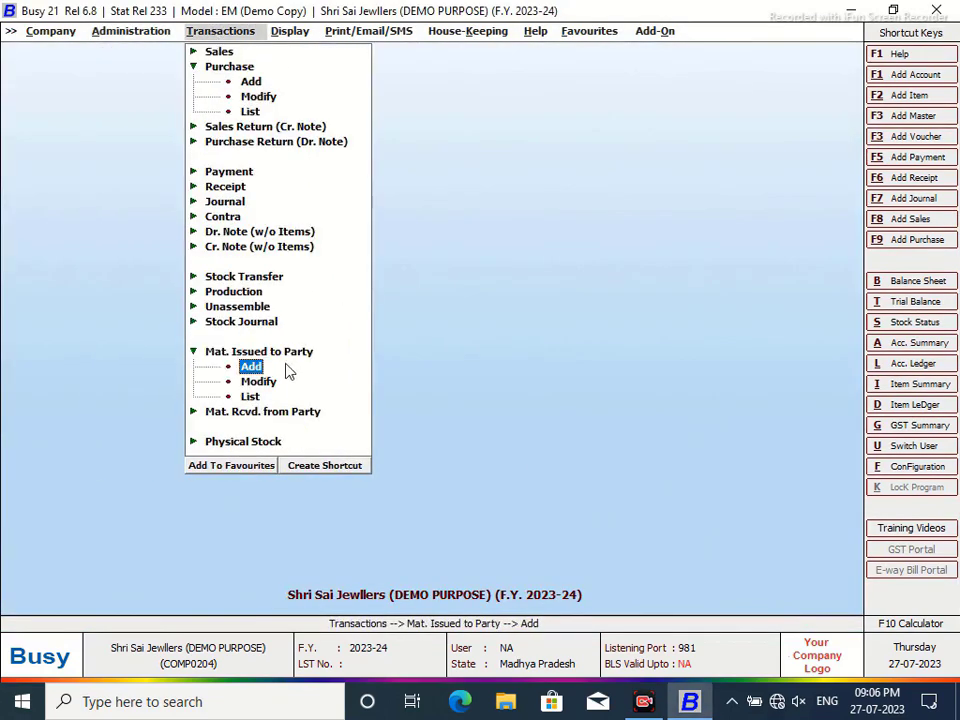
{"action": "left_click", "coordinate": [276, 412]}
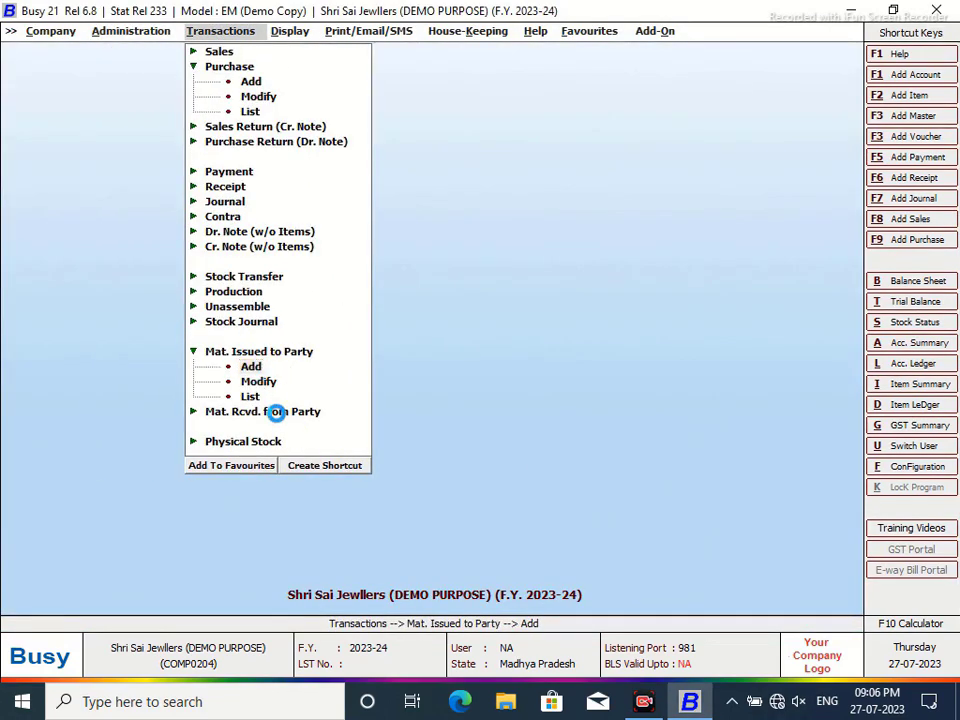
{"action": "key", "text": "Return"}
{"action": "key", "text": "Return"}
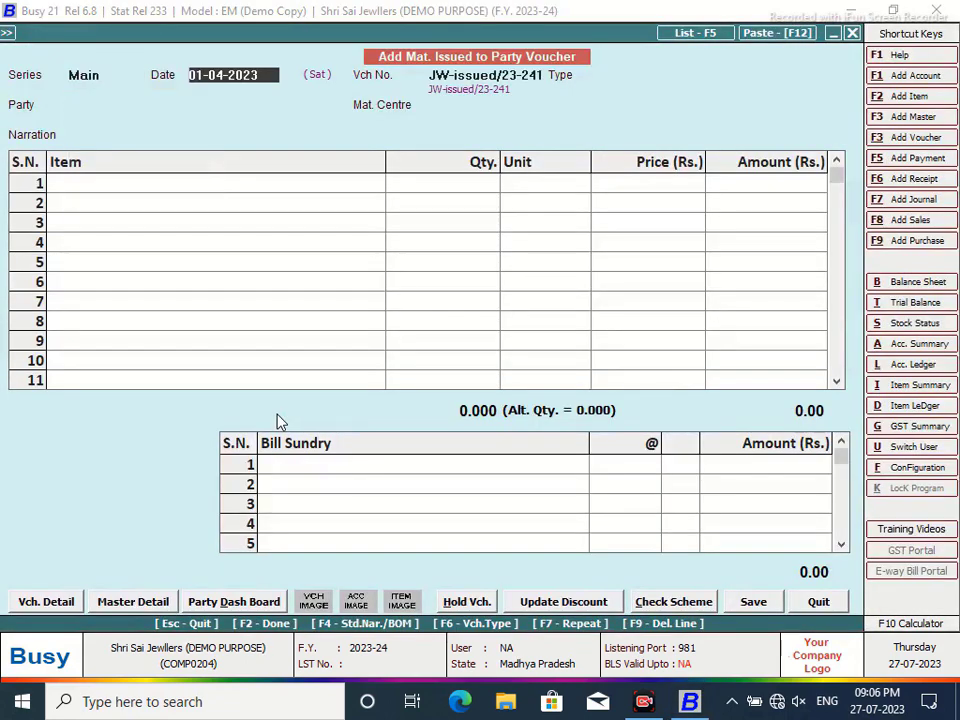
{"action": "type", "text": "2/4"}
{"action": "key", "text": "Return"}
{"action": "key", "text": "Return"}
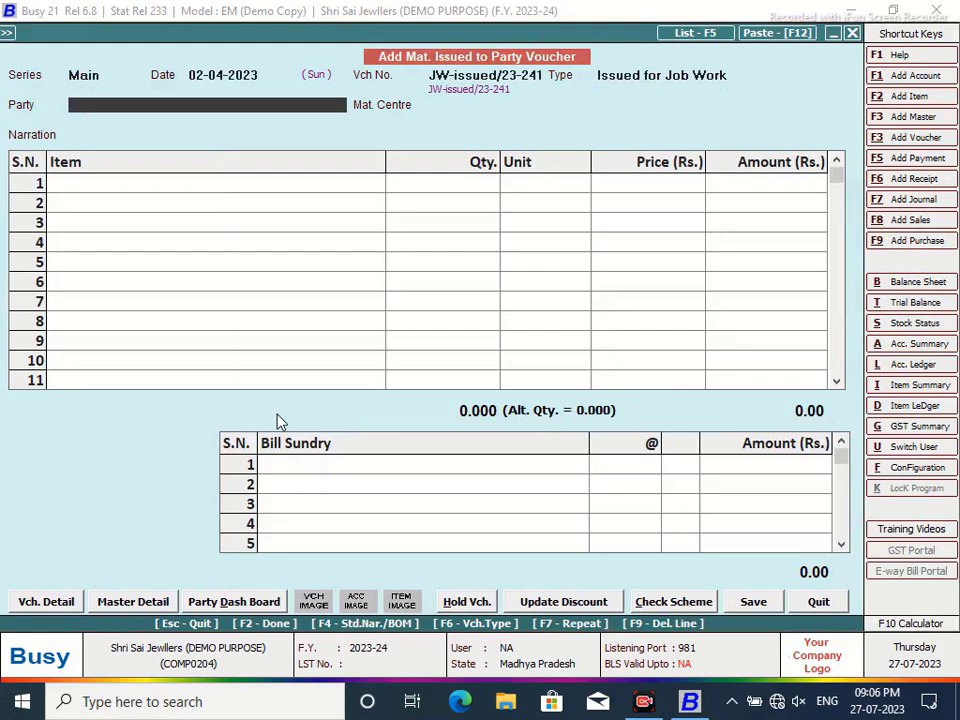
{"action": "key", "text": "alt+F1"}
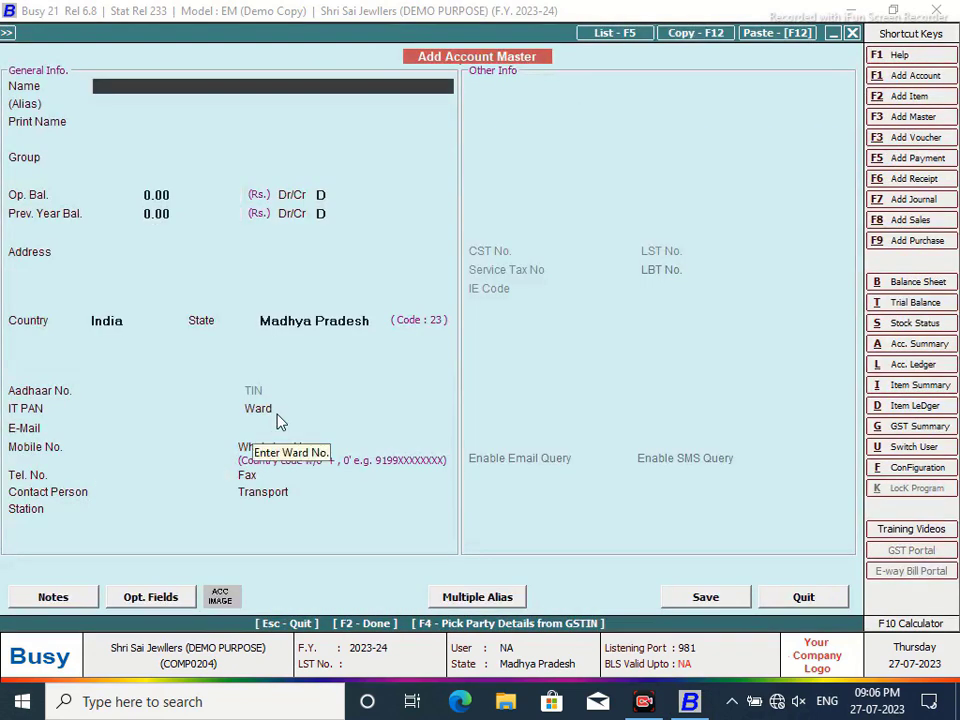
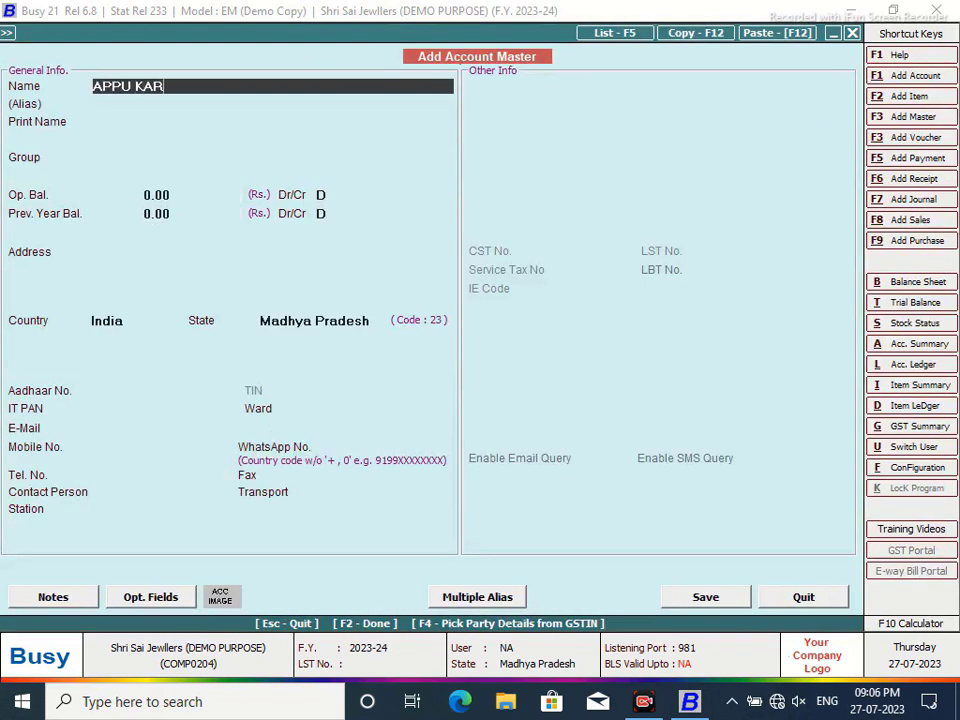
- Name the new job-worker party account and place it under Sundry Creditors
{"action": "key", "text": "Return"}
{"action": "key", "text": "Return"}
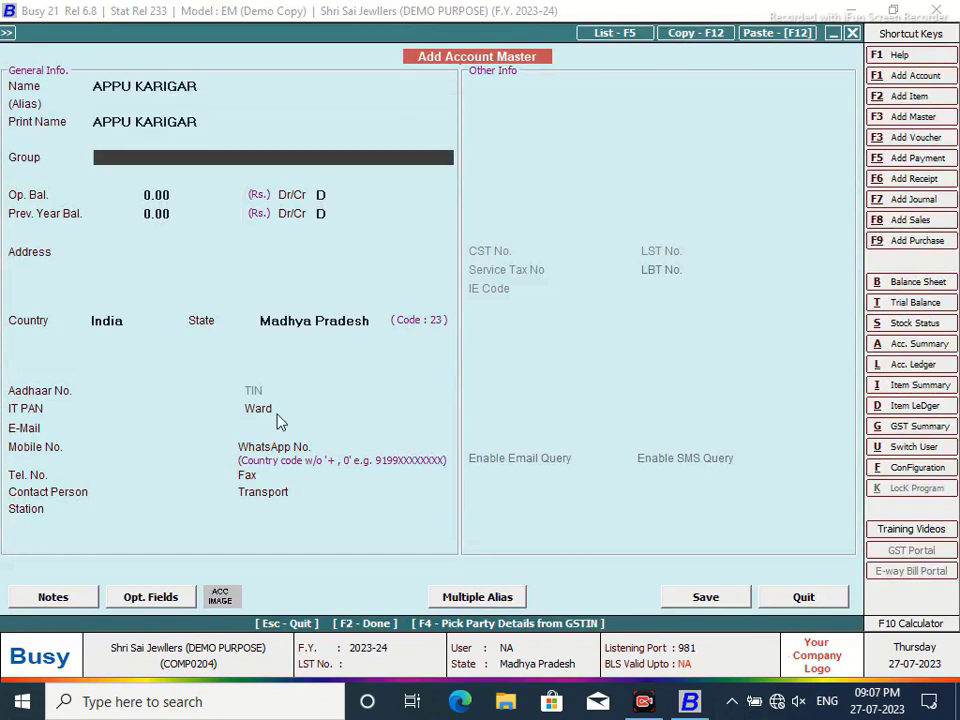
{"action": "type", "text": "SUN"}
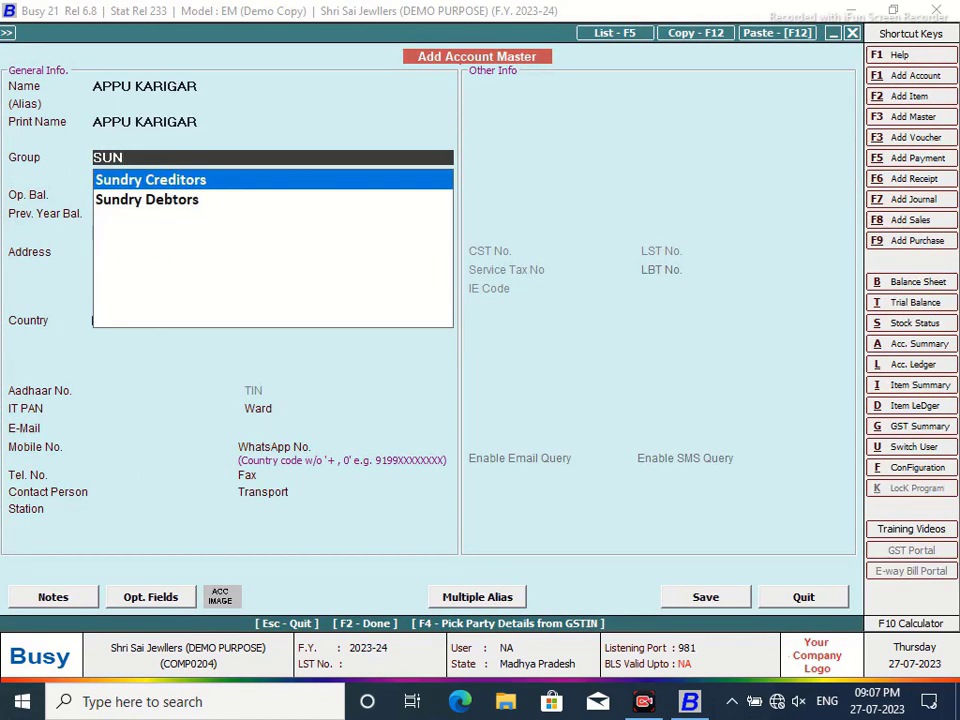
{"action": "key", "text": "Return"}
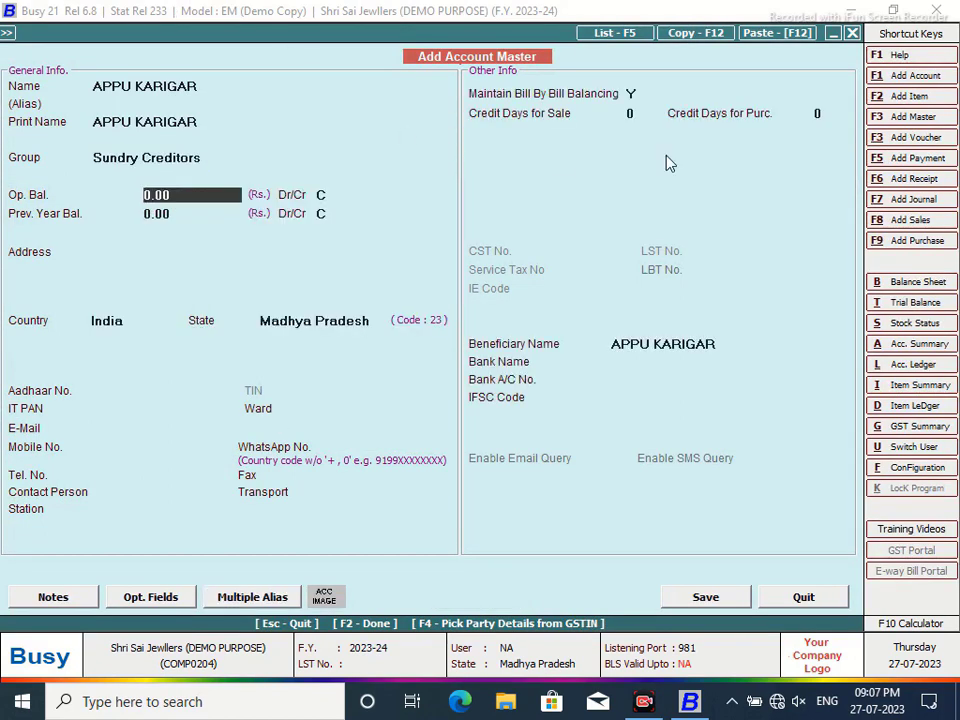
{"action": "left_click", "coordinate": [95, 408]}
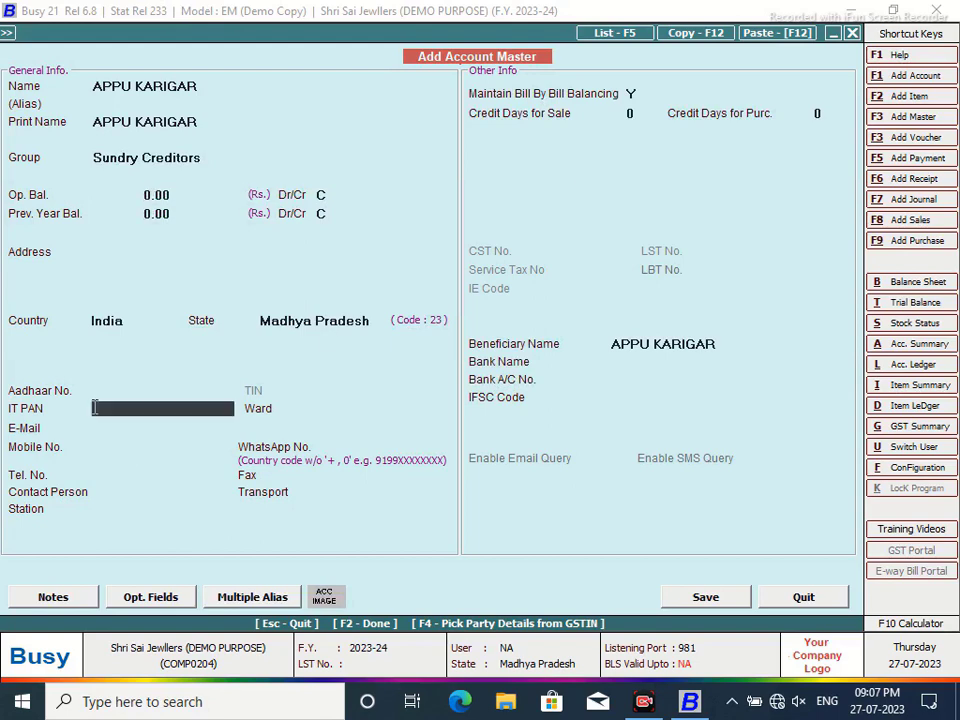
- Enter the party's three-line address, save the account, and accept Main Store as material centre
{"action": "left_click", "coordinate": [114, 254]}
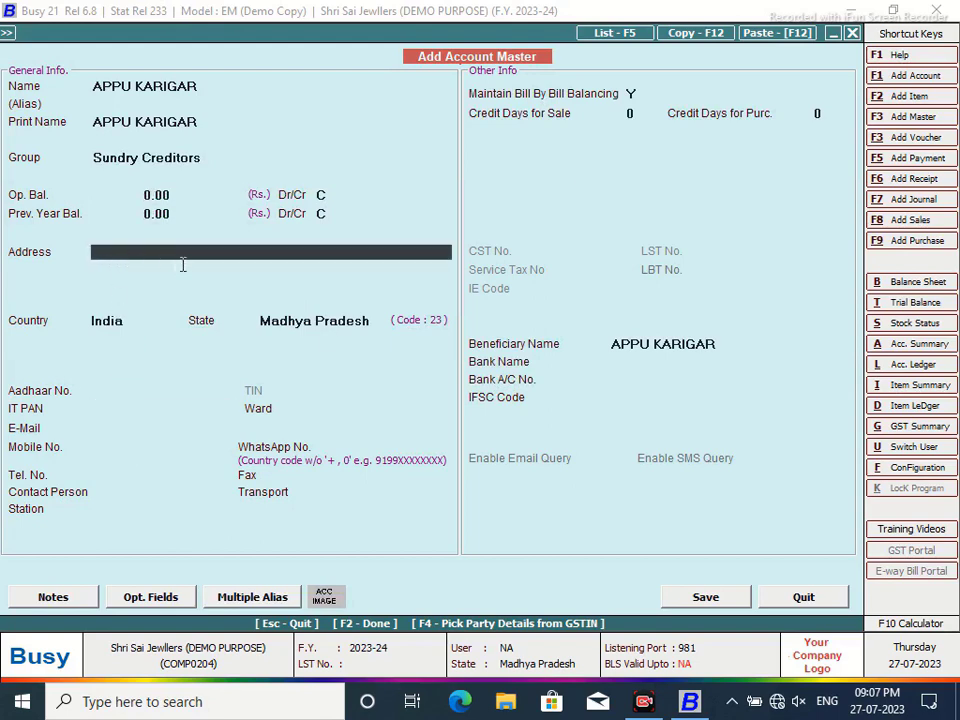
{"action": "type", "text": "SOME AD"}
{"action": "type", "text": "DRESS"}
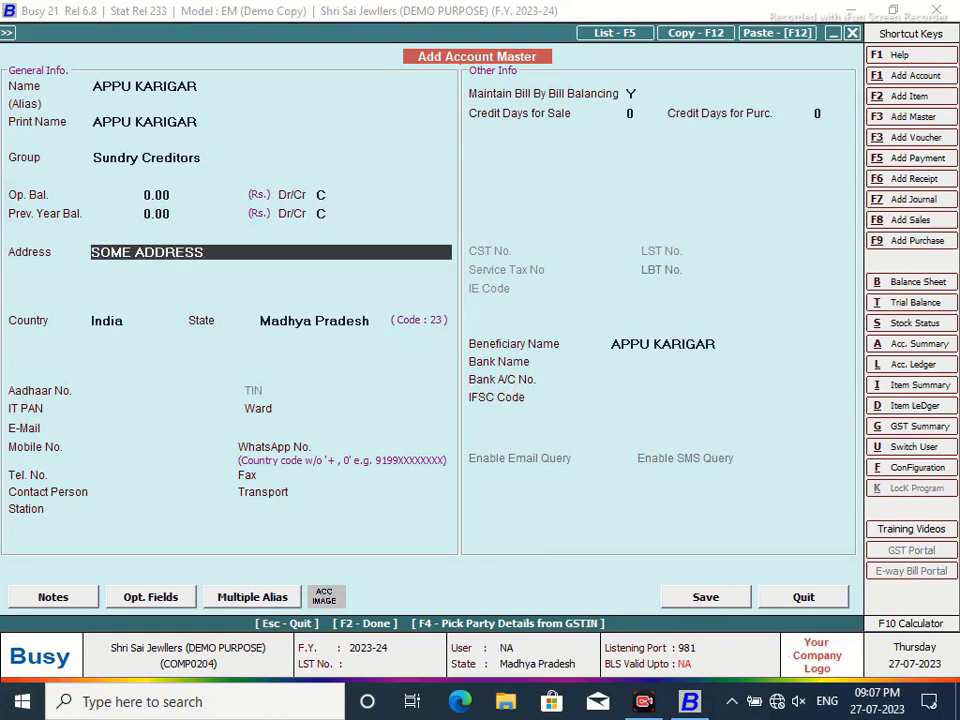
{"action": "key", "text": "Return"}
{"action": "type", "text": "MA"}
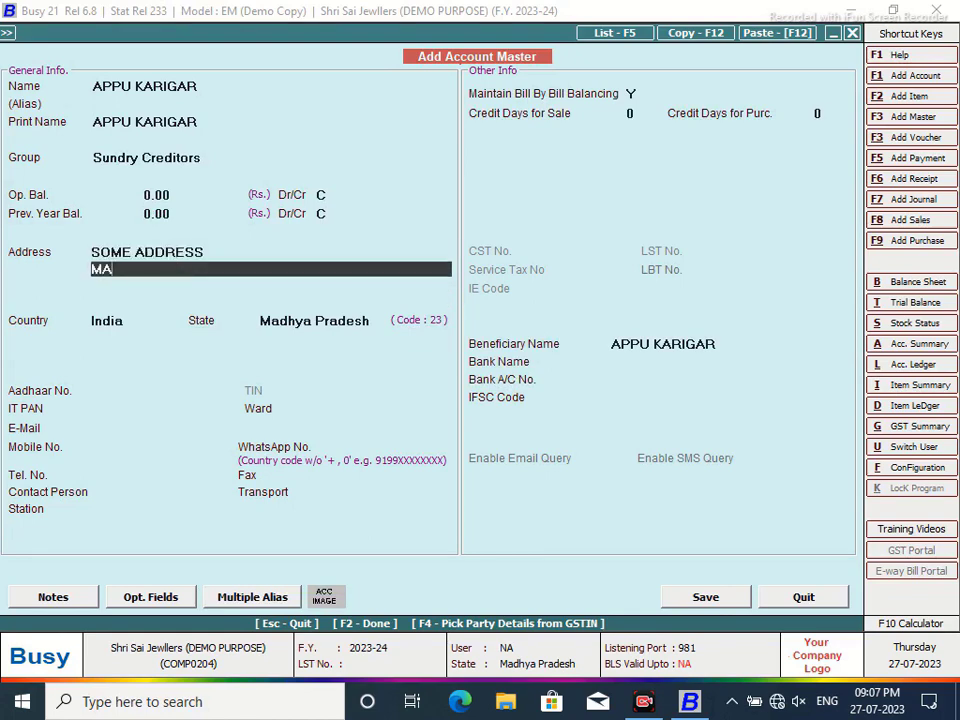
{"action": "type", "text": "DHYAPRAD"}
{"action": "key", "text": "BackSpace"}
{"action": "key", "text": "BackSpace"}
{"action": "key", "text": "BackSpace"}
{"action": "key", "text": "BackSpace"}
{"action": "key", "text": "BackSpace"}
{"action": "key", "text": "BackSpace"}
{"action": "key", "text": "BackSpace"}
{"action": "key", "text": "BackSpace"}
{"action": "key", "text": "BackSpace"}
{"action": "key", "text": "BackSpace"}
{"action": "type", "text": "Ujjain"}
{"action": "key", "text": "Return"}
{"action": "type", "text": "Madh"}
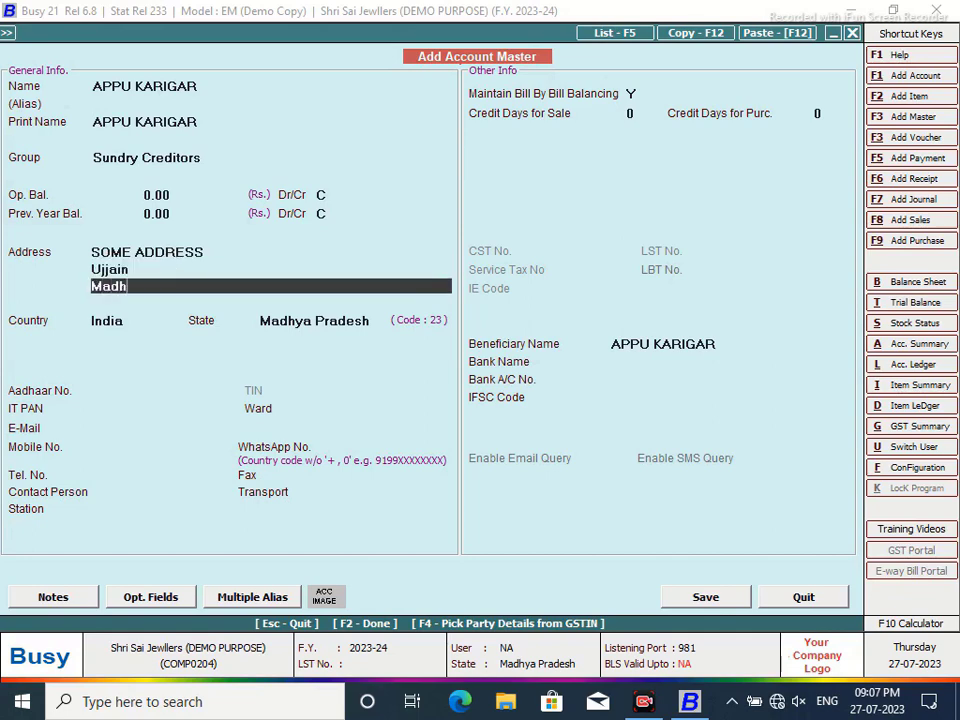
{"action": "type", "text": "ya Pradesh\\"}
{"action": "key", "text": "Return"}
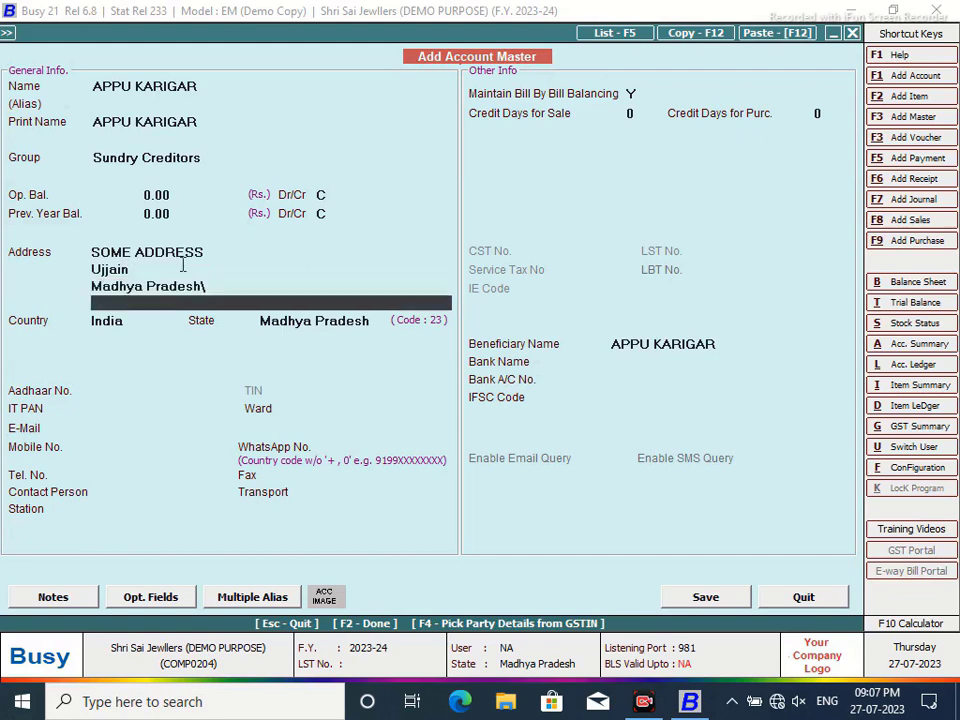
{"action": "left_click", "coordinate": [235, 289]}
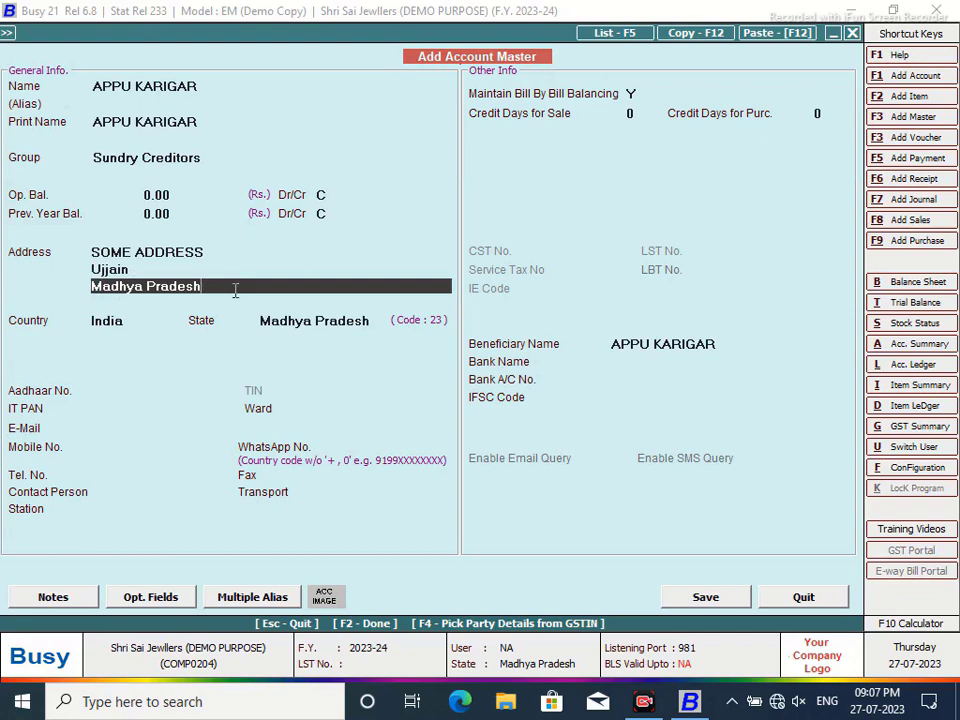
{"action": "key", "text": "Return"}
{"action": "left_click", "coordinate": [706, 598]}
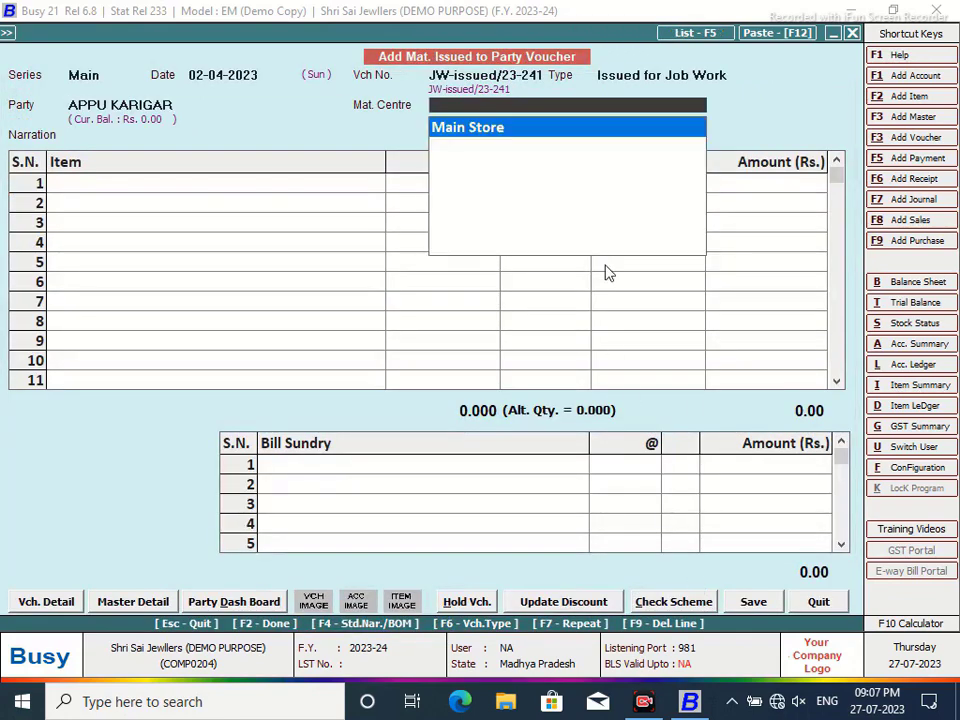
{"action": "key", "text": "Return"}
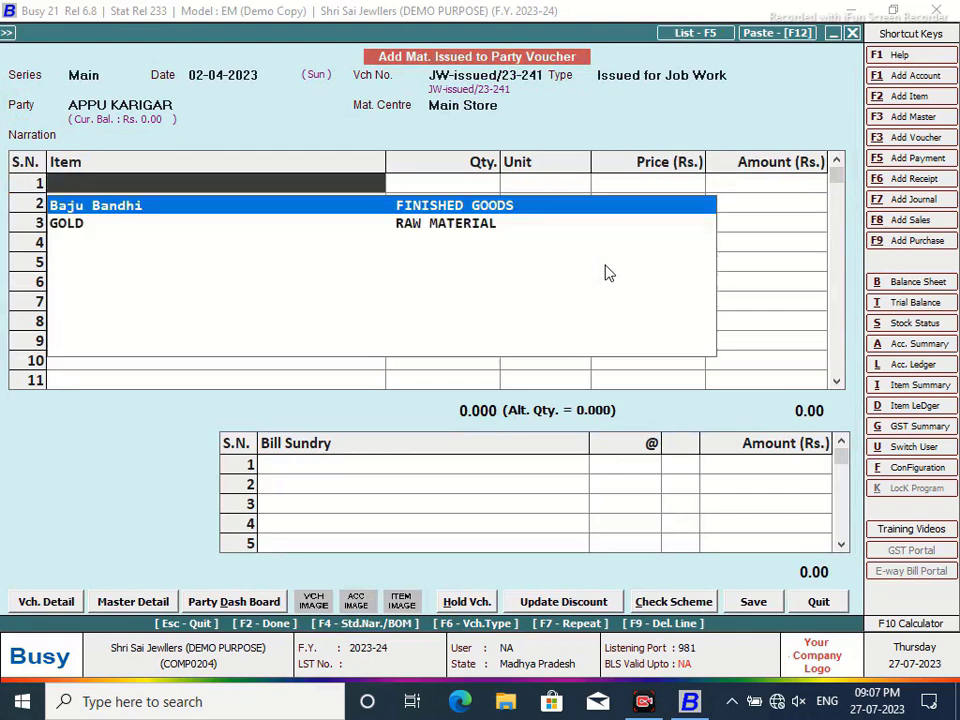
- Add GOLD 9.126 Gms as the issued material and save the material issue details
{"action": "key", "text": "Down"}
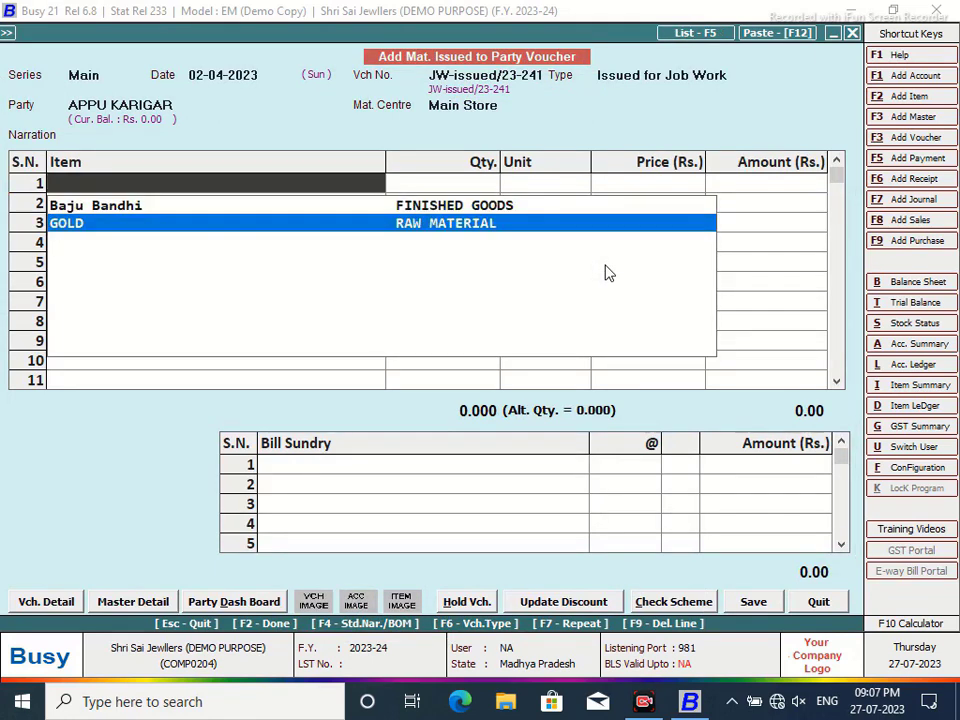
{"action": "key", "text": "Return"}
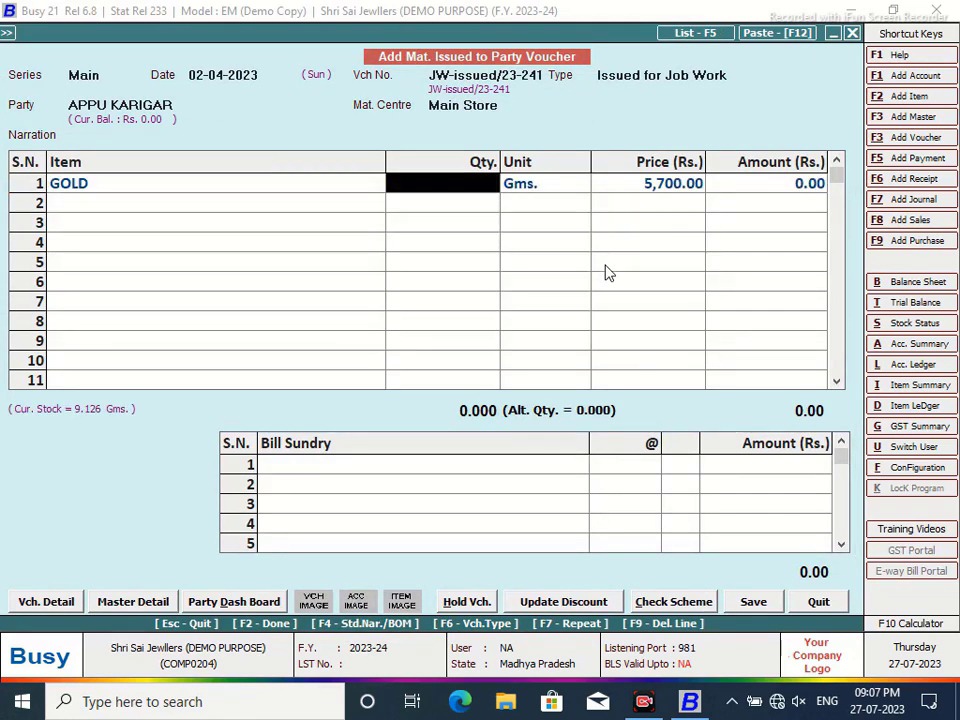
{"action": "type", "text": "9.126"}
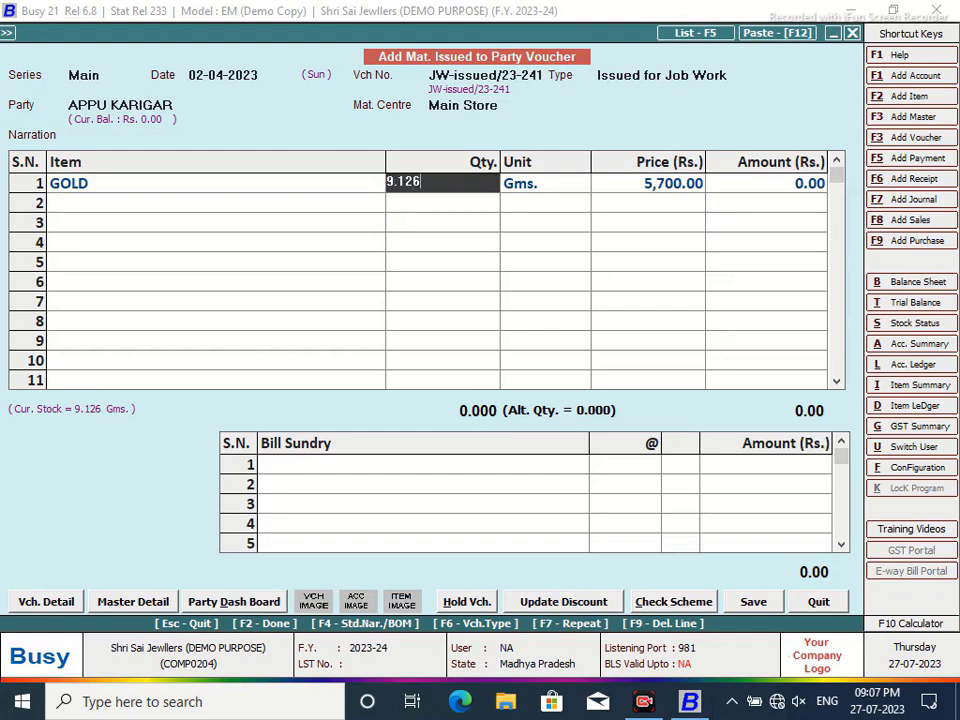
{"action": "key", "text": "Return"}
{"action": "key", "text": "Return"}
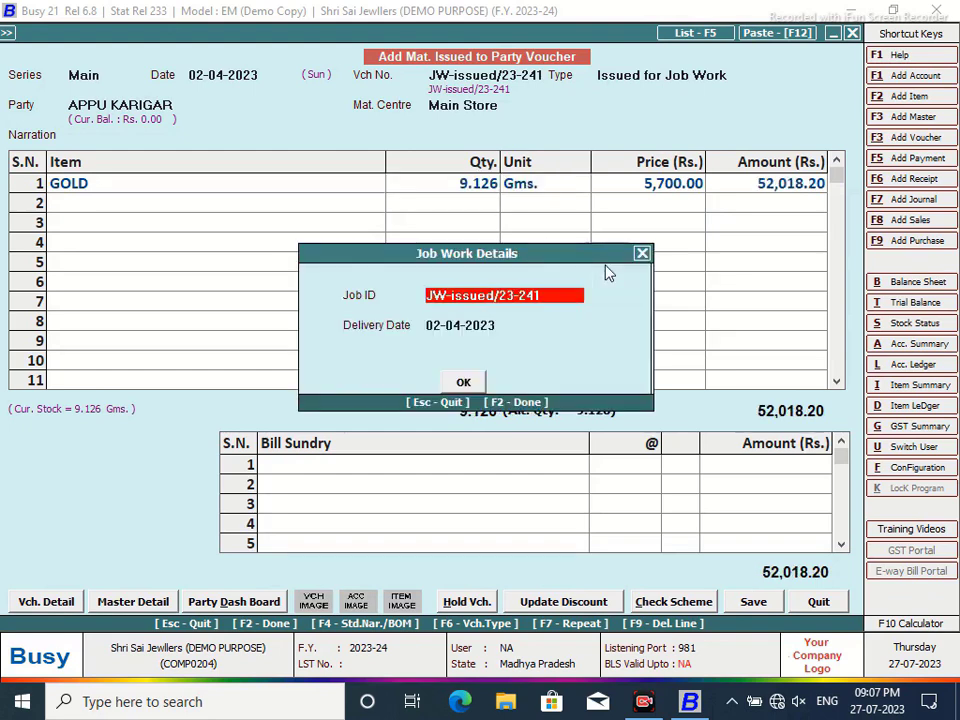
{"action": "key", "text": "Return"}
{"action": "key", "text": "Return"}
{"action": "key", "text": "Return"}
{"action": "key", "text": "Return"}
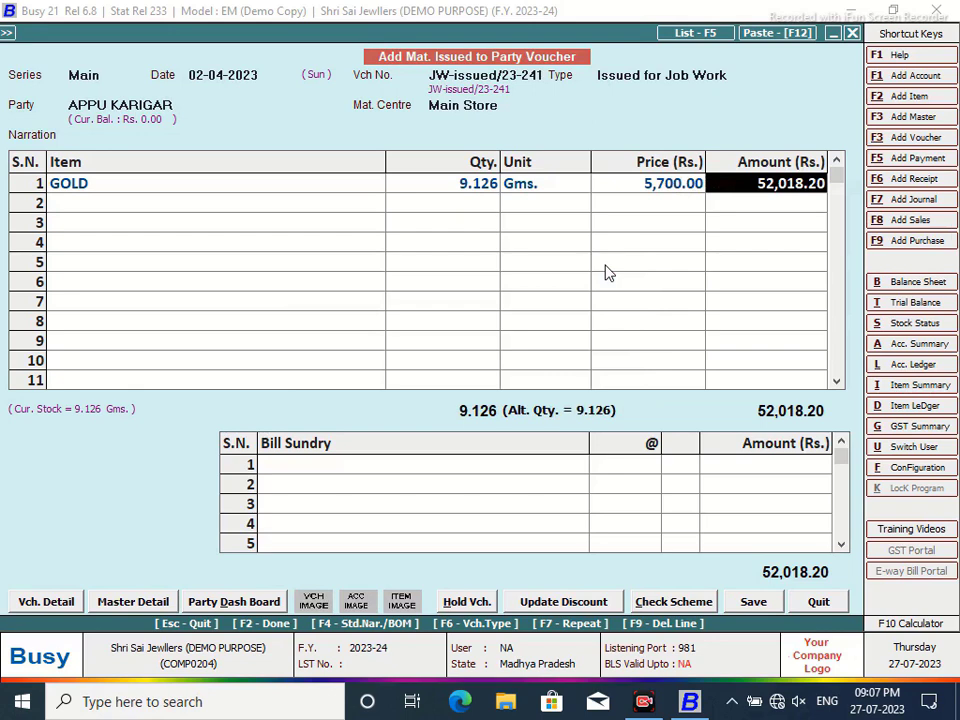
{"action": "left_click", "coordinate": [745, 601]}
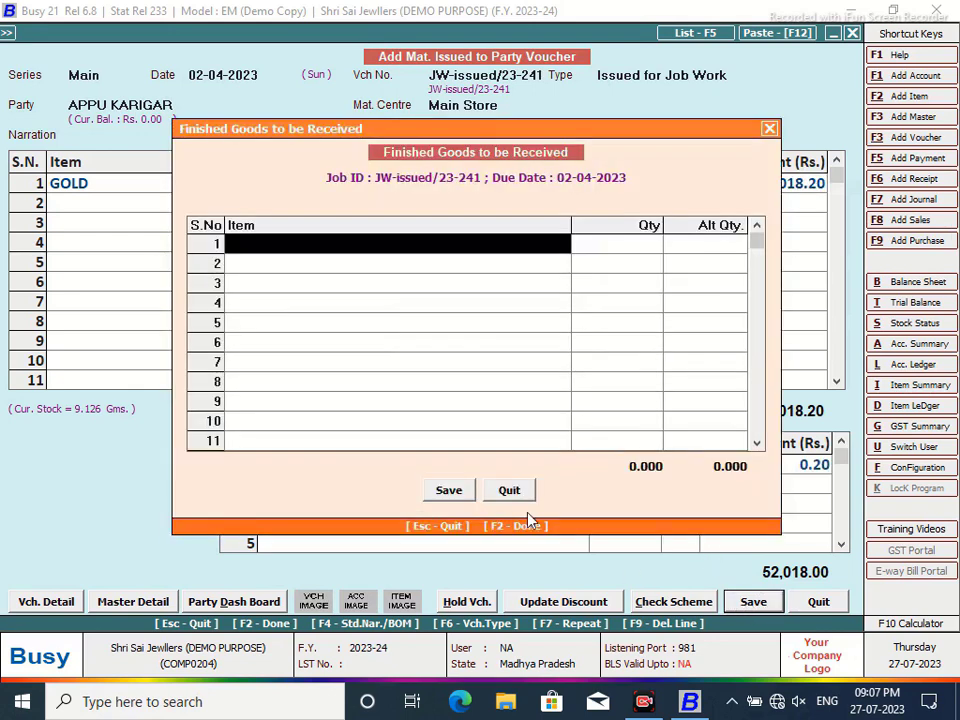
- Enter 2 Baju Bandhi as the finished goods to be received and save the voucher
{"action": "key", "text": "Return"}
{"action": "key", "text": "Return"}
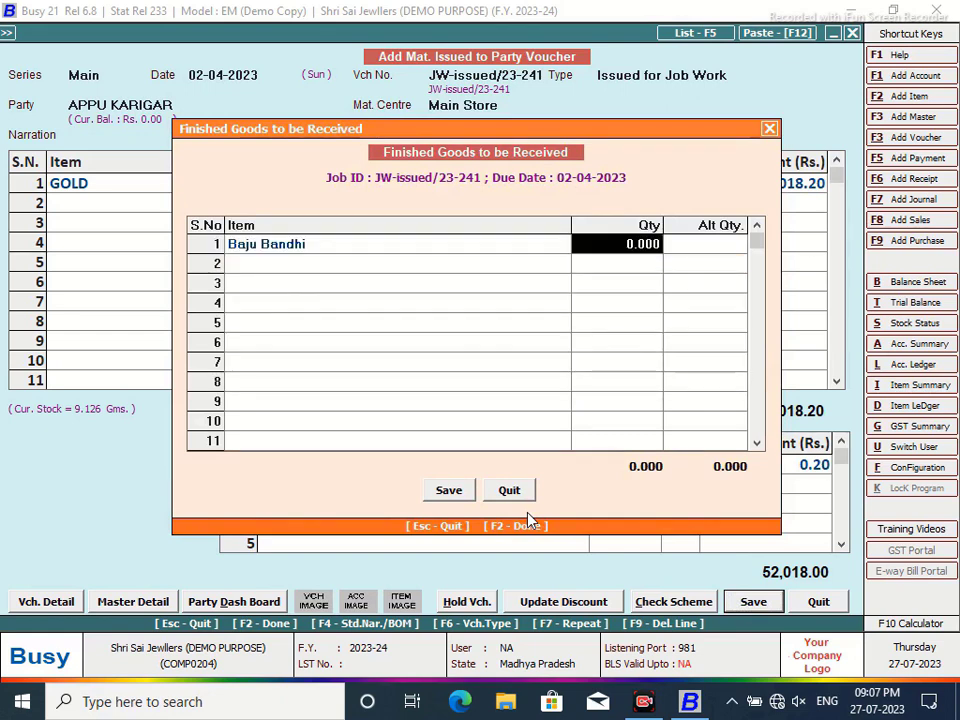
{"action": "type", "text": "2"}
{"action": "key", "text": "Return"}
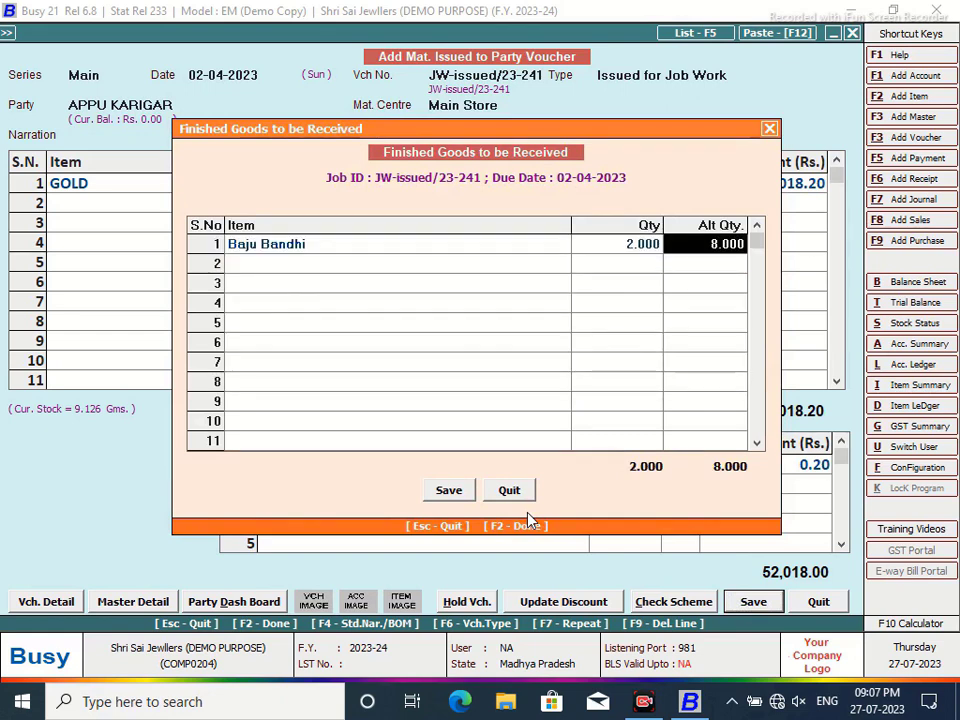
{"action": "left_click", "coordinate": [450, 496]}
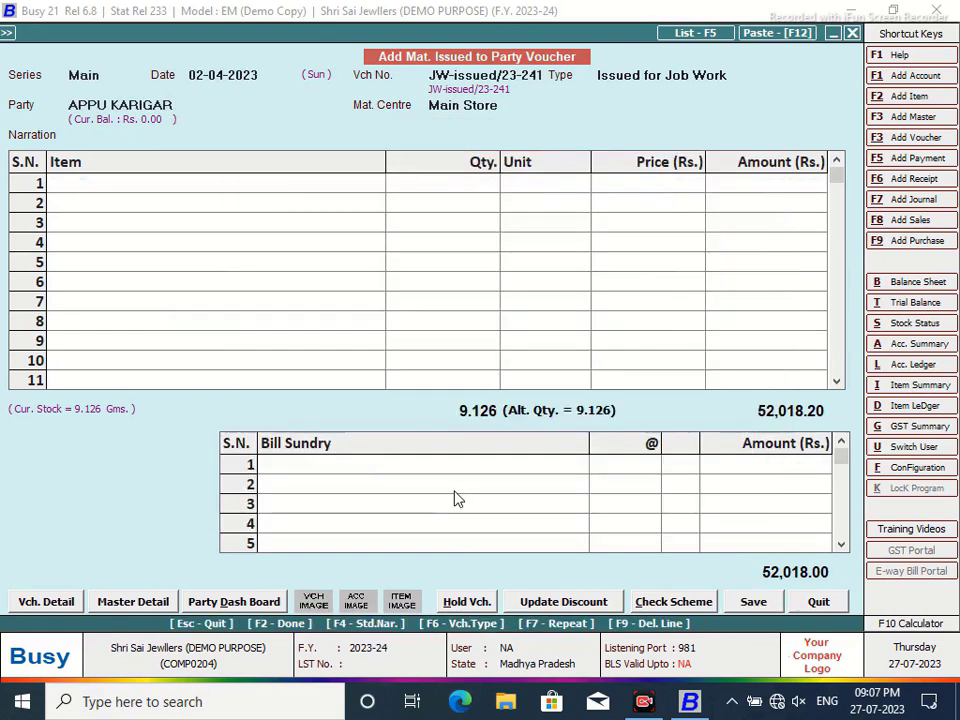
- Leave the blank voucher and open JW-issued/23-241 from the Main series for modification
{"action": "left_click", "coordinate": [817, 600]}
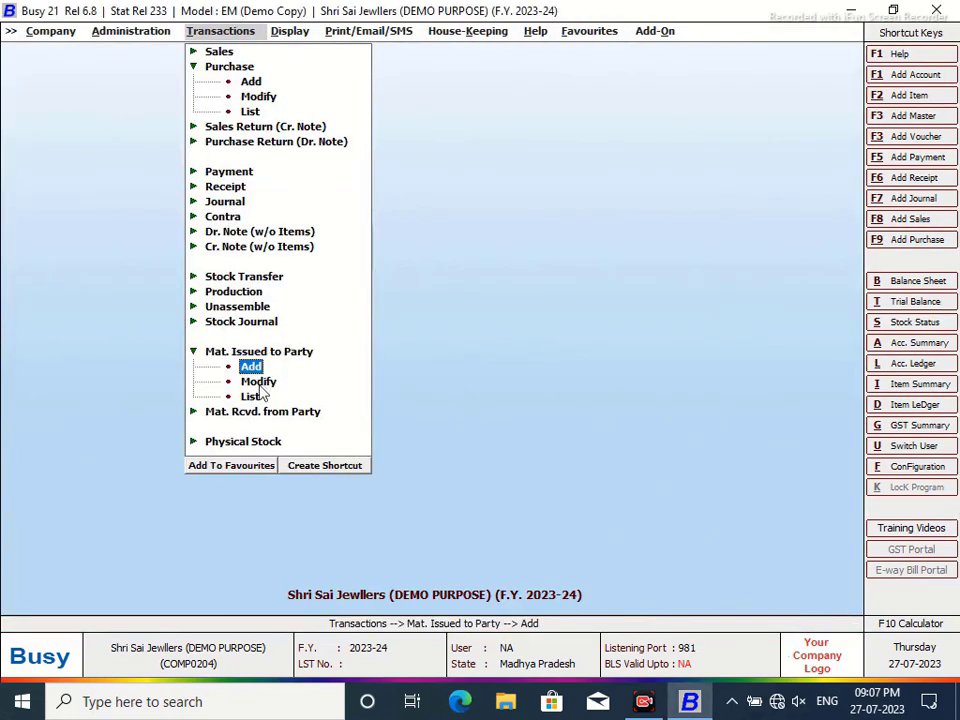
{"action": "left_click", "coordinate": [258, 382]}
{"action": "left_click", "coordinate": [184, 120]}
{"action": "left_click", "coordinate": [172, 196]}
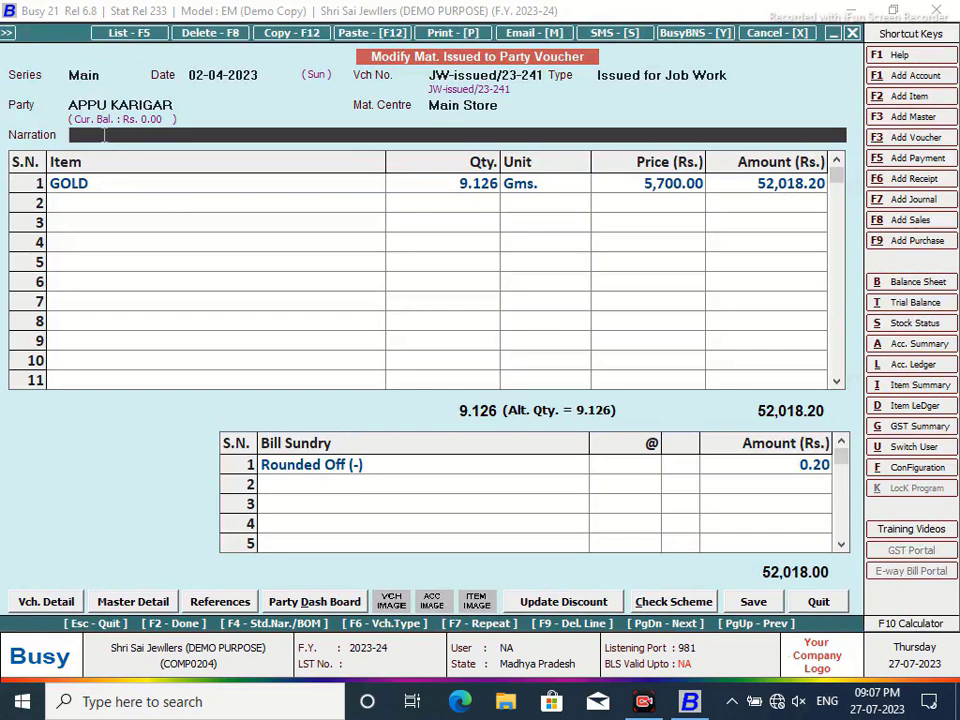
- Change the narration to 'As per Sample Photo/Material' and save the voucher
{"action": "type", "text": "As per Sample Issue"}
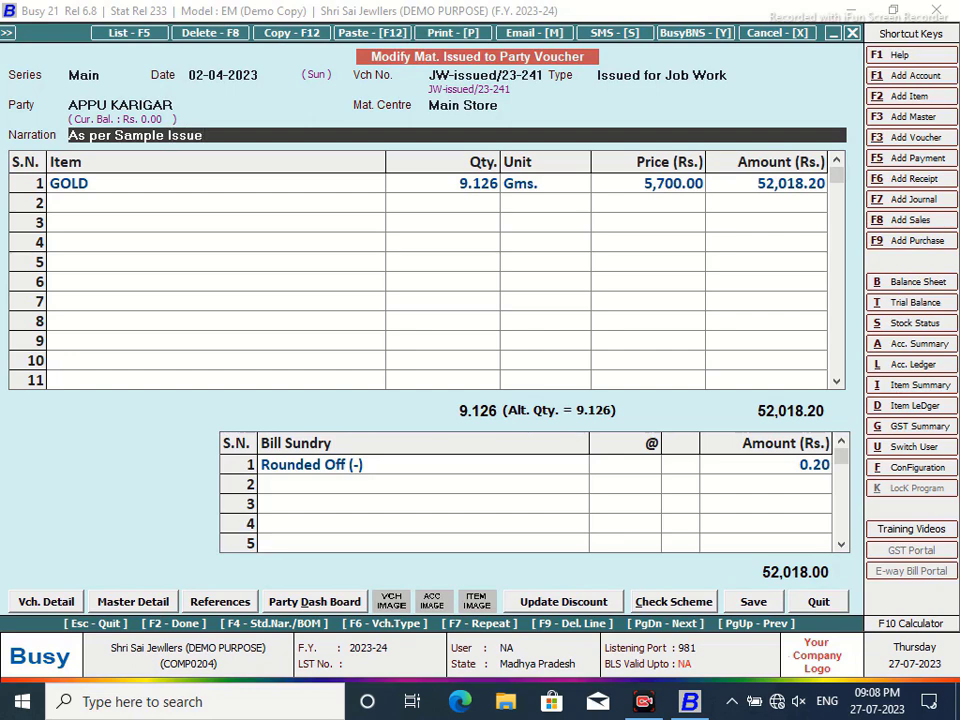
{"action": "key", "text": "BackSpace"}
{"action": "key", "text": "BackSpace"}
{"action": "key", "text": "BackSpace"}
{"action": "type", "text": "Photo/Material"}
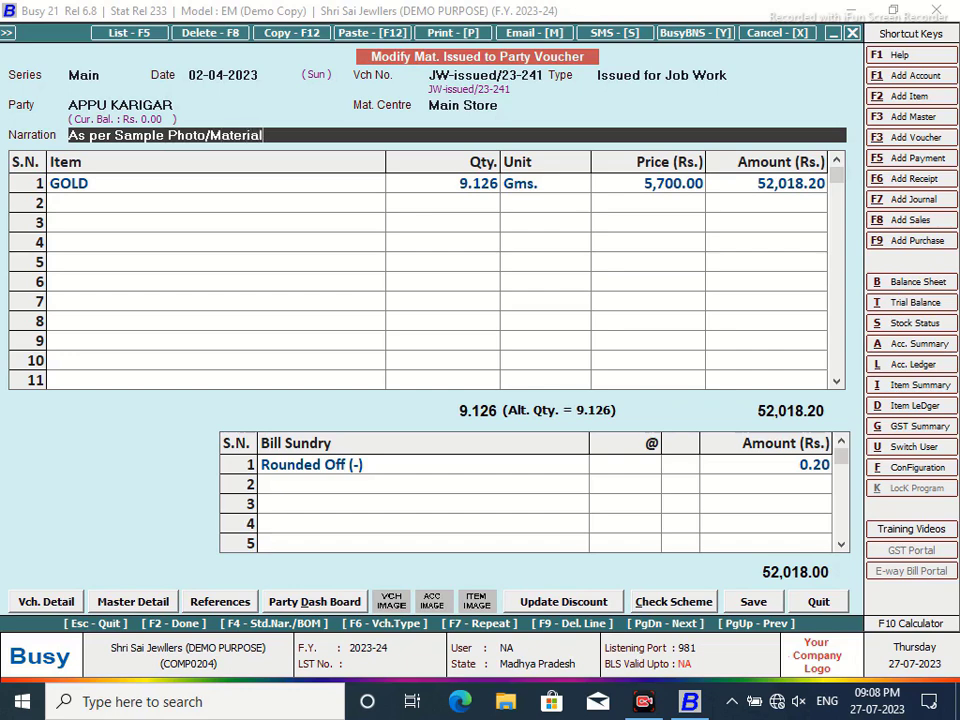
{"action": "left_click", "coordinate": [751, 602]}
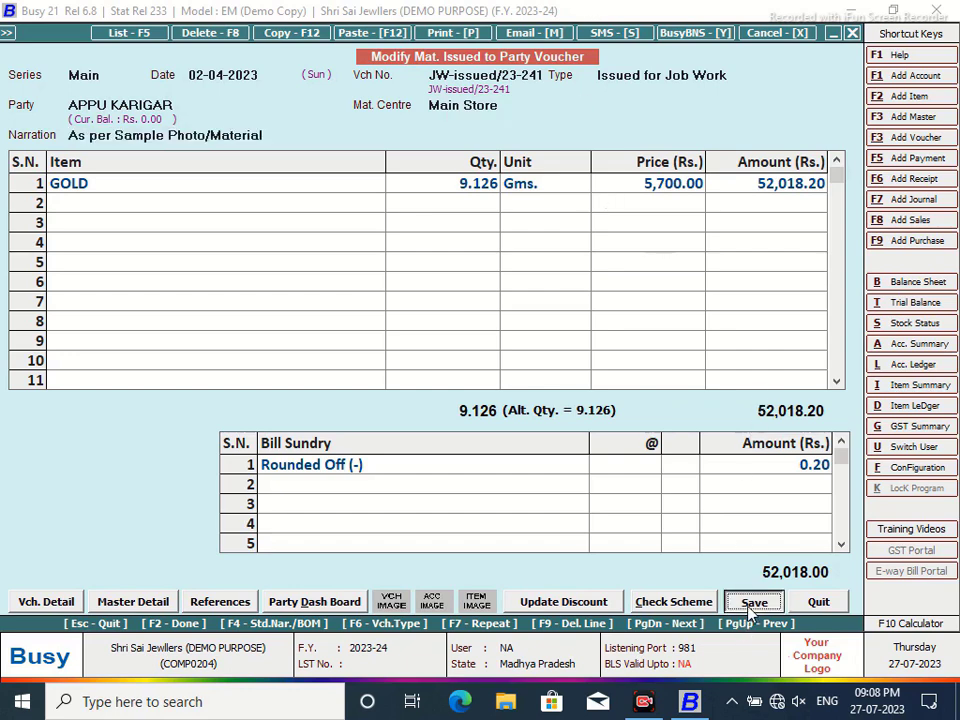
{"action": "left_click", "coordinate": [449, 490]}
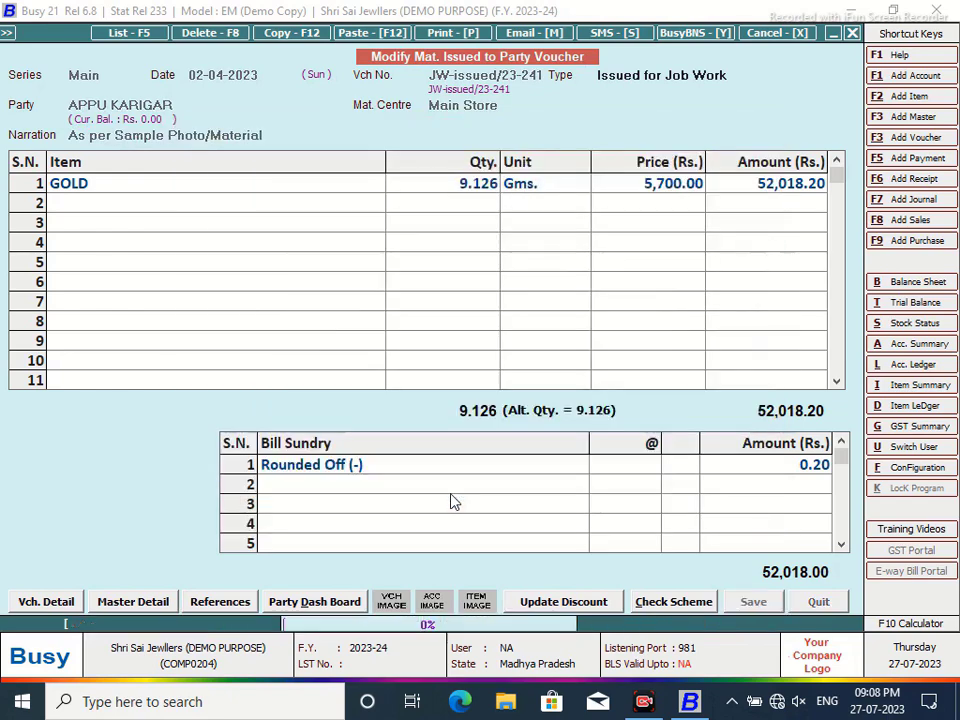
{"action": "key", "text": "Escape"}
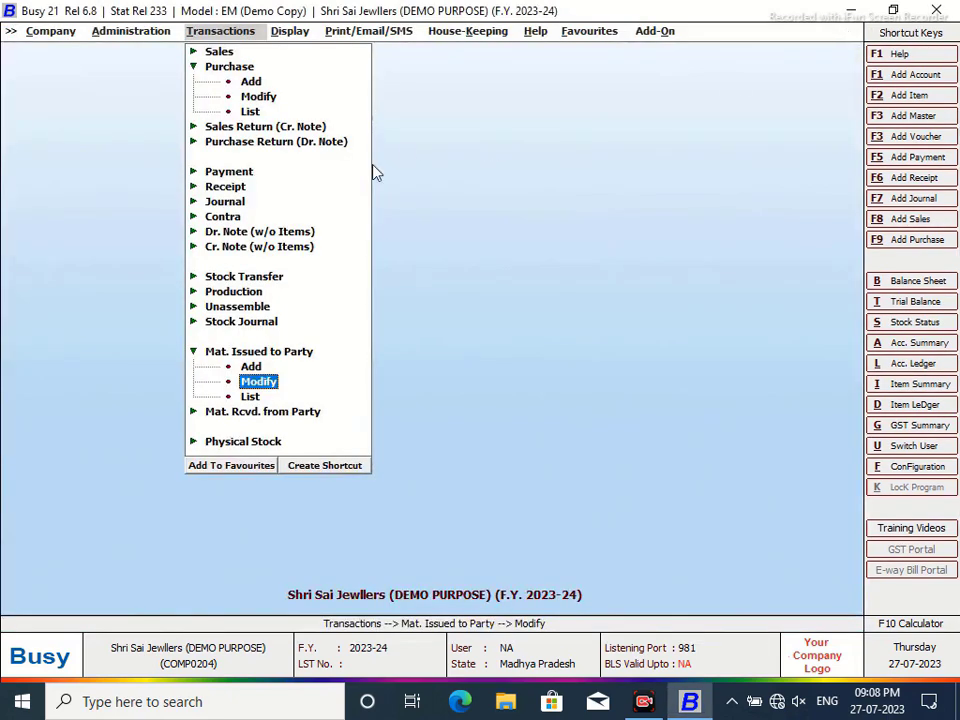
{"action": "left_click", "coordinate": [251, 418]}
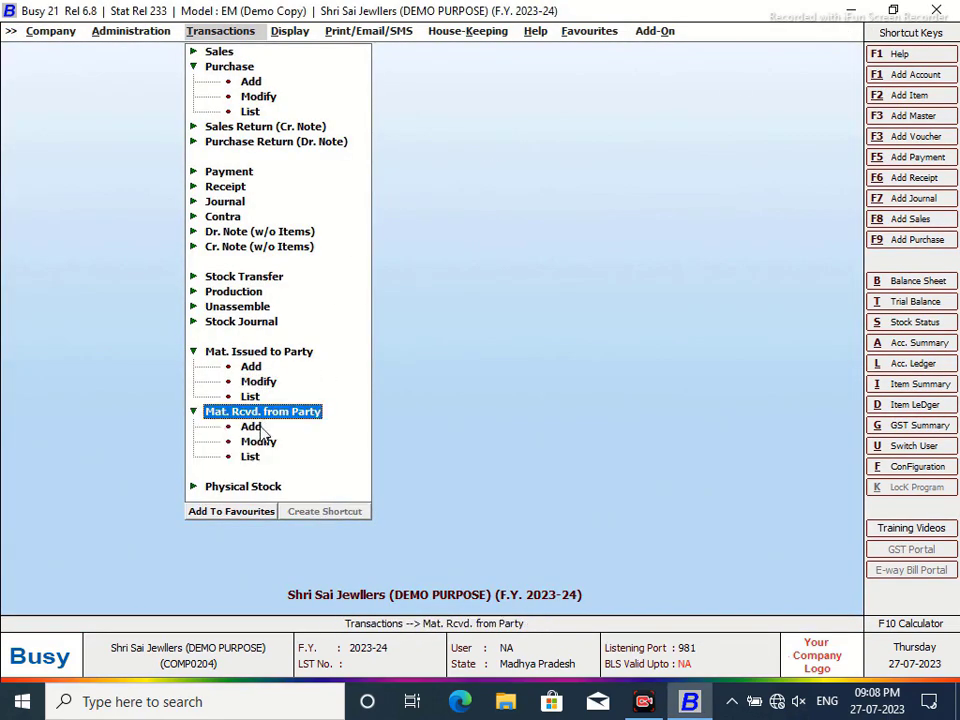
- Start a receipt voucher dated 03-04-2023, received after job work, from the job-work party at Main Store
{"action": "left_click", "coordinate": [252, 427]}
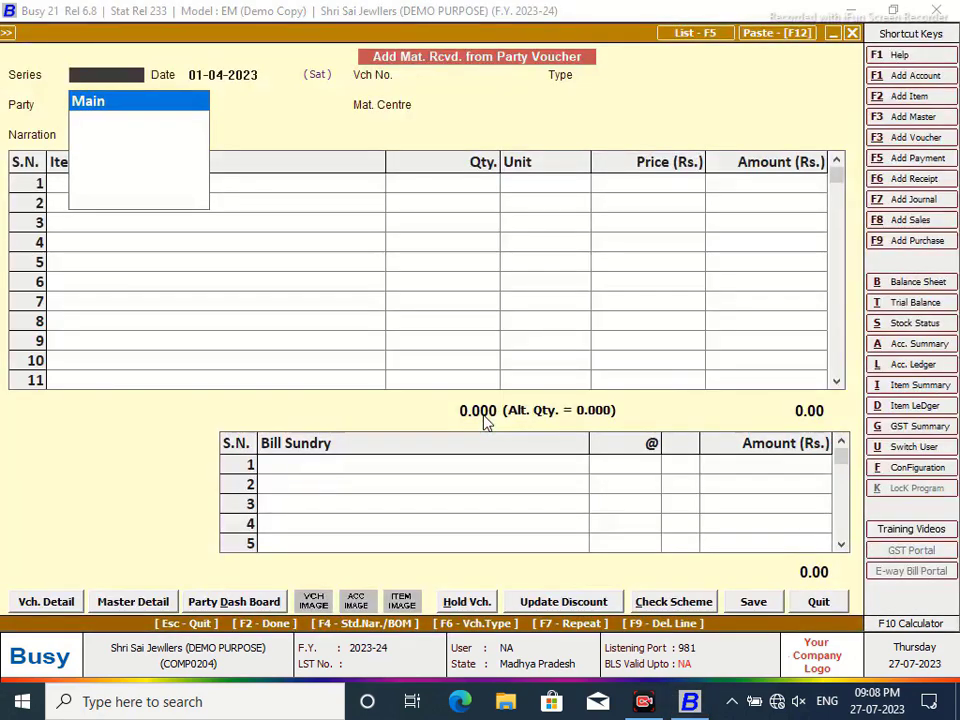
{"action": "key", "text": "Return"}
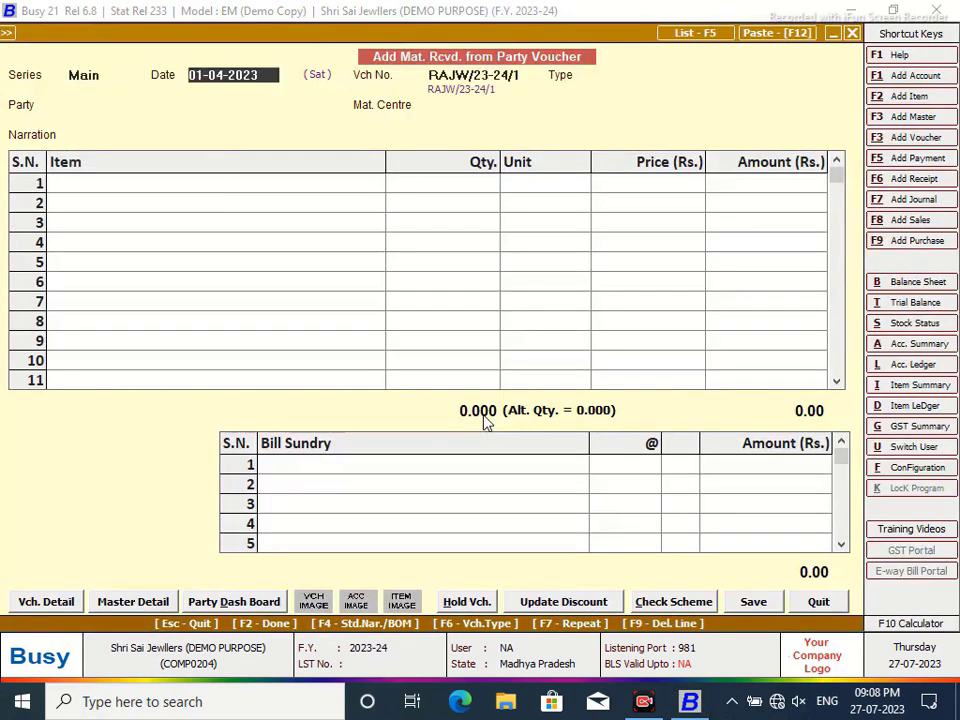
{"action": "type", "text": "3/4"}
{"action": "key", "text": "Return"}
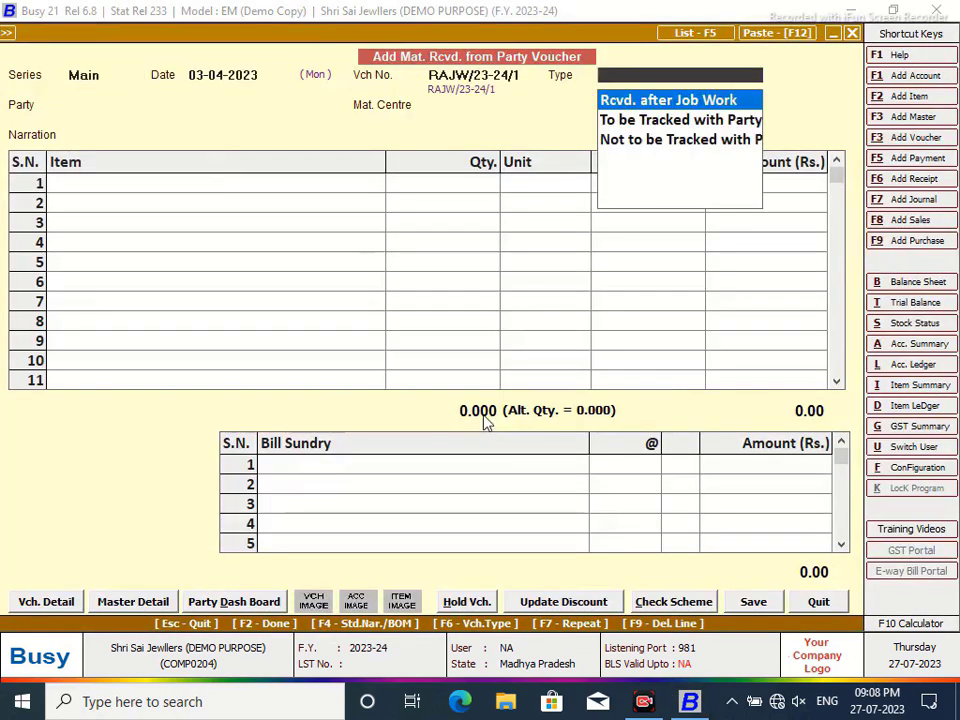
{"action": "key", "text": "Return"}
{"action": "type", "text": "a"}
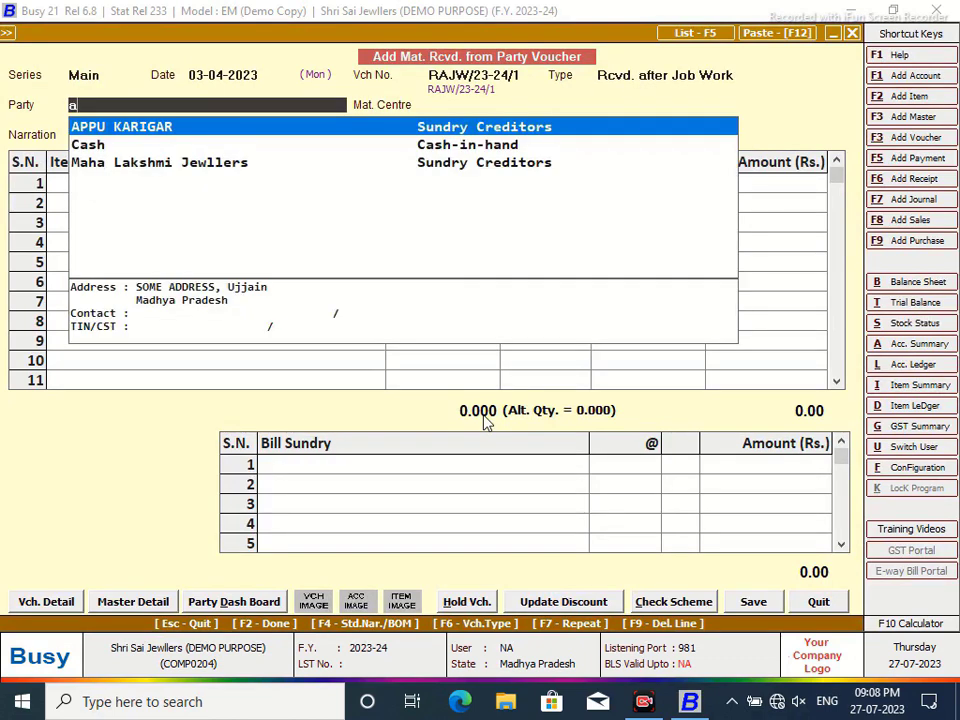
{"action": "key", "text": "Return"}
{"action": "key", "text": "Return"}
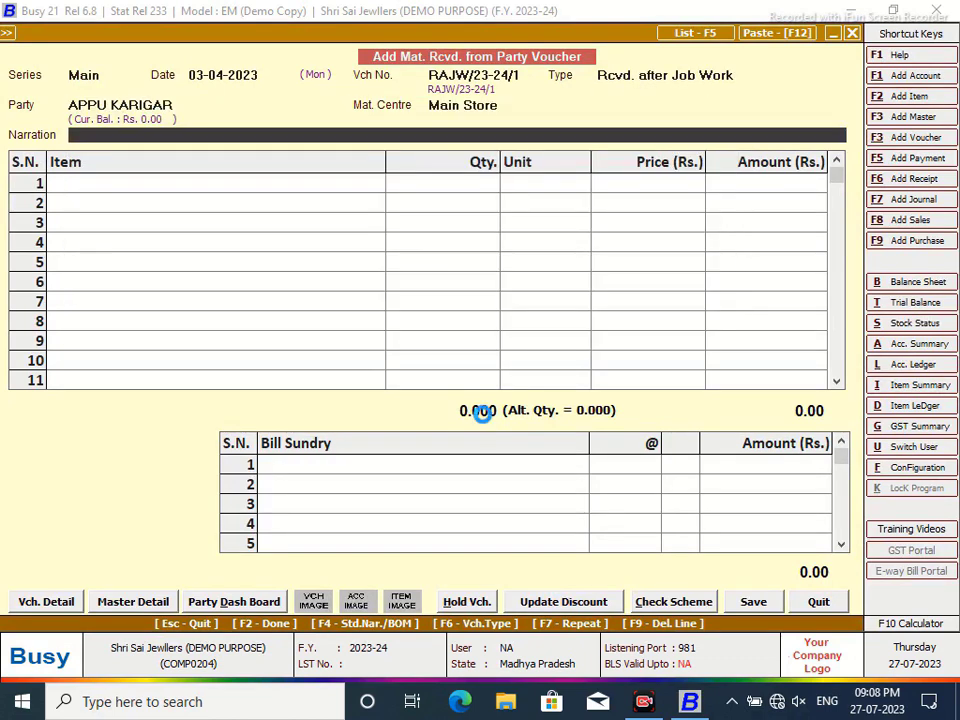
{"action": "key", "text": "Return"}
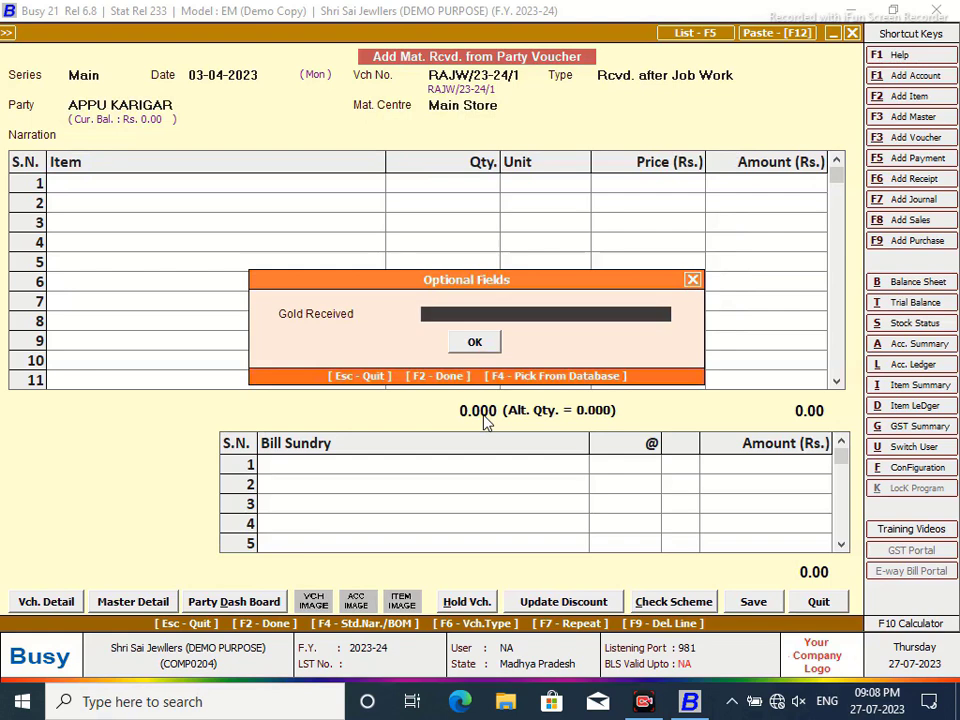
- Note 9.126 gold received and add Baju Bandhi with quantity 2 pieces
{"action": "type", "text": "9.126"}
{"action": "key", "text": "Return"}
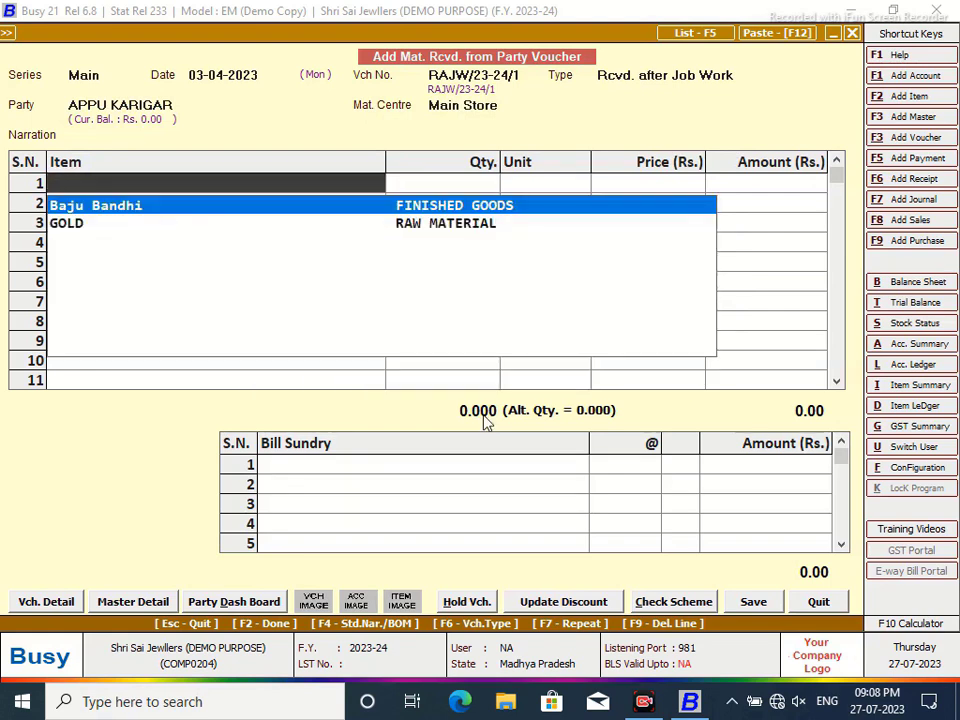
{"action": "key", "text": "Return"}
{"action": "type", "text": "2"}
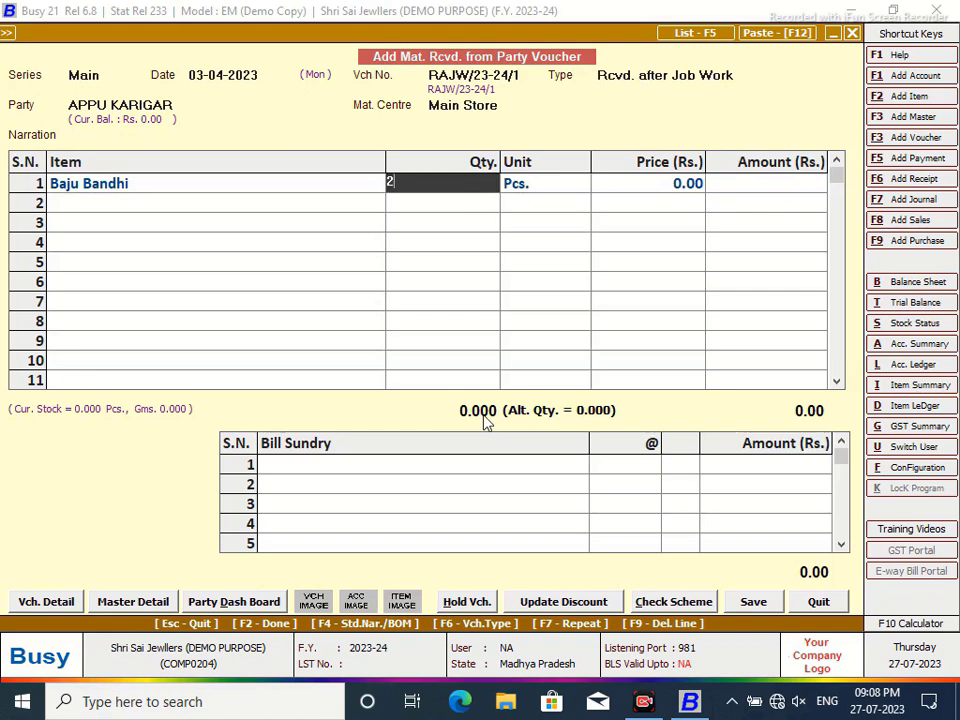
{"action": "key", "text": "Return"}
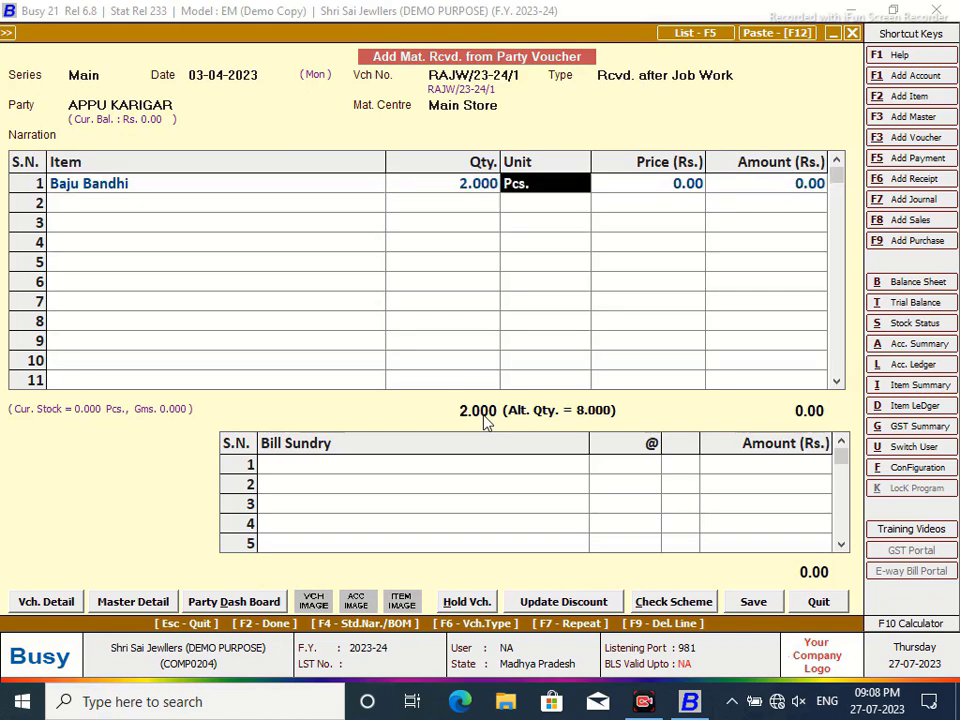
{"action": "key", "text": "Return"}
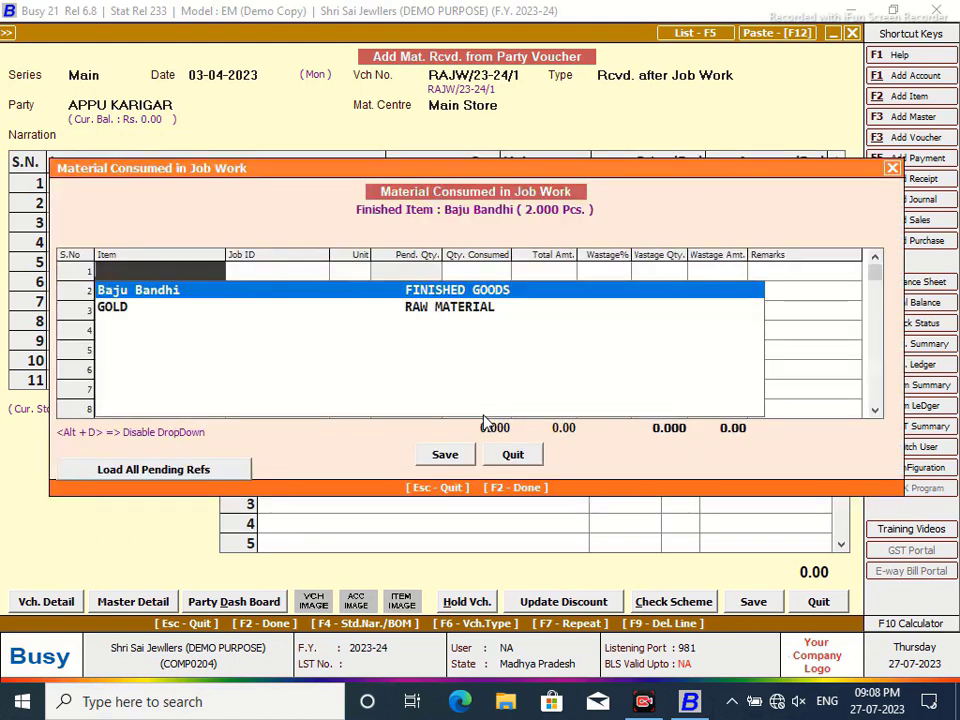
- Record 8 grams of GOLD consumed against JW-issued/23-241 with 4 wastage
{"action": "key", "text": "Down"}
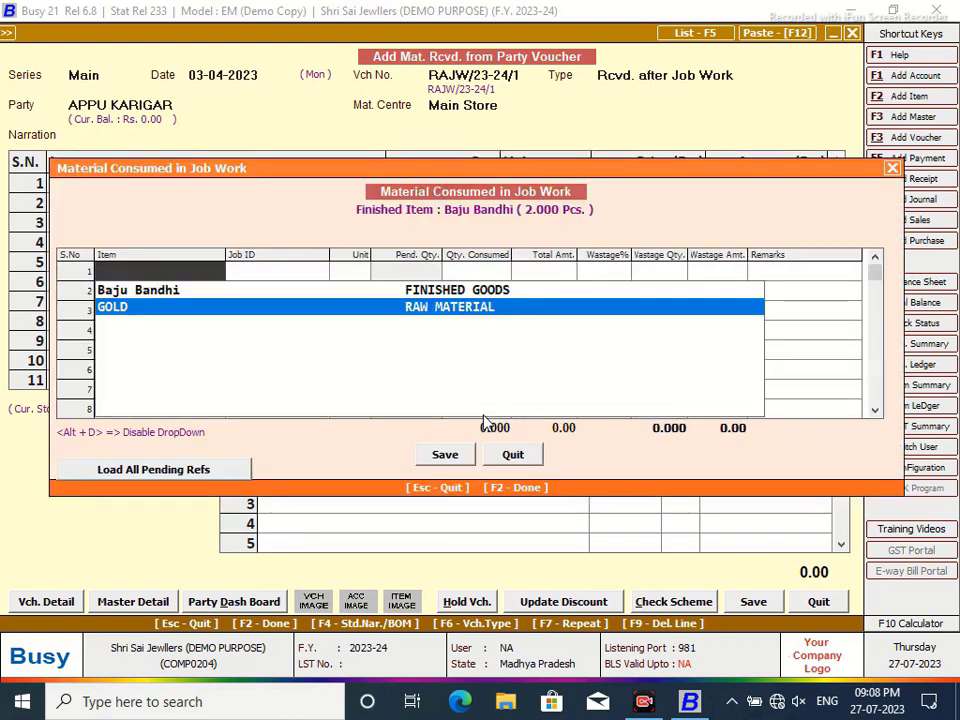
{"action": "key", "text": "Return"}
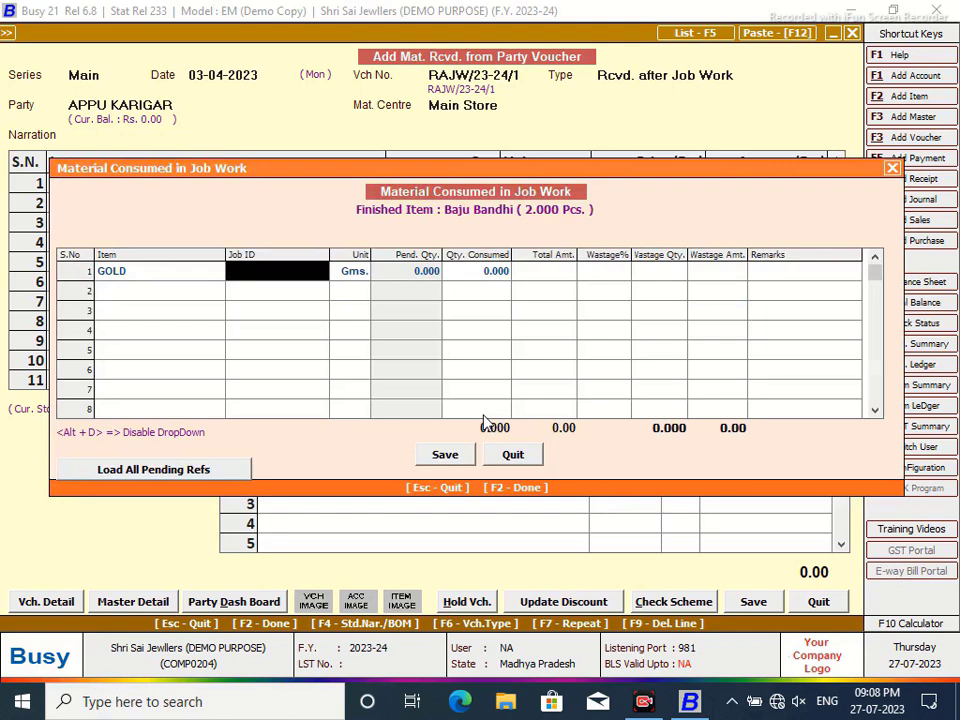
{"action": "key", "text": "Return"}
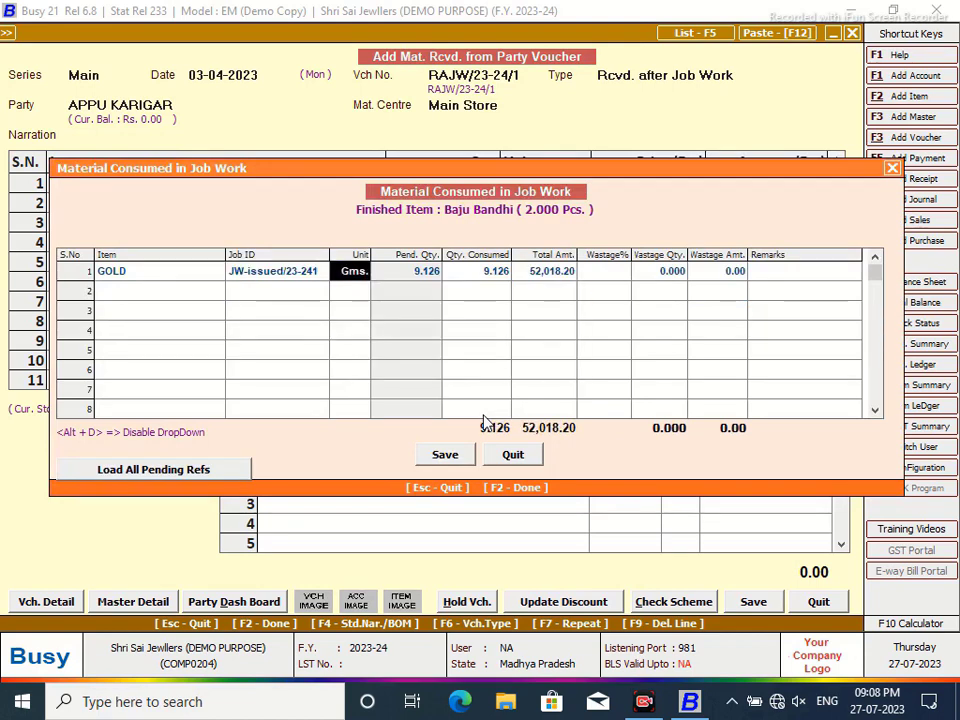
{"action": "key", "text": "Return"}
{"action": "key", "text": "BackSpace"}
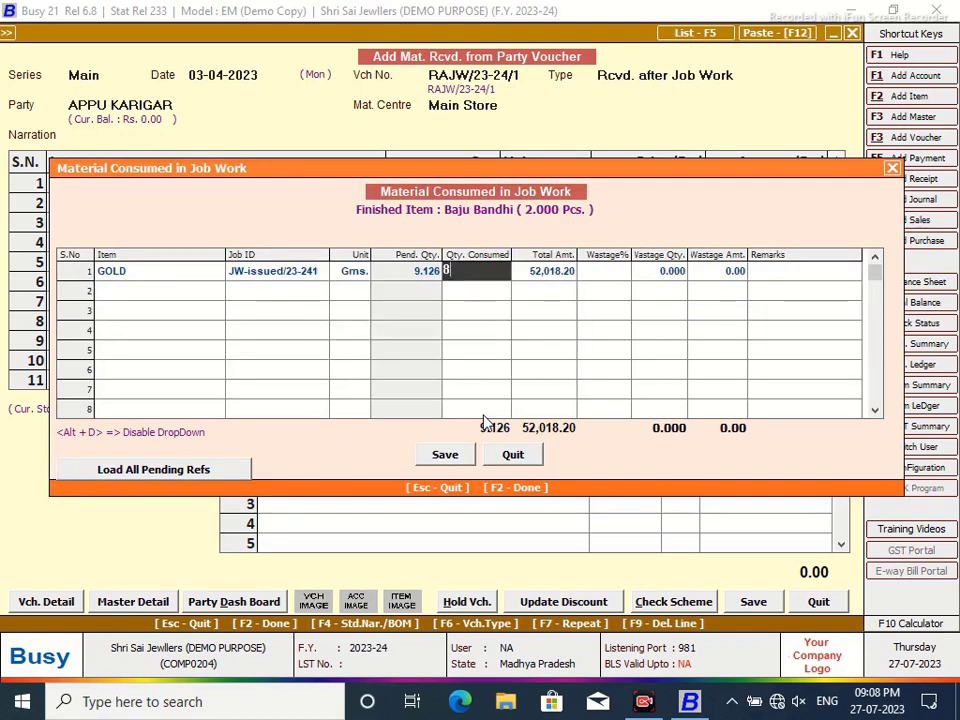
{"action": "type", "text": "8"}
{"action": "key", "text": "Return"}
{"action": "key", "text": "Return"}
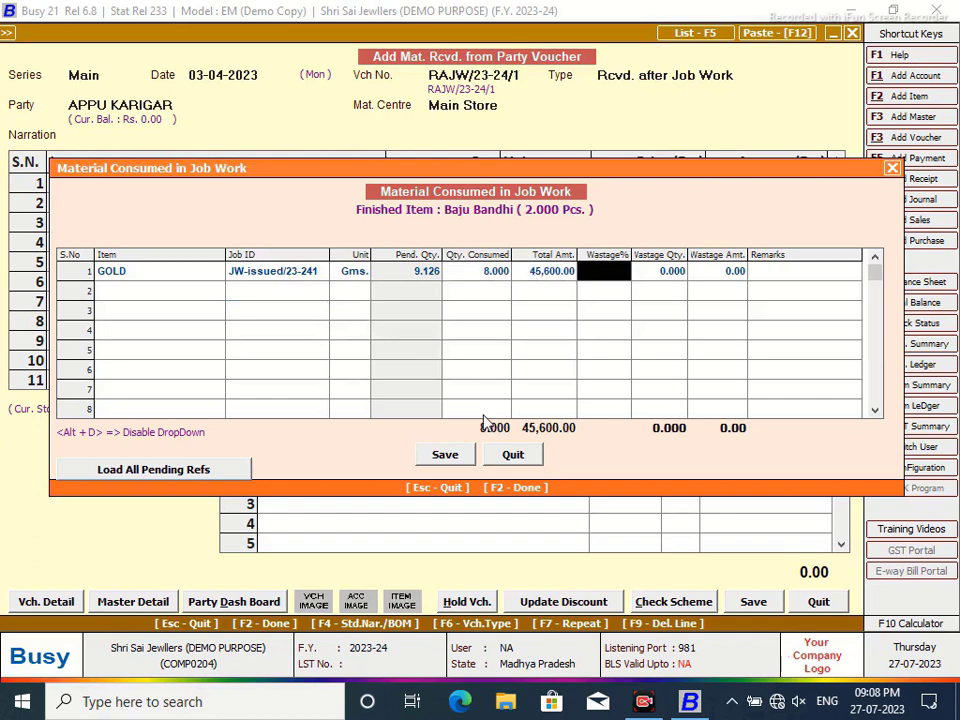
{"action": "type", "text": "4"}
{"action": "key", "text": "Return"}
{"action": "key", "text": "Return"}
{"action": "key", "text": "Return"}
{"action": "key", "text": "Return"}
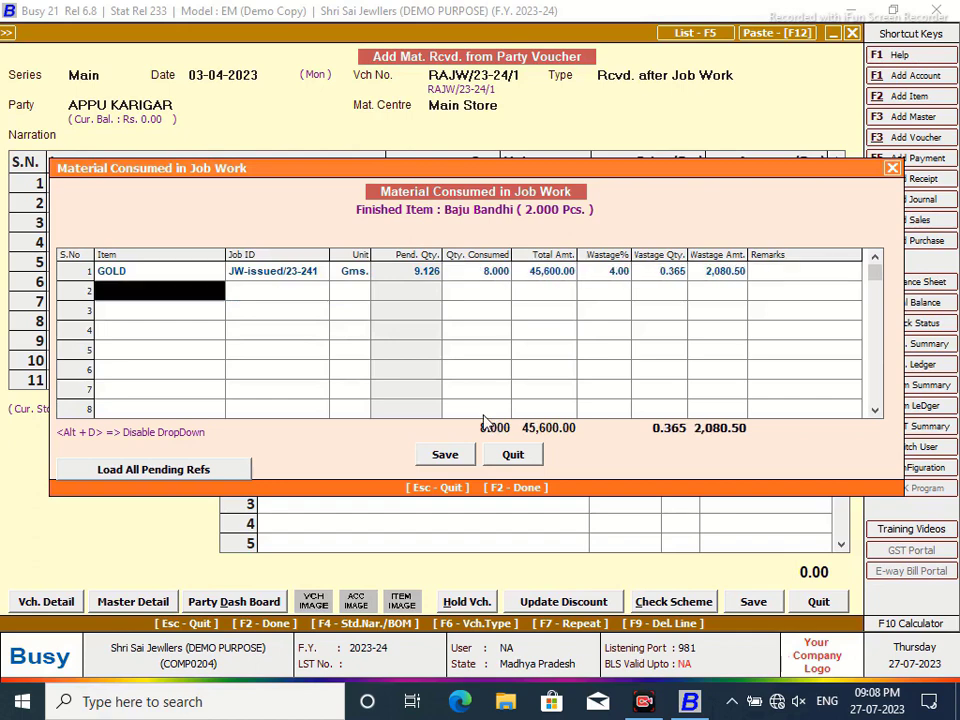
{"action": "left_click", "coordinate": [444, 462]}
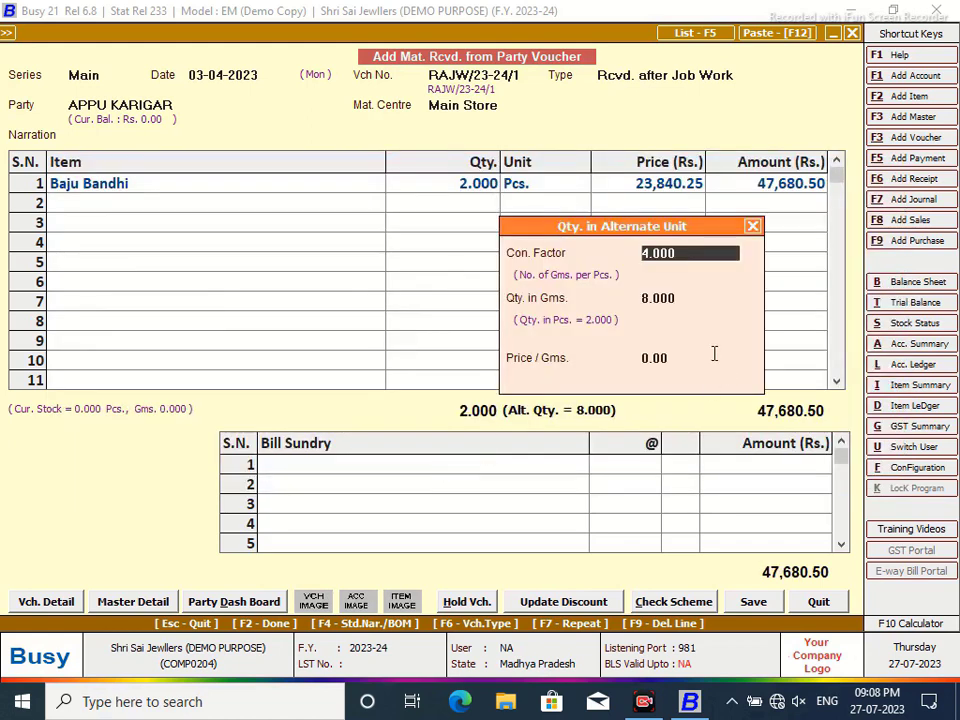
- Set the Baju Bandhi price to 5700.00 per gram
{"action": "key", "text": "Return"}
{"action": "key", "text": "Return"}
{"action": "type", "text": "5700.00"}
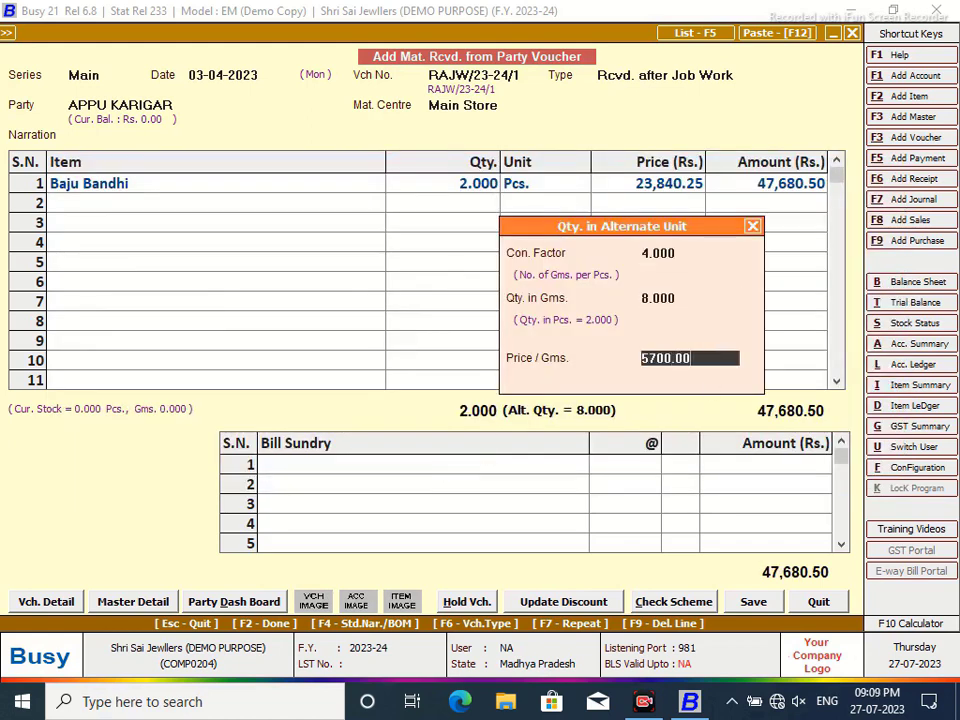
{"action": "key", "text": "Return"}
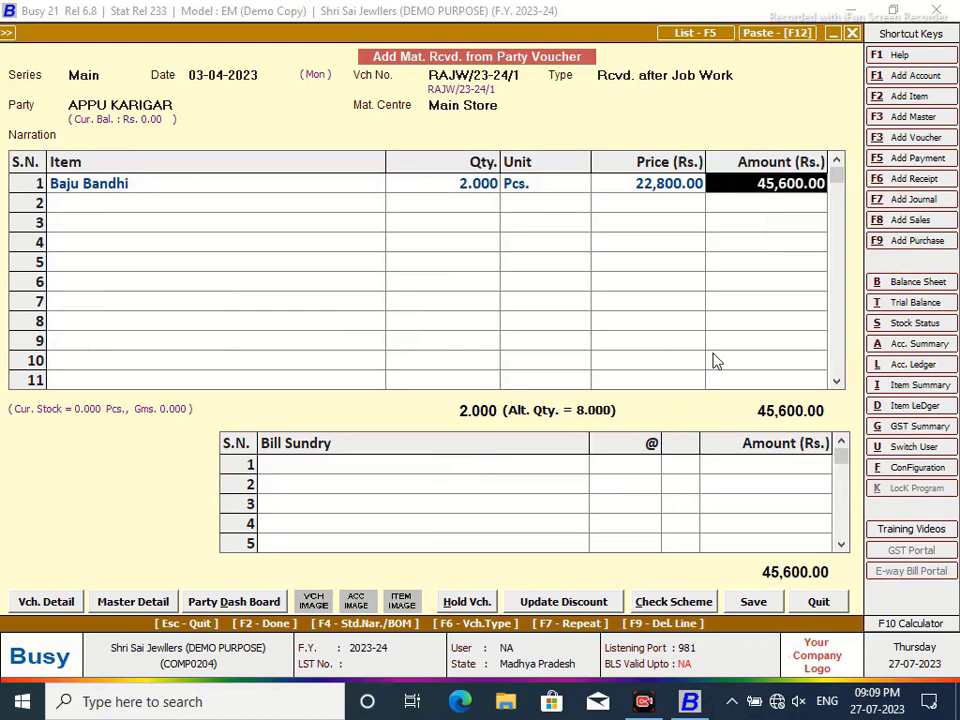
{"action": "key", "text": "Return"}
- Add a 4% LABOUR CHARGES bill sundry and save the voucher, accepting bill-by-bill adjustment
{"action": "left_click", "coordinate": [560, 466]}
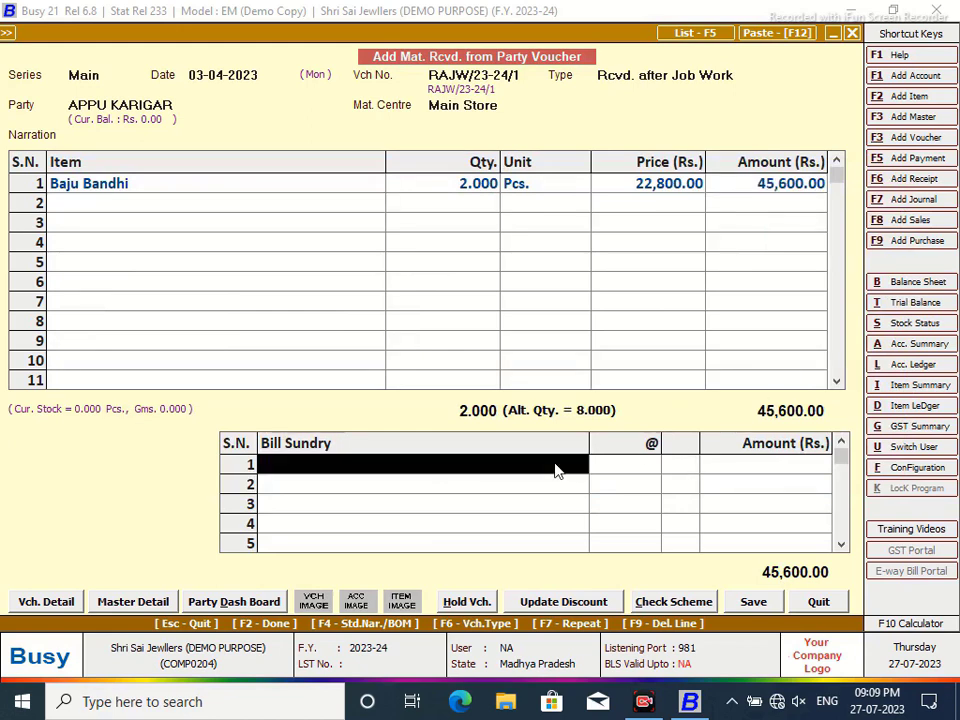
{"action": "key", "text": "Return"}
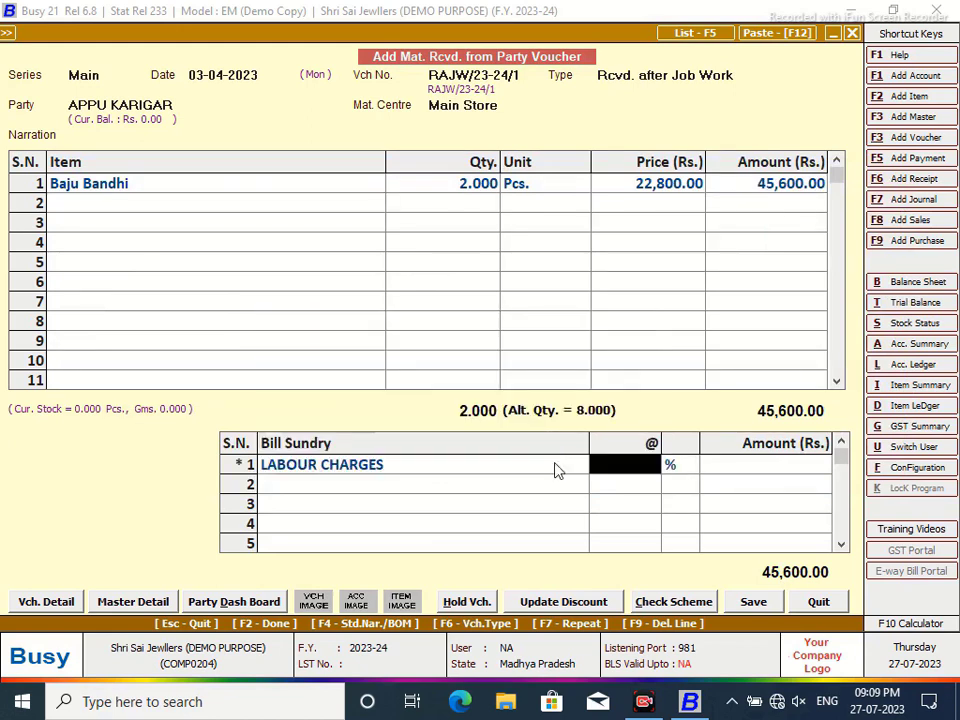
{"action": "type", "text": "4"}
{"action": "key", "text": "Return"}
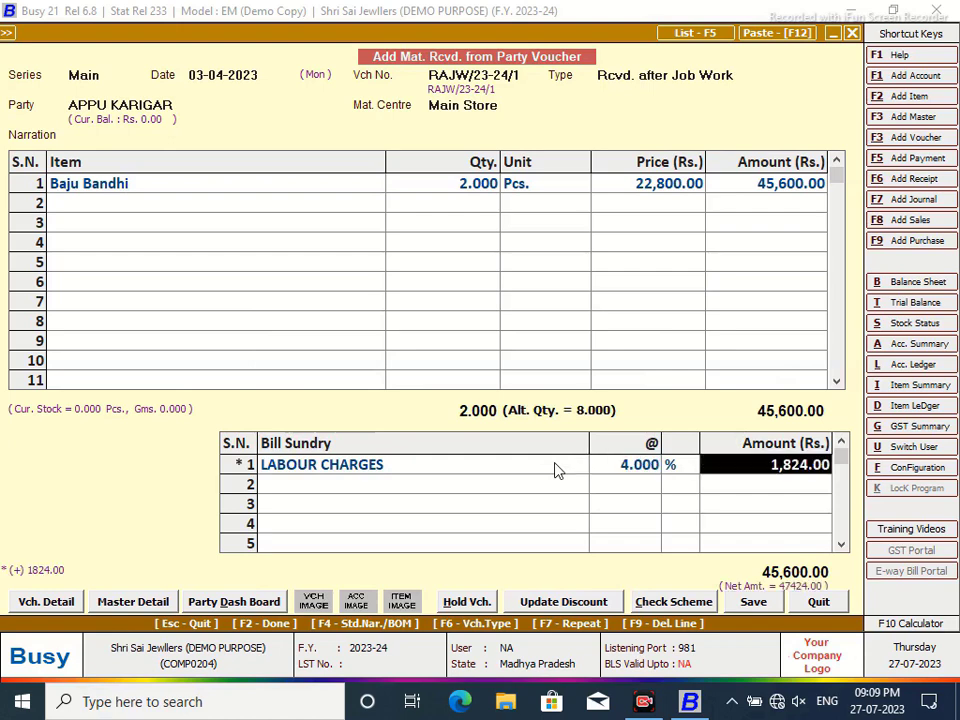
{"action": "left_click", "coordinate": [753, 601]}
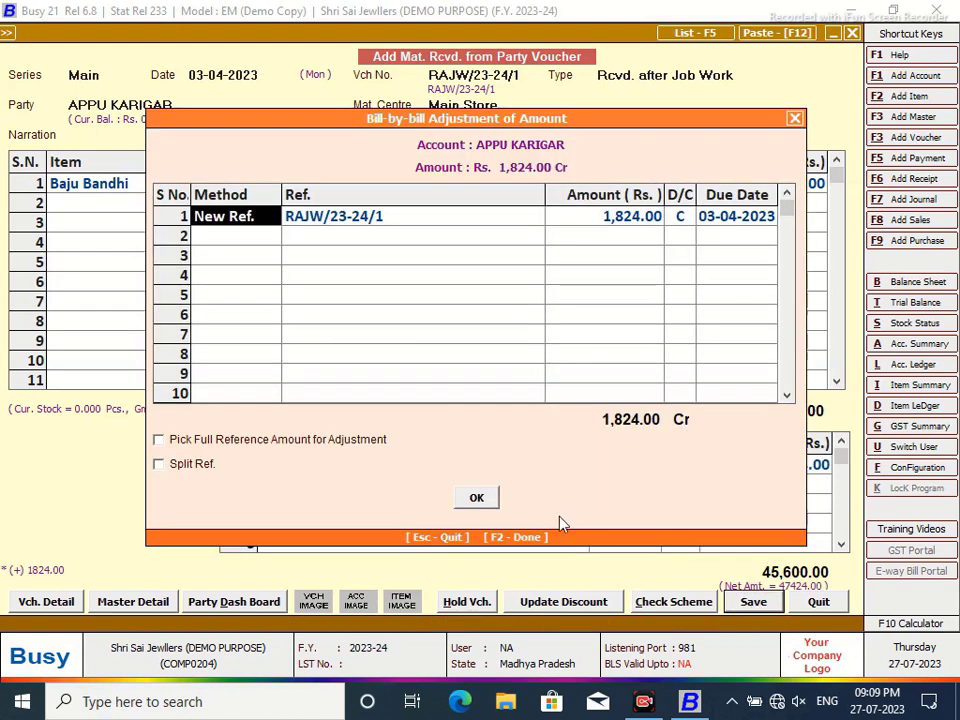
{"action": "left_click", "coordinate": [477, 498]}
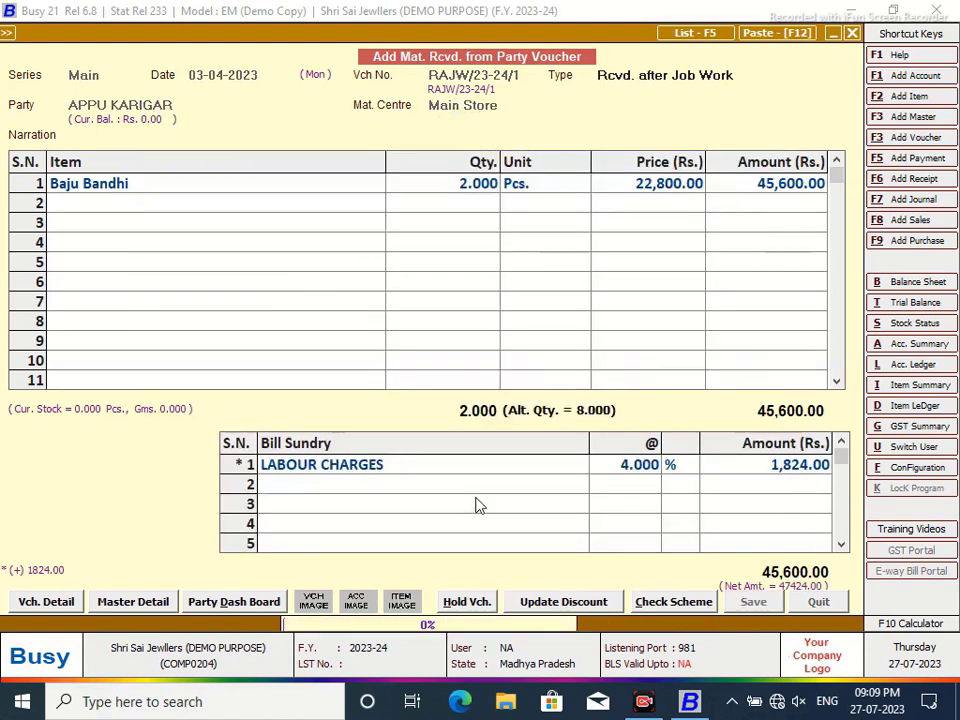
{"action": "left_click", "coordinate": [819, 603]}
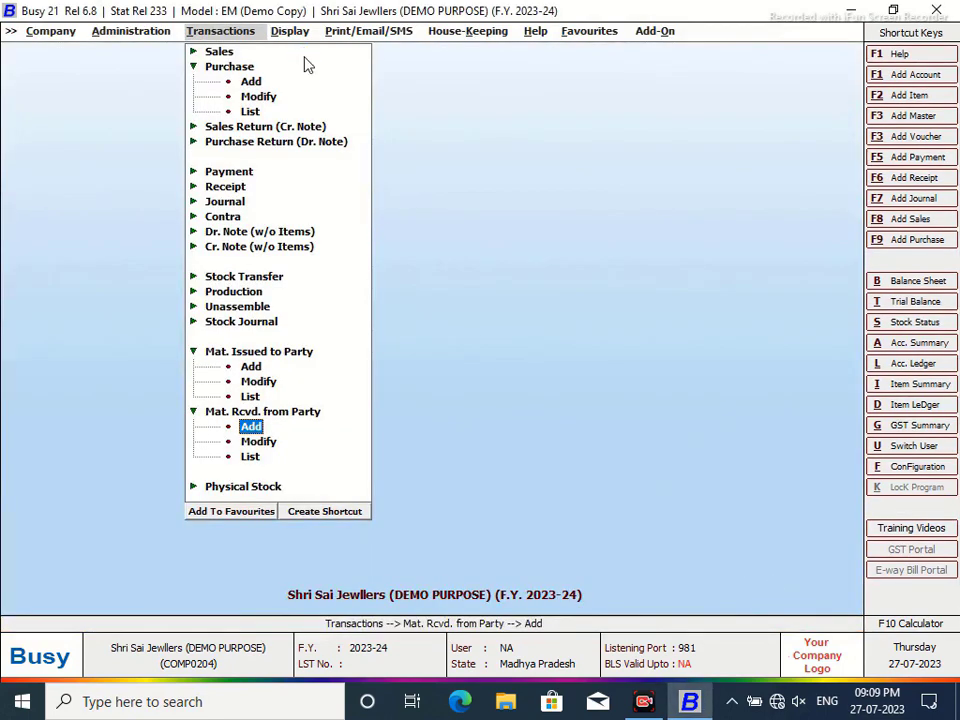
- View the Labour Charges ledger with widened columns to confirm the 1,824.00 debit, then close it
{"action": "type", "text": "lla"}
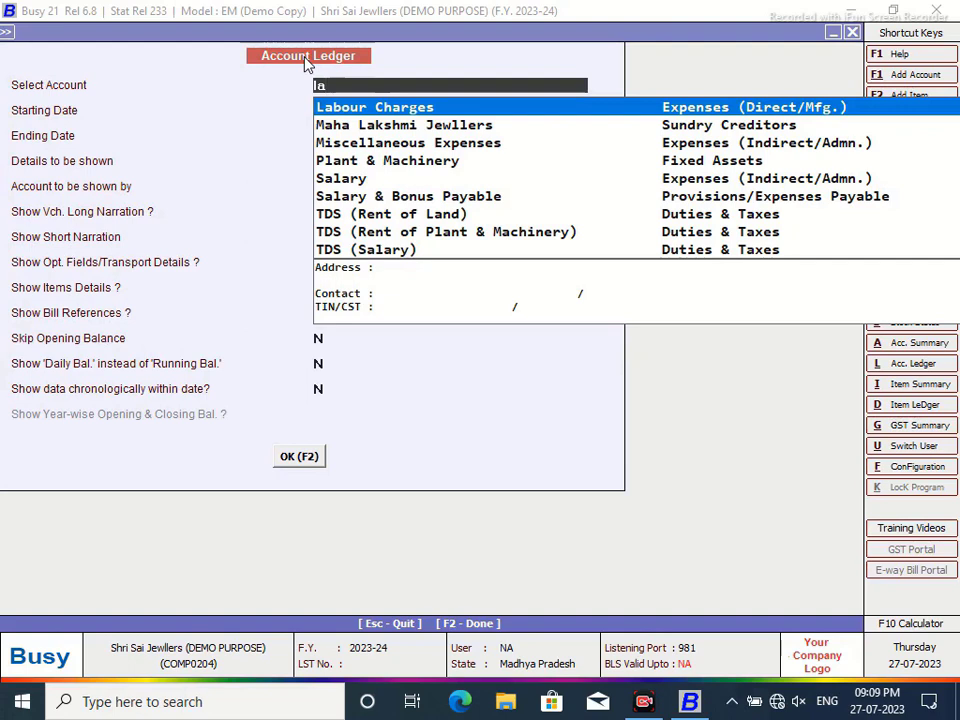
{"action": "key", "text": "Return"}
{"action": "key", "text": "F2"}
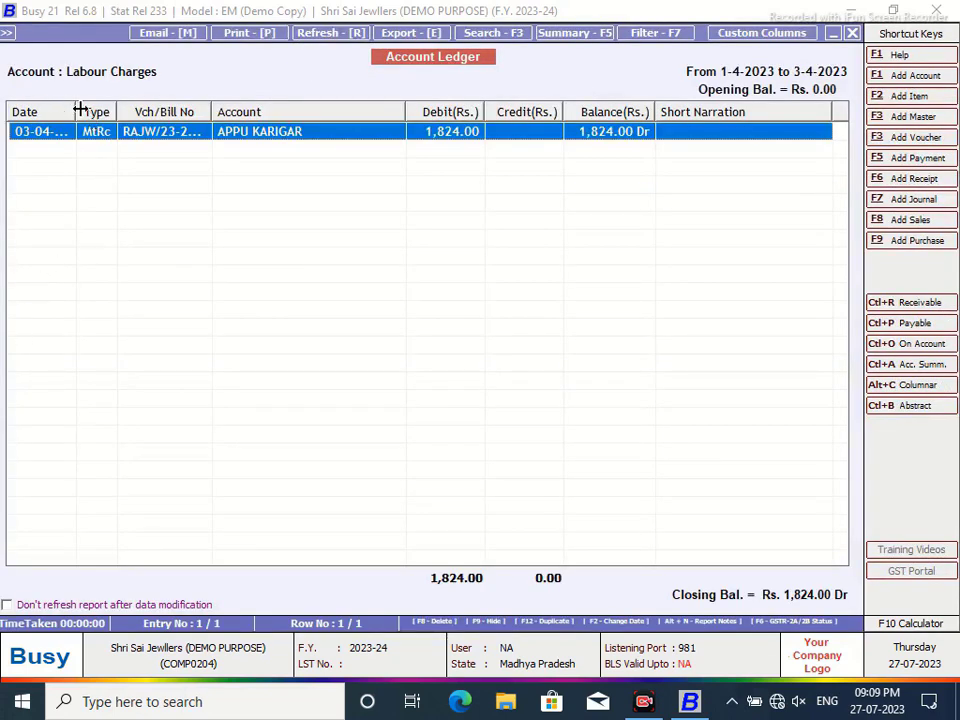
{"action": "left_click_drag", "start_coordinate": [79, 110], "coordinate": [168, 111]}
{"action": "left_click_drag", "start_coordinate": [260, 111], "coordinate": [274, 111]}
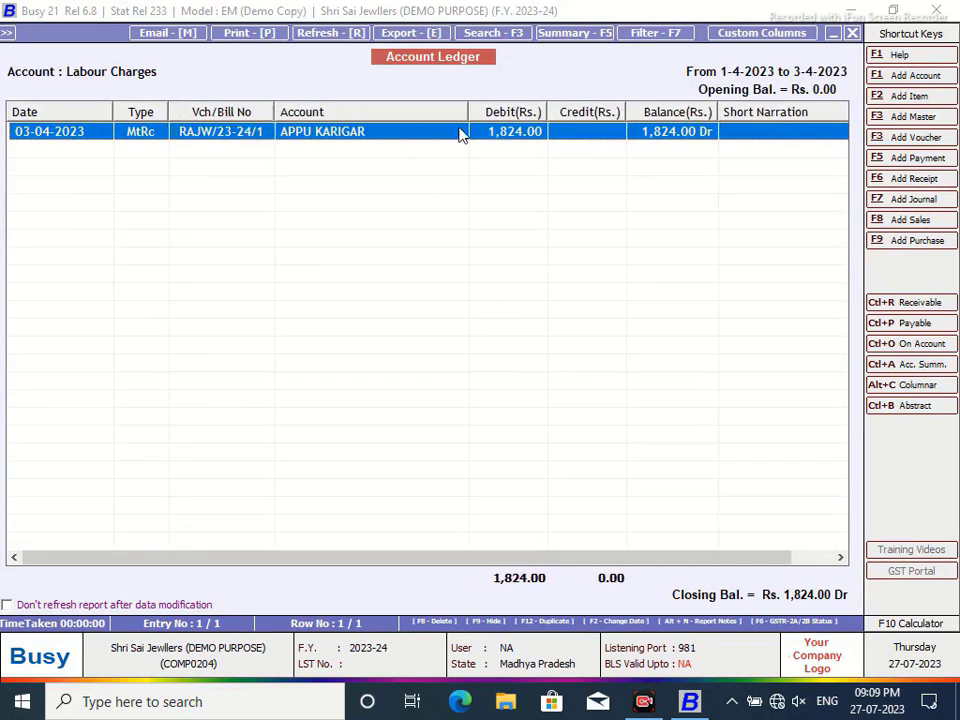
{"action": "left_click_drag", "start_coordinate": [456, 558], "coordinate": [606, 558]}
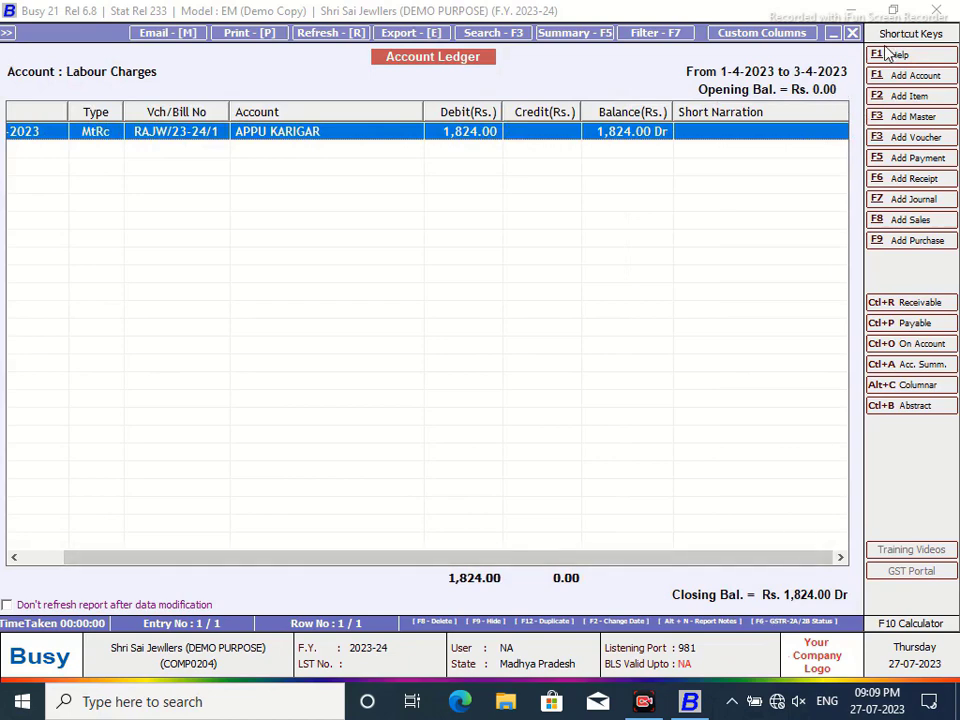
{"action": "left_click", "coordinate": [852, 33]}
{"action": "key", "text": "Escape"}
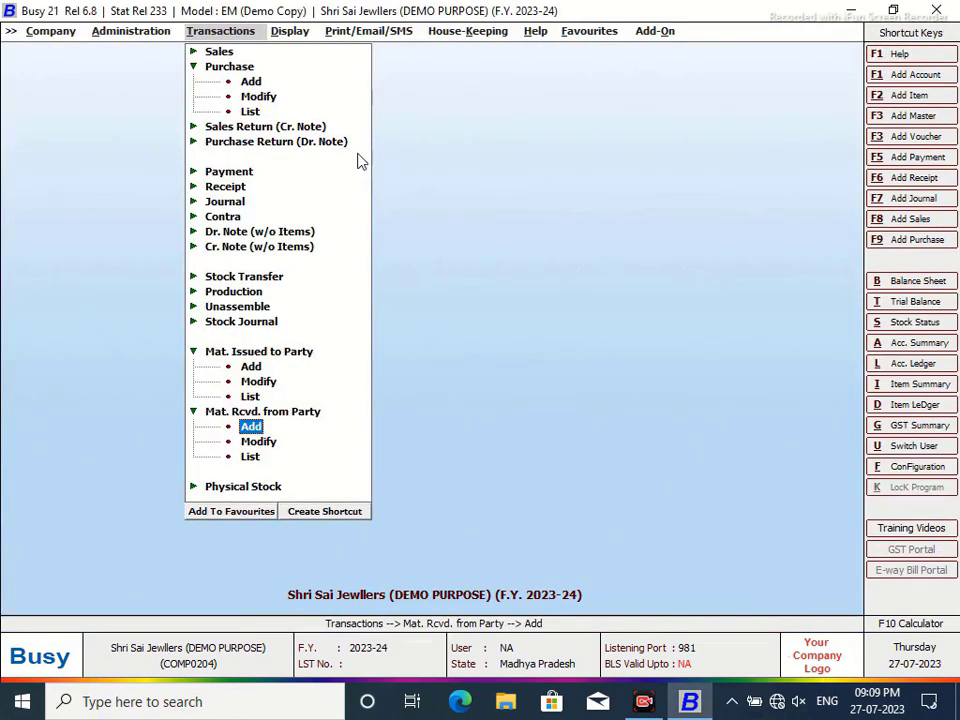
- Save Shift+Ctrl+F2 as the SQL Query shortcut and open the SQL Query Executor
{"action": "left_click", "coordinate": [281, 33]}
{"action": "left_click", "coordinate": [340, 397]}
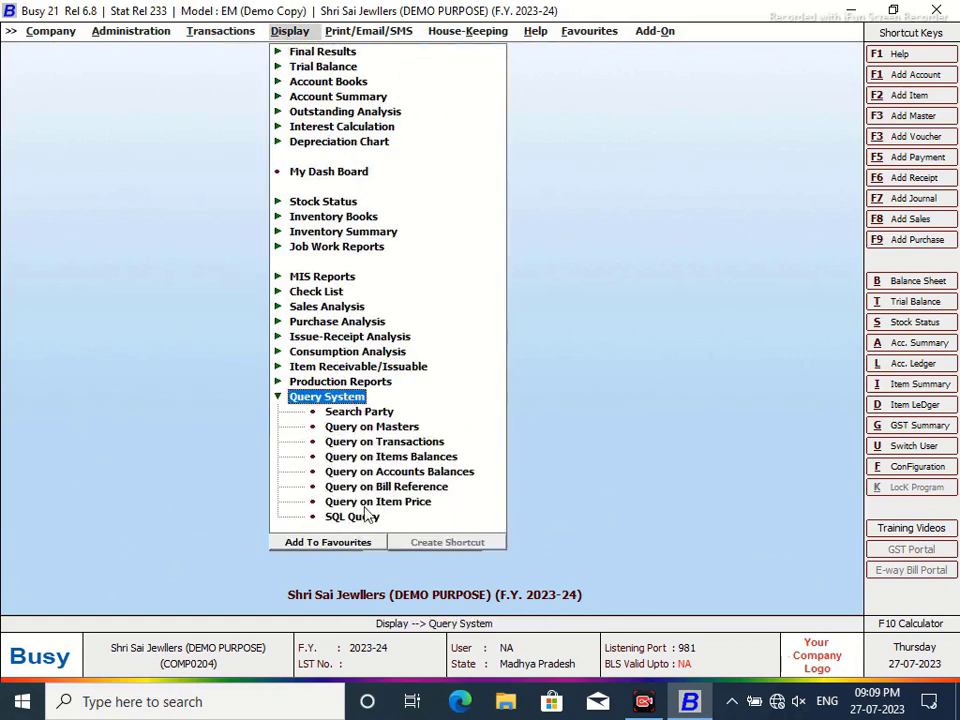
{"action": "left_click", "coordinate": [362, 516]}
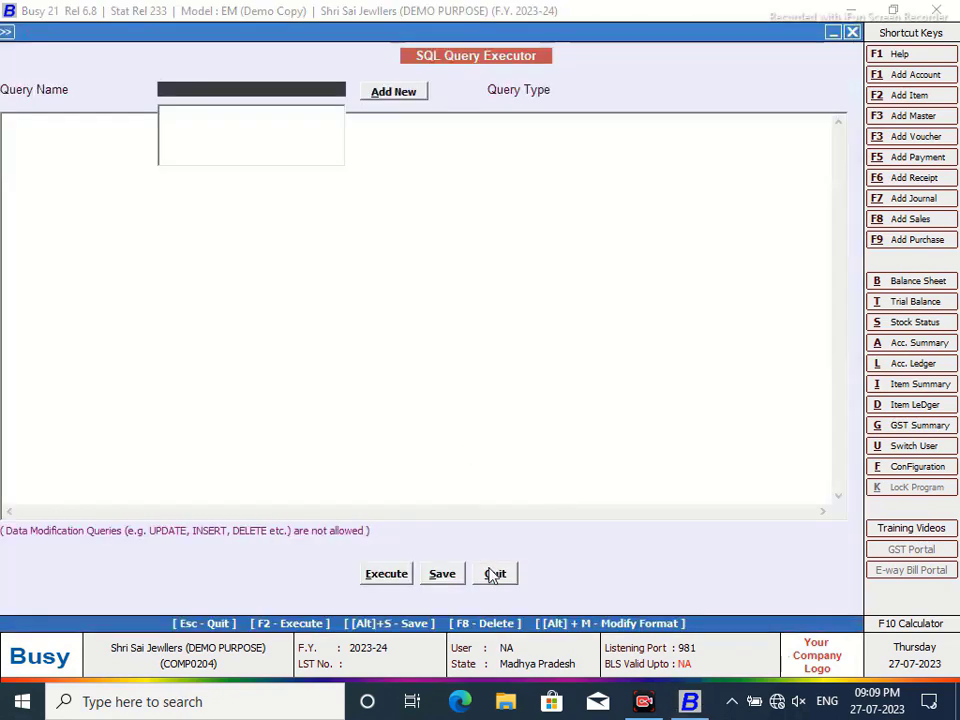
{"action": "left_click", "coordinate": [495, 574]}
{"action": "left_click", "coordinate": [447, 542]}
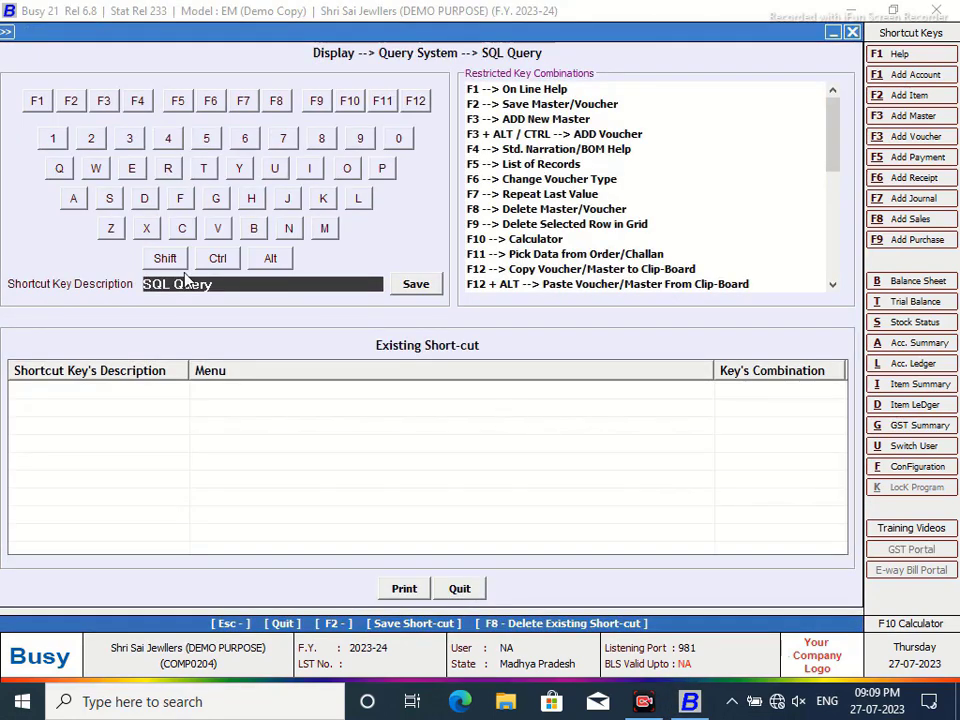
{"action": "left_click", "coordinate": [166, 259]}
{"action": "left_click", "coordinate": [232, 259]}
{"action": "left_click", "coordinate": [71, 100]}
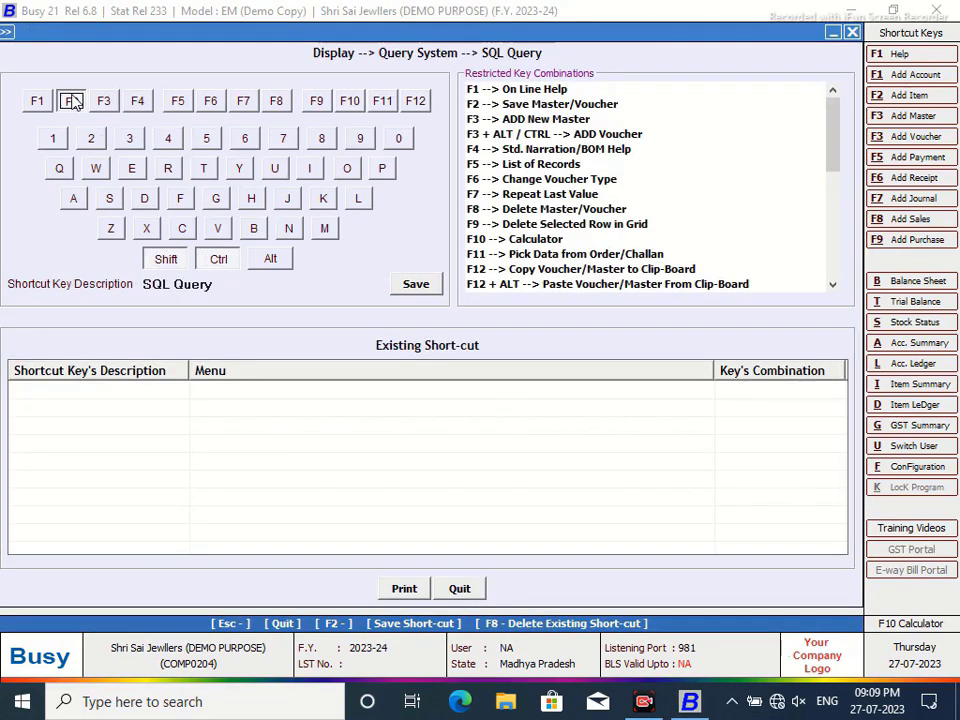
{"action": "left_click", "coordinate": [410, 290]}
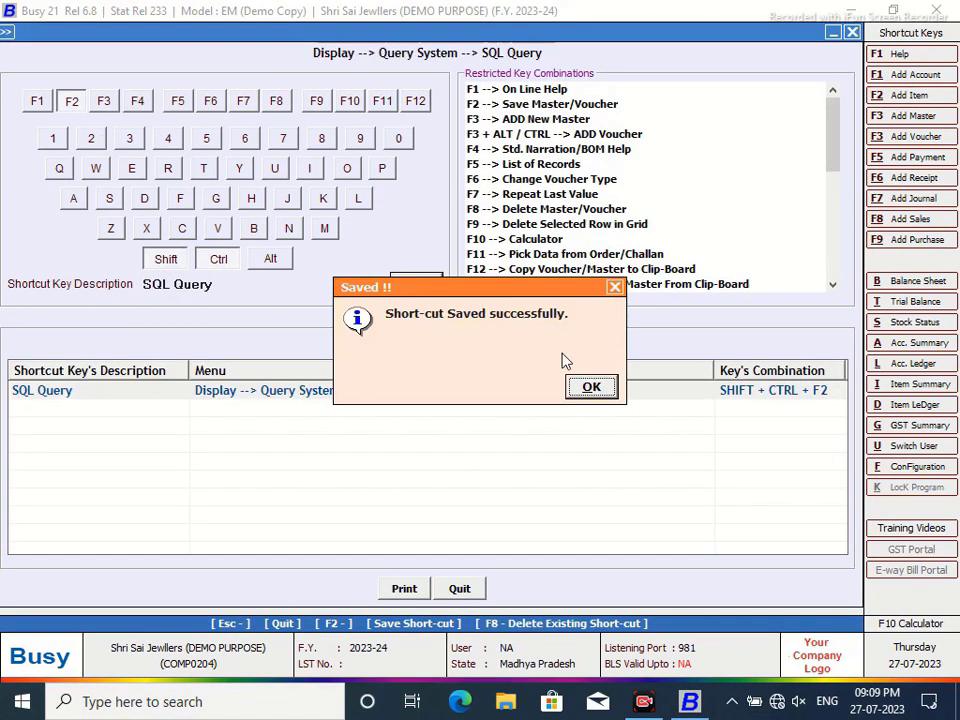
{"action": "left_click", "coordinate": [589, 388]}
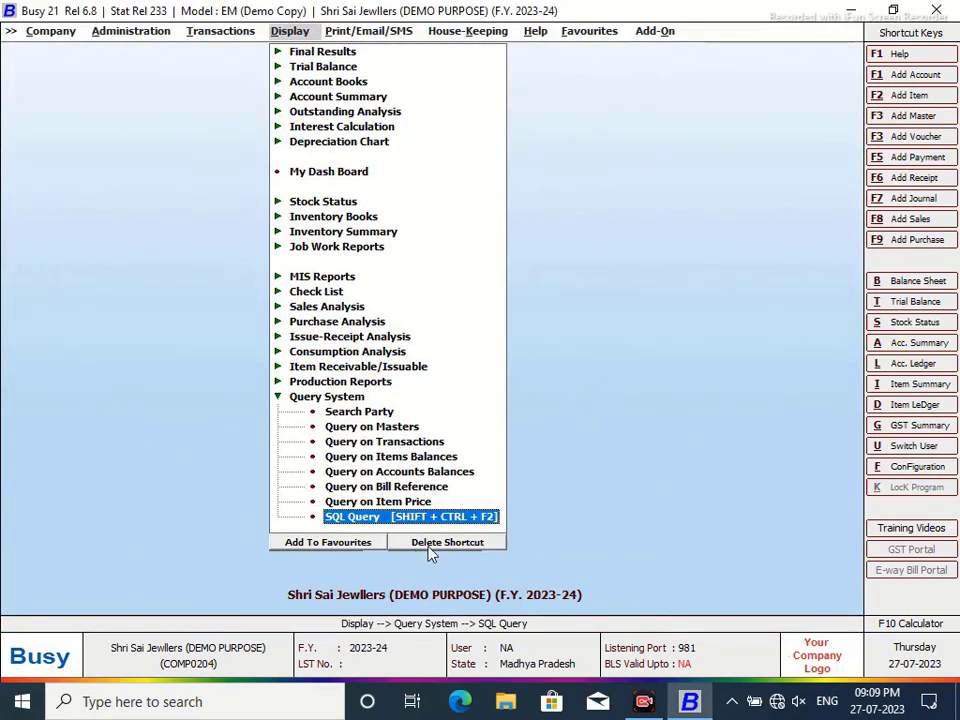
{"action": "key", "text": "Return"}
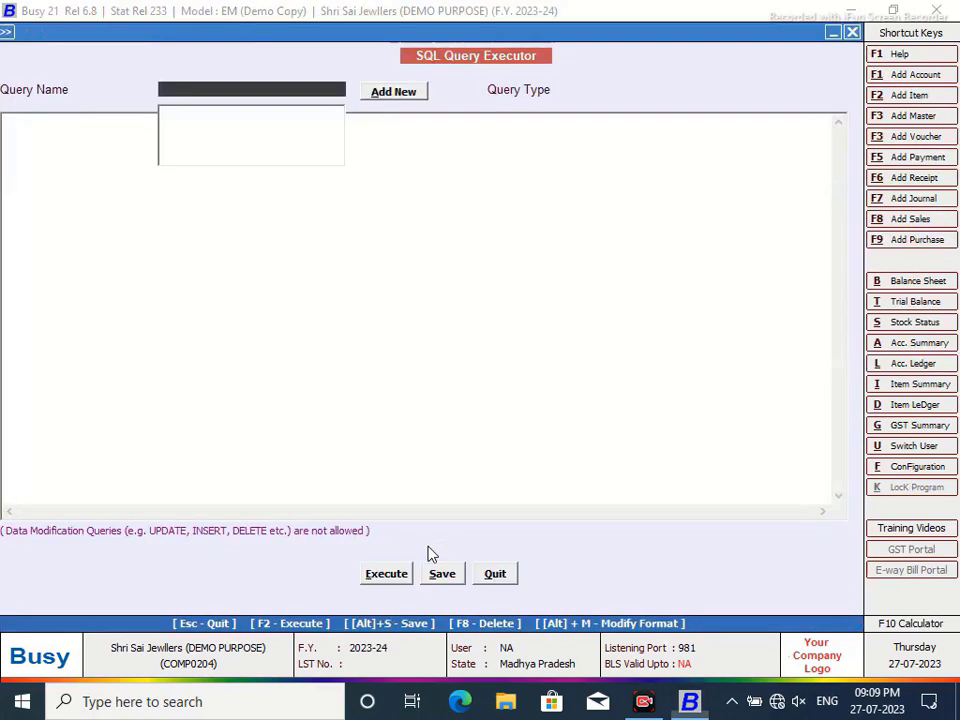
{"action": "left_click", "coordinate": [391, 96]}
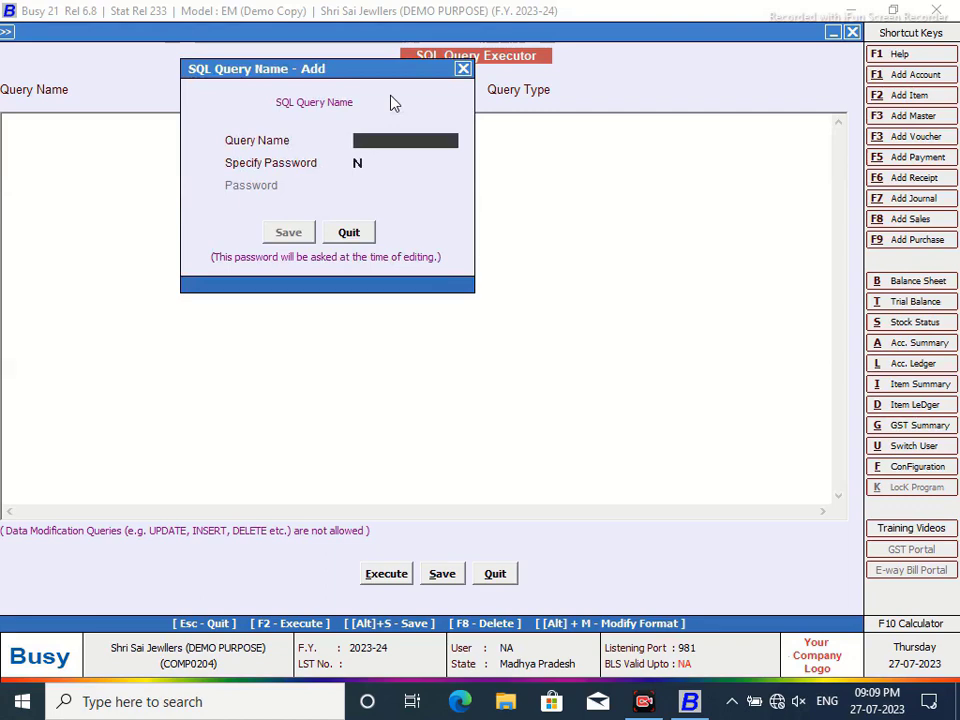
{"action": "type", "text": "0"}
{"action": "type", "text": "NE"}
{"action": "left_click", "coordinate": [300, 236]}
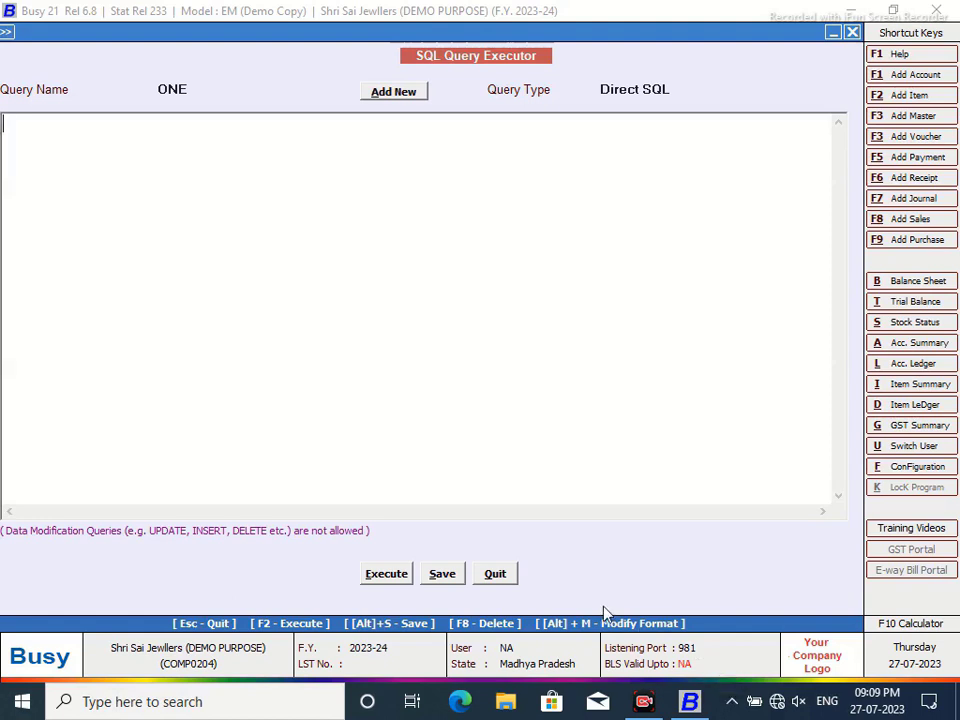
{"action": "type", "text": "Select"}
{"action": "key", "text": "Return"}
{"action": "type", "text": "@"}
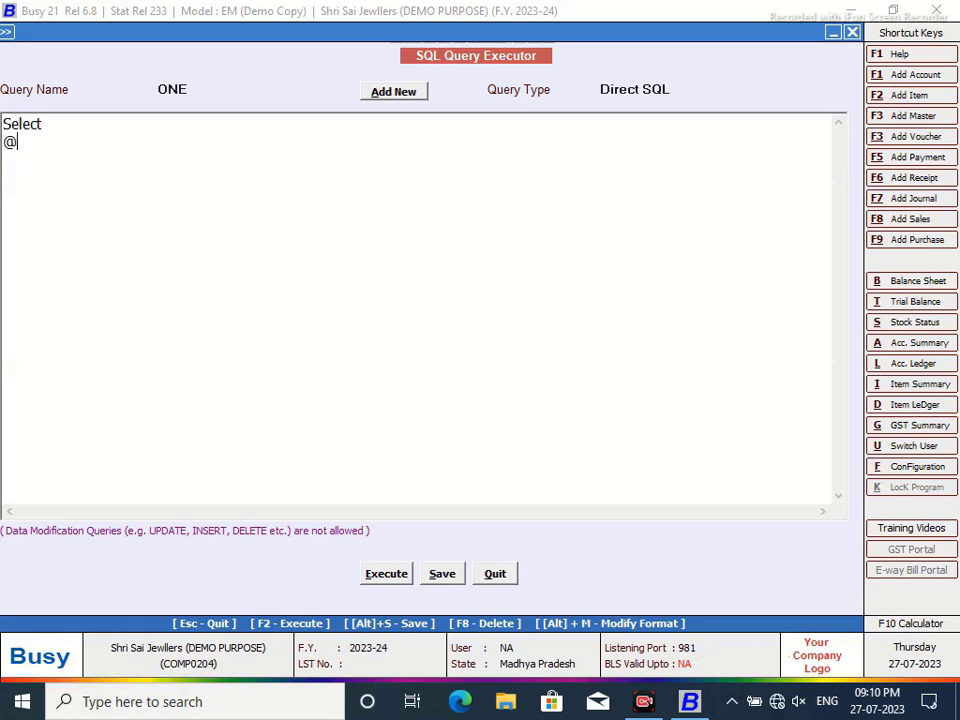
{"action": "type", "text": "P1@"}
{"action": "key", "text": "Home"}
{"action": "type", "text": "fO"}
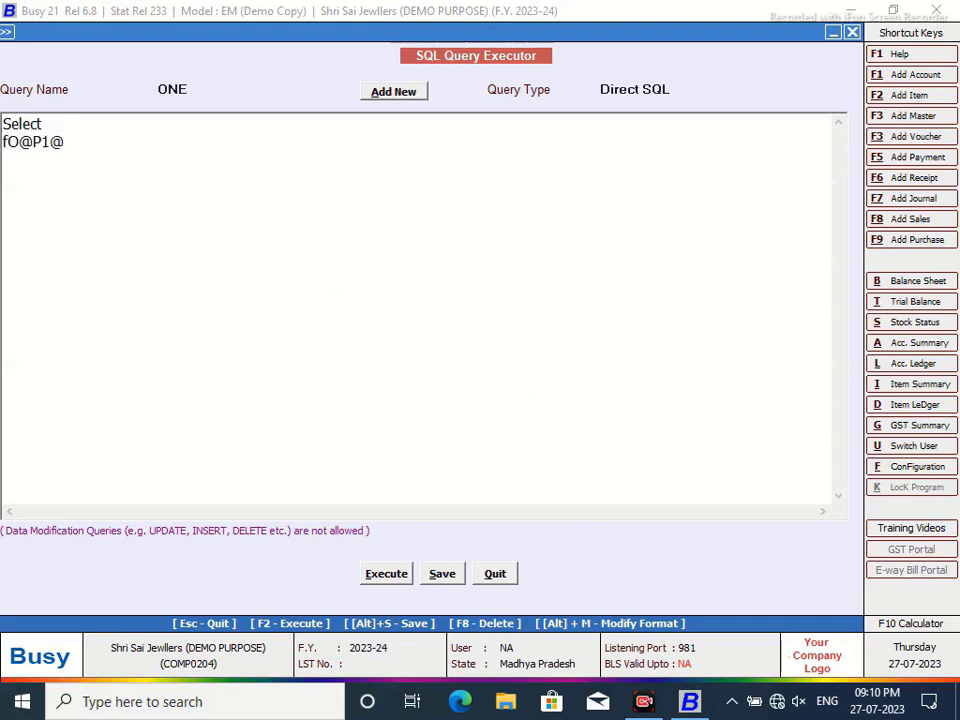
{"action": "key", "text": "BackSpace"}
{"action": "key", "text": "BackSpace"}
{"action": "type", "text": "f"}
{"action": "key", "text": "BackSpace"}
{"action": "type", "text": "Format"}
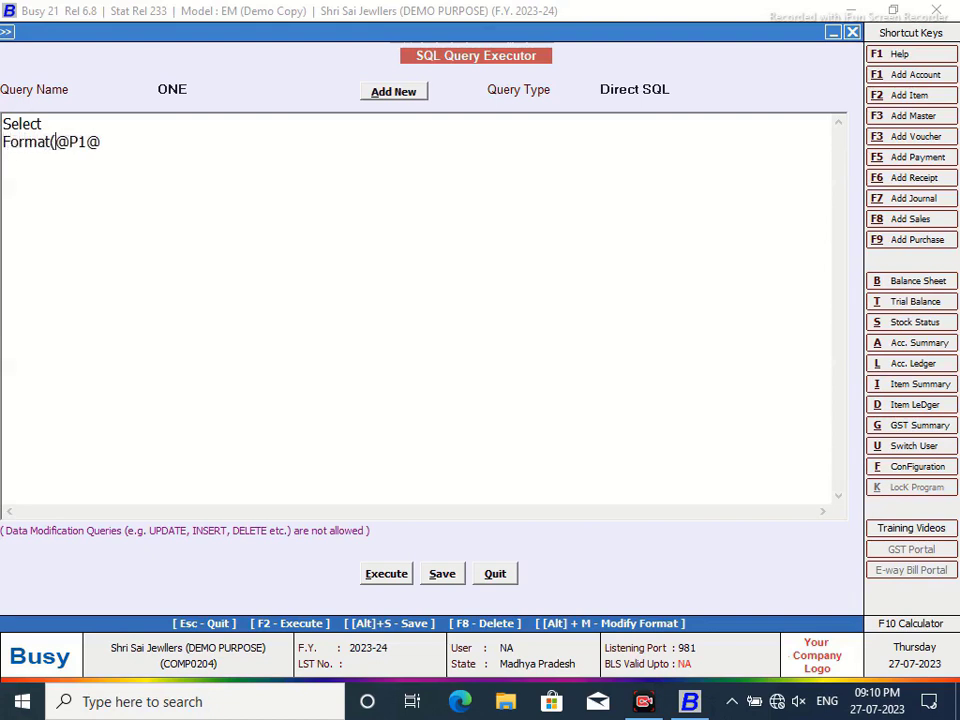
{"action": "type", "text": "("}
{"action": "left_click", "coordinate": [127, 146]}
{"action": "type", "text": ",\"MMM\")"}
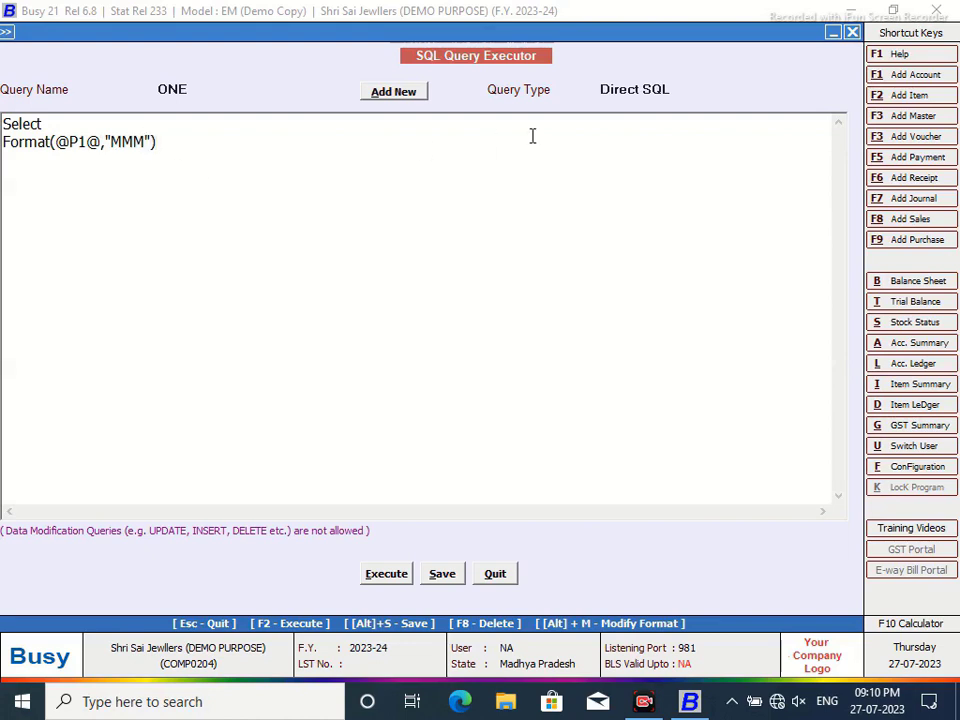
{"action": "type", "text": "=@p"}
{"action": "key", "text": "BackSpace"}
{"action": "type", "text": "@"}
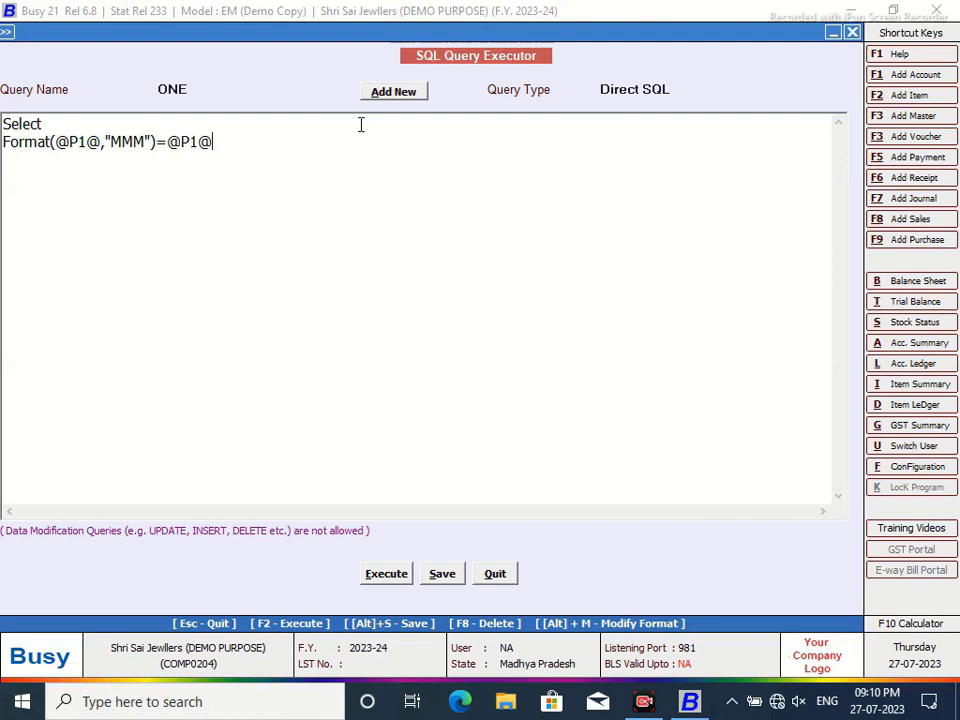
- Set query ONE's type to Custom Column, save it, and close the executor
{"action": "left_click", "coordinate": [679, 91]}
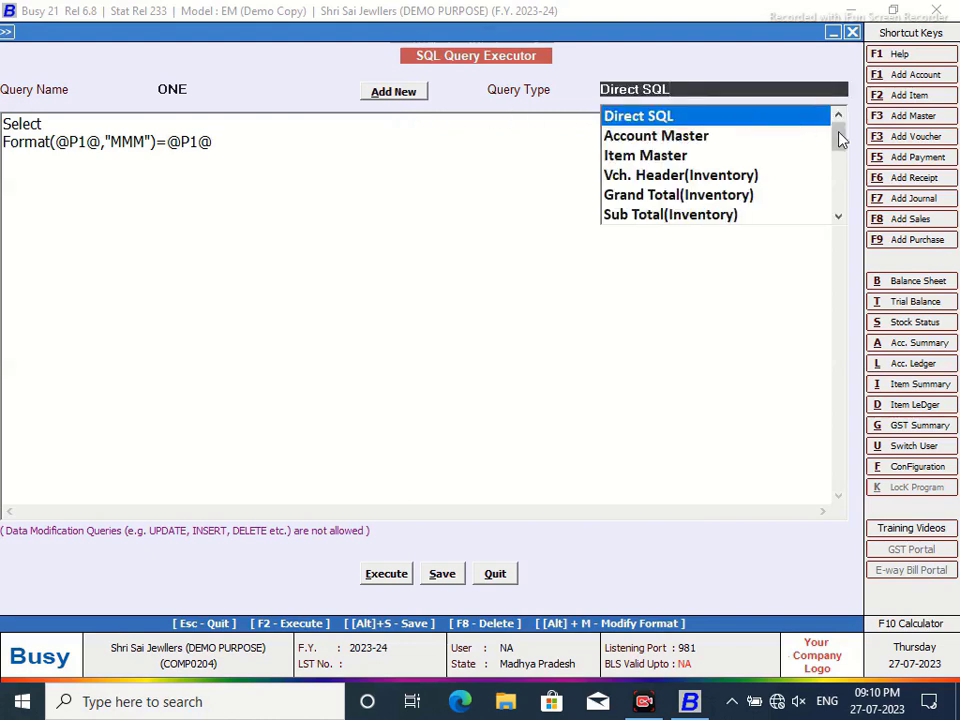
{"action": "left_click_drag", "start_coordinate": [840, 140], "coordinate": [842, 199]}
{"action": "left_click", "coordinate": [701, 217]}
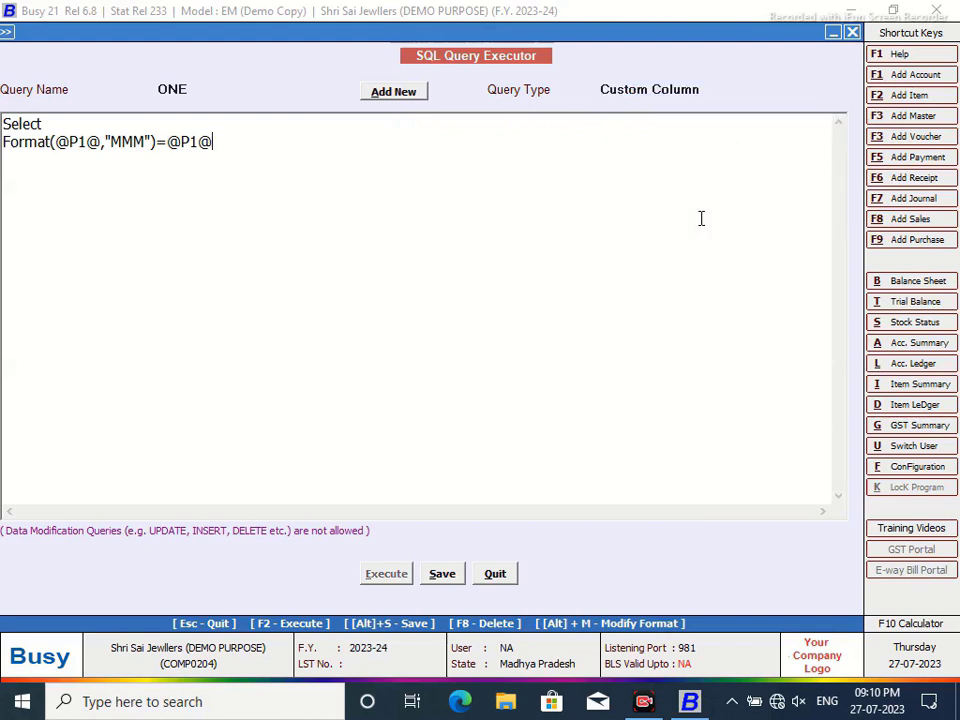
{"action": "left_click", "coordinate": [447, 574]}
{"action": "left_click", "coordinate": [598, 389]}
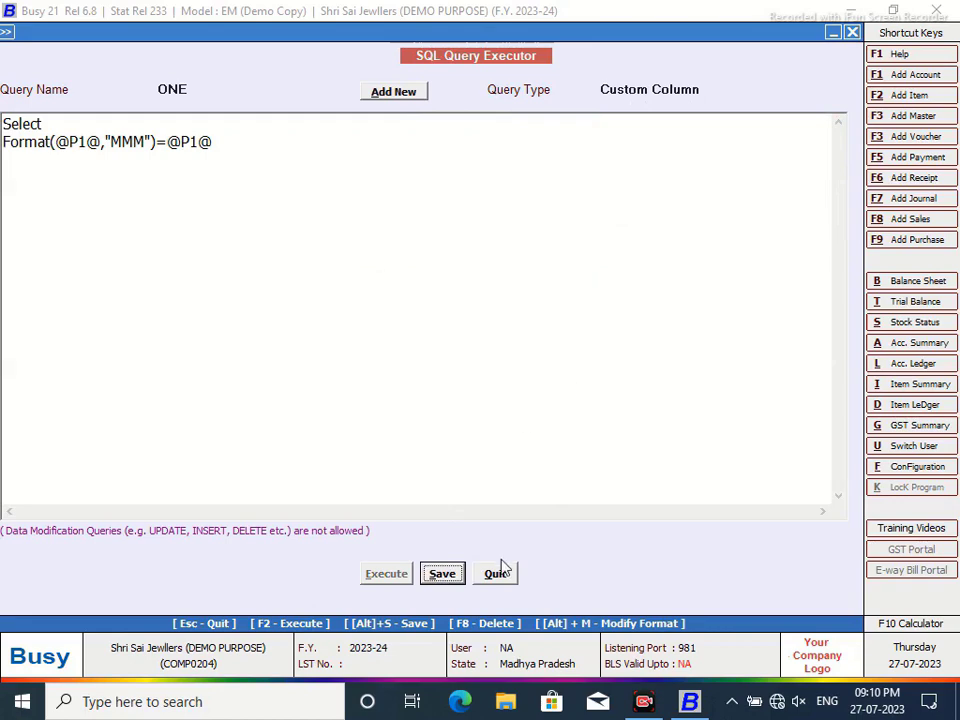
{"action": "left_click", "coordinate": [497, 573]}
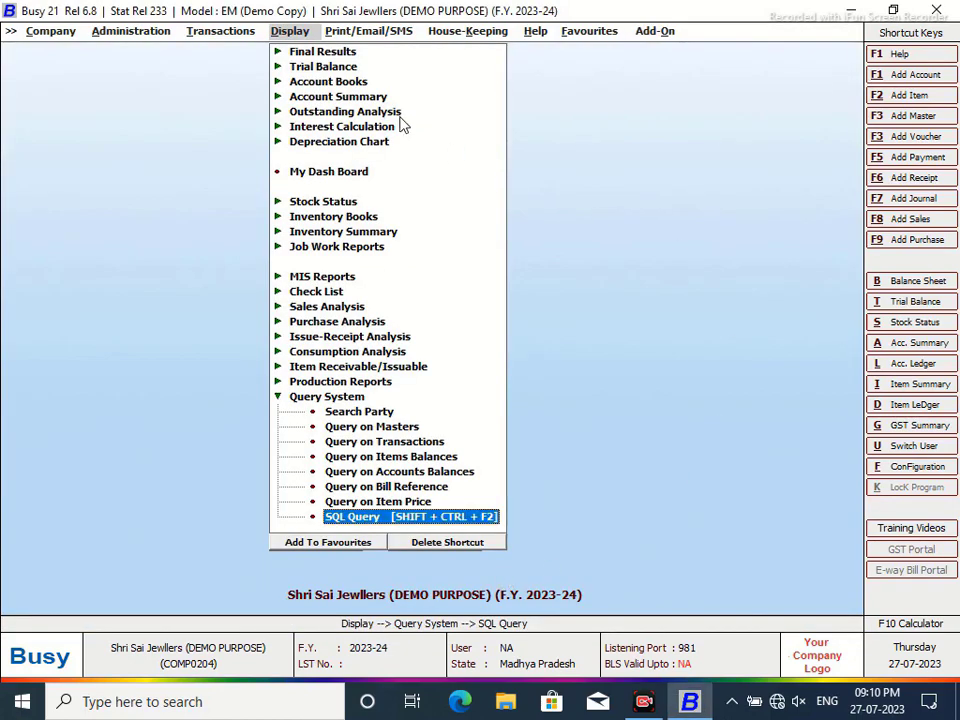
- Open the Labour Charges ledger's custom column editor and name the format 'Maha Kaal UJJAIN'
{"action": "key", "text": "alt+l"}
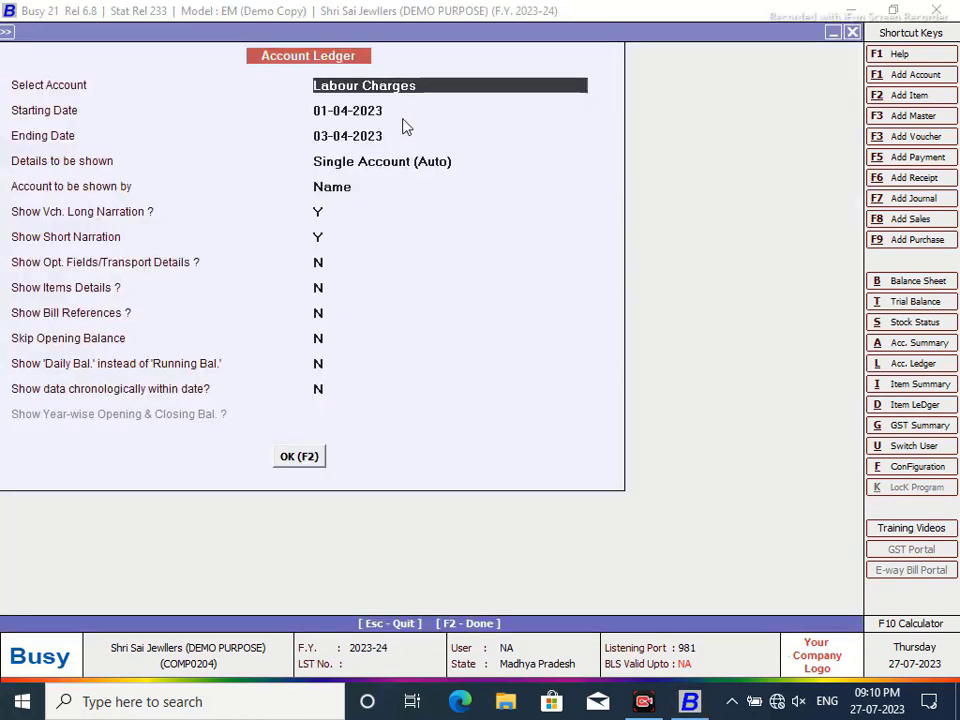
{"action": "left_click", "coordinate": [297, 459]}
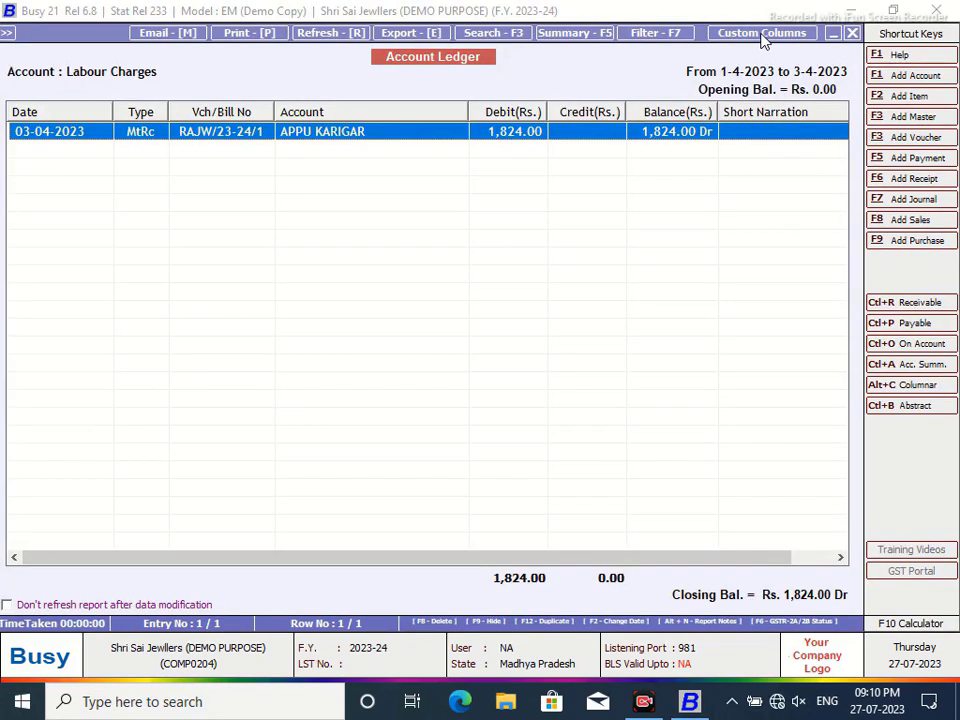
{"action": "left_click", "coordinate": [762, 35]}
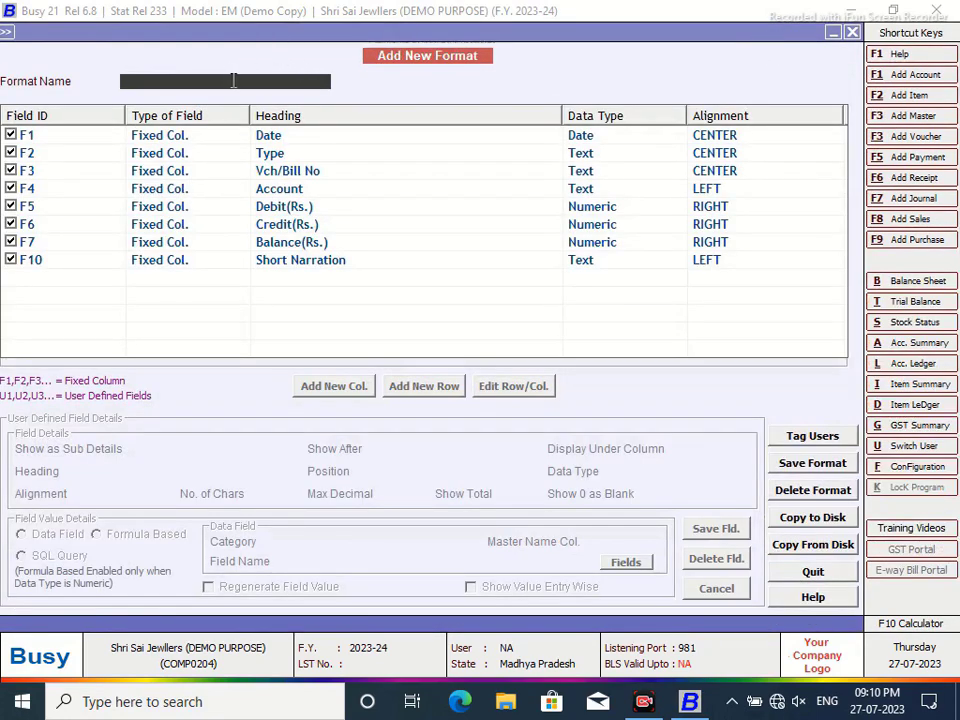
{"action": "type", "text": "Raktheshwa"}
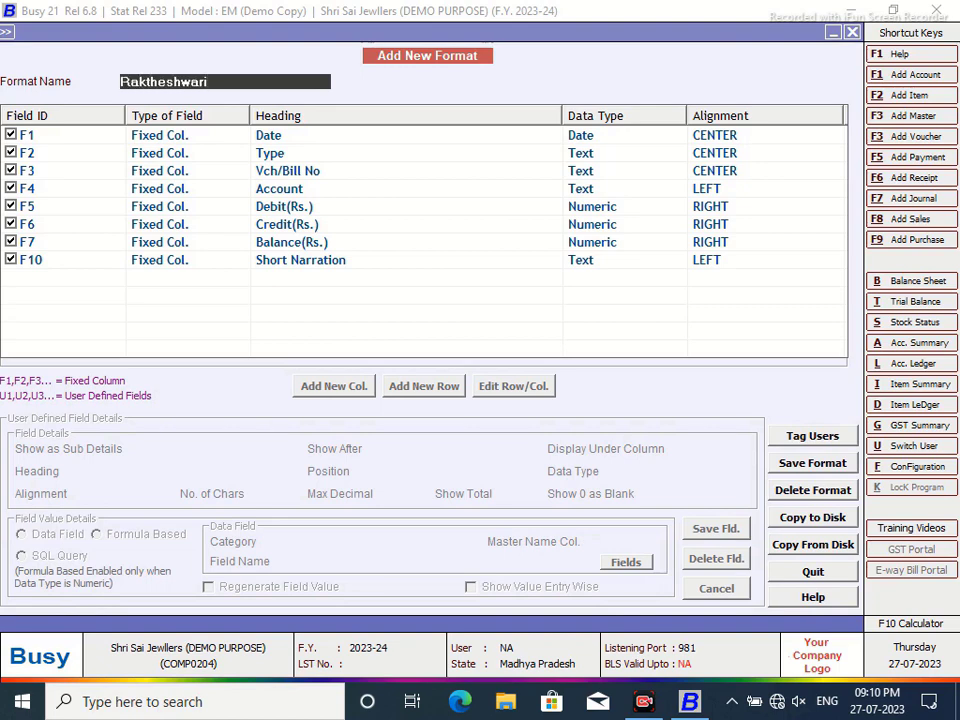
{"action": "type", "text": "ri"}
{"action": "key", "text": "Return"}
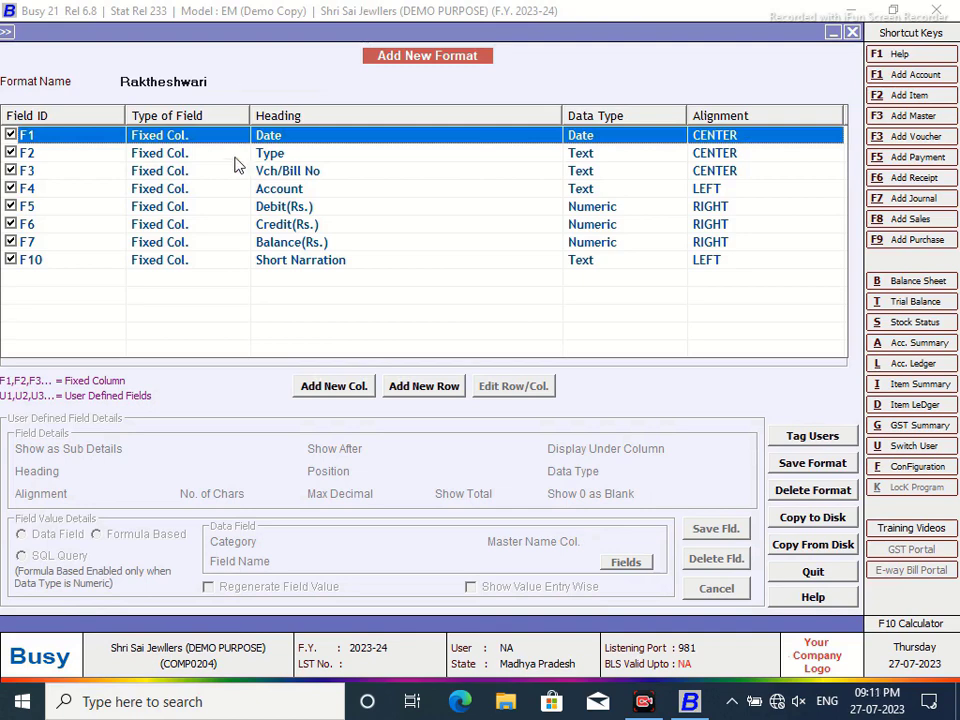
{"action": "left_click", "coordinate": [226, 84]}
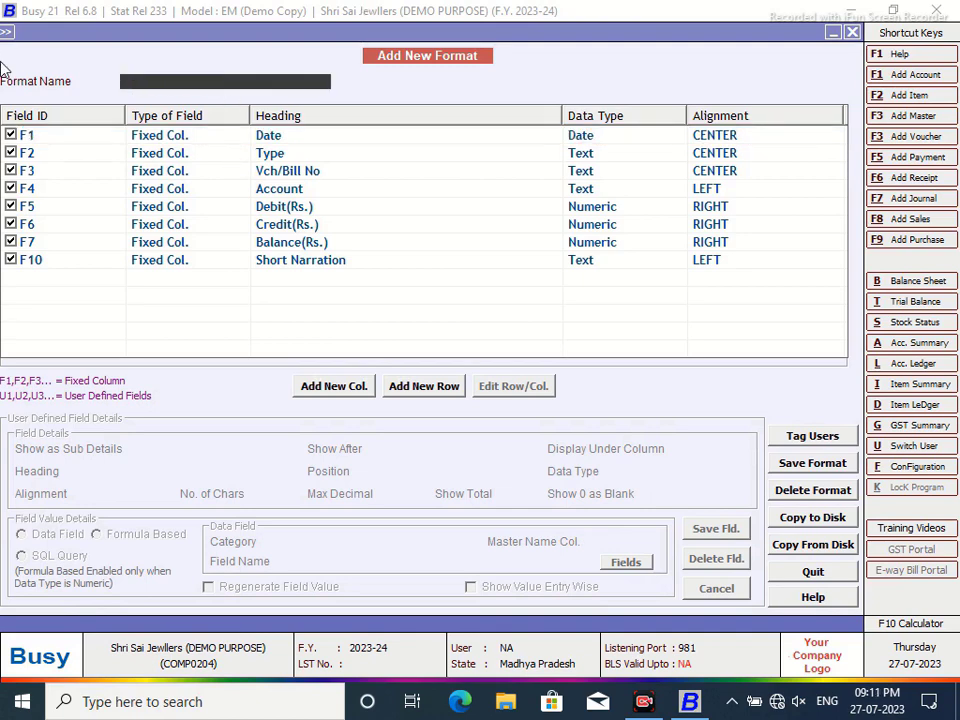
{"action": "type", "text": "Maha Kaal UJJAIN"}
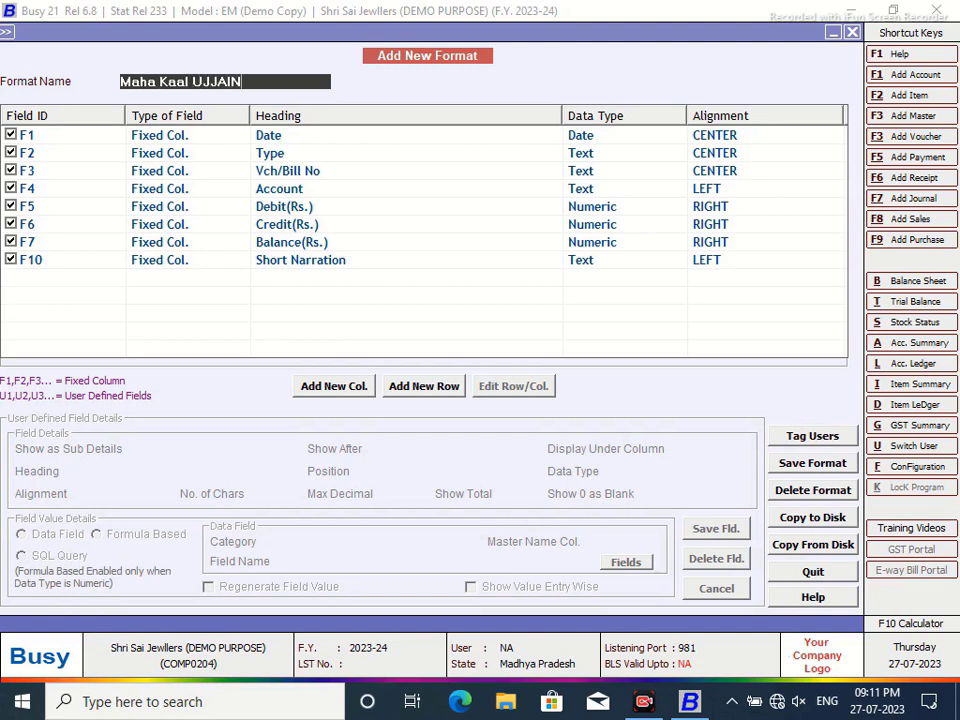
{"action": "key", "text": "Return"}
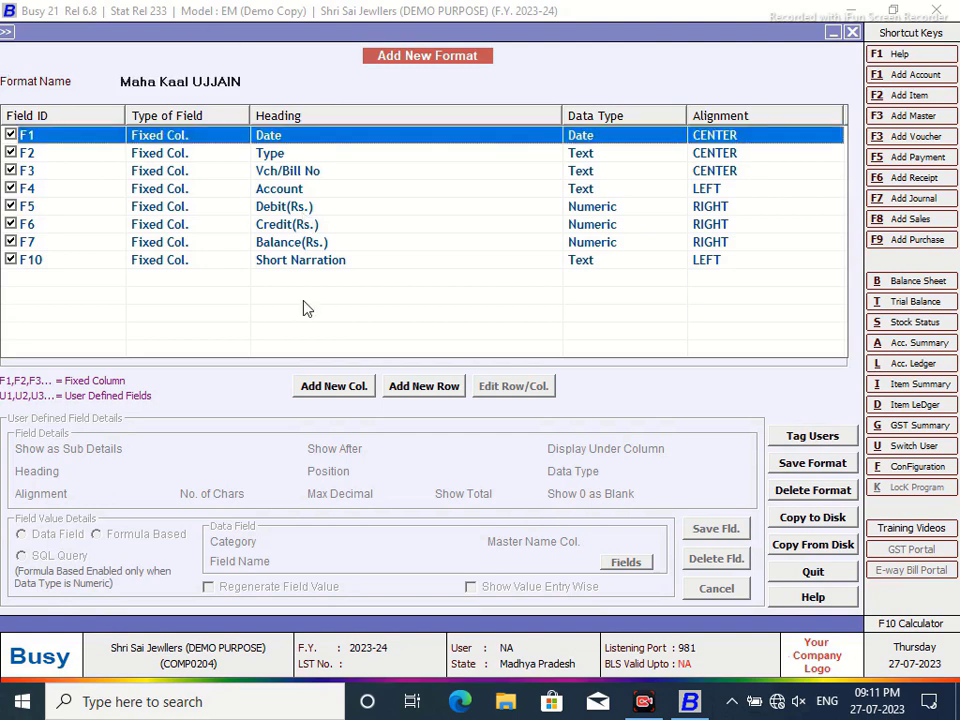
- Add a first column MONTH filled from SQL query ONE with parameter F1
{"action": "left_click", "coordinate": [318, 389]}
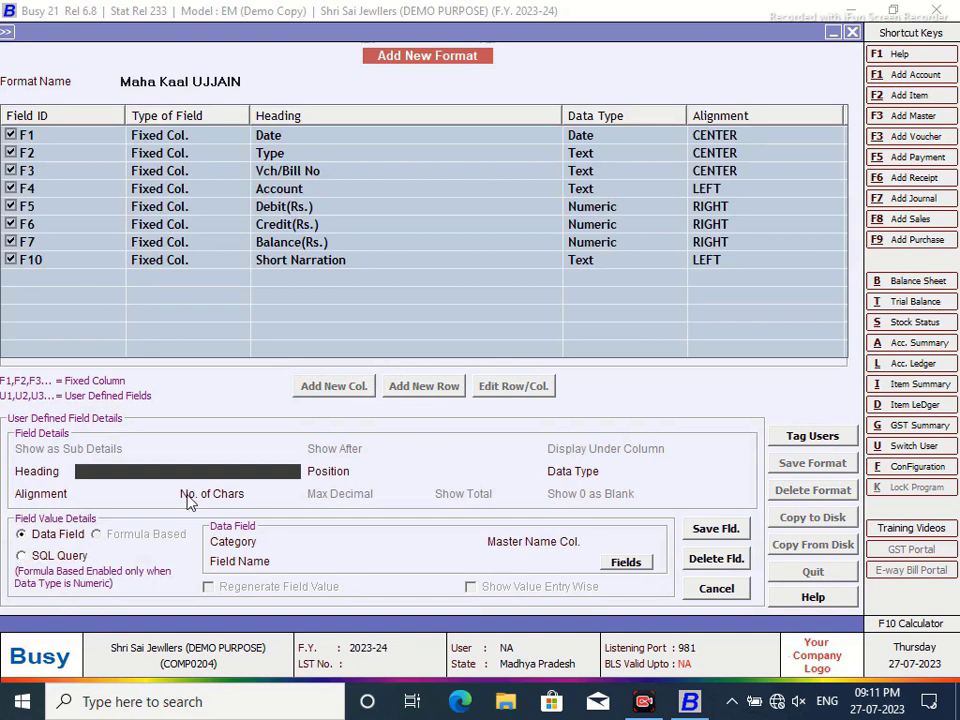
{"action": "type", "text": "MONTH"}
{"action": "key", "text": "Return"}
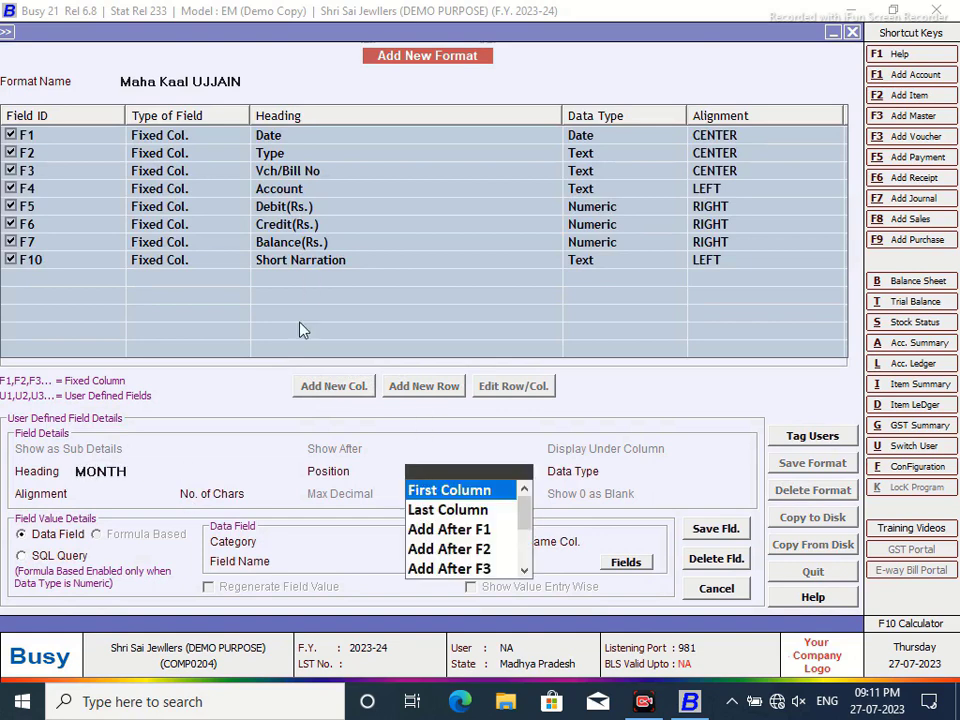
{"action": "key", "text": "Return"}
{"action": "key", "text": "Return"}
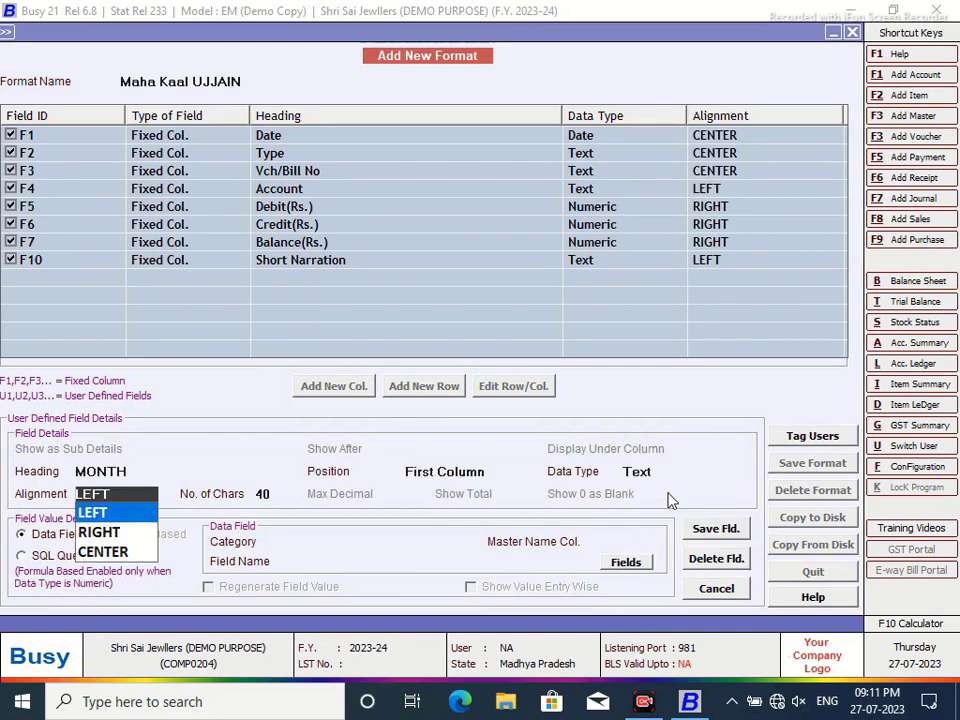
{"action": "left_click", "coordinate": [22, 558]}
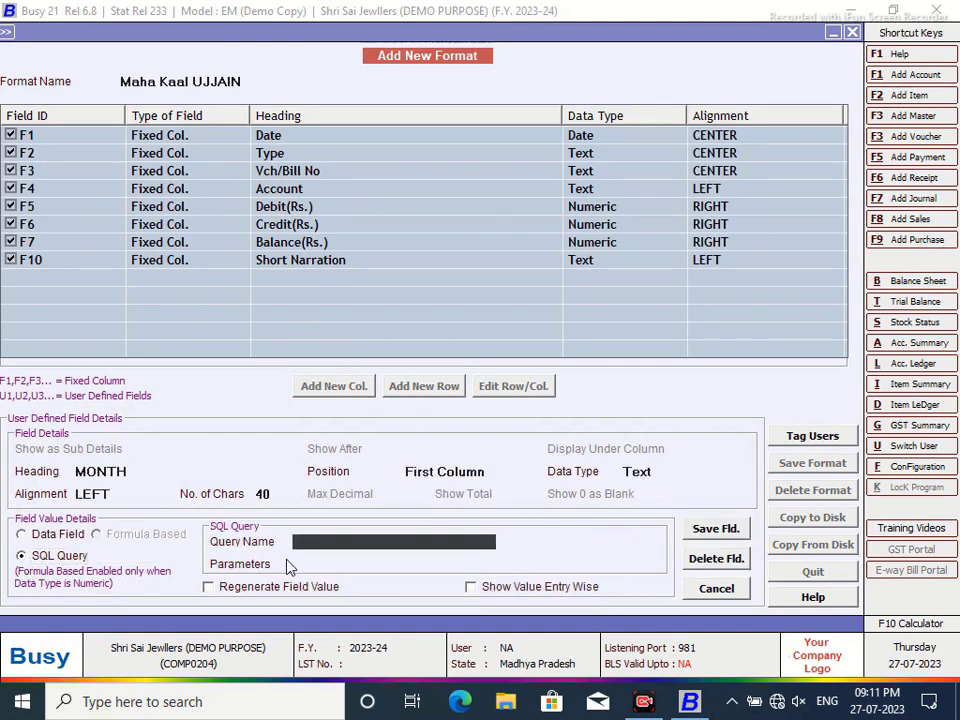
{"action": "type", "text": "ONE"}
{"action": "key", "text": "Return"}
{"action": "type", "text": "F1"}
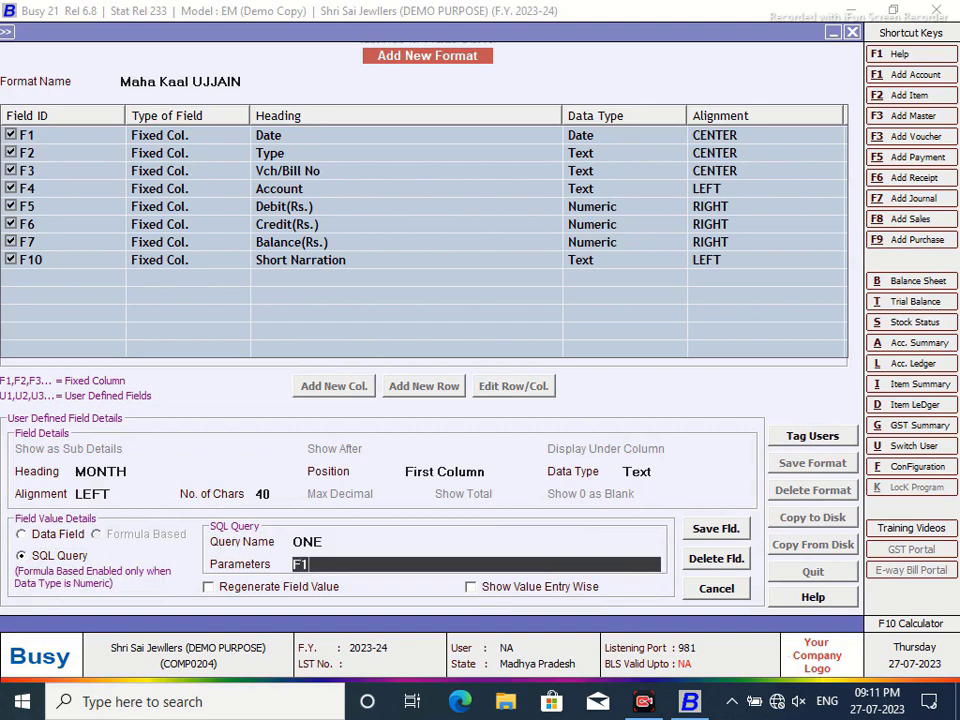
{"action": "key", "text": "Return"}
{"action": "left_click", "coordinate": [722, 531]}
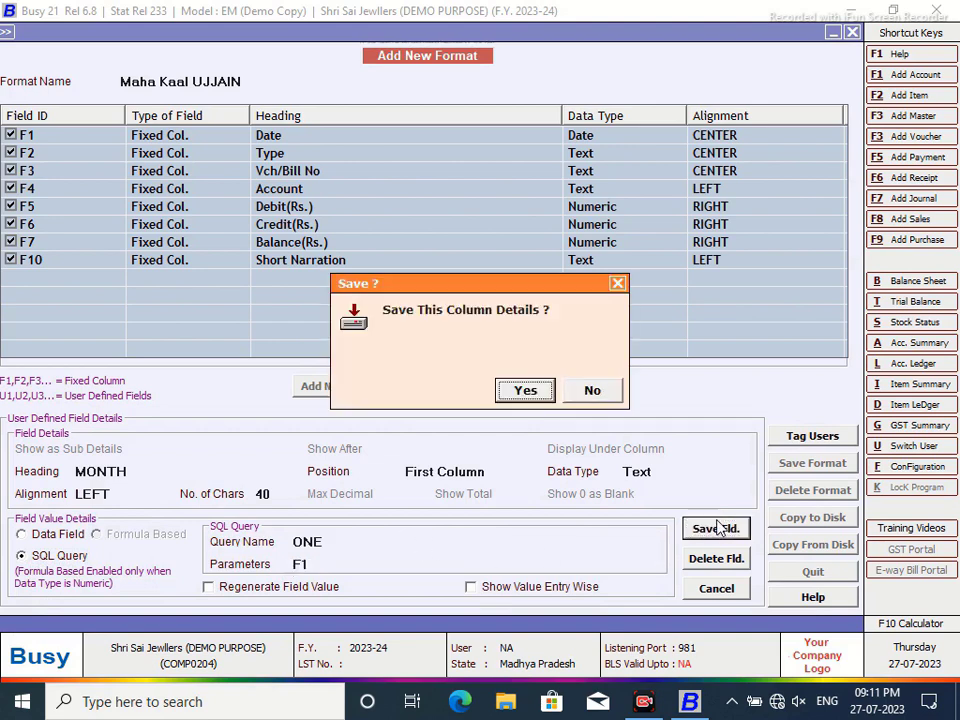
{"action": "left_click", "coordinate": [525, 390]}
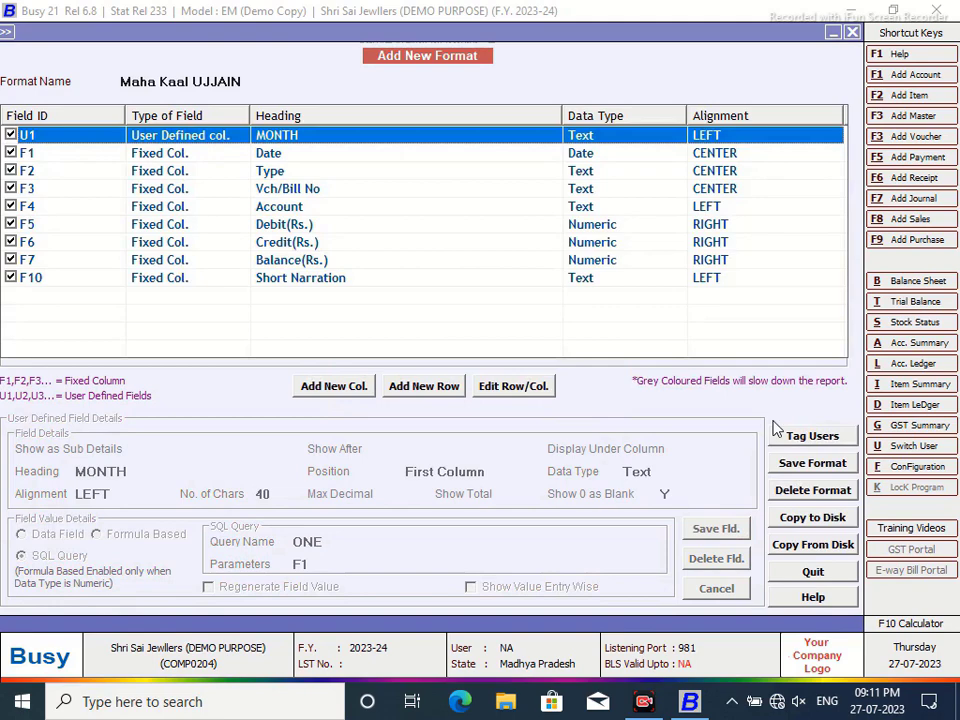
- Save the Maha Kaal UJJAIN format and close the ledger report
{"action": "left_click", "coordinate": [810, 466]}
{"action": "left_click", "coordinate": [525, 390]}
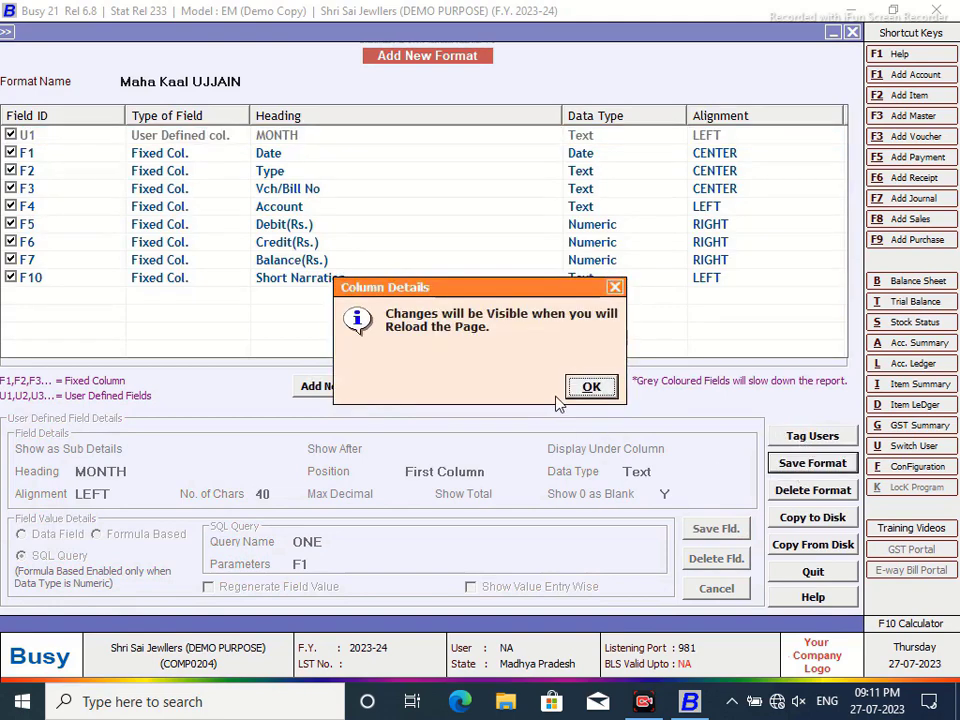
{"action": "left_click", "coordinate": [589, 387]}
{"action": "left_click", "coordinate": [852, 32]}
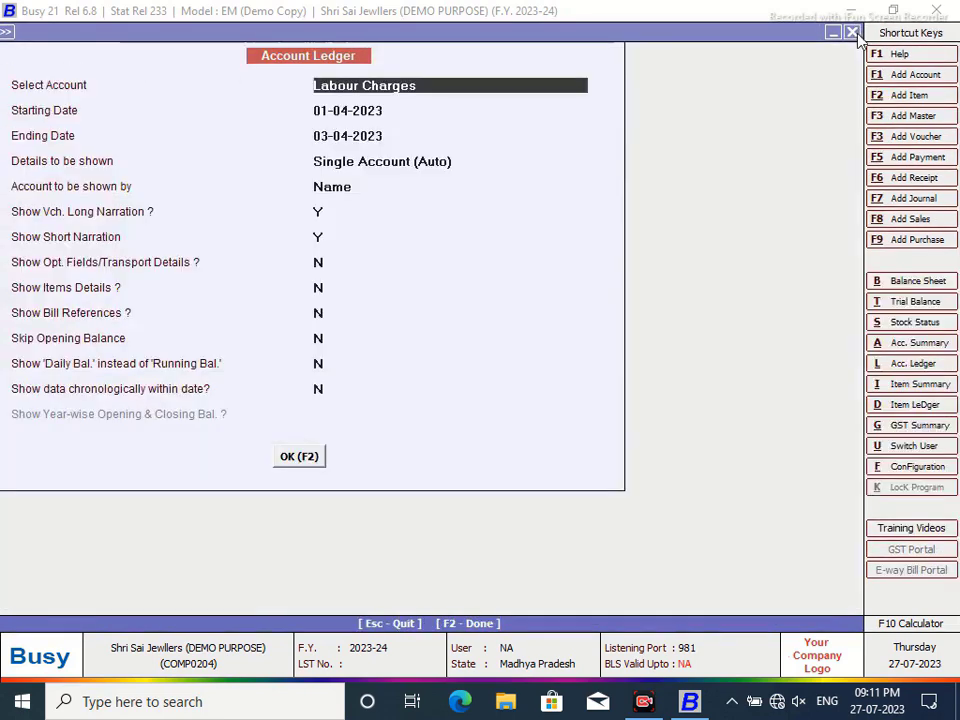
{"action": "left_click", "coordinate": [852, 32]}
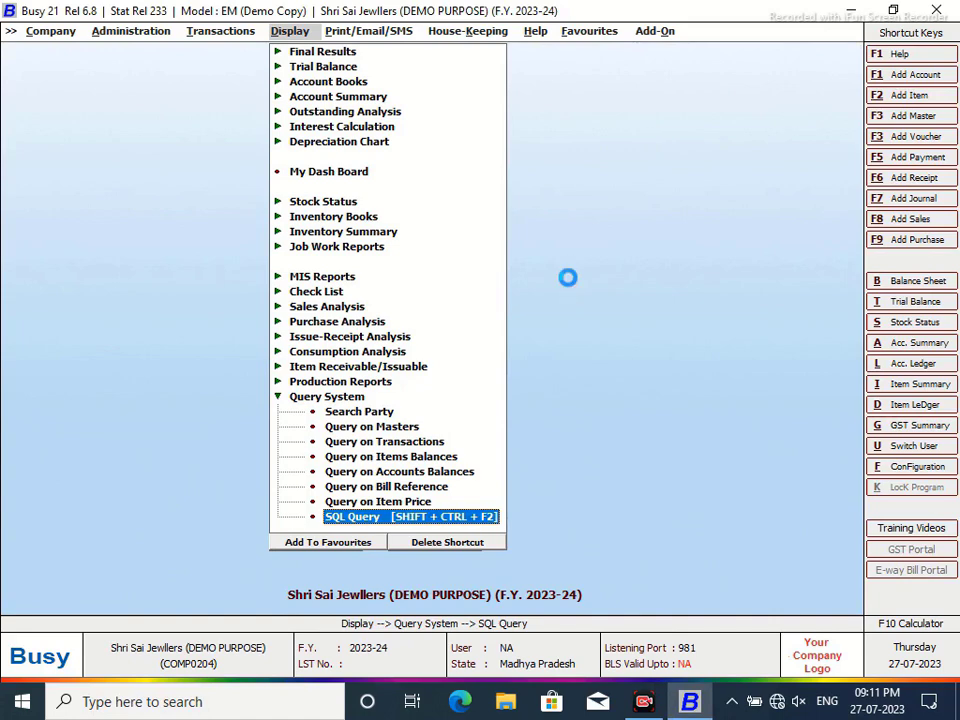
- Show the Labour Charges ledger in the Maha Kaal UJJAIN format and narrow the MONTH column
{"action": "key", "text": "alt+l"}
{"action": "left_click", "coordinate": [351, 132]}
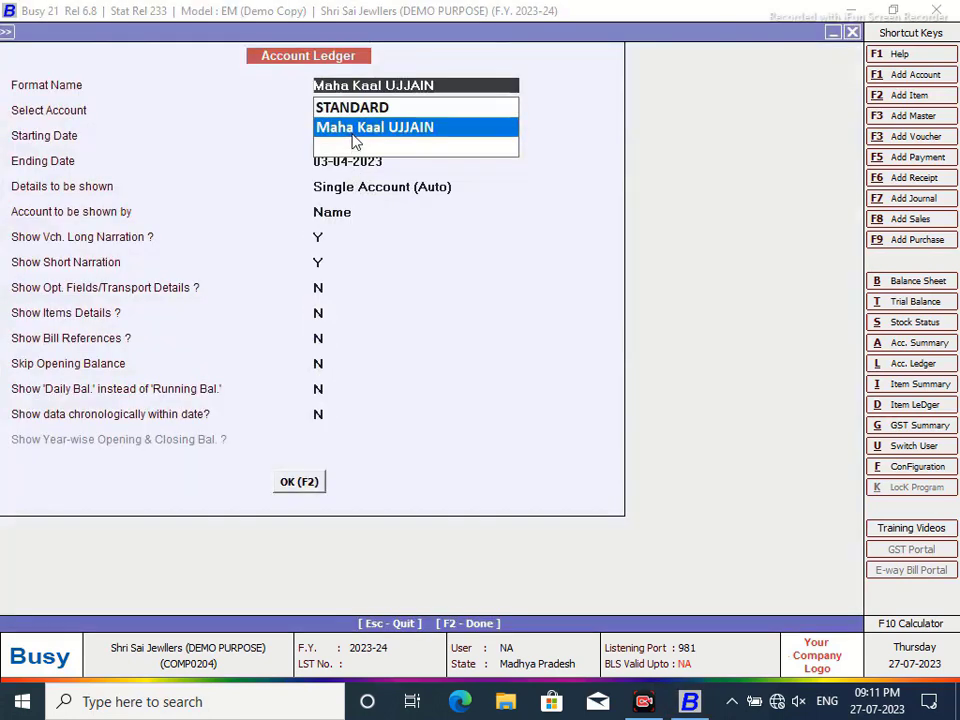
{"action": "left_click", "coordinate": [291, 482]}
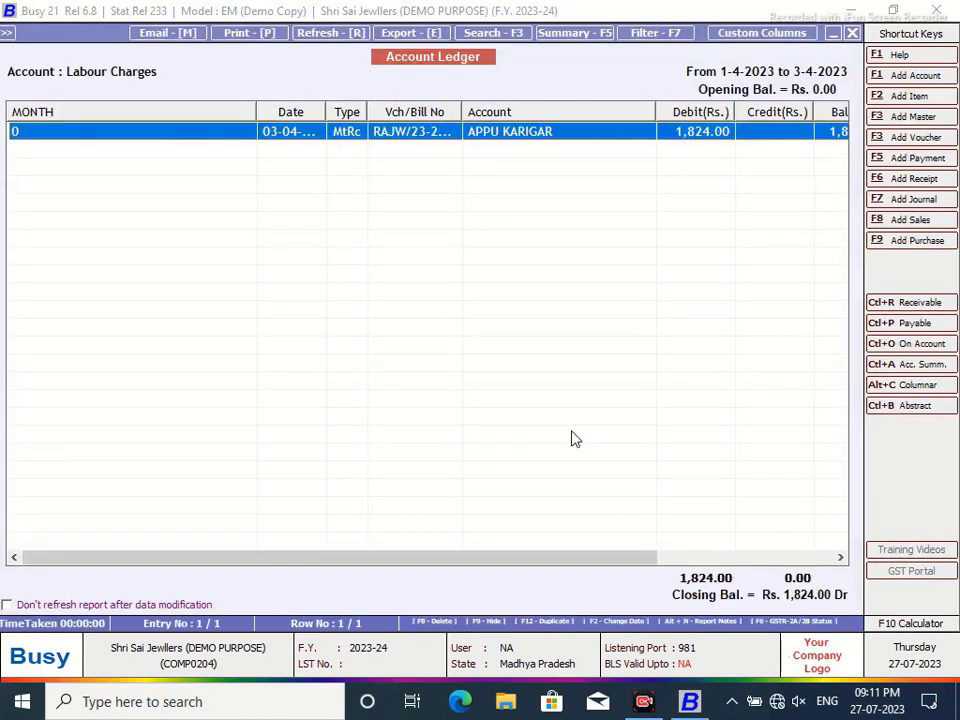
{"action": "left_click_drag", "start_coordinate": [257, 117], "coordinate": [37, 141]}
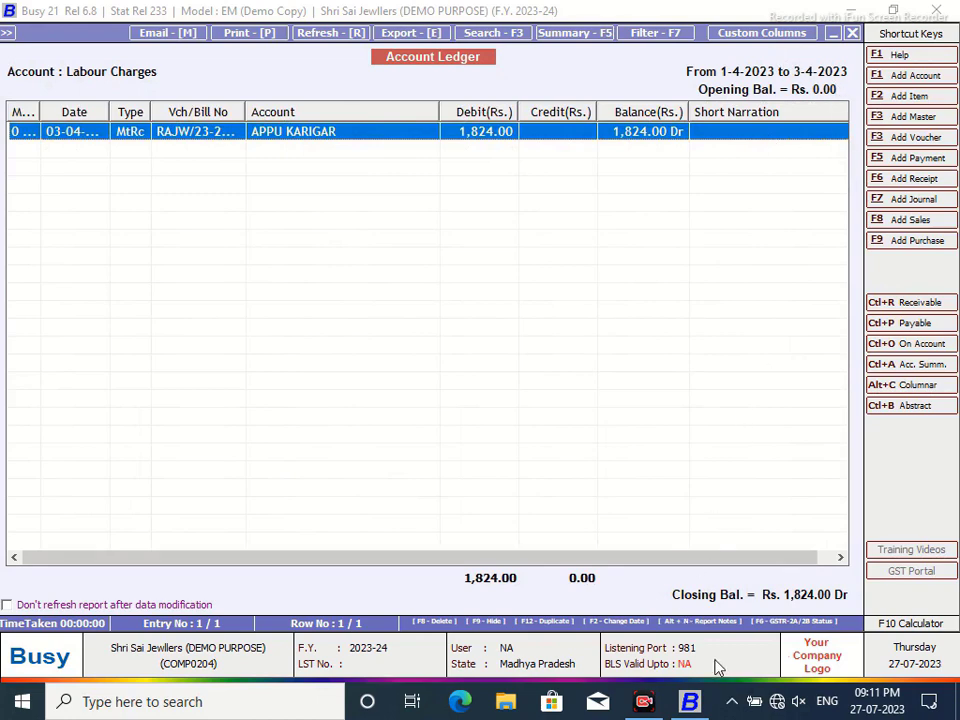
{"action": "key", "text": "Escape"}
{"action": "key", "text": "F2"}
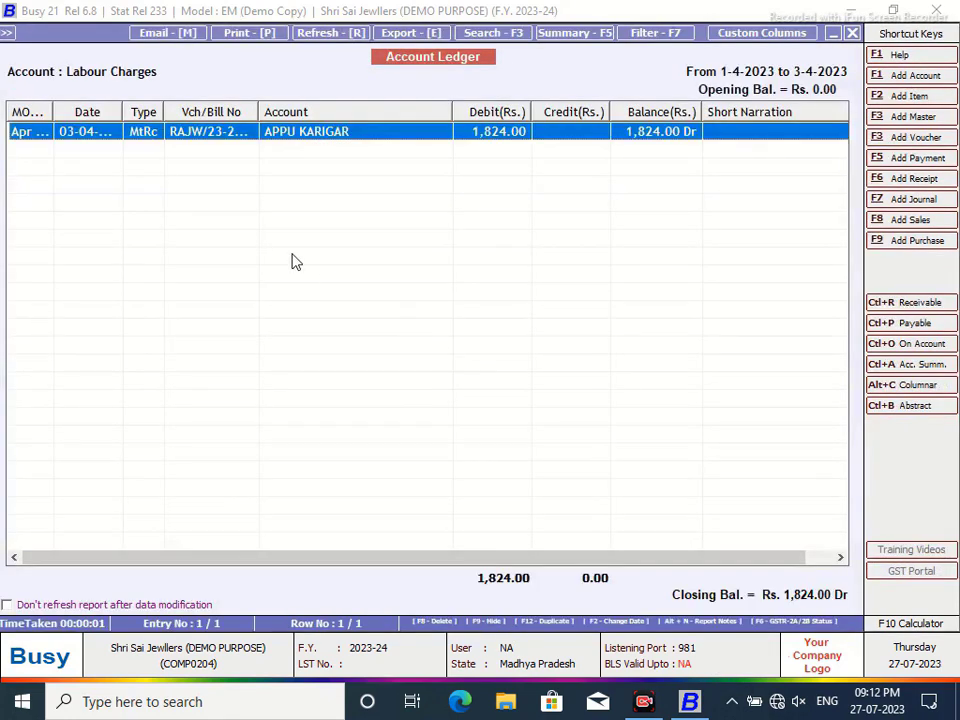
{"action": "left_click_drag", "start_coordinate": [81, 118], "coordinate": [56, 132]}
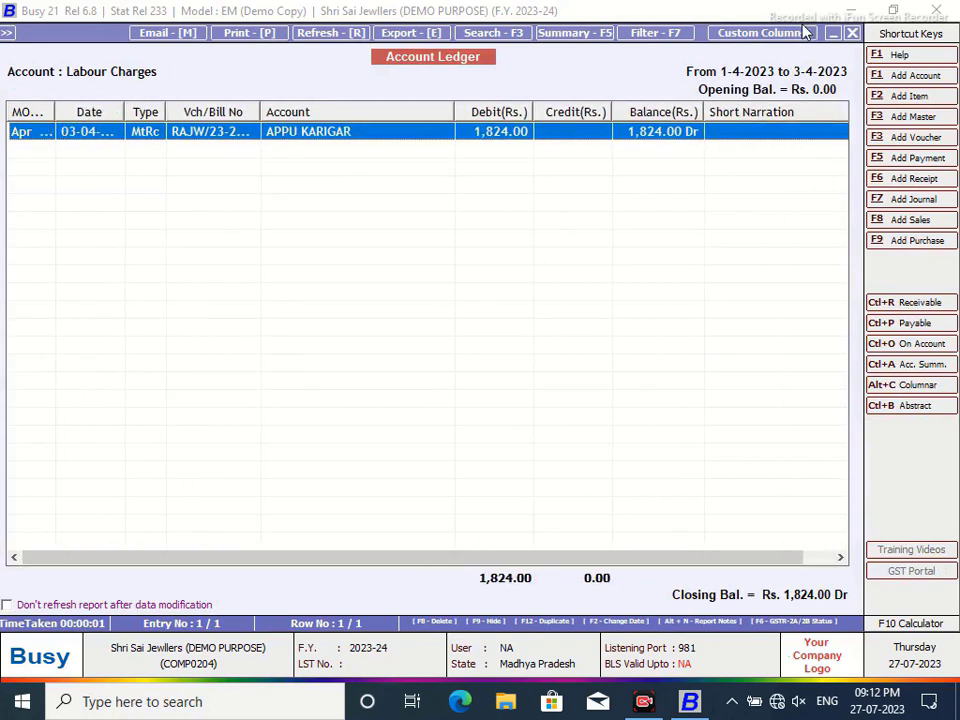
- Change query ONE's format to "MMM-YYYY", save it, and redisplay the Labour Charges ledger
{"action": "left_click", "coordinate": [852, 34]}
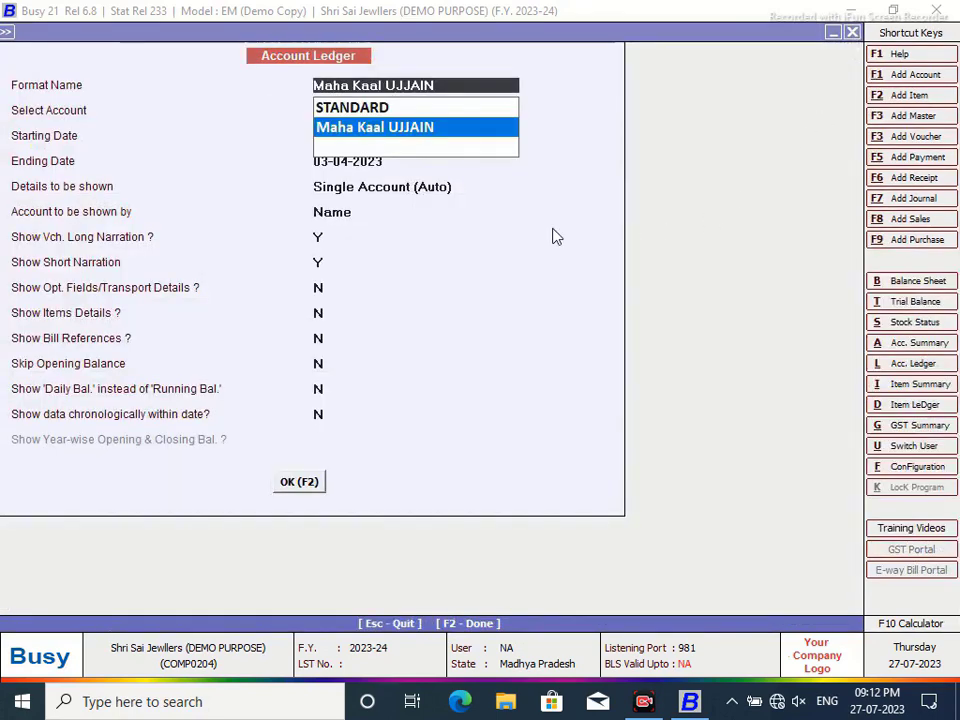
{"action": "key", "text": "ctrl+q"}
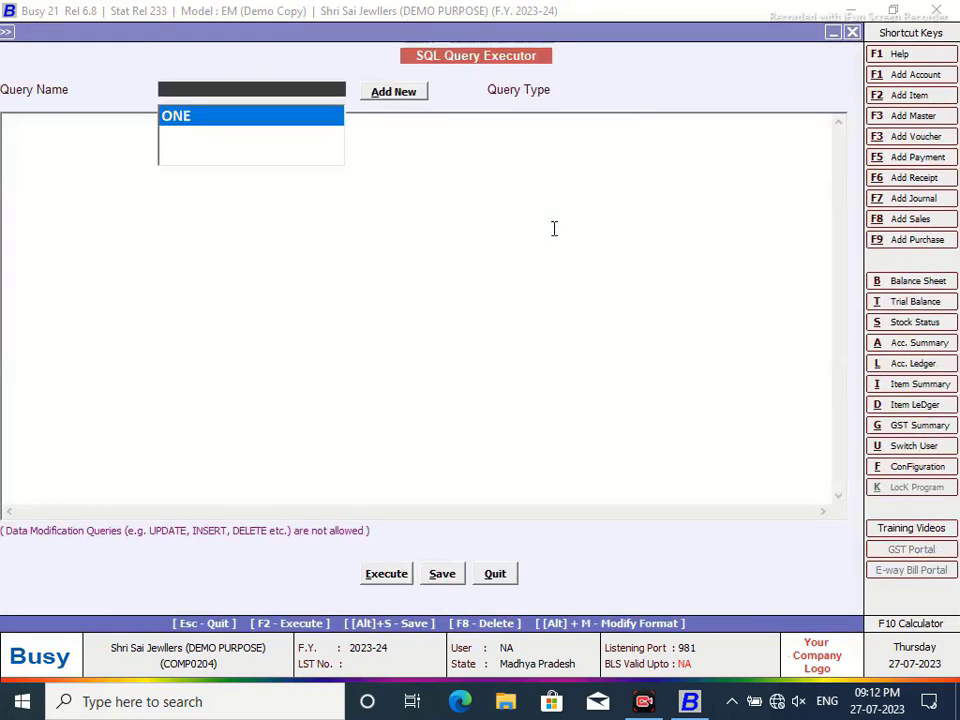
{"action": "left_click", "coordinate": [229, 113]}
{"action": "left_click", "coordinate": [167, 204]}
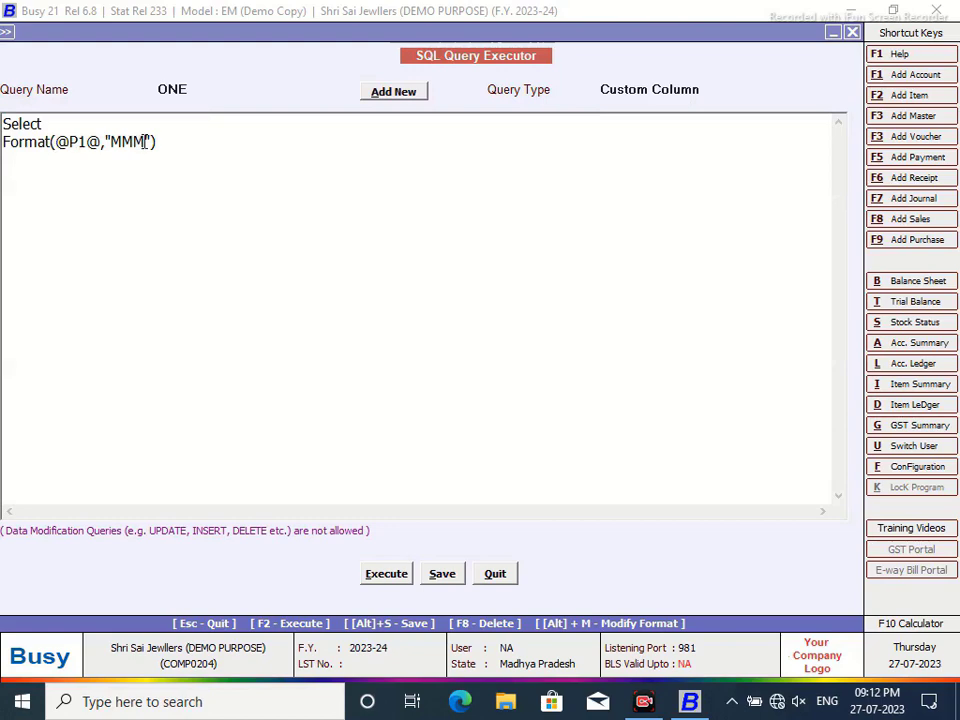
{"action": "type", "text": "-YYYY"}
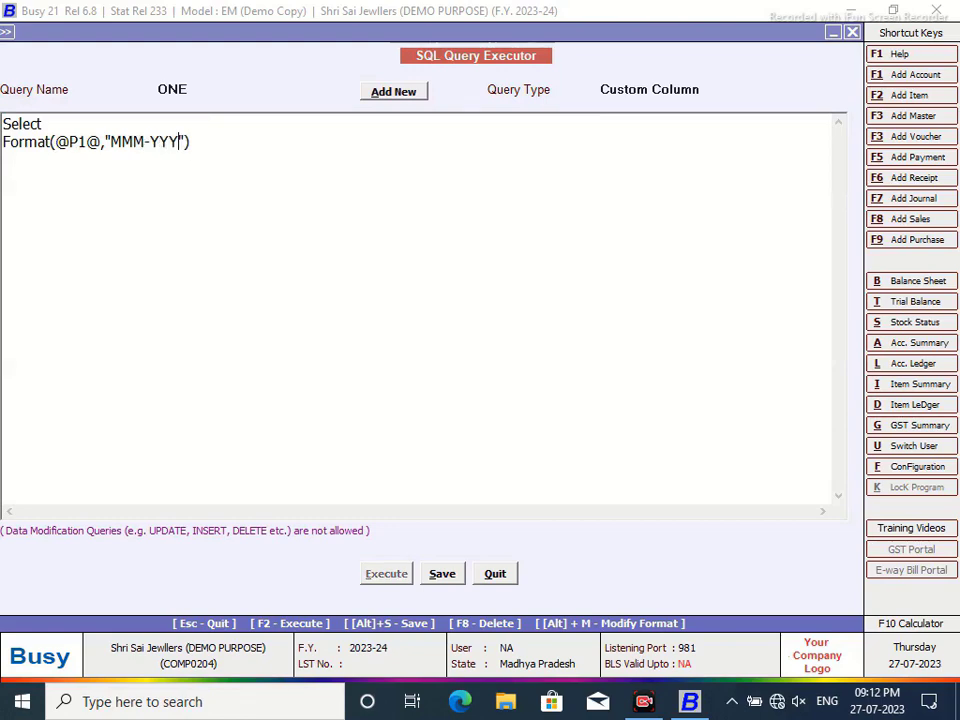
{"action": "left_click", "coordinate": [443, 575]}
{"action": "left_click", "coordinate": [593, 389]}
{"action": "left_click", "coordinate": [497, 578]}
{"action": "left_click", "coordinate": [302, 483]}
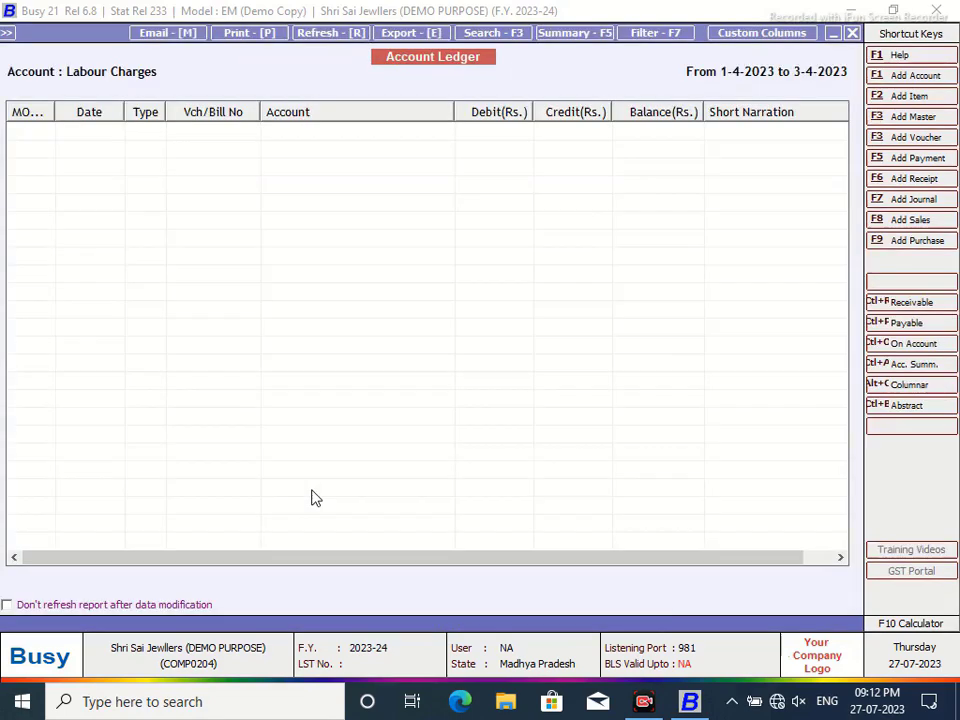
- Widen the MONTH, Date and Type columns of the Labour Charges ledger, then close the report
{"action": "left_click_drag", "start_coordinate": [54, 118], "coordinate": [73, 136]}
{"action": "left_click_drag", "start_coordinate": [147, 106], "coordinate": [212, 120]}
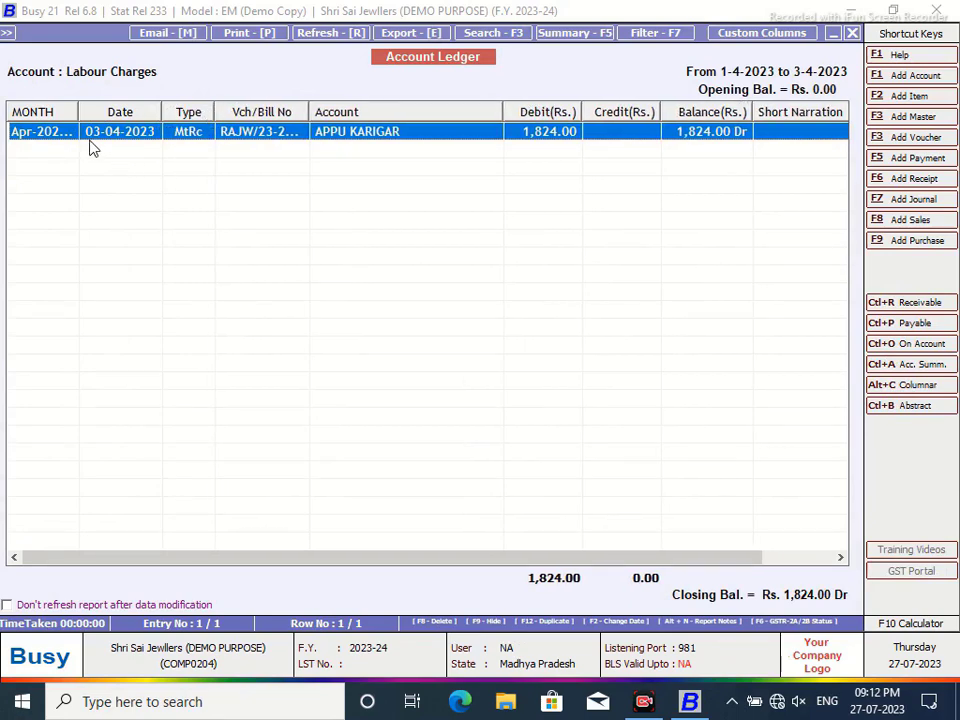
{"action": "left_click_drag", "start_coordinate": [76, 104], "coordinate": [86, 113]}
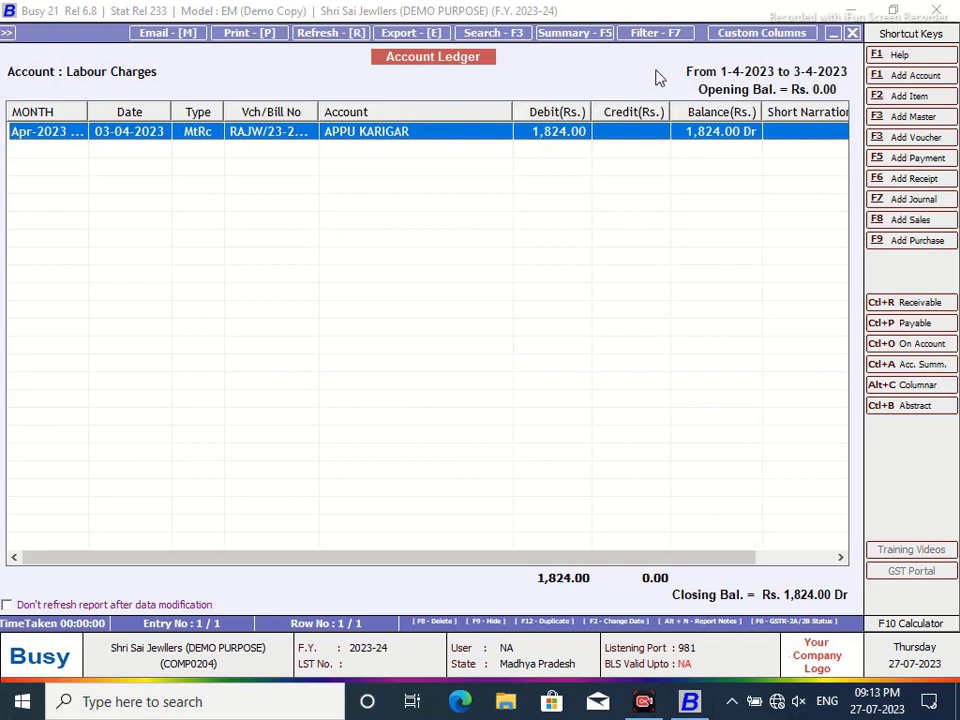
{"action": "left_click", "coordinate": [852, 33]}
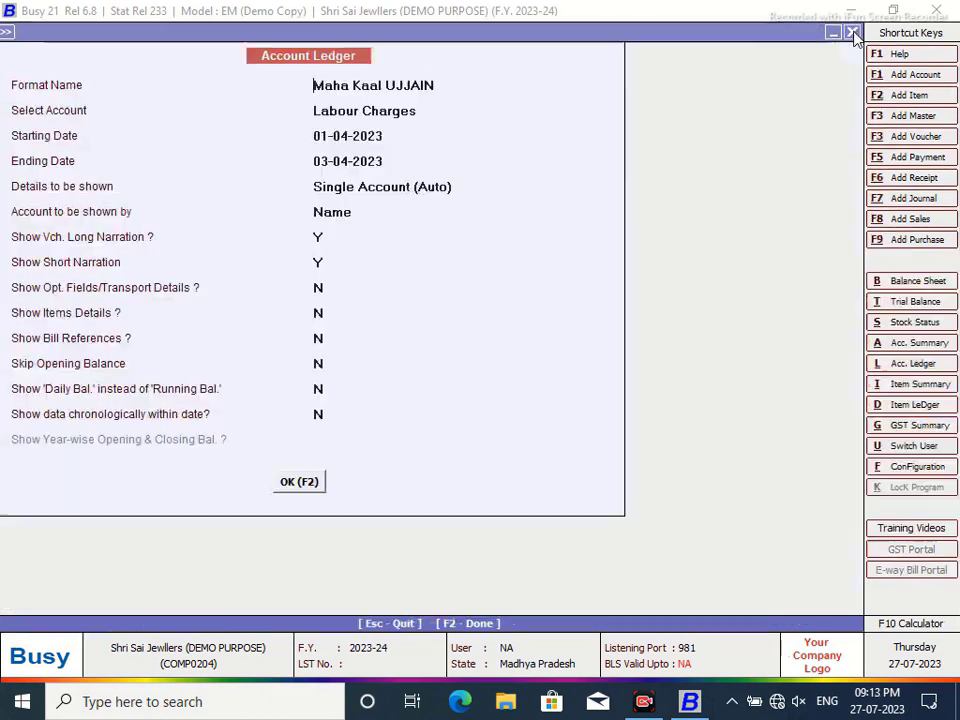
- Reopen the Labour Charges ledger and widen the Vch/Bill No, Type and Date columns
{"action": "left_click", "coordinate": [300, 482]}
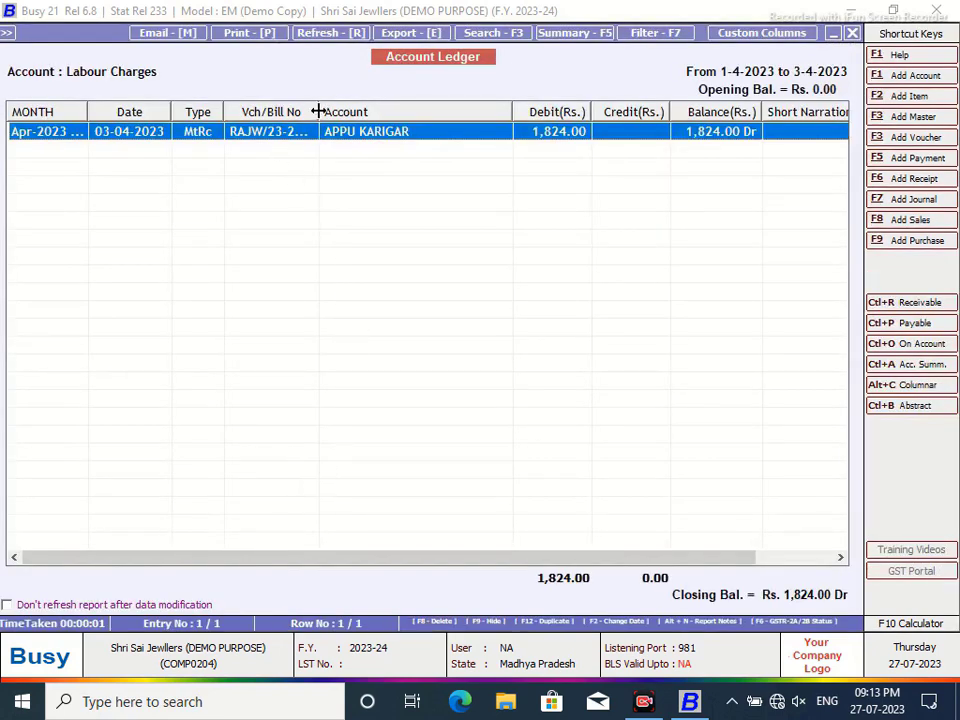
{"action": "left_click_drag", "start_coordinate": [318, 111], "coordinate": [345, 111]}
{"action": "left_click_drag", "start_coordinate": [224, 111], "coordinate": [238, 116]}
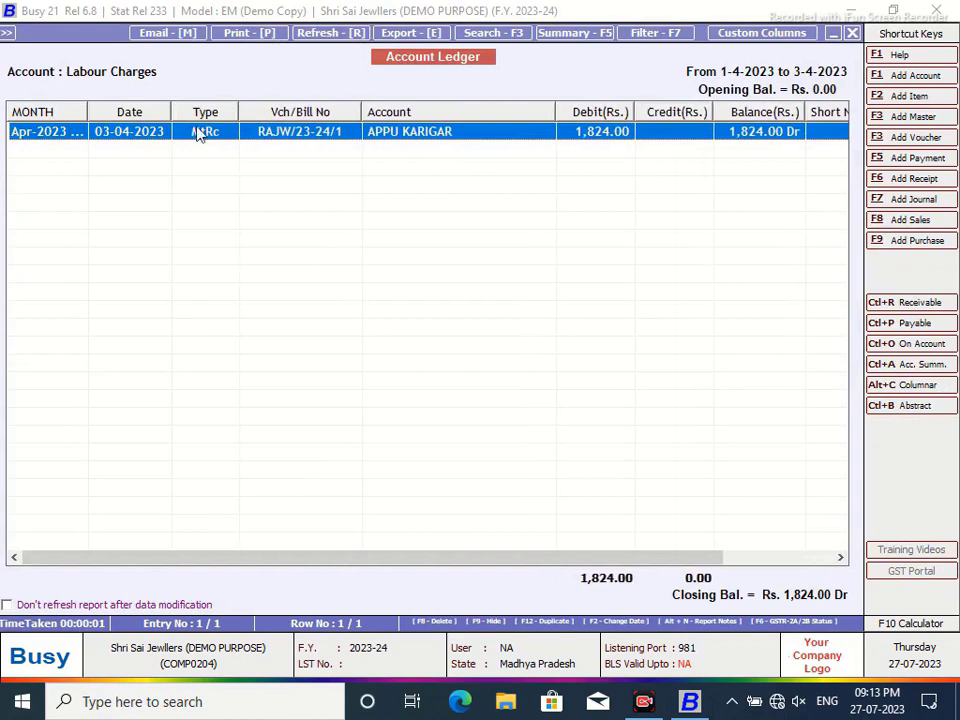
{"action": "left_click_drag", "start_coordinate": [170, 113], "coordinate": [180, 113]}
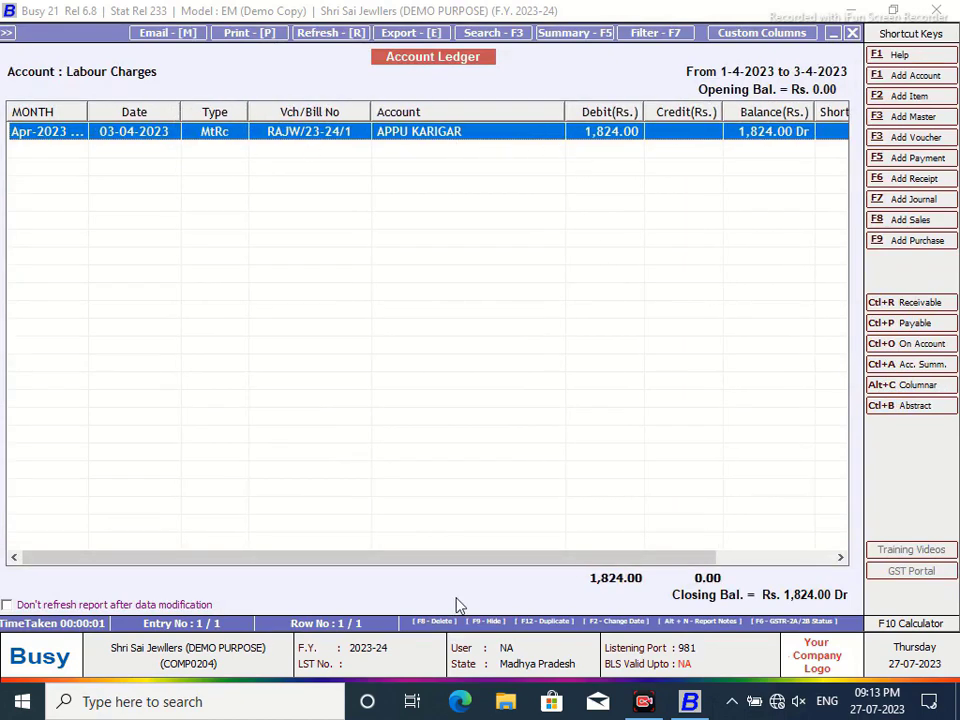
{"action": "left_click_drag", "start_coordinate": [474, 558], "coordinate": [510, 556]}
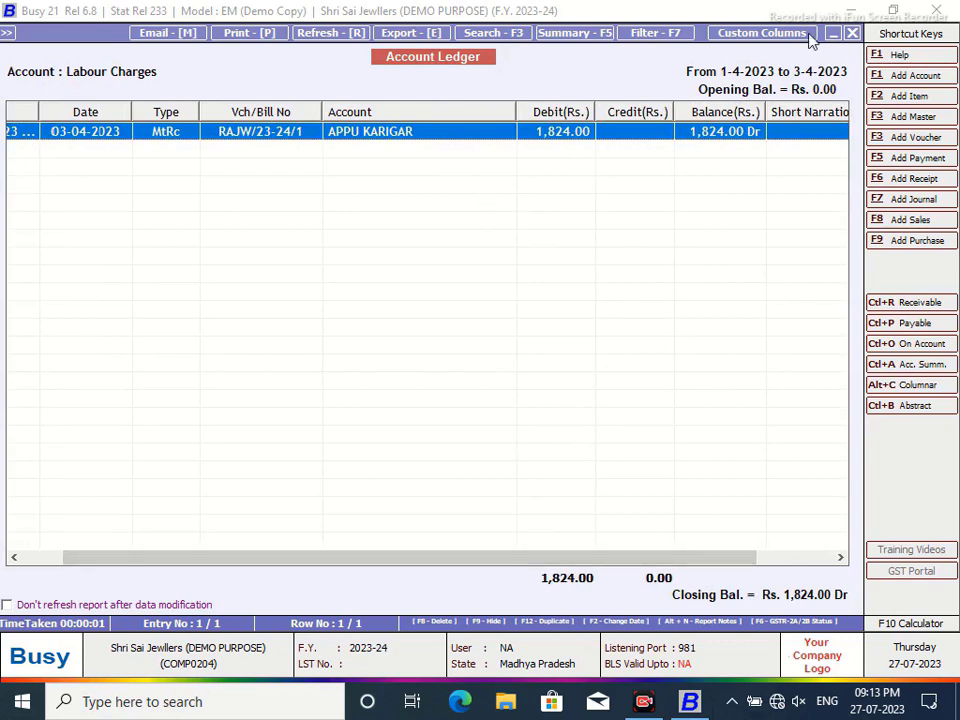
- Close the ledger, regenerate it with F2, then close it to return to Account Ledger options
{"action": "left_click", "coordinate": [852, 33]}
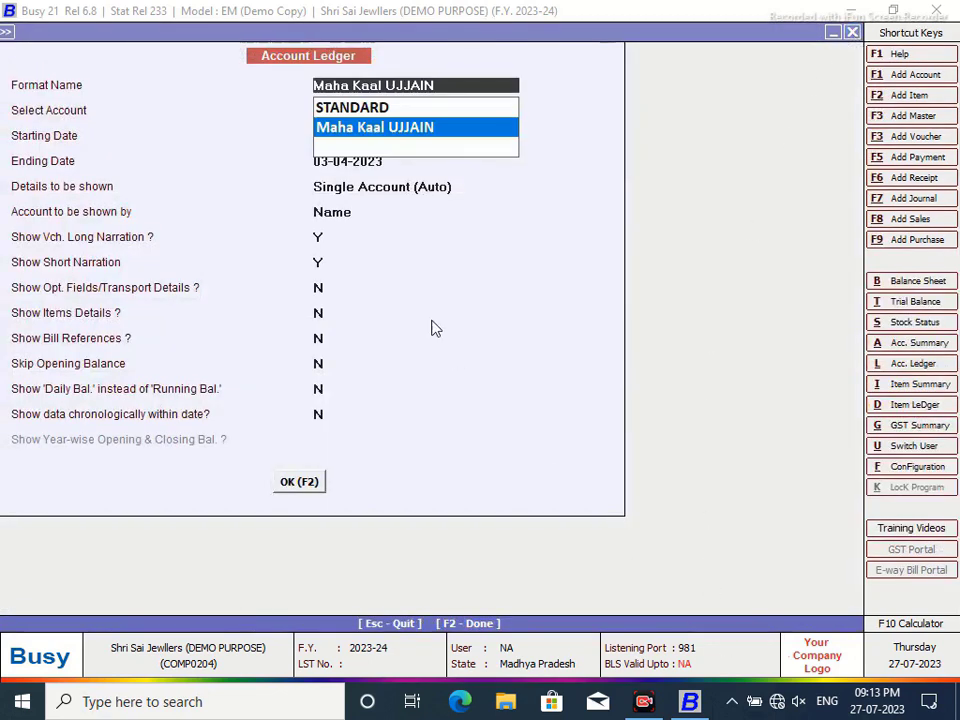
{"action": "left_click", "coordinate": [300, 483]}
{"action": "key", "text": "F2"}
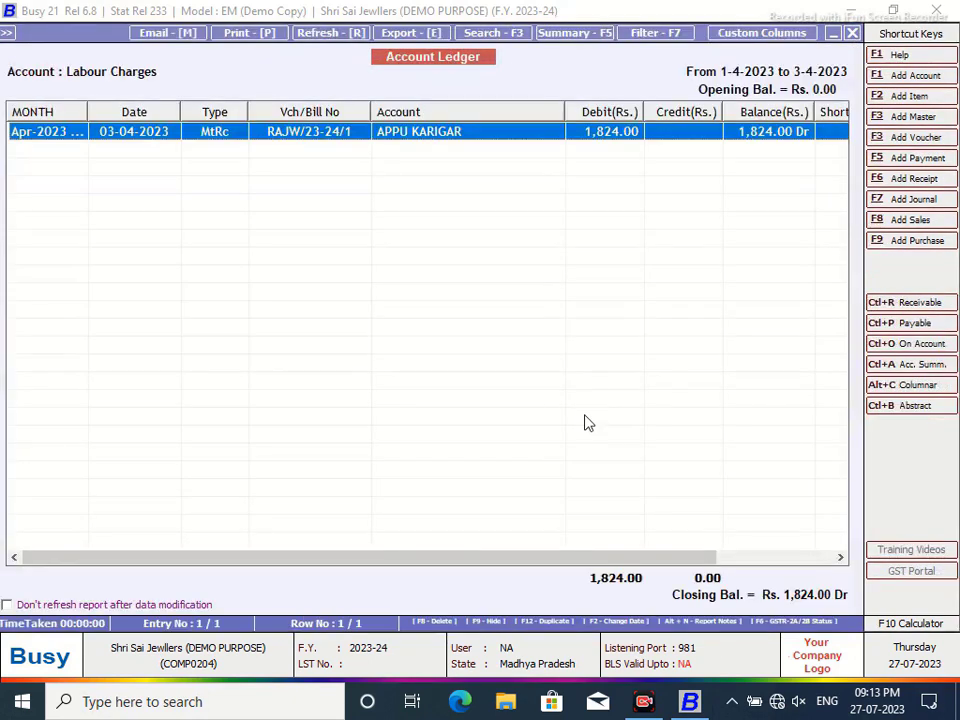
{"action": "left_click", "coordinate": [852, 33]}
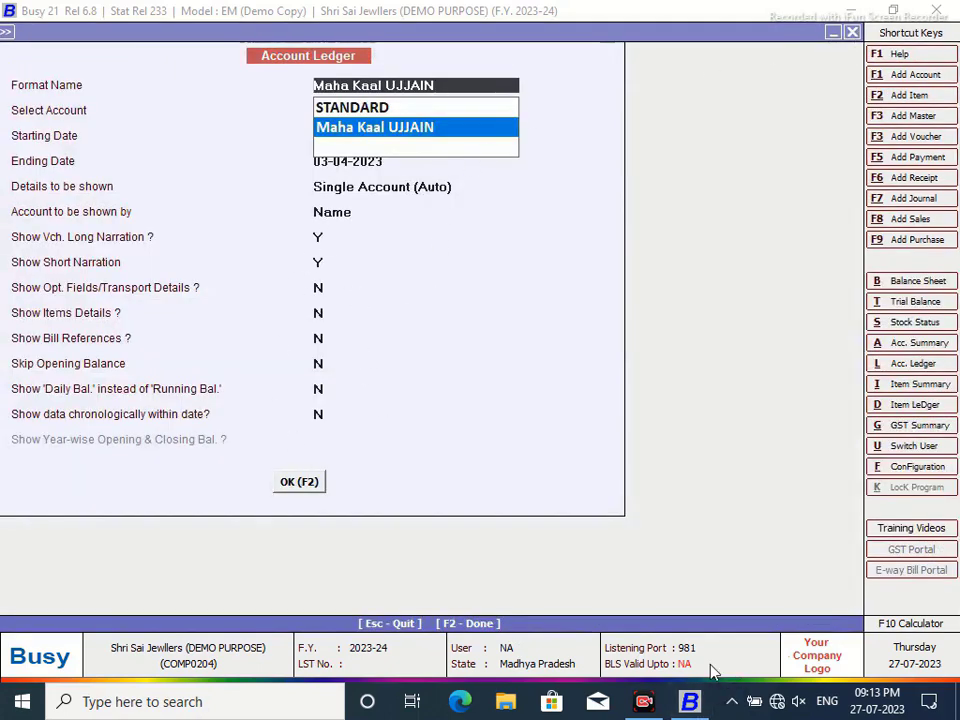
- Add a new Direct SQL query named TWO in the SQL Query Executor
{"action": "key", "text": "ctrl+alt+q"}
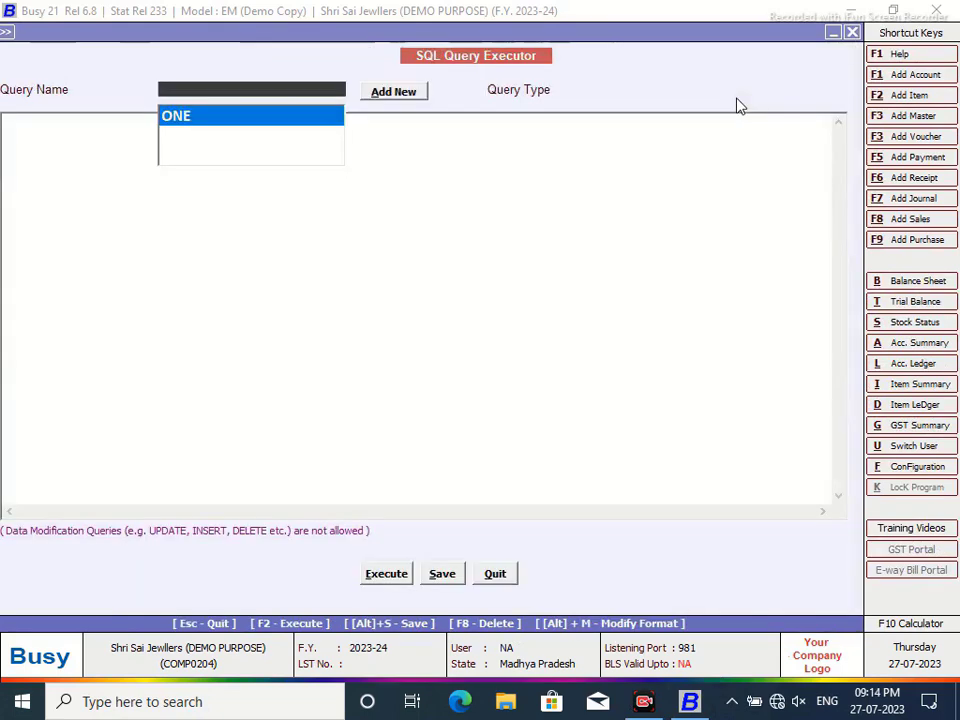
{"action": "left_click", "coordinate": [391, 98]}
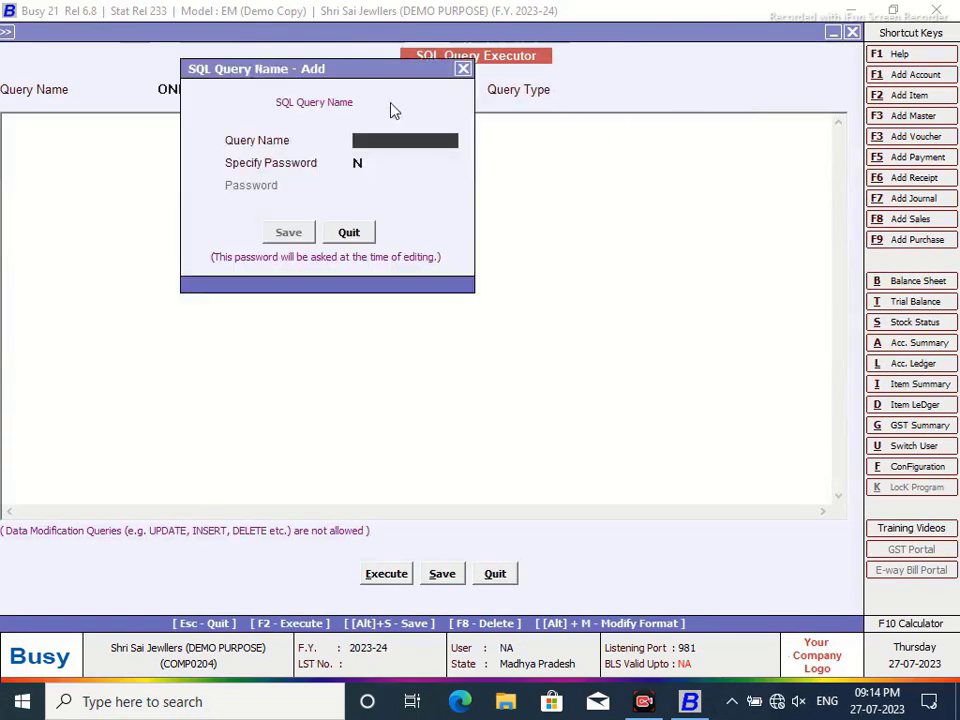
{"action": "type", "text": "TWO"}
{"action": "left_click", "coordinate": [288, 232]}
- Enter 'Select * from Tran2 Where Tran2.VchType=4 and Tran2.RecType=23' and save query TWO
{"action": "type", "text": "Se"}
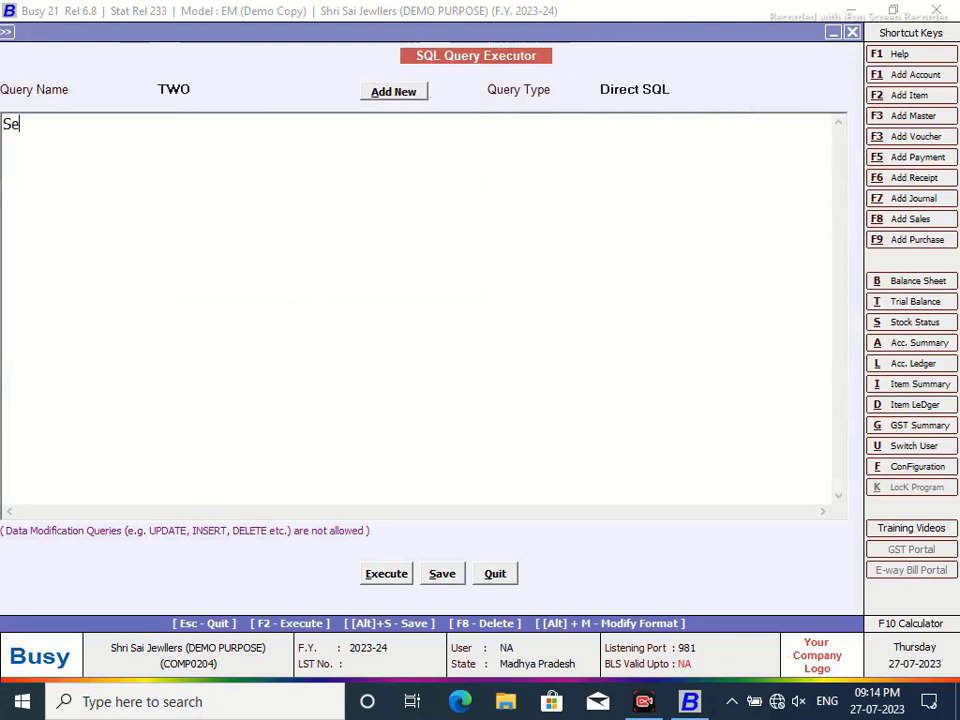
{"action": "type", "text": "lect"}
{"action": "key", "text": "Return"}
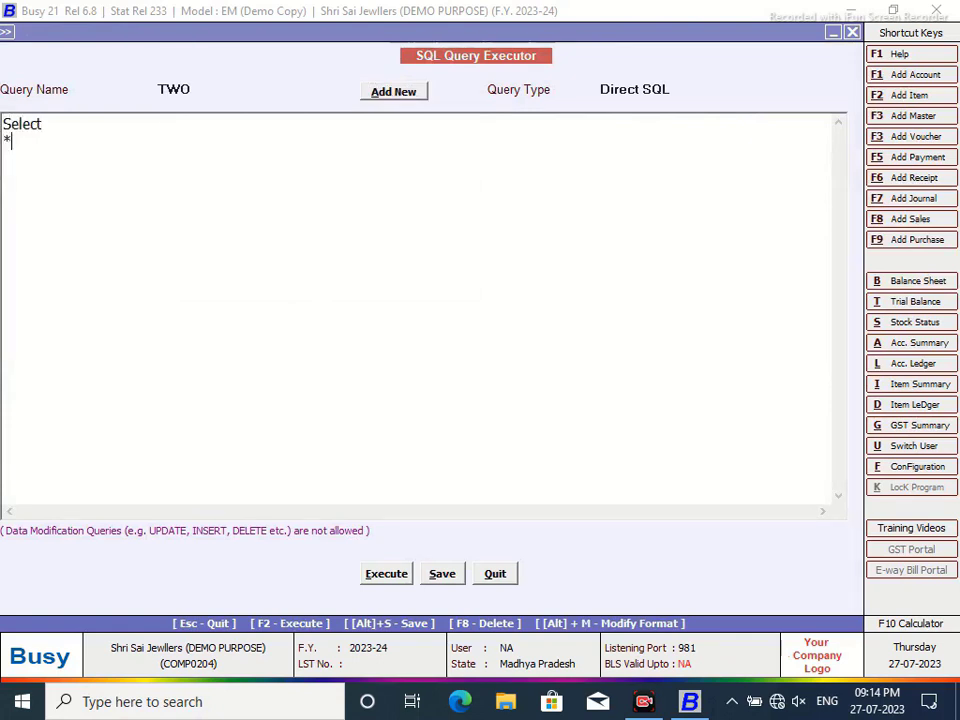
{"action": "type", "text": "* from Tran2"}
{"action": "key", "text": "Return"}
{"action": "type", "text": "Where TreaN"}
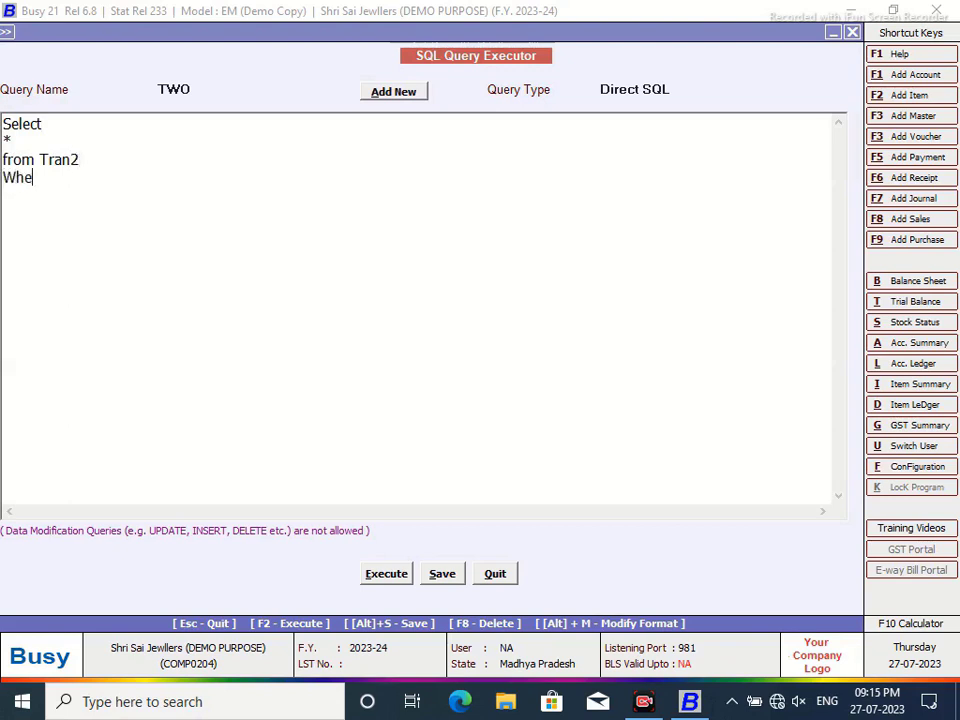
{"action": "key", "text": "BackSpace"}
{"action": "key", "text": "BackSpace"}
{"action": "type", "text": "AN"}
{"action": "key", "text": "BackSpace"}
{"action": "key", "text": "BackSpace"}
{"action": "type", "text": "an2.VchType"}
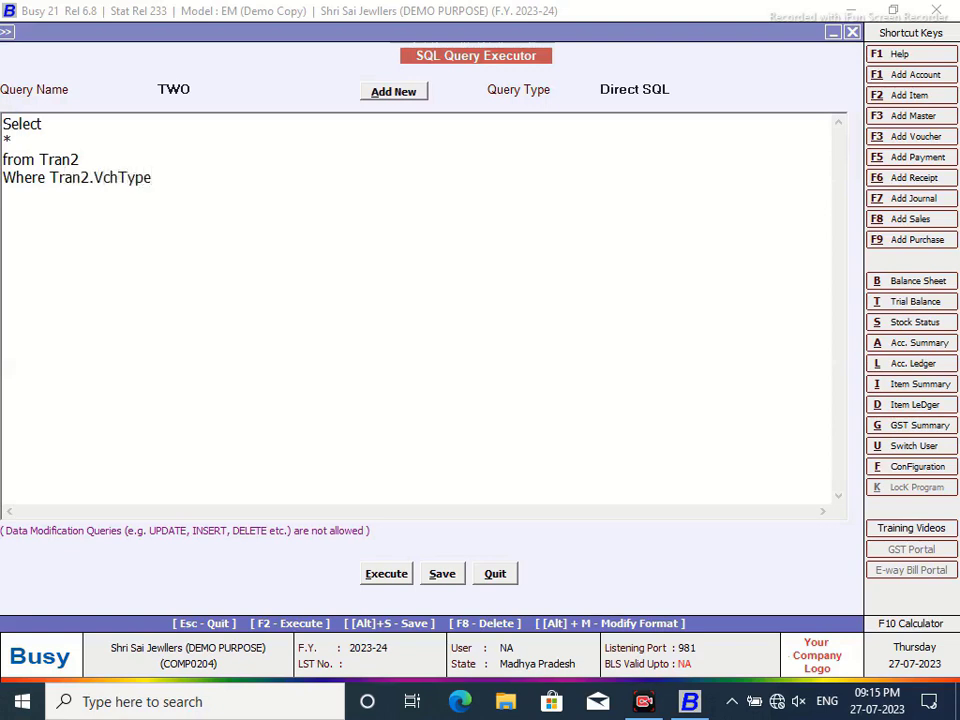
{"action": "type", "text": "=4 and Tran2."}
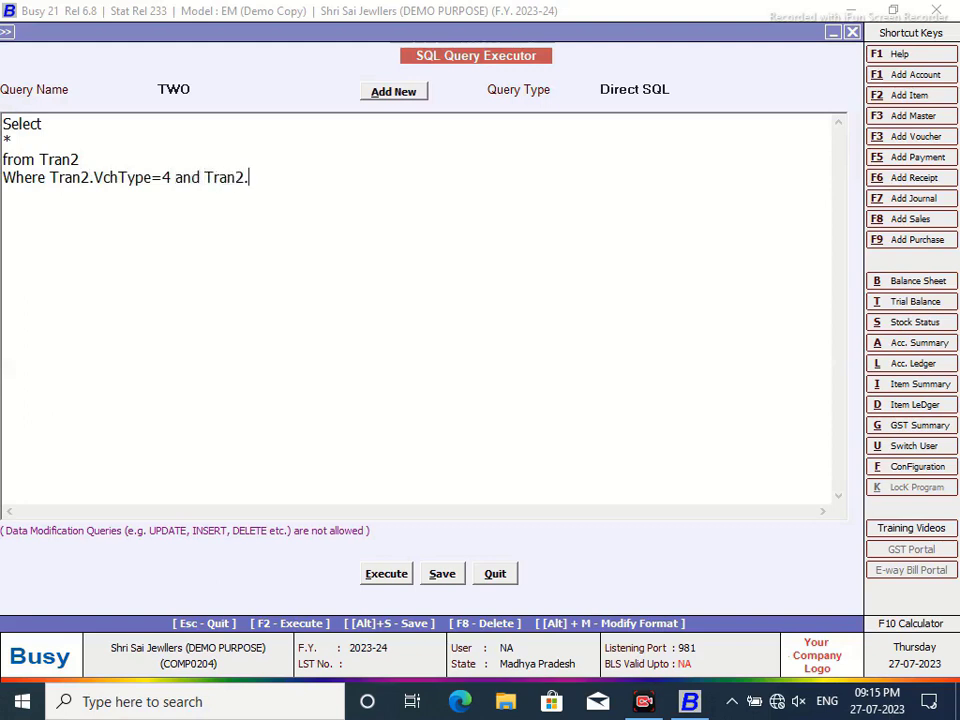
{"action": "type", "text": "RecType=23"}
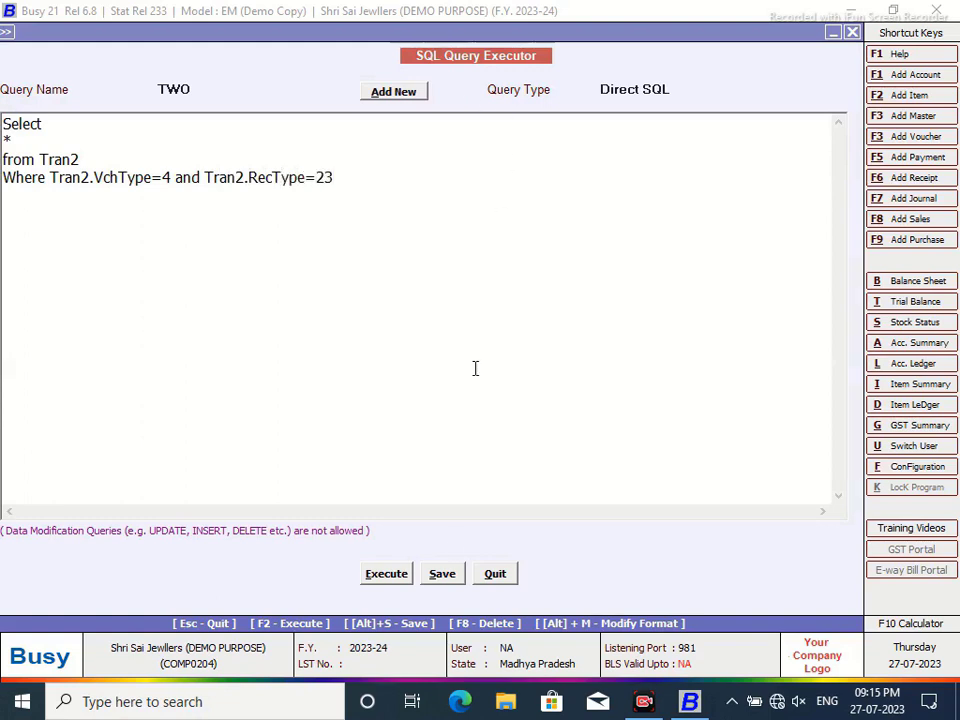
{"action": "left_click", "coordinate": [441, 574]}
{"action": "left_click", "coordinate": [602, 389]}
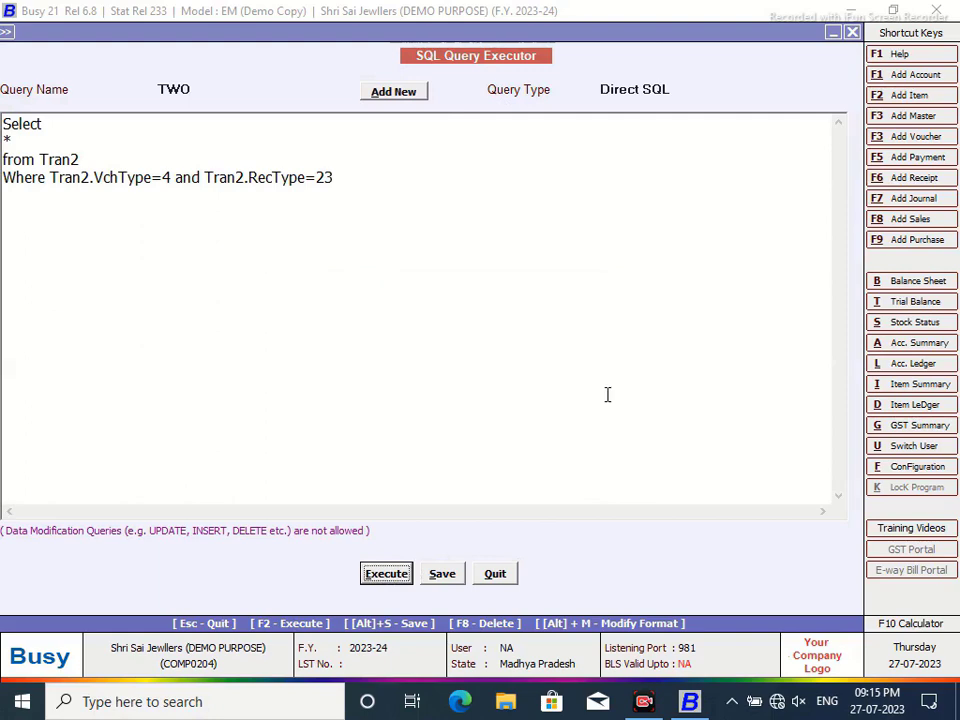
- Run query TWO to see its one RAJW/23-24/1 row, then add a blank line after Select
{"action": "key", "text": "F2"}
{"action": "mouse_move", "coordinate": [46, 573]}
{"action": "left_mouse_down"}
{"action": "mouse_move", "coordinate": [88, 580]}
{"action": "mouse_move", "coordinate": [47, 583]}
{"action": "left_mouse_up"}
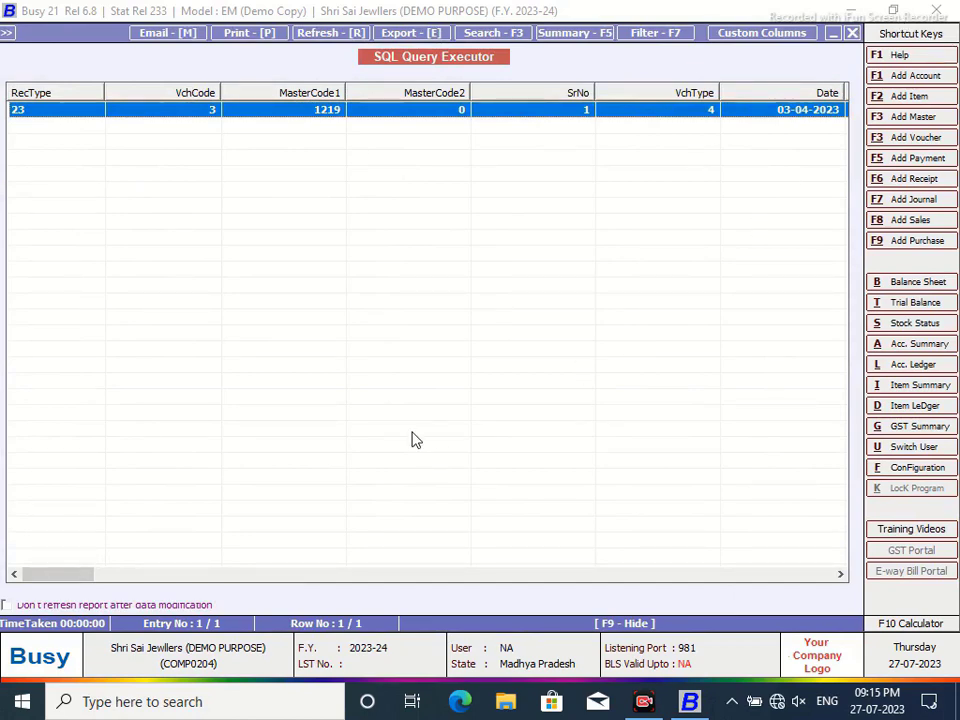
{"action": "left_click", "coordinate": [852, 33]}
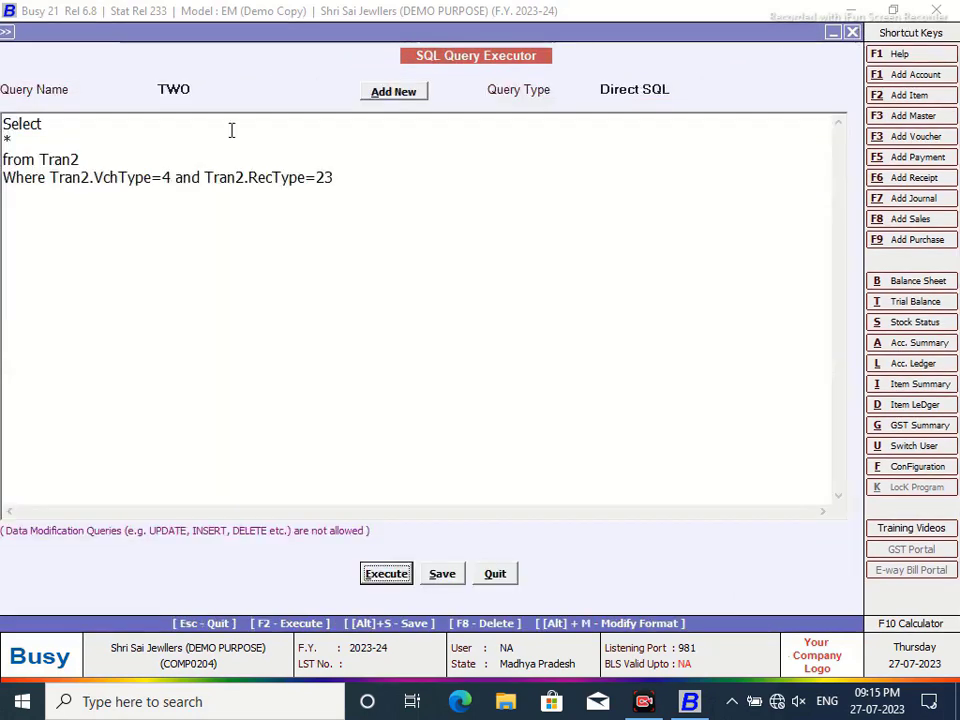
{"action": "left_click", "coordinate": [60, 129]}
{"action": "key", "text": "Return"}
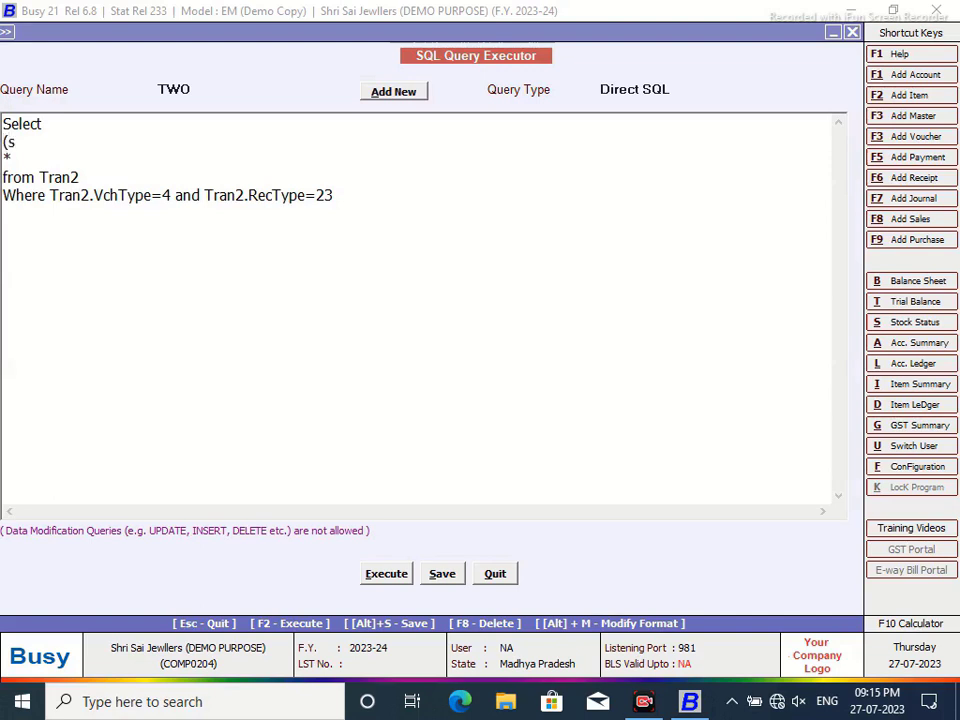
- Complete the subquery line (Select Name from Master1 where Code=Tran2.MasterCode1) in query TWO
{"action": "type", "text": "(Sele3"}
{"action": "key", "text": "BackSpace"}
{"action": "key", "text": "BackSpace"}
{"action": "key", "text": "BackSpace"}
{"action": "type", "text": "ct Name from Master"}
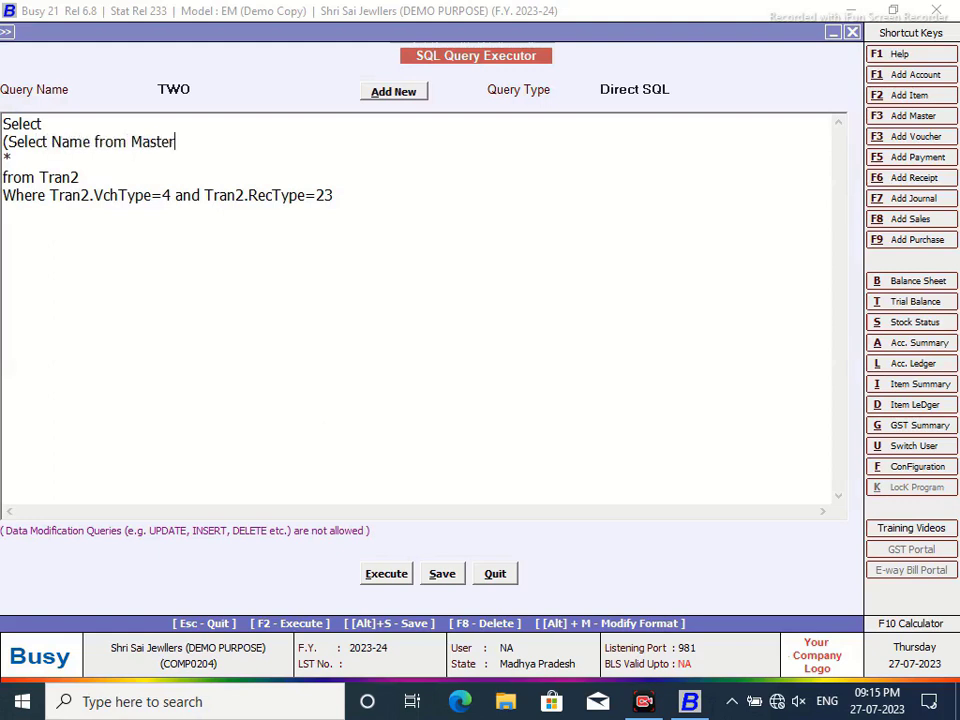
{"action": "type", "text": "1 where Co"}
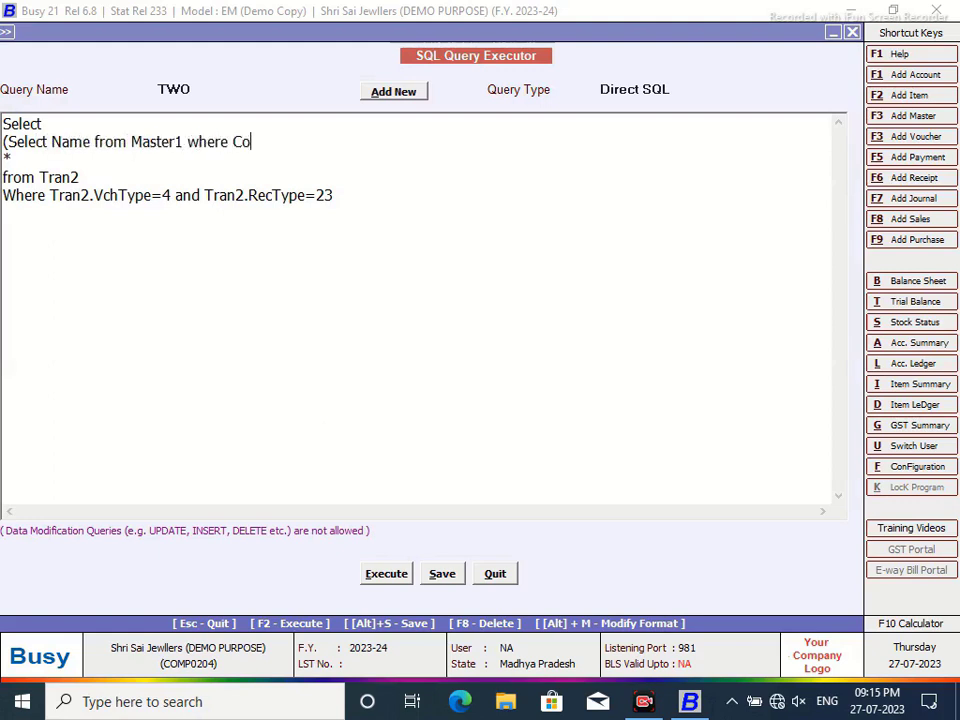
{"action": "type", "text": "de=Tran2.Master"}
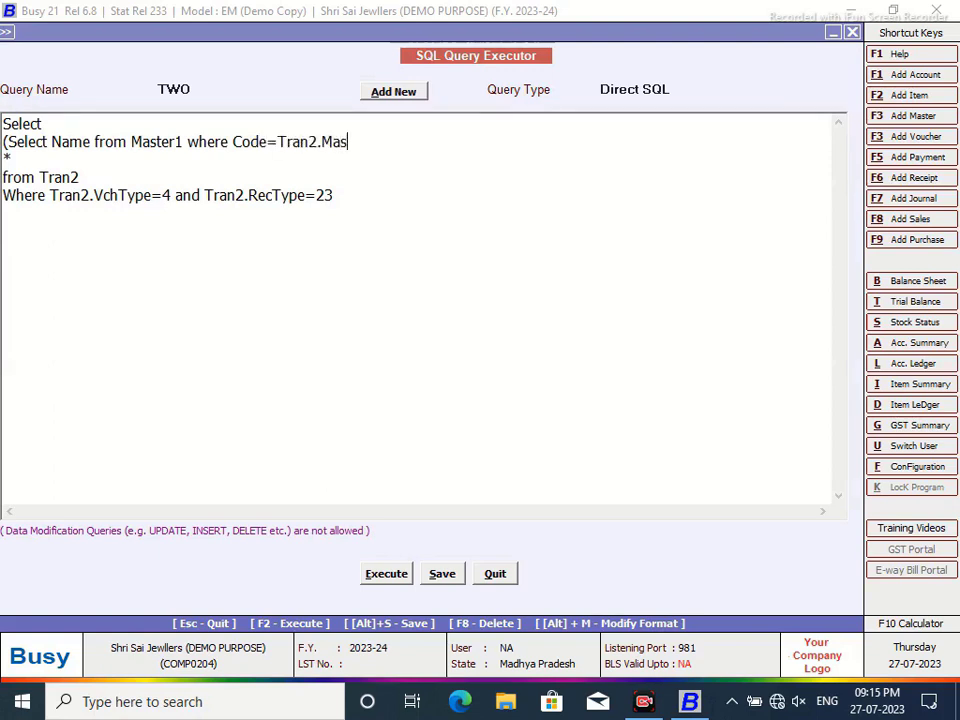
{"action": "type", "text": "1),"}
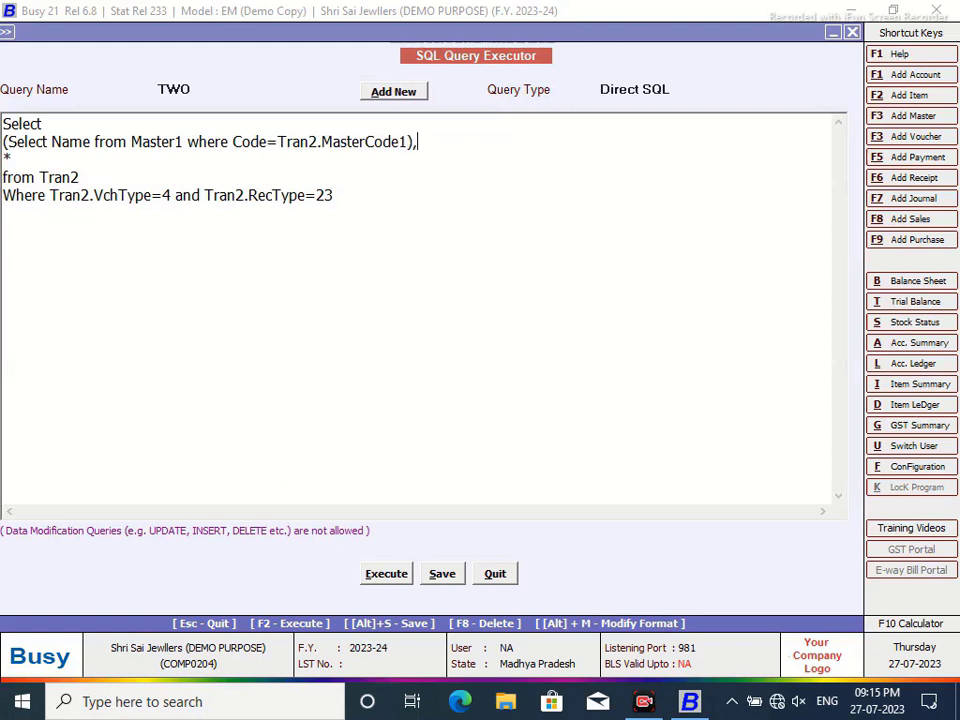
- Save and run query TWO, widening the Expr1000 column to read GOLD
{"action": "left_click", "coordinate": [388, 573]}
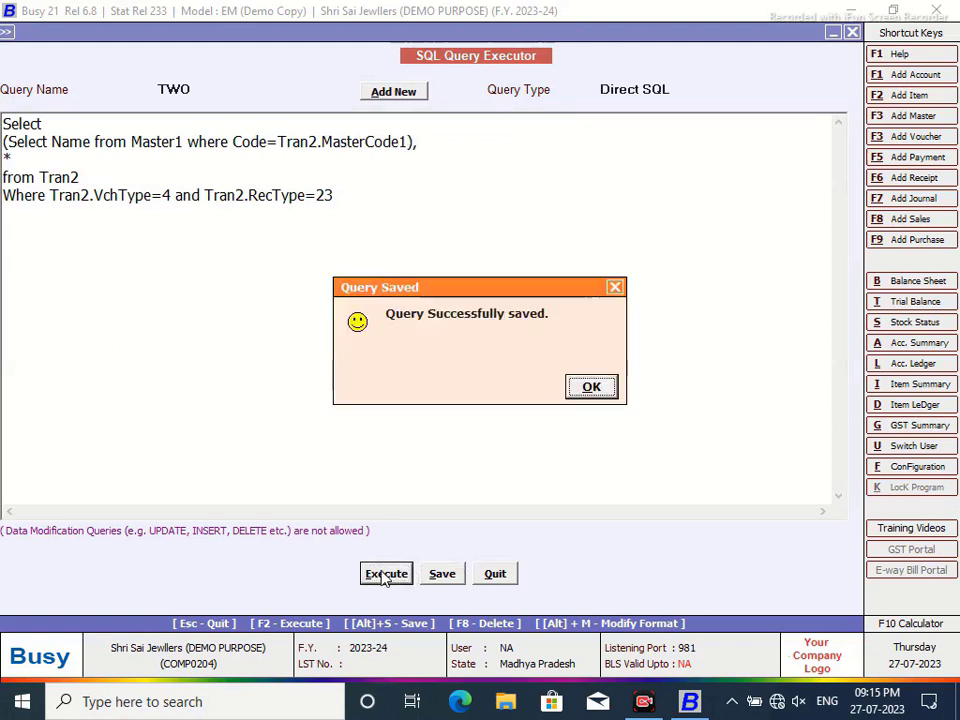
{"action": "left_click", "coordinate": [591, 387]}
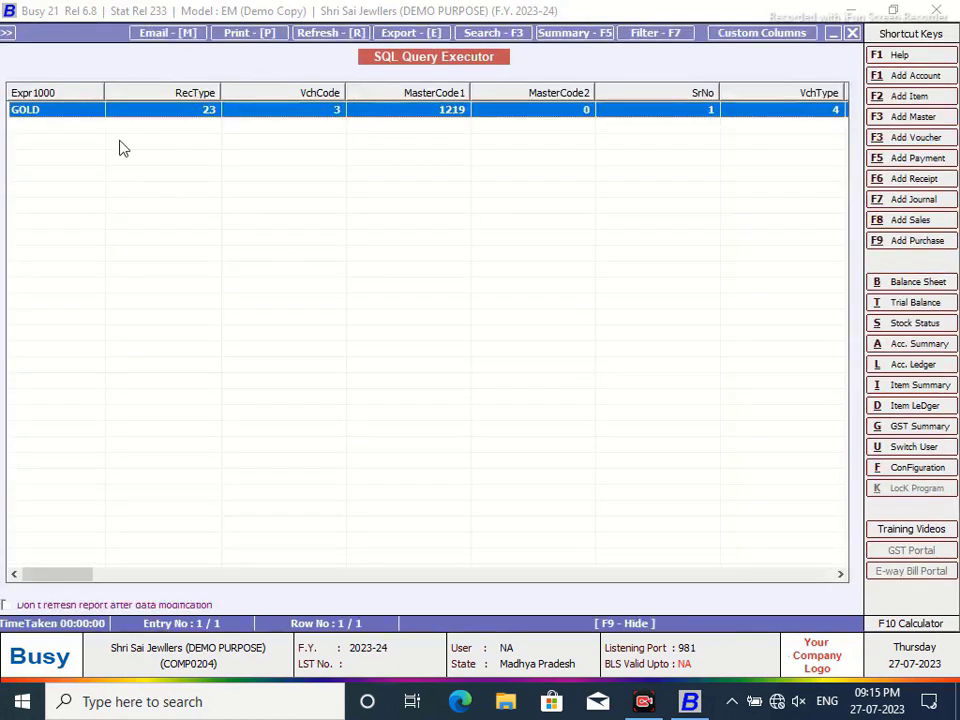
{"action": "left_click_drag", "start_coordinate": [100, 92], "coordinate": [122, 120]}
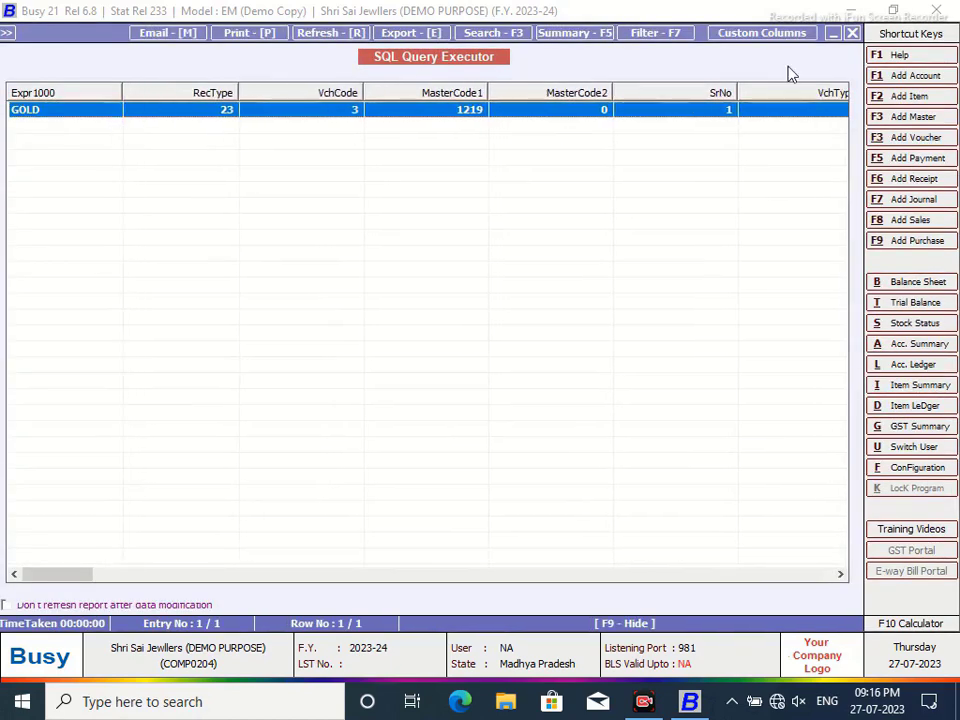
{"action": "left_click", "coordinate": [852, 33]}
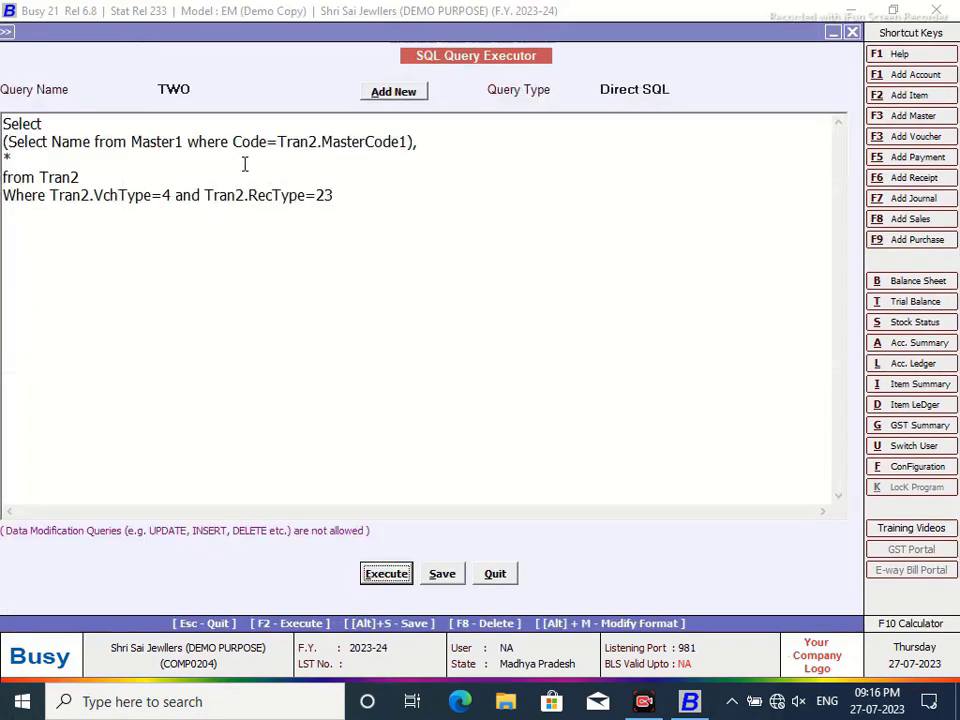
- Replace the subquery line with Tran2.D1, then save and run query TWO
{"action": "left_click_drag", "start_coordinate": [421, 144], "coordinate": [4, 145]}
{"action": "key", "text": "Delete"}
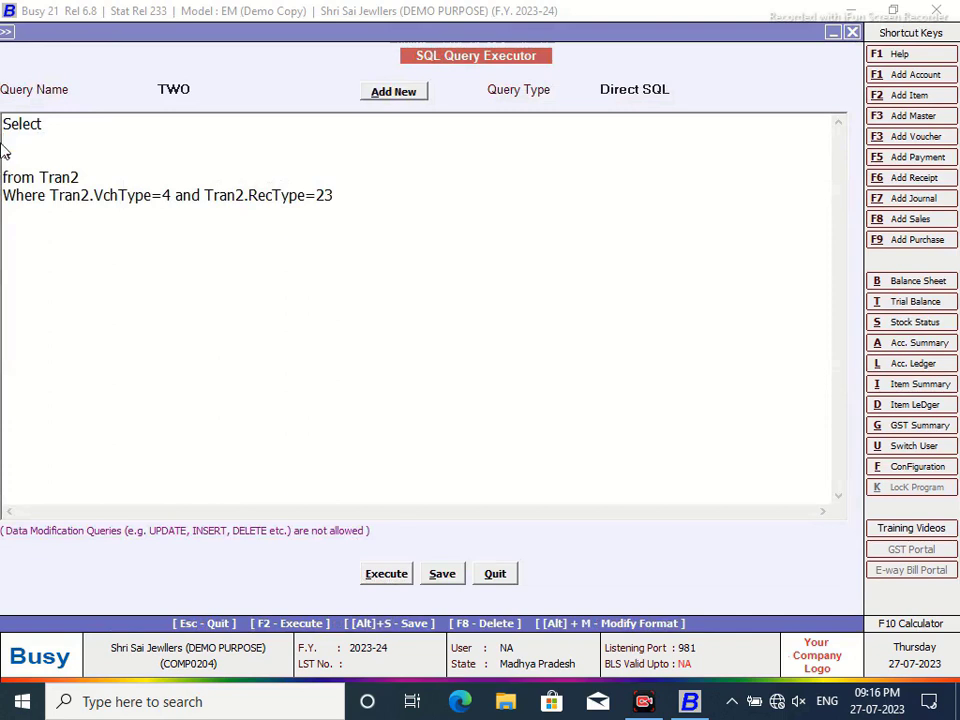
{"action": "type", "text": "Tran2."}
{"action": "type", "text": "D1,"}
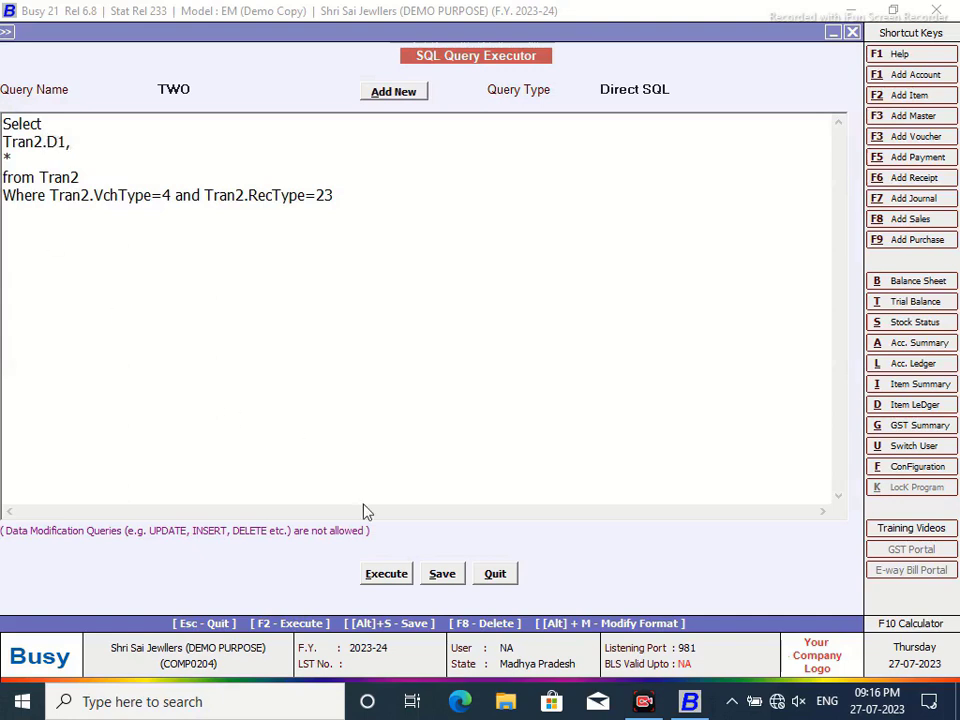
{"action": "left_click", "coordinate": [390, 574]}
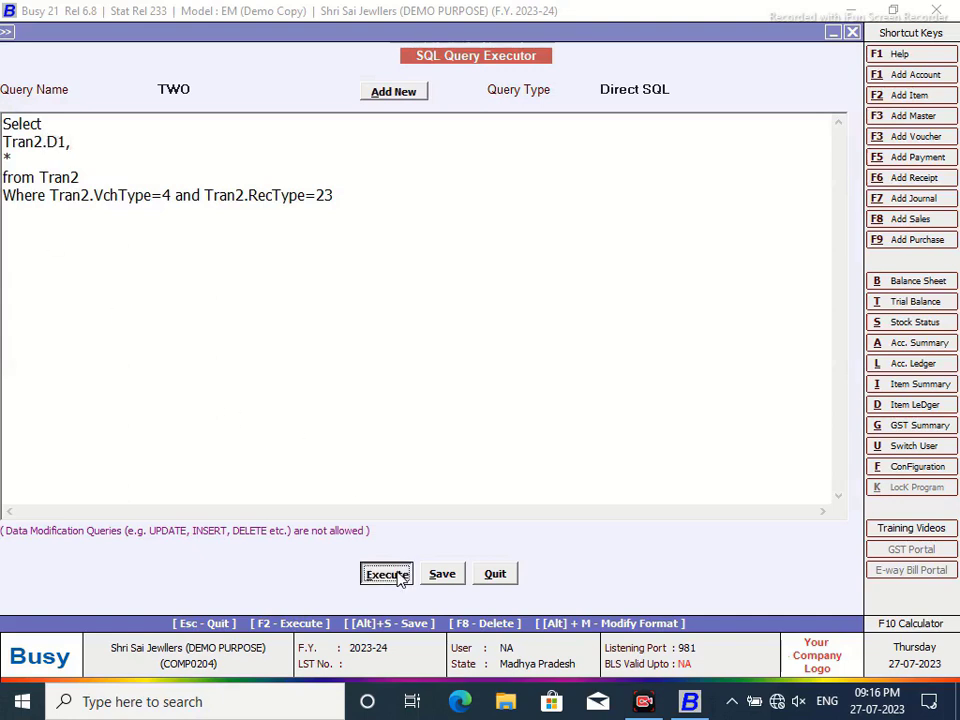
{"action": "left_click", "coordinate": [592, 392]}
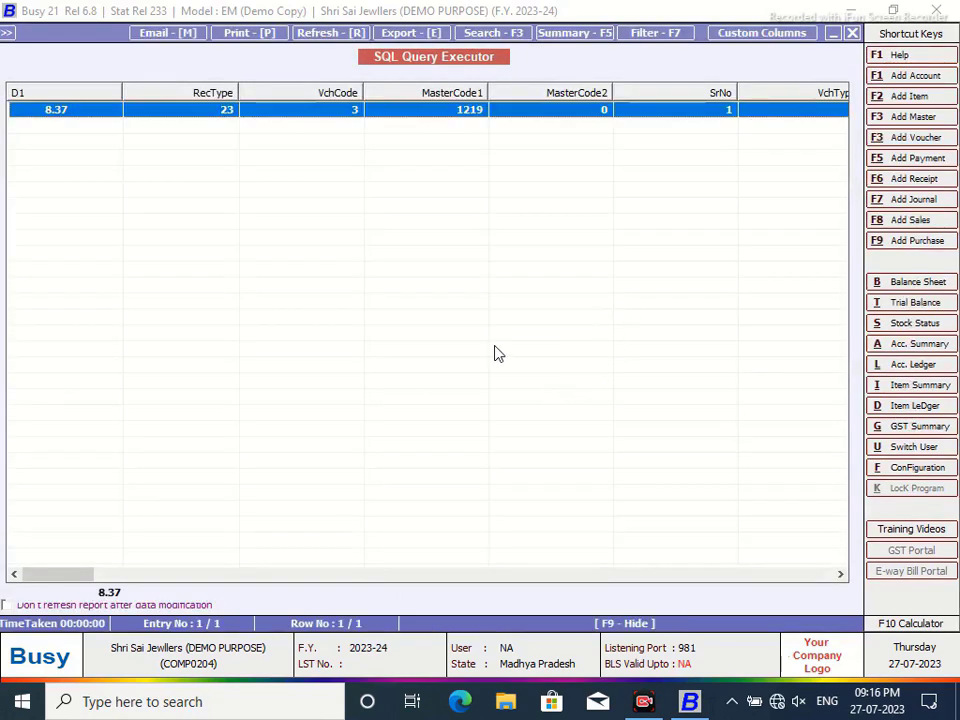
{"action": "left_click_drag", "start_coordinate": [88, 577], "coordinate": [645, 606]}
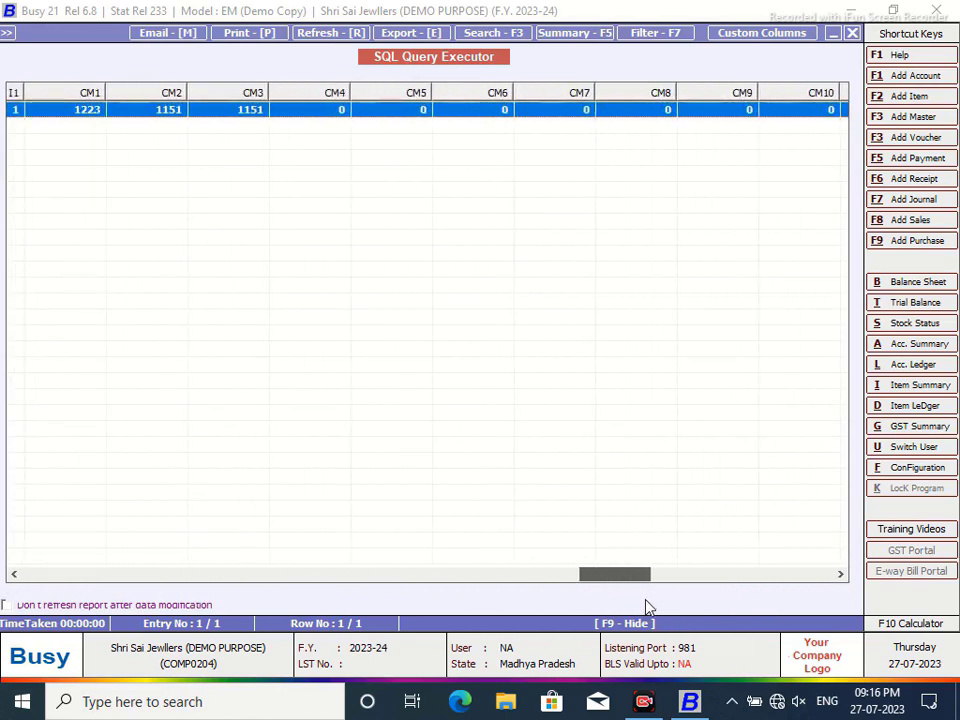
{"action": "left_click", "coordinate": [853, 37]}
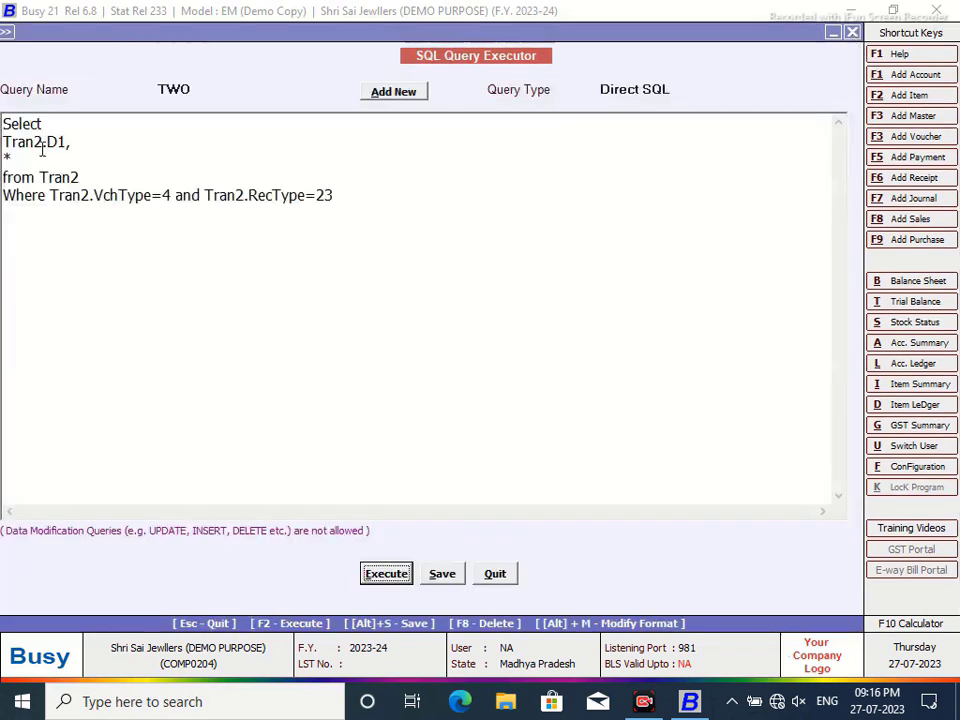
- Delete the * line, save query TWO and rerun it to get 8.37
{"action": "key", "text": "BackSpace"}
{"action": "key", "text": "BackSpace"}
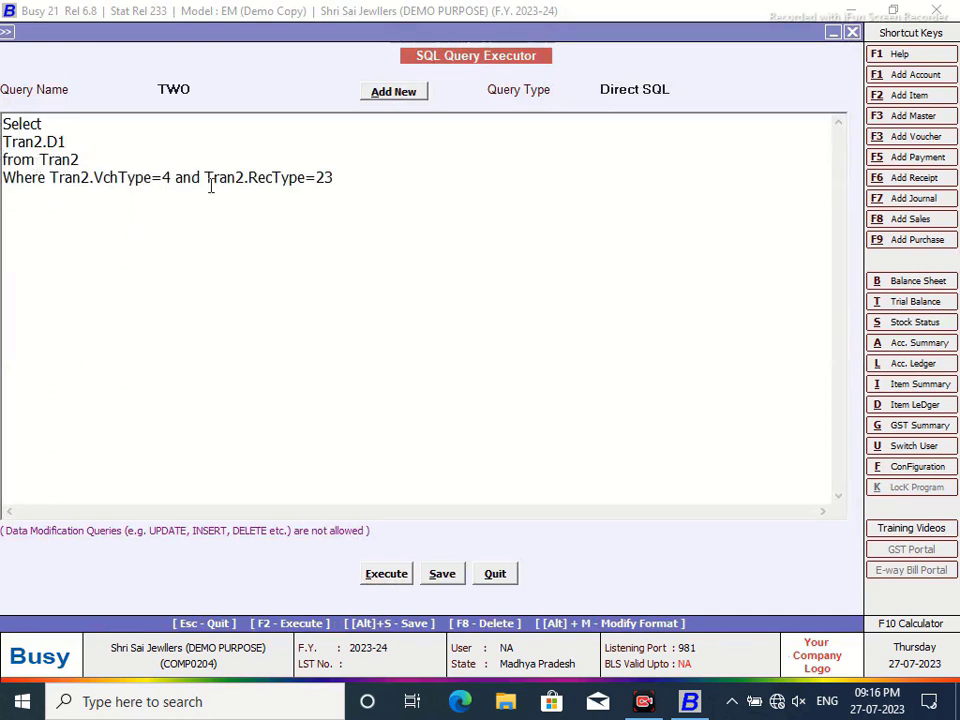
{"action": "left_click", "coordinate": [440, 574]}
{"action": "left_click", "coordinate": [604, 391]}
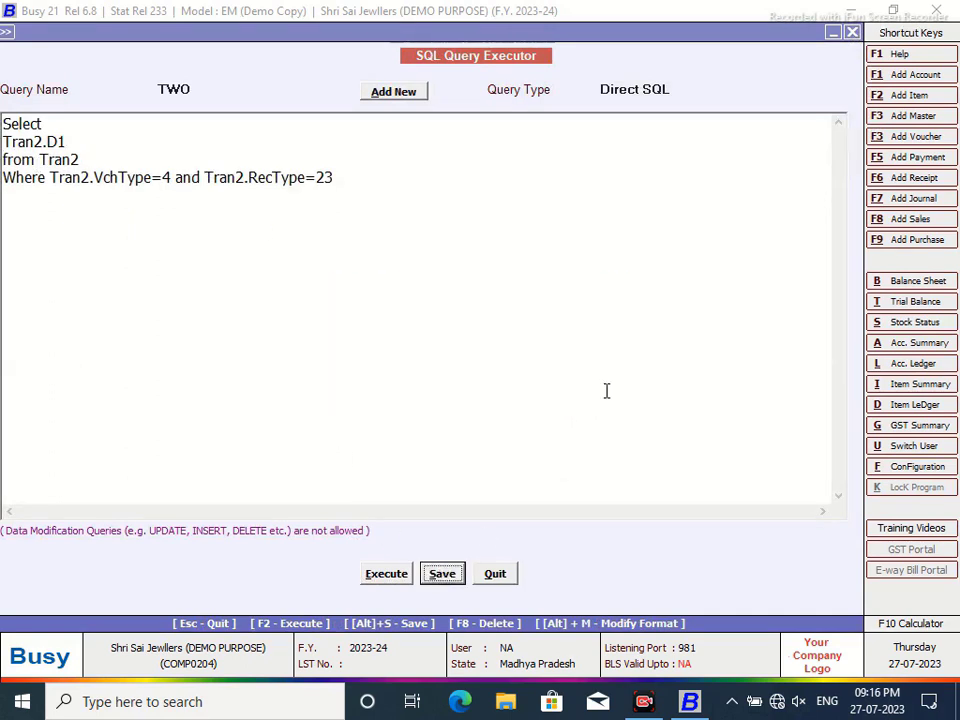
{"action": "left_click", "coordinate": [385, 575]}
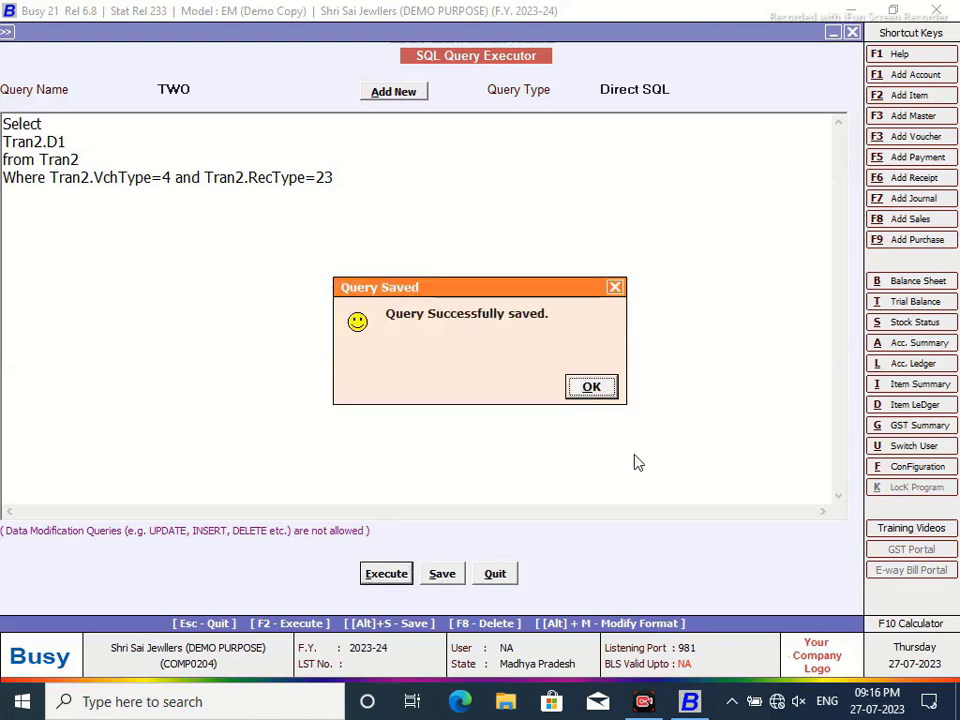
{"action": "left_click", "coordinate": [594, 389]}
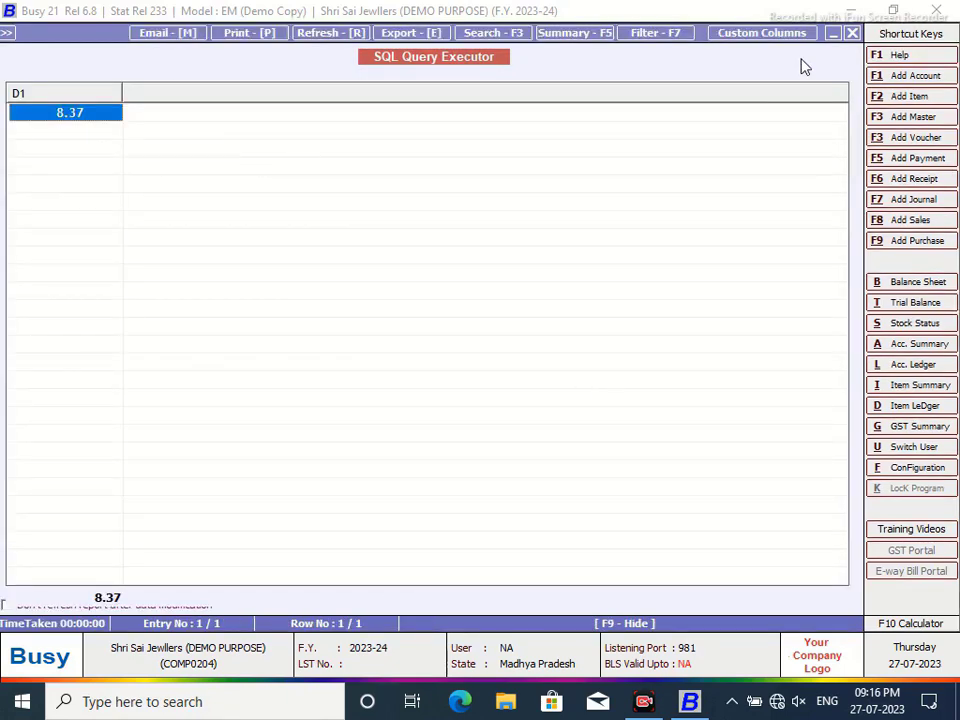
{"action": "left_click", "coordinate": [852, 33]}
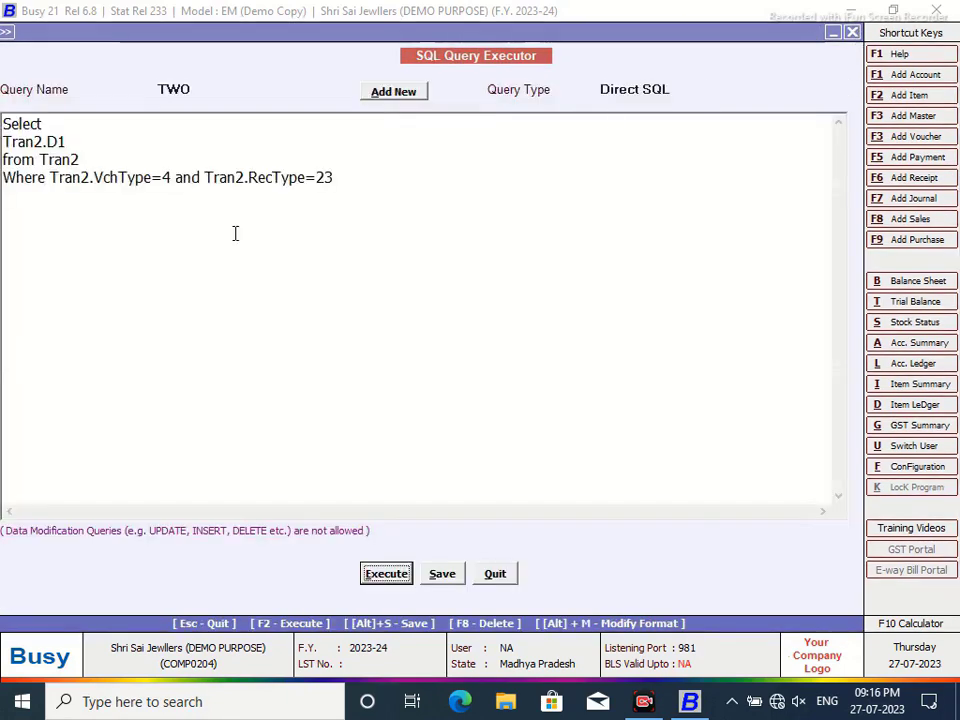
{"action": "left_click", "coordinate": [50, 178]}
{"action": "key", "text": "Return"}
{"action": "type", "text": "and "}
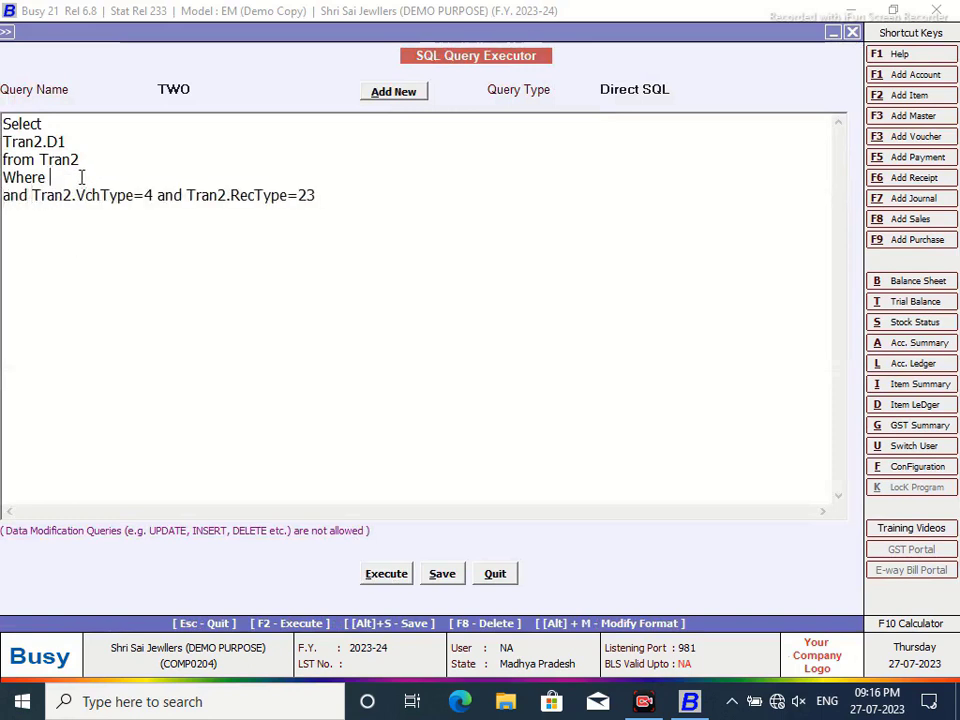
{"action": "type", "text": "Tran2"}
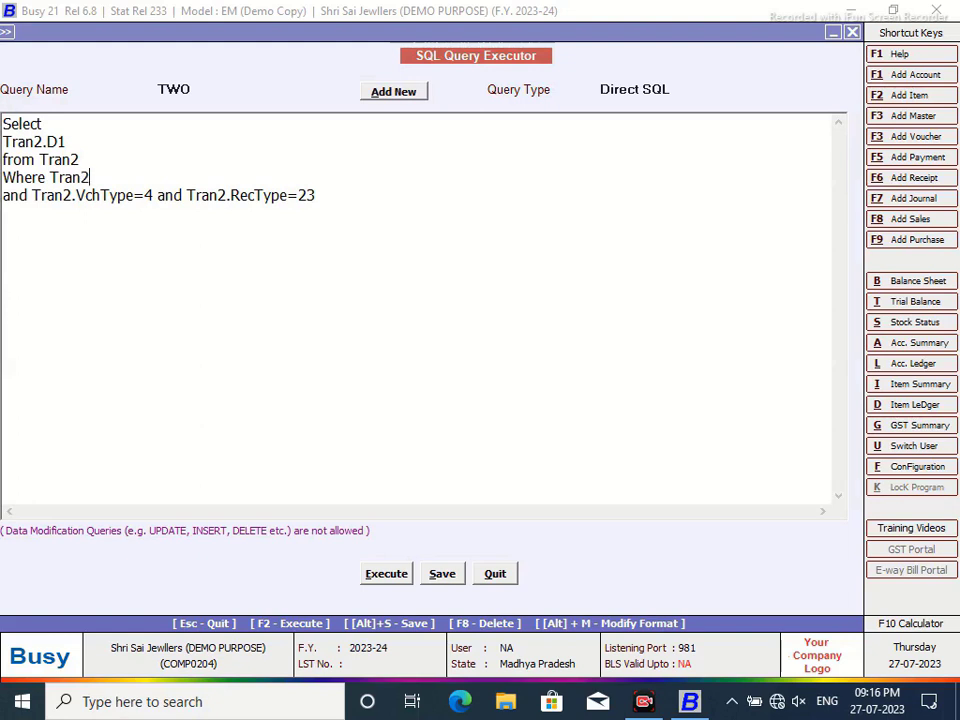
{"action": "type", "text": ".VchCode="}
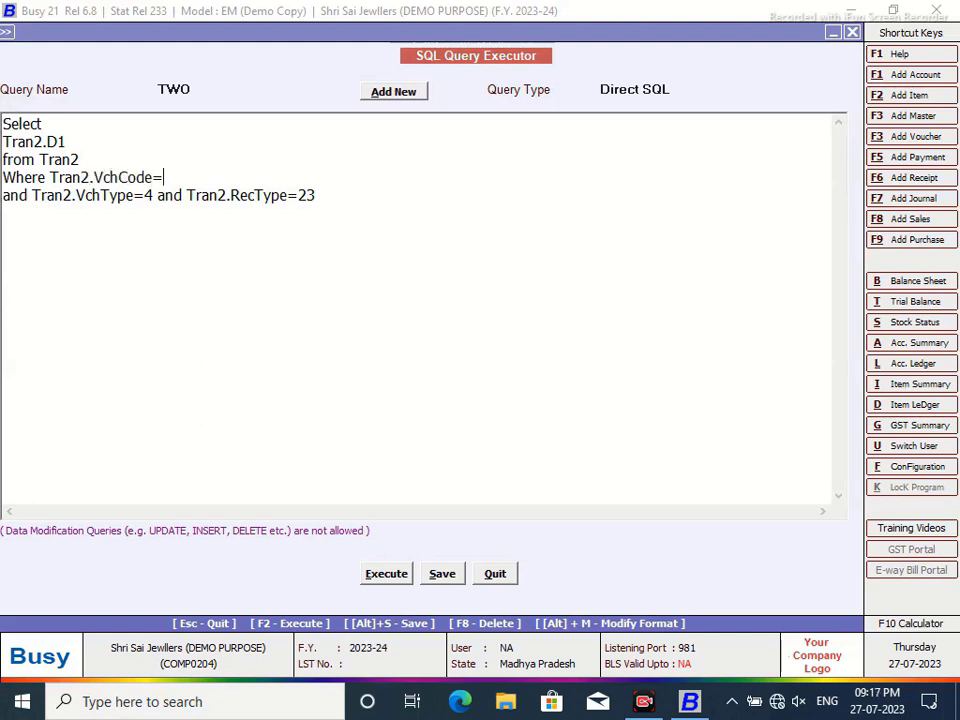
{"action": "type", "text": "@P1@"}
{"action": "left_click", "coordinate": [697, 92]}
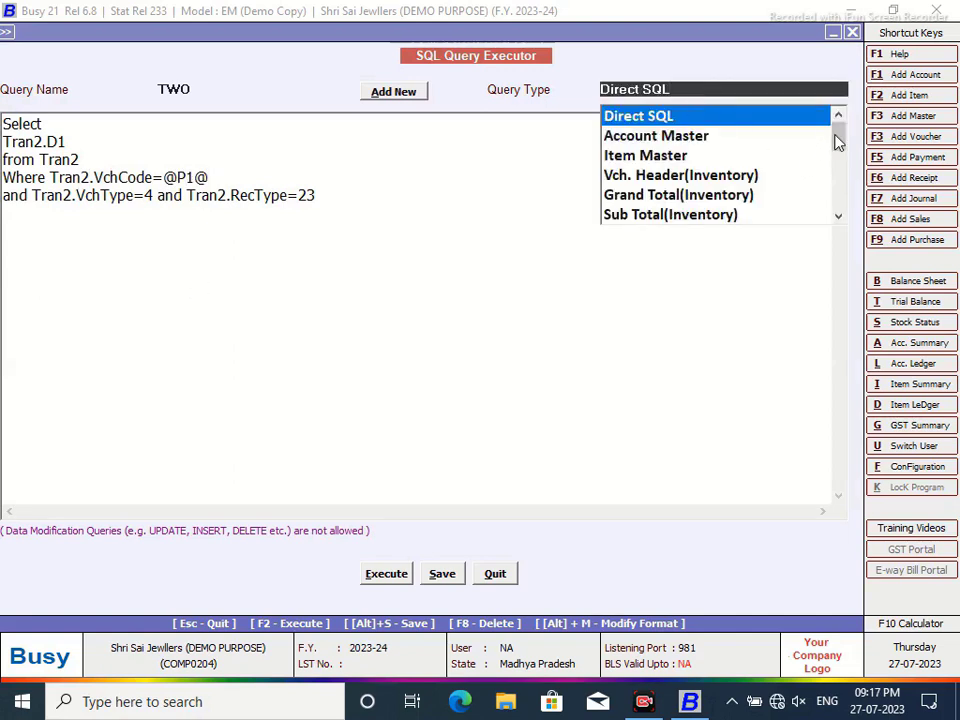
{"action": "left_click_drag", "start_coordinate": [838, 142], "coordinate": [718, 231]}
{"action": "left_click", "coordinate": [680, 214]}
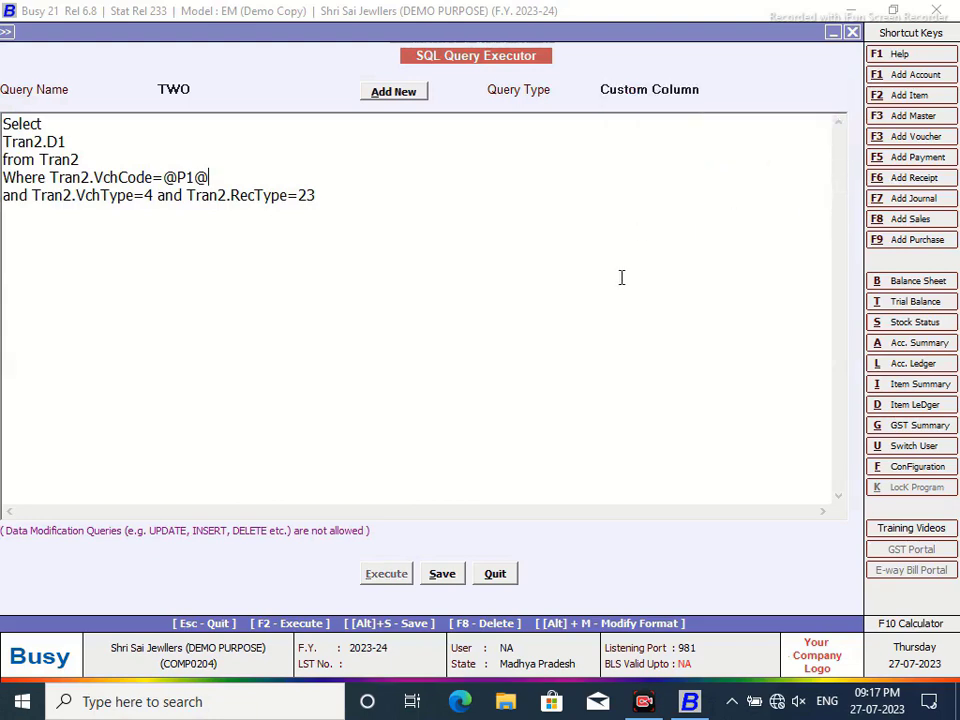
{"action": "left_click", "coordinate": [440, 576]}
{"action": "left_click", "coordinate": [590, 388]}
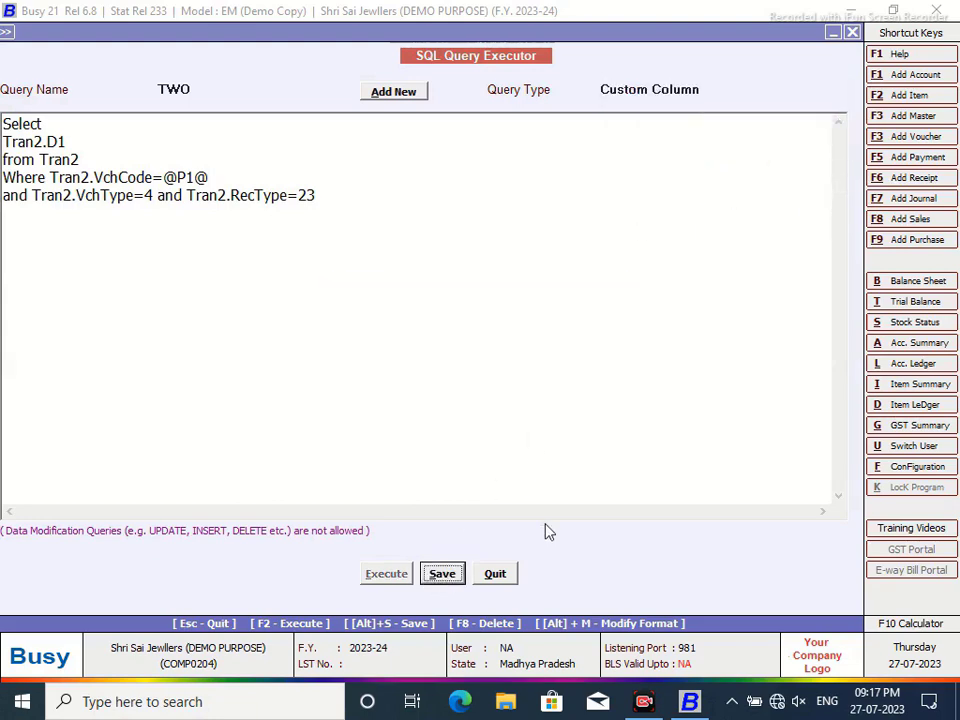
{"action": "left_click", "coordinate": [495, 575]}
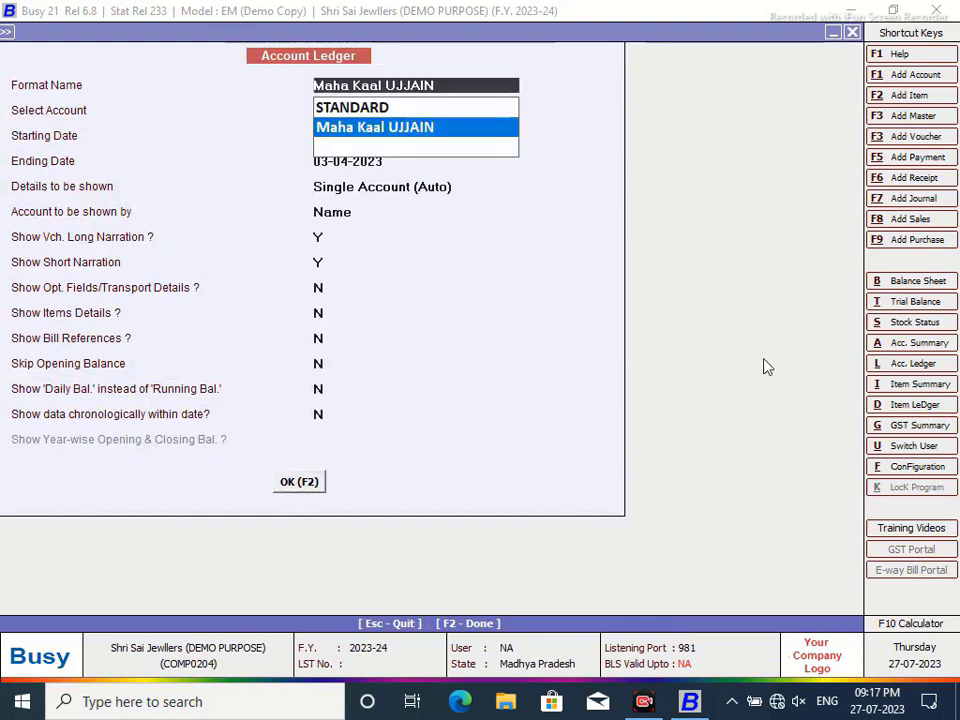
- Add a numeric Gold Consumed column after F5 to the Maha Kaal UJJAIN format
{"action": "key", "text": "F2"}
{"action": "left_click", "coordinate": [735, 33]}
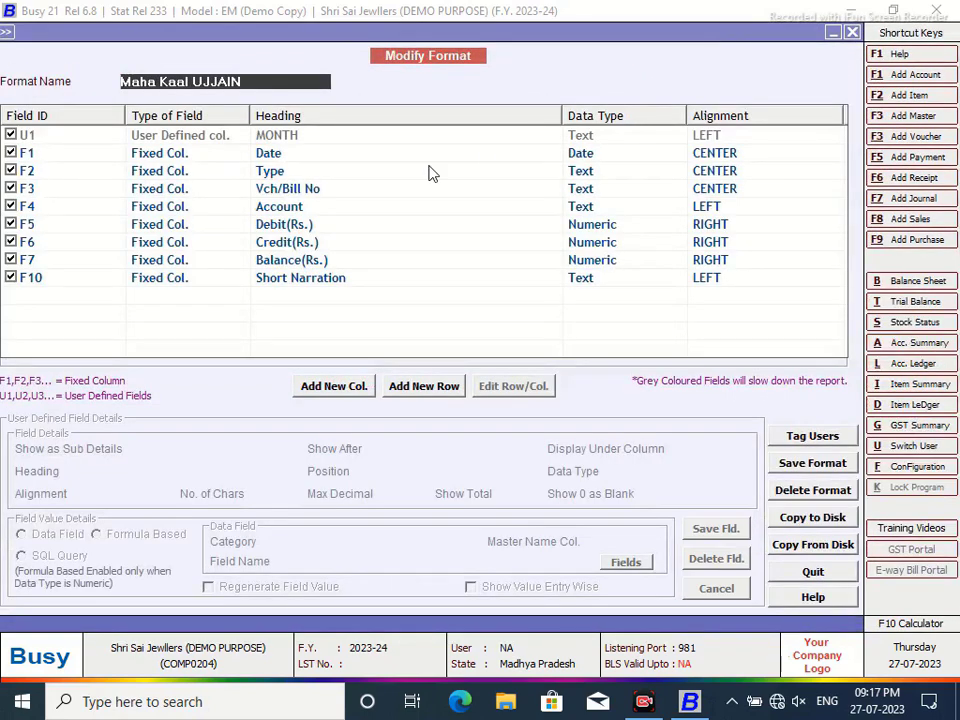
{"action": "left_click", "coordinate": [326, 390]}
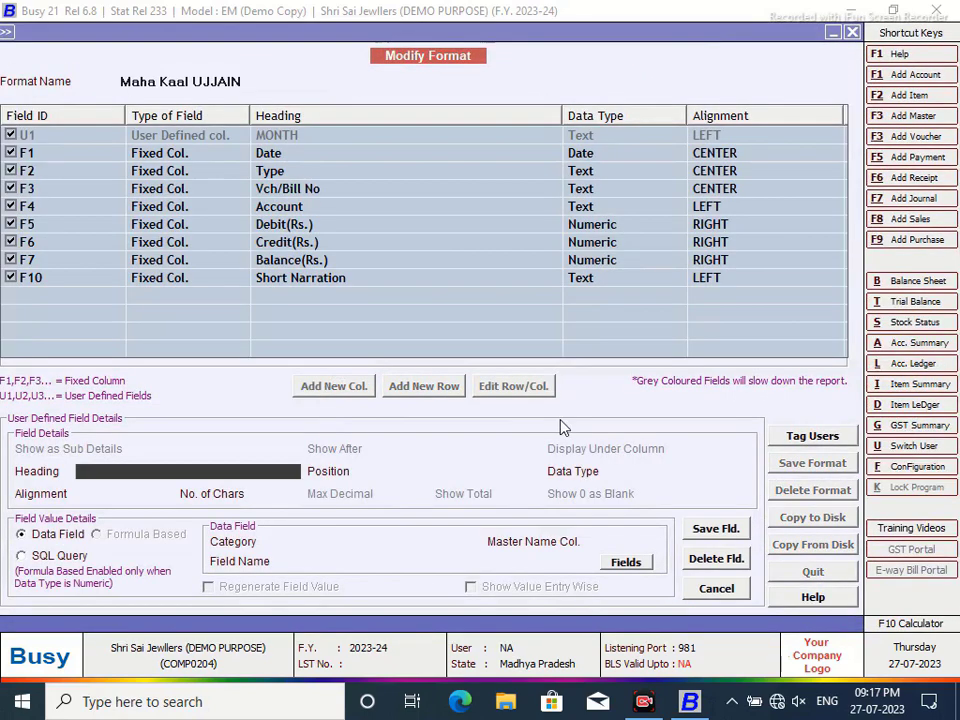
{"action": "type", "text": "Gold Consumed"}
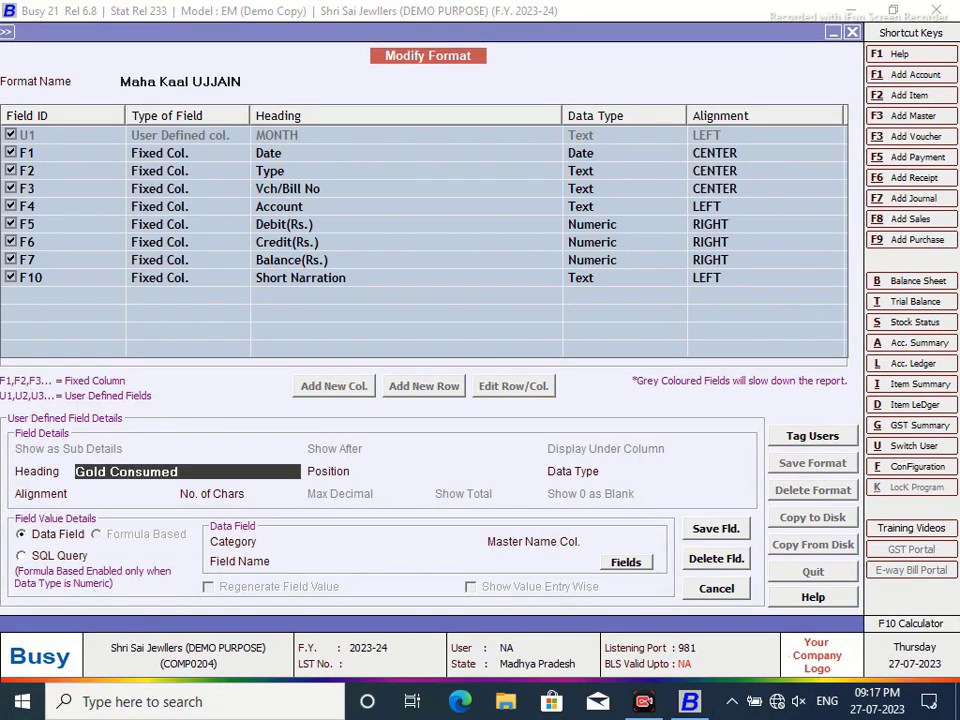
{"action": "key", "text": "Return"}
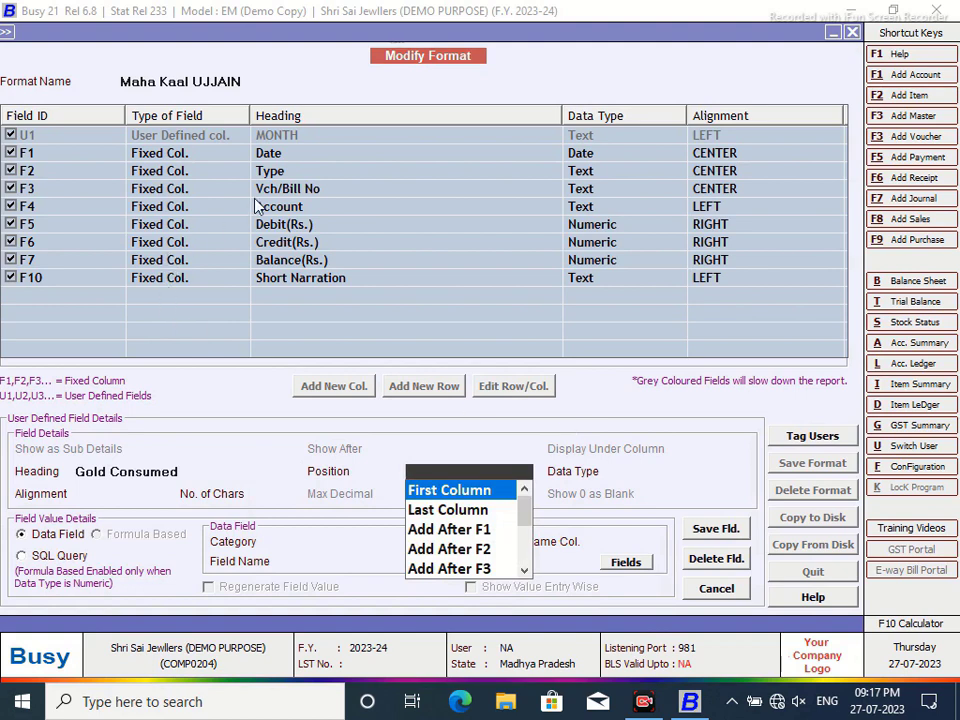
{"action": "left_click", "coordinate": [524, 570]}
{"action": "left_click", "coordinate": [524, 570]}
{"action": "left_click", "coordinate": [470, 568]}
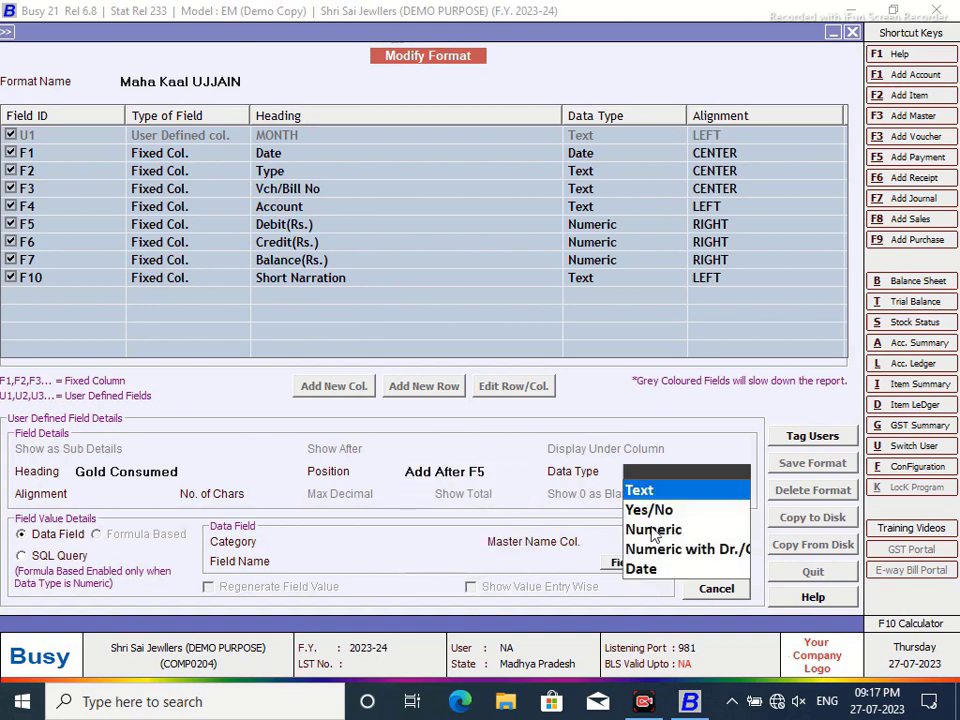
{"action": "left_click", "coordinate": [643, 529]}
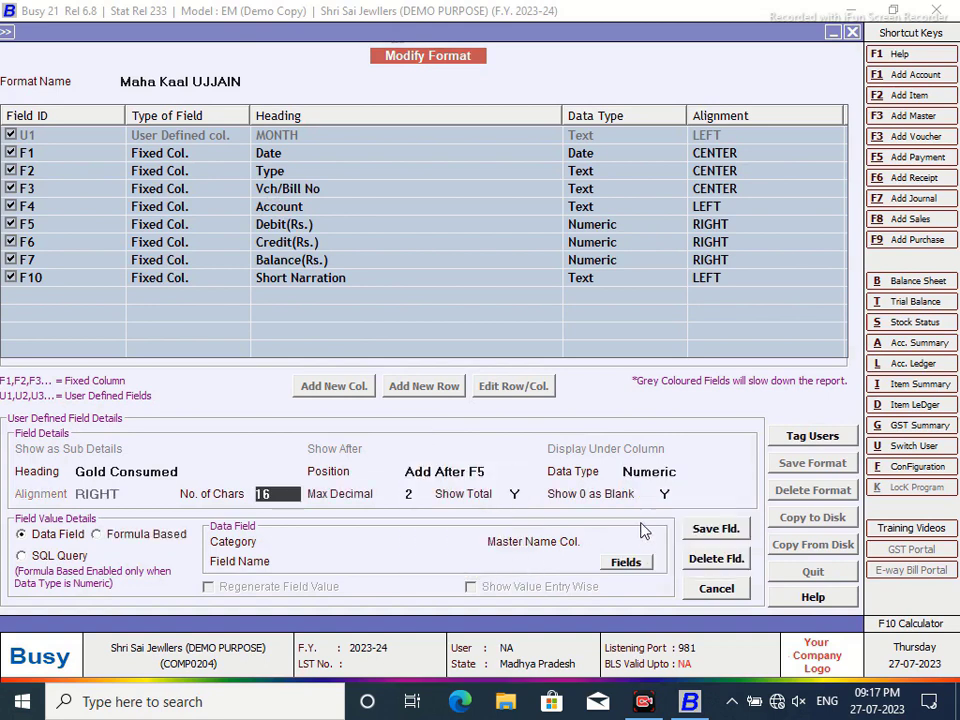
- Source Gold Consumed from SQL query TWO with parameter VC, then save the field and format
{"action": "left_click", "coordinate": [24, 556]}
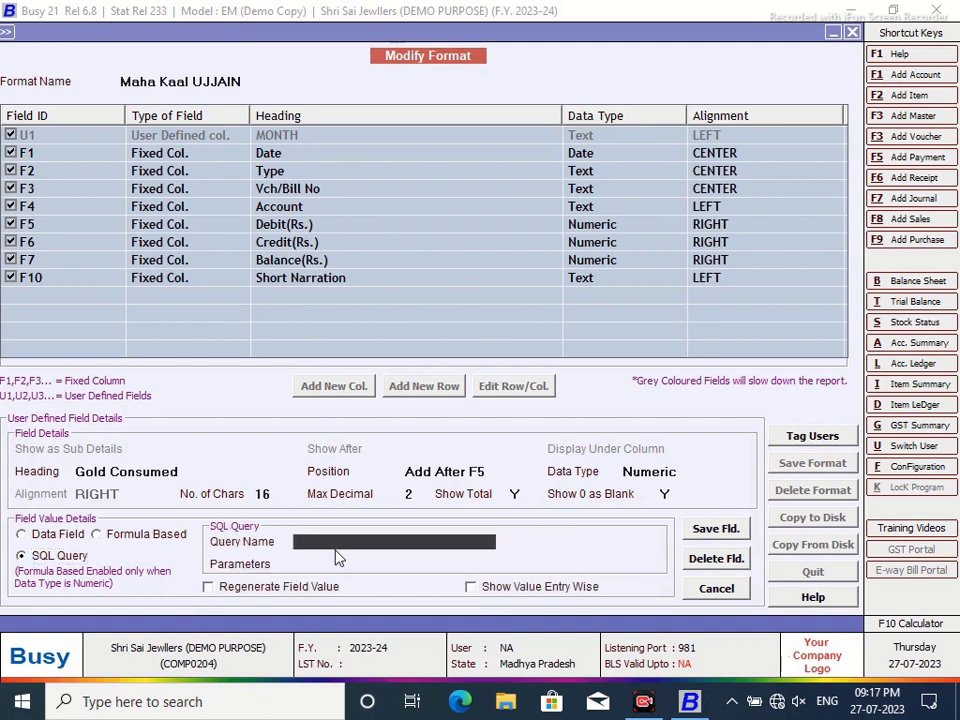
{"action": "type", "text": "TWO"}
{"action": "key", "text": "Return"}
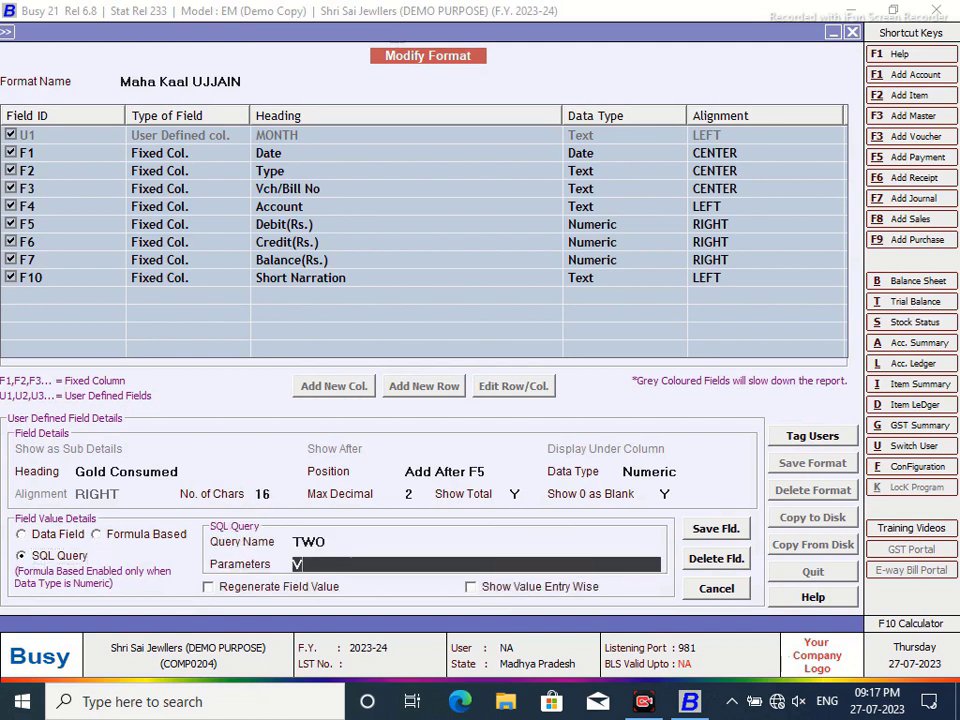
{"action": "type", "text": "VC"}
{"action": "left_click", "coordinate": [718, 530]}
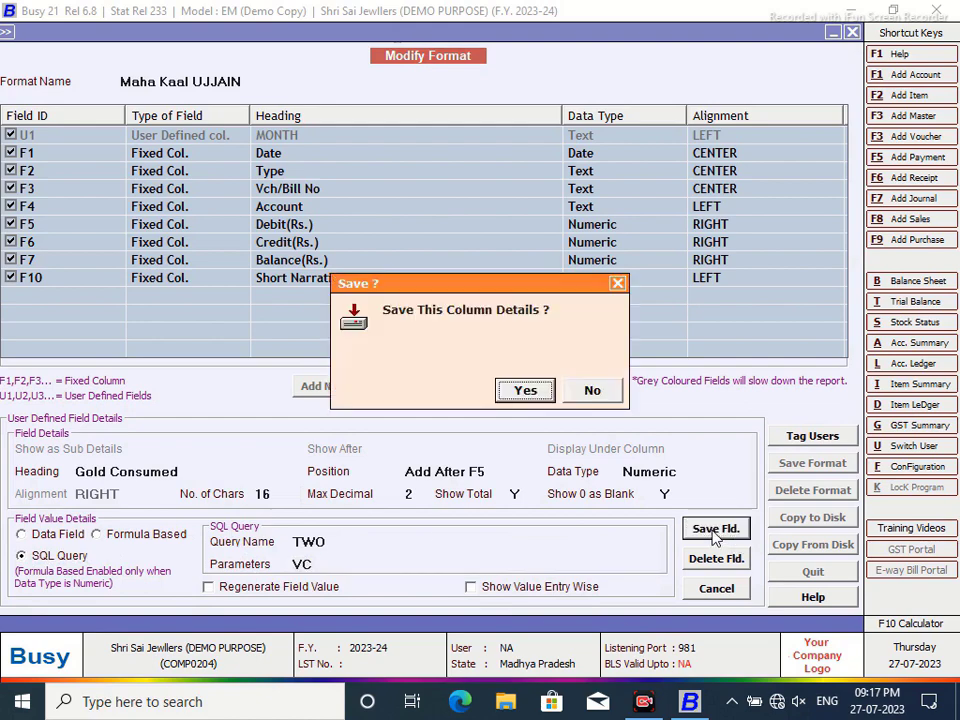
{"action": "left_click", "coordinate": [523, 393]}
{"action": "left_click", "coordinate": [805, 463]}
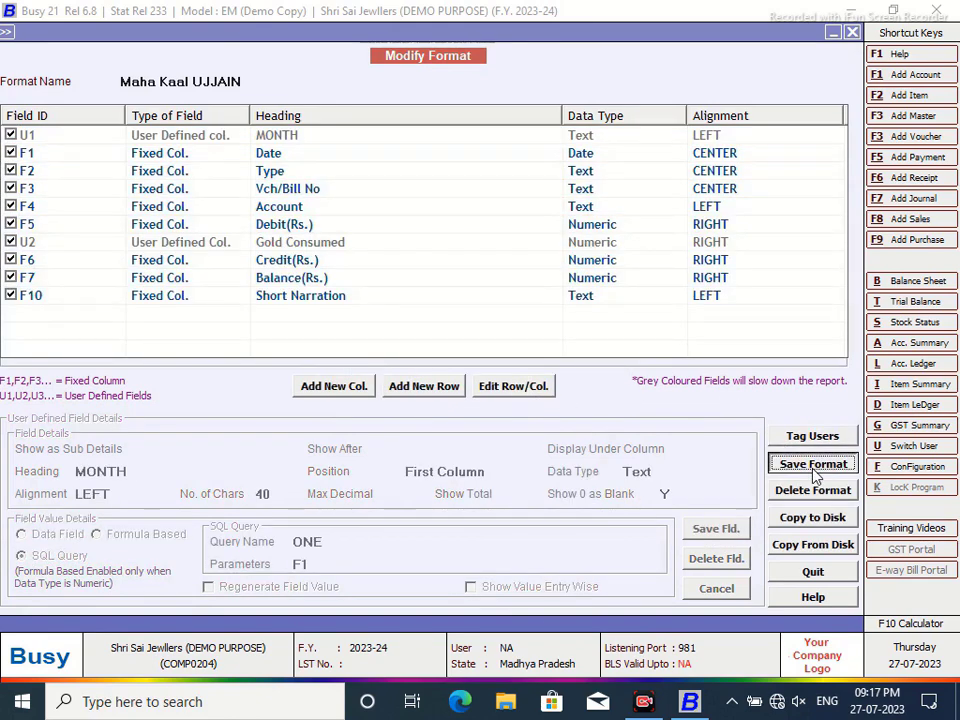
{"action": "left_click", "coordinate": [527, 392]}
{"action": "left_click", "coordinate": [590, 390]}
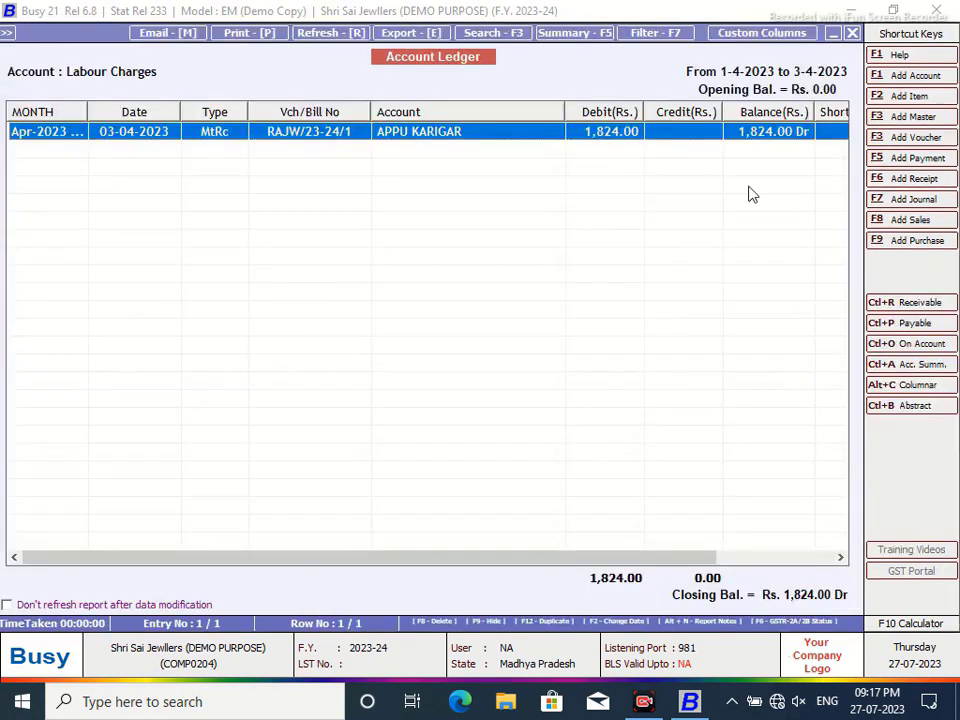
- Reload the ledger in Maha Kaal UJJAIN format and widen the Gold Consumed (8.37) and Debit columns
{"action": "left_click", "coordinate": [852, 34]}
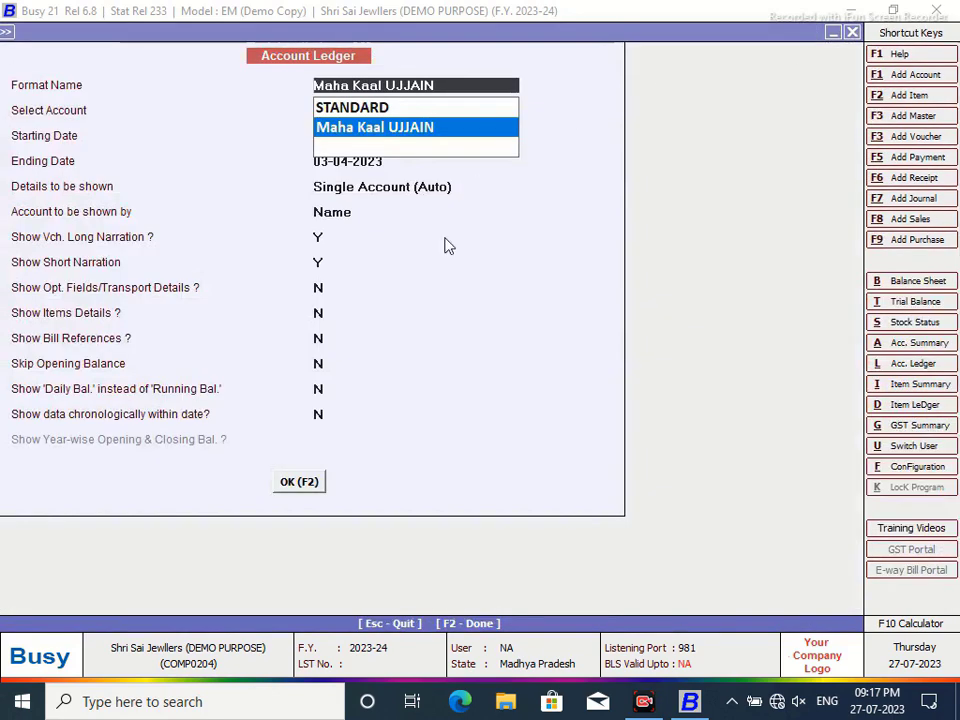
{"action": "left_click", "coordinate": [309, 490]}
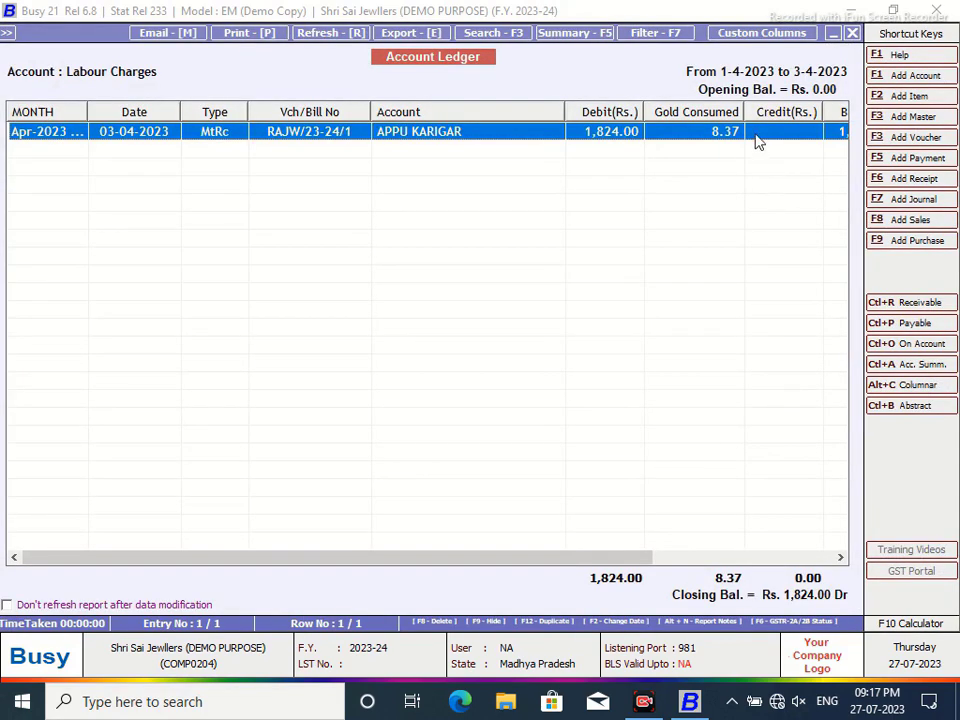
{"action": "left_click_drag", "start_coordinate": [745, 112], "coordinate": [752, 112]}
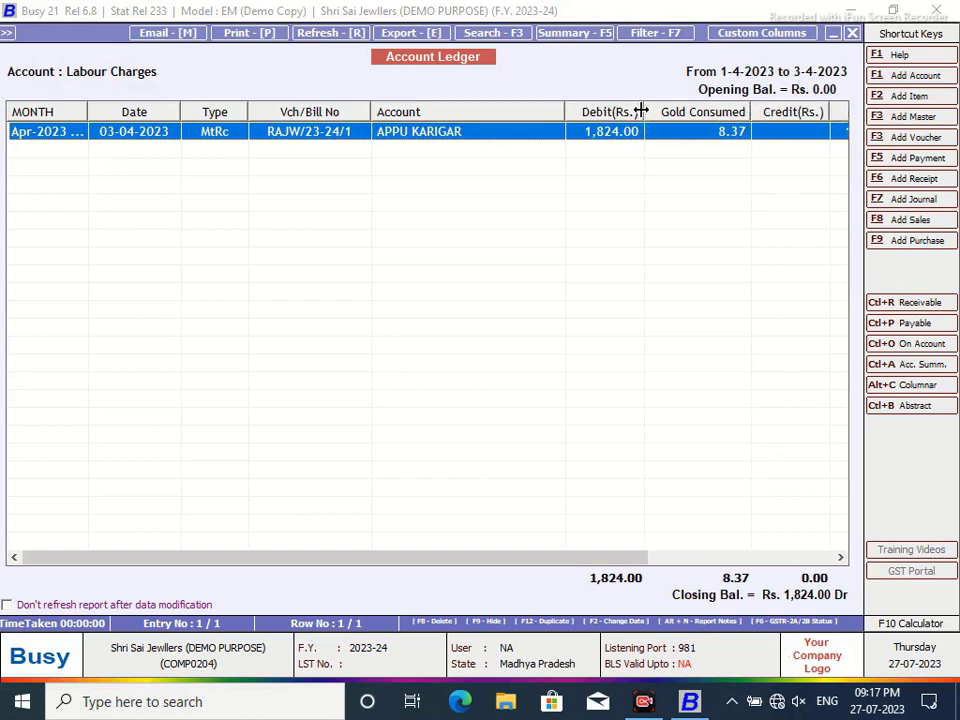
{"action": "left_click_drag", "start_coordinate": [644, 112], "coordinate": [653, 112]}
{"action": "left_click", "coordinate": [852, 33]}
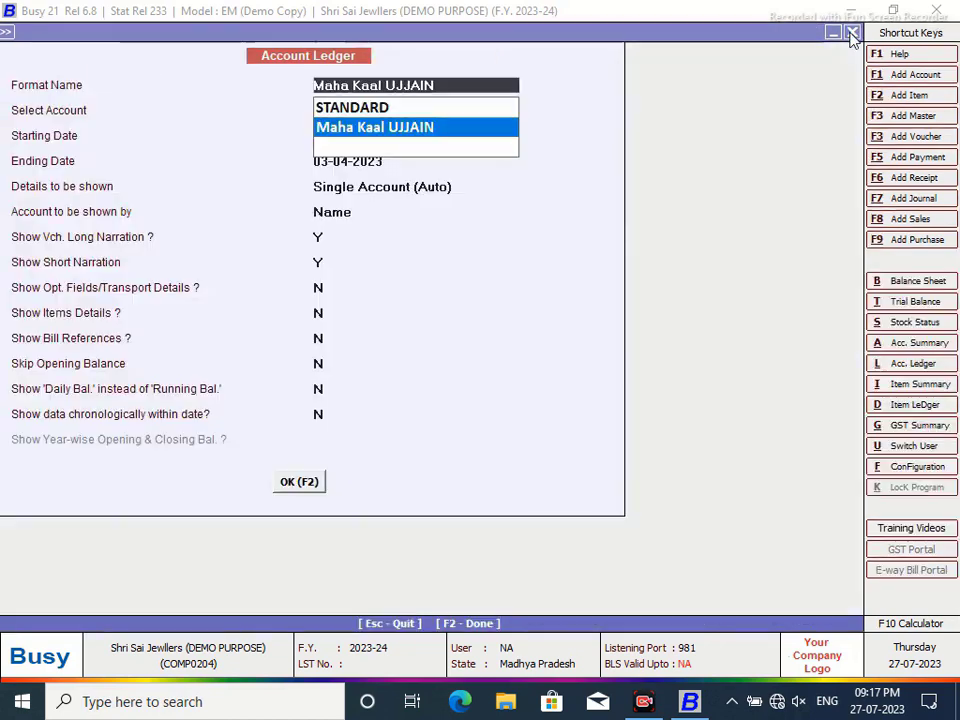
- Create and save a new Direct SQL query named Three
{"action": "left_click", "coordinate": [852, 33]}
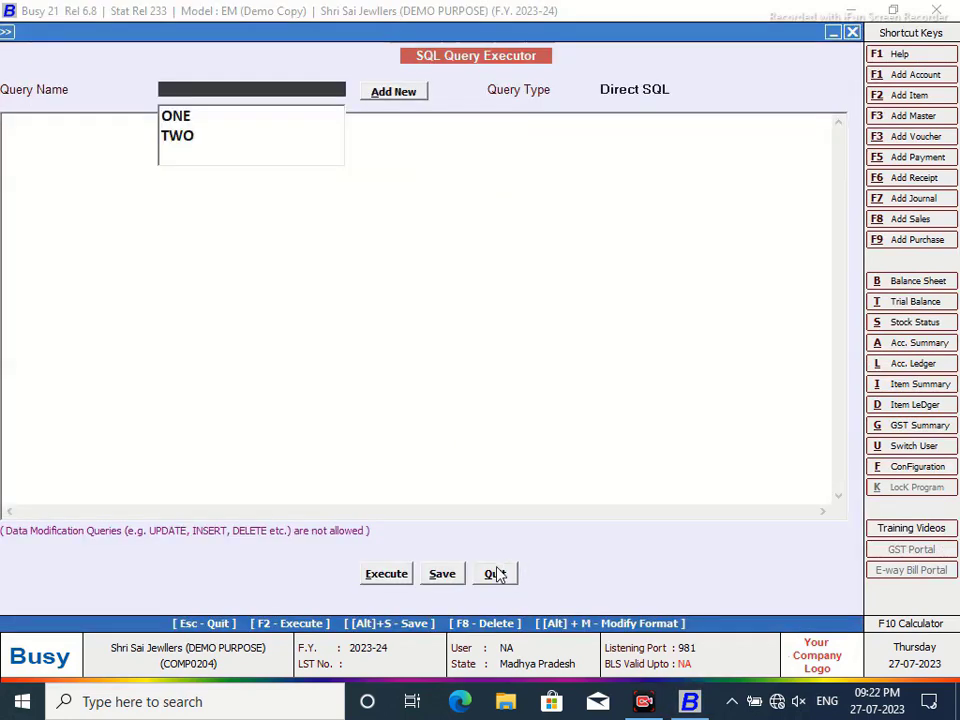
{"action": "left_click", "coordinate": [495, 574]}
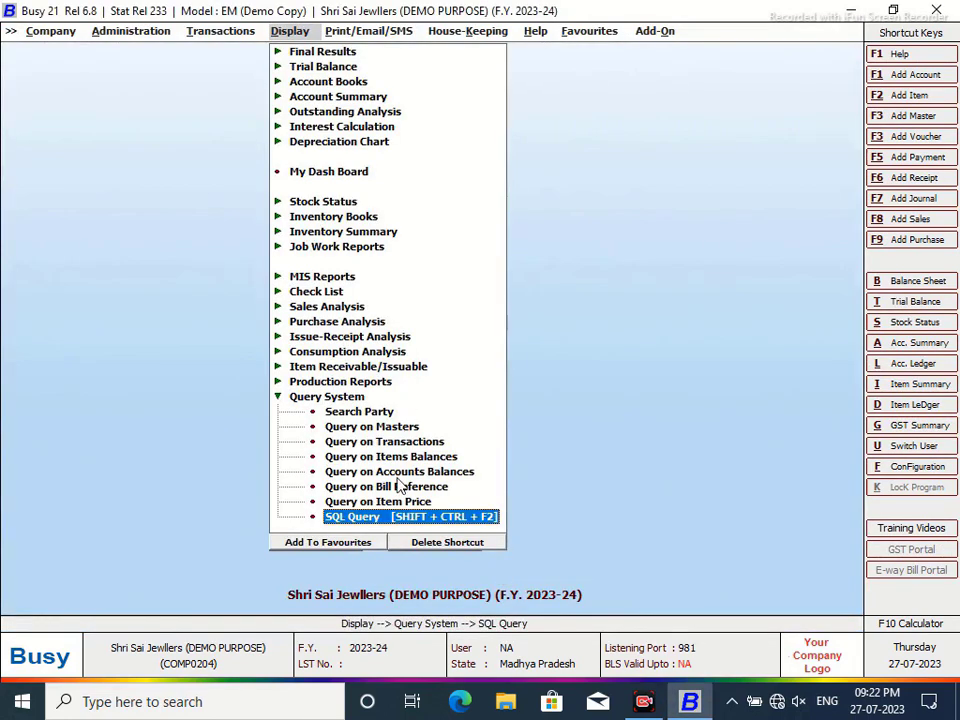
{"action": "key", "text": "Return"}
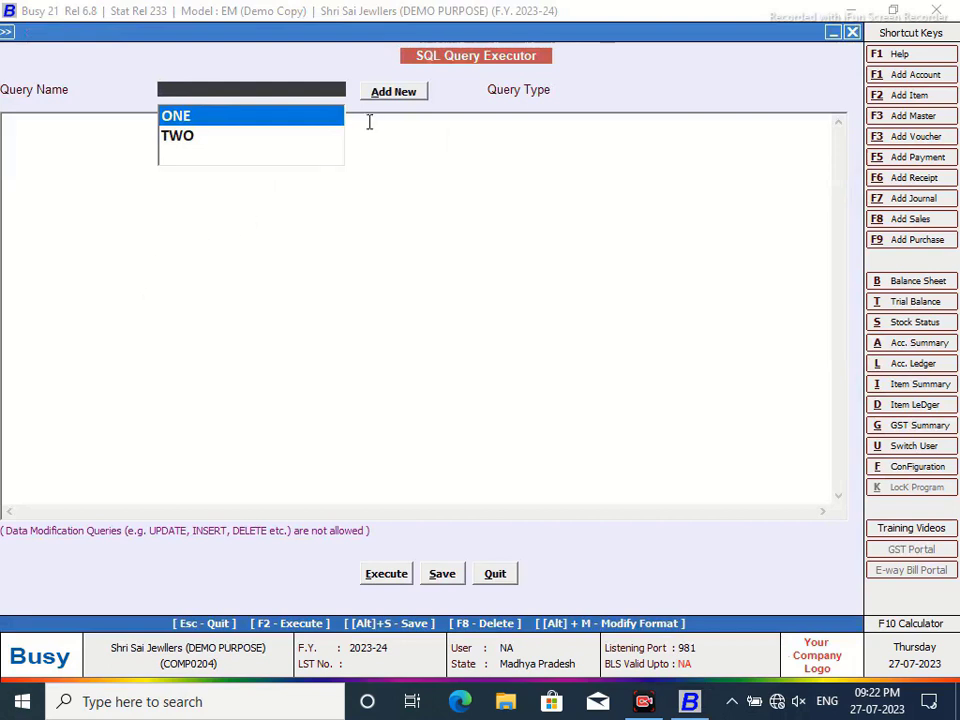
{"action": "left_click", "coordinate": [392, 92]}
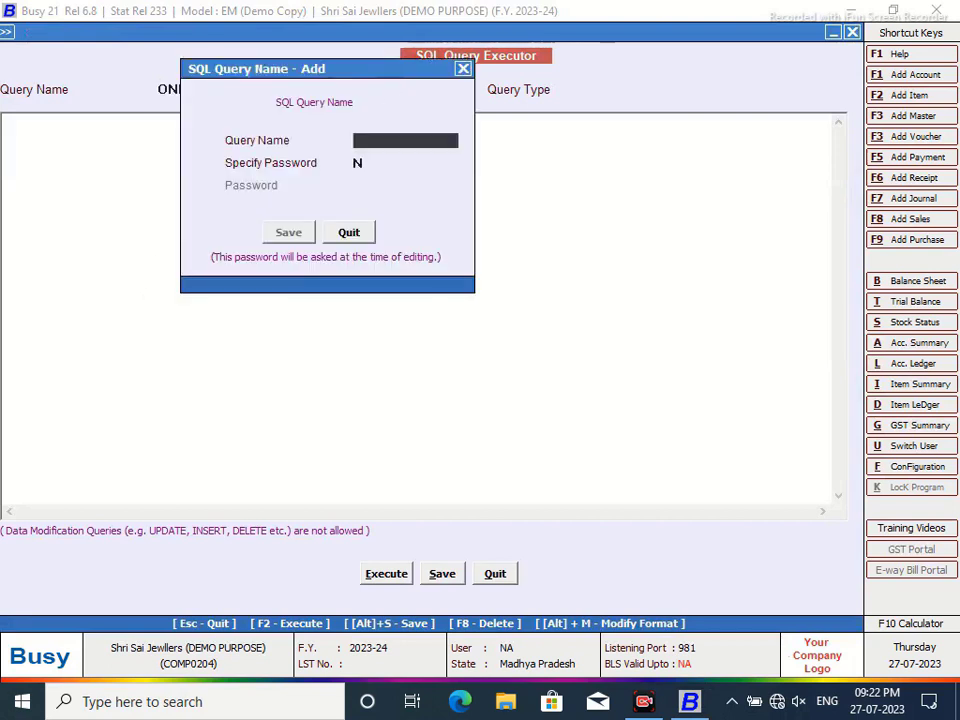
{"action": "type", "text": "Three"}
{"action": "key", "text": "Return"}
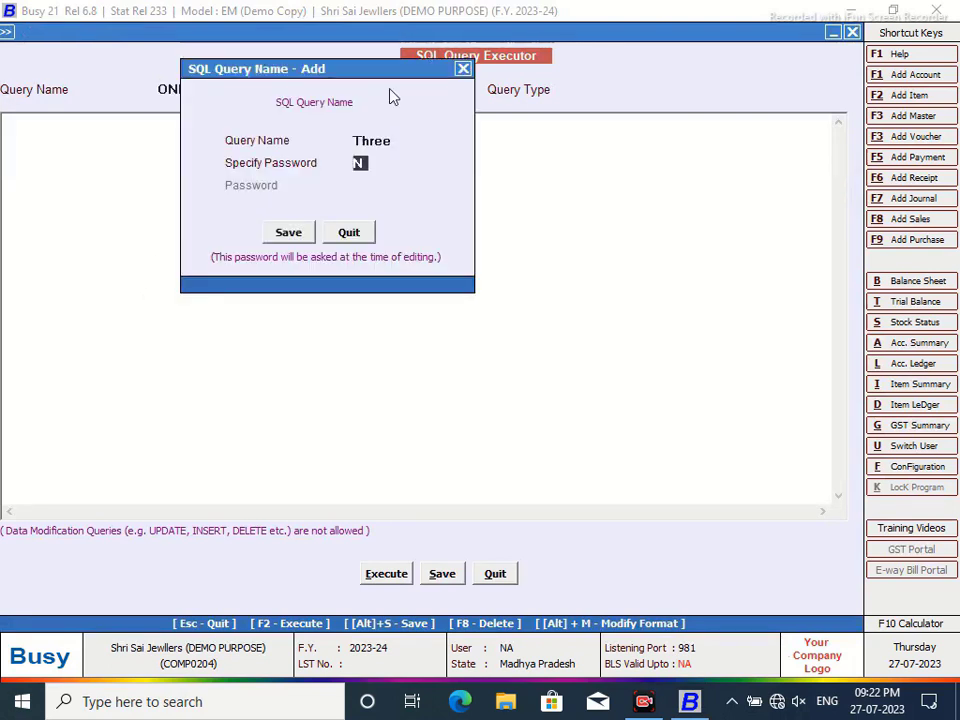
{"action": "left_click", "coordinate": [290, 236]}
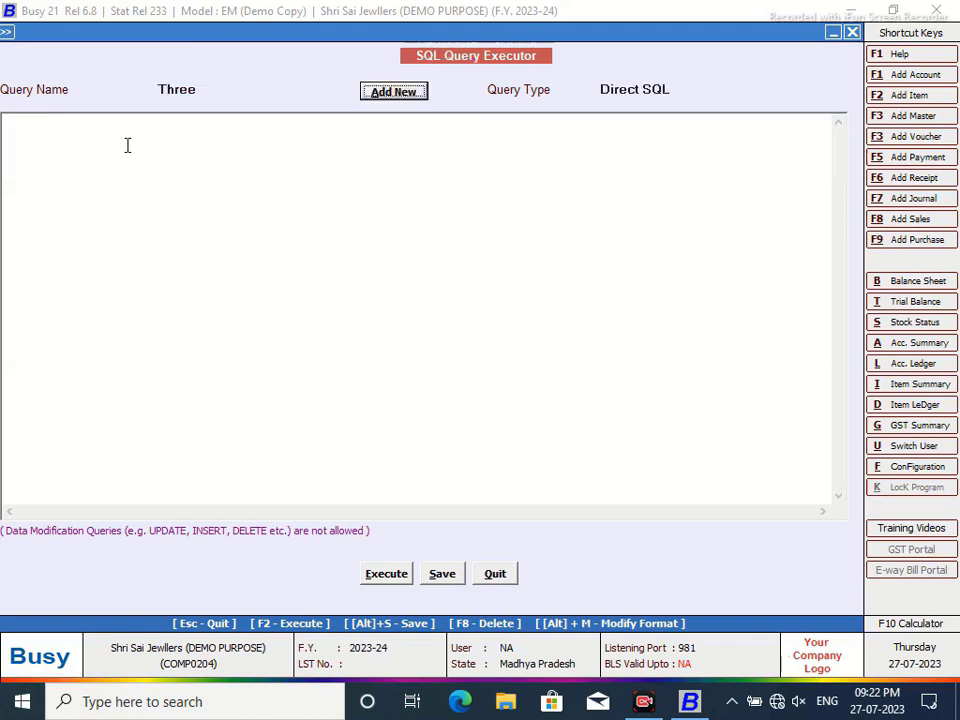
- Write Select V2.OF1 from VchOtherInfo as V2 Inner Join Tran2 On VchCode, Where VchType=4 and RecType=23
{"action": "type", "text": "S"}
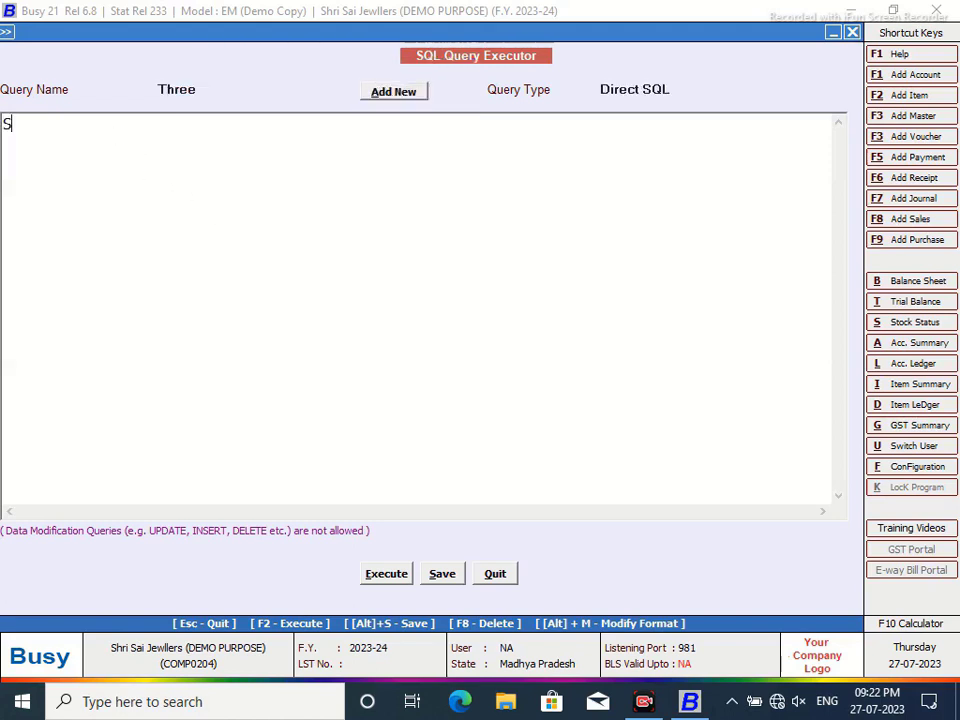
{"action": "type", "text": "elect V2."}
{"action": "type", "text": "O"}
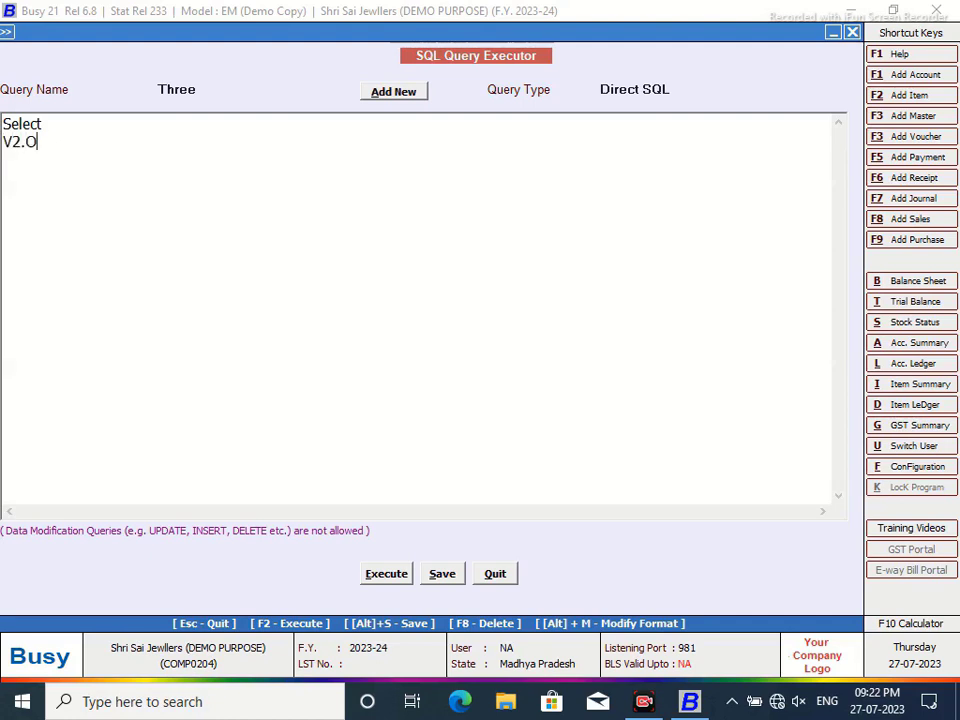
{"action": "type", "text": "F1"}
{"action": "key", "text": "Return"}
{"action": "type", "text": "from VchOt"}
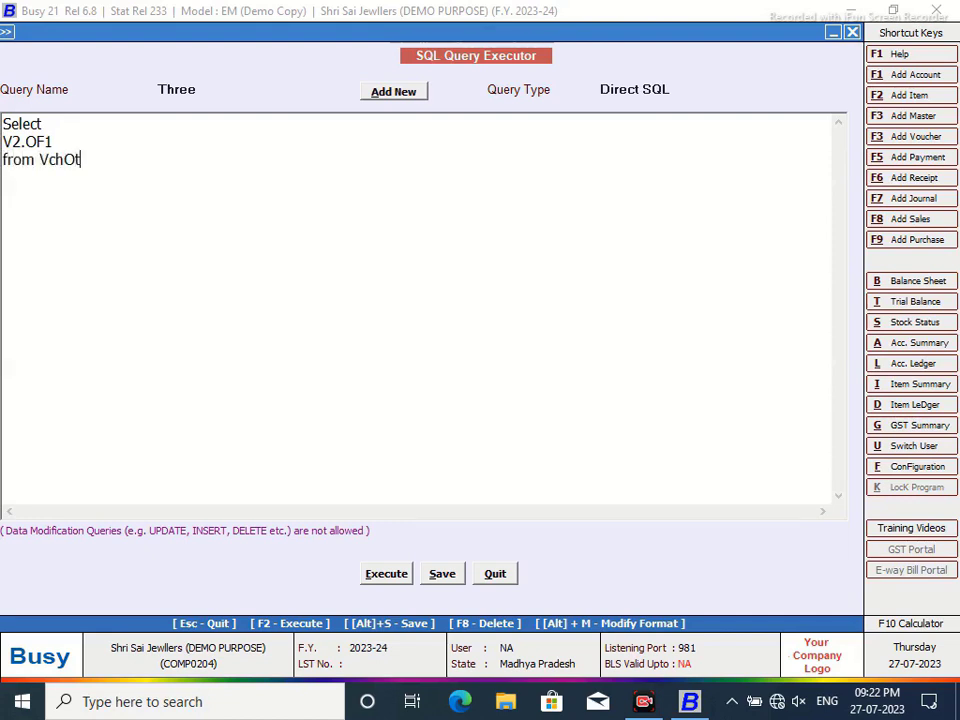
{"action": "type", "text": "herInfo as V2 "}
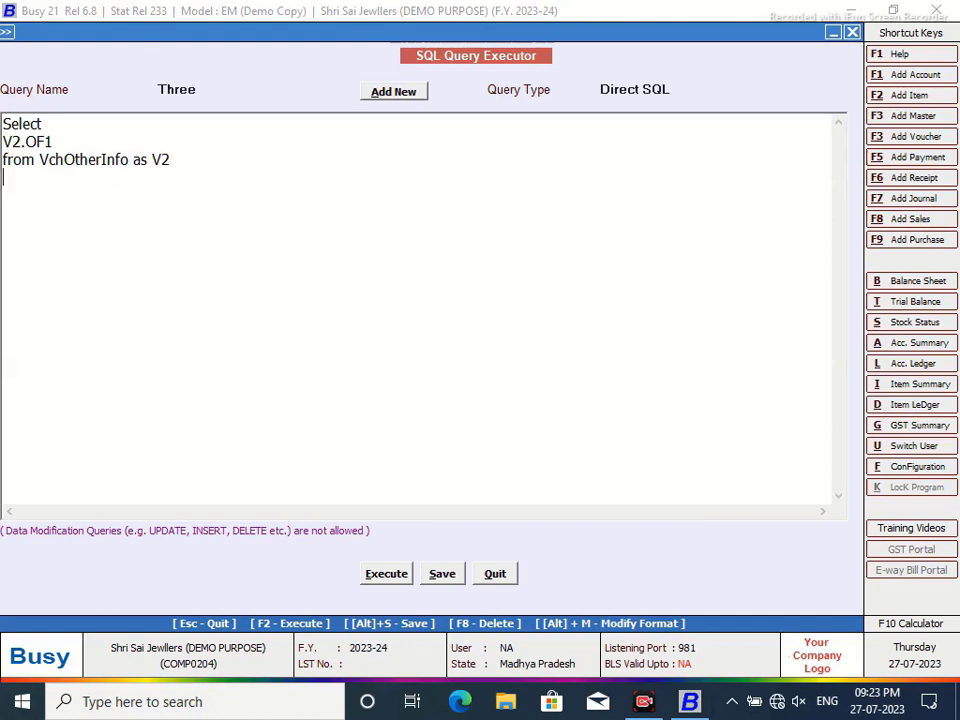
{"action": "type", "text": "Inner Join TGra"}
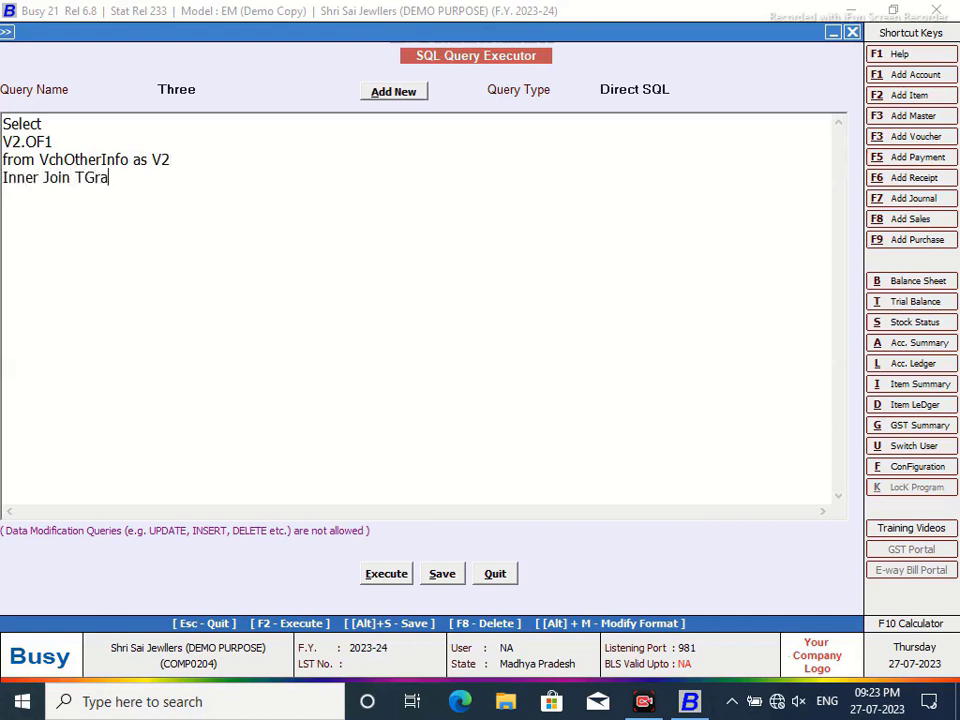
{"action": "key", "text": "BackSpace"}
{"action": "key", "text": "BackSpace"}
{"action": "key", "text": "BackSpace"}
{"action": "type", "text": "ran2"}
{"action": "type", "text": " On "}
{"action": "type", "text": "Tran"}
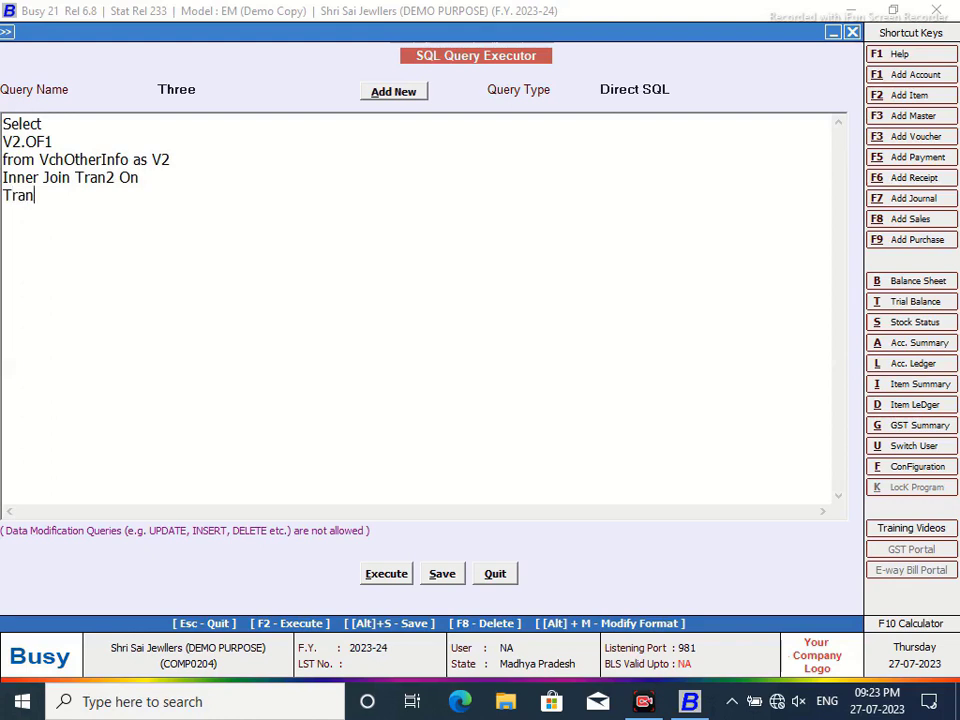
{"action": "type", "text": "2.VchCode="}
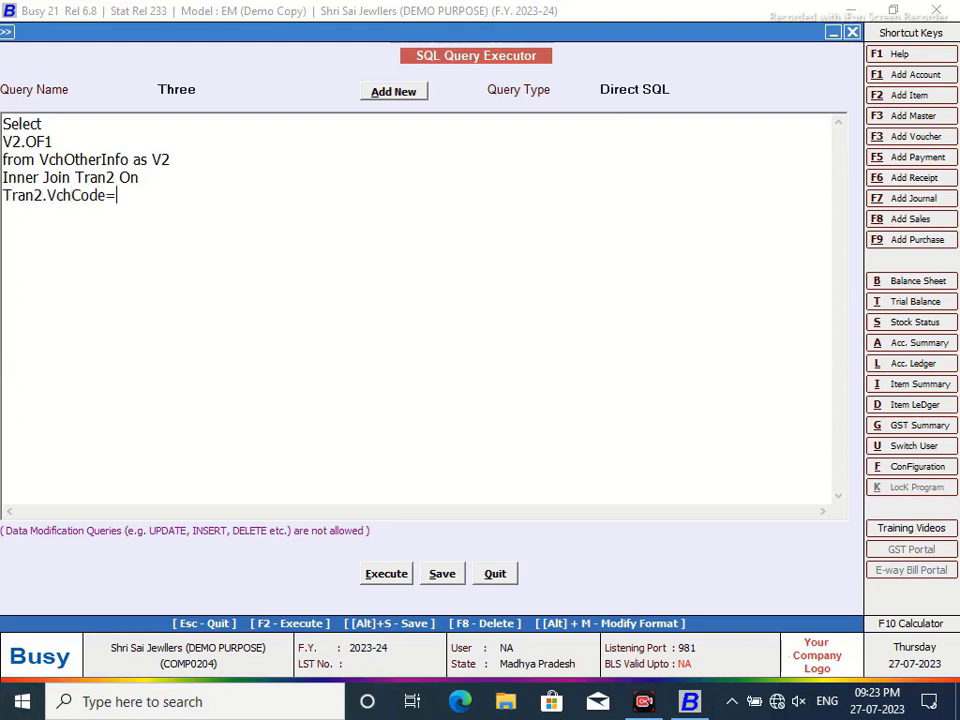
{"action": "type", "text": "V2.VchCode"}
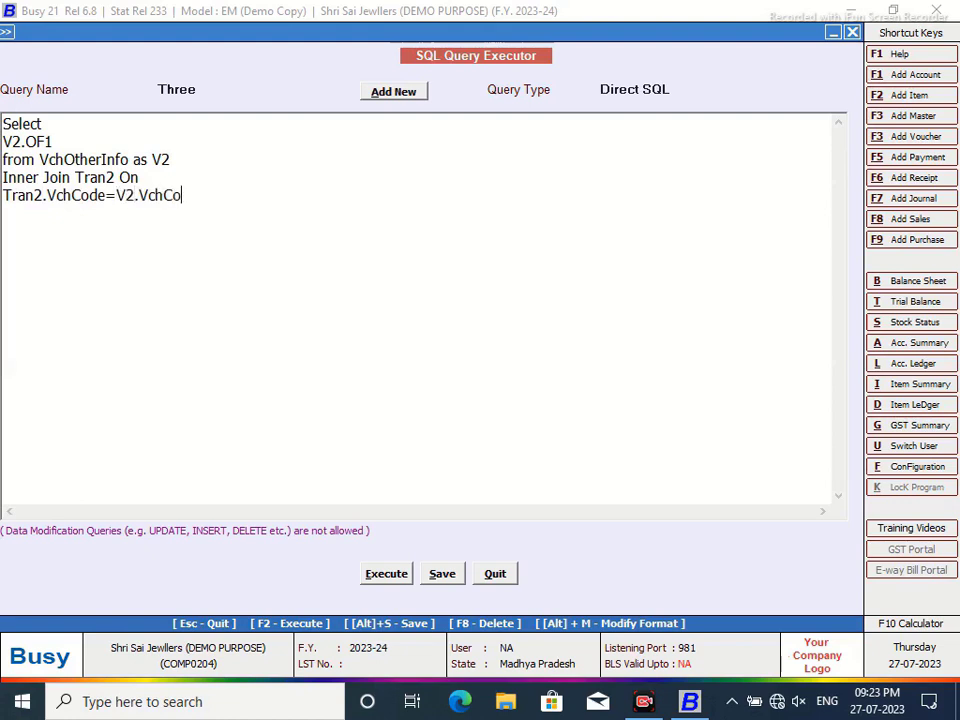
{"action": "key", "text": "Return"}
{"action": "type", "text": "Where Tran"}
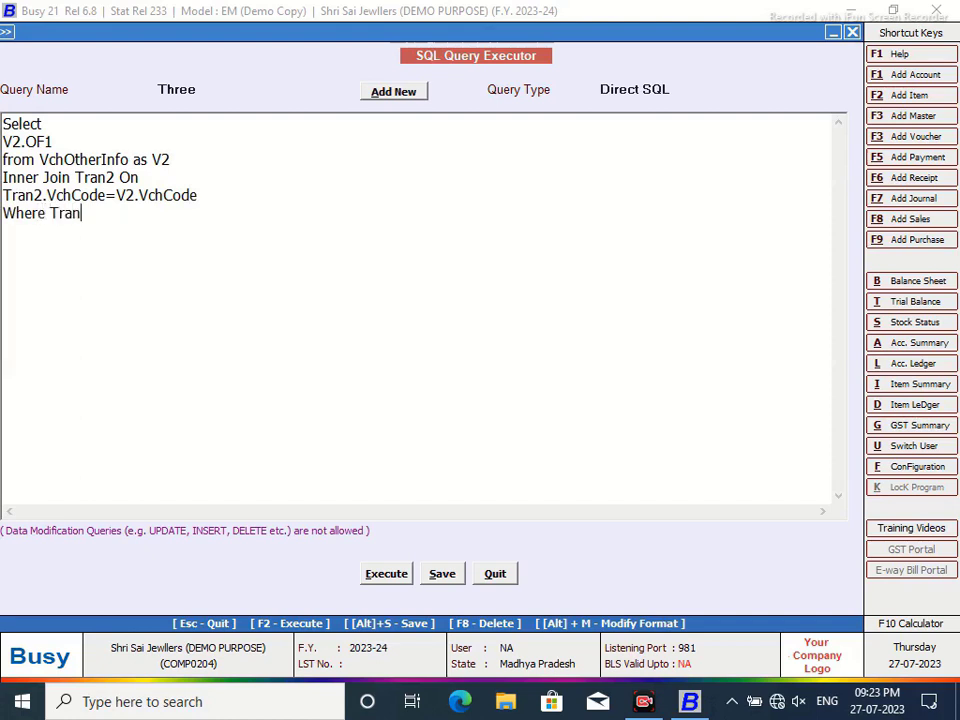
{"action": "type", "text": "2.VchType"}
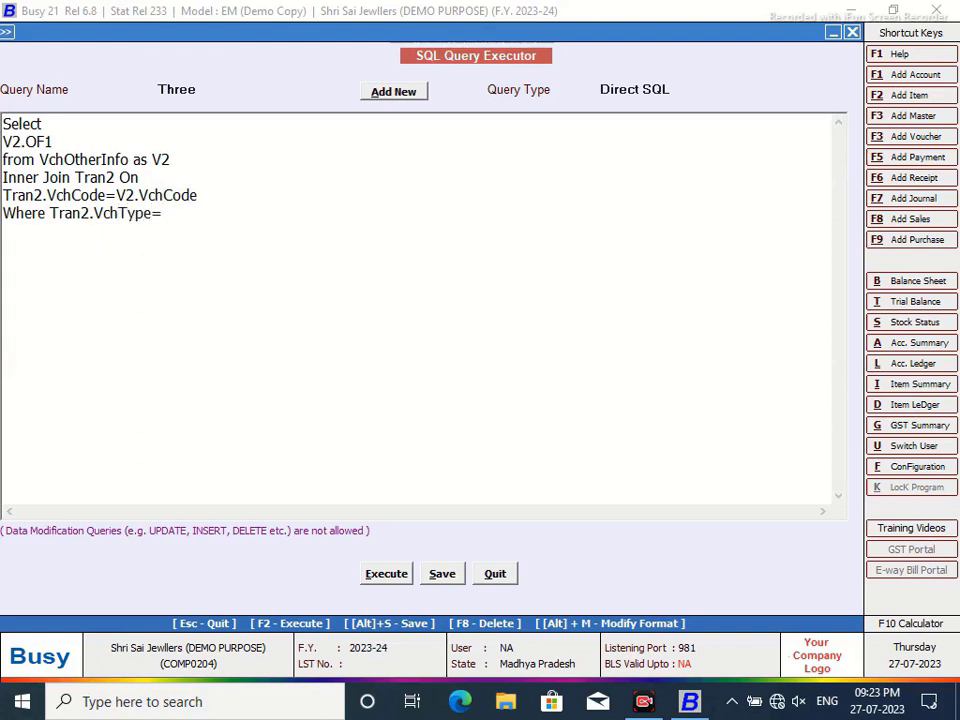
{"action": "type", "text": "=4 and Tran2.RecTYype"}
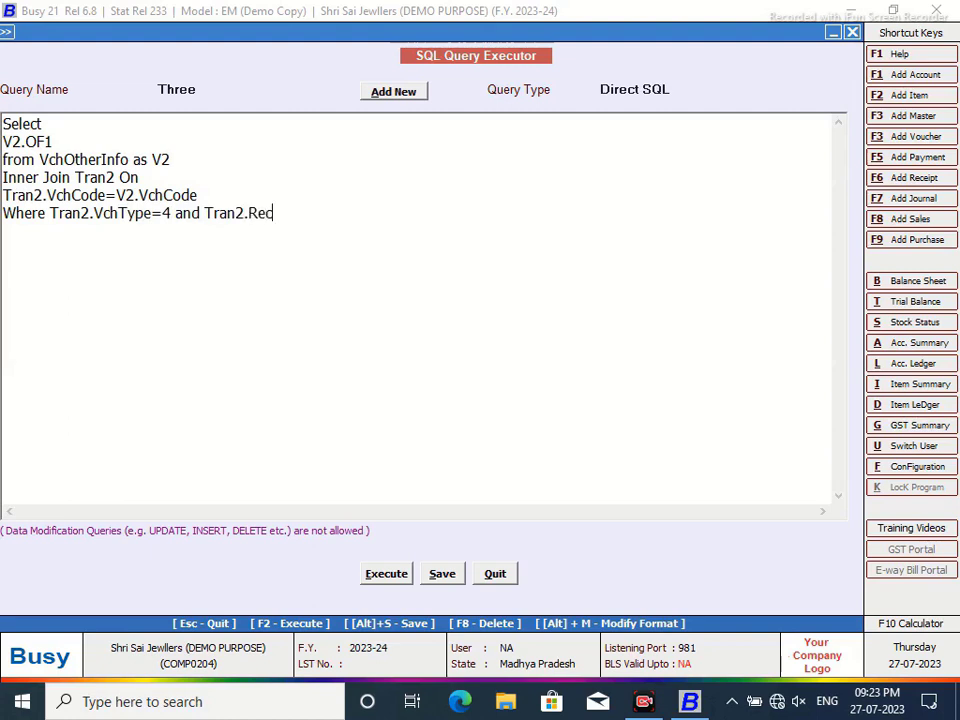
{"action": "key", "text": "BackSpace"}
{"action": "key", "text": "BackSpace"}
{"action": "key", "text": "BackSpace"}
{"action": "key", "text": "BackSpace"}
{"action": "type", "text": "ype=23"}
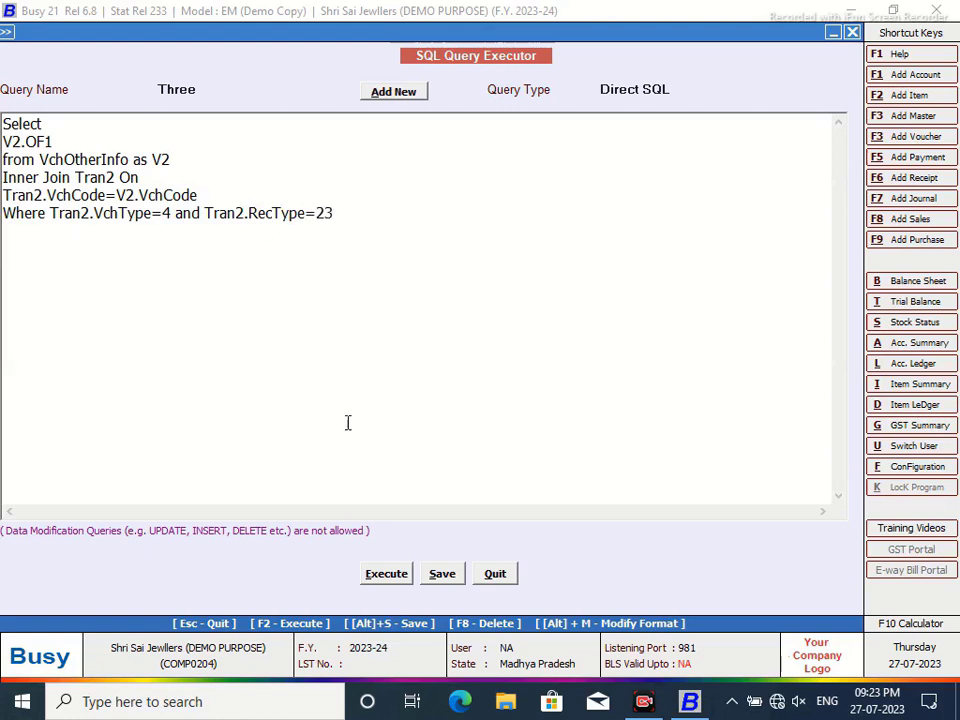
- Run query Three, then save it with Direct SQL as its query type
{"action": "left_click", "coordinate": [387, 575]}
{"action": "left_click", "coordinate": [586, 387]}
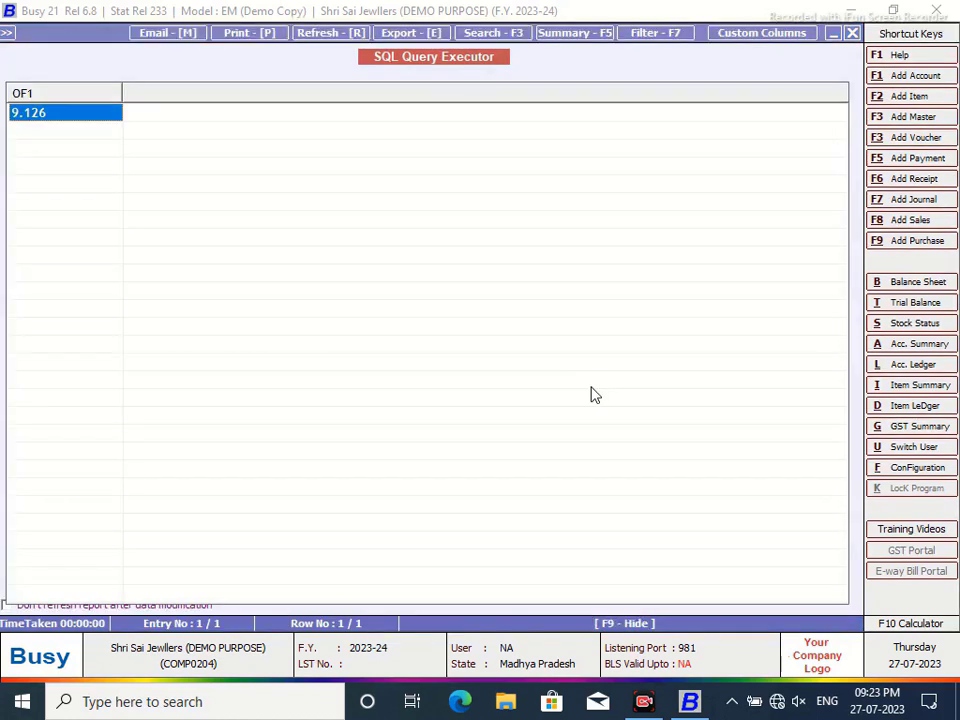
{"action": "left_click", "coordinate": [852, 33]}
{"action": "left_click", "coordinate": [443, 574]}
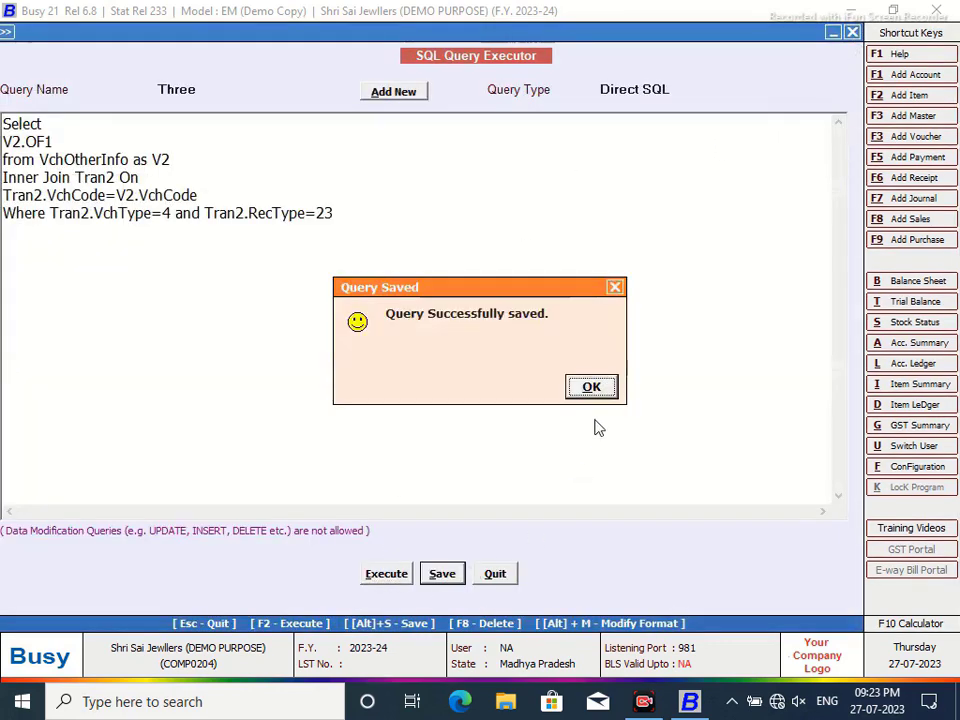
{"action": "left_click", "coordinate": [589, 386]}
{"action": "left_click", "coordinate": [671, 89]}
{"action": "left_click", "coordinate": [476, 170]}
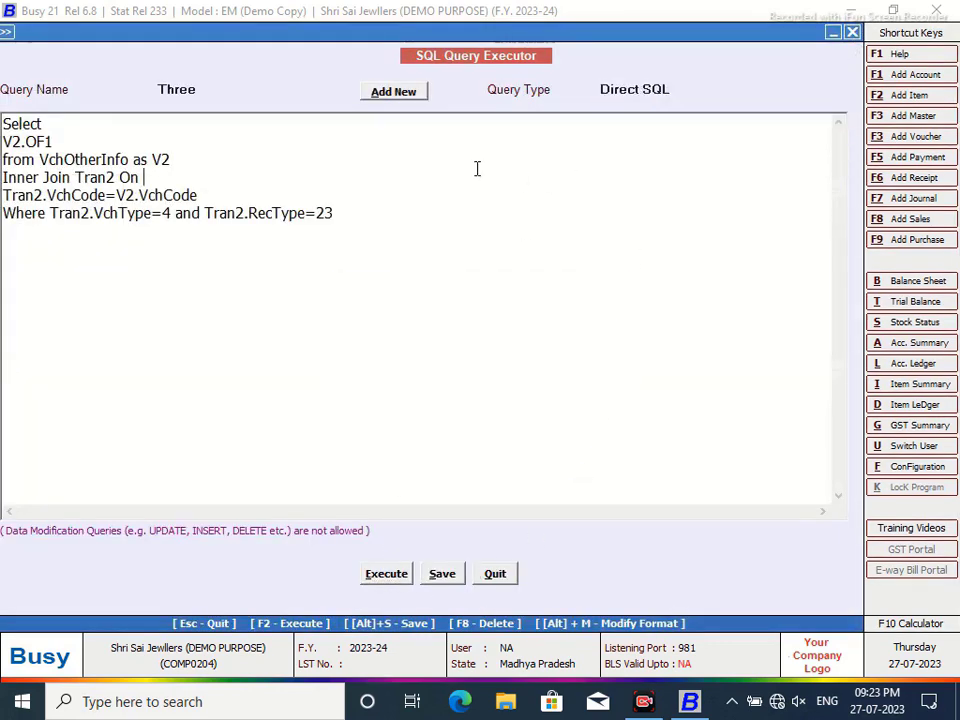
{"action": "left_click", "coordinate": [46, 212]}
{"action": "key", "text": "Return"}
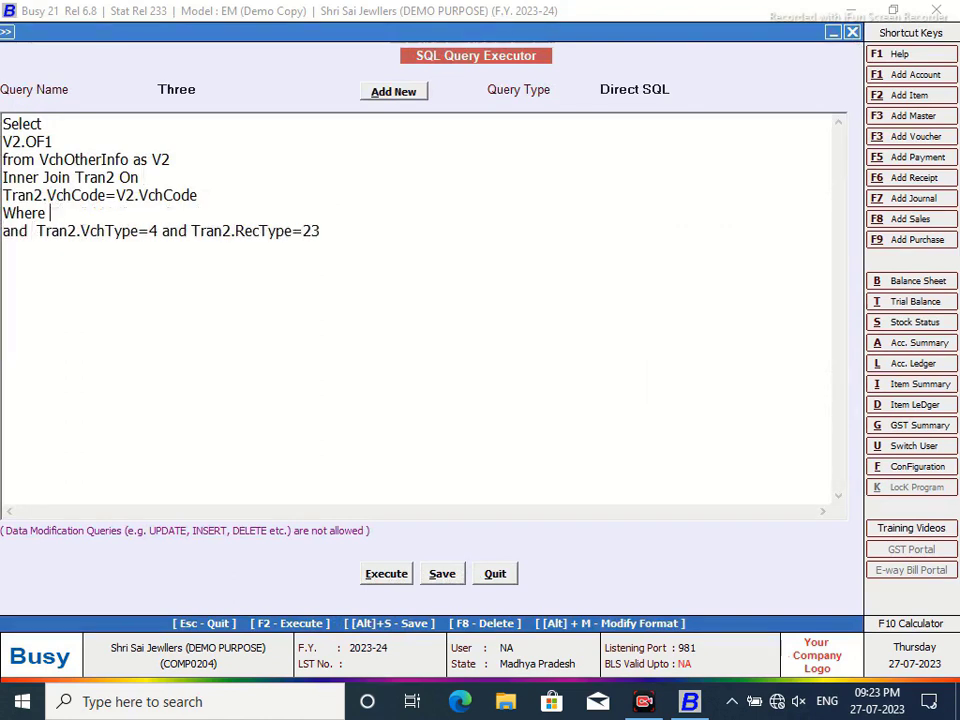
{"action": "type", "text": "ran2.VchCo"}
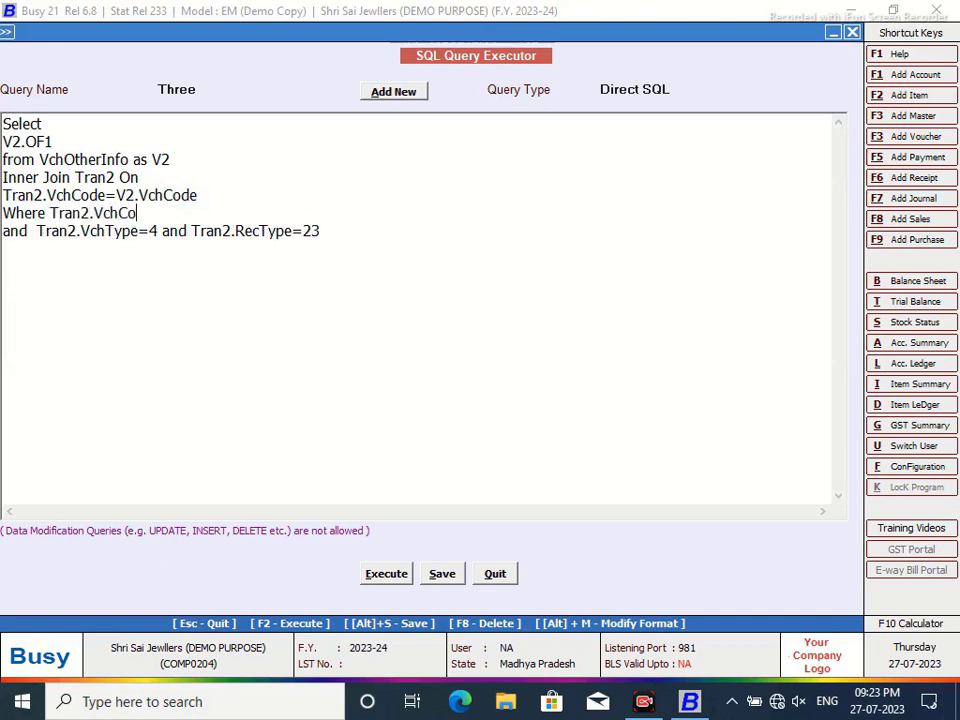
{"action": "type", "text": "de=@VchCod"}
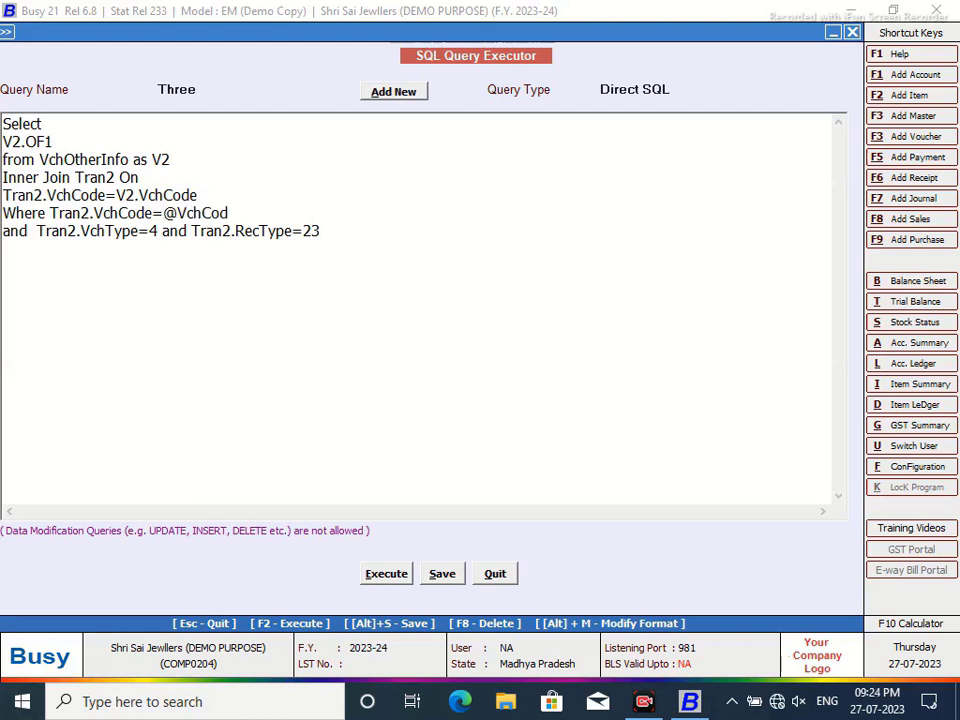
{"action": "key", "text": "BackSpace"}
{"action": "key", "text": "BackSpace"}
{"action": "key", "text": "BackSpace"}
{"action": "key", "text": "BackSpace"}
{"action": "key", "text": "BackSpace"}
{"action": "key", "text": "BackSpace"}
{"action": "type", "text": "P1@"}
{"action": "left_click", "coordinate": [696, 91]}
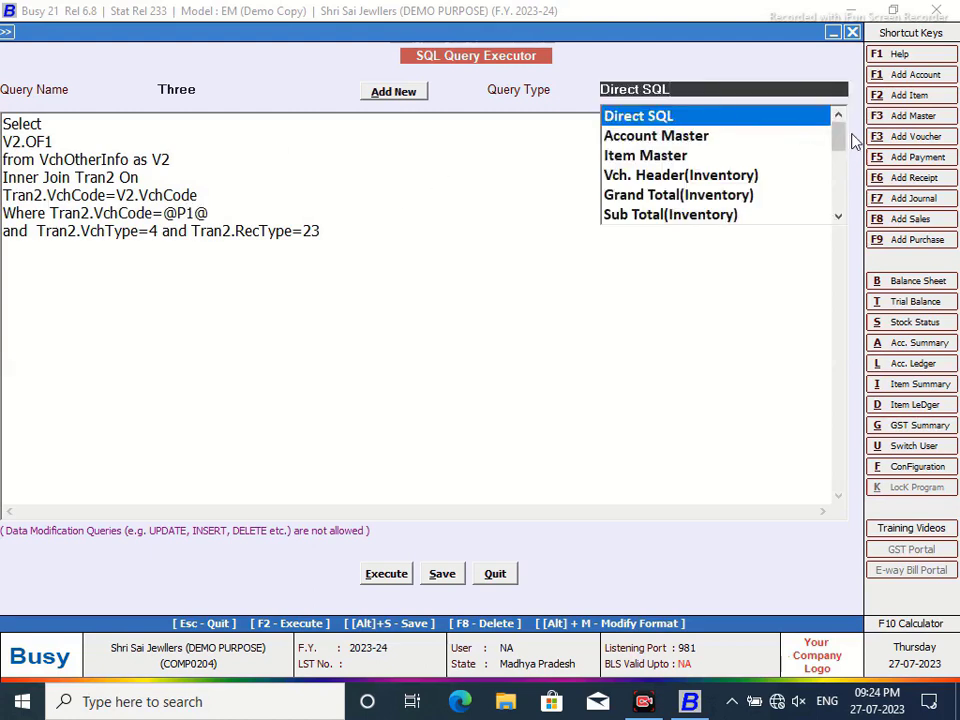
{"action": "left_click_drag", "start_coordinate": [843, 140], "coordinate": [836, 208]}
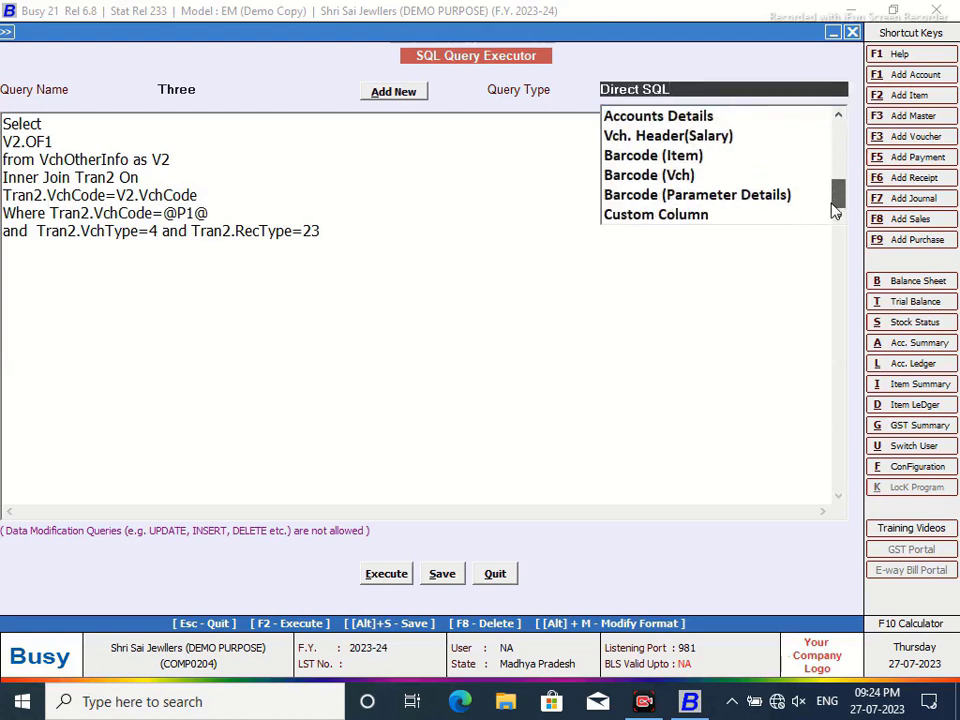
{"action": "left_click", "coordinate": [699, 223]}
{"action": "left_click", "coordinate": [442, 576]}
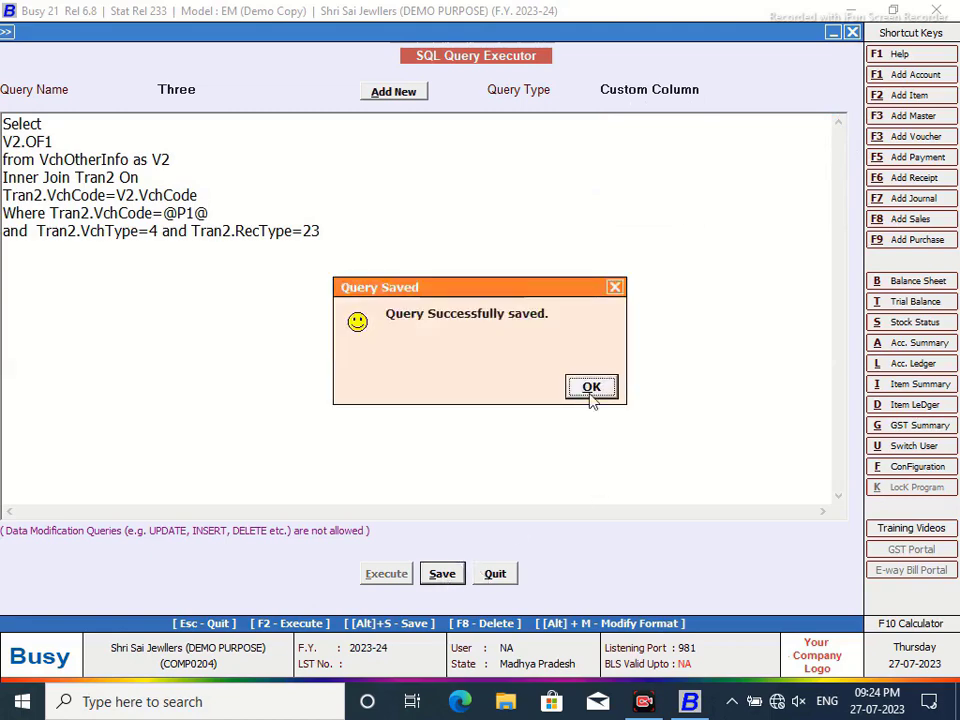
{"action": "left_click", "coordinate": [590, 390]}
{"action": "left_click", "coordinate": [505, 572]}
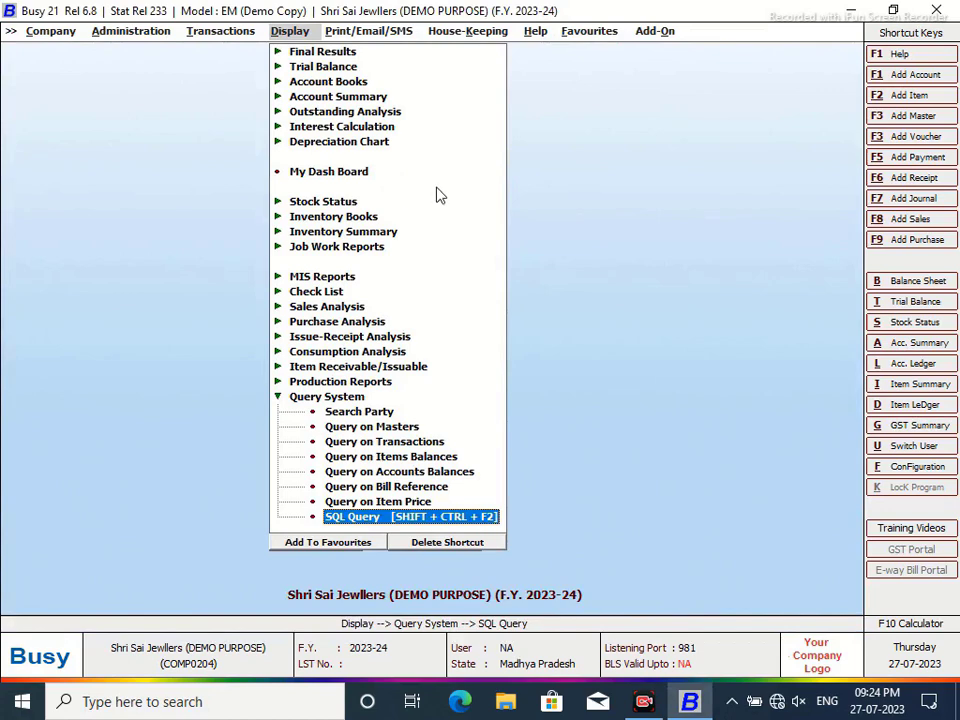
- Open the Maha Kaal UJJAIN ledger and add a numeric GOLD ISSUED column after F5
{"action": "key", "text": "alt+l"}
{"action": "left_click", "coordinate": [376, 131]}
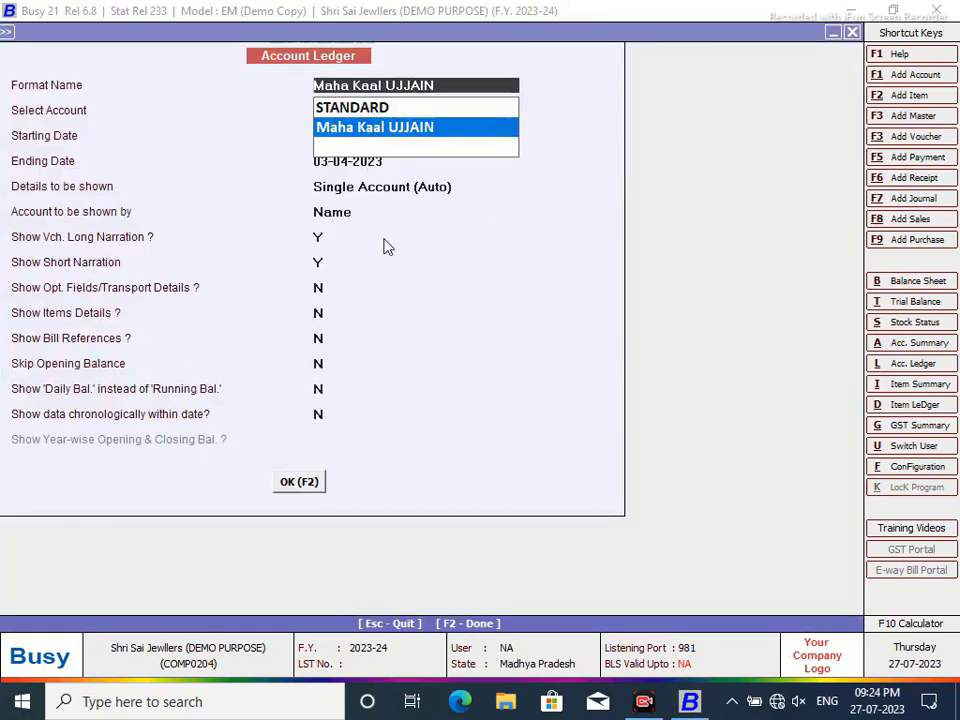
{"action": "left_click", "coordinate": [297, 481]}
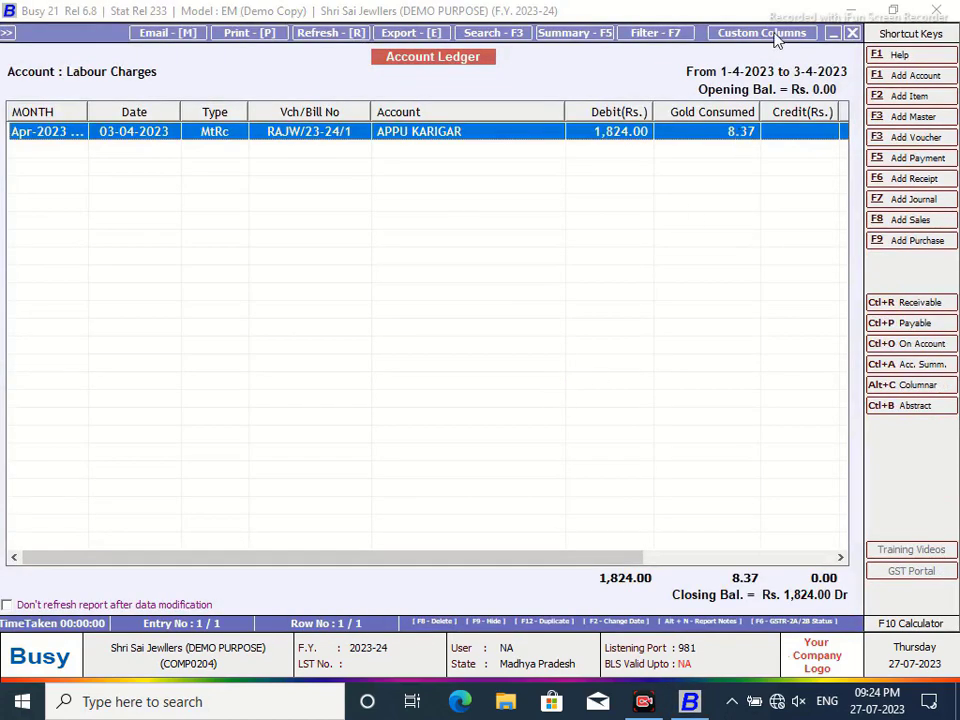
{"action": "left_click", "coordinate": [774, 35]}
{"action": "left_click", "coordinate": [334, 386]}
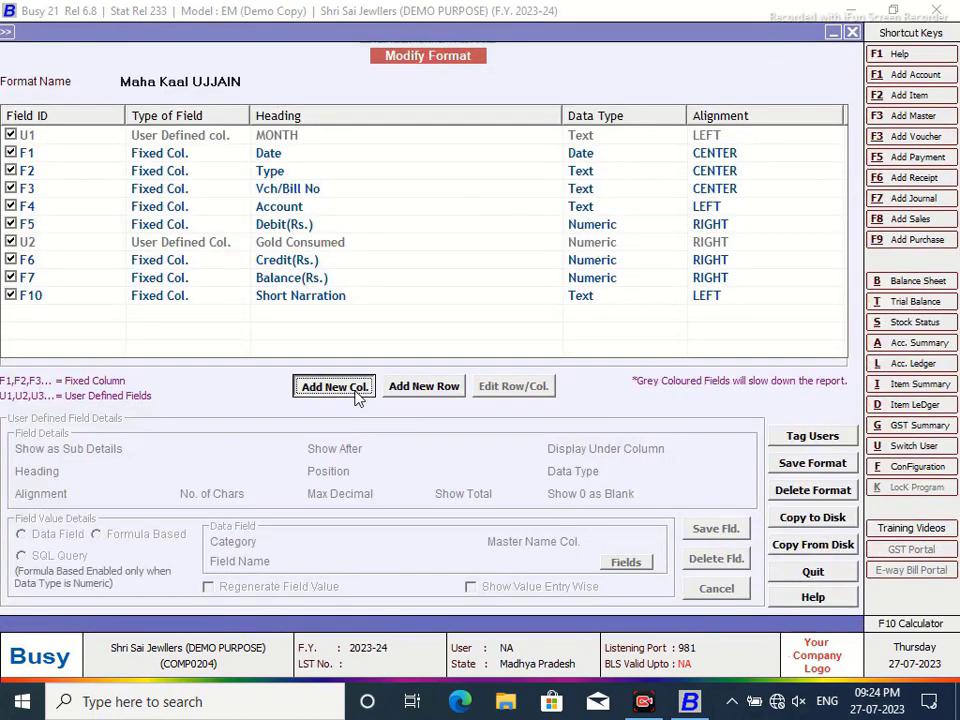
{"action": "type", "text": "G"}
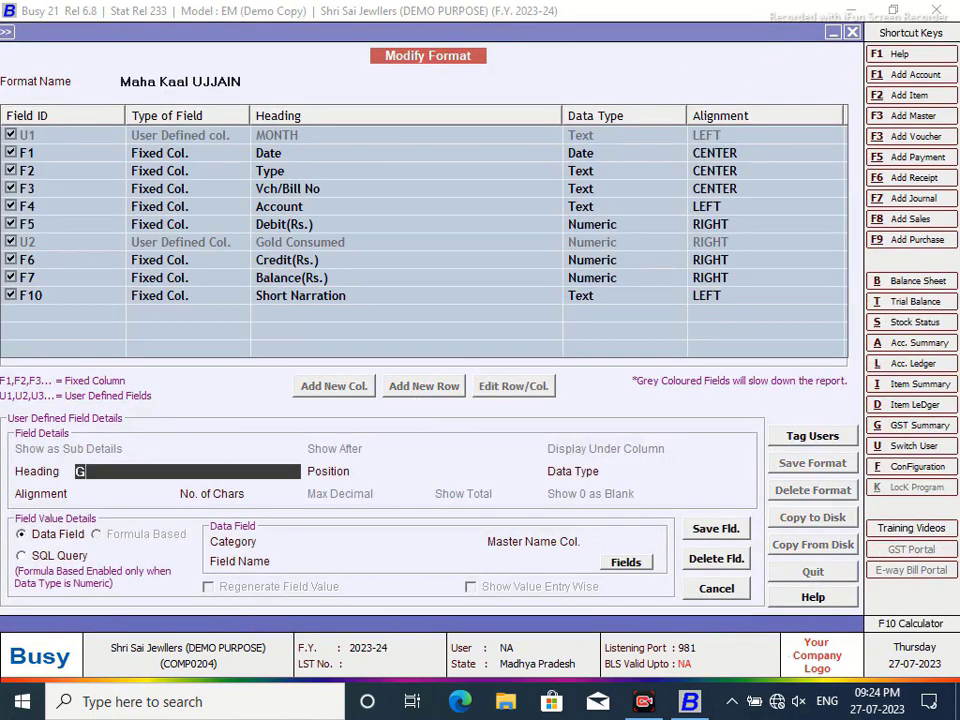
{"action": "type", "text": "OLD ISSUED"}
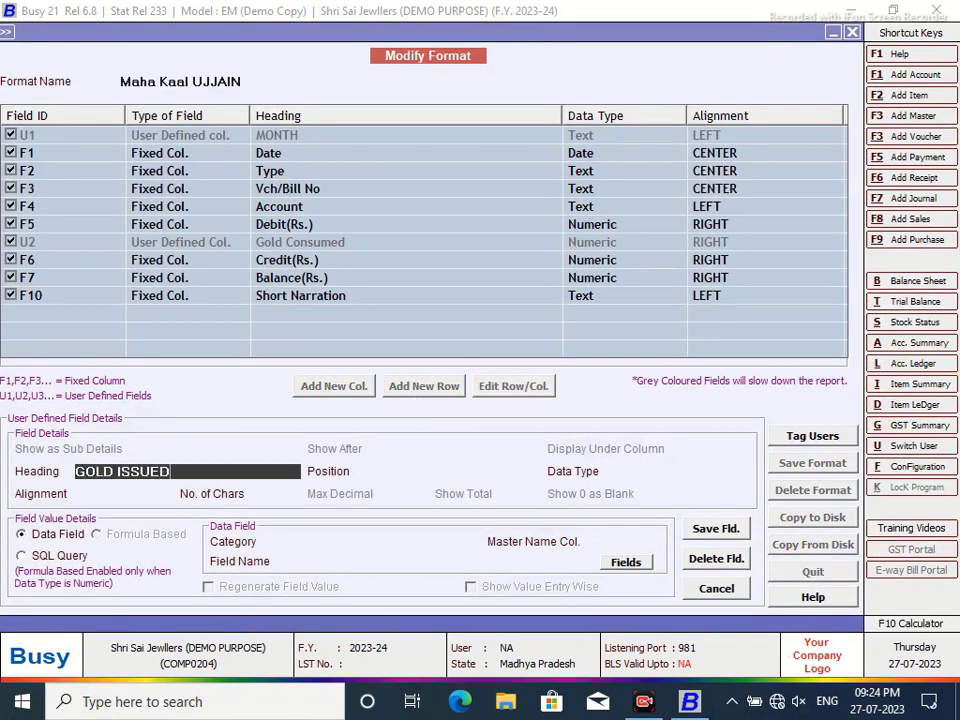
{"action": "key", "text": "Return"}
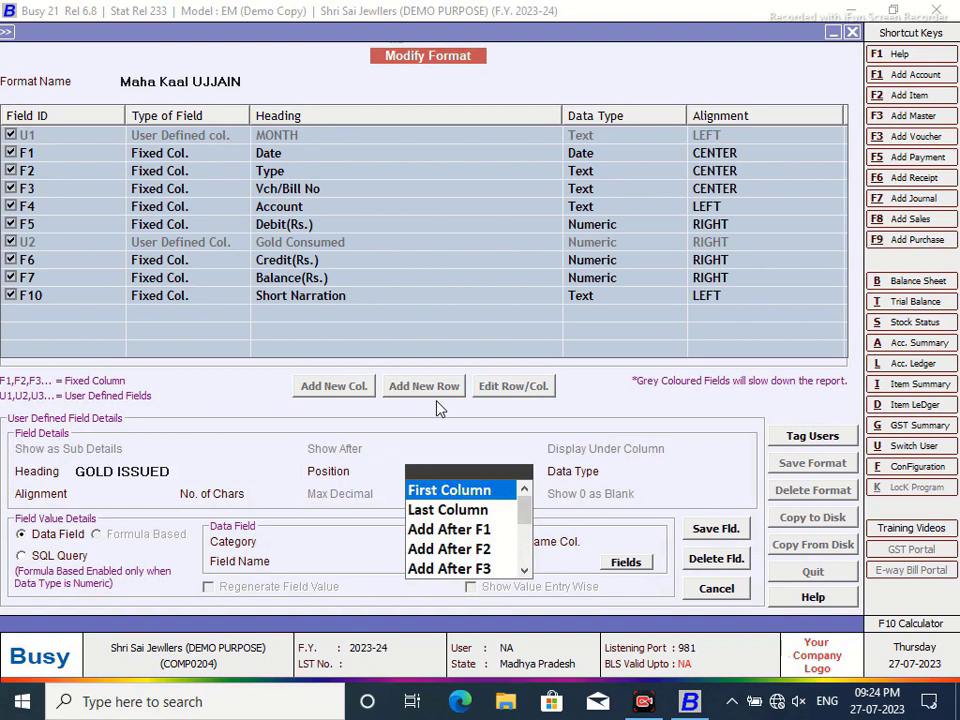
{"action": "left_click", "coordinate": [524, 570]}
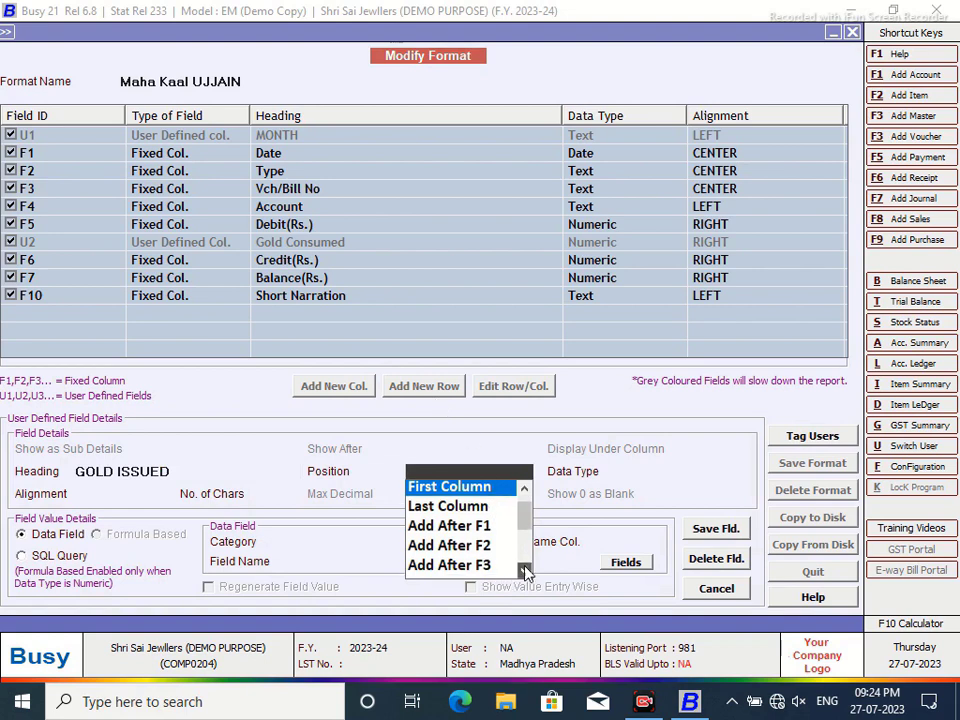
{"action": "left_click", "coordinate": [525, 569]}
{"action": "left_click", "coordinate": [525, 569]}
{"action": "left_click", "coordinate": [482, 567]}
{"action": "left_click", "coordinate": [655, 533]}
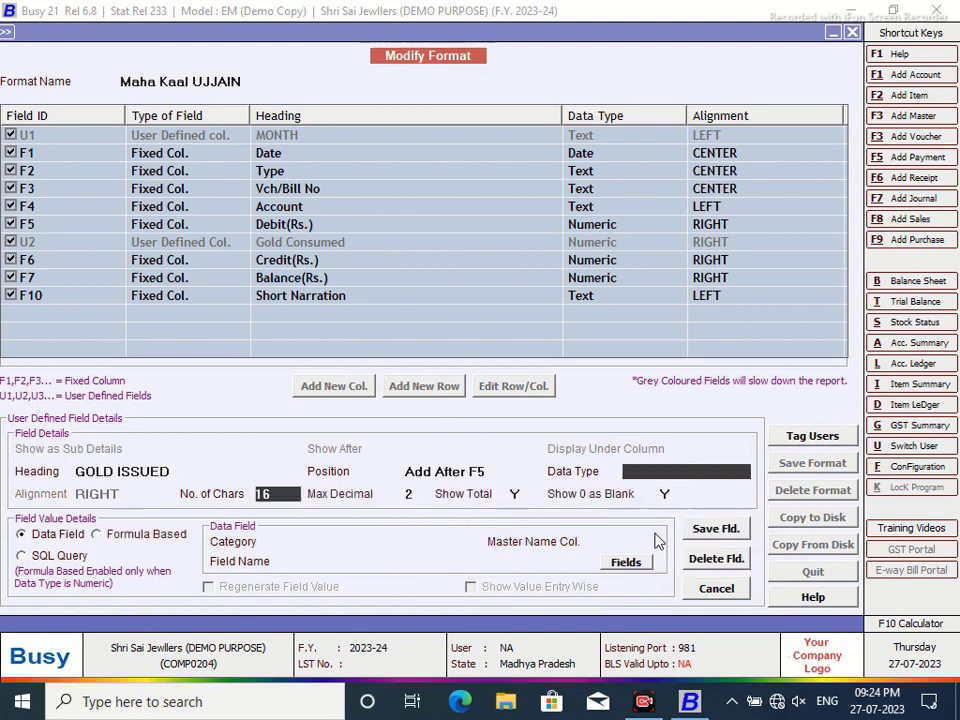
- Source GOLD ISSUED from SQL query THREE with parameter V, then save the field and format
{"action": "left_click", "coordinate": [23, 556]}
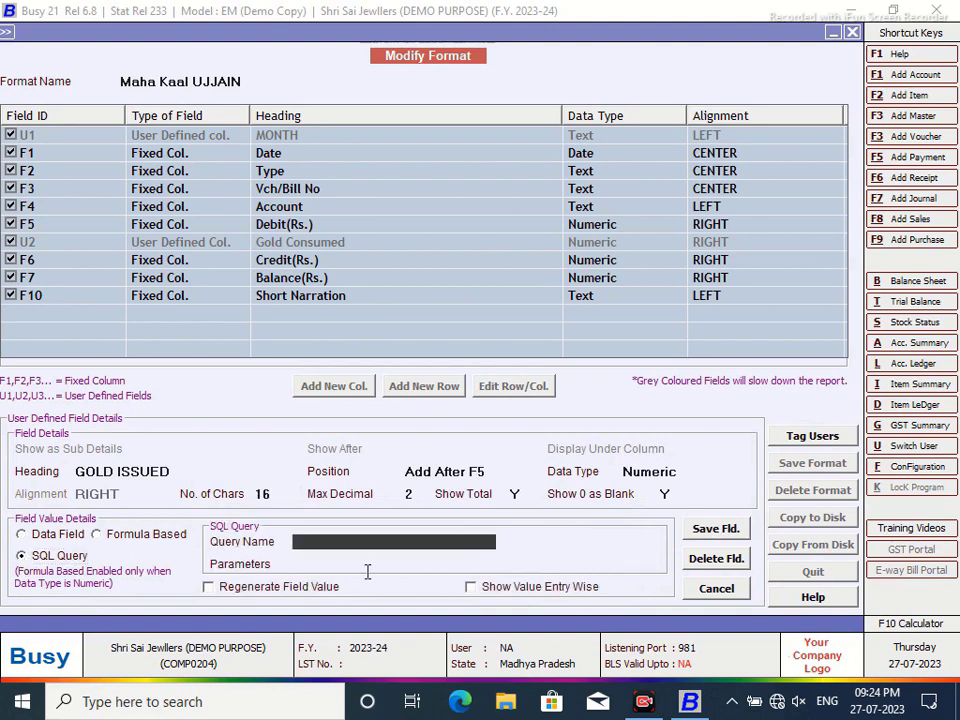
{"action": "type", "text": "THREE"}
{"action": "key", "text": "Return"}
{"action": "type", "text": "VC"}
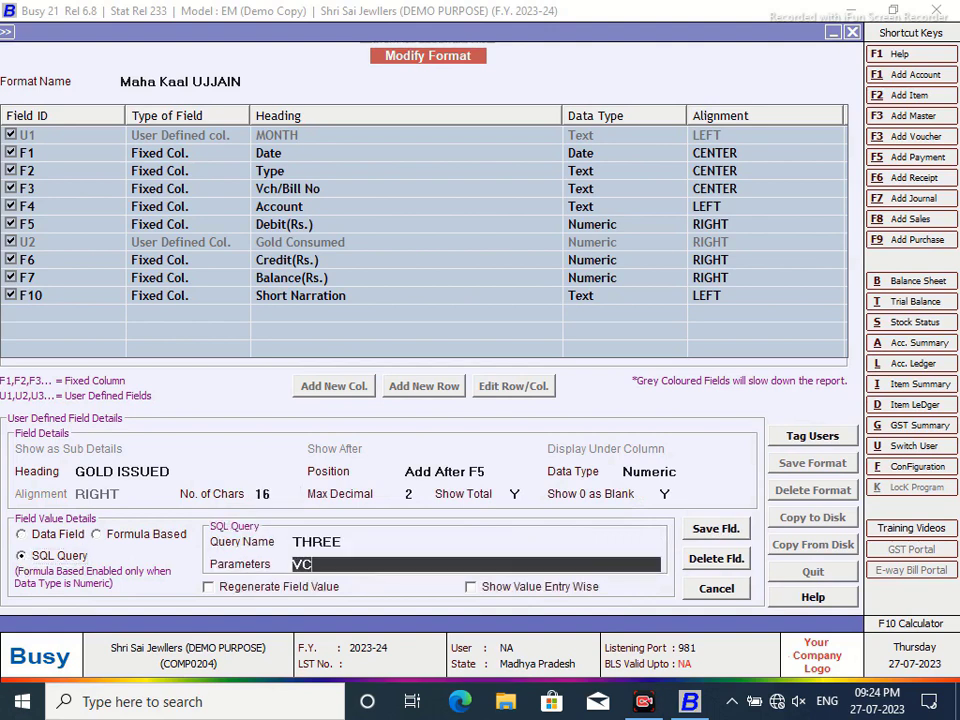
{"action": "left_click", "coordinate": [714, 529]}
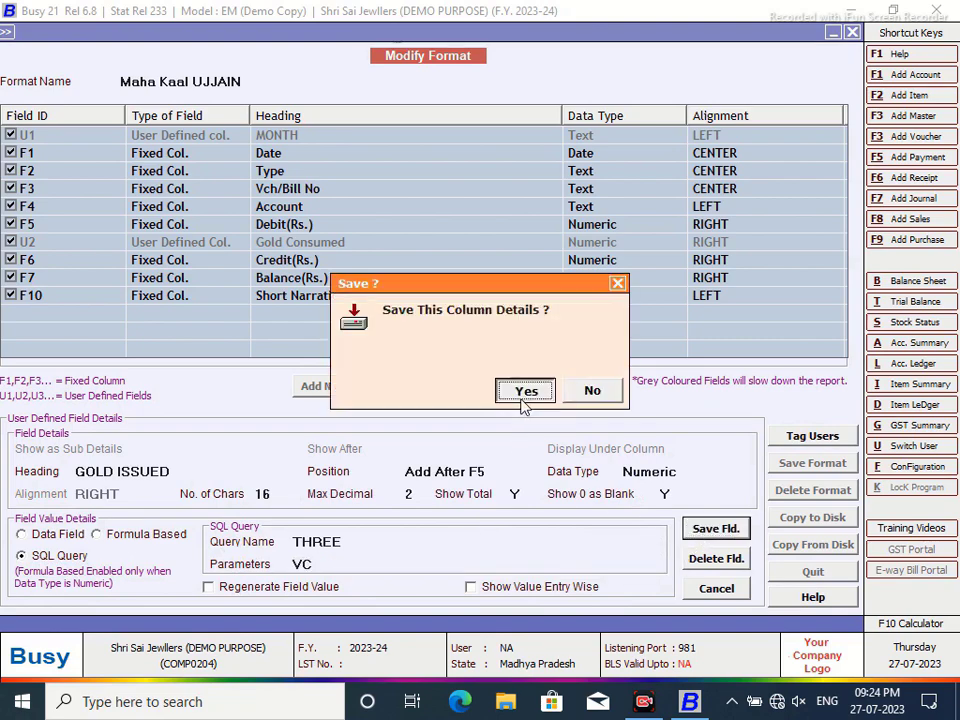
{"action": "left_click", "coordinate": [521, 398]}
{"action": "left_click", "coordinate": [812, 463]}
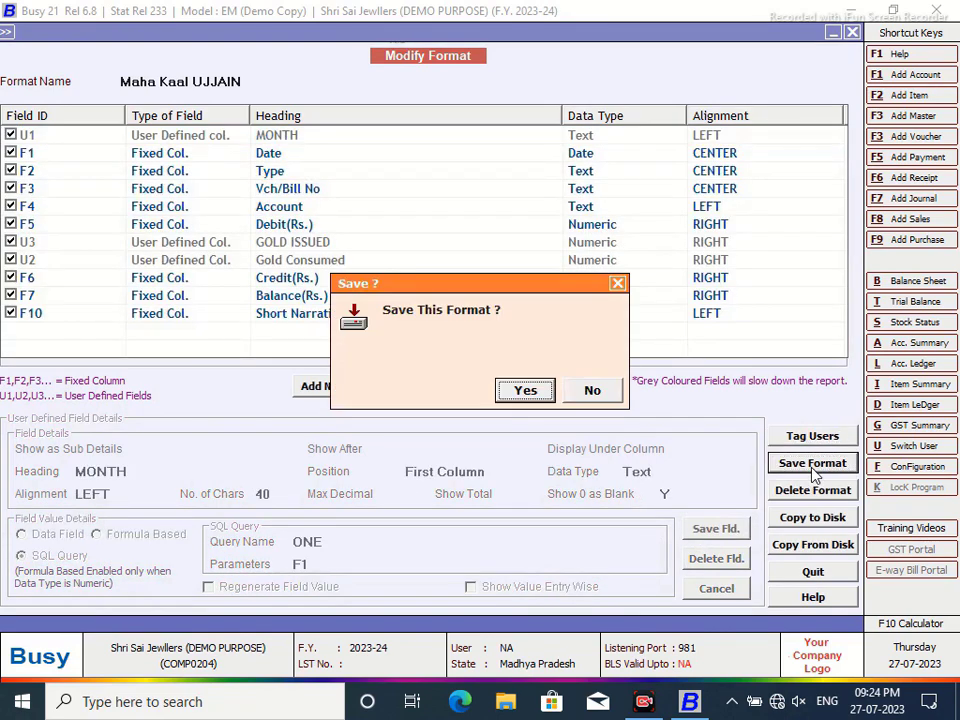
{"action": "left_click", "coordinate": [505, 395]}
{"action": "left_click", "coordinate": [596, 390]}
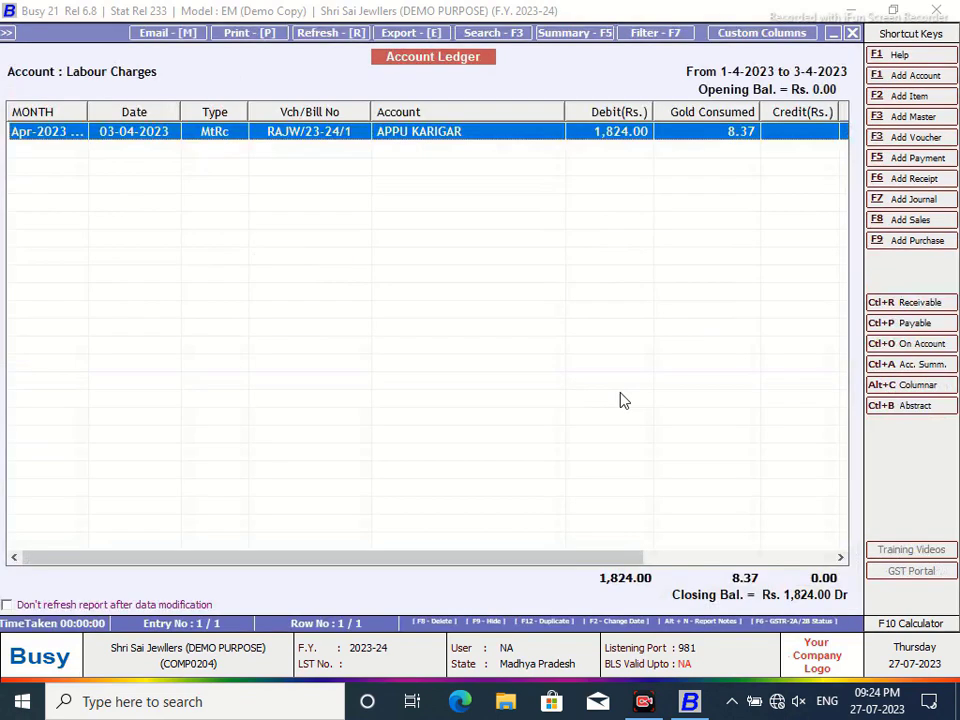
- Reload the Labour Charges ledger in Maha Kaal UJJAIN format to show GOLD ISSUED at 9.13
{"action": "left_click", "coordinate": [853, 34]}
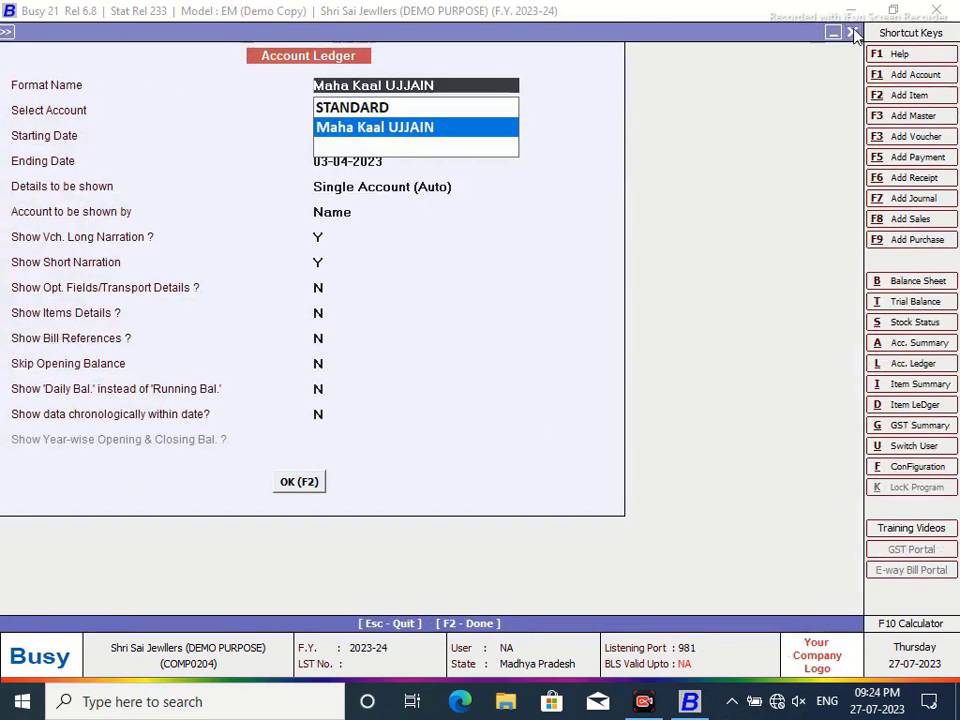
{"action": "left_click", "coordinate": [853, 34]}
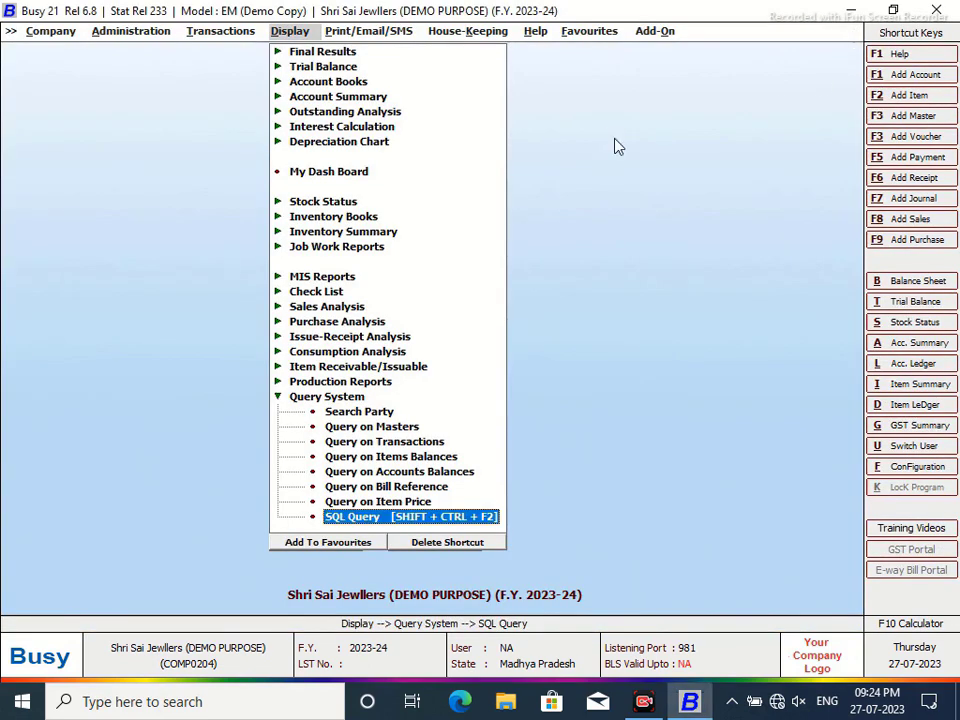
{"action": "key", "text": "l"}
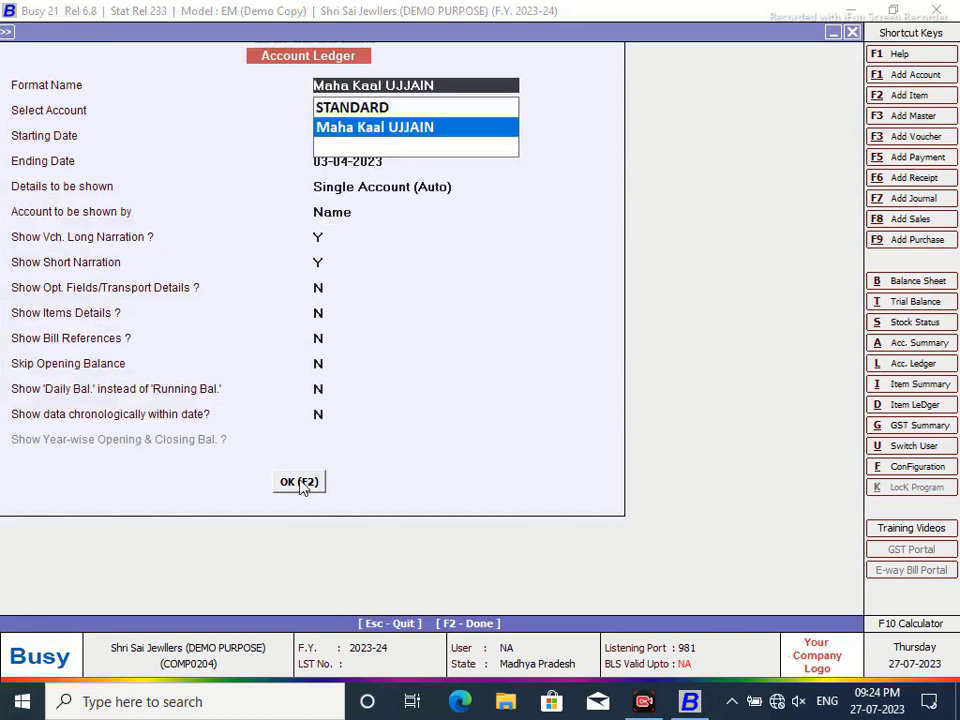
{"action": "left_click", "coordinate": [300, 483]}
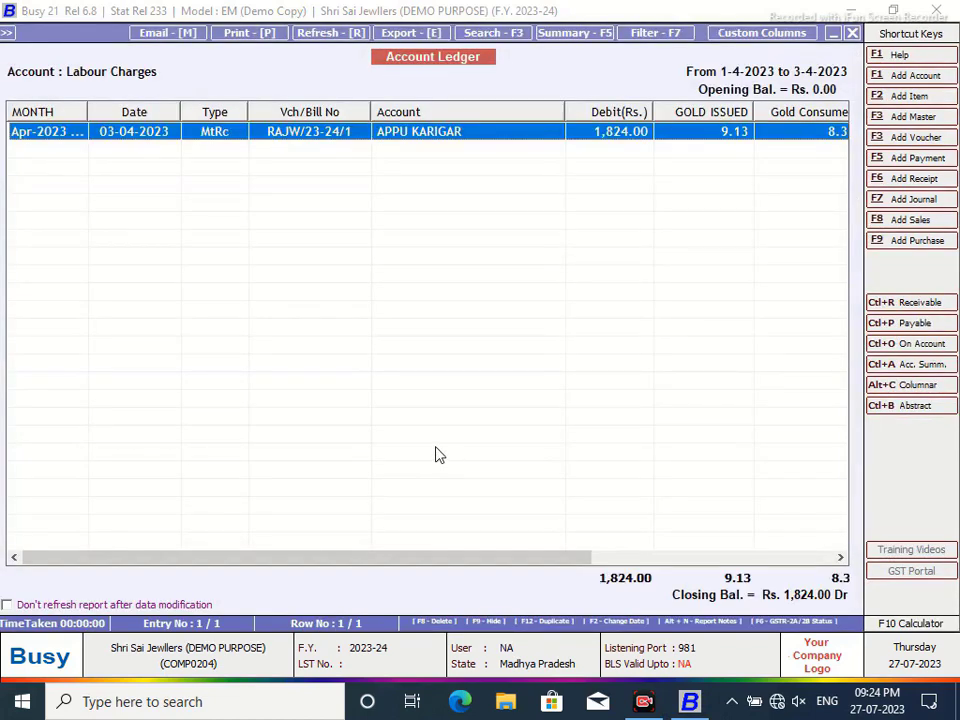
{"action": "left_click_drag", "start_coordinate": [463, 558], "coordinate": [718, 544]}
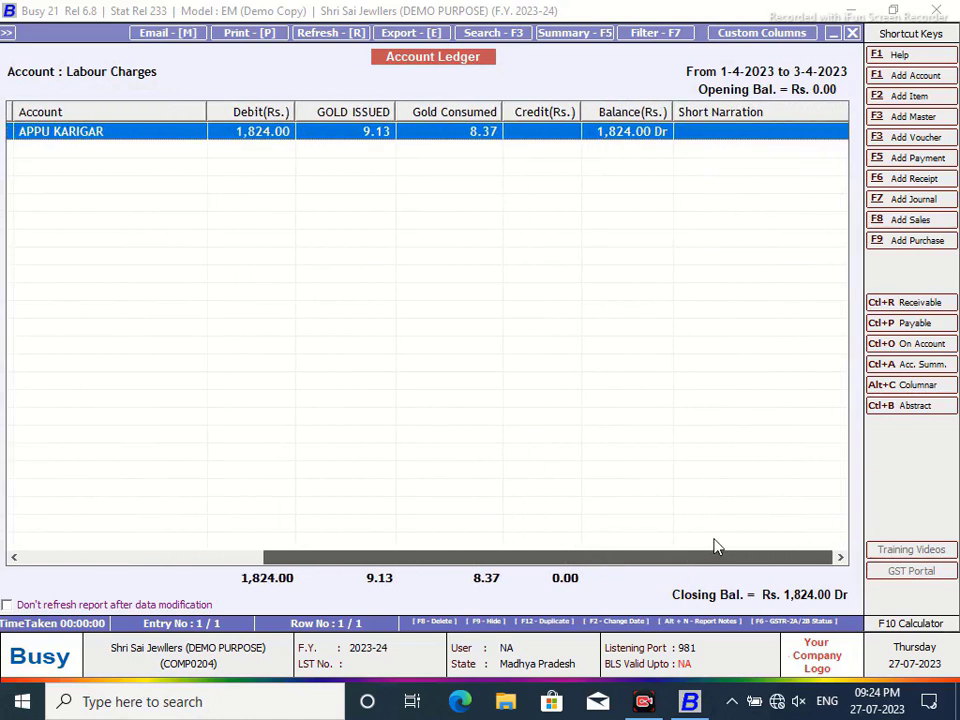
{"action": "left_click", "coordinate": [748, 34]}
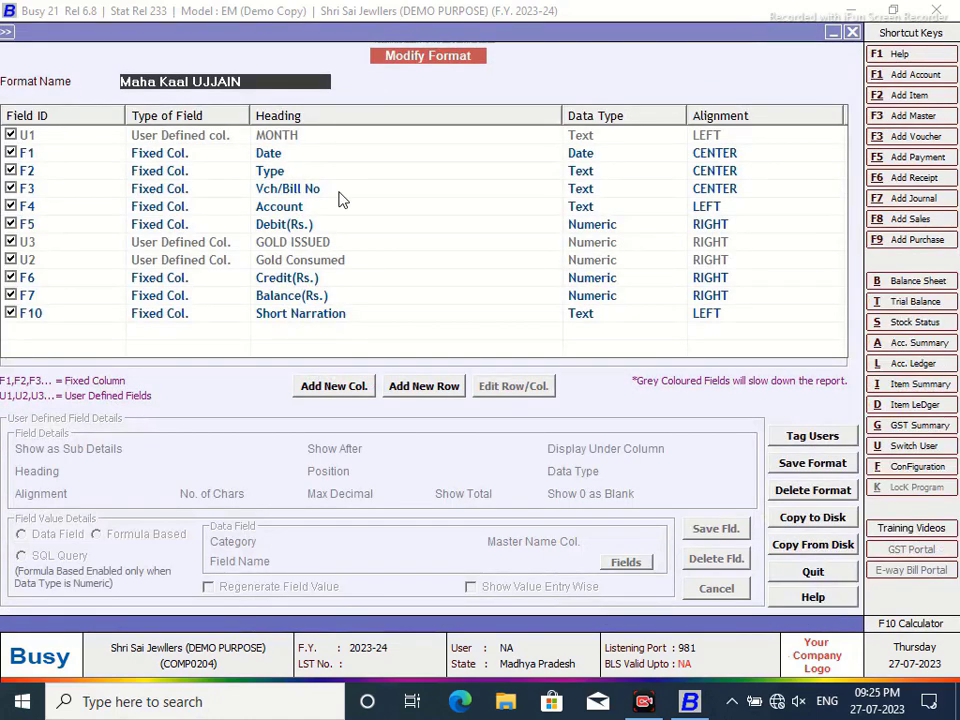
- Add a numeric PEDING GOLD column placed after U2, filled by a formula
{"action": "left_click", "coordinate": [336, 389]}
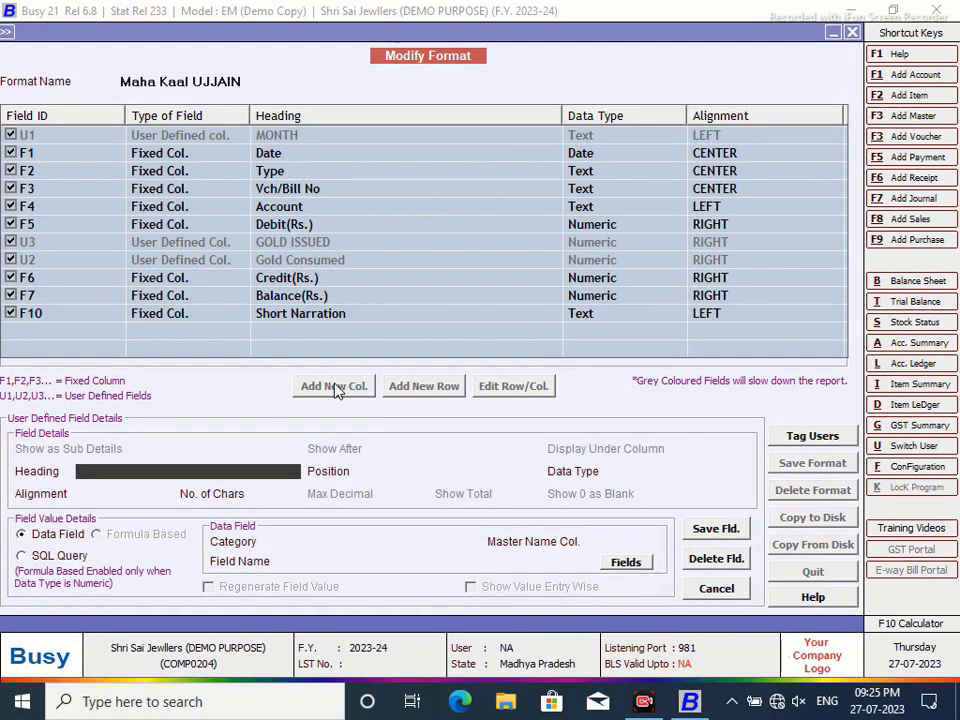
{"action": "type", "text": "PENDIN"}
{"action": "key", "text": "BackSpace"}
{"action": "key", "text": "BackSpace"}
{"action": "key", "text": "BackSpace"}
{"action": "type", "text": "DING"}
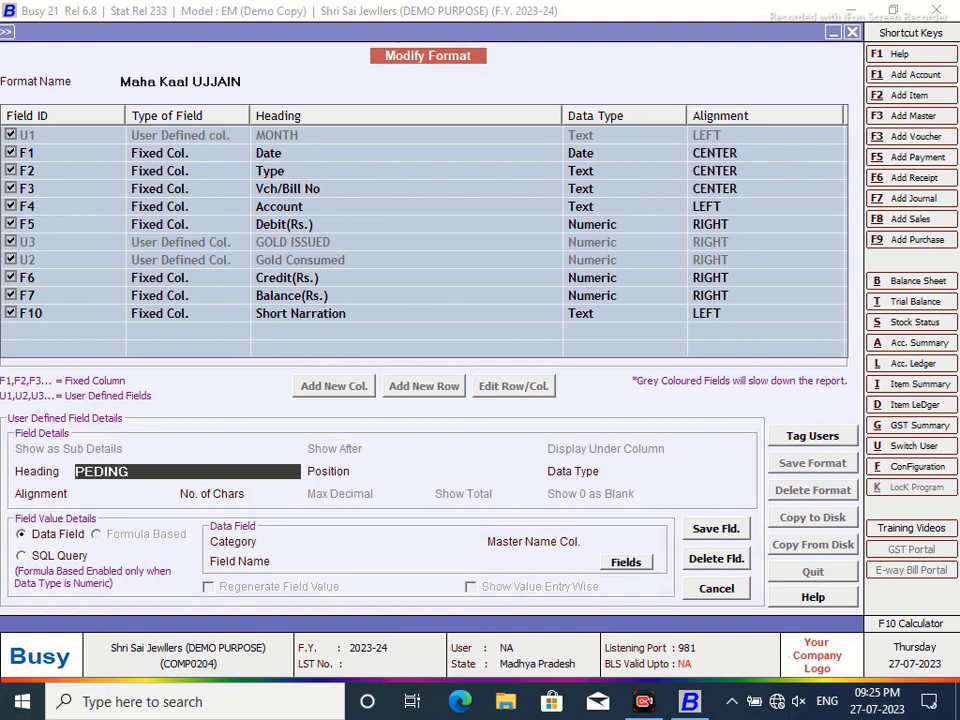
{"action": "type", "text": " GOLD"}
{"action": "key", "text": "Return"}
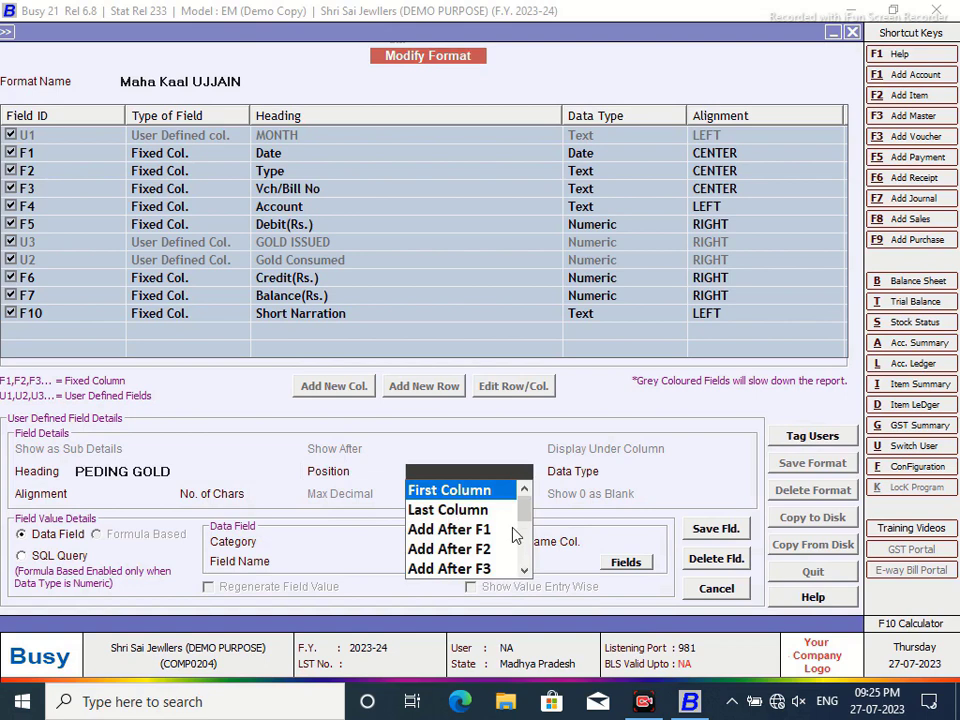
{"action": "scroll", "coordinate": [470, 545], "scroll_direction": "down", "scroll_amount": 3}
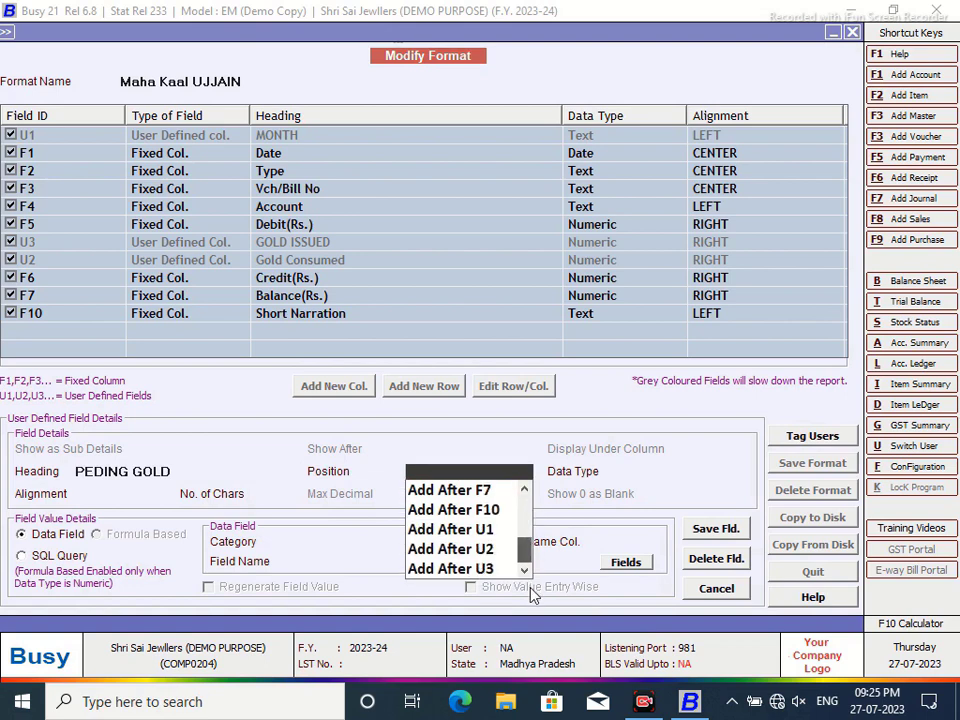
{"action": "left_click", "coordinate": [487, 557]}
{"action": "left_click", "coordinate": [645, 528]}
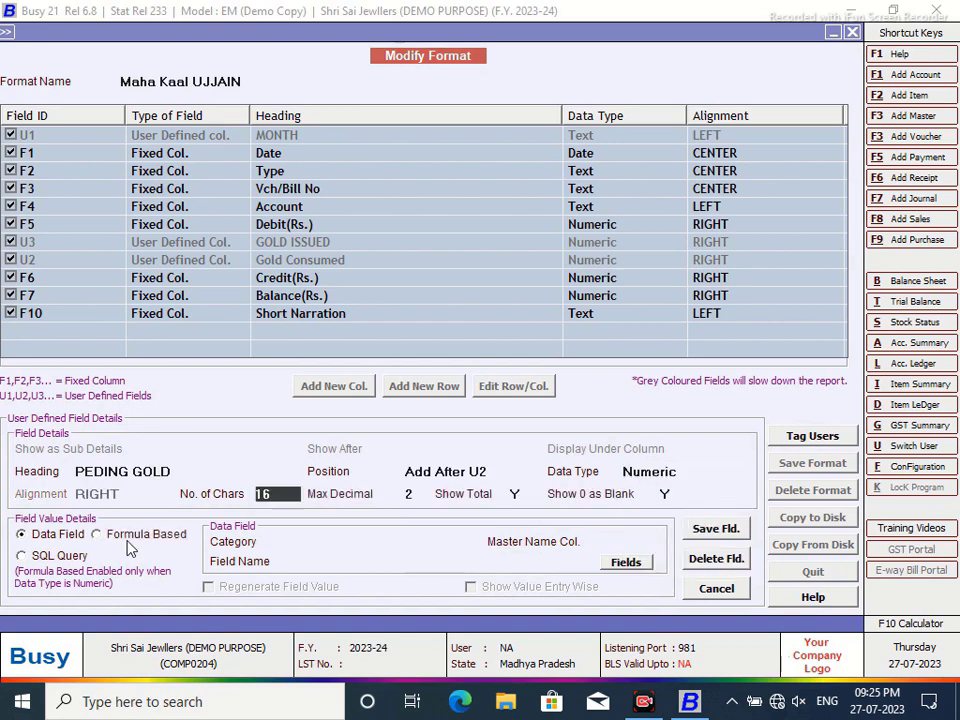
{"action": "left_click", "coordinate": [107, 536]}
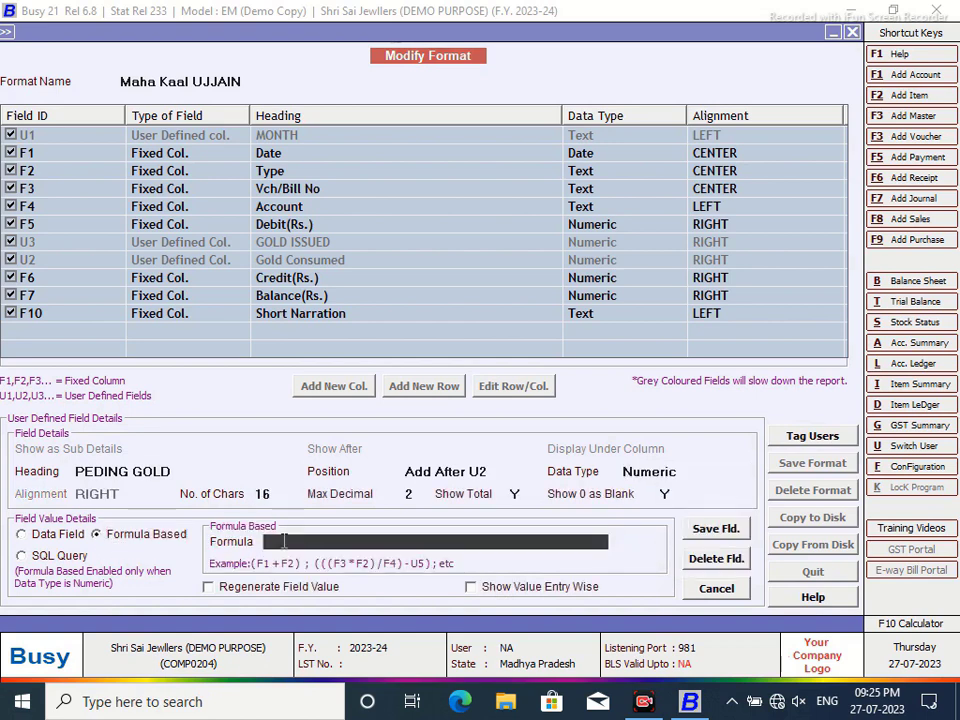
- Enter the formula (U3-U2), then save the column and the Maha Kaal UJJAIN format
{"action": "type", "text": "U3-U2"}
{"action": "key", "text": "Return"}
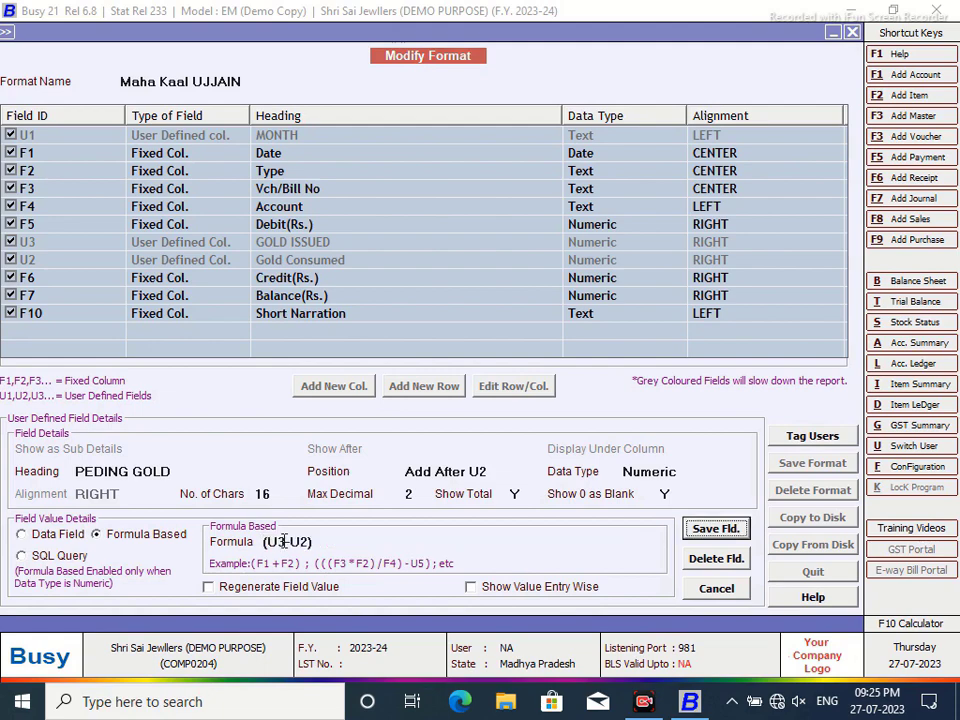
{"action": "left_click", "coordinate": [722, 529]}
{"action": "left_click", "coordinate": [524, 391]}
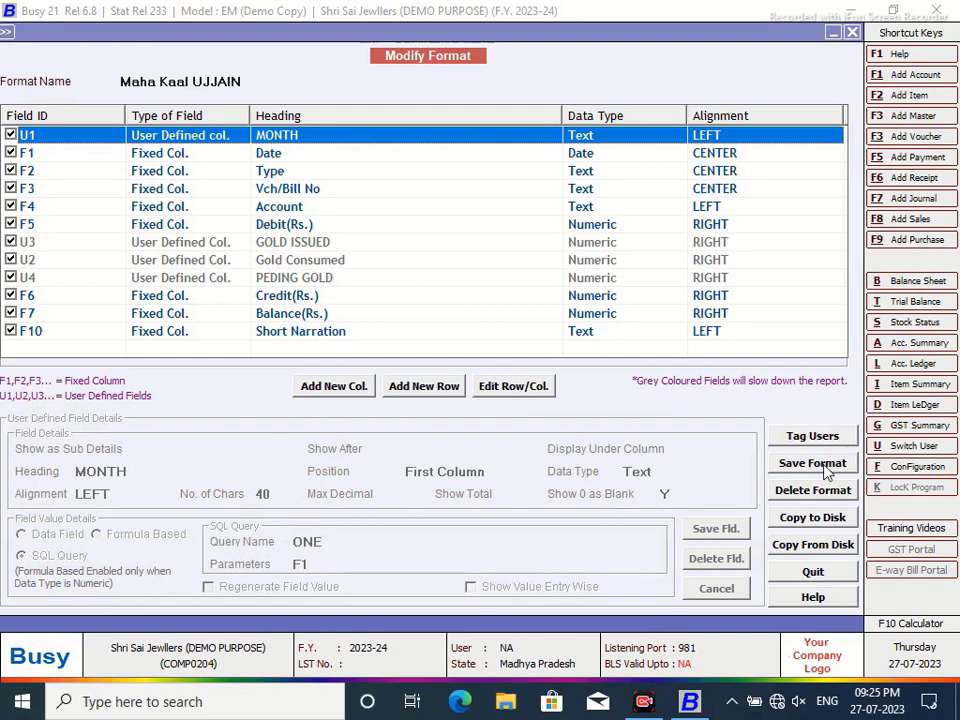
{"action": "left_click", "coordinate": [810, 463]}
{"action": "left_click", "coordinate": [512, 393]}
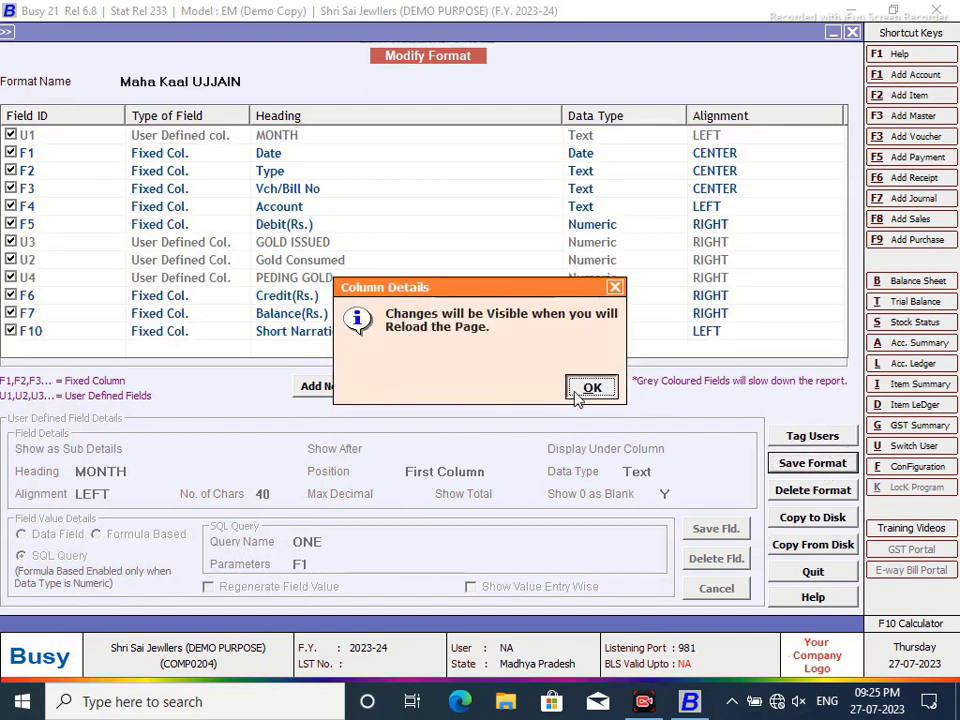
{"action": "left_click", "coordinate": [590, 388]}
- Reload the Labour Charges ledger in Maha Kaal UJJAIN format so PEDING GOLD shows 0.76
{"action": "left_click", "coordinate": [853, 35]}
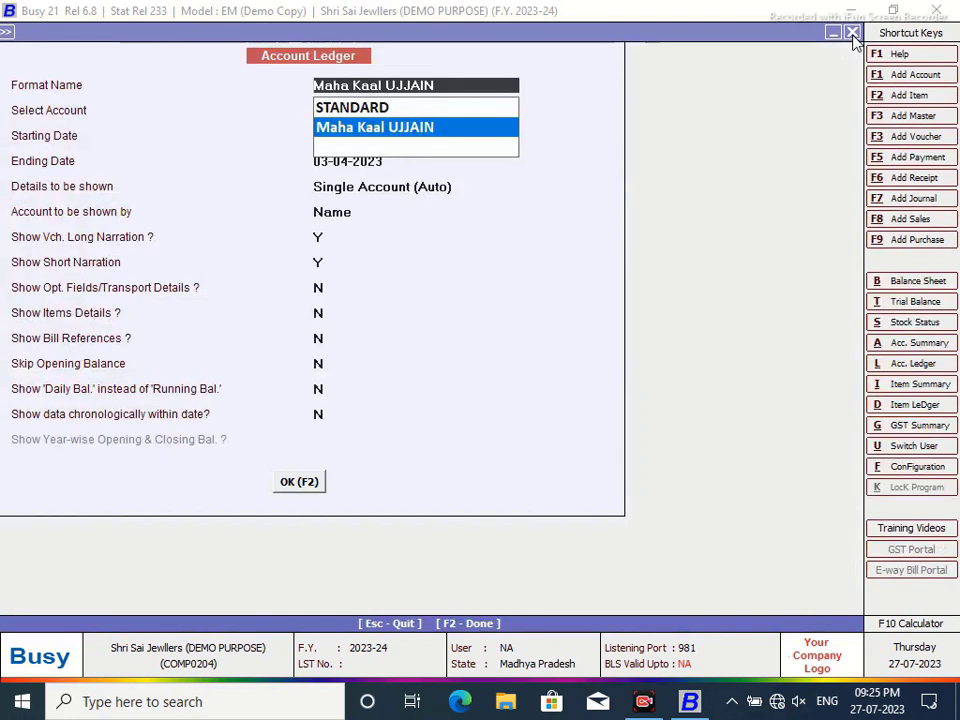
{"action": "left_click", "coordinate": [302, 480]}
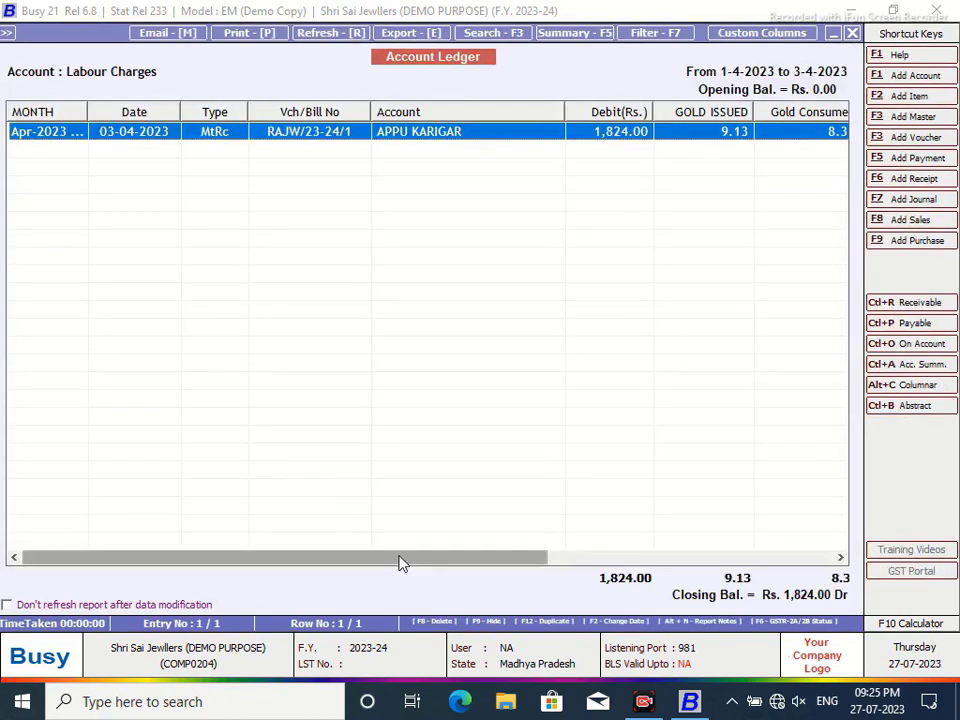
{"action": "left_click_drag", "start_coordinate": [399, 561], "coordinate": [686, 545]}
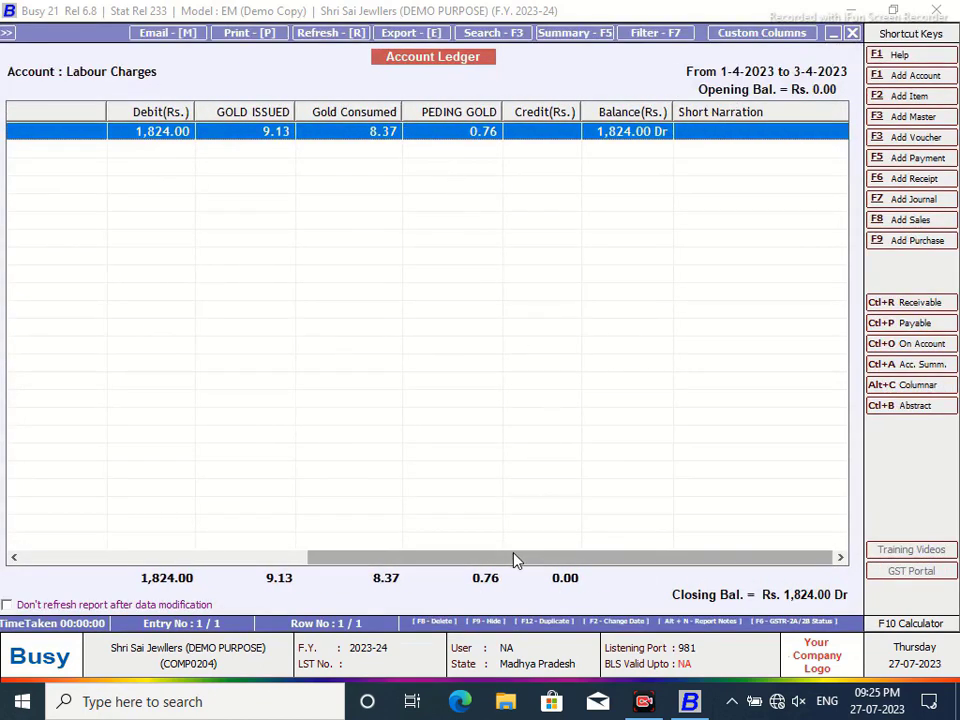
{"action": "left_click_drag", "start_coordinate": [514, 561], "coordinate": [218, 568]}
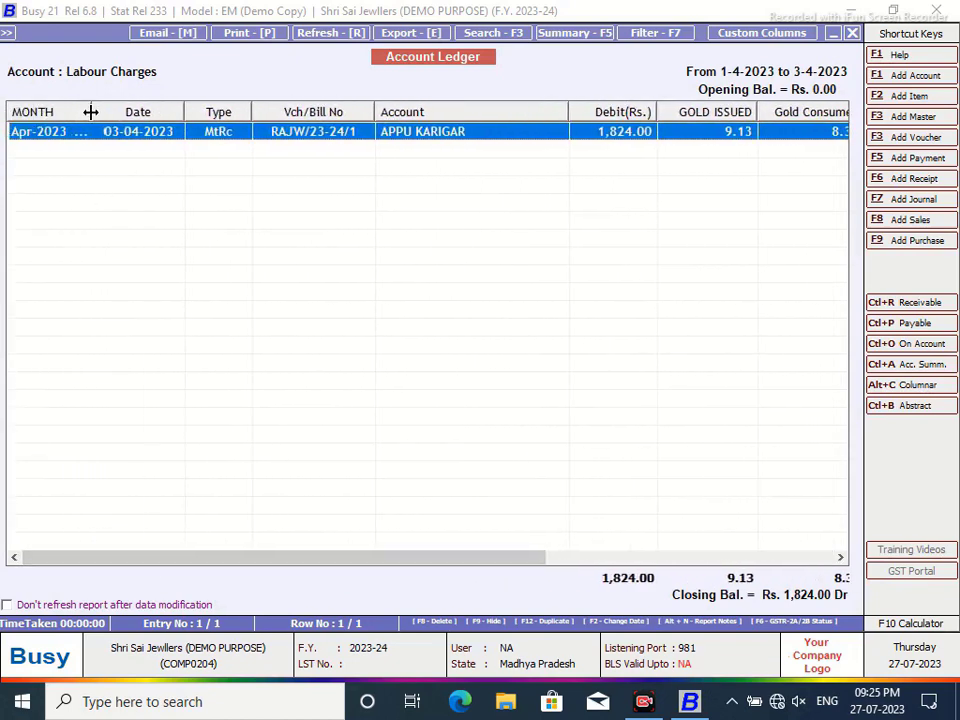
- Widen the MONTH column slightly, then close the ledger report
{"action": "left_click_drag", "start_coordinate": [87, 110], "coordinate": [93, 111]}
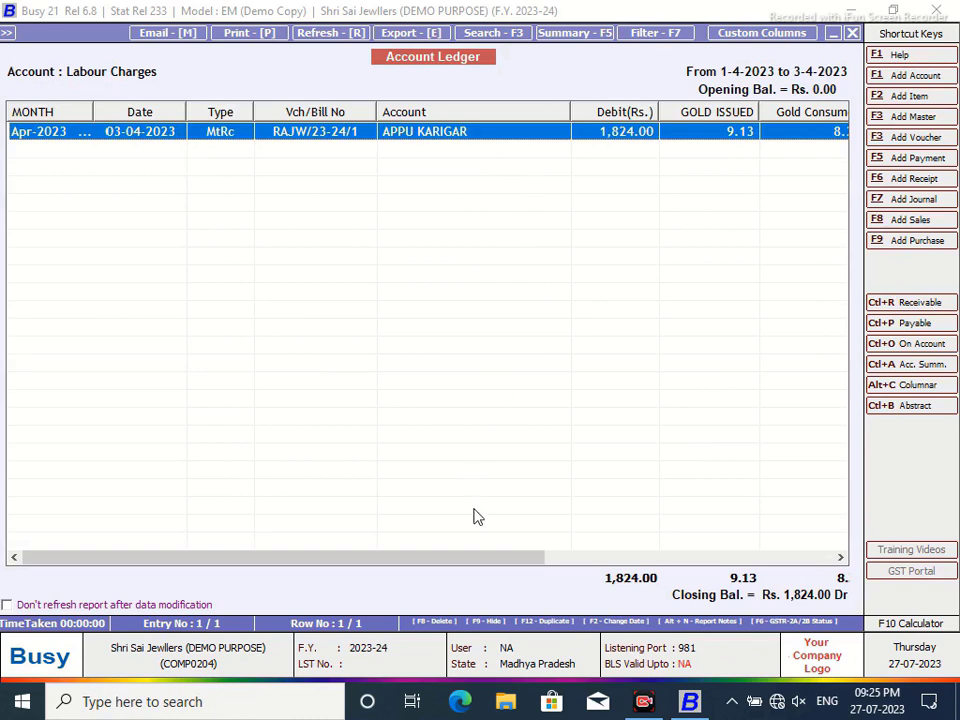
{"action": "left_click_drag", "start_coordinate": [461, 564], "coordinate": [795, 574]}
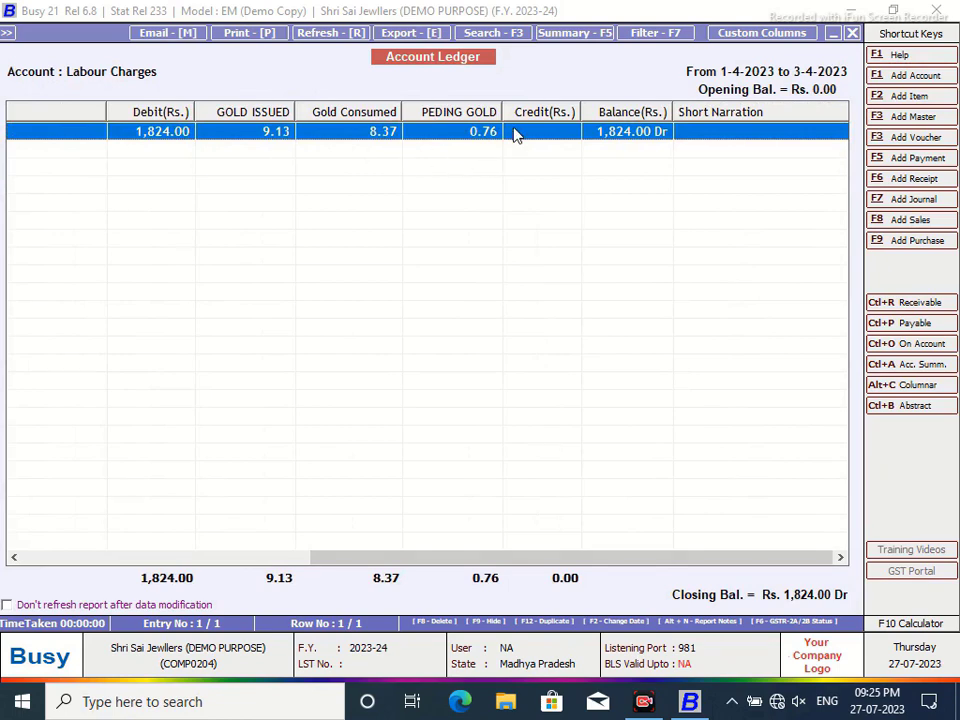
{"action": "left_click", "coordinate": [852, 33]}
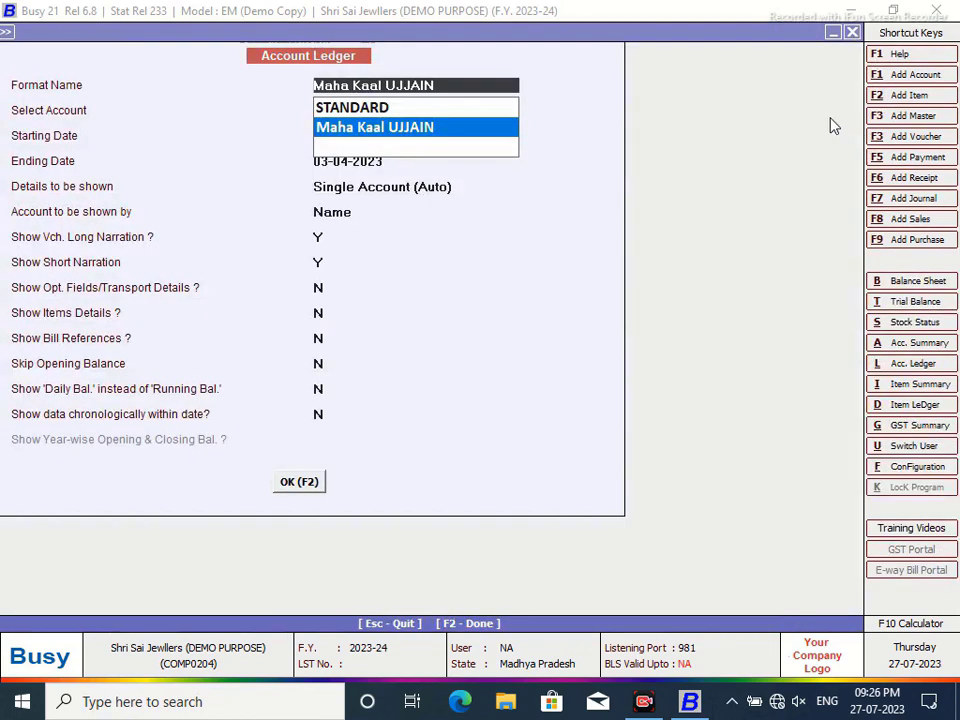
- Leave the ledger setup and save a new SQL query named Four
{"action": "key", "text": "Up"}
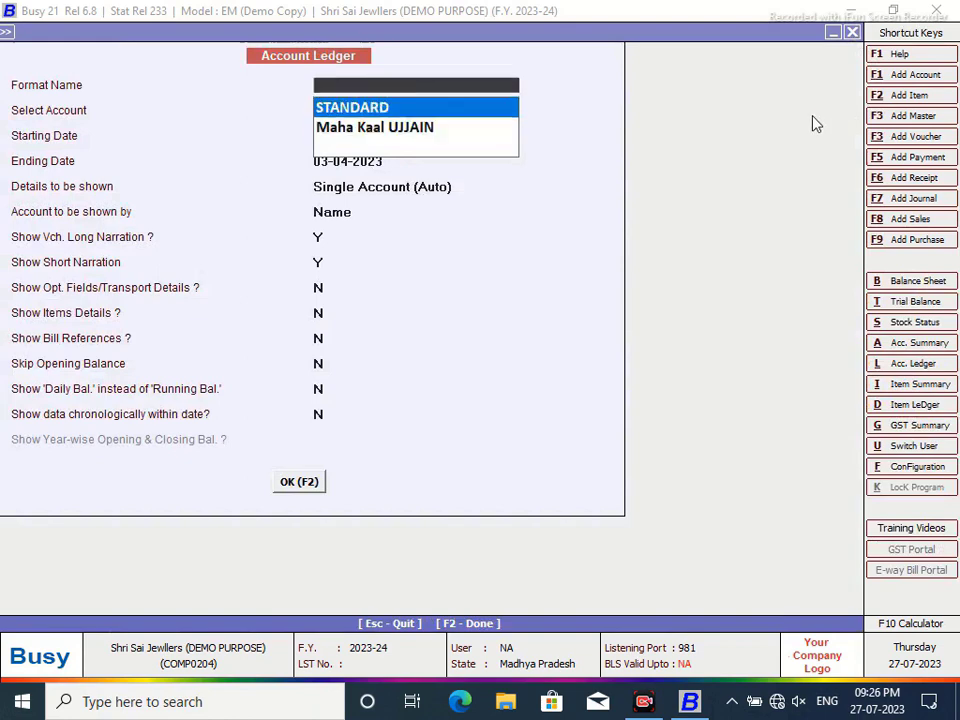
{"action": "key", "text": "Down"}
{"action": "left_click", "coordinate": [853, 33]}
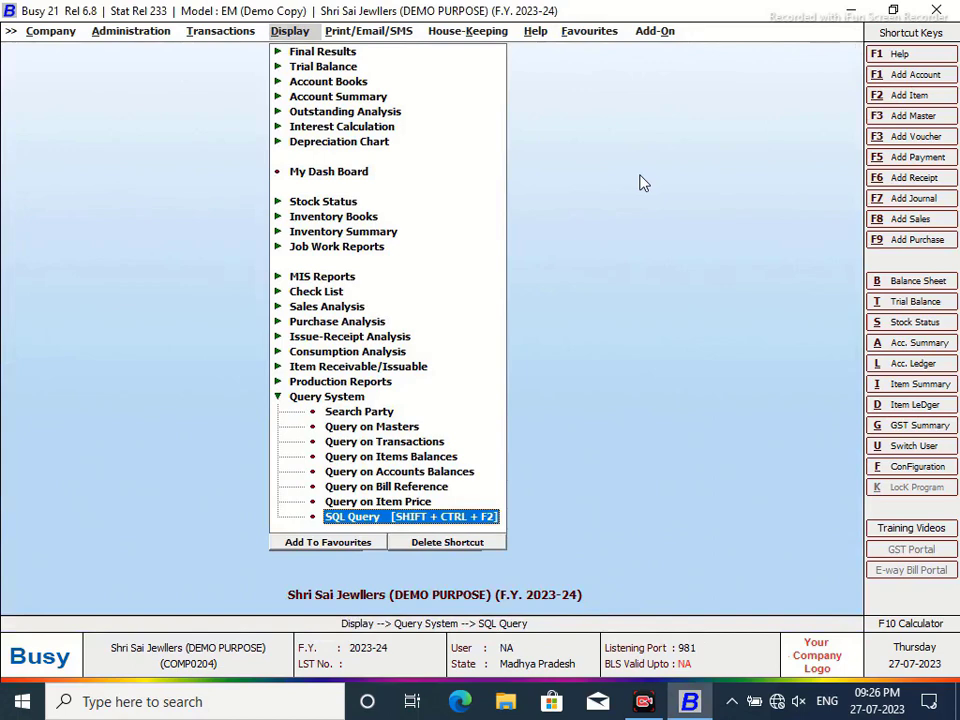
{"action": "key", "text": "Return"}
{"action": "left_click", "coordinate": [394, 91]}
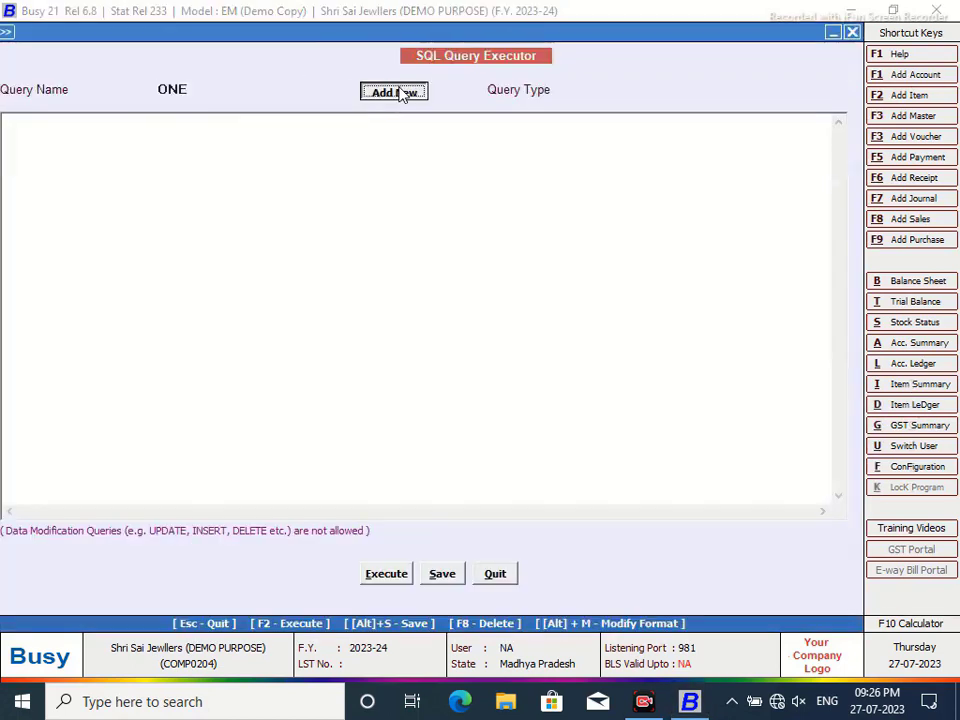
{"action": "type", "text": "Four"}
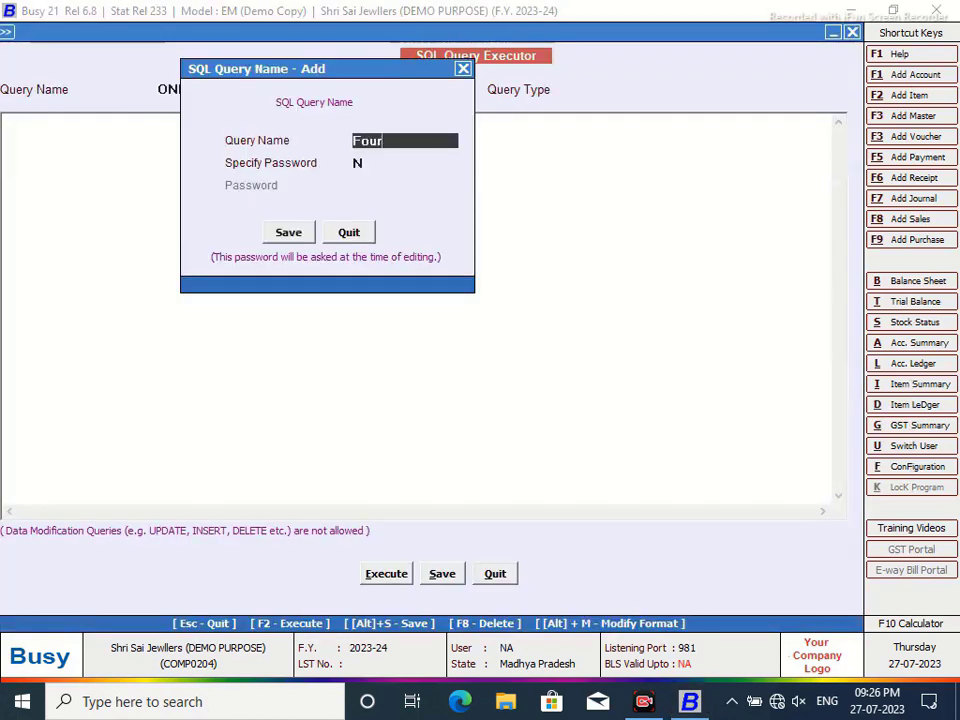
{"action": "left_click", "coordinate": [298, 234]}
- Enter the query selecting Master1 names plus all Tran2 fields where VchType is 4, and run it
{"action": "type", "text": "S"}
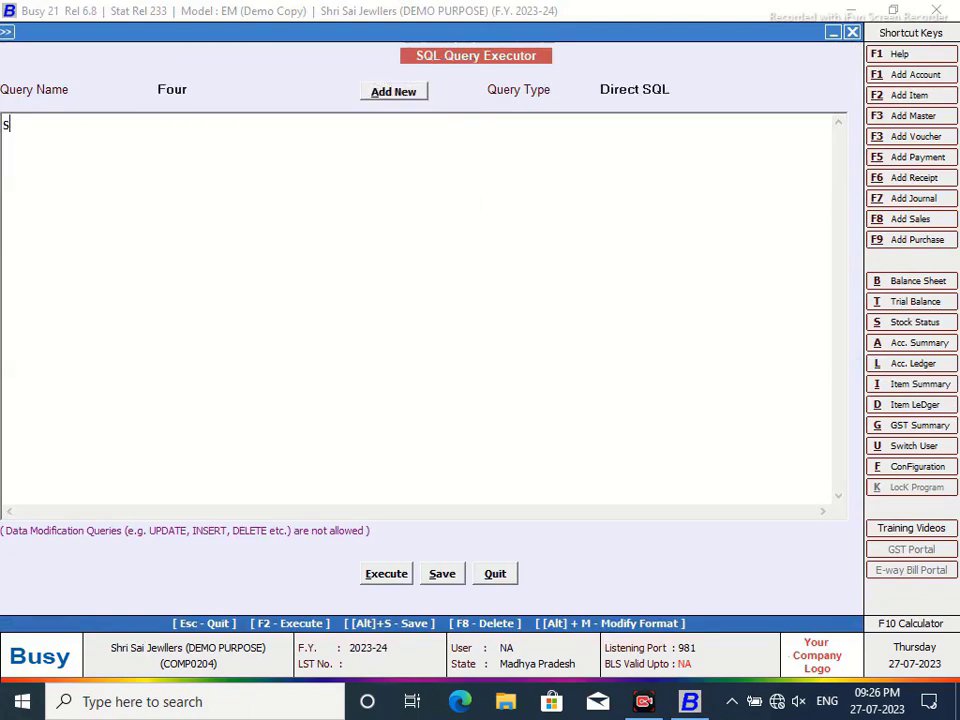
{"action": "type", "text": "Selec"}
{"action": "type", "text": "(Select N"}
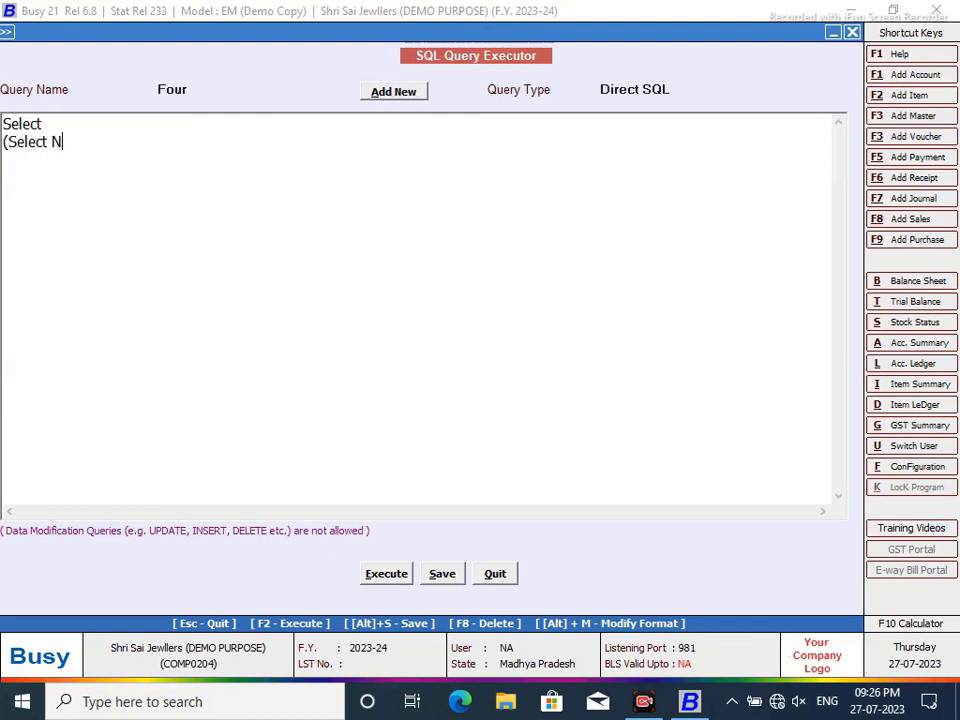
{"action": "type", "text": "ame from Master"}
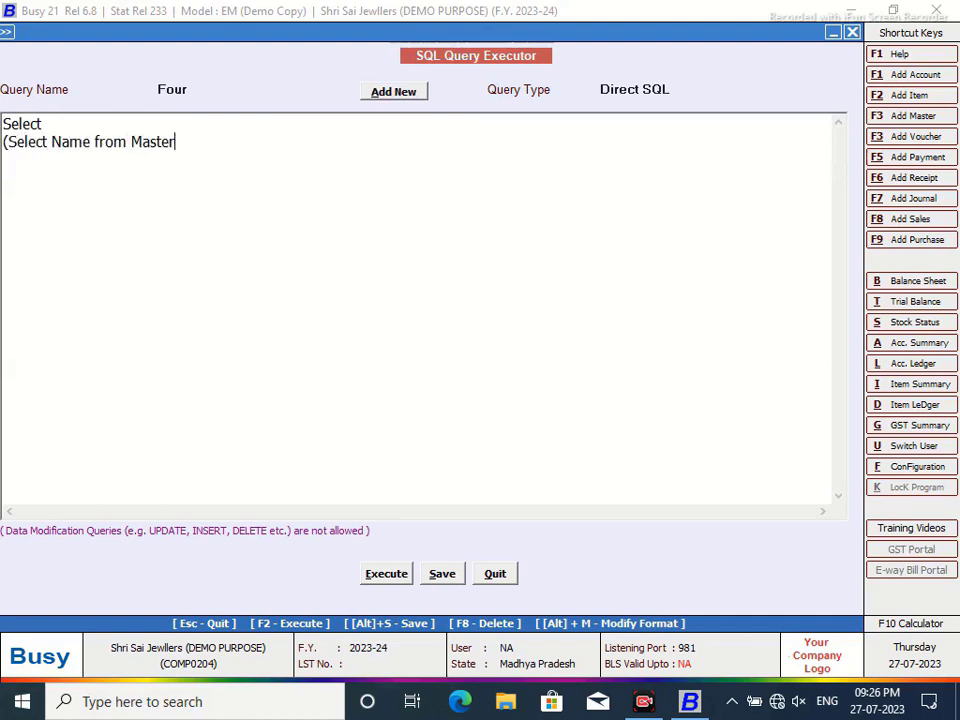
{"action": "type", "text": "1 where Code=Tra"}
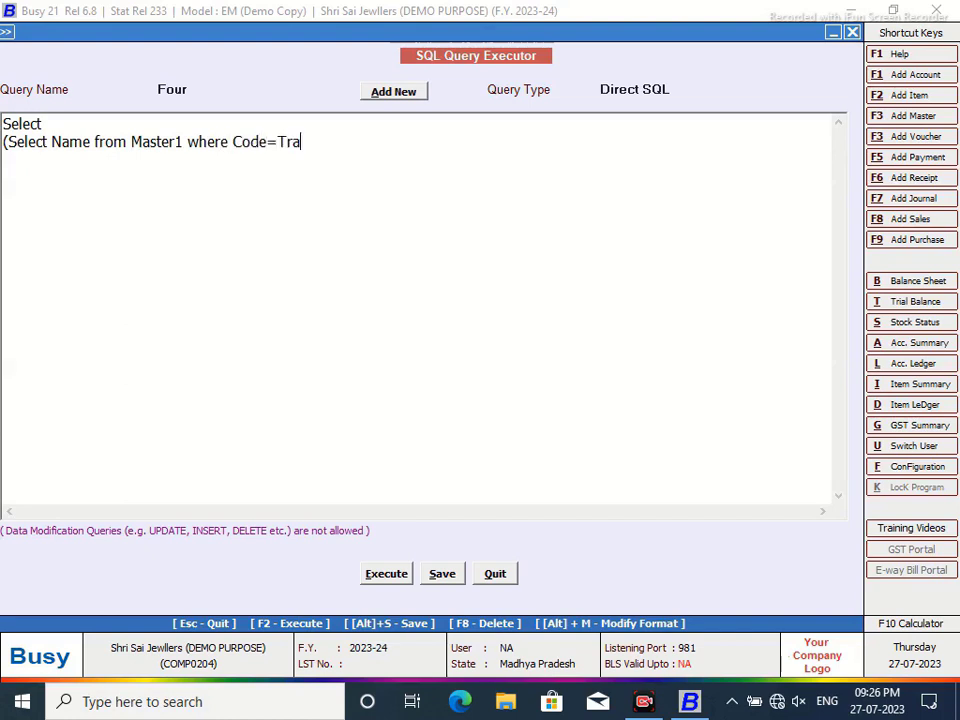
{"action": "type", "text": "n2.MasterCode"}
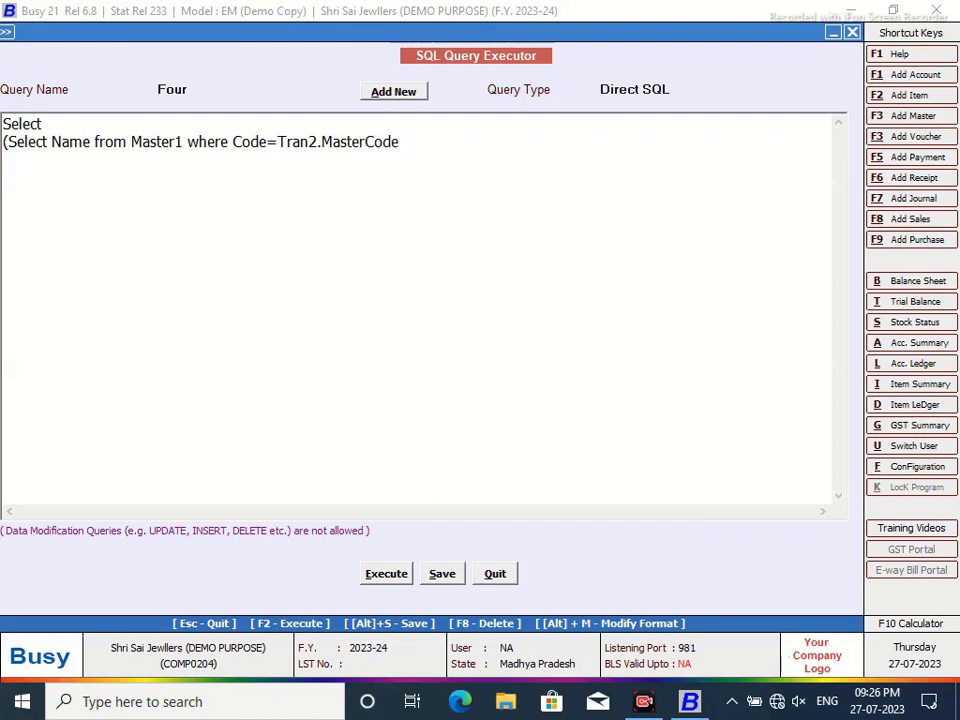
{"action": "type", "text": "1)"}
{"action": "type", "text": ",* from Tran2 "}
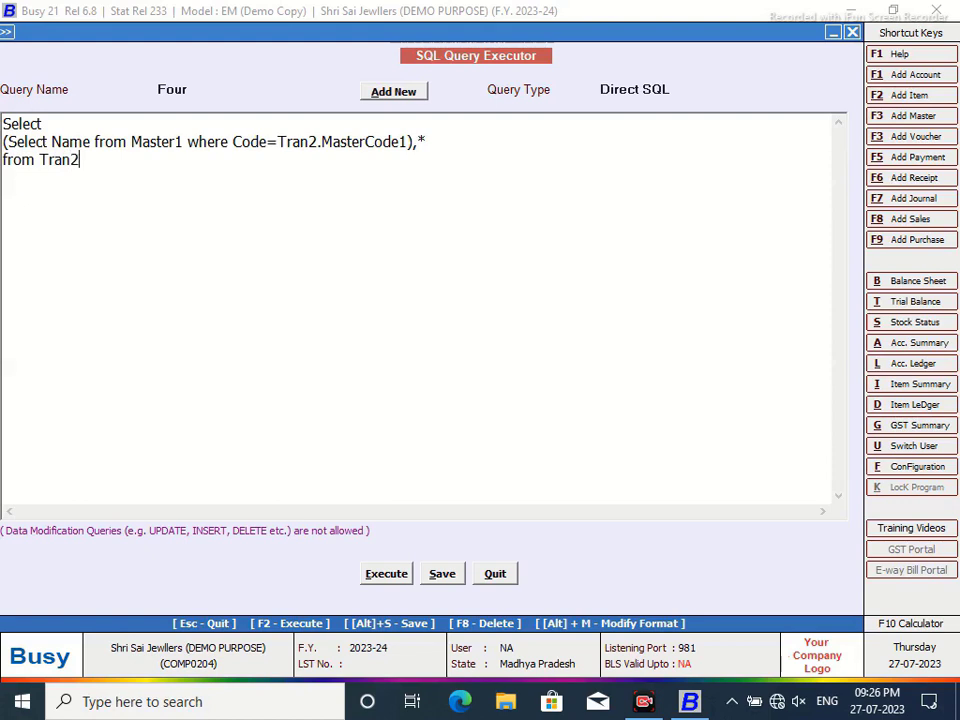
{"action": "type", "text": "Where Trea"}
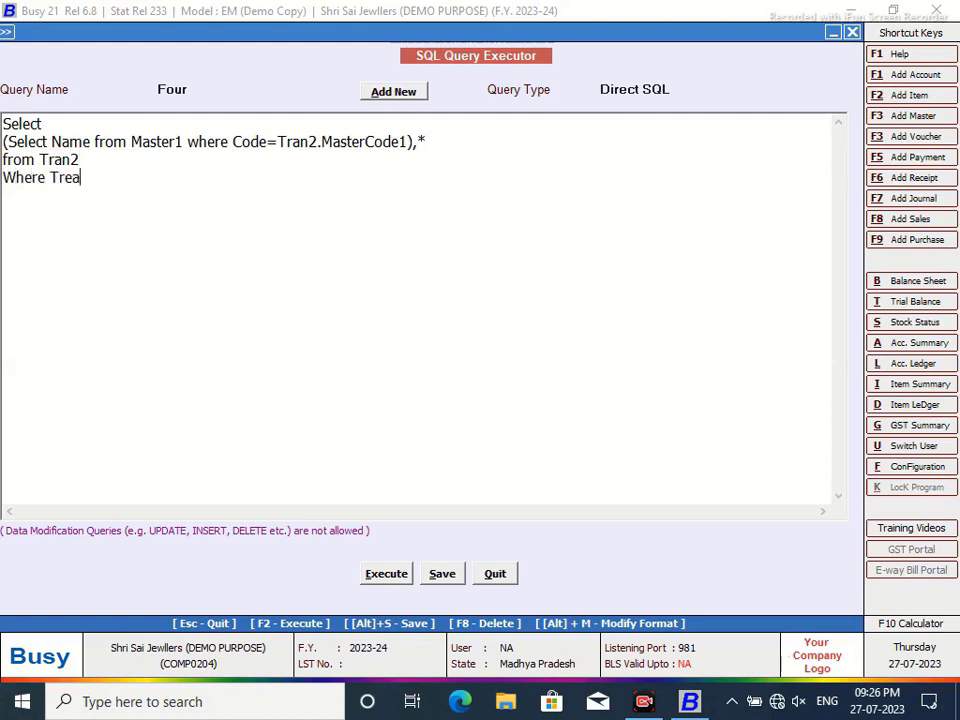
{"action": "key", "text": "BackSpace"}
{"action": "key", "text": "BackSpace"}
{"action": "key", "text": "BackSpace"}
{"action": "type", "text": "an2.VchType"}
{"action": "left_click", "coordinate": [394, 573]}
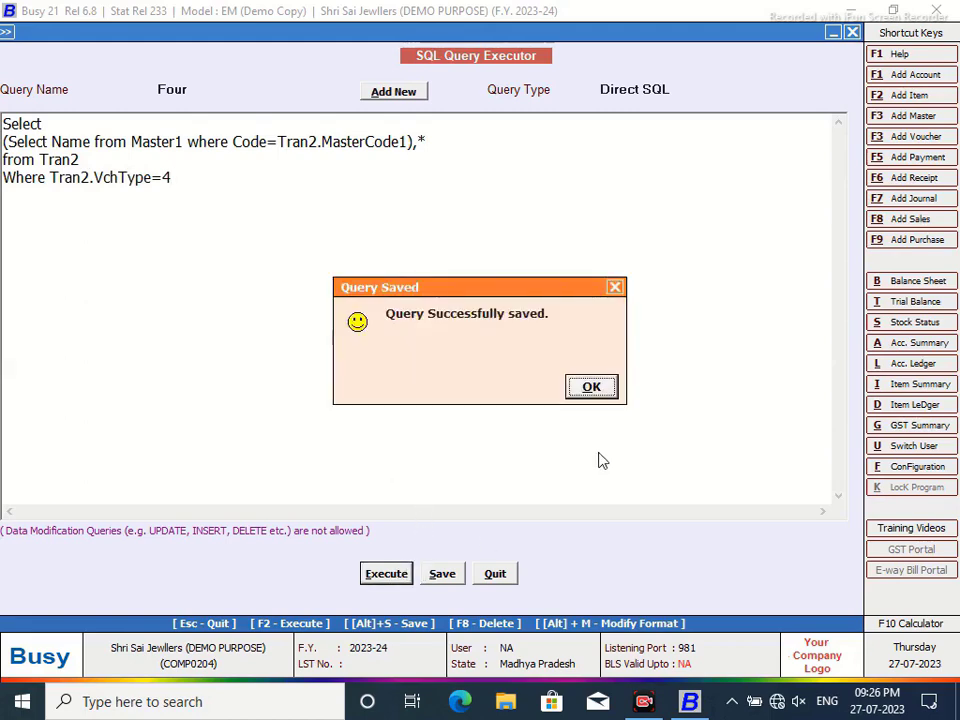
{"action": "left_click", "coordinate": [592, 387]}
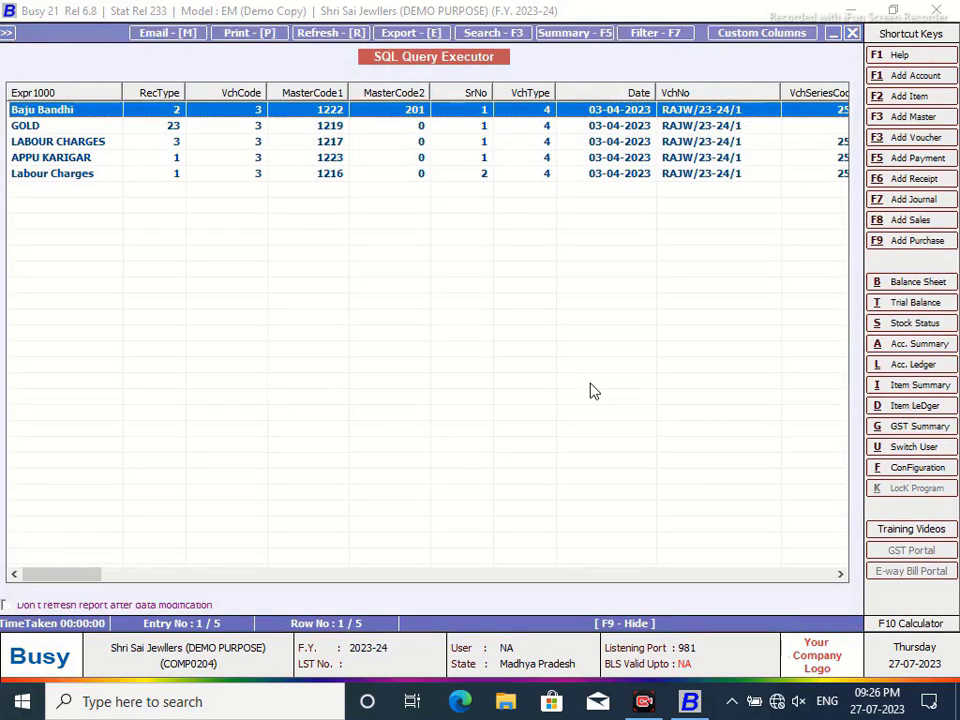
- Add 'and Tran2.RecType=3' to query Four's WHERE line and run it, leaving only the LABOUR CHARGES row
{"action": "left_click", "coordinate": [92, 143]}
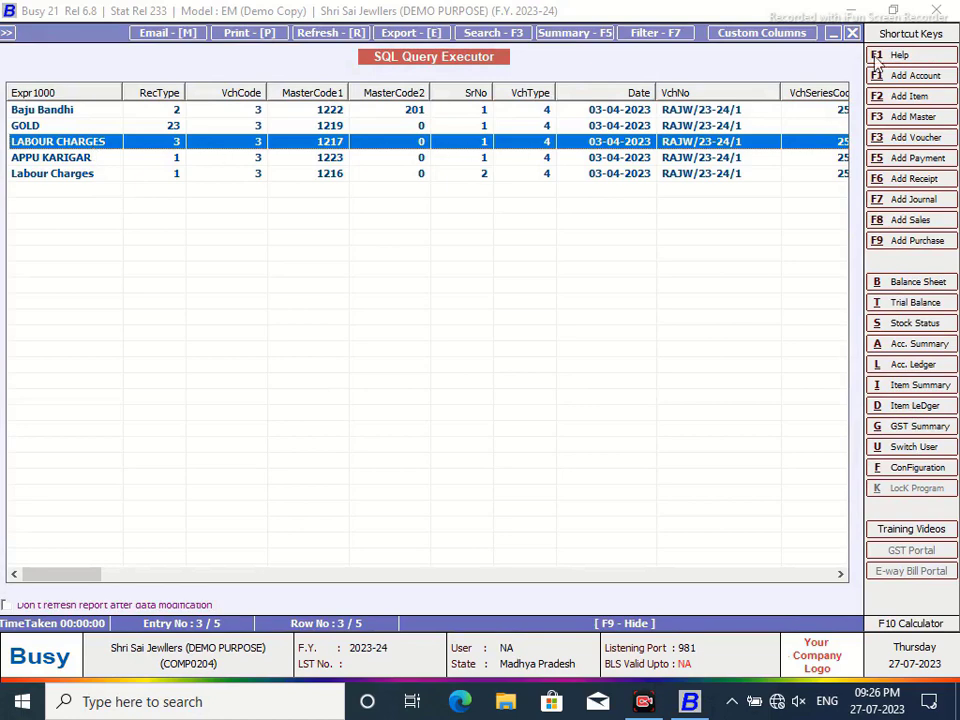
{"action": "left_click", "coordinate": [851, 33]}
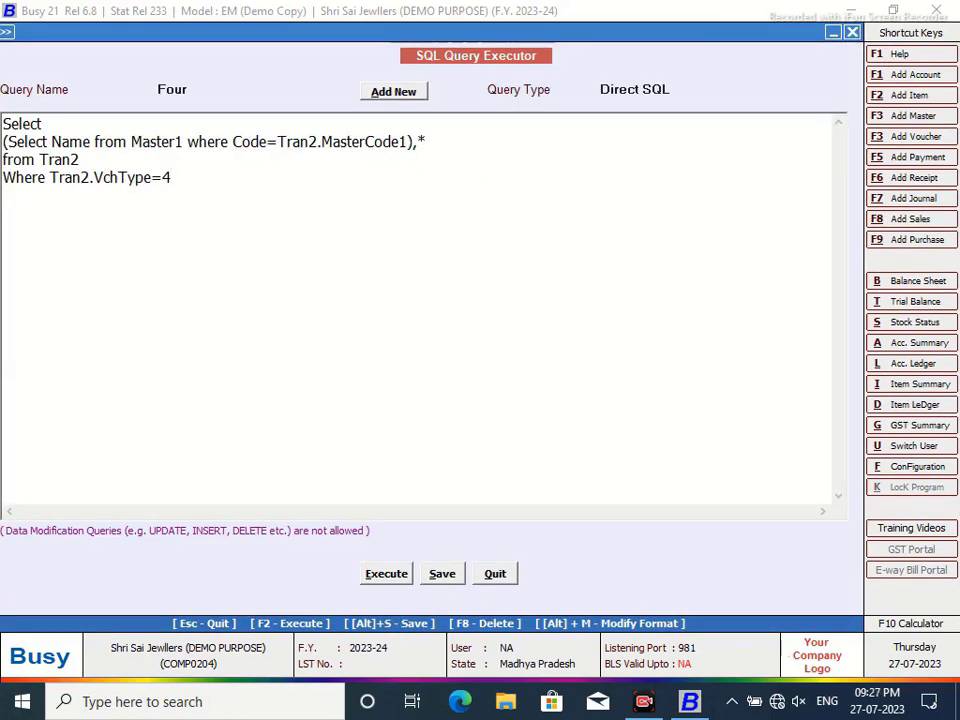
{"action": "type", "text": "and Tran2.RecType=3"}
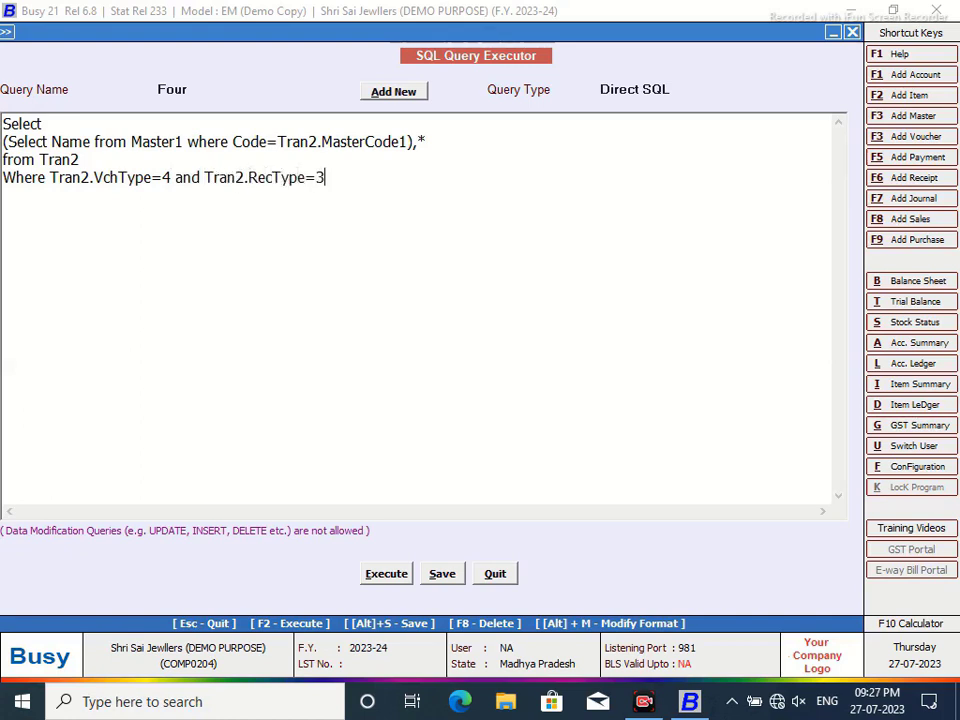
{"action": "left_click", "coordinate": [386, 575]}
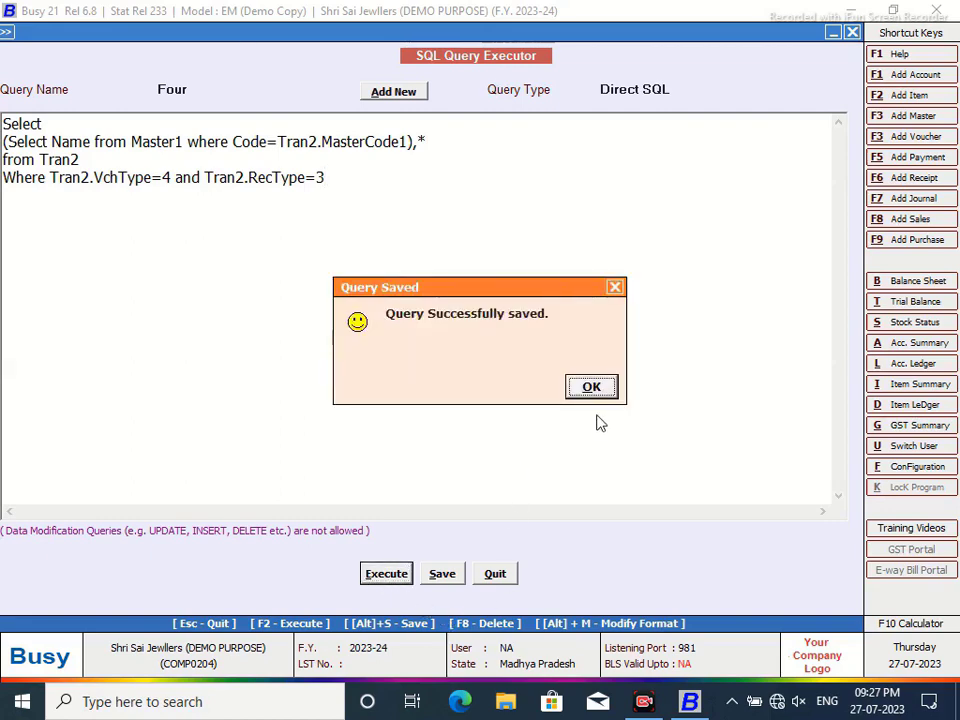
{"action": "left_click", "coordinate": [592, 388]}
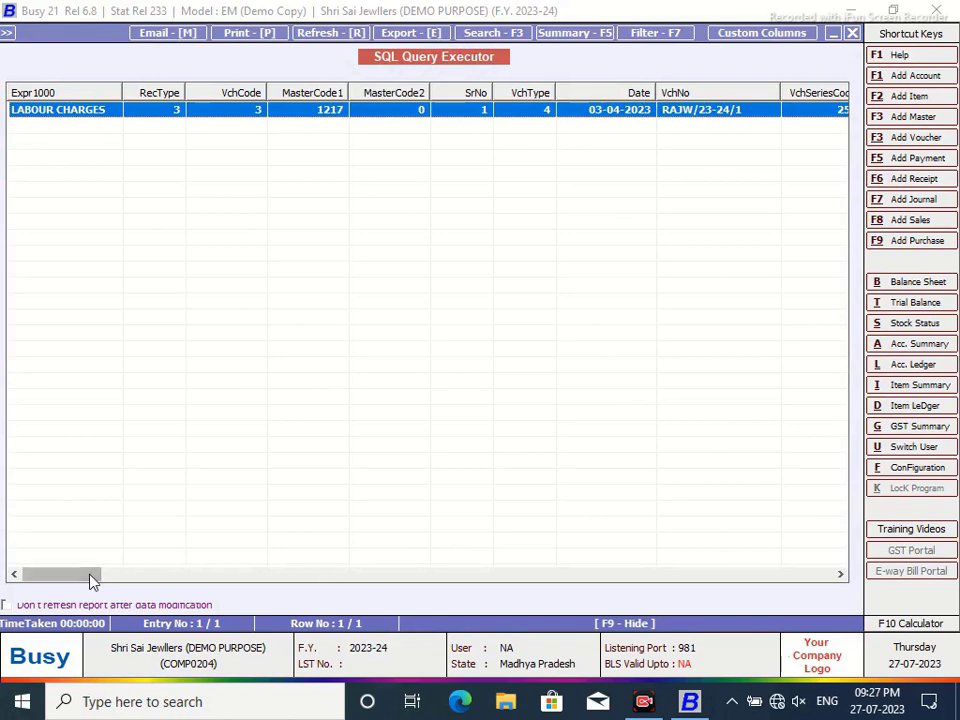
{"action": "left_click_drag", "start_coordinate": [92, 578], "coordinate": [141, 581]}
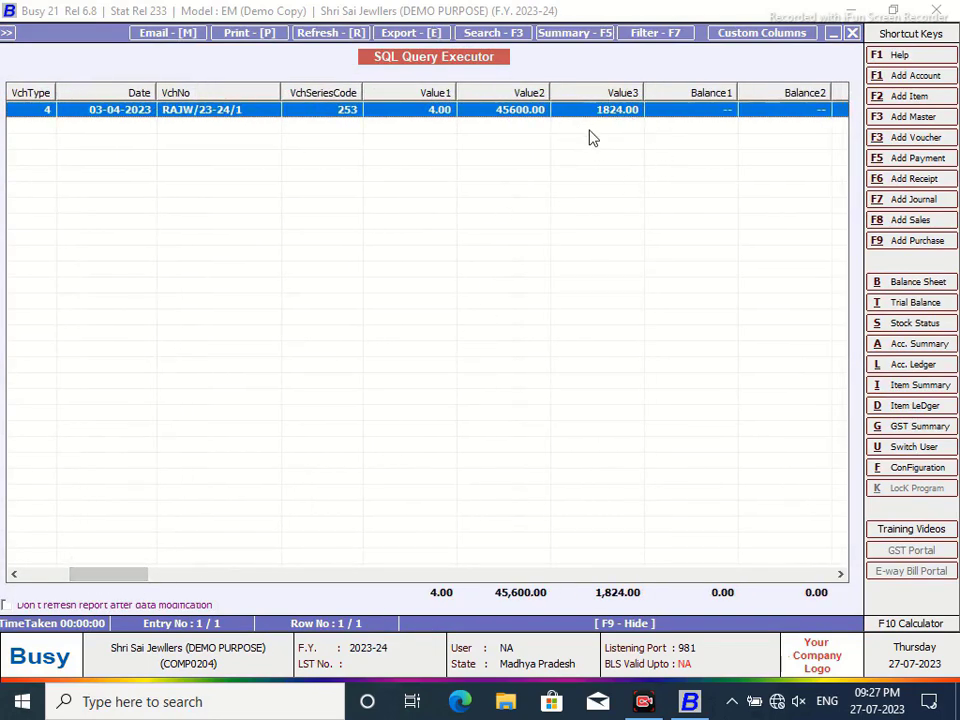
{"action": "left_click", "coordinate": [853, 33]}
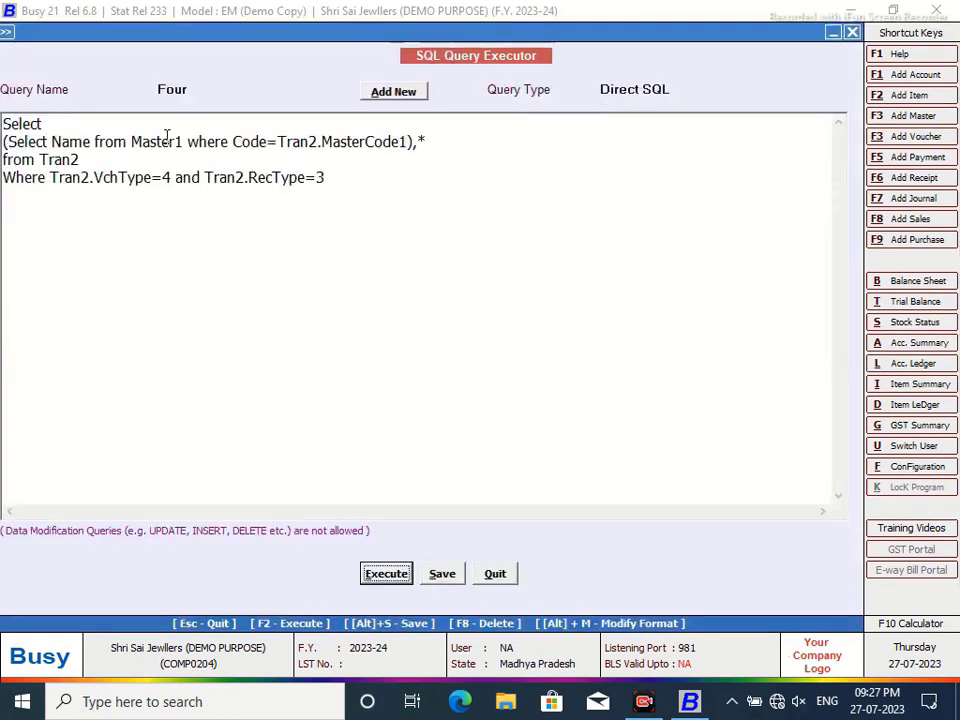
- Replace the subquery line in query Four with Tran2.Value3 and run it
{"action": "left_click_drag", "start_coordinate": [434, 143], "coordinate": [4, 140]}
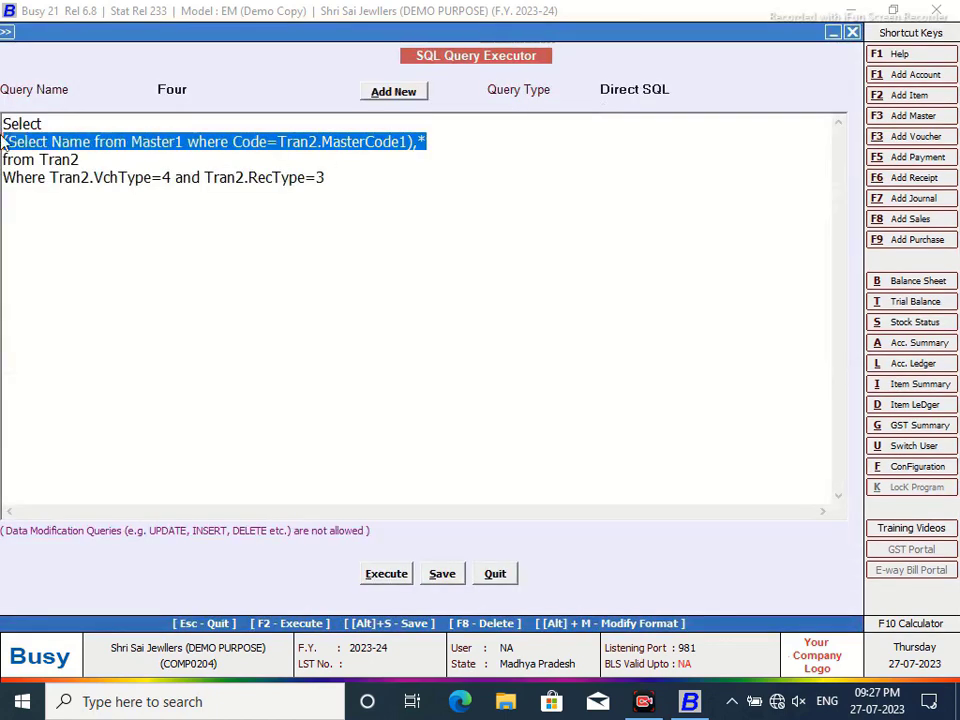
{"action": "key", "text": "Delete"}
{"action": "type", "text": "Tran"}
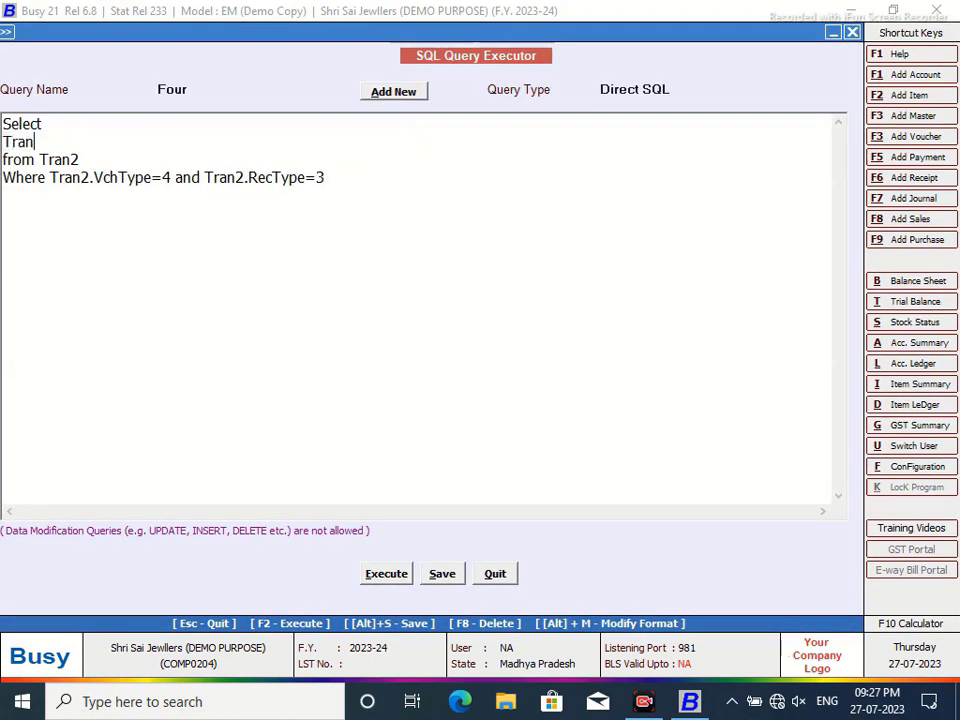
{"action": "type", "text": "2.Value3"}
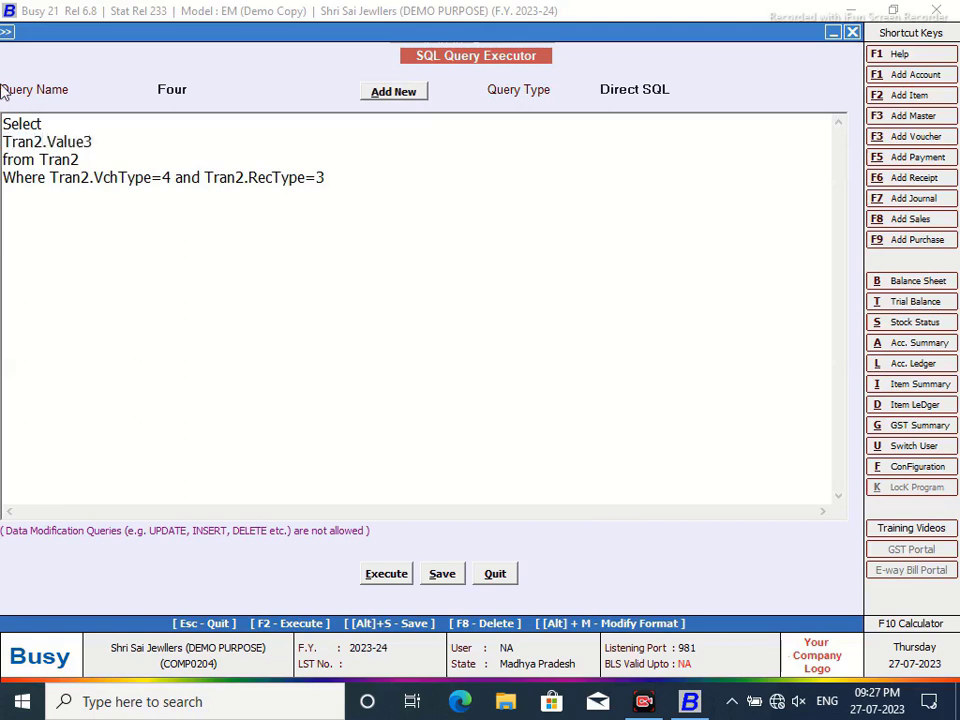
{"action": "left_click", "coordinate": [388, 580]}
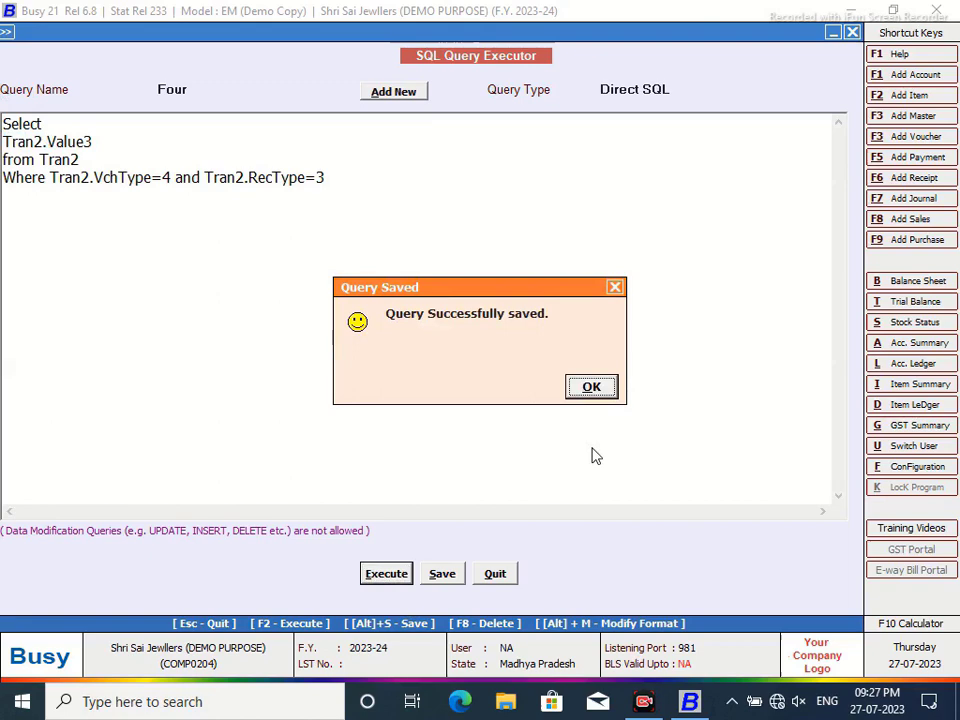
{"action": "left_click", "coordinate": [591, 390]}
{"action": "key", "text": "Escape"}
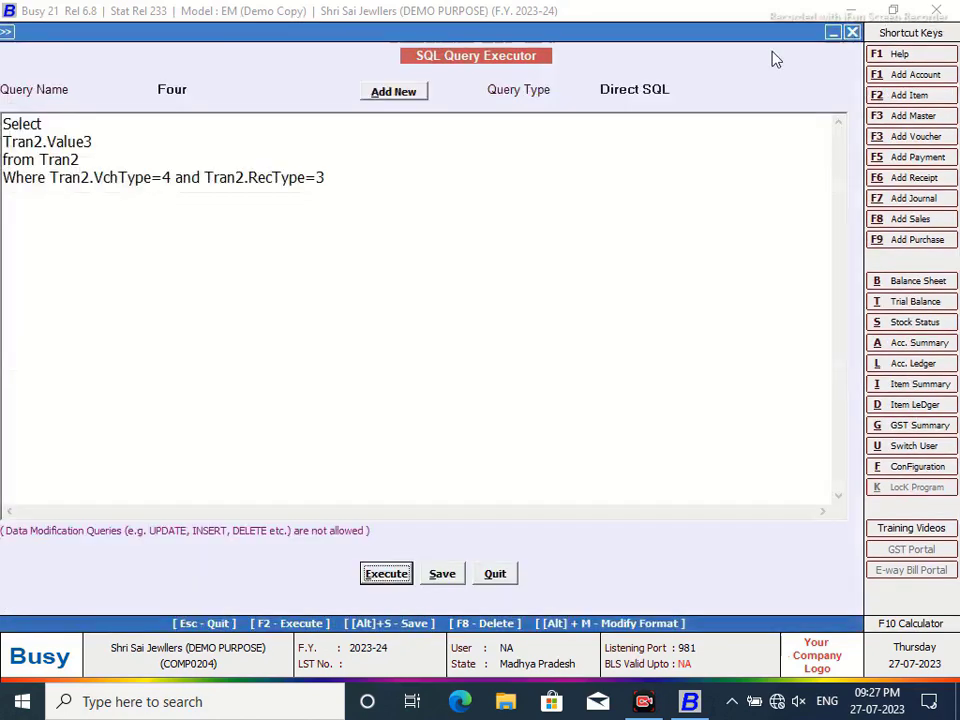
{"action": "left_click", "coordinate": [50, 177]}
{"action": "key", "text": "Return"}
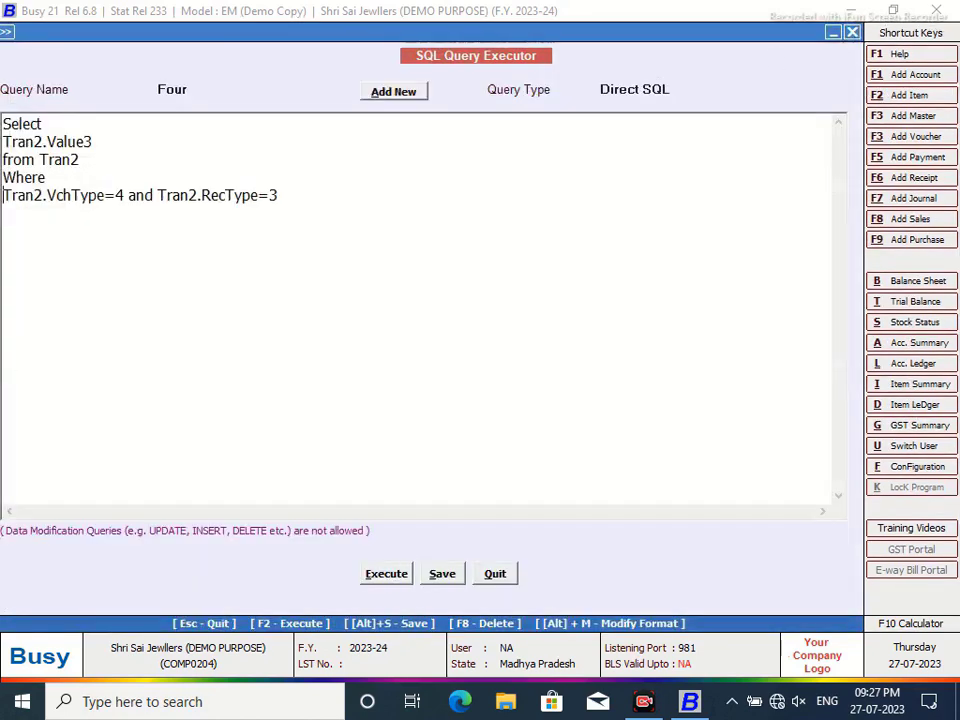
{"action": "type", "text": "and"}
{"action": "left_click", "coordinate": [71, 177]}
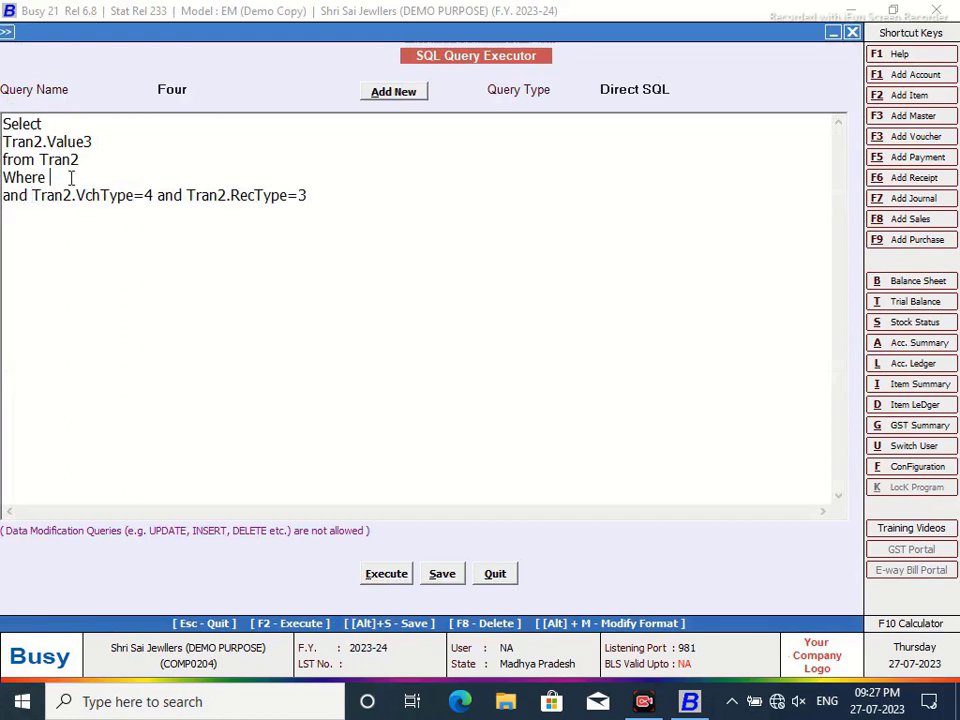
{"action": "type", "text": "Tran2.VchCod"}
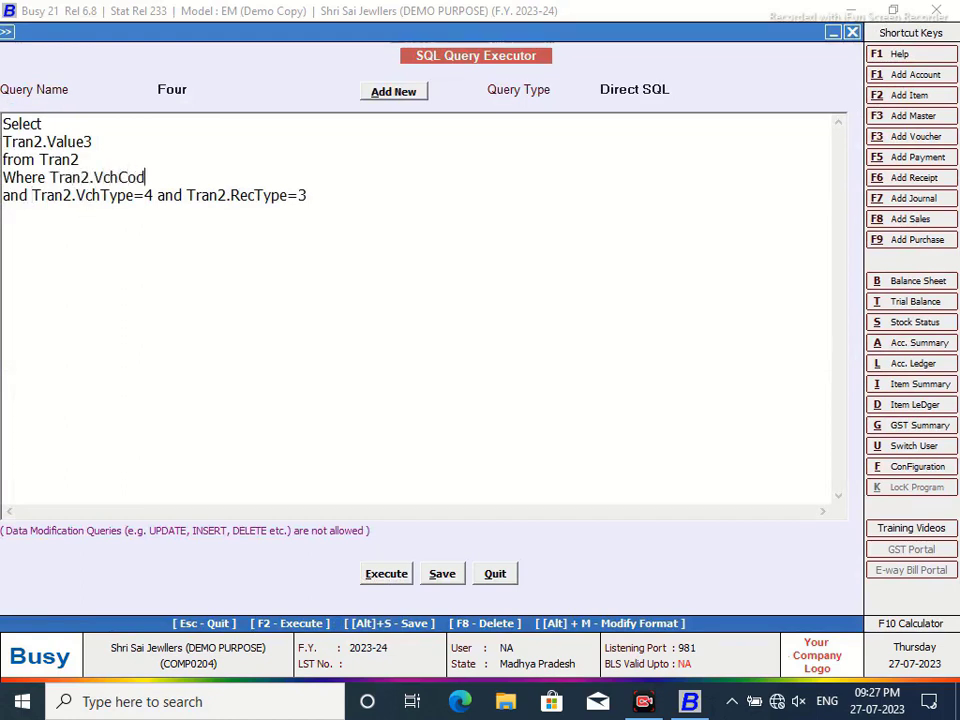
{"action": "type", "text": "e=@P1@"}
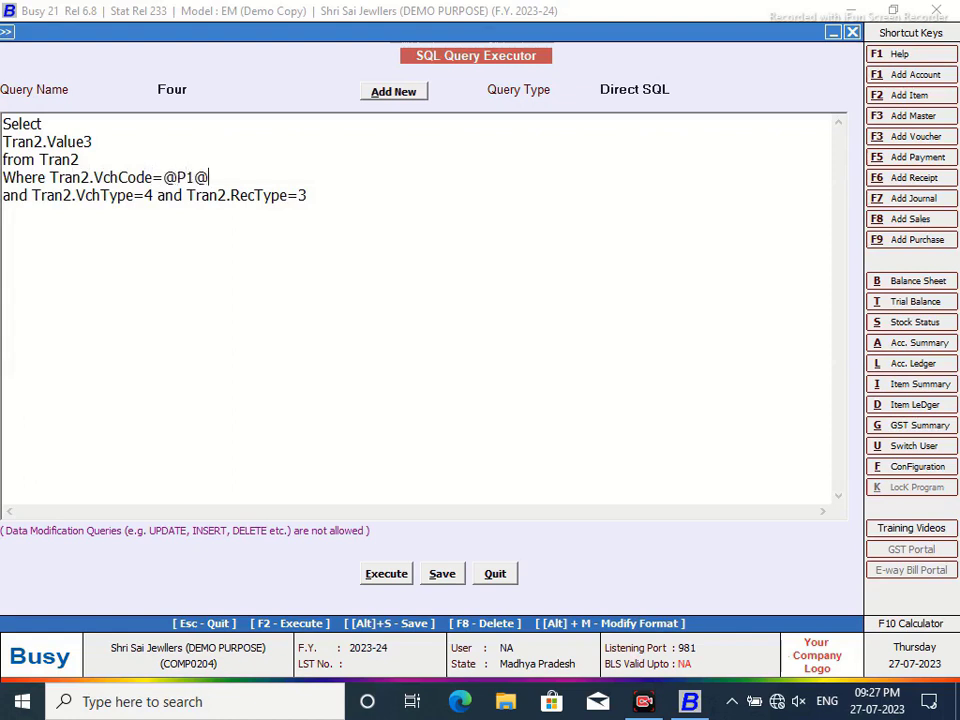
- Set query Four's type to Custom Column, save it, and close the editor
{"action": "left_click", "coordinate": [664, 92]}
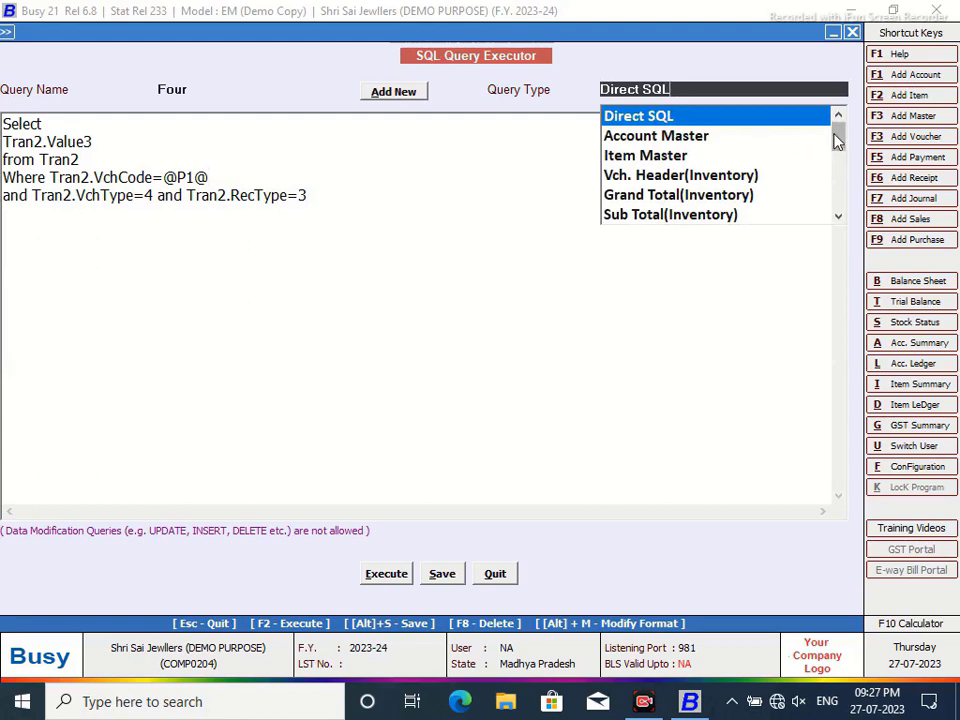
{"action": "scroll", "coordinate": [840, 214], "scroll_direction": "down", "scroll_amount": 5}
{"action": "left_click", "coordinate": [699, 216]}
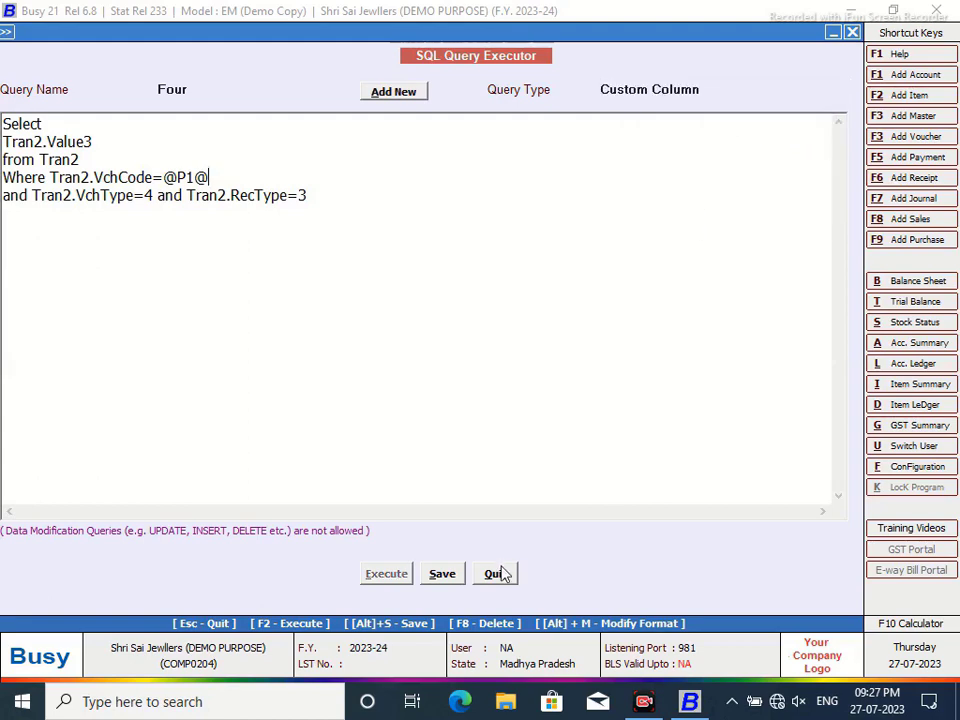
{"action": "left_click", "coordinate": [443, 575]}
{"action": "left_click", "coordinate": [600, 389]}
{"action": "left_click", "coordinate": [497, 577]}
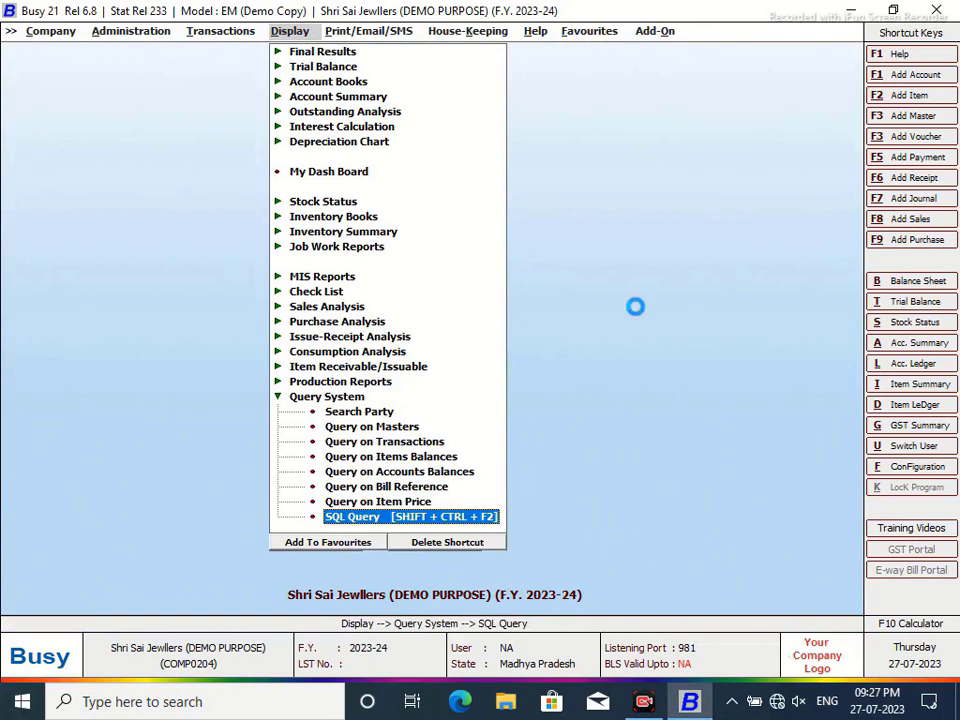
- Reopen the Labour Charges account ledger using the Maha Kaal UJJAIN format
{"action": "key", "text": "alt+l"}
{"action": "left_click", "coordinate": [417, 131]}
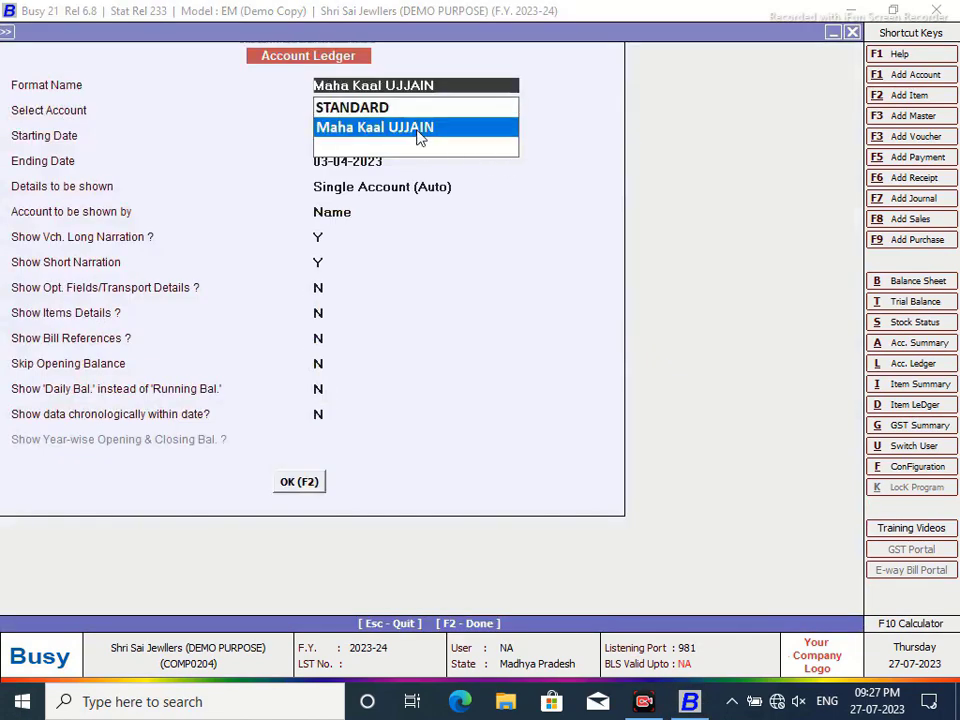
{"action": "key", "text": "F2"}
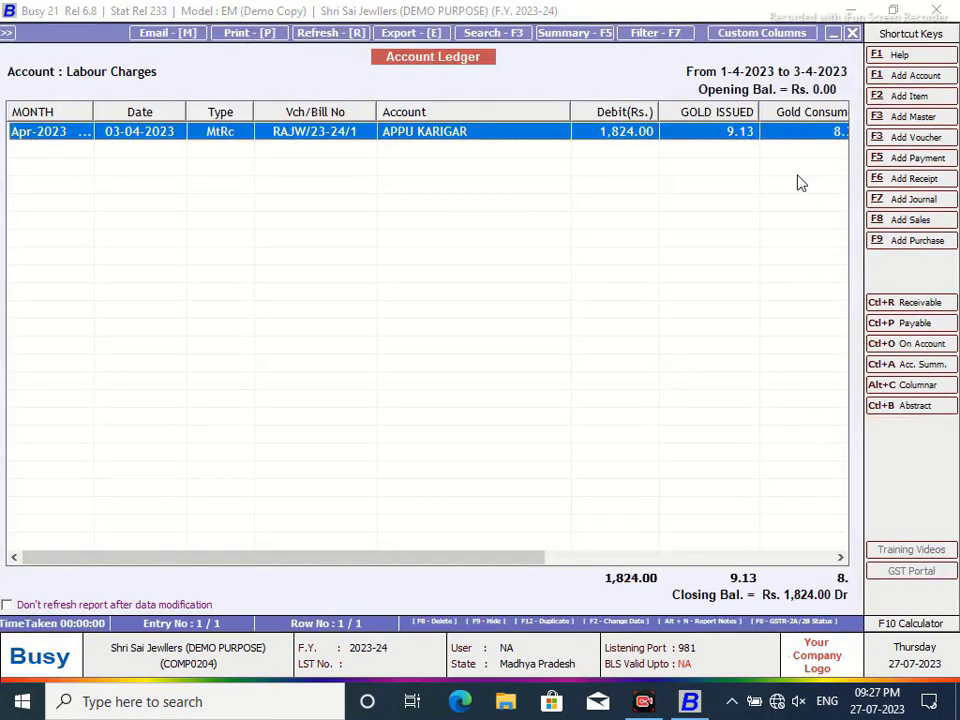
- Add a numeric custom column headed LABOUR CHARGES, positioned after Balance (F7)
{"action": "left_click", "coordinate": [757, 35]}
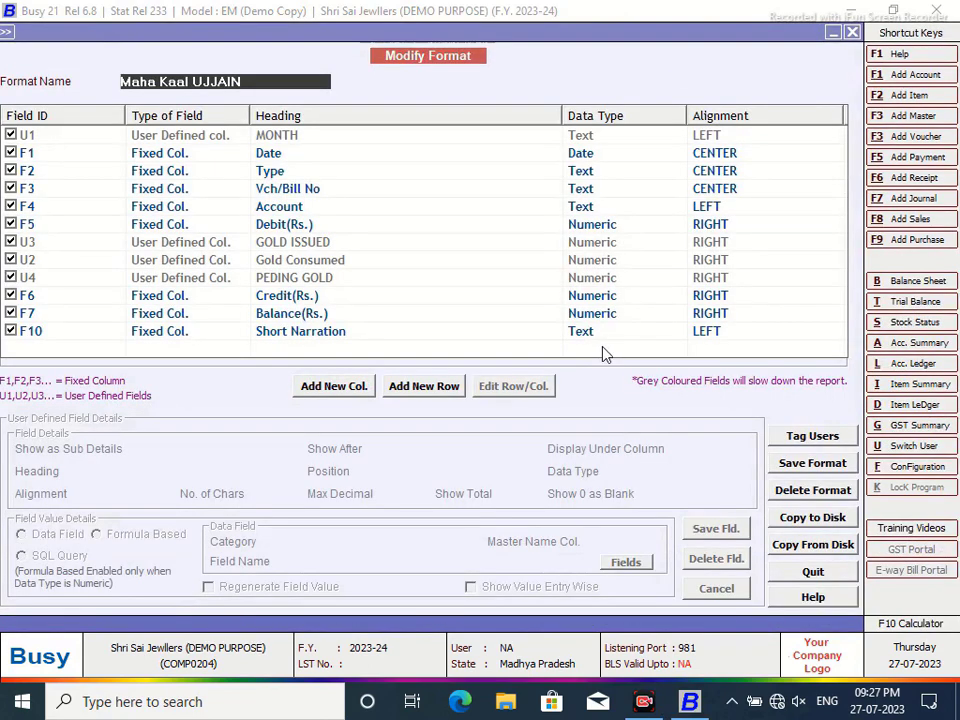
{"action": "left_click", "coordinate": [352, 390]}
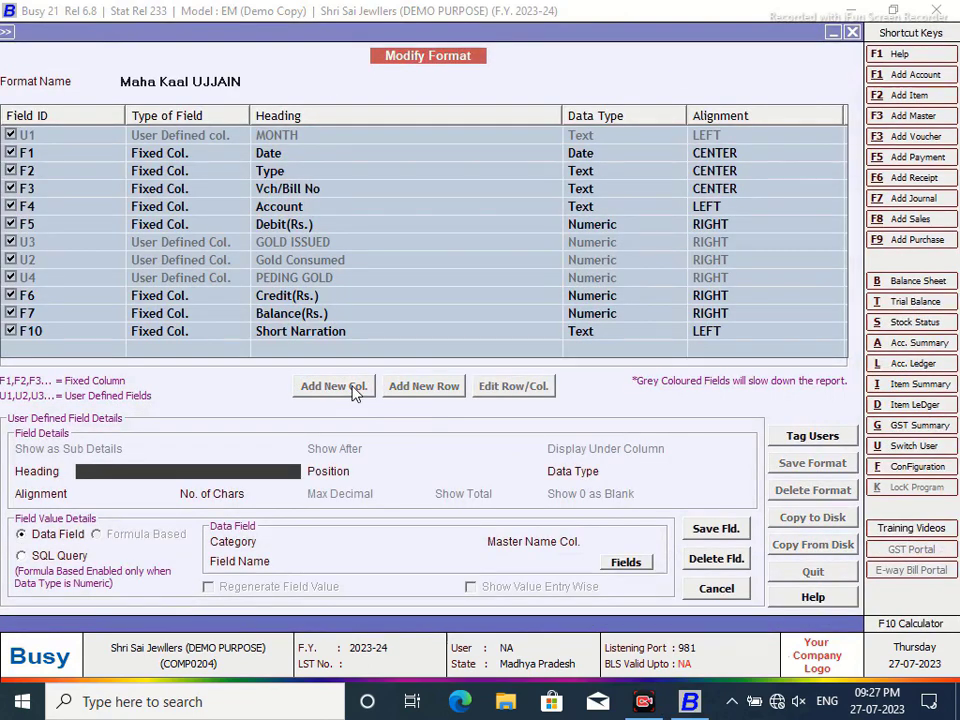
{"action": "type", "text": "LABOUR CHARG"}
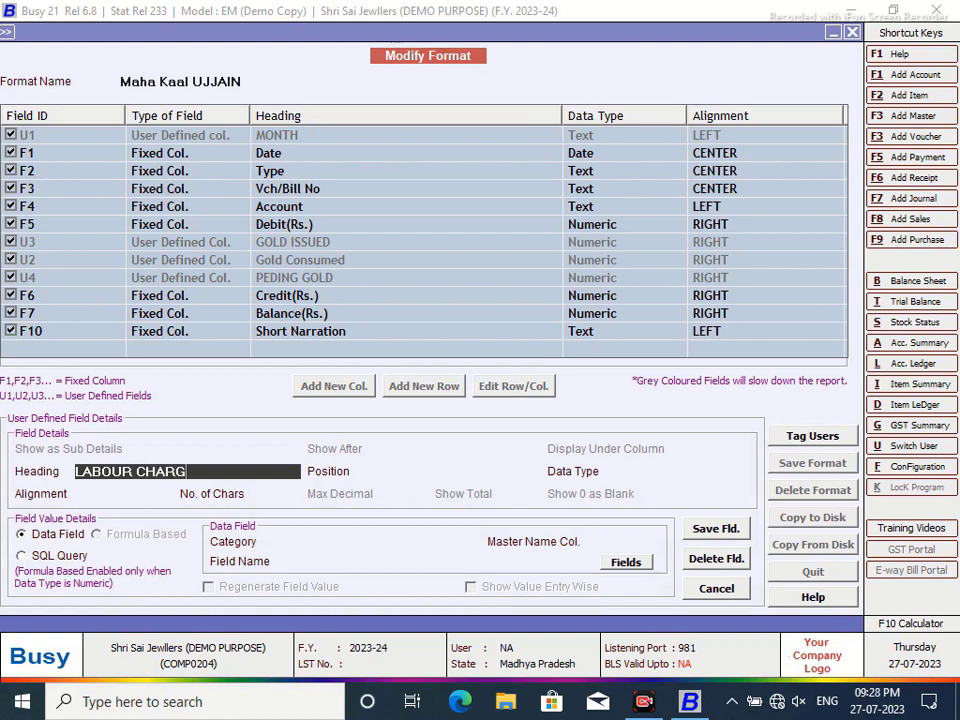
{"action": "type", "text": "ES"}
{"action": "key", "text": "Return"}
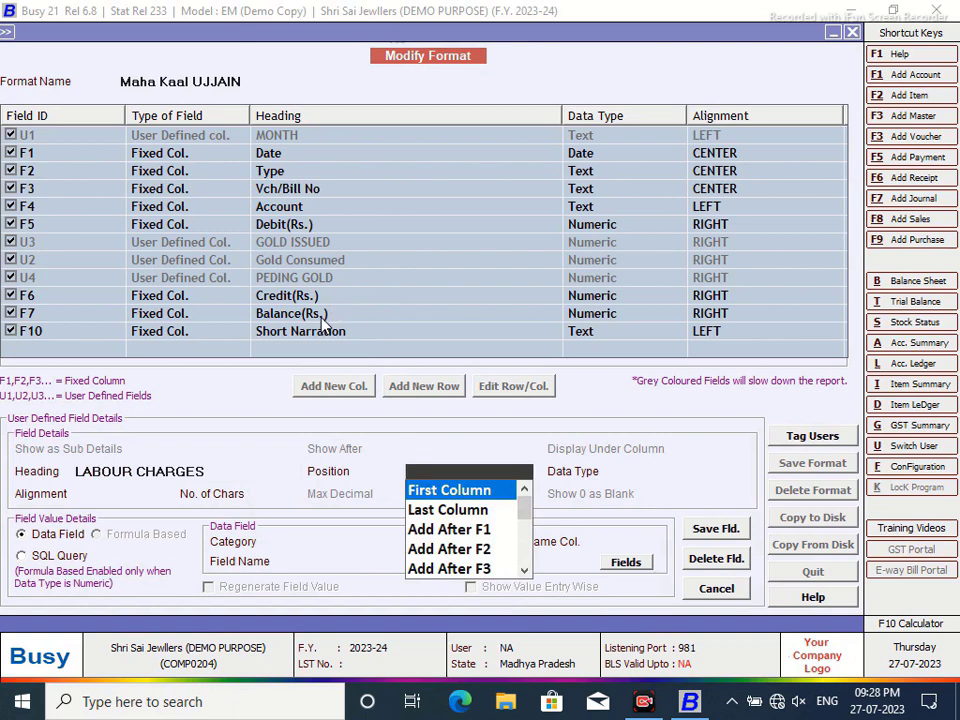
{"action": "left_click", "coordinate": [522, 571]}
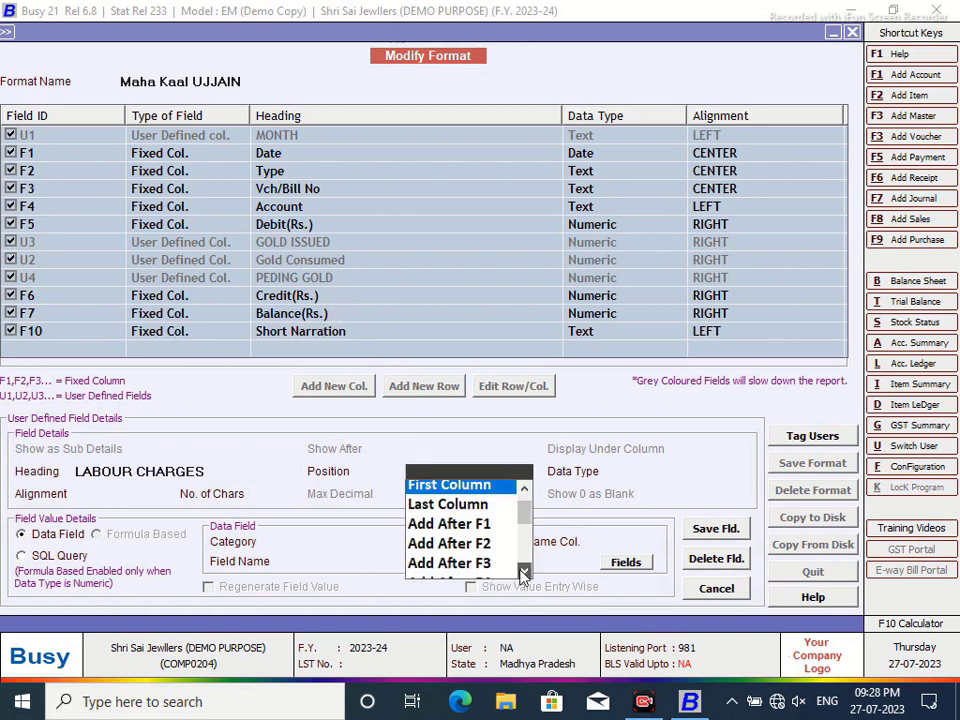
{"action": "left_click", "coordinate": [522, 571]}
{"action": "left_click", "coordinate": [522, 571]}
{"action": "left_click", "coordinate": [522, 571]}
{"action": "left_click", "coordinate": [450, 563]}
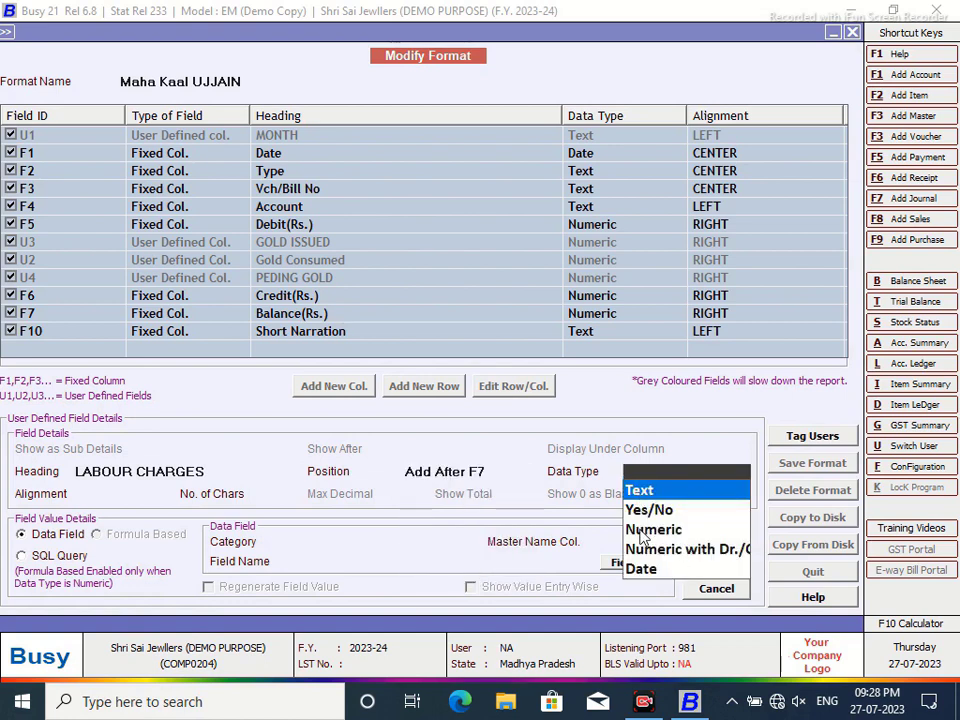
{"action": "left_click", "coordinate": [643, 531]}
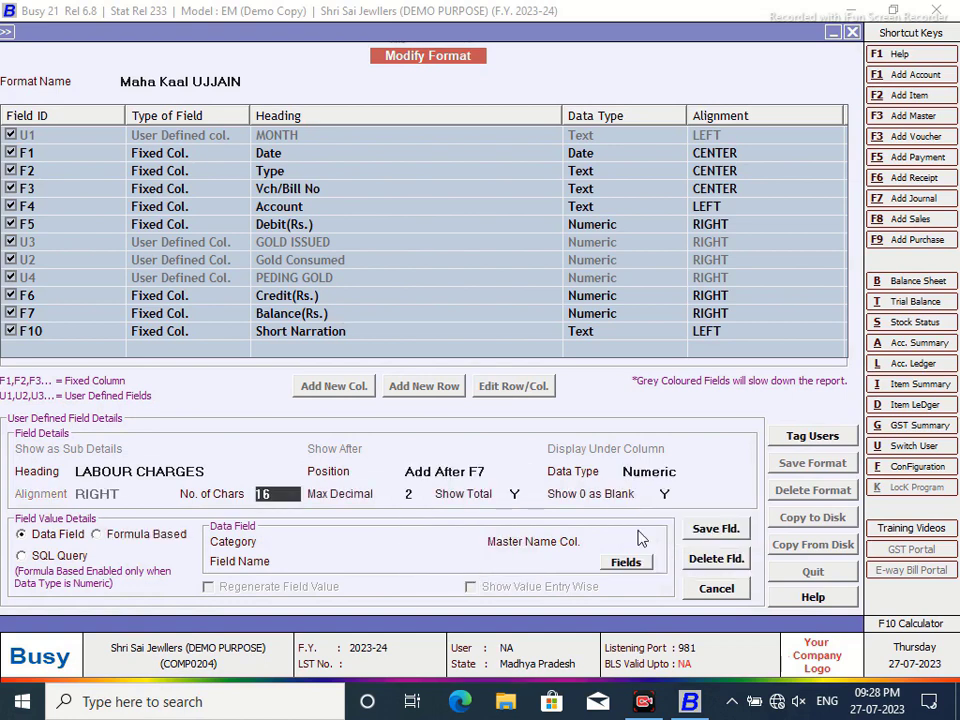
- Fill the LABOUR CHARGES column from SQL query FOUR with parameter VC and save the column
{"action": "left_click", "coordinate": [21, 557]}
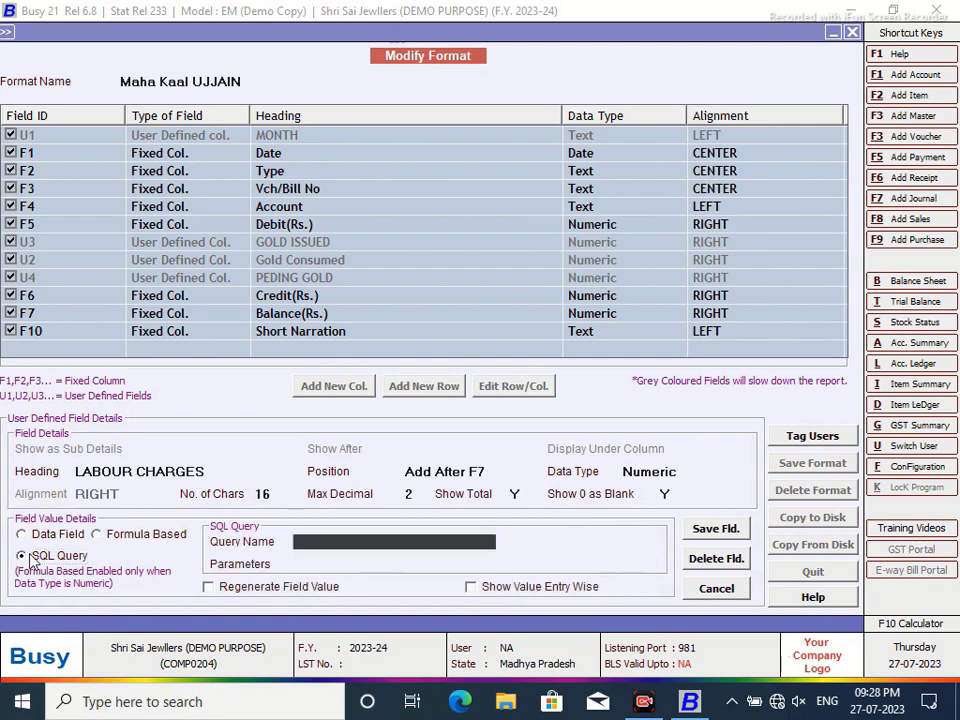
{"action": "left_click", "coordinate": [327, 550]}
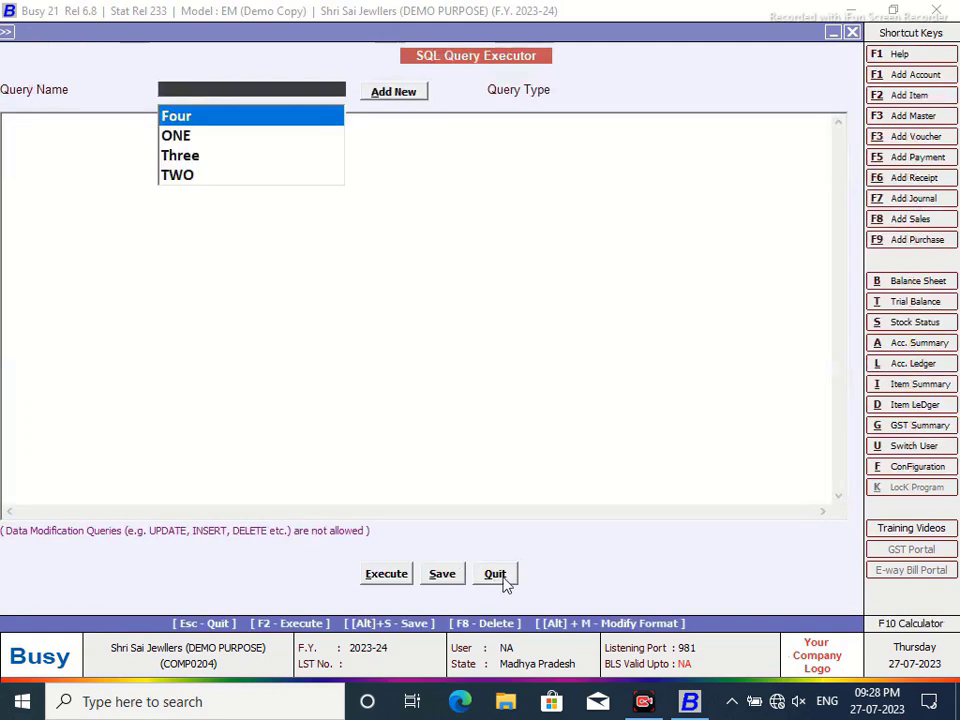
{"action": "left_click", "coordinate": [495, 574]}
{"action": "type", "text": "FOUR"}
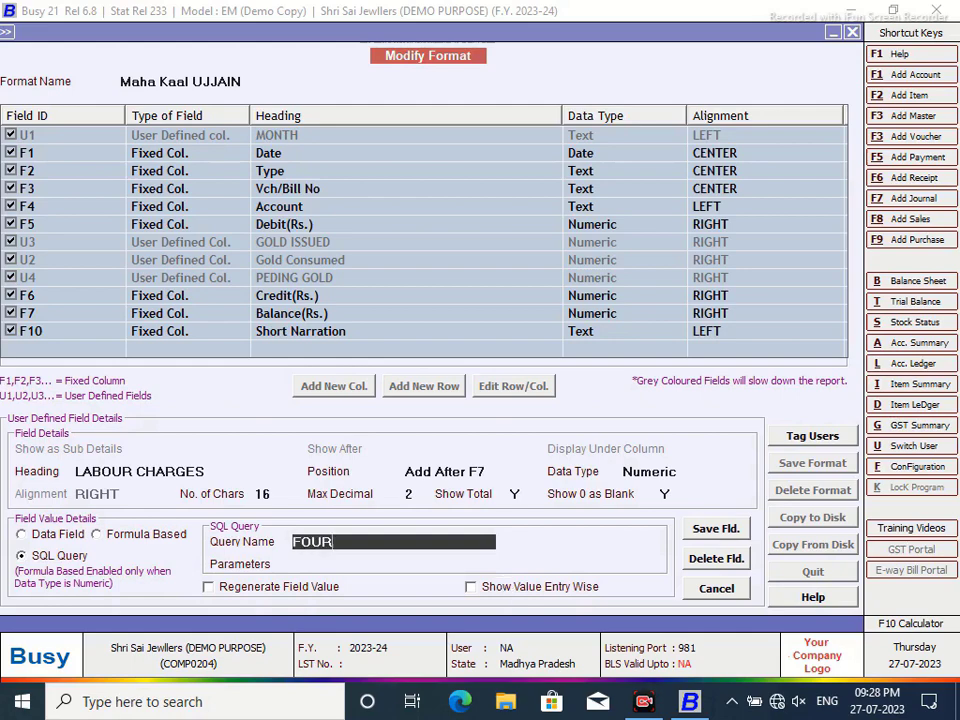
{"action": "key", "text": "Return"}
{"action": "type", "text": "VC"}
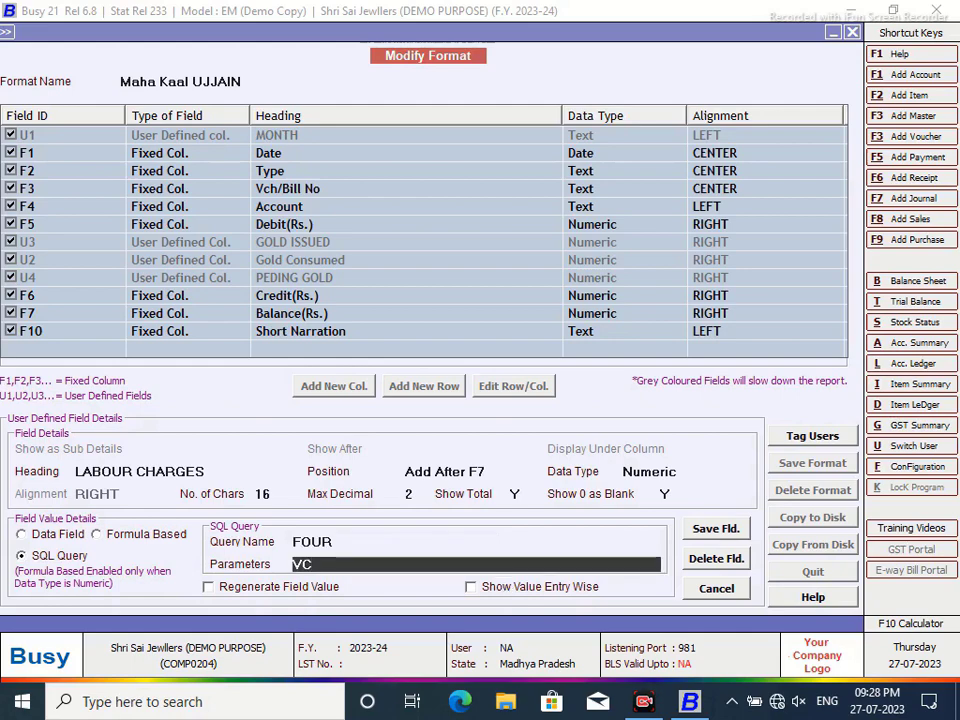
{"action": "left_click", "coordinate": [714, 528]}
{"action": "left_click", "coordinate": [538, 402]}
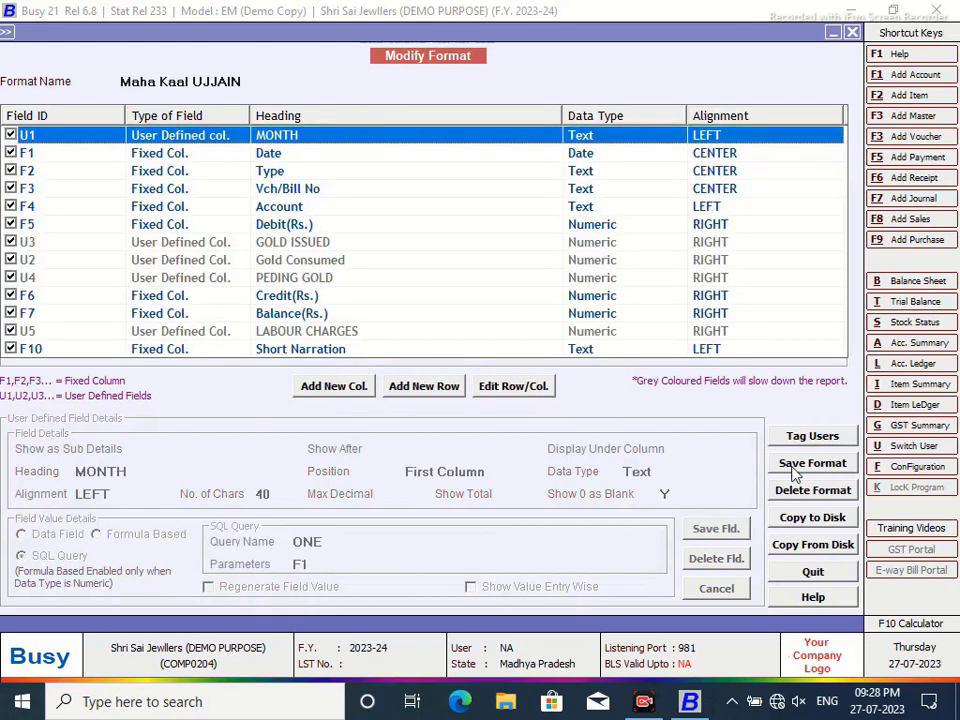
- Save the Maha Kaal UJJAIN format and close the ledger so it reloads
{"action": "left_click", "coordinate": [812, 463]}
{"action": "left_click", "coordinate": [521, 390]}
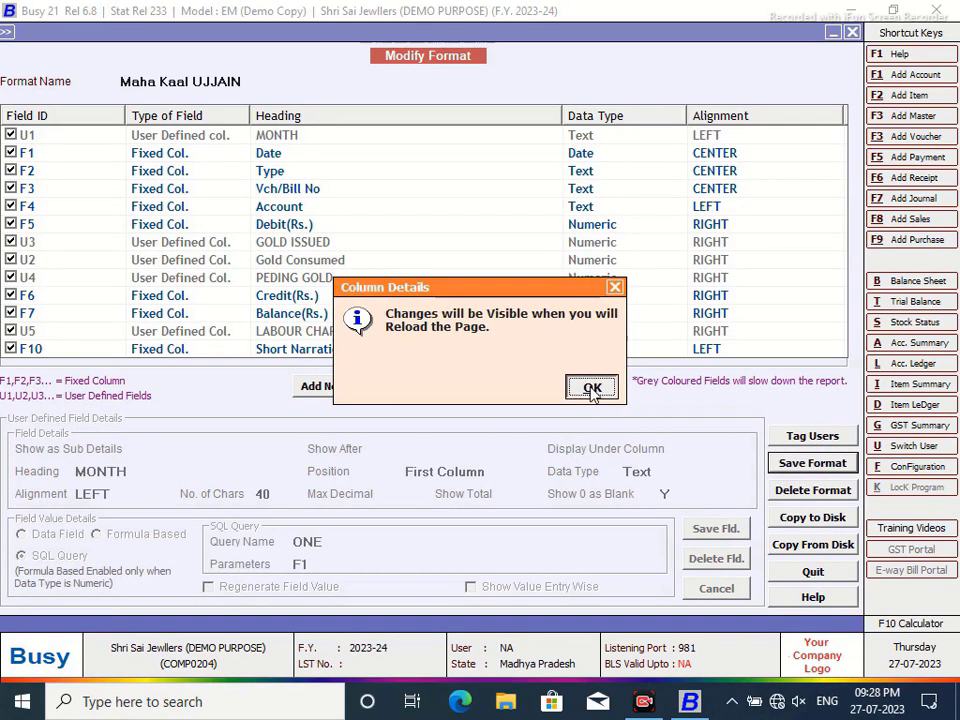
{"action": "left_click", "coordinate": [596, 389]}
{"action": "left_click", "coordinate": [851, 37]}
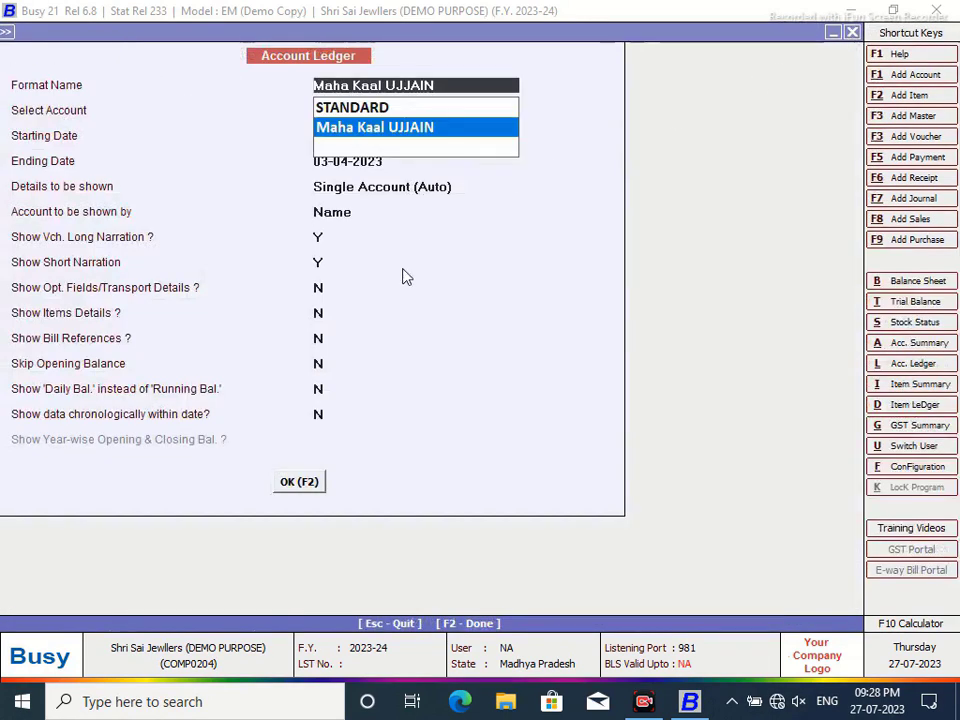
- Reopen the ledger with the updated format and auto-fit the Balance, Credit and PEDING GOLD columns
{"action": "left_click", "coordinate": [285, 484]}
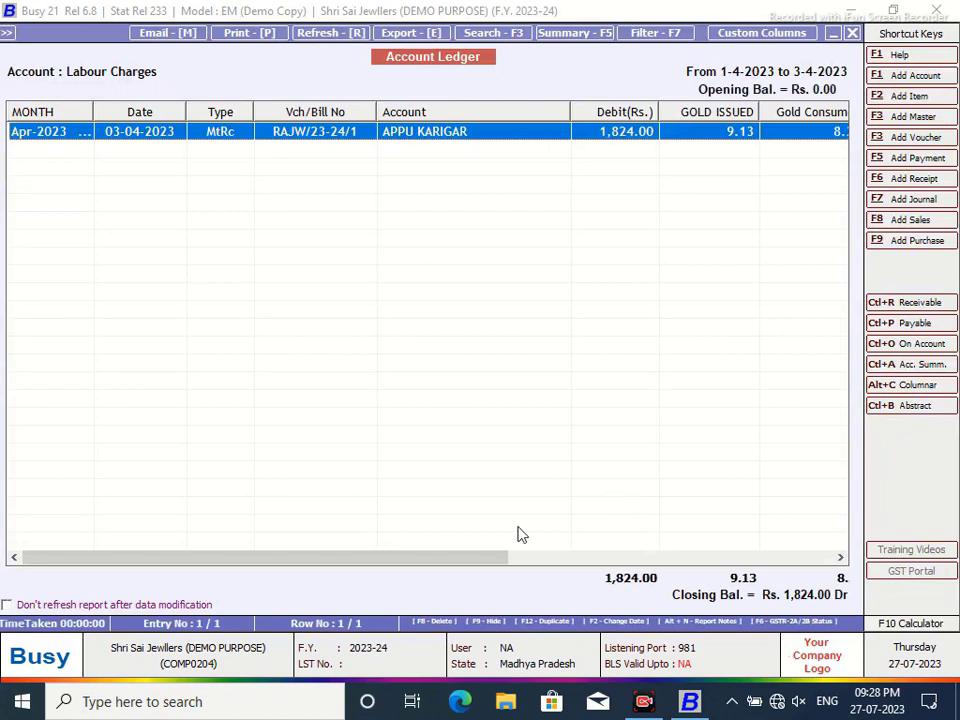
{"action": "left_click_drag", "start_coordinate": [465, 560], "coordinate": [797, 557]}
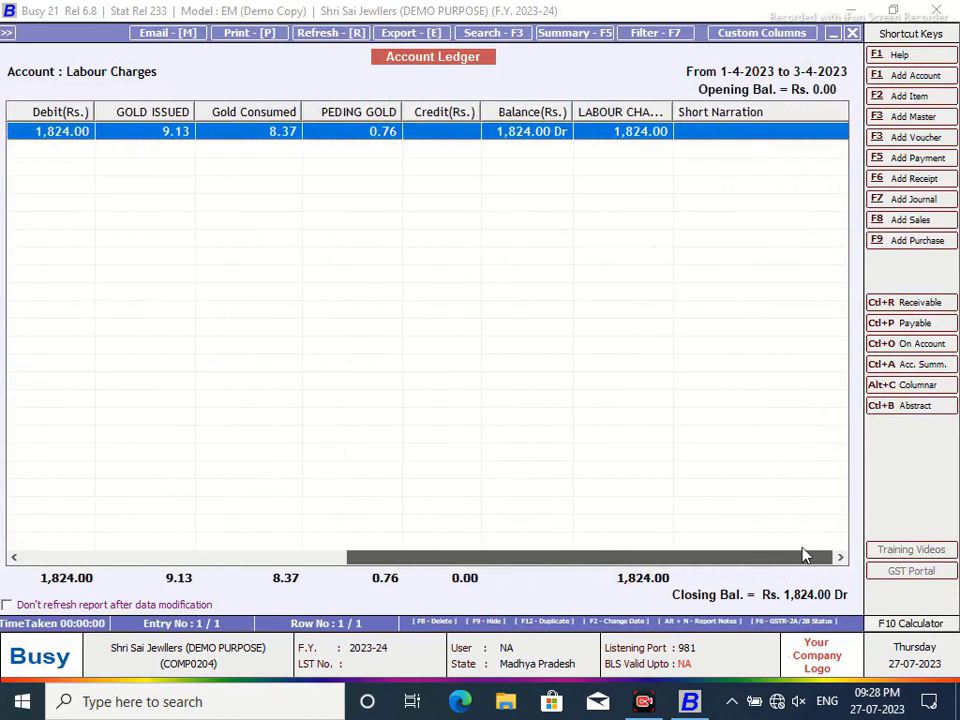
{"action": "double_click", "coordinate": [572, 112]}
{"action": "double_click", "coordinate": [482, 112]}
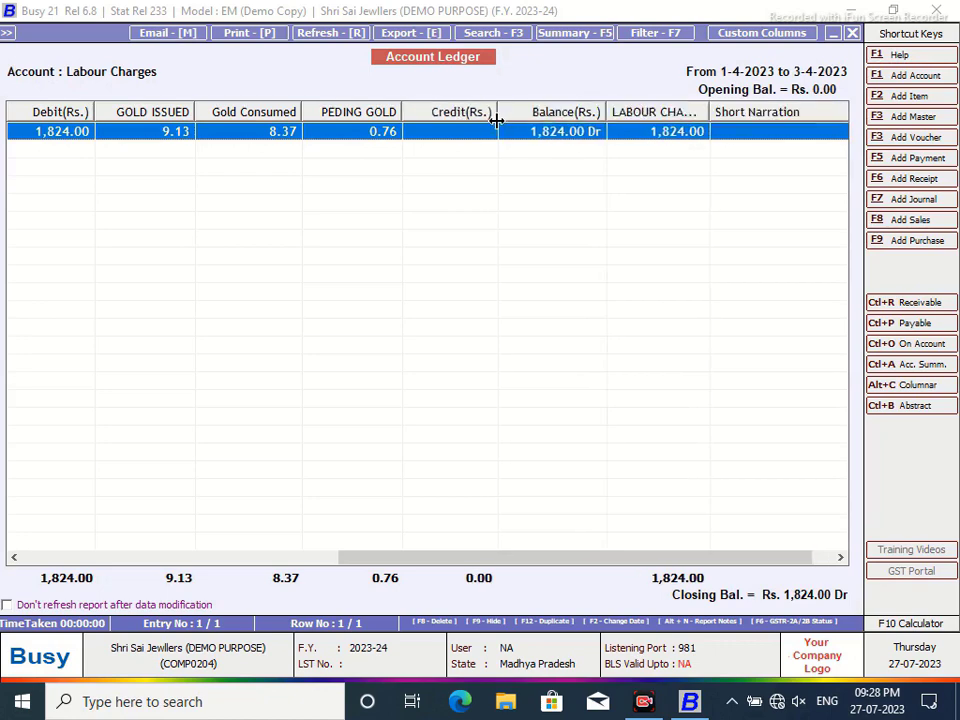
{"action": "double_click", "coordinate": [403, 112]}
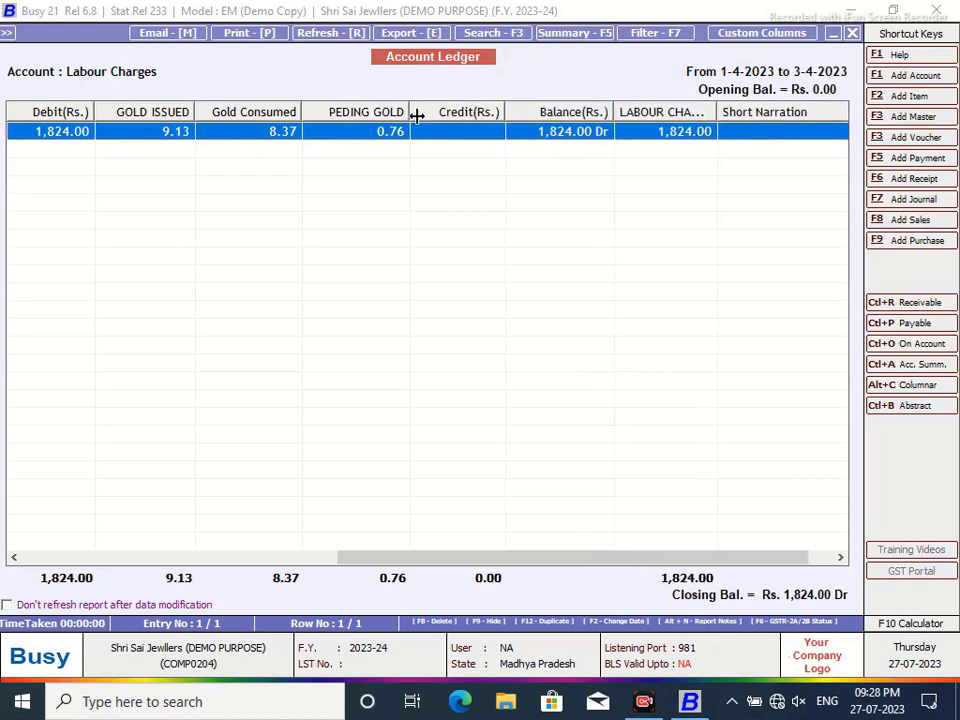
- Widen the Gold Consumed and MONTH columns slightly, then close the ledger report
{"action": "left_click", "coordinate": [296, 111]}
{"action": "left_click_drag", "start_coordinate": [299, 111], "coordinate": [304, 111]}
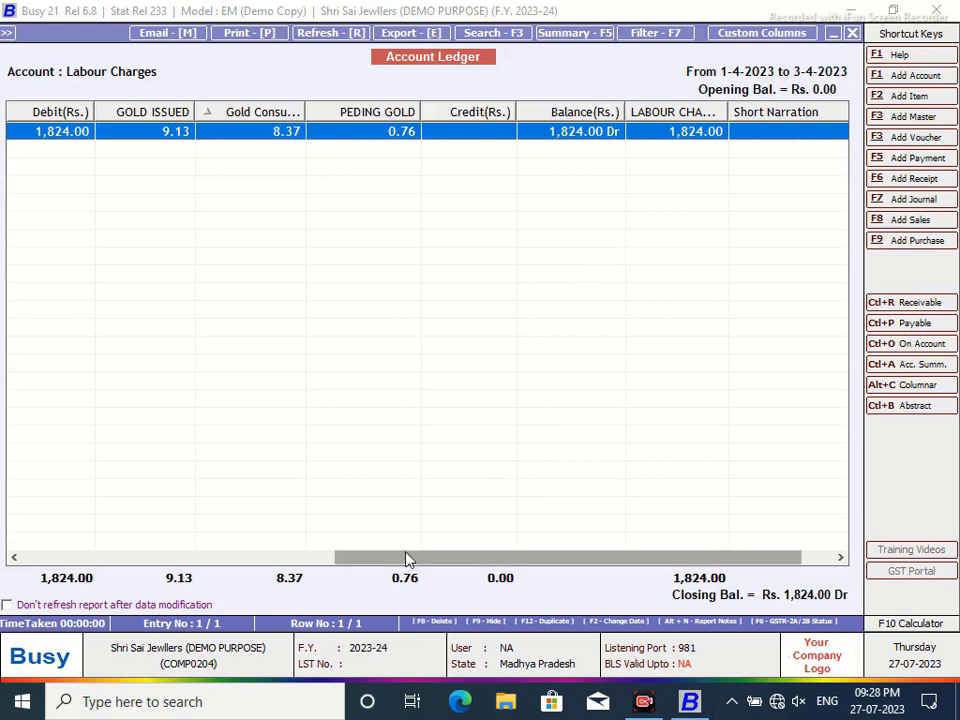
{"action": "left_click_drag", "start_coordinate": [407, 557], "coordinate": [90, 557]}
{"action": "left_click_drag", "start_coordinate": [92, 111], "coordinate": [117, 111]}
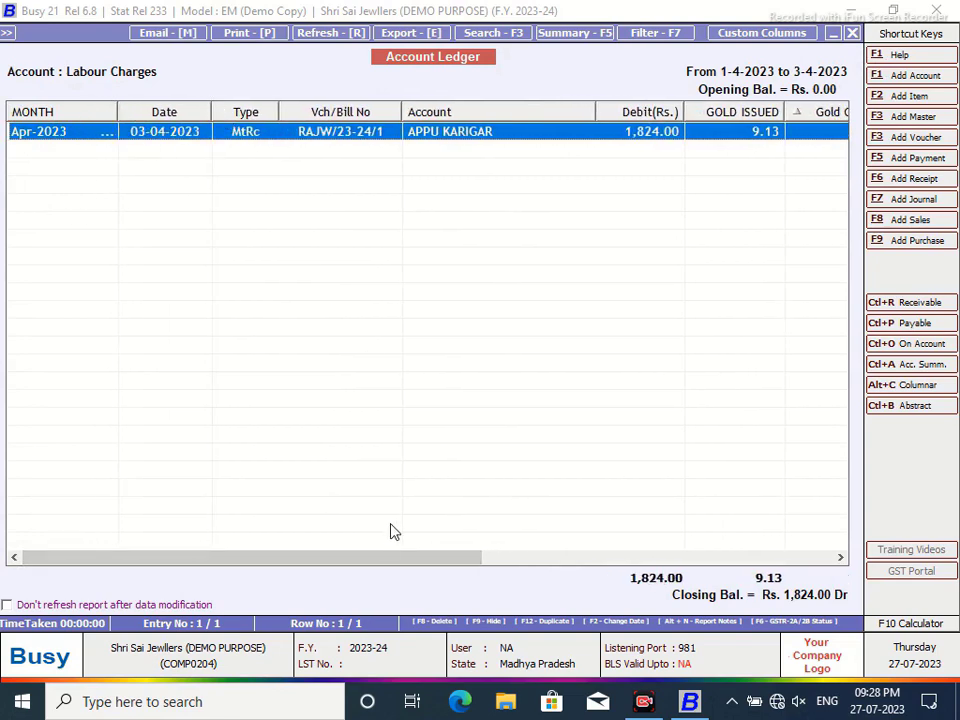
{"action": "left_click_drag", "start_coordinate": [354, 561], "coordinate": [433, 561]}
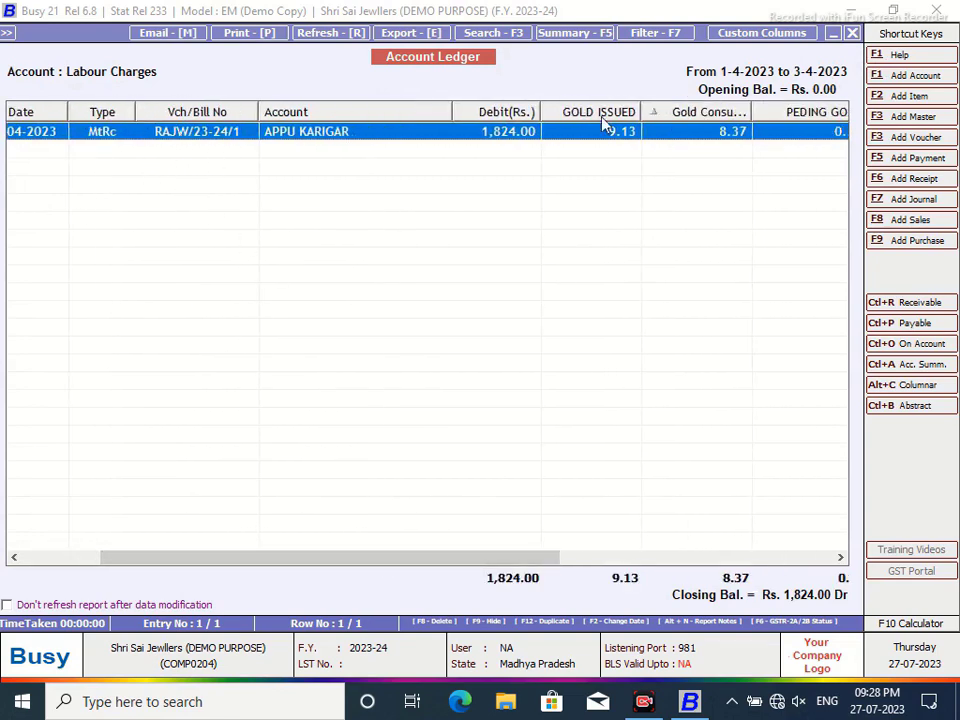
{"action": "left_click", "coordinate": [852, 35]}
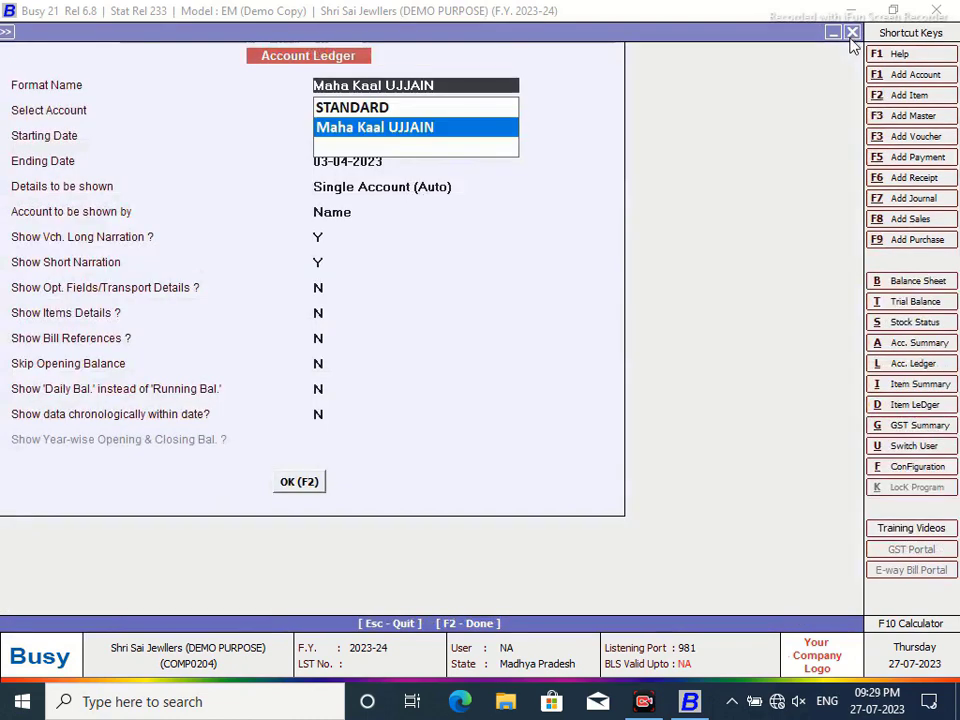
- Leave the ledger options and save a new SQL query named FIVE
{"action": "left_click", "coordinate": [852, 35]}
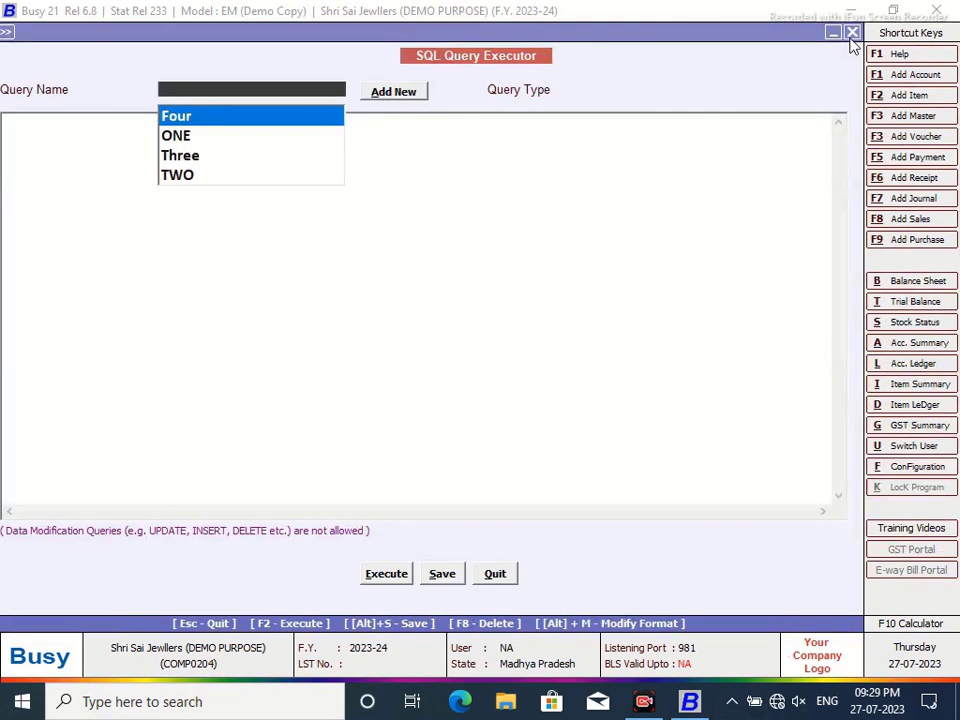
{"action": "left_click", "coordinate": [393, 92]}
{"action": "type", "text": "FIVE"}
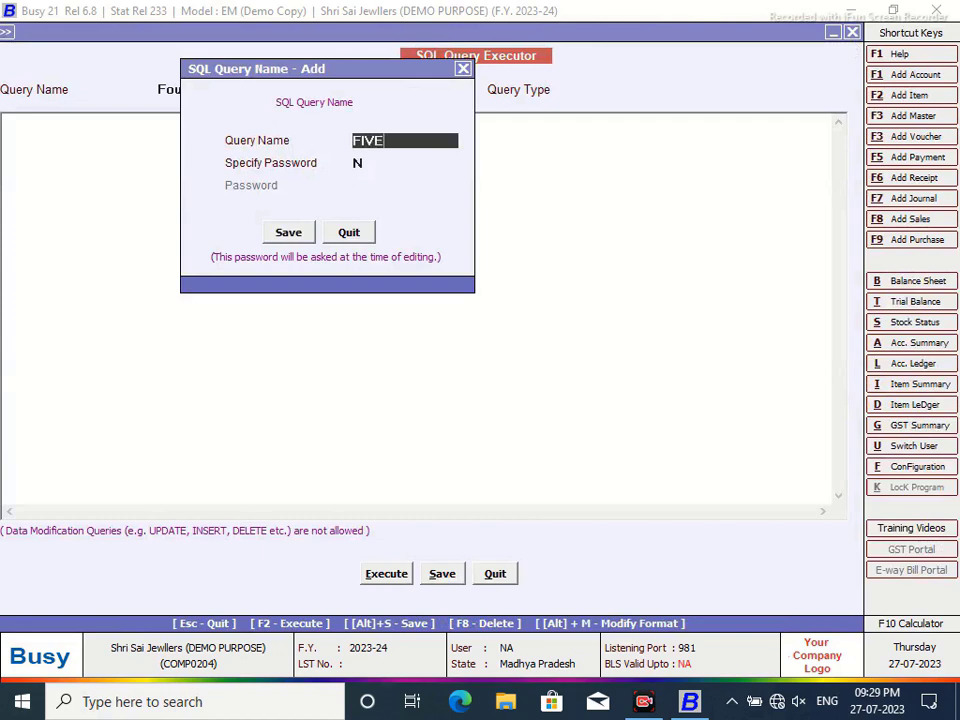
{"action": "left_click", "coordinate": [288, 232]}
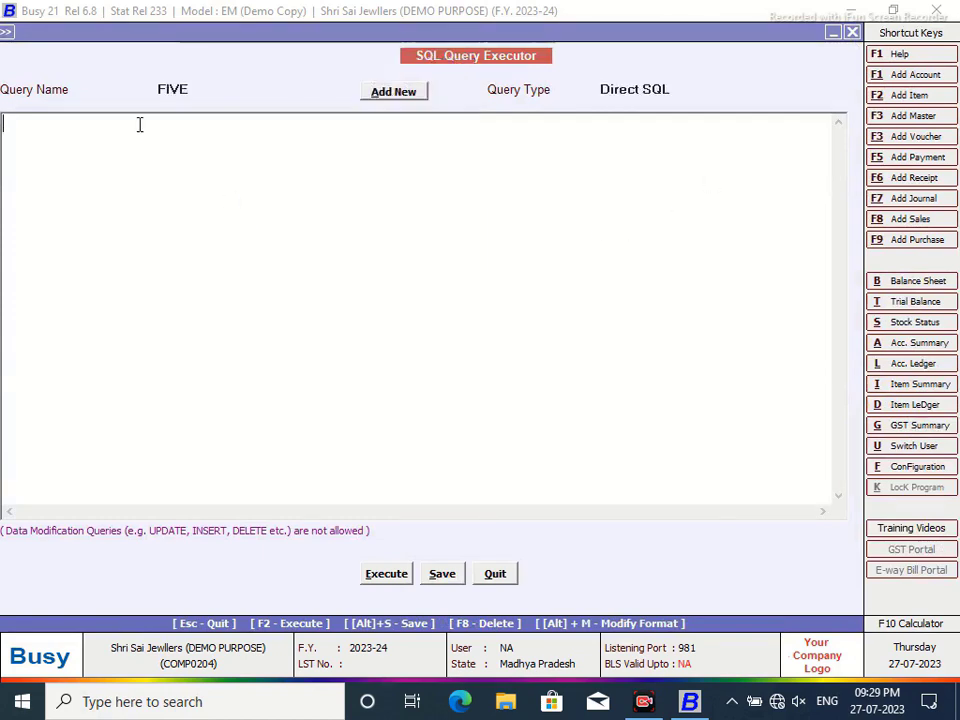
- Enter the query selecting Master1 names from Tran2 where VchType=4 and RecType=2, and run it
{"action": "type", "text": "Select (Select "}
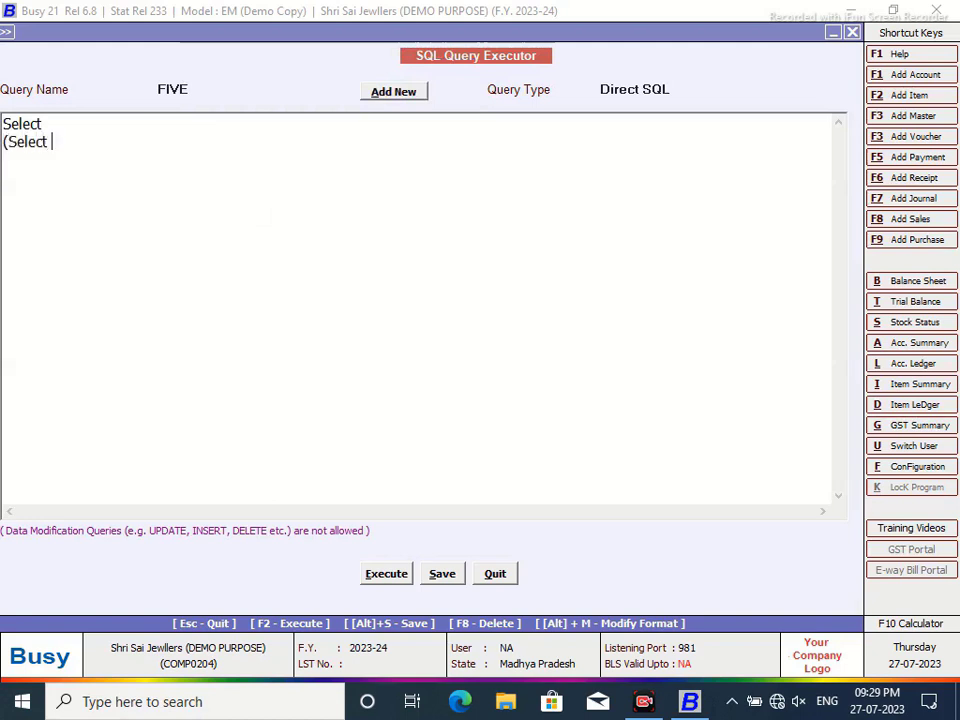
{"action": "type", "text": "Name from Ma"}
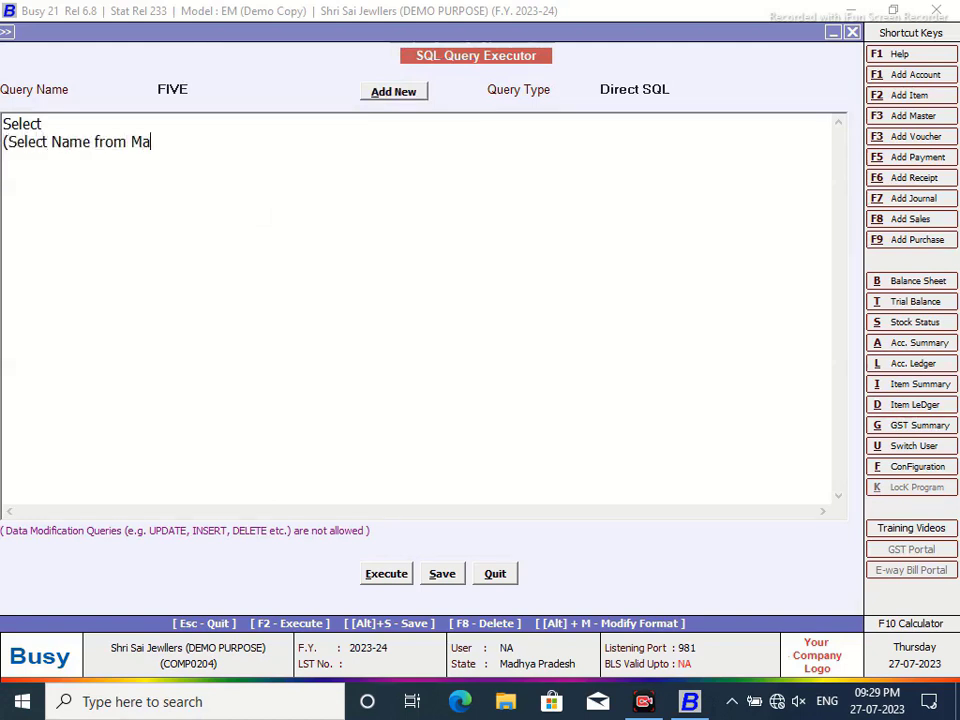
{"action": "type", "text": "ster1 where"}
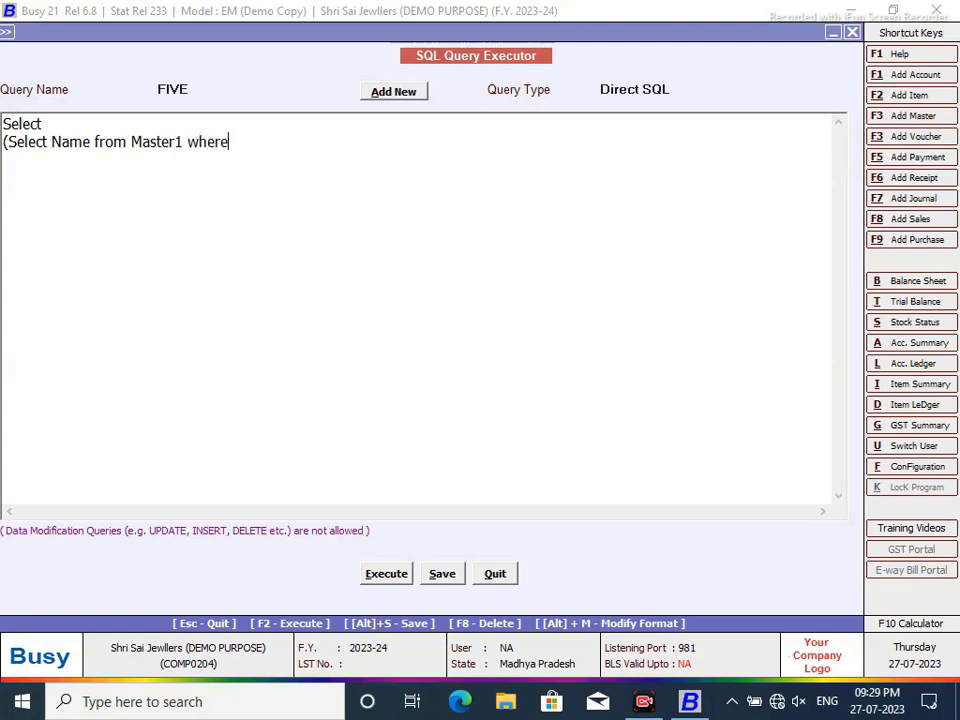
{"action": "type", "text": " Code=Tran2."}
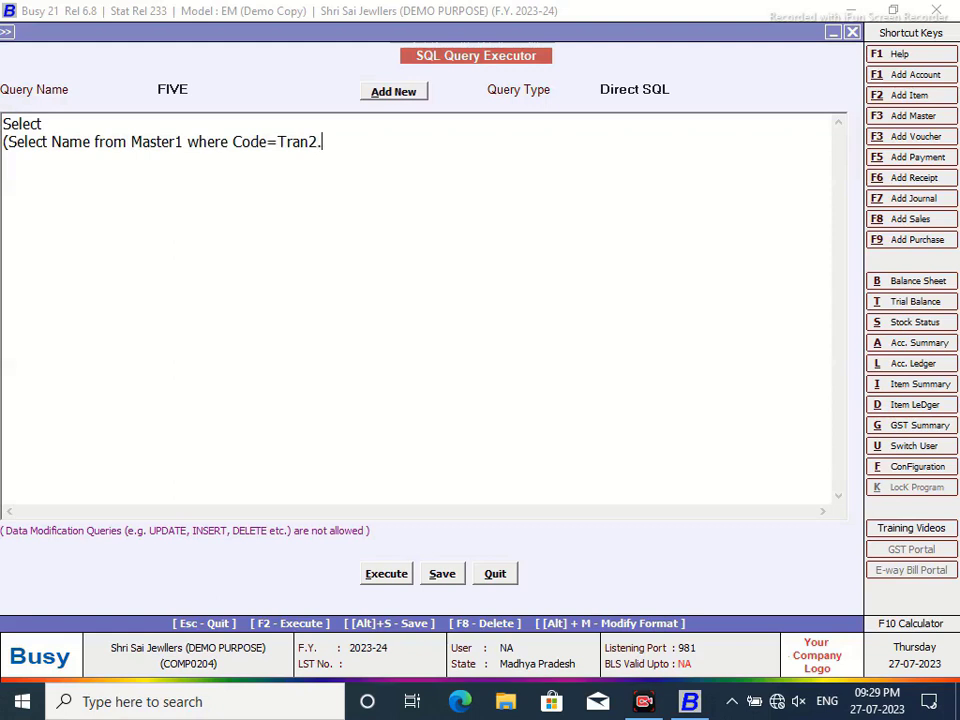
{"action": "type", "text": "MasterCode1"}
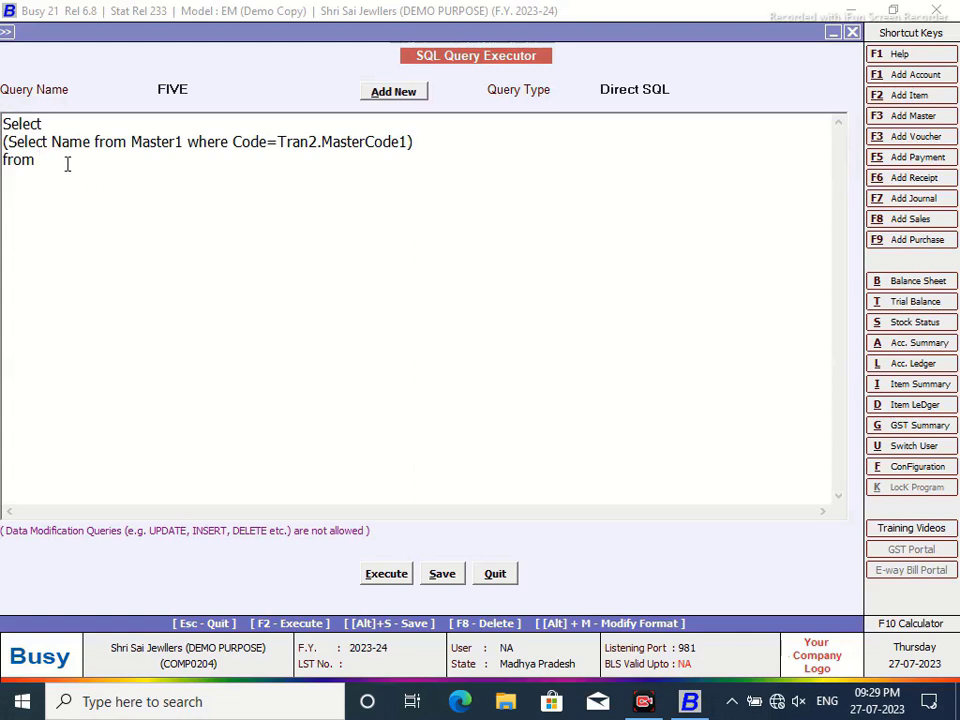
{"action": "type", "text": "Tran2 Where Tran2.VchType"}
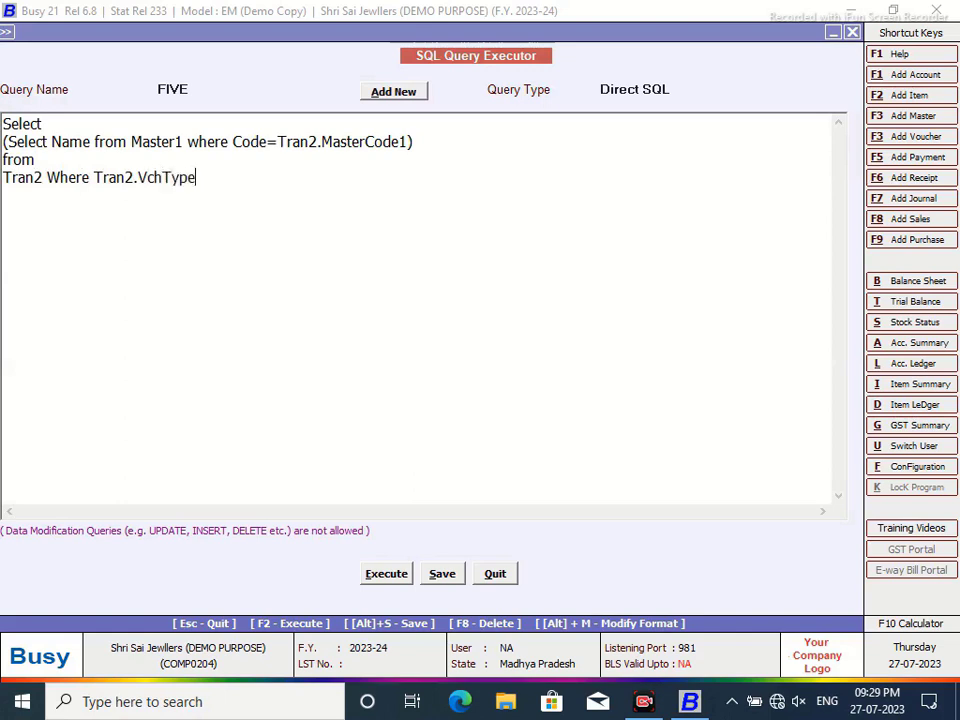
{"action": "type", "text": "=4 amnd"}
{"action": "key", "text": "BackSpace"}
{"action": "key", "text": "BackSpace"}
{"action": "type", "text": "and Tran"}
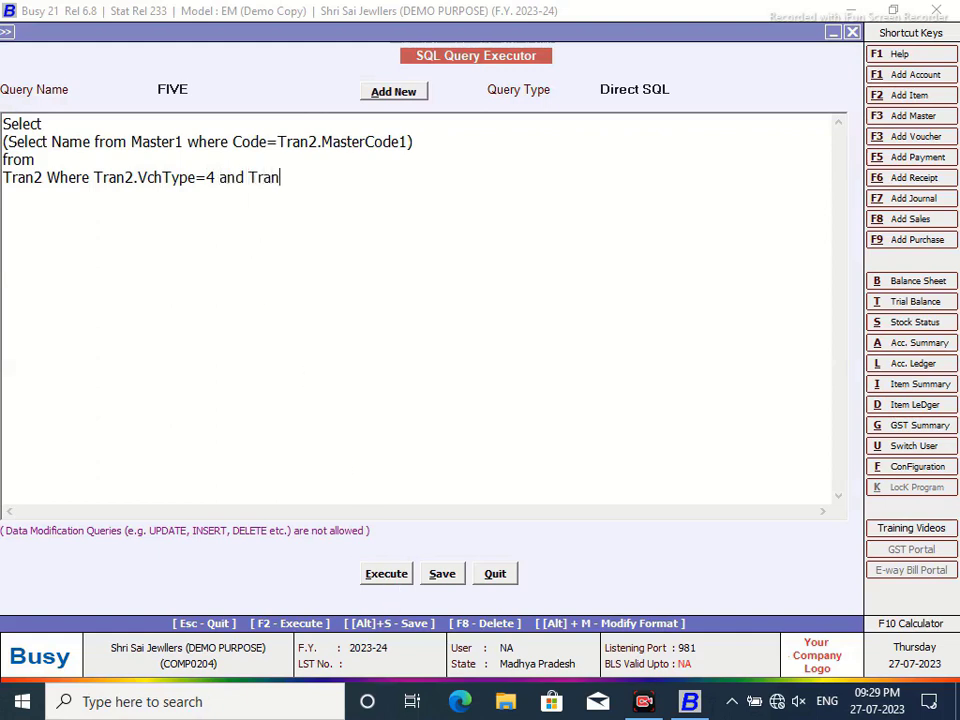
{"action": "type", "text": "2.RecType=2"}
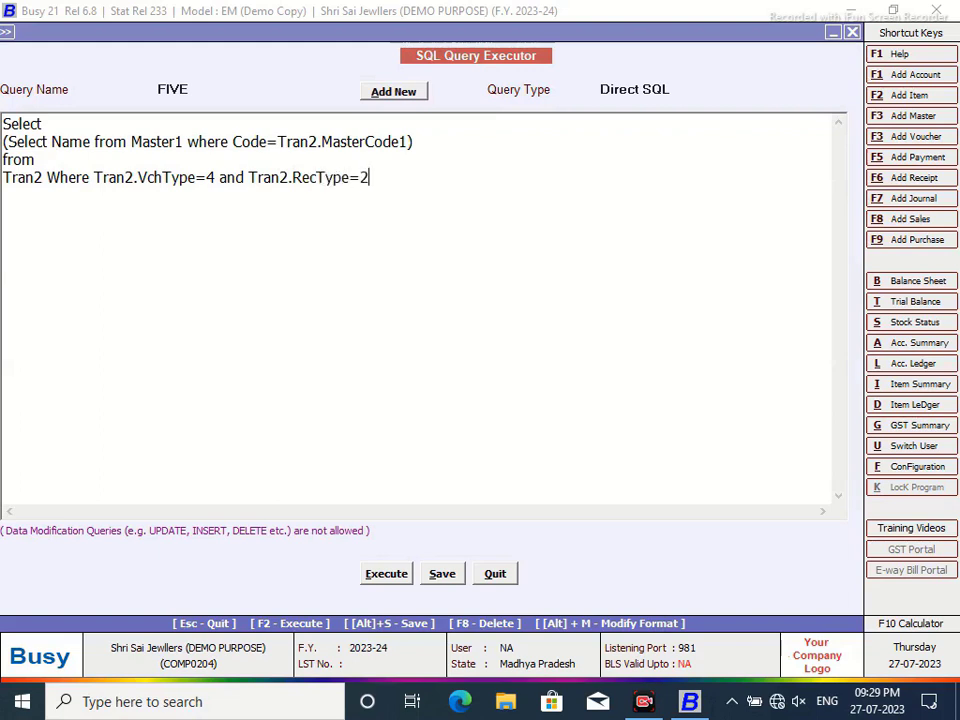
{"action": "left_click", "coordinate": [386, 574]}
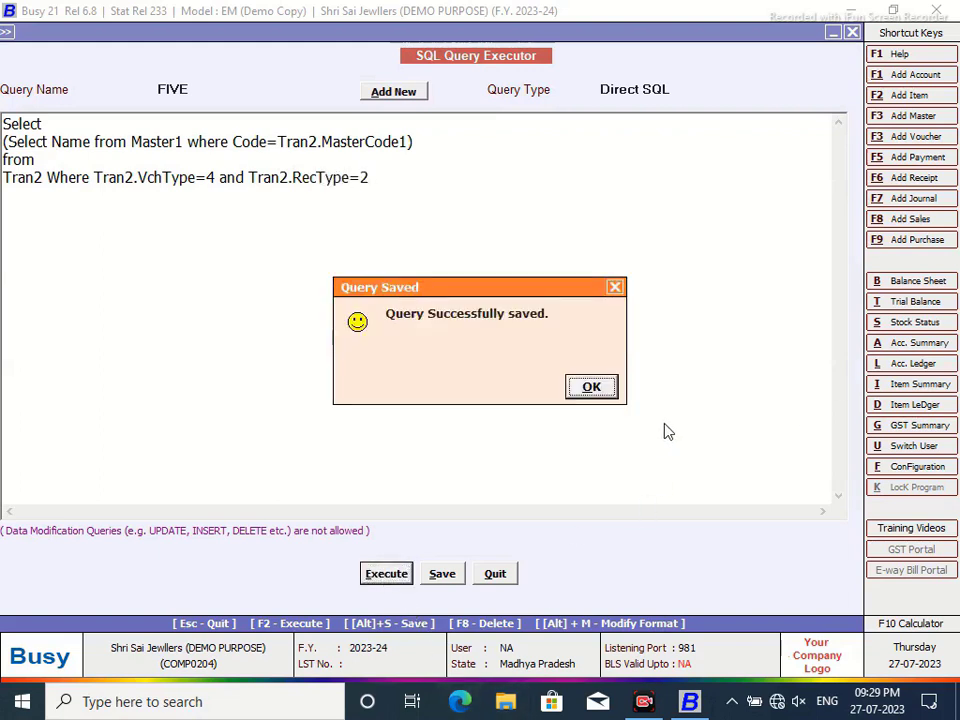
{"action": "left_click", "coordinate": [598, 388]}
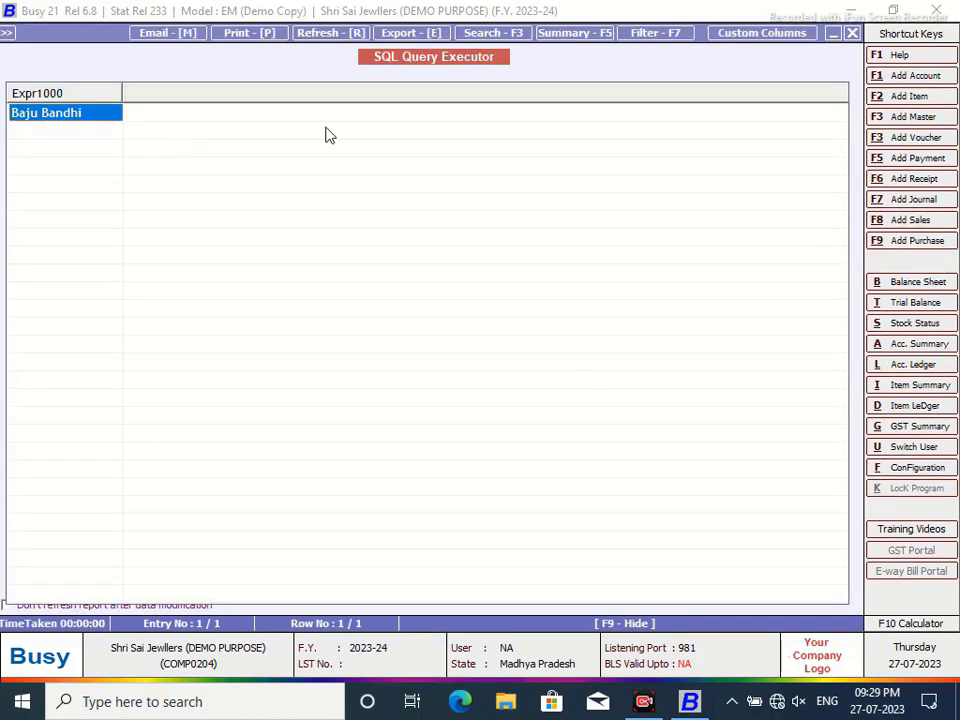
{"action": "left_click", "coordinate": [852, 34]}
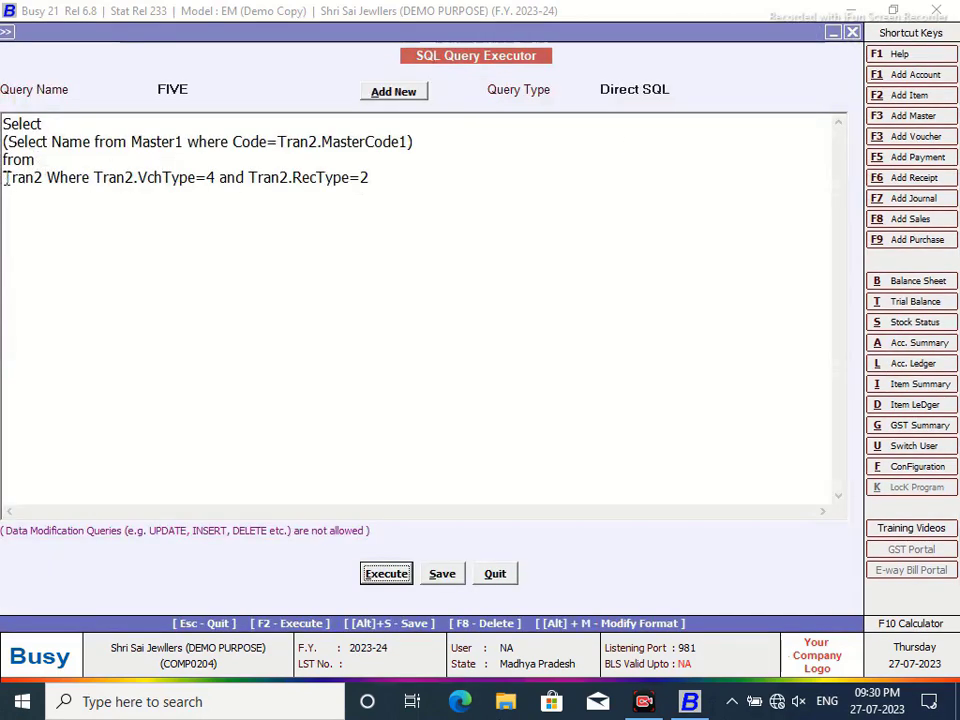
{"action": "left_click", "coordinate": [5, 179]}
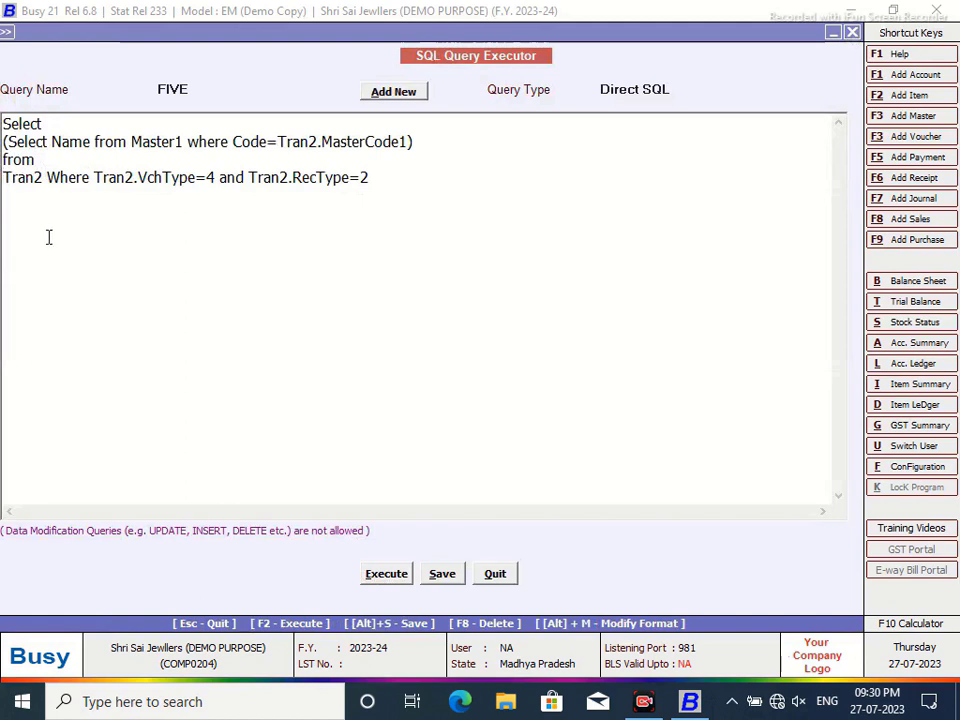
{"action": "key", "text": "BackSpace"}
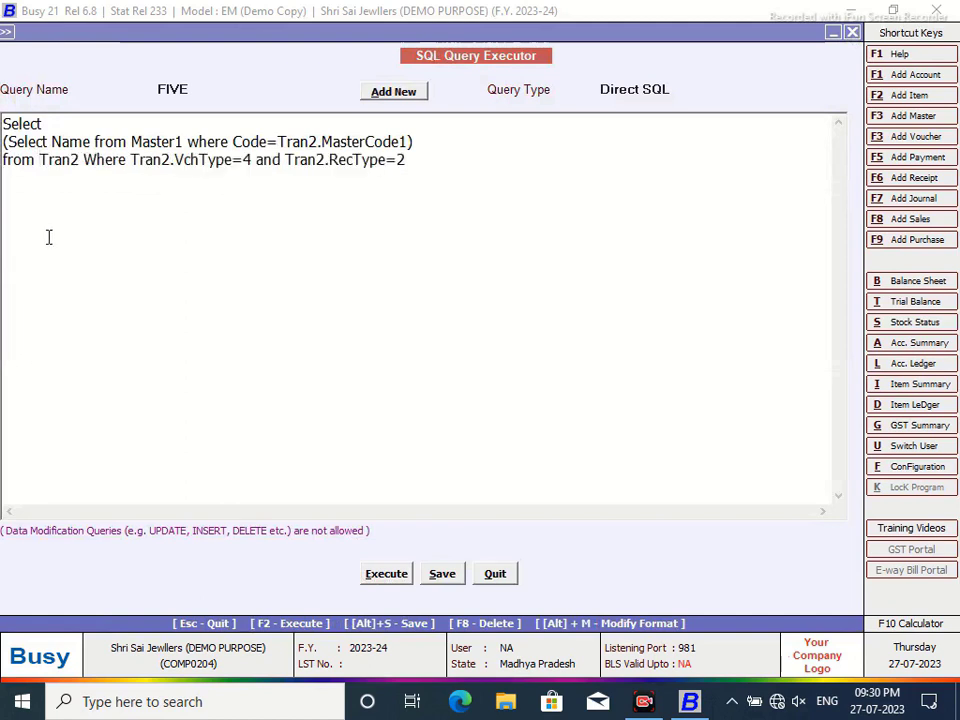
{"action": "left_click", "coordinate": [81, 160]}
{"action": "key", "text": "Return"}
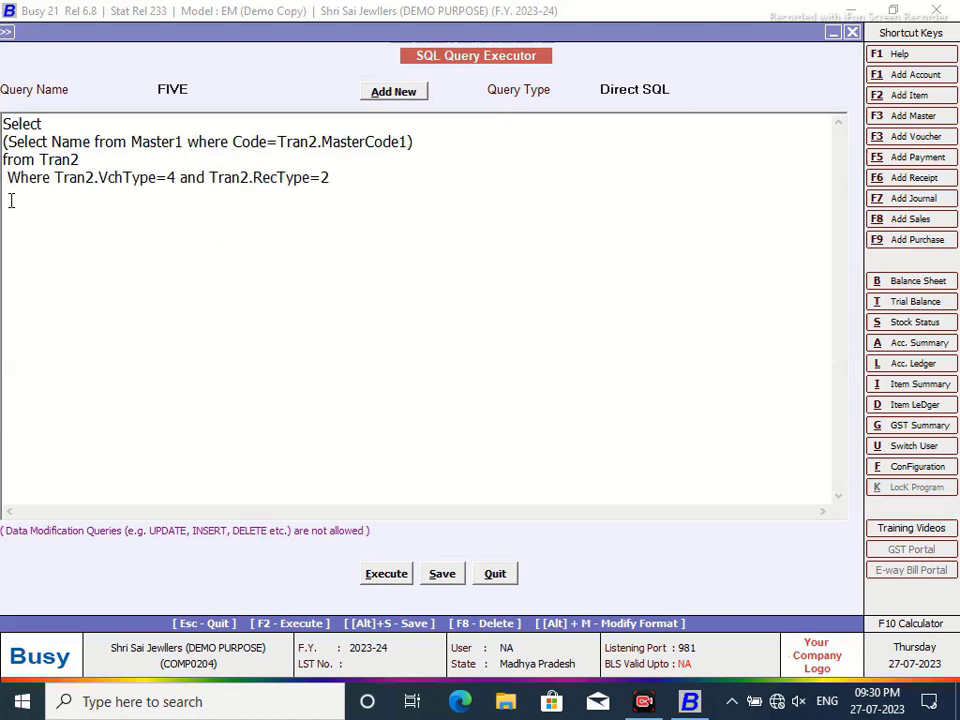
{"action": "key", "text": "Delete"}
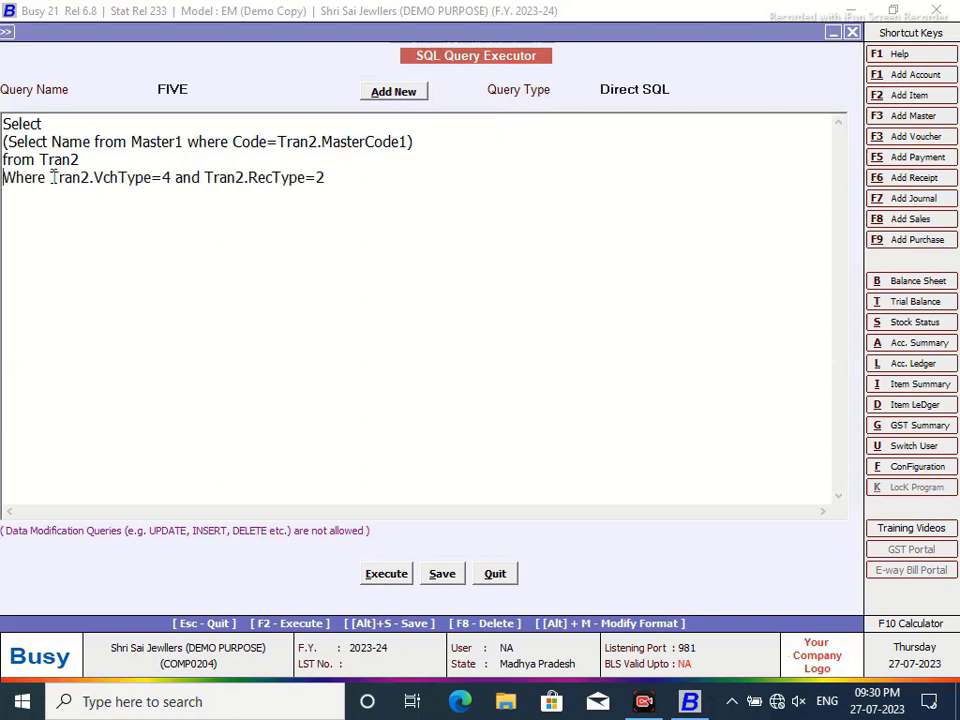
{"action": "key", "text": "Return"}
{"action": "type", "text": "and "}
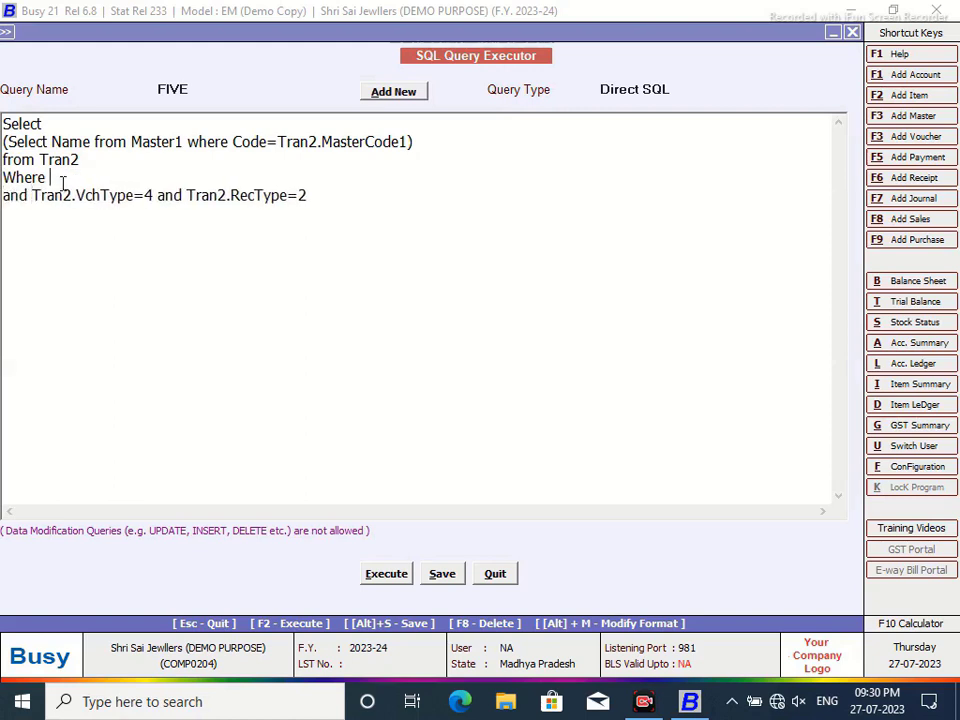
{"action": "type", "text": "Tran2.VchCode="}
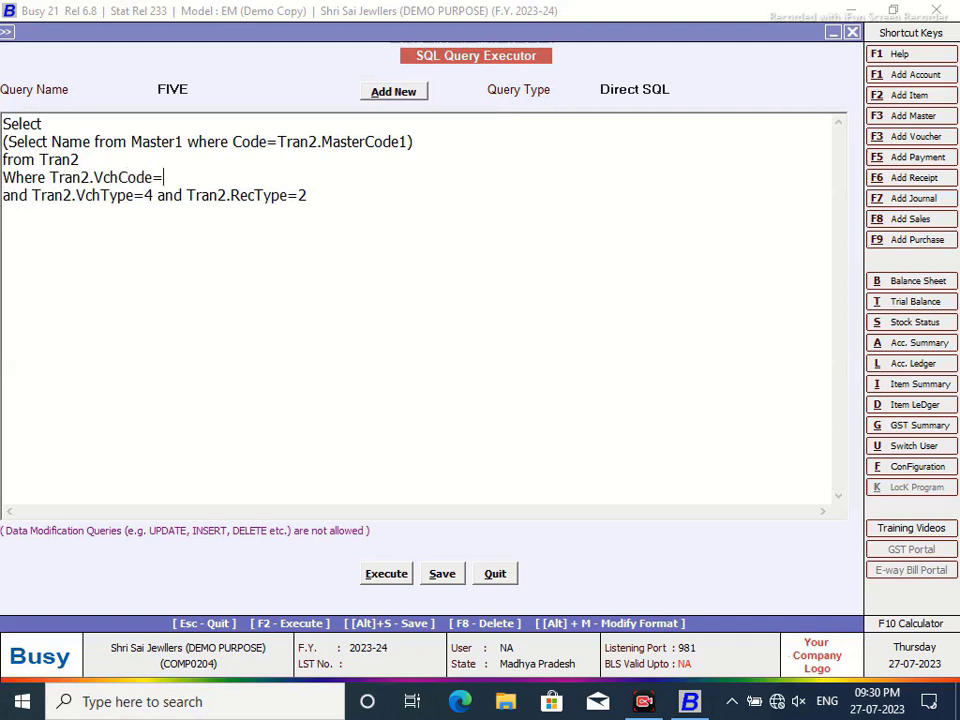
{"action": "type", "text": "@P1@"}
- Save FIVE as a Custom Column query and reopen the Labour Charges ledger
{"action": "left_click", "coordinate": [640, 90]}
{"action": "scroll", "coordinate": [834, 156], "scroll_direction": "down", "scroll_amount": 5}
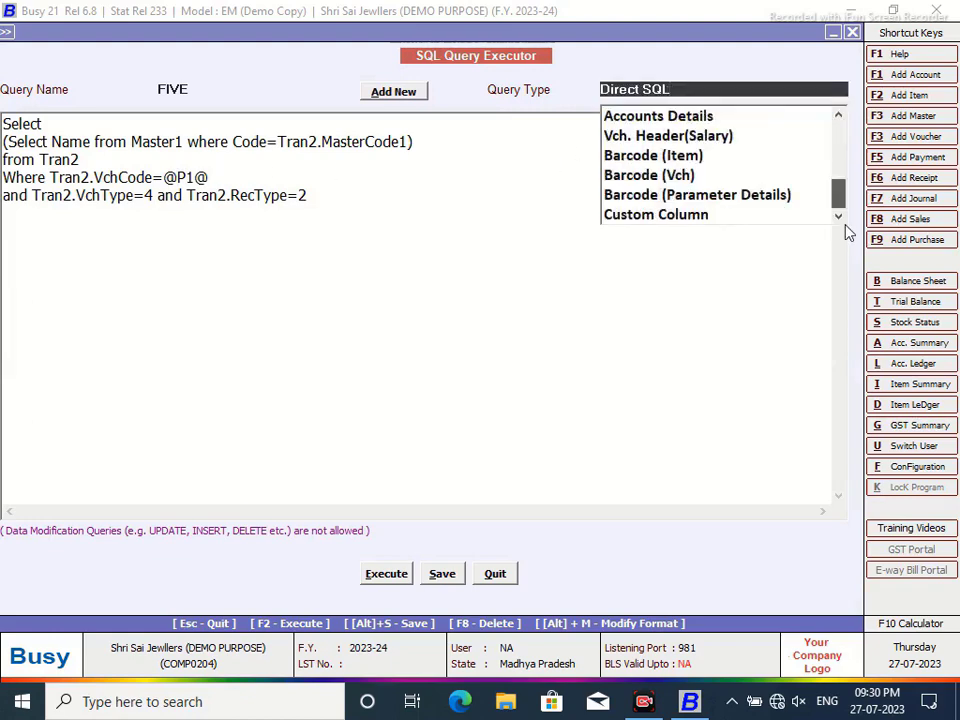
{"action": "left_click", "coordinate": [707, 217]}
{"action": "left_click", "coordinate": [437, 576]}
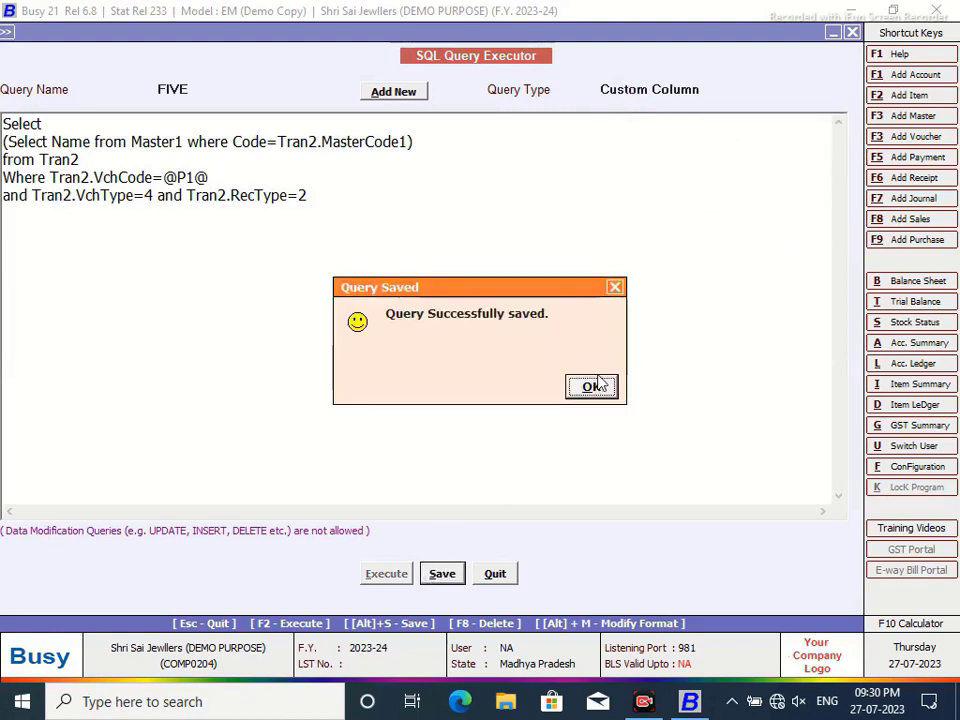
{"action": "left_click", "coordinate": [594, 388]}
{"action": "left_click", "coordinate": [497, 574]}
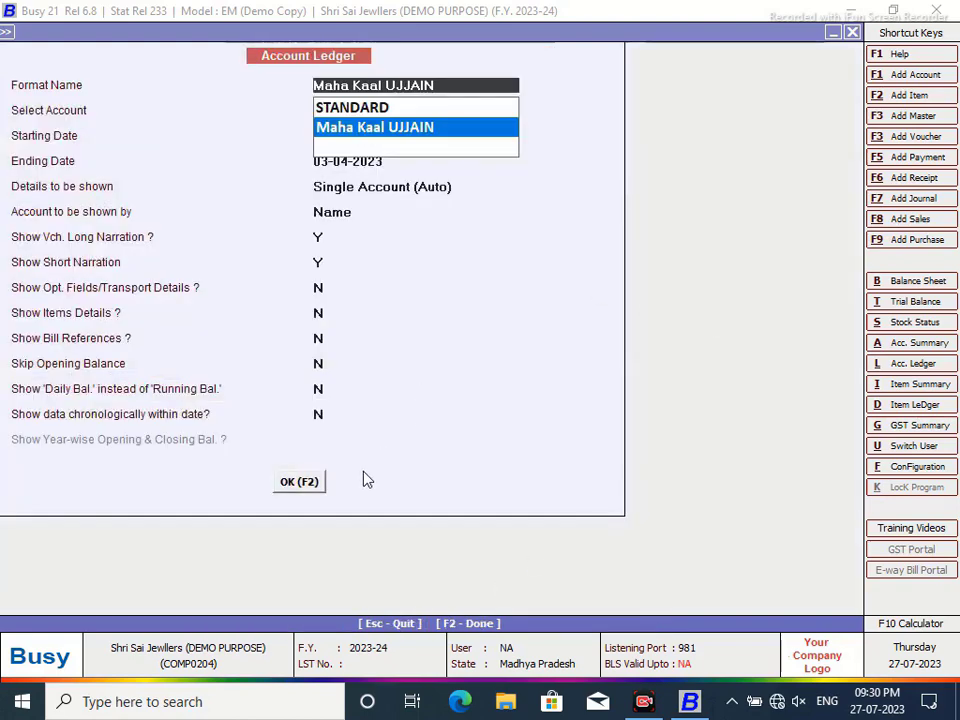
{"action": "left_click", "coordinate": [288, 482]}
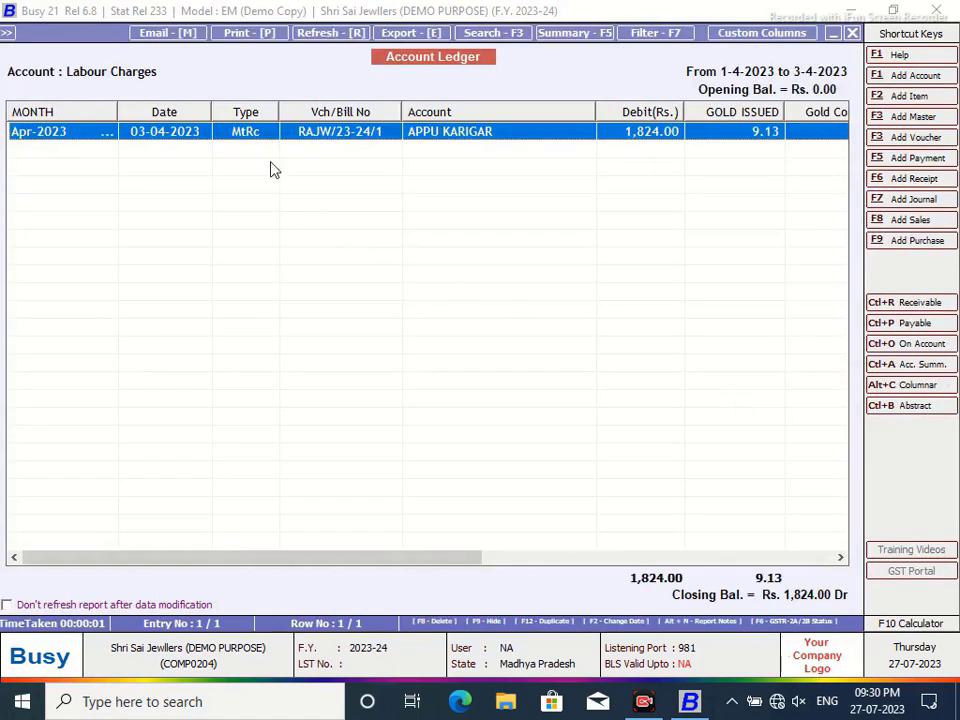
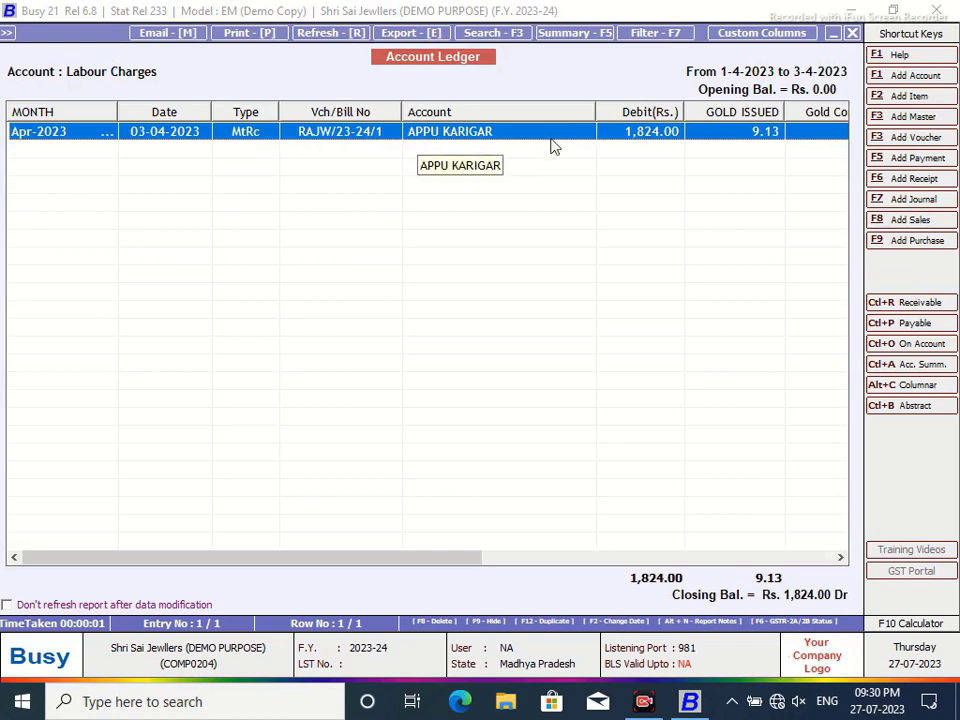
- Scroll the Labour Charges ledger sideways and open Modify Format for the 'Maha Kaal UJJAIN' format
{"action": "left_click_drag", "start_coordinate": [438, 568], "coordinate": [483, 565]}
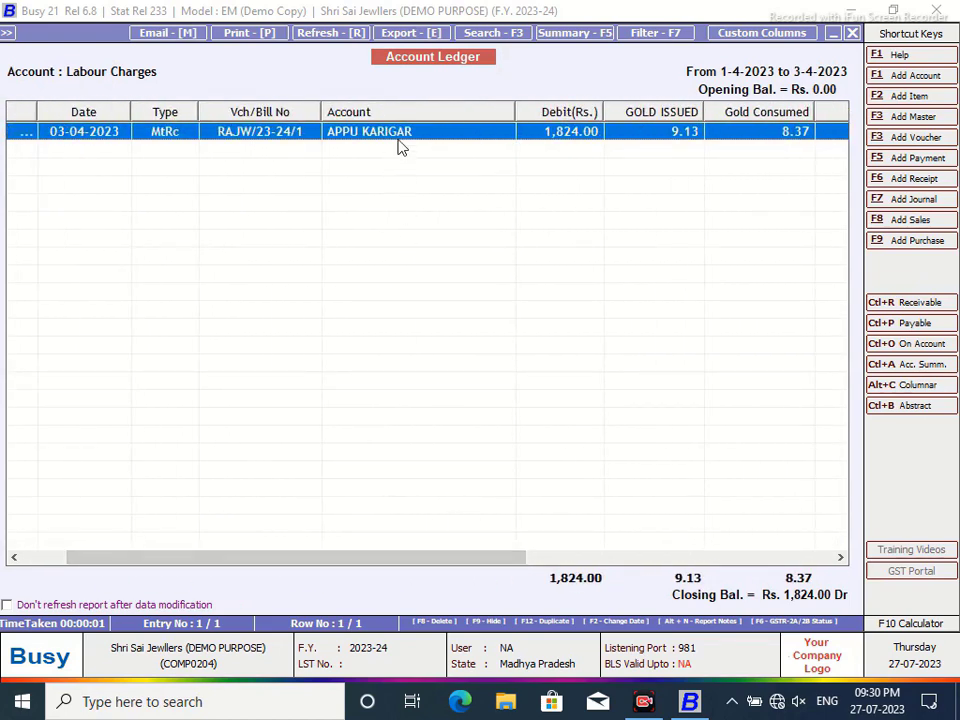
{"action": "left_click", "coordinate": [741, 39]}
- Start a new column after the Account field with the heading FINISHED GOODS
{"action": "left_click", "coordinate": [280, 208]}
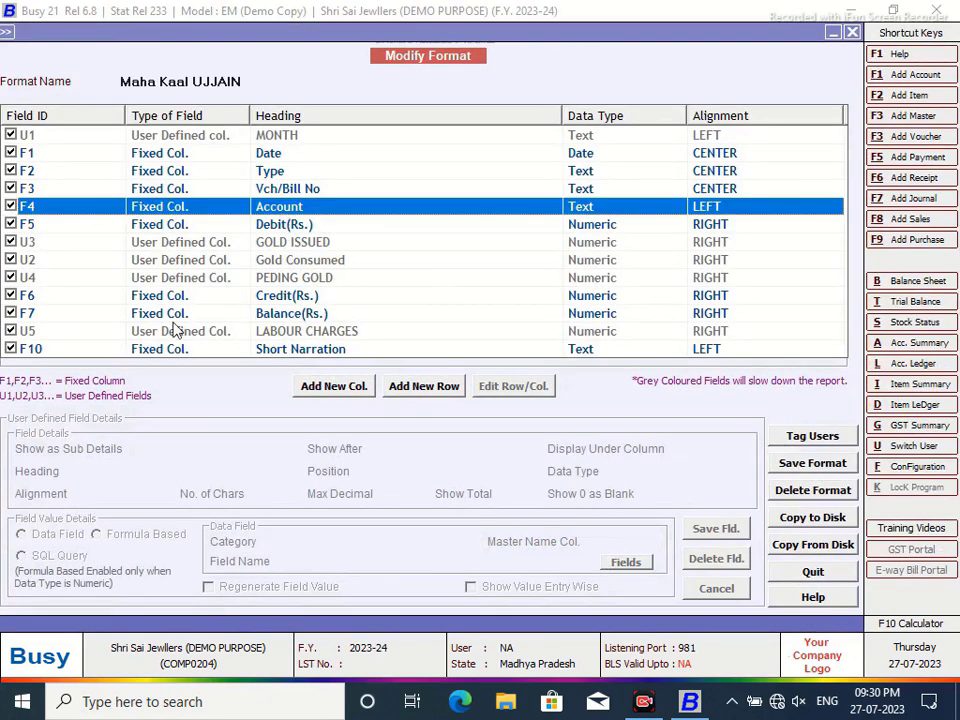
{"action": "left_click", "coordinate": [330, 387]}
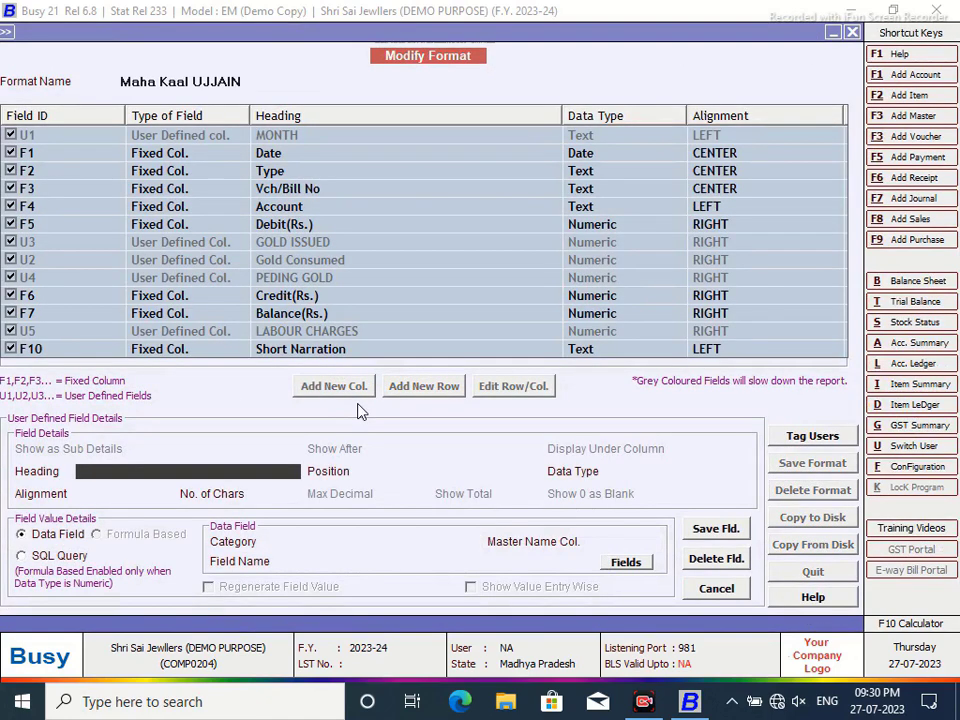
{"action": "type", "text": "GOODS RETURN"}
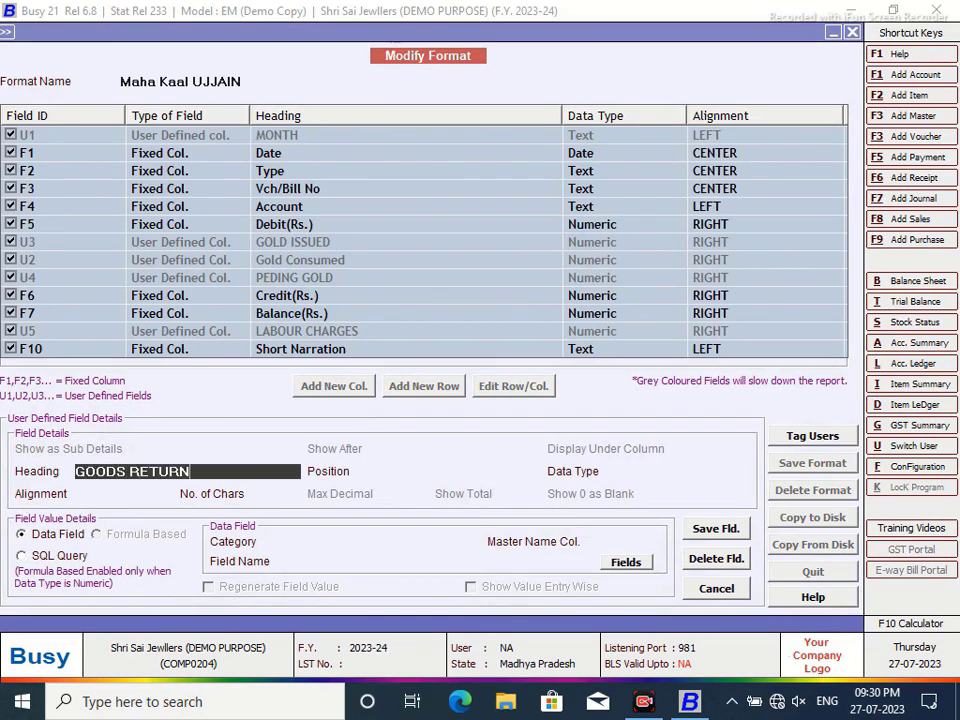
{"action": "key", "text": "BackSpace"}
{"action": "key", "text": "BackSpace"}
{"action": "key", "text": "BackSpace"}
{"action": "key", "text": "Escape"}
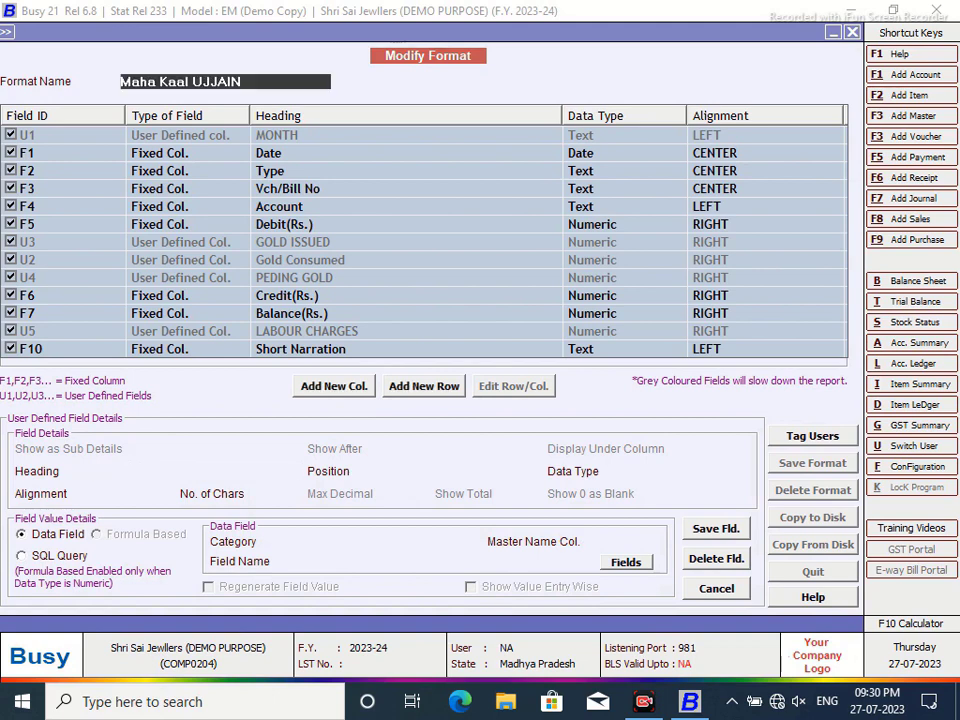
{"action": "left_click", "coordinate": [138, 474]}
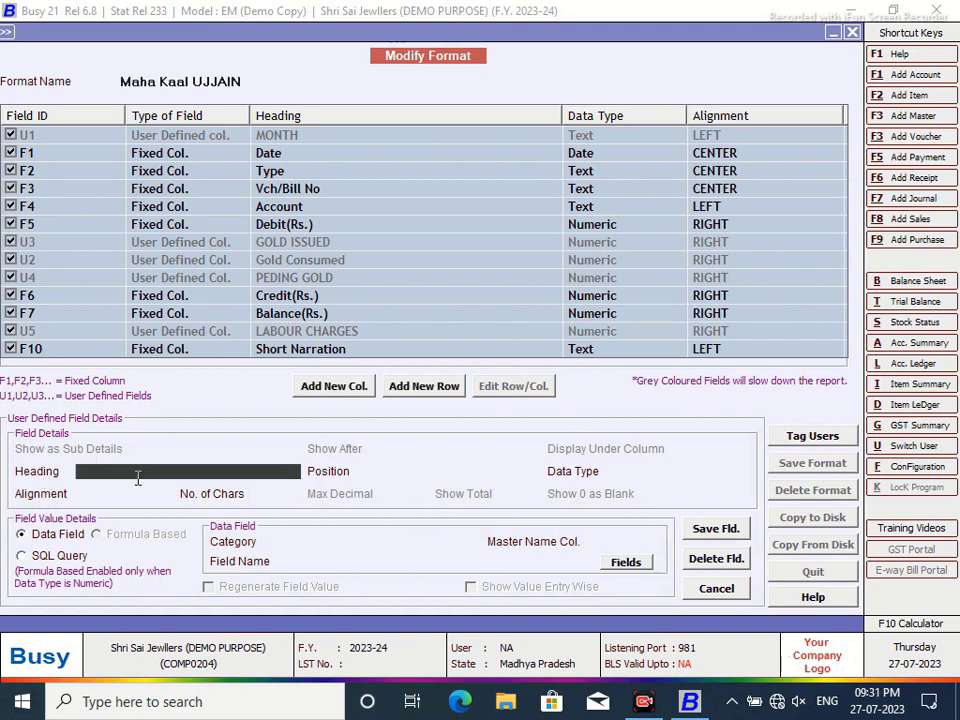
{"action": "type", "text": "FINSISHED GOODS"}
{"action": "key", "text": "Return"}
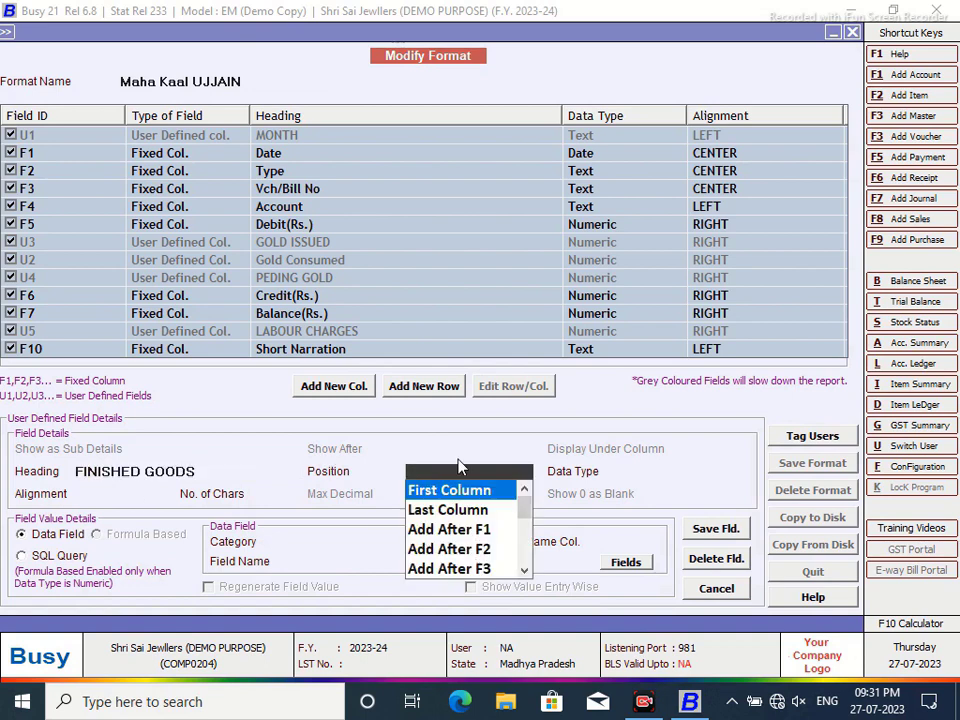
- Place it after Account, left-aligned, filled by SQL query FIVE with parameter VC
{"action": "scroll", "coordinate": [495, 535], "scroll_direction": "down", "scroll_amount": 1}
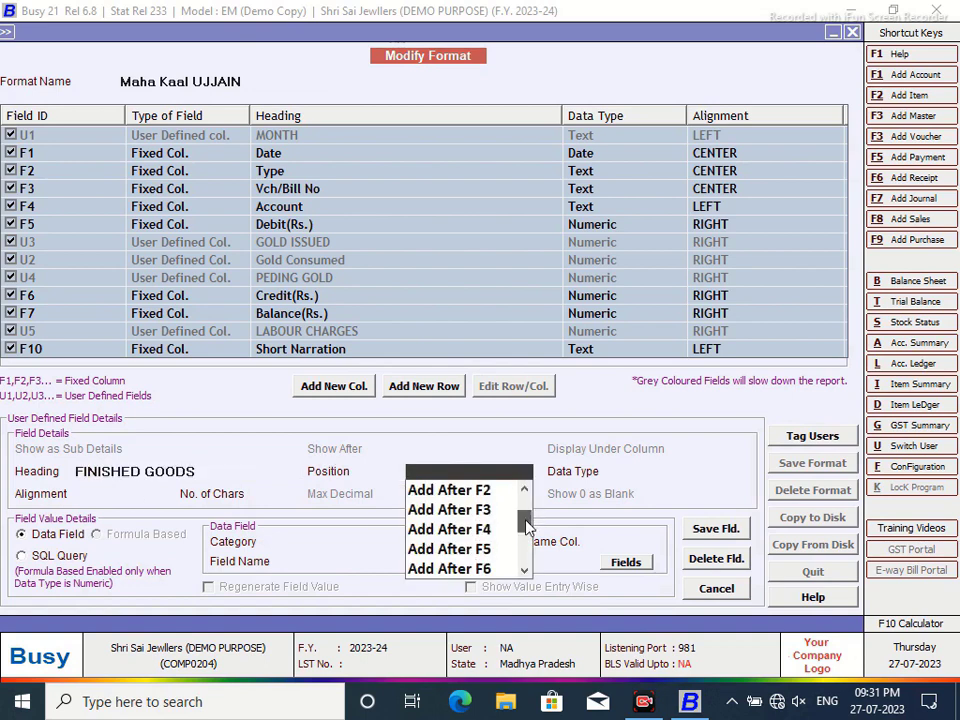
{"action": "left_click", "coordinate": [490, 529]}
{"action": "left_click", "coordinate": [630, 490]}
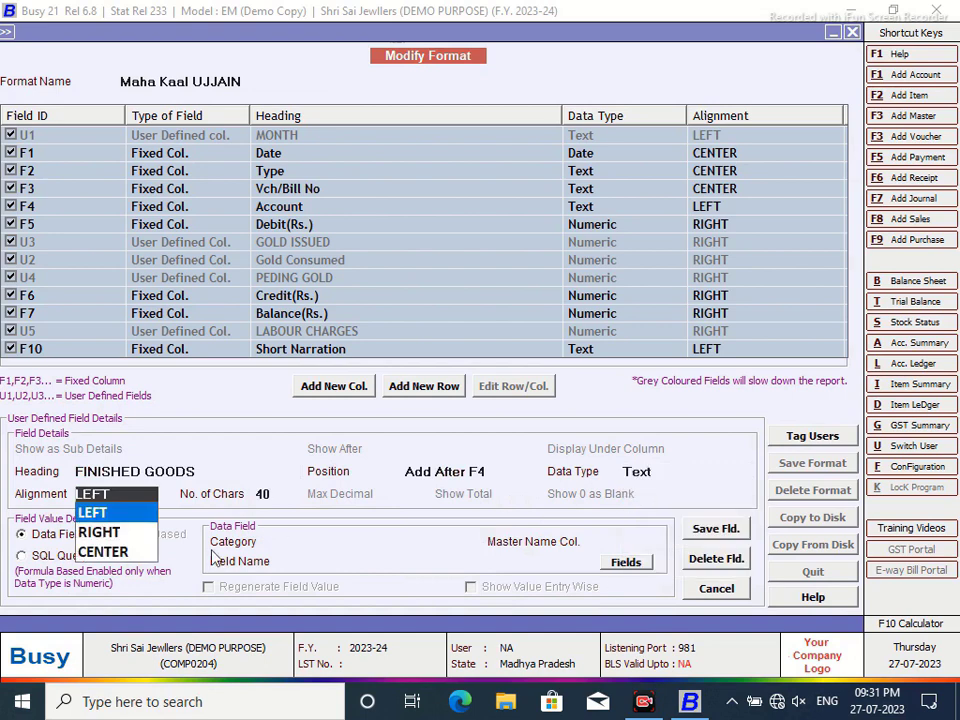
{"action": "key", "text": "Return"}
{"action": "left_click", "coordinate": [35, 560]}
{"action": "type", "text": "F"}
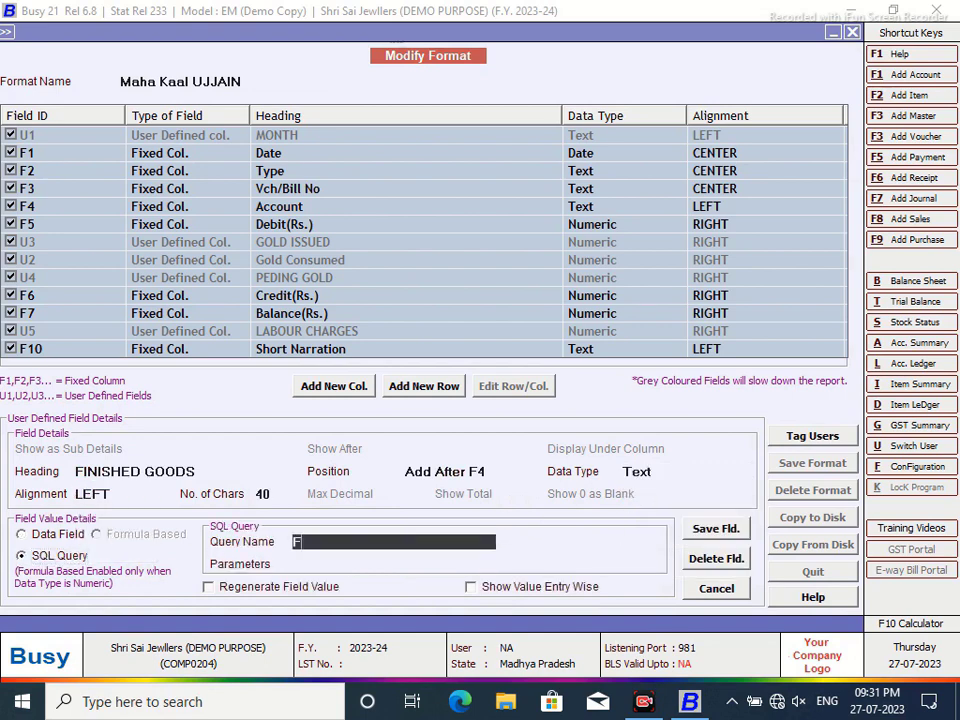
{"action": "type", "text": "IVE"}
{"action": "key", "text": "Return"}
{"action": "type", "text": "VC"}
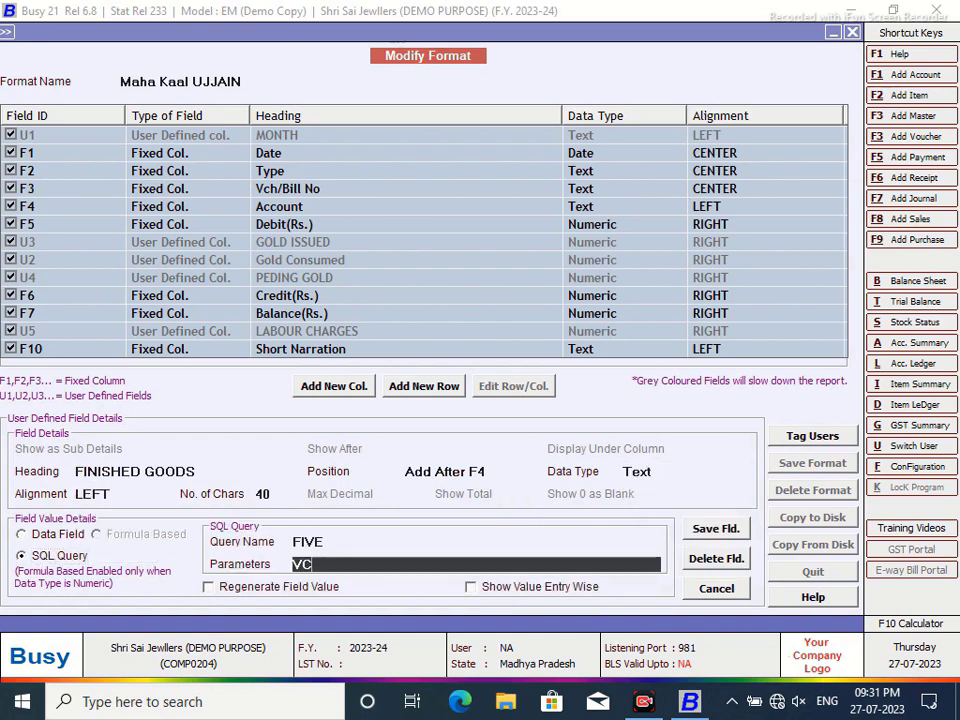
- Save the FINISHED GOODS column and the modified ledger format
{"action": "left_click", "coordinate": [712, 533]}
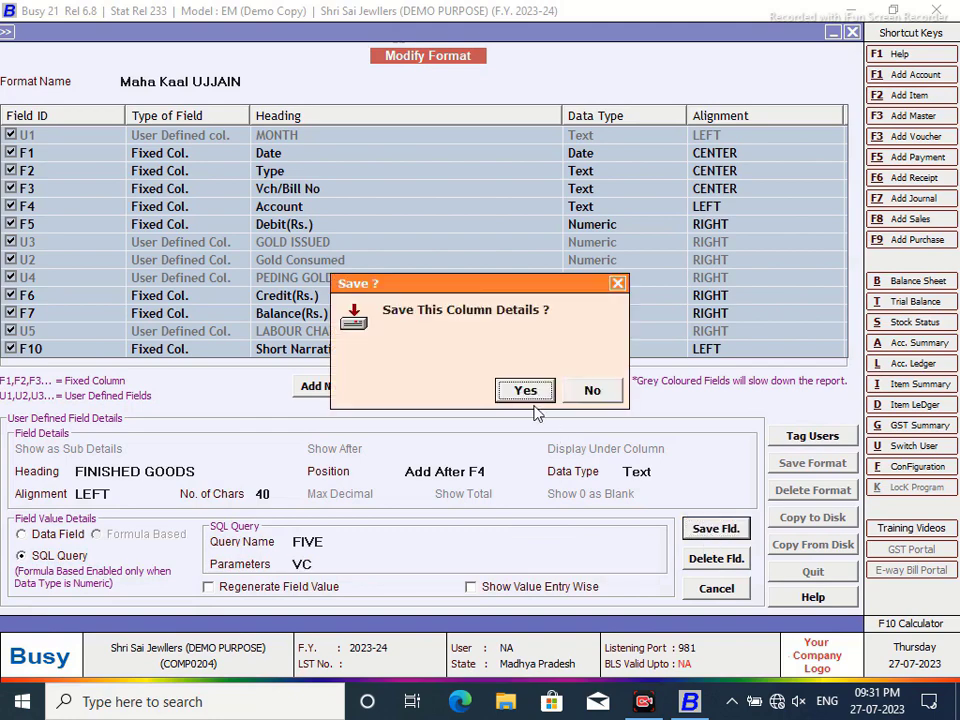
{"action": "left_click", "coordinate": [526, 389]}
{"action": "left_click", "coordinate": [812, 466]}
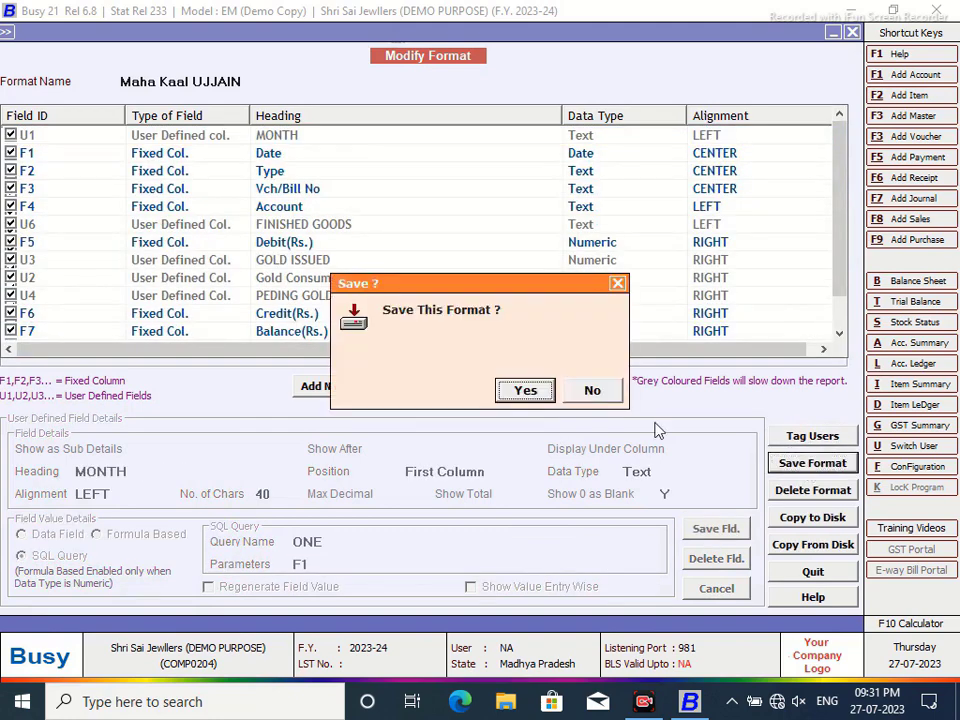
{"action": "left_click", "coordinate": [525, 390]}
{"action": "left_click", "coordinate": [590, 387]}
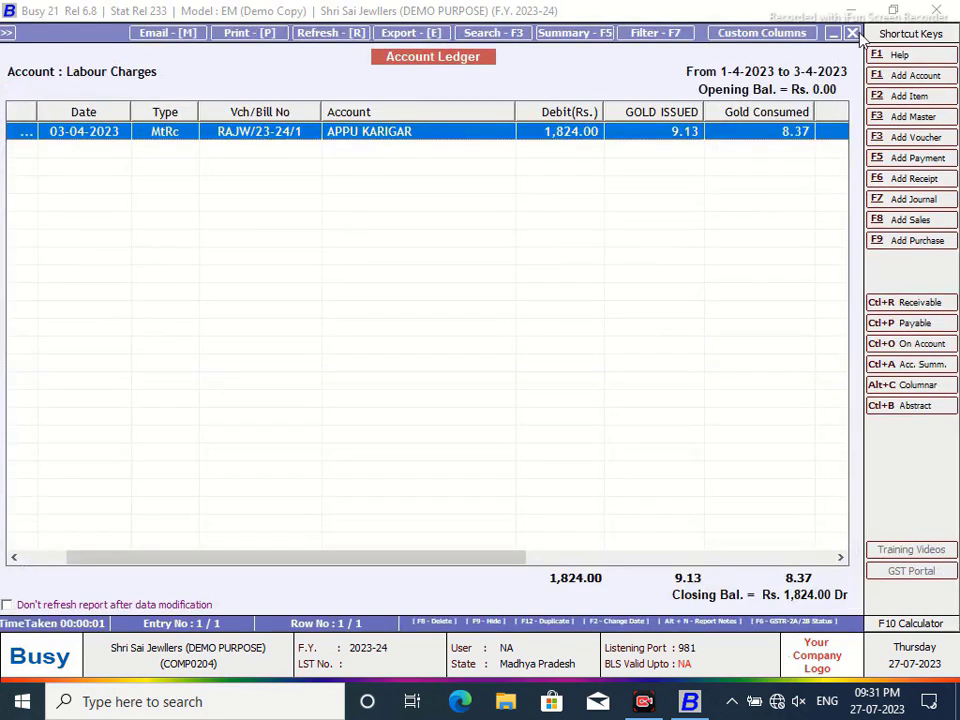
- Reload the ledger, narrow the FINISHED GOODS column showing Baju Bandhi, then close the report
{"action": "left_click", "coordinate": [852, 33]}
{"action": "left_click", "coordinate": [296, 482]}
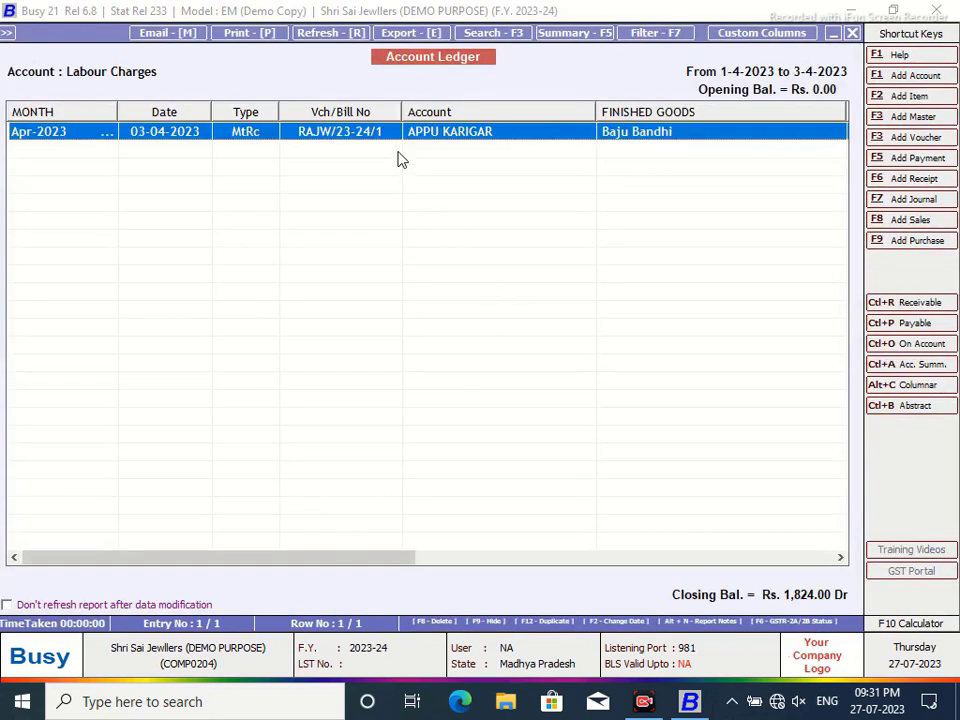
{"action": "left_click_drag", "start_coordinate": [368, 564], "coordinate": [510, 564]}
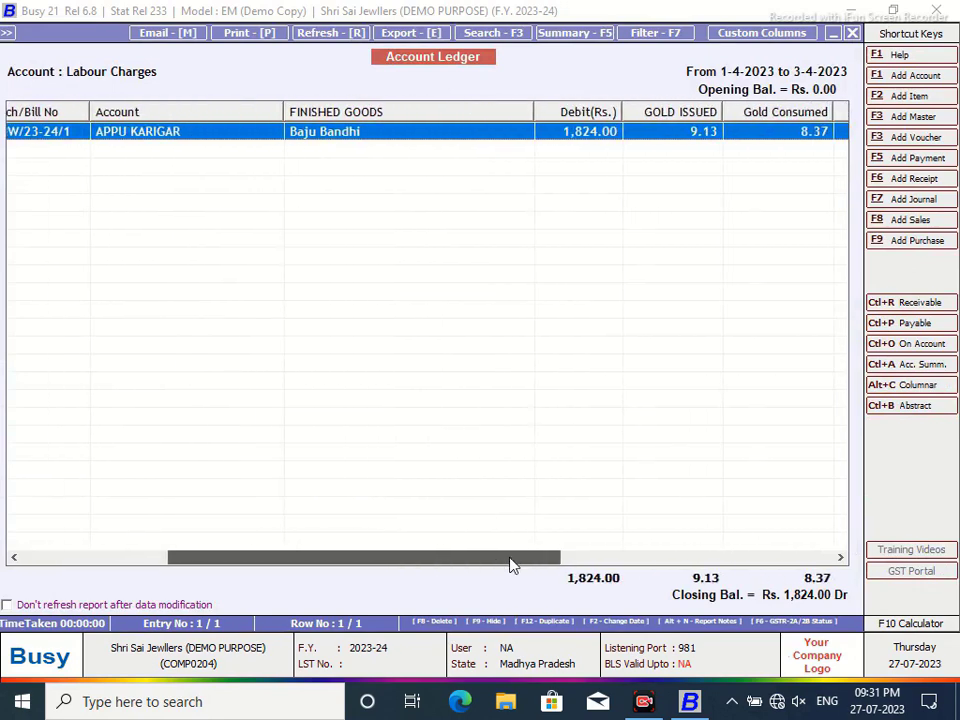
{"action": "left_click_drag", "start_coordinate": [535, 108], "coordinate": [435, 112]}
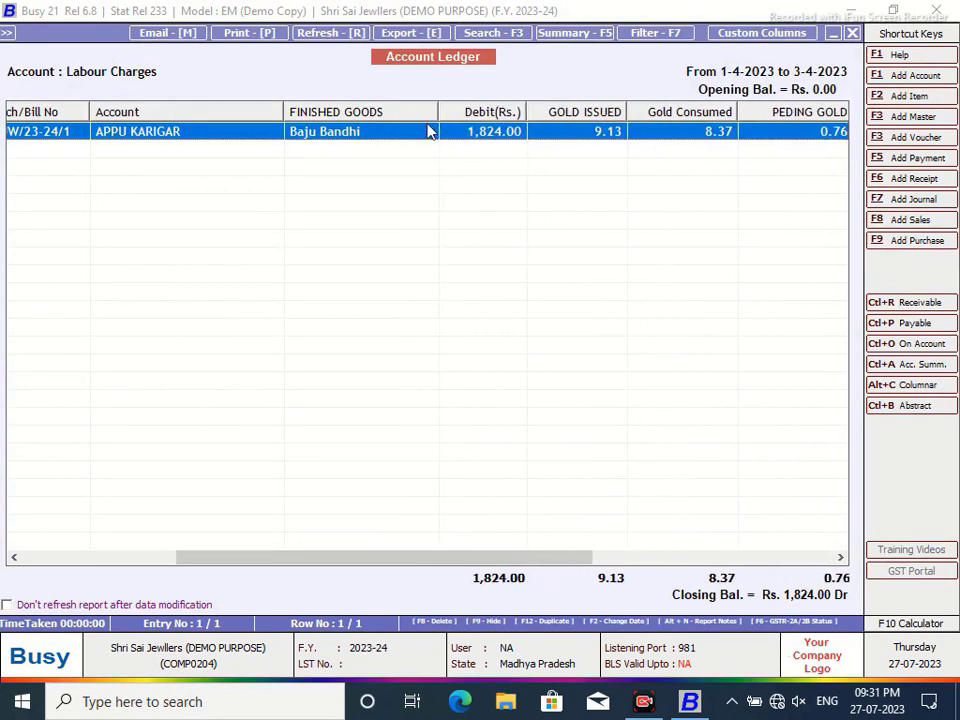
{"action": "left_click", "coordinate": [848, 40]}
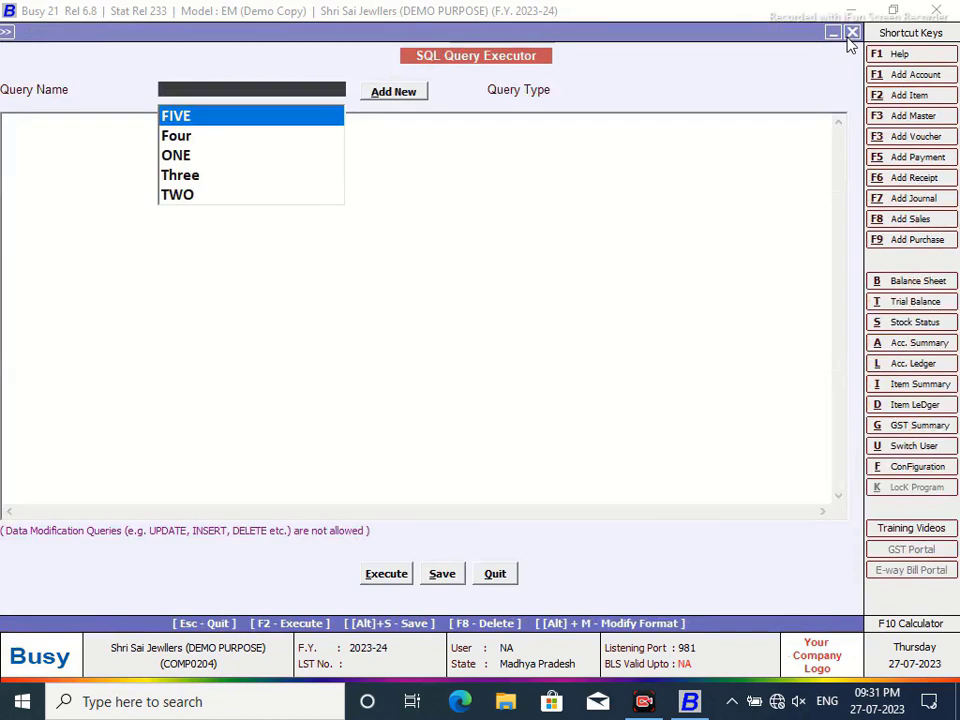
- Copy query FIVE's SQL into a new saved query named SIX
{"action": "left_click", "coordinate": [212, 120]}
{"action": "left_click_drag", "start_coordinate": [307, 195], "coordinate": [6, 104]}
{"action": "right_click", "coordinate": [17, 112]}
{"action": "left_click", "coordinate": [79, 211]}
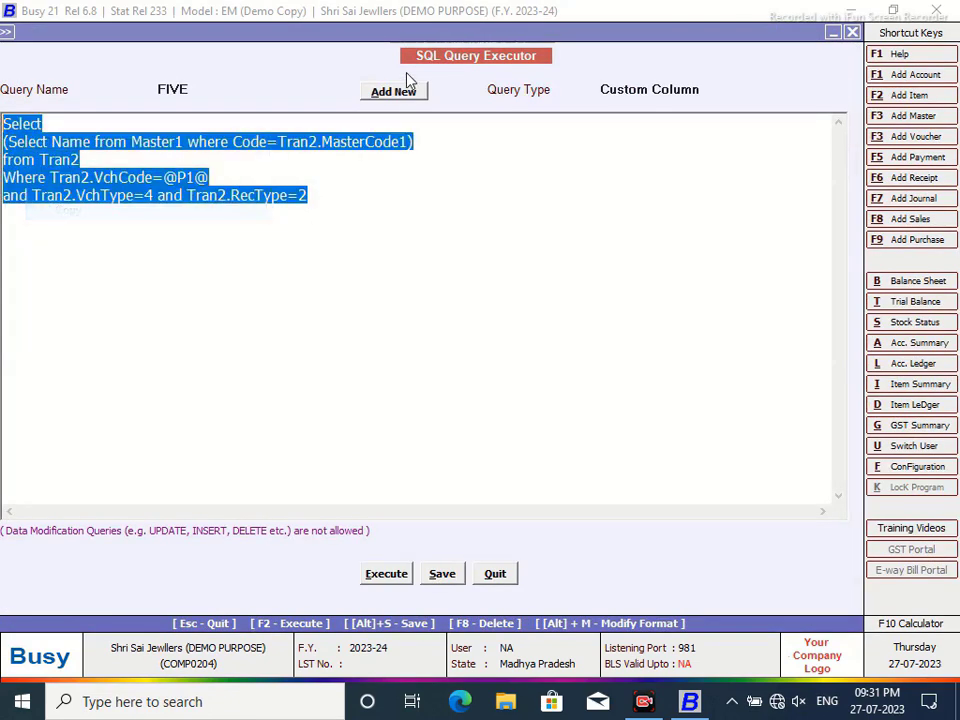
{"action": "left_click", "coordinate": [398, 91]}
{"action": "type", "text": "s"}
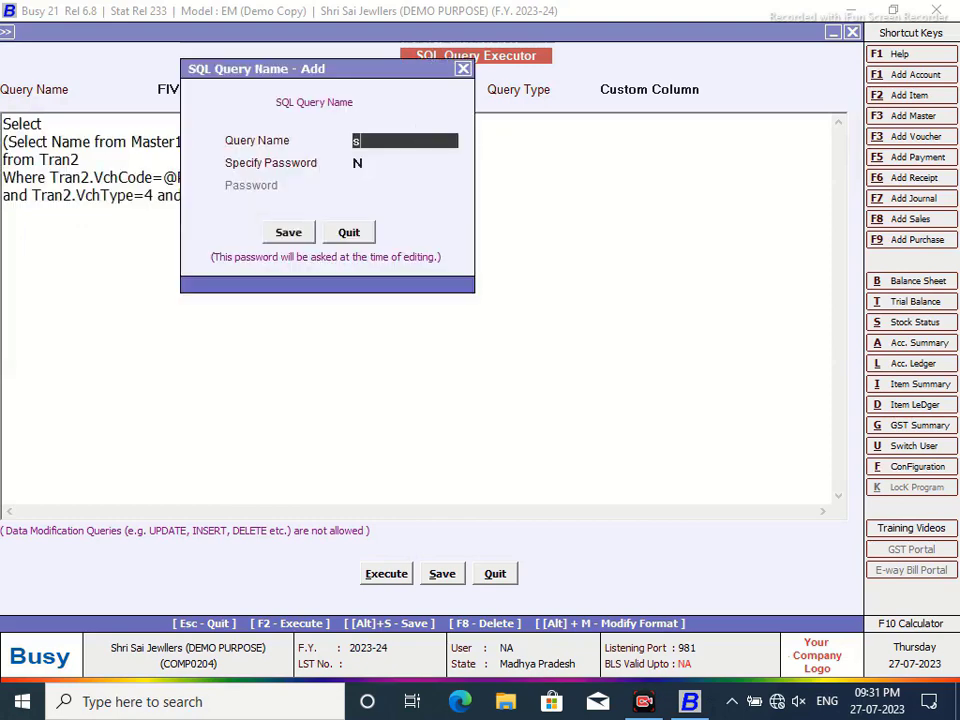
{"action": "key", "text": "BackSpace"}
{"action": "type", "text": "SIX"}
{"action": "left_click", "coordinate": [291, 234]}
{"action": "right_click", "coordinate": [112, 147]}
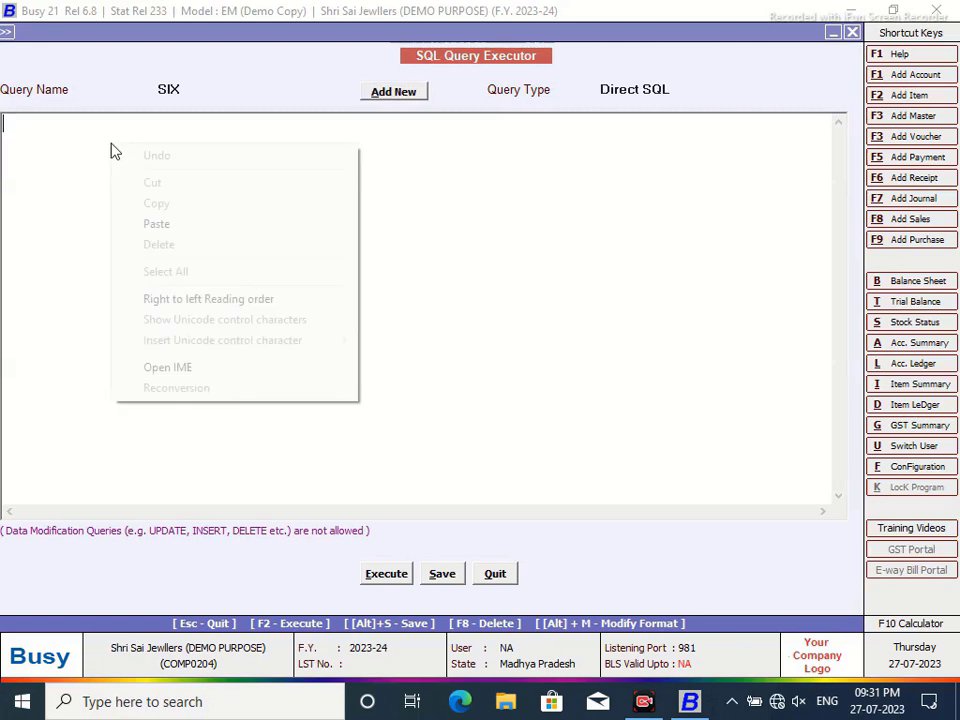
{"action": "left_click", "coordinate": [145, 223]}
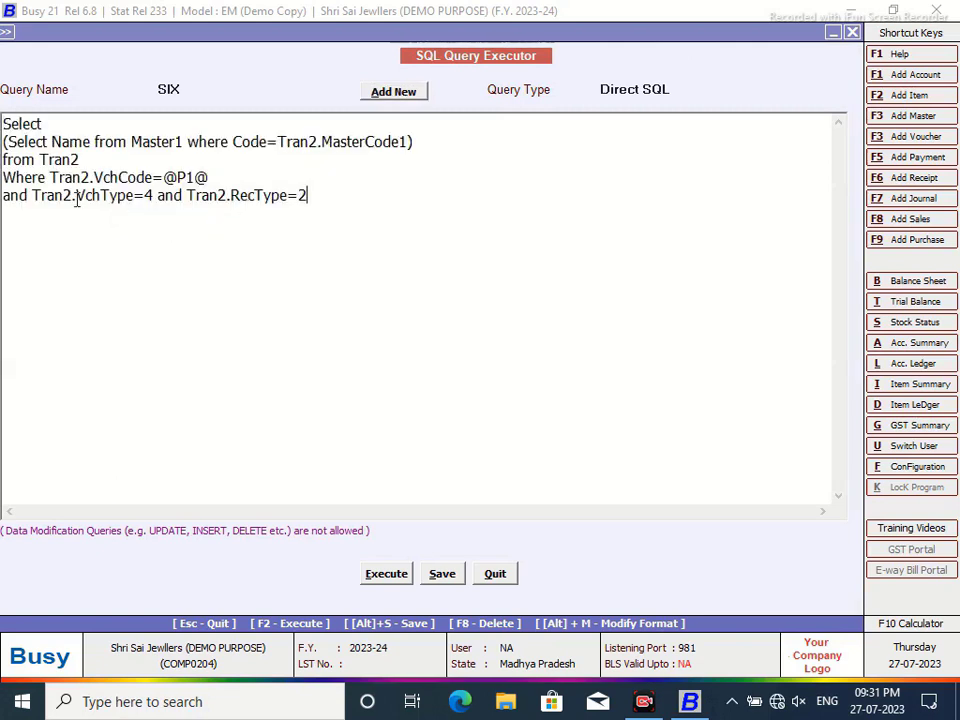
{"action": "left_click_drag", "start_coordinate": [29, 195], "coordinate": [154, 178]}
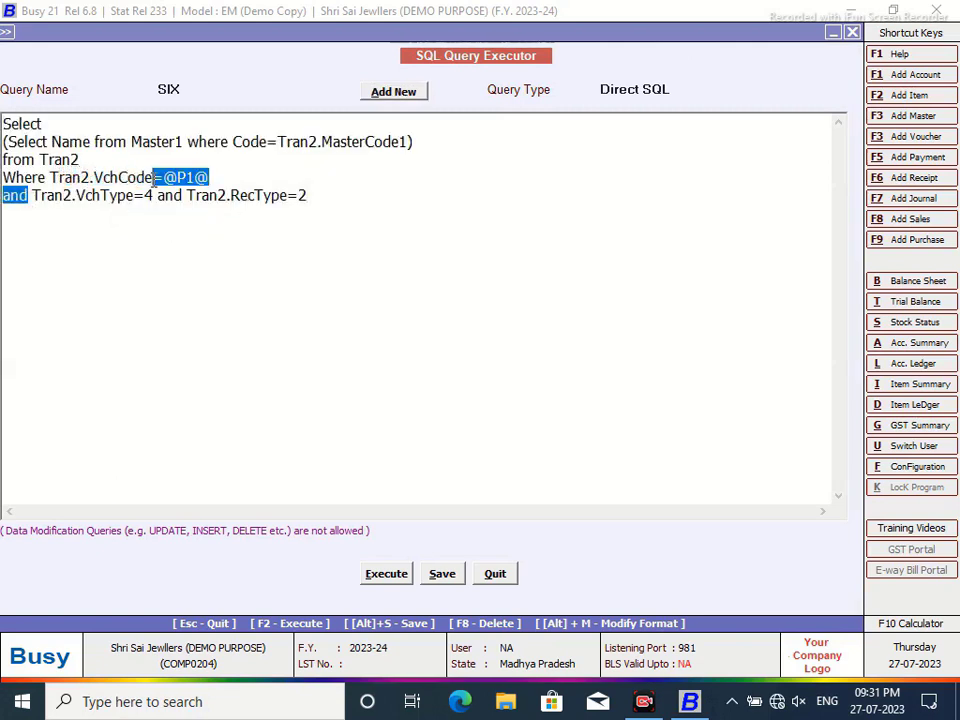
{"action": "right_click", "coordinate": [168, 182]}
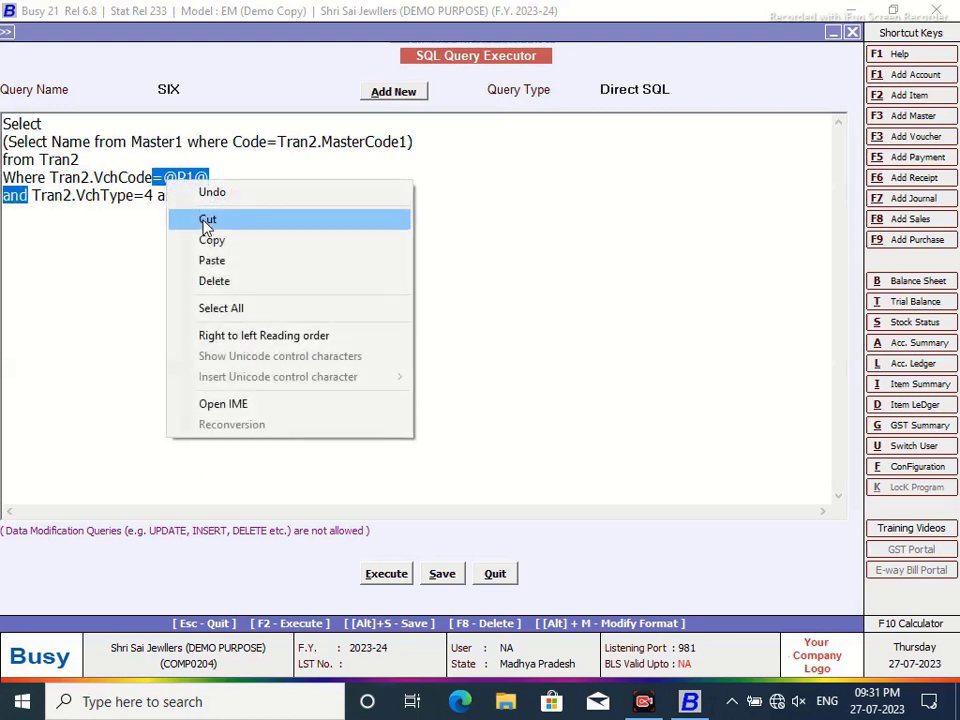
{"action": "left_click", "coordinate": [205, 220]}
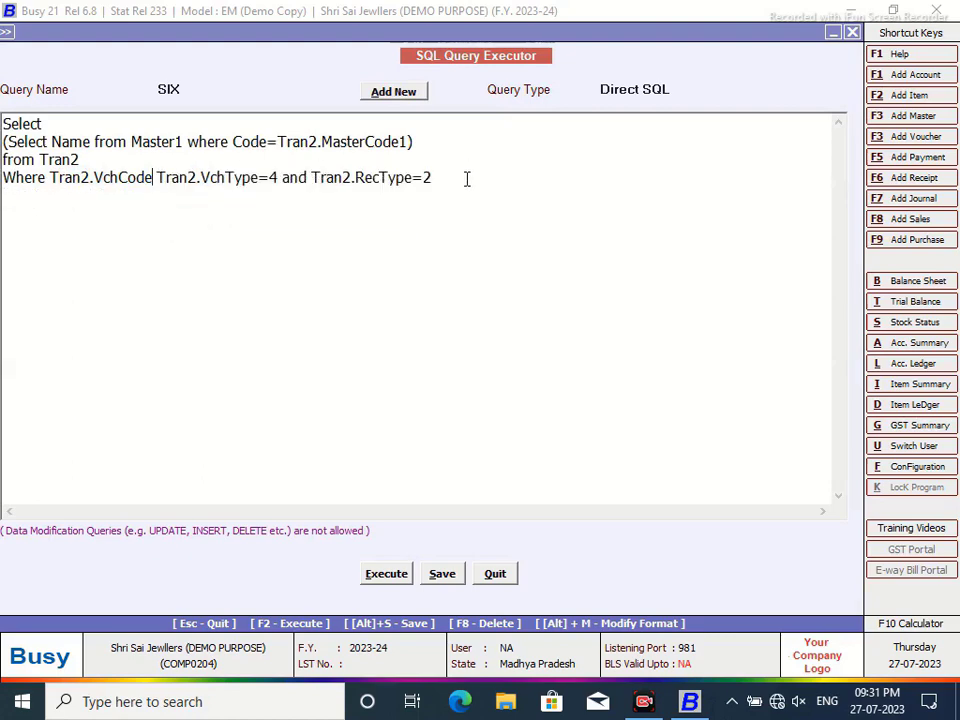
{"action": "left_click_drag", "start_coordinate": [414, 141], "coordinate": [5, 146]}
{"action": "key", "text": "BackSpace"}
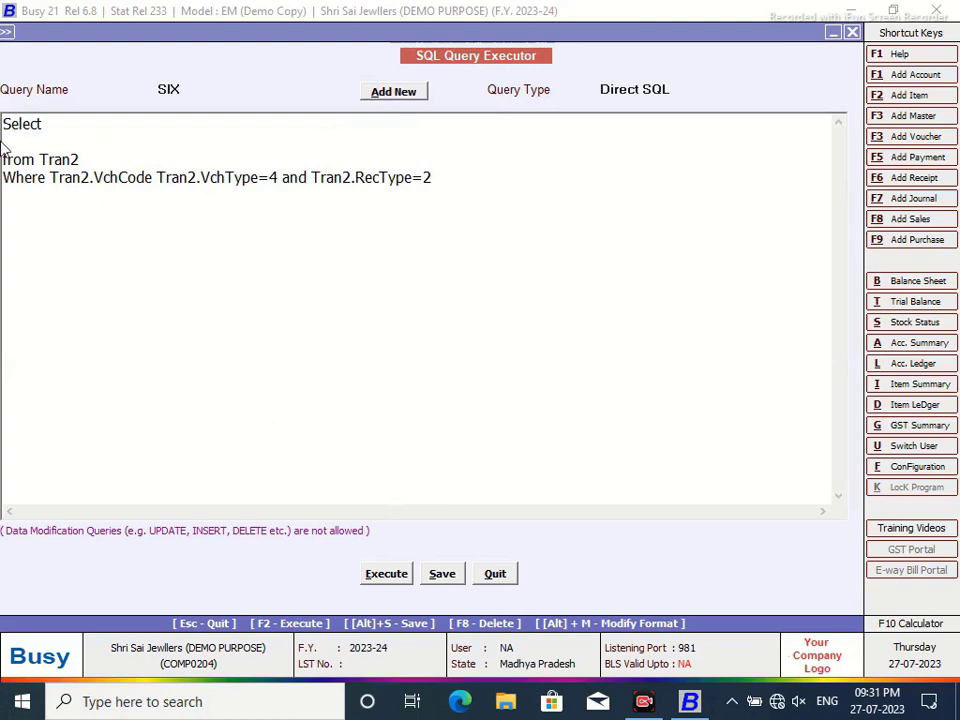
{"action": "type", "text": "*"}
{"action": "left_click", "coordinate": [386, 573]}
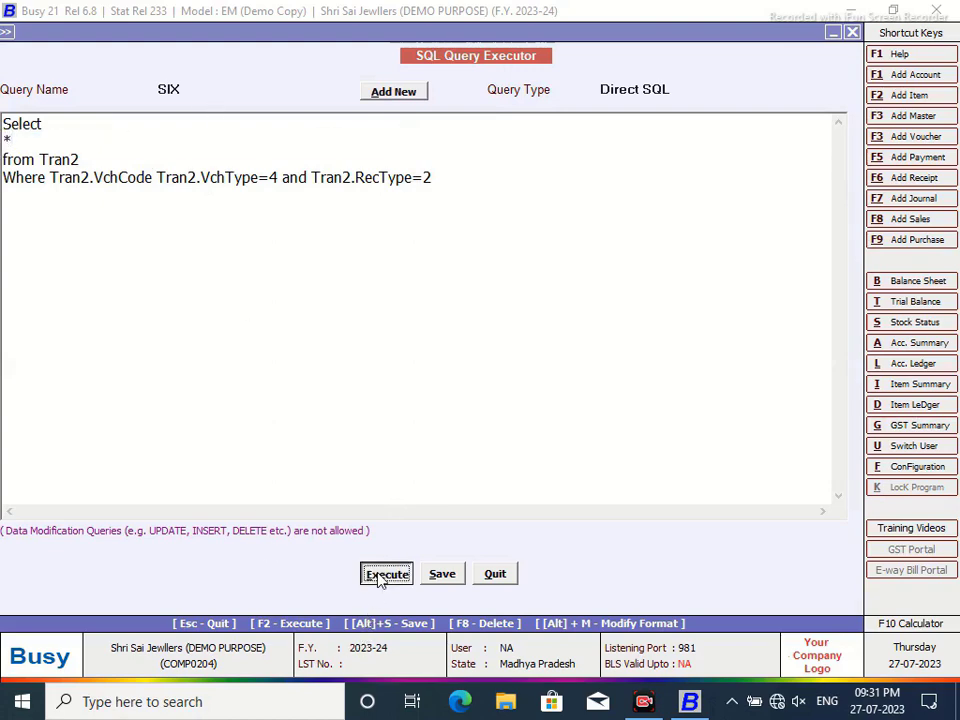
- Delete Tran2.VchCode from SIX's Where line and rerun it, returning receipt RAJW/23-24/1
{"action": "left_click", "coordinate": [591, 388]}
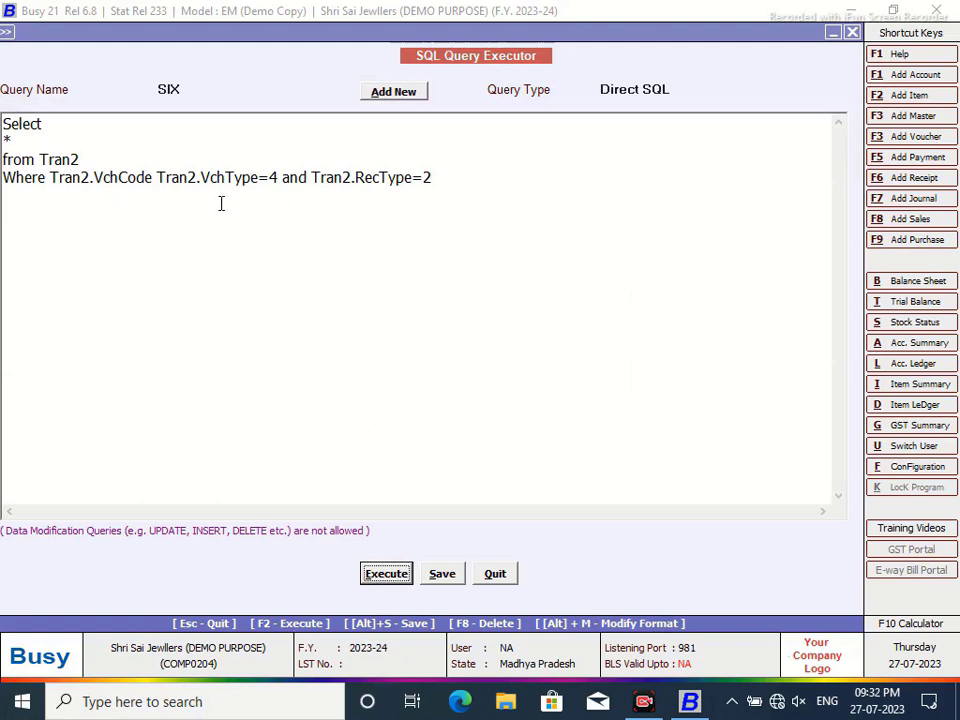
{"action": "left_click", "coordinate": [382, 577]}
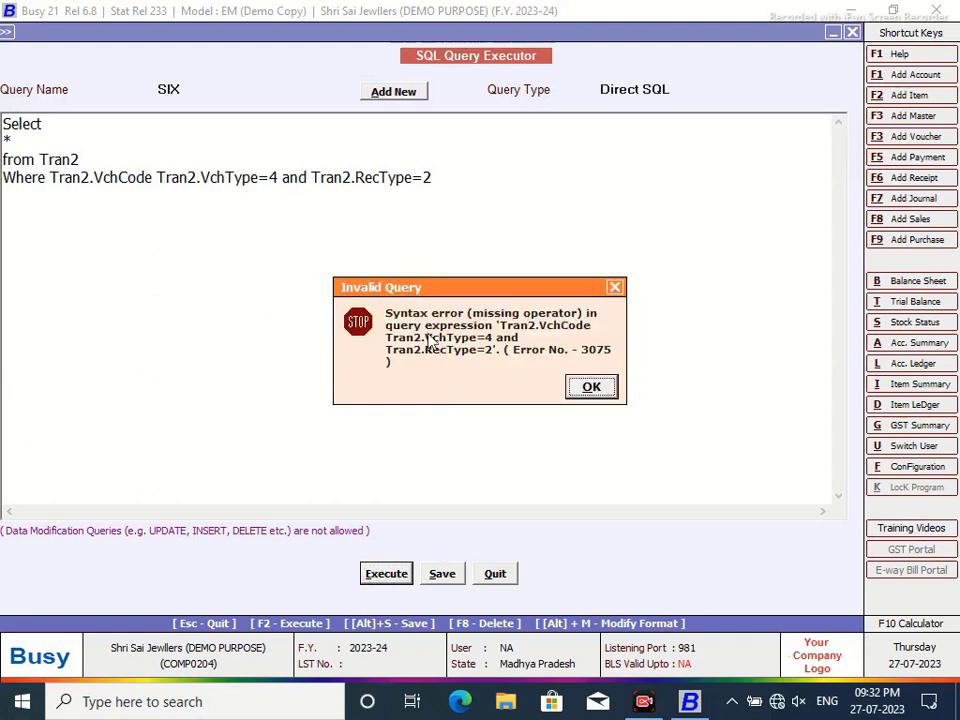
{"action": "left_click", "coordinate": [591, 388]}
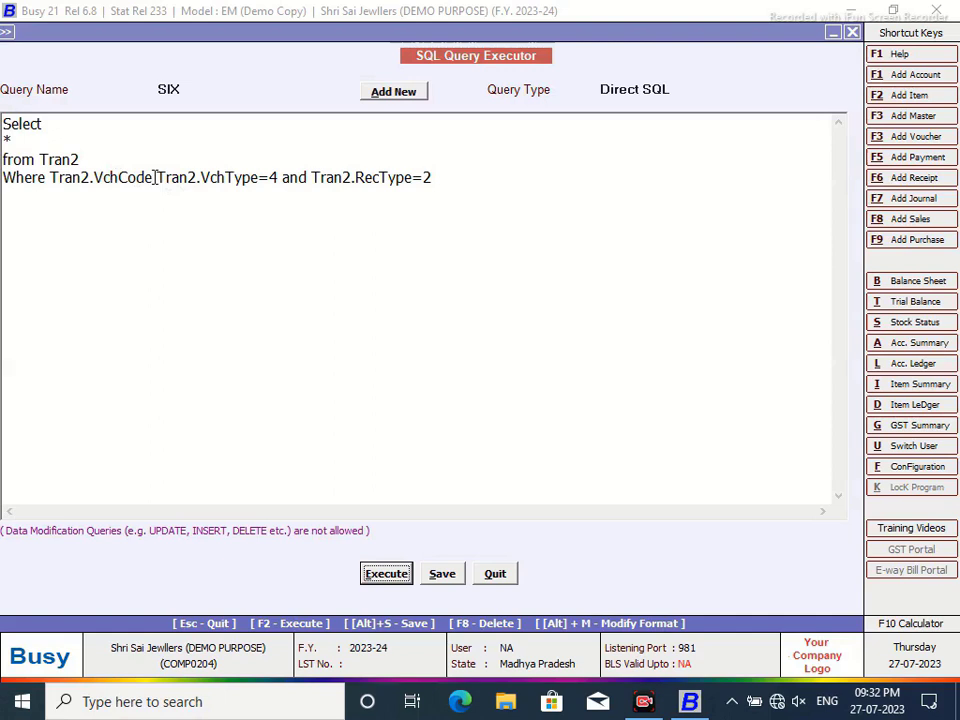
{"action": "left_click_drag", "start_coordinate": [157, 178], "coordinate": [51, 178]}
{"action": "key", "text": "Delete"}
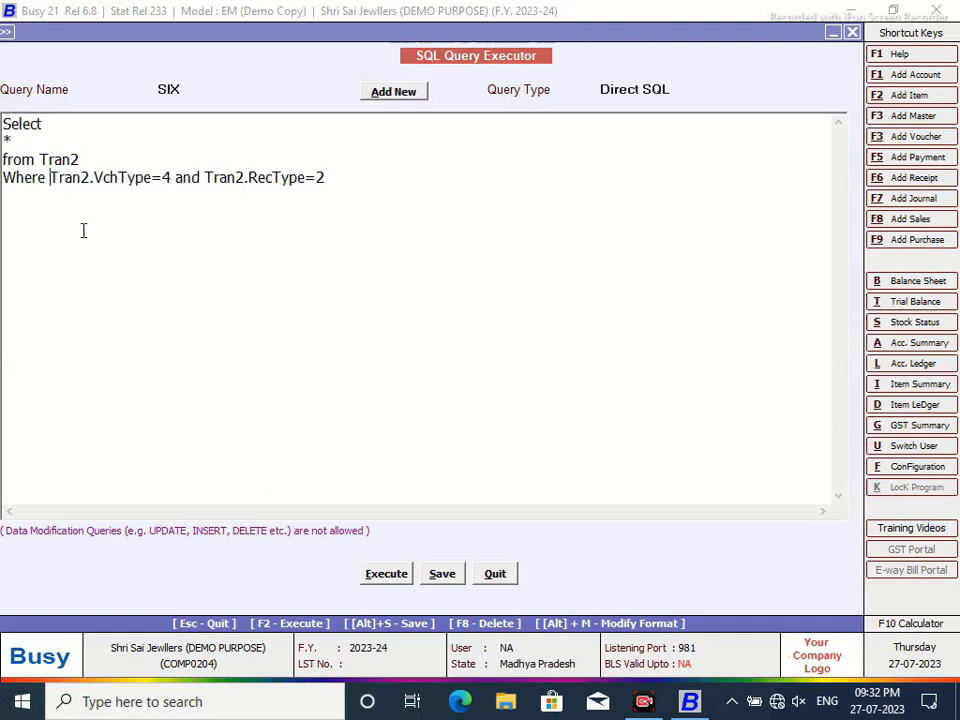
{"action": "left_click", "coordinate": [380, 576]}
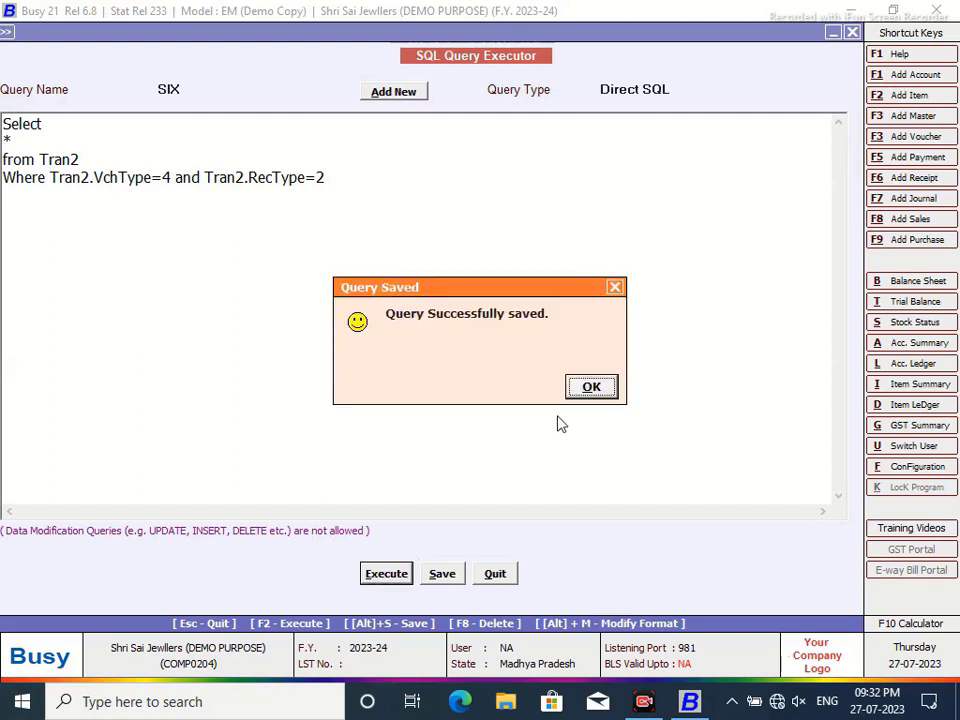
{"action": "left_click", "coordinate": [589, 391]}
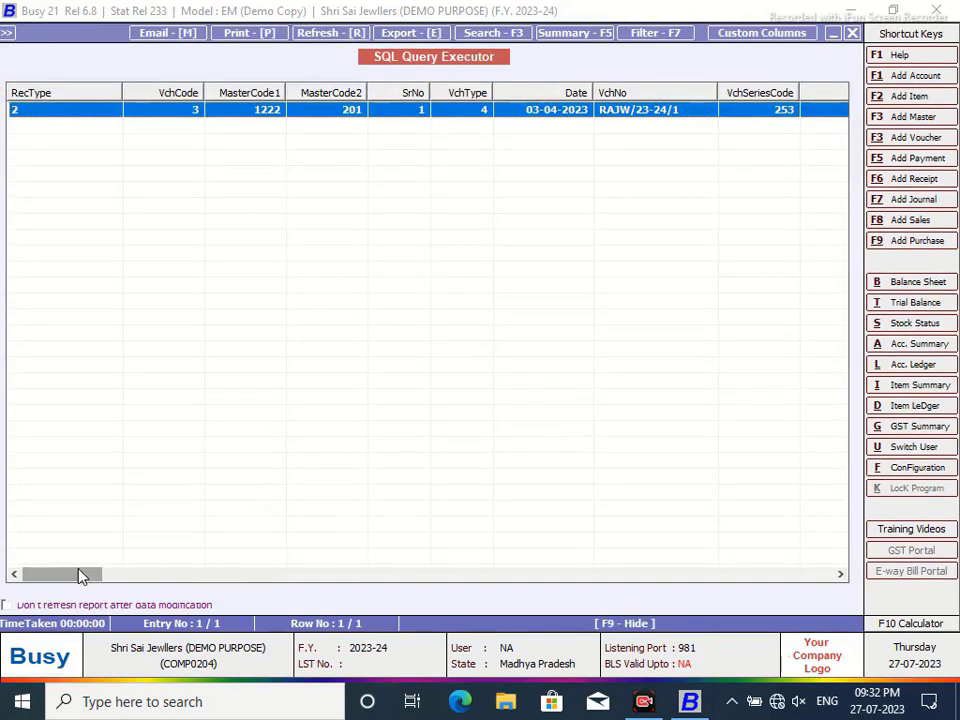
- Scroll the results to view the Value1–Balance2 columns, then close the results window
{"action": "left_click_drag", "start_coordinate": [79, 574], "coordinate": [113, 577]}
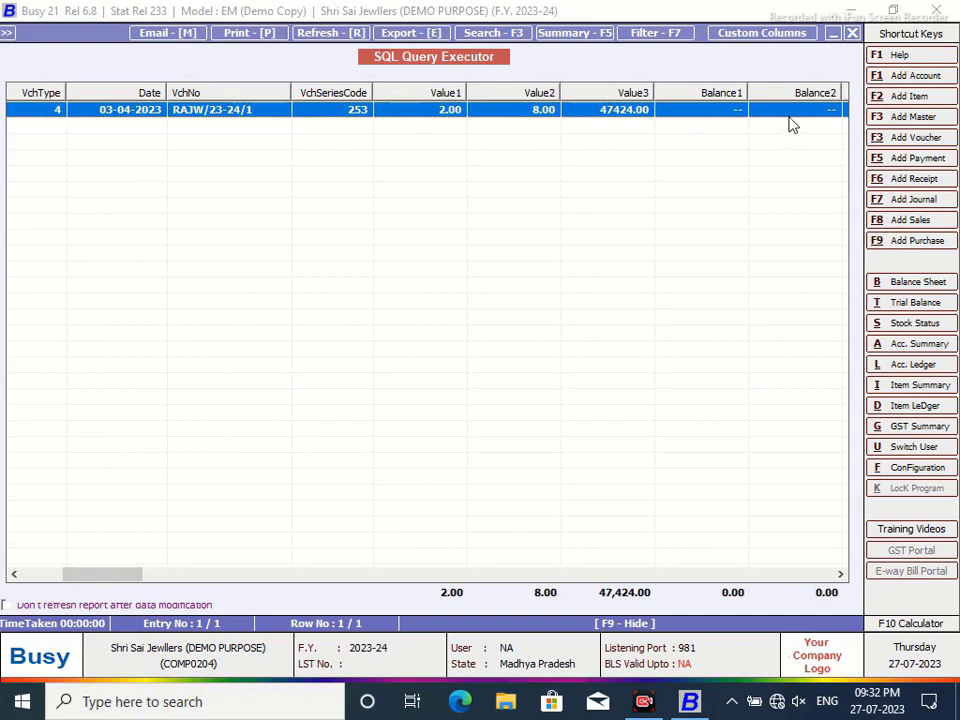
{"action": "left_click", "coordinate": [852, 34]}
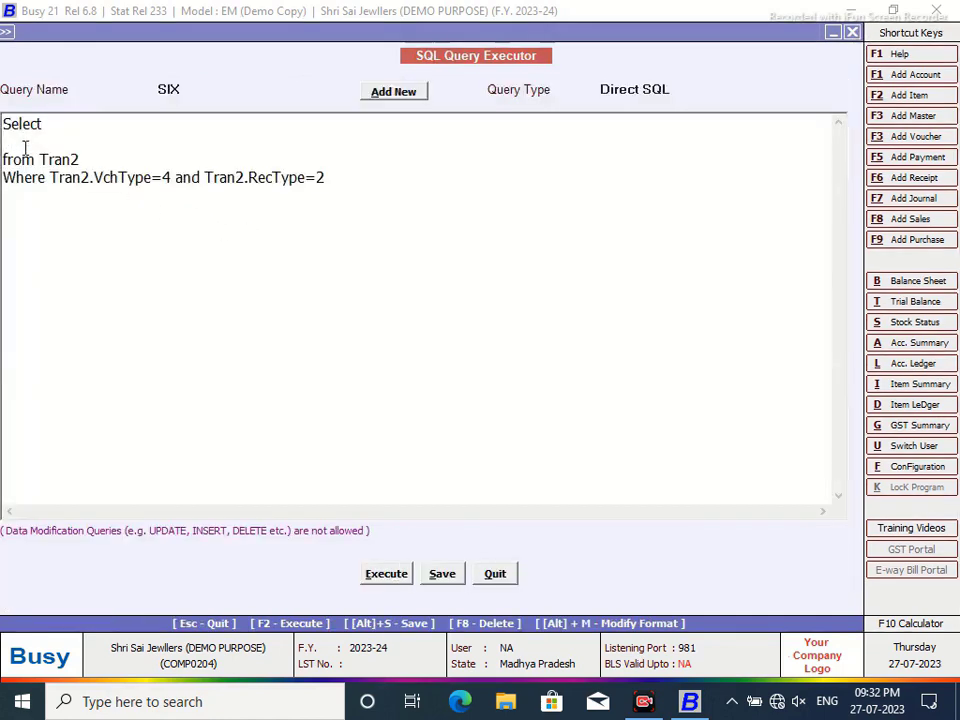
- Make query SIX select Tran2.Value2 and run it to check the value
{"action": "left_click", "coordinate": [25, 145]}
{"action": "type", "text": "tRA"}
{"action": "key", "text": "BackSpace"}
{"action": "key", "text": "BackSpace"}
{"action": "type", "text": "Tran2.Valu"}
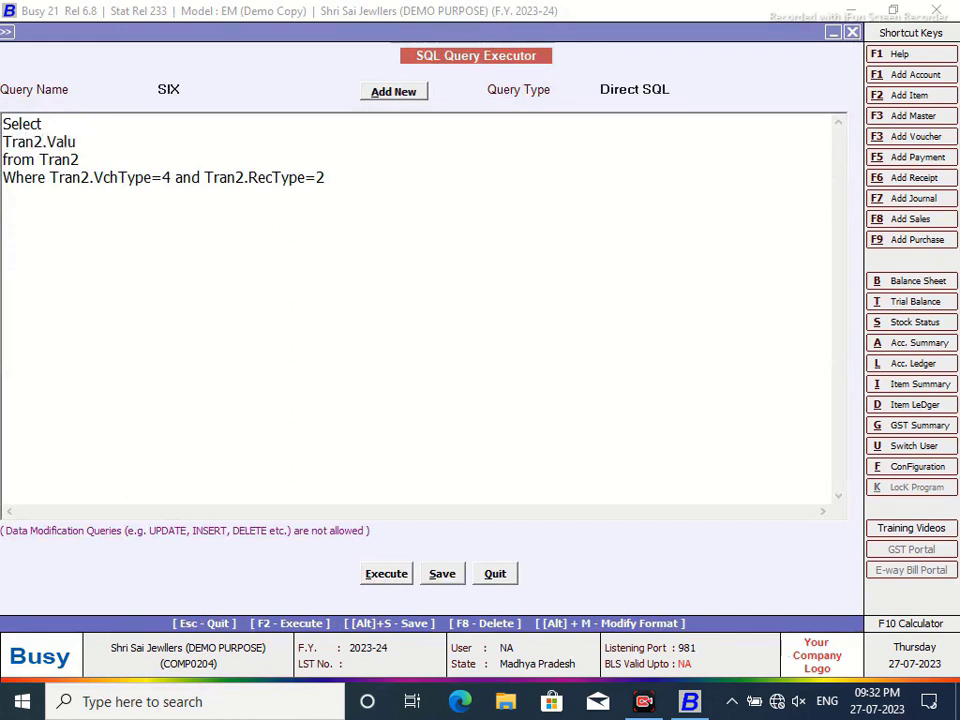
{"action": "key", "text": "BackSpace"}
{"action": "key", "text": "BackSpace"}
{"action": "type", "text": "lu"}
{"action": "left_click", "coordinate": [382, 577]}
{"action": "left_click", "coordinate": [590, 390]}
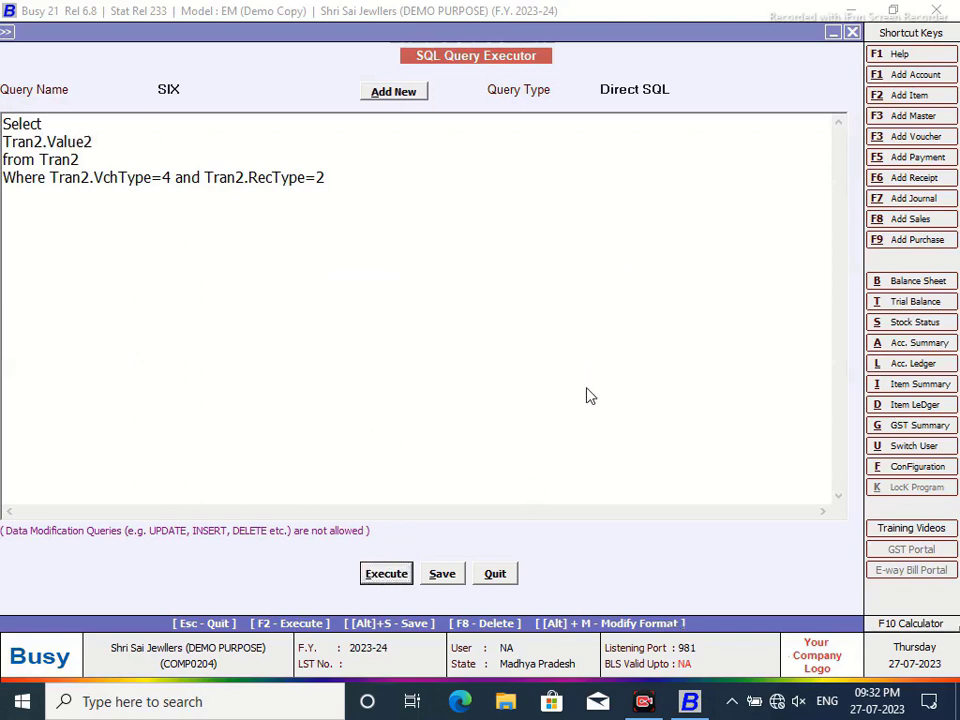
{"action": "left_click", "coordinate": [853, 34]}
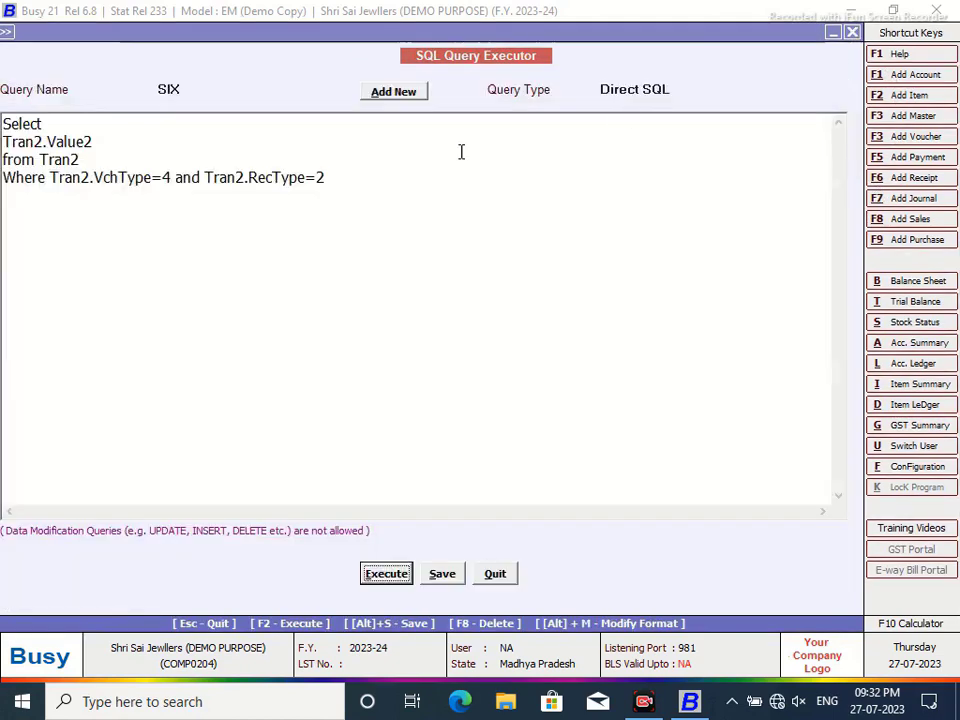
{"action": "left_click", "coordinate": [47, 178]}
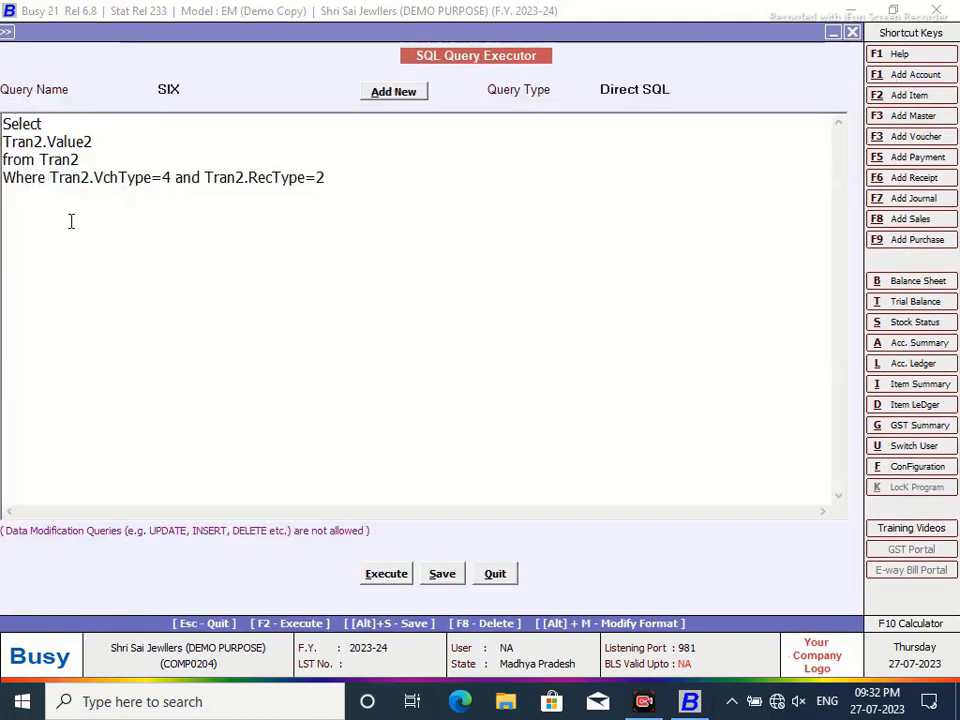
{"action": "key", "text": "Return"}
{"action": "type", "text": "and"}
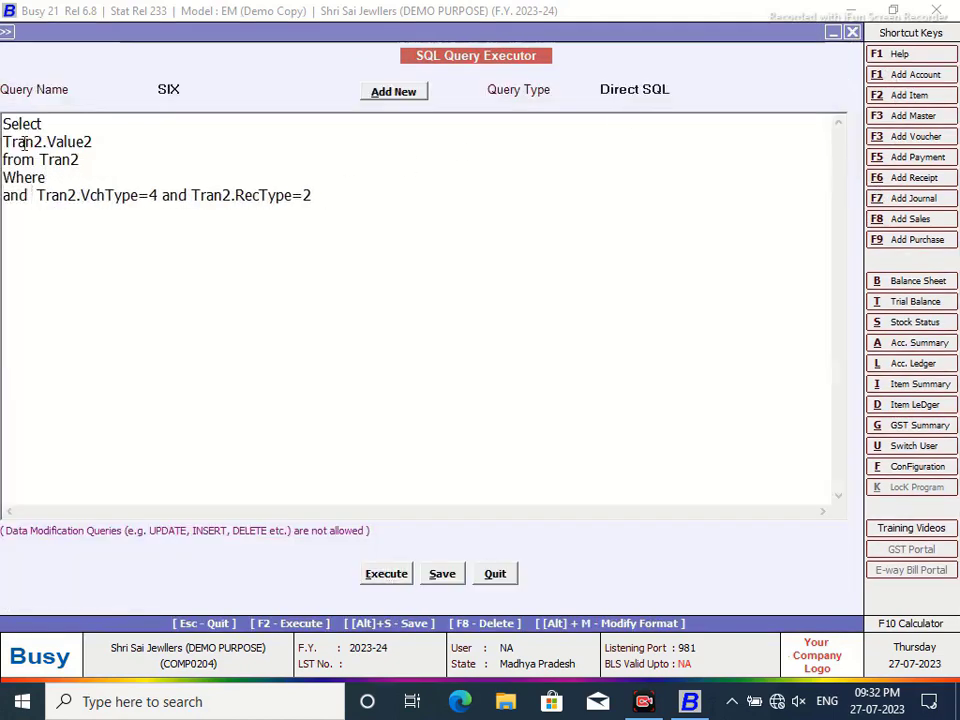
{"action": "left_click", "coordinate": [80, 177]}
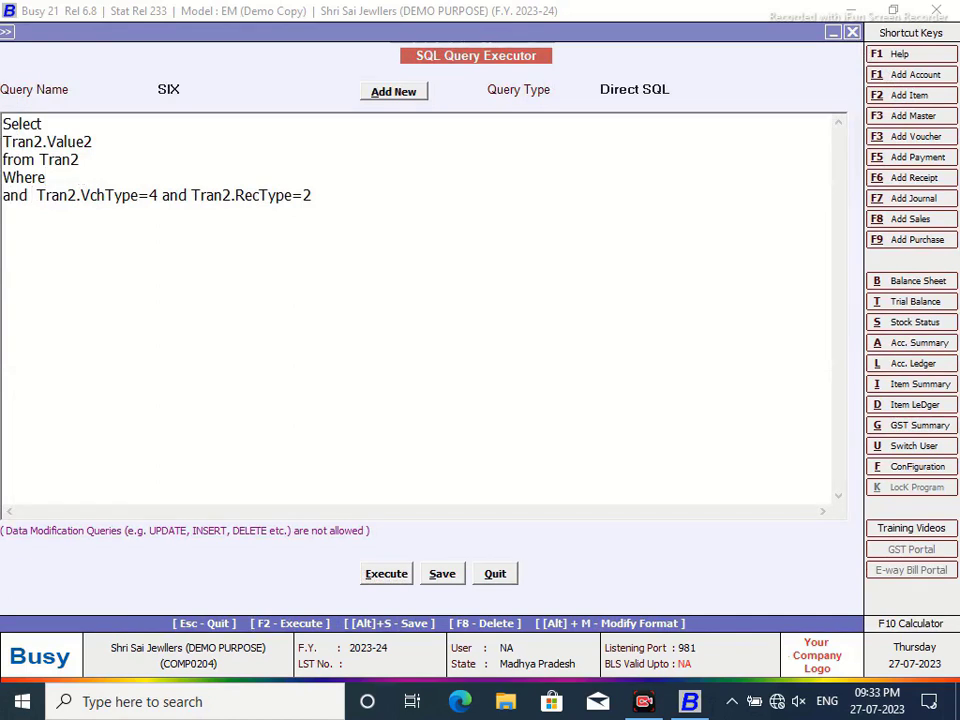
{"action": "type", "text": "=@P1@"}
{"action": "key", "text": "Return"}
{"action": "type", "text": "and"}
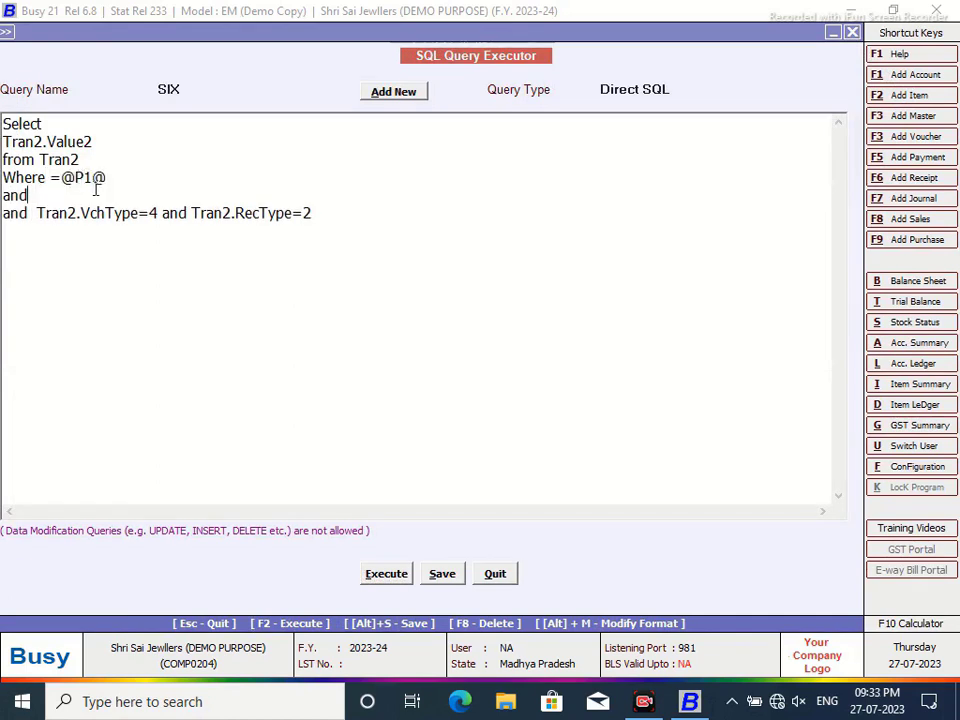
{"action": "key", "text": "ctrl+z"}
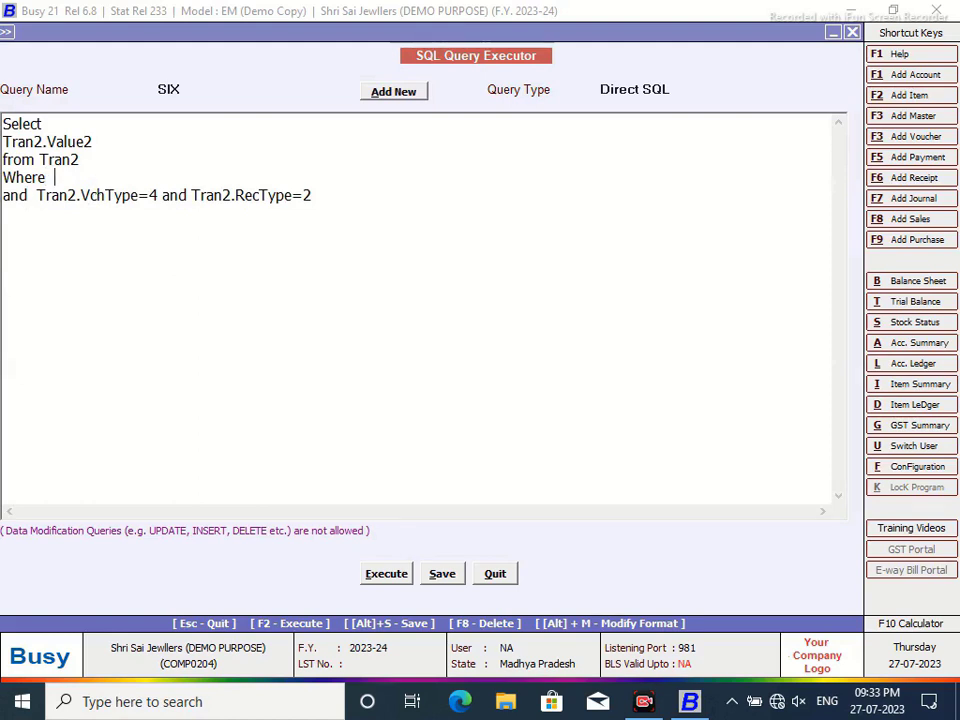
{"action": "type", "text": "Tra"}
{"action": "type", "text": "n2.VchCode"}
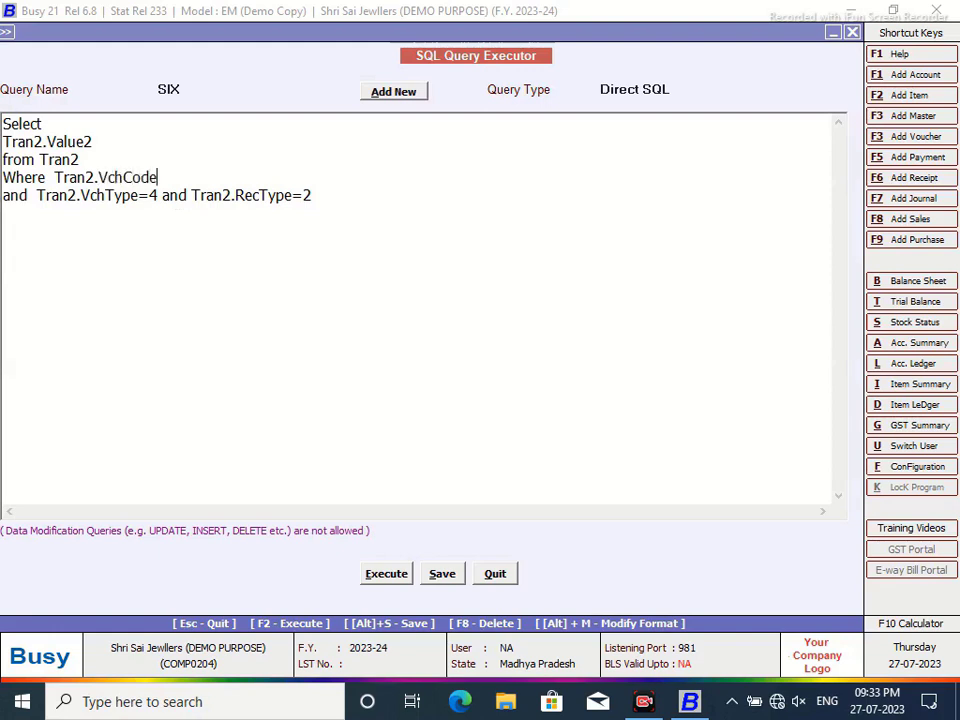
{"action": "type", "text": "=@P1@"}
- Set query SIX's type to Custom Column and save it
{"action": "left_click", "coordinate": [660, 90]}
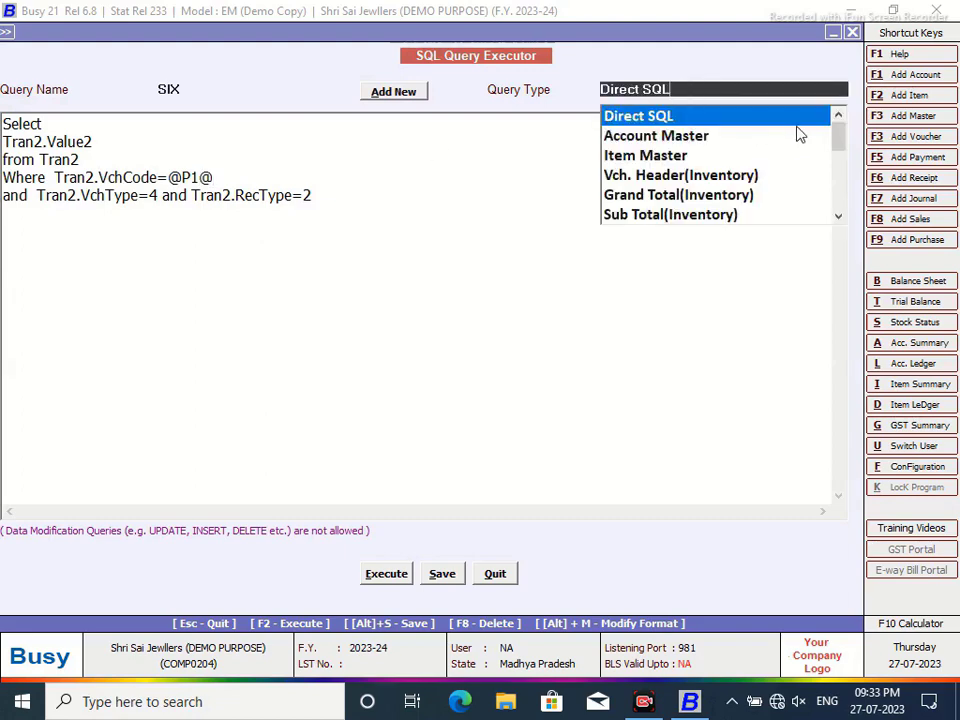
{"action": "left_click_drag", "start_coordinate": [843, 142], "coordinate": [846, 214]}
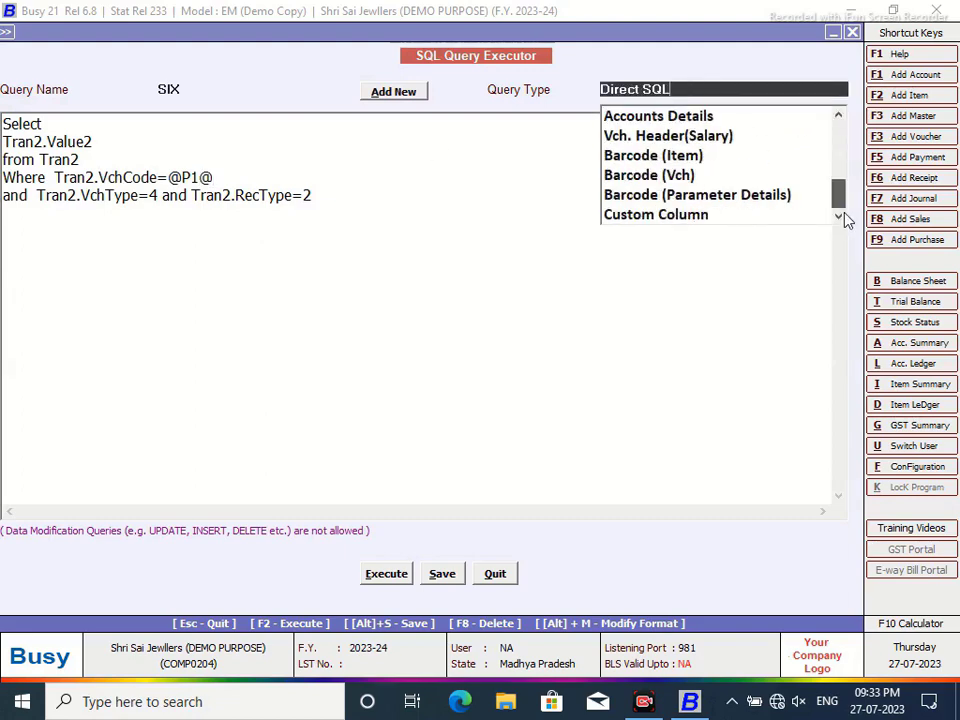
{"action": "left_click", "coordinate": [692, 217]}
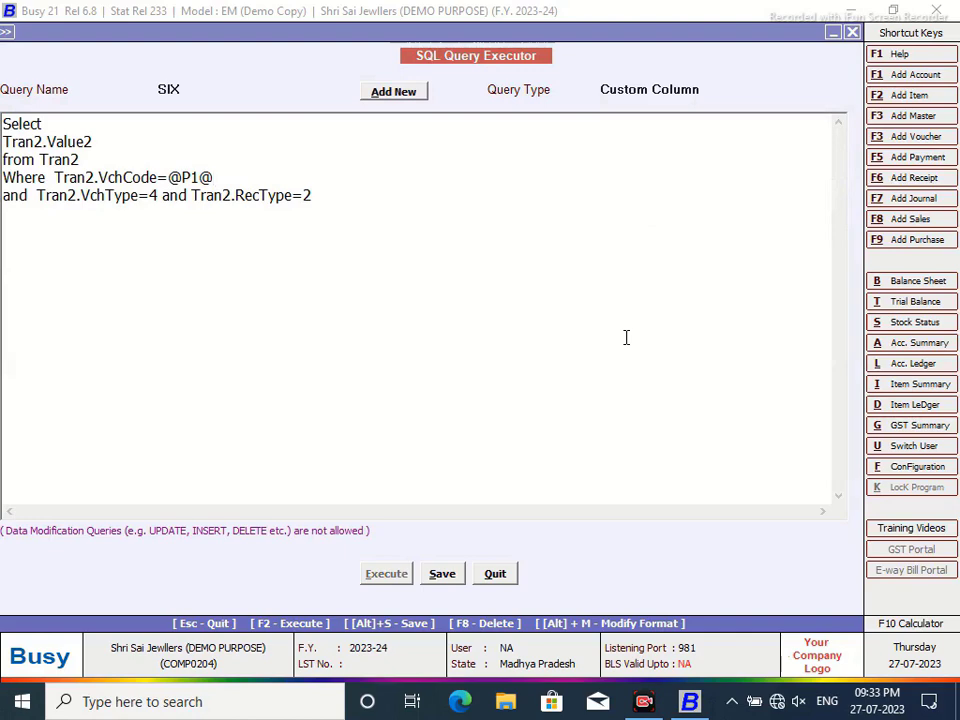
{"action": "left_click", "coordinate": [442, 573]}
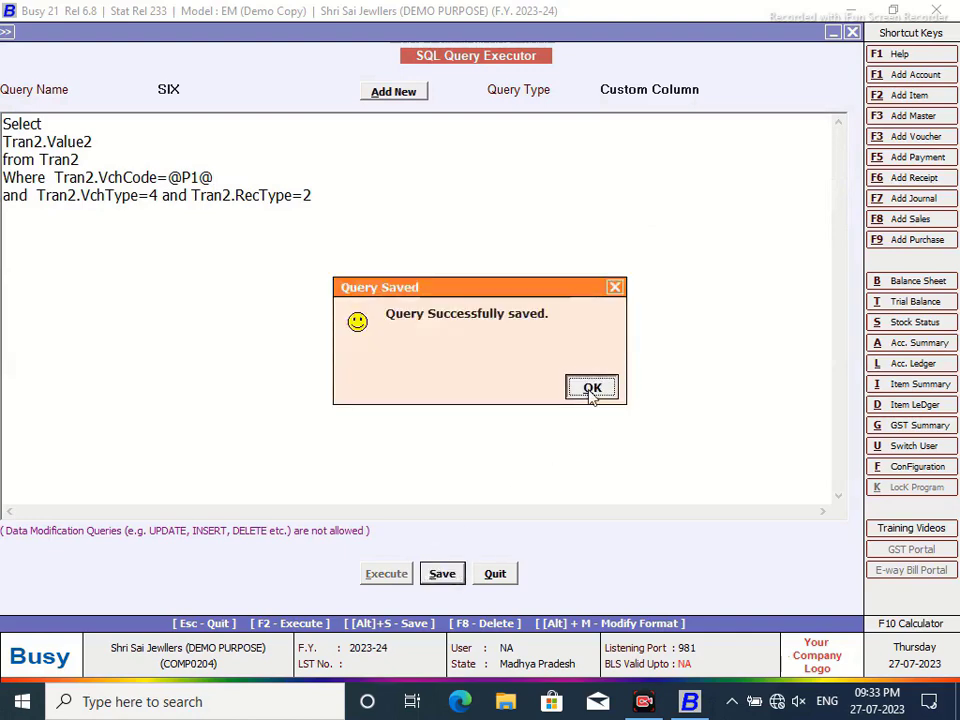
{"action": "left_click", "coordinate": [592, 389]}
- Return to the ledger's format editor and add a new column headed Qty Returned
{"action": "left_click", "coordinate": [500, 575]}
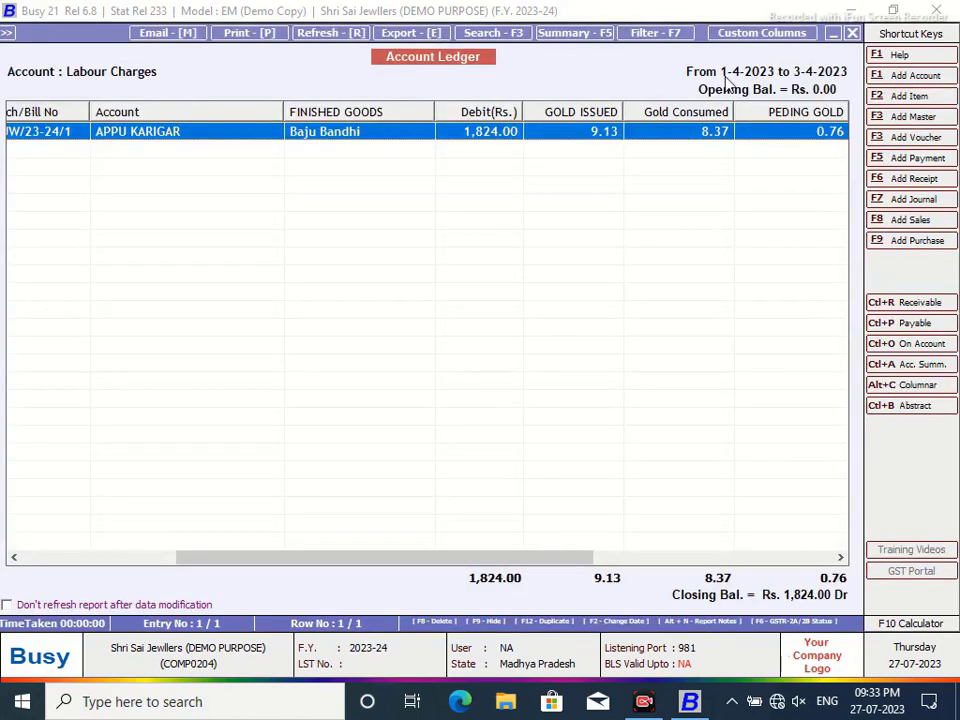
{"action": "left_click", "coordinate": [758, 33]}
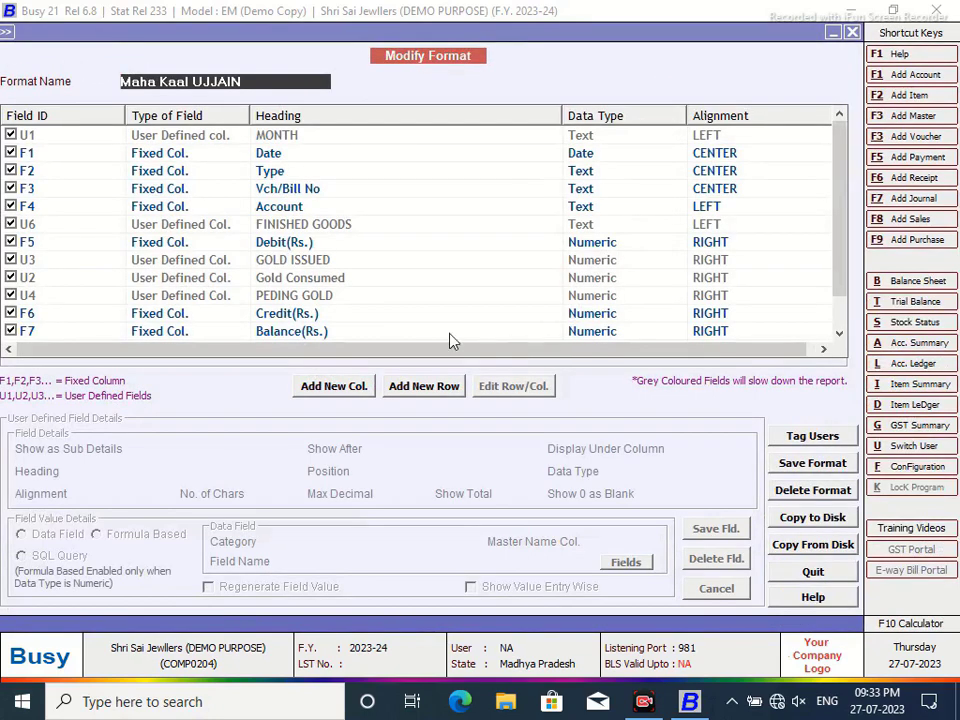
{"action": "left_click", "coordinate": [430, 386]}
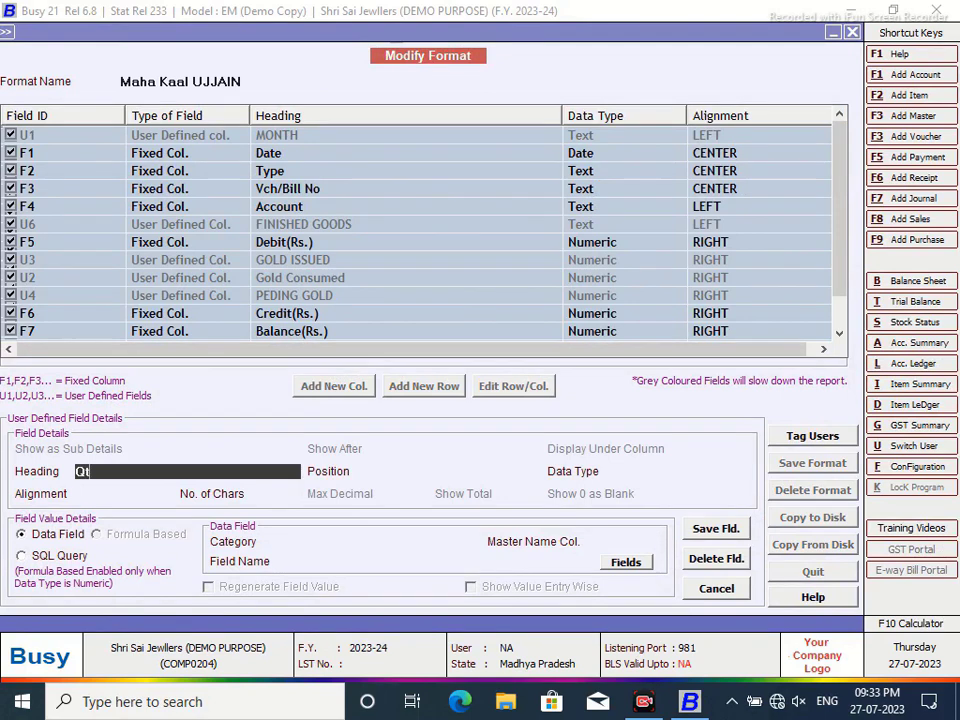
{"action": "type", "text": "Qty Returned"}
{"action": "key", "text": "Return"}
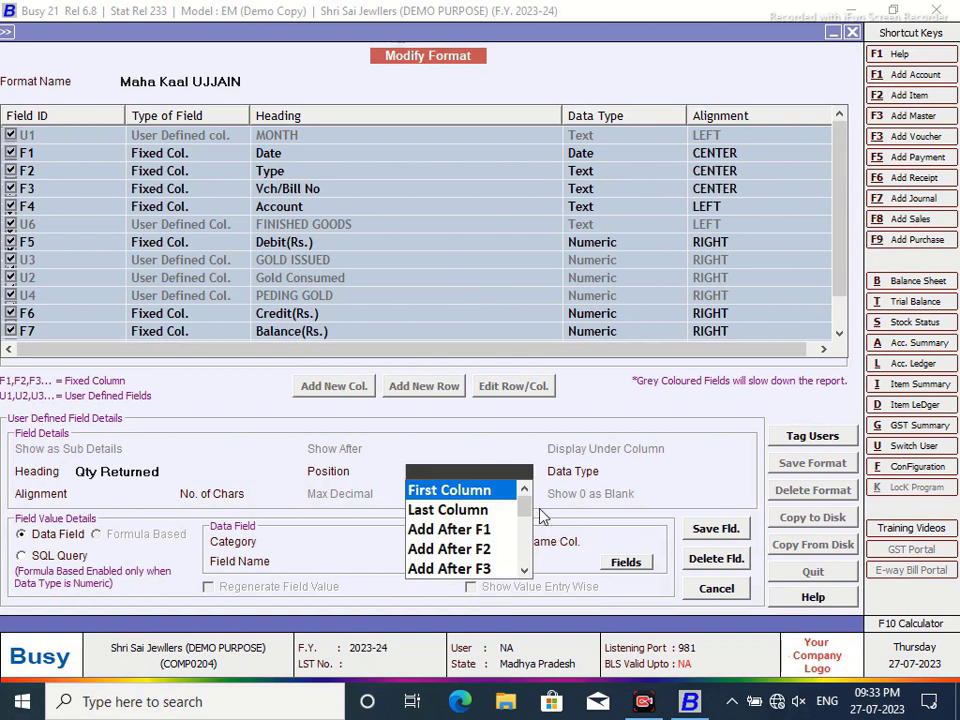
- Place it after U6 as Numeric, filled by SQL query SIX with parameter VC
{"action": "left_click_drag", "start_coordinate": [524, 503], "coordinate": [519, 571]}
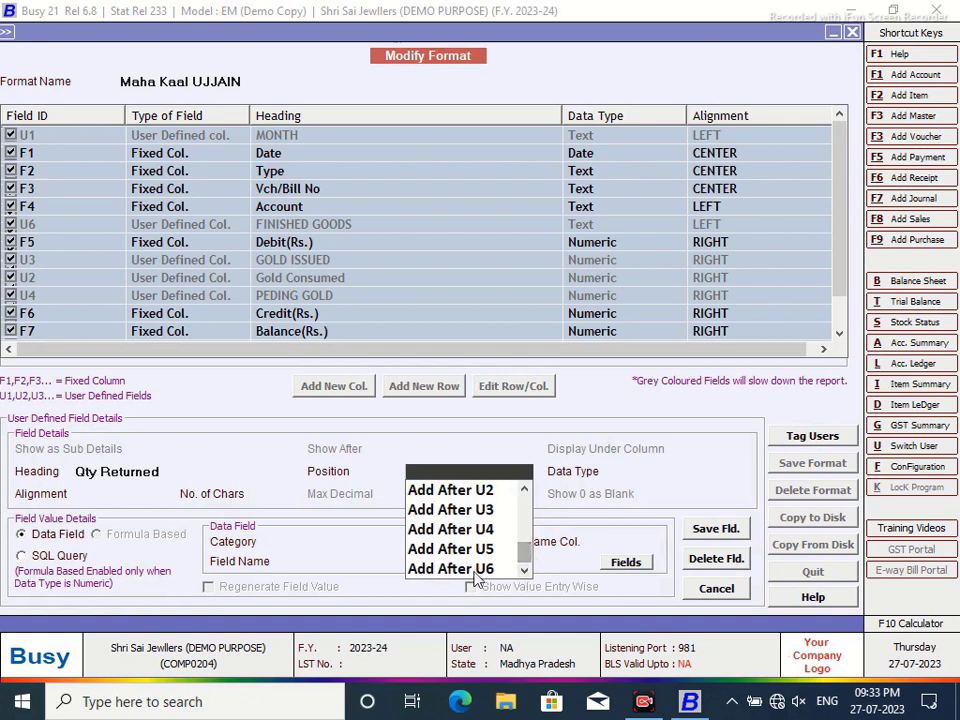
{"action": "left_click", "coordinate": [470, 568]}
{"action": "left_click", "coordinate": [648, 528]}
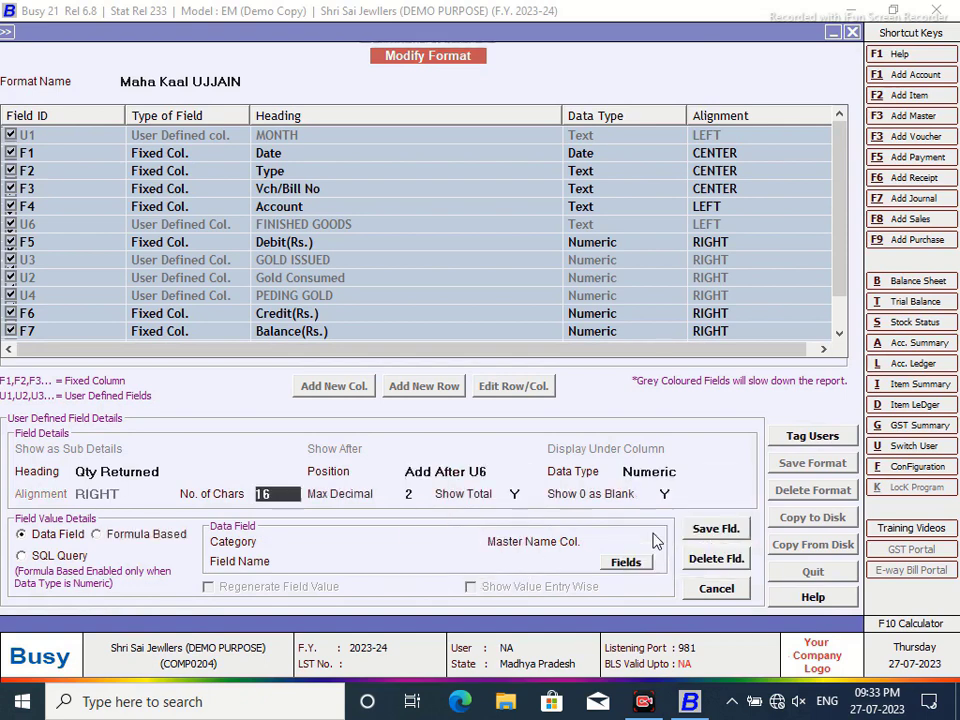
{"action": "left_click", "coordinate": [22, 557]}
{"action": "left_click", "coordinate": [306, 541]}
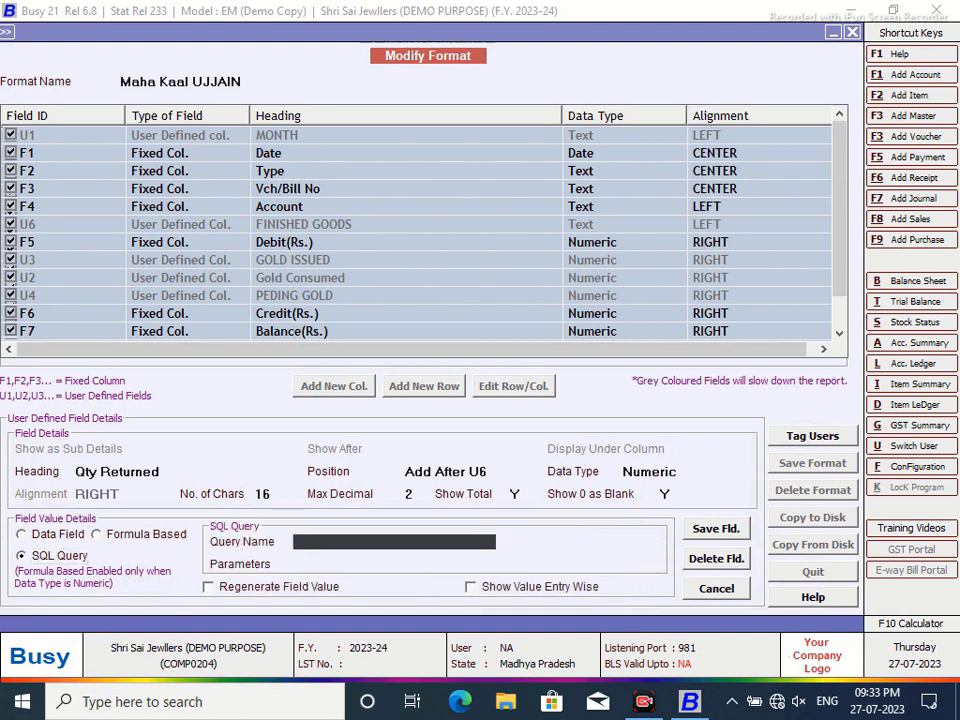
{"action": "key", "text": "Return"}
{"action": "type", "text": "VC"}
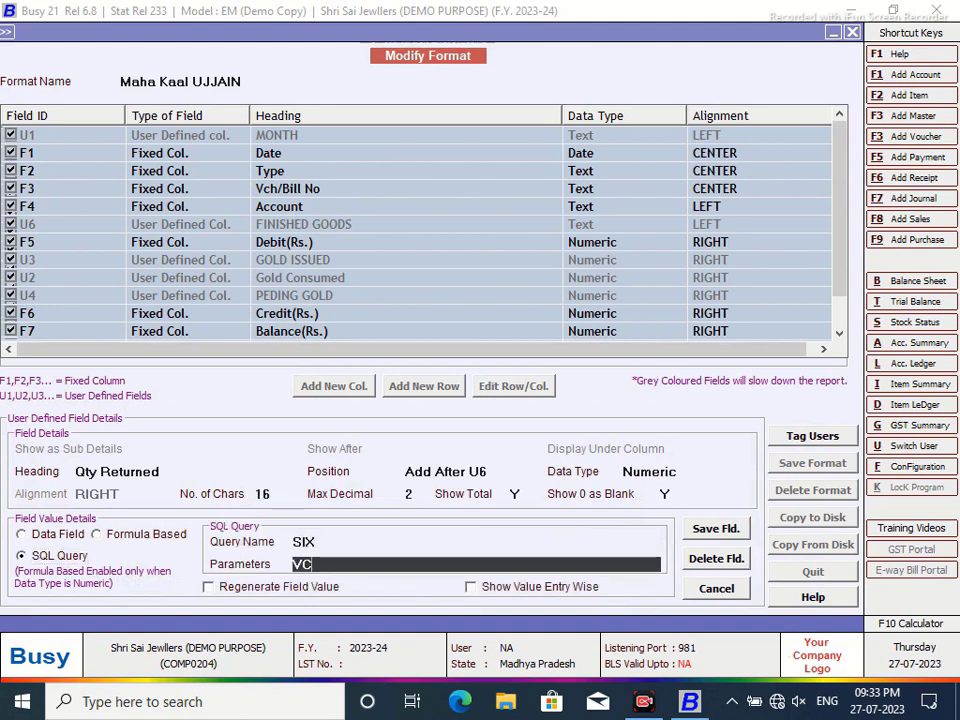
- Save the Qty Returned column and the modified ledger format
{"action": "left_click", "coordinate": [716, 530]}
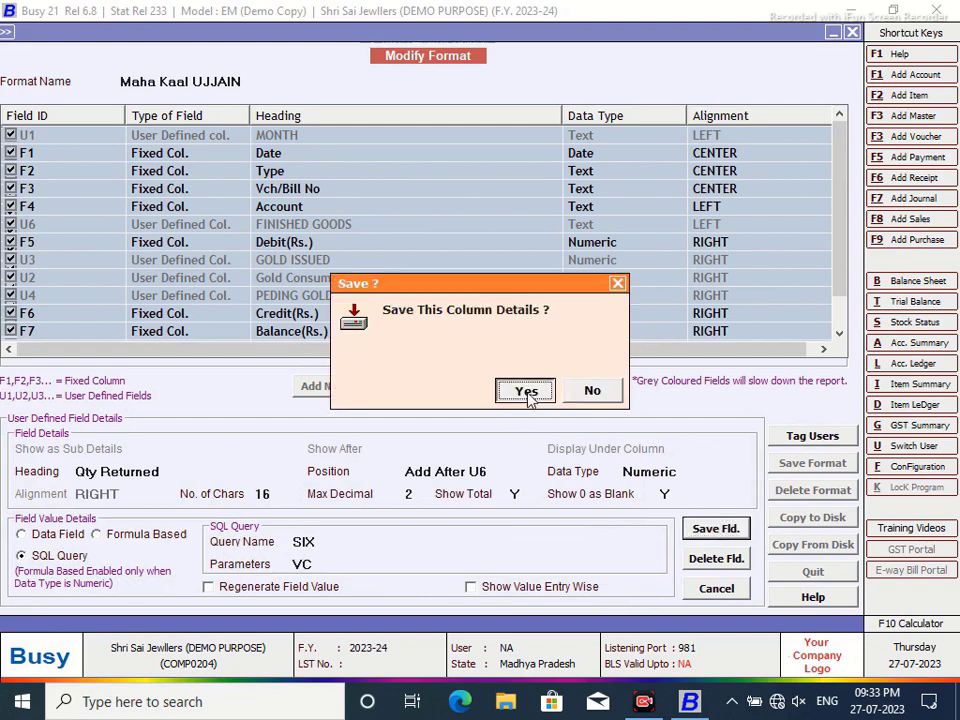
{"action": "left_click", "coordinate": [525, 389]}
{"action": "left_click", "coordinate": [805, 474]}
{"action": "left_click", "coordinate": [523, 390]}
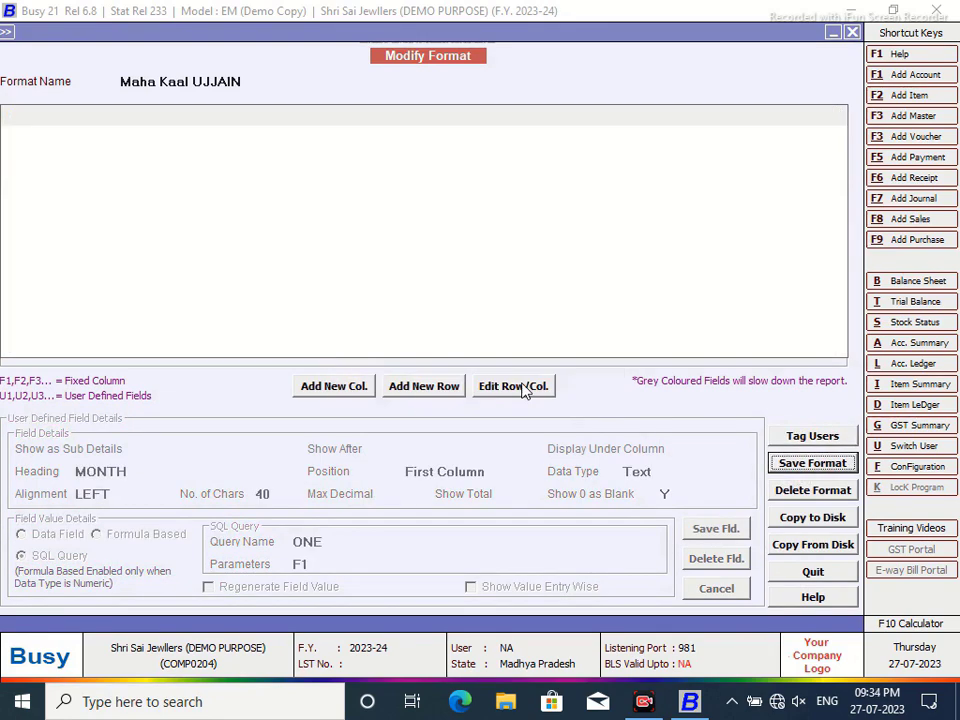
{"action": "left_click", "coordinate": [590, 387]}
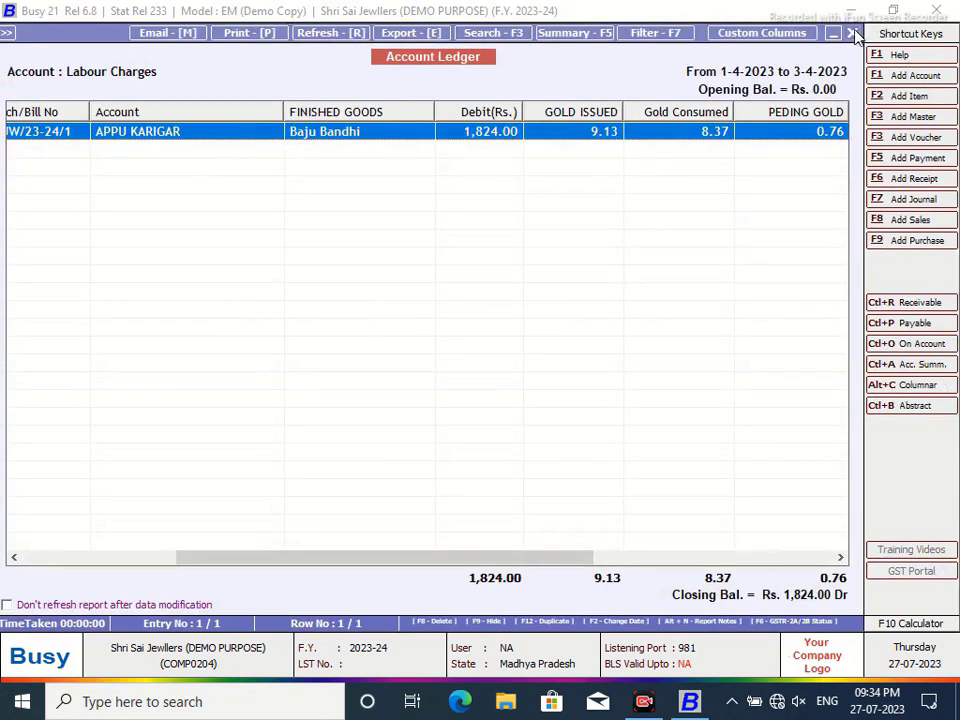
- Reload the Labour Charges ledger and open the Qty Returned column for editing
{"action": "left_click", "coordinate": [852, 32]}
{"action": "left_click", "coordinate": [300, 483]}
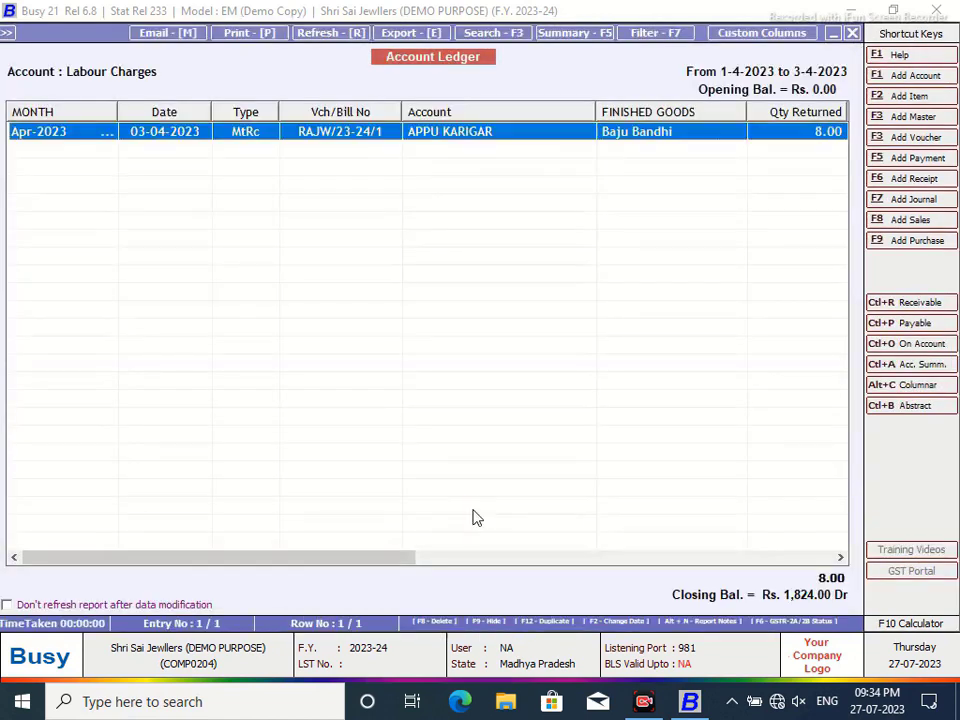
{"action": "left_click_drag", "start_coordinate": [373, 561], "coordinate": [463, 563]}
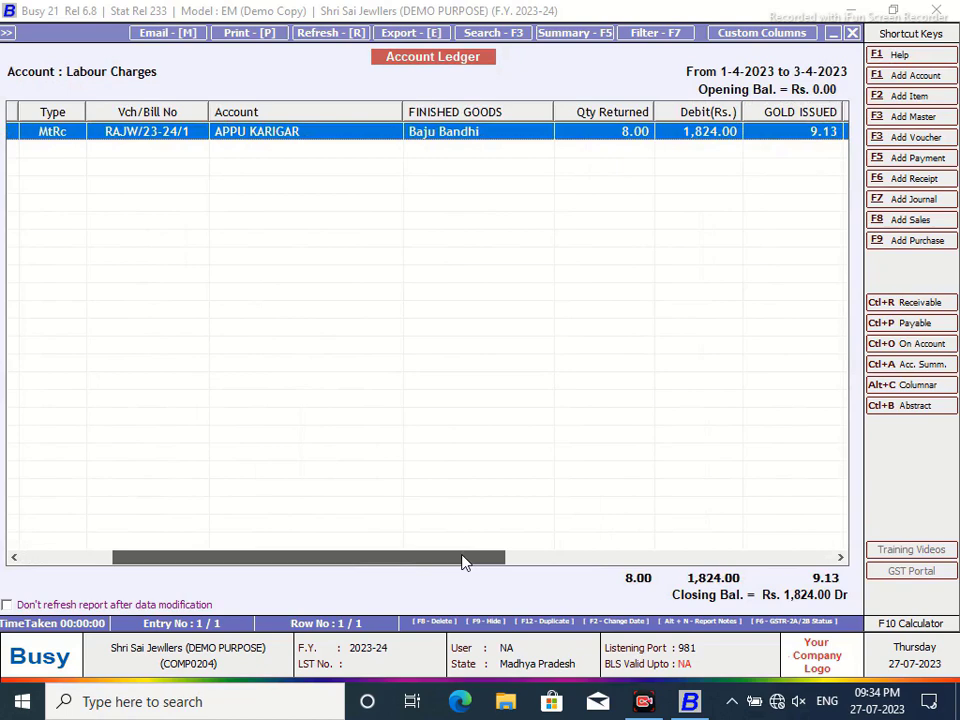
{"action": "left_click", "coordinate": [763, 33]}
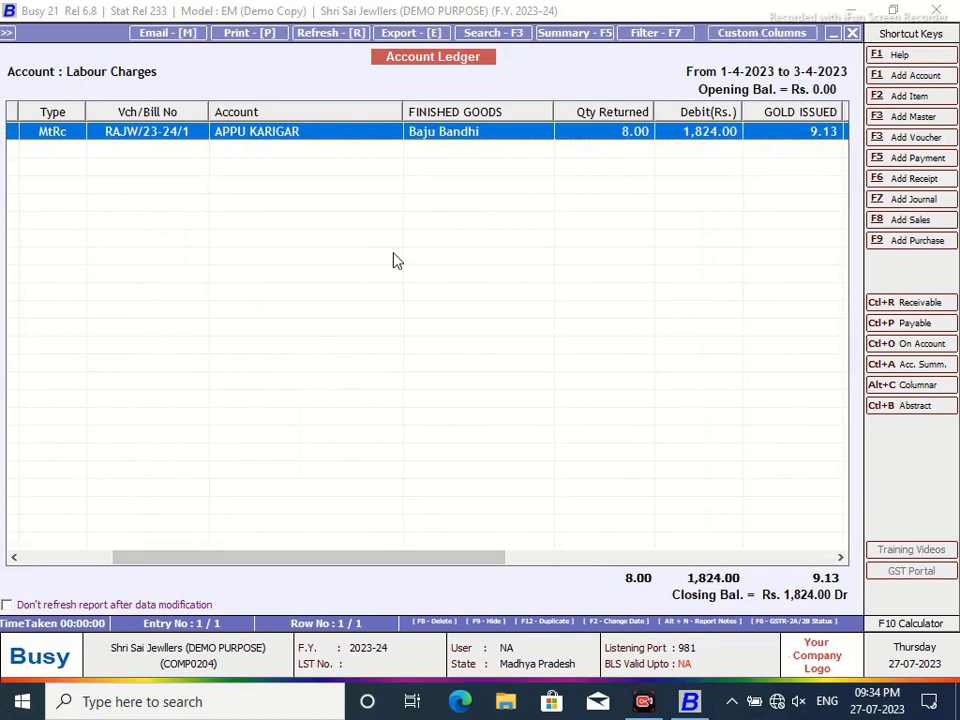
{"action": "left_click", "coordinate": [293, 243]}
{"action": "left_click", "coordinate": [512, 386]}
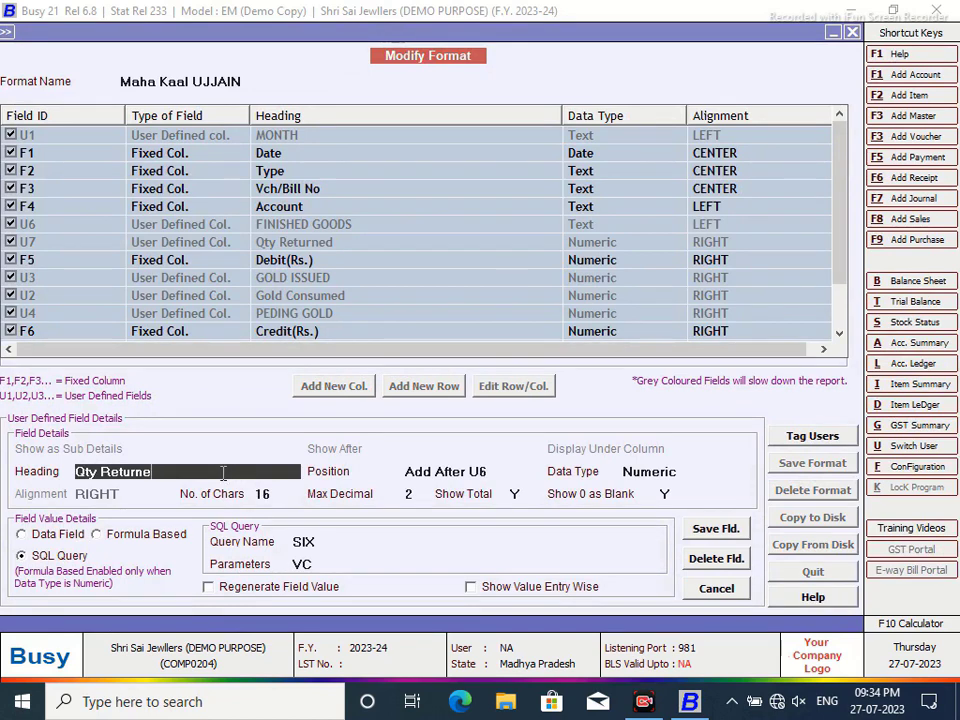
- Change the heading to Qty Returned(Grms), keeping it Numeric after U6, and save the format
{"action": "key", "text": "BackSpace"}
{"action": "key", "text": "BackSpace"}
{"action": "key", "text": "BackSpace"}
{"action": "key", "text": "Return"}
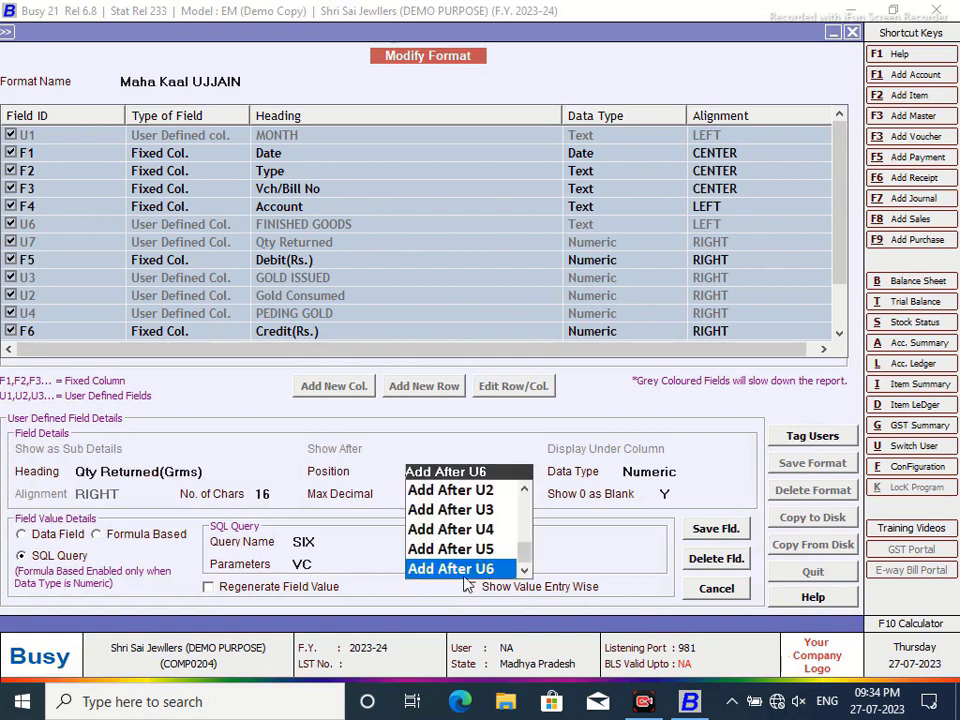
{"action": "key", "text": "Return"}
{"action": "left_click", "coordinate": [643, 538]}
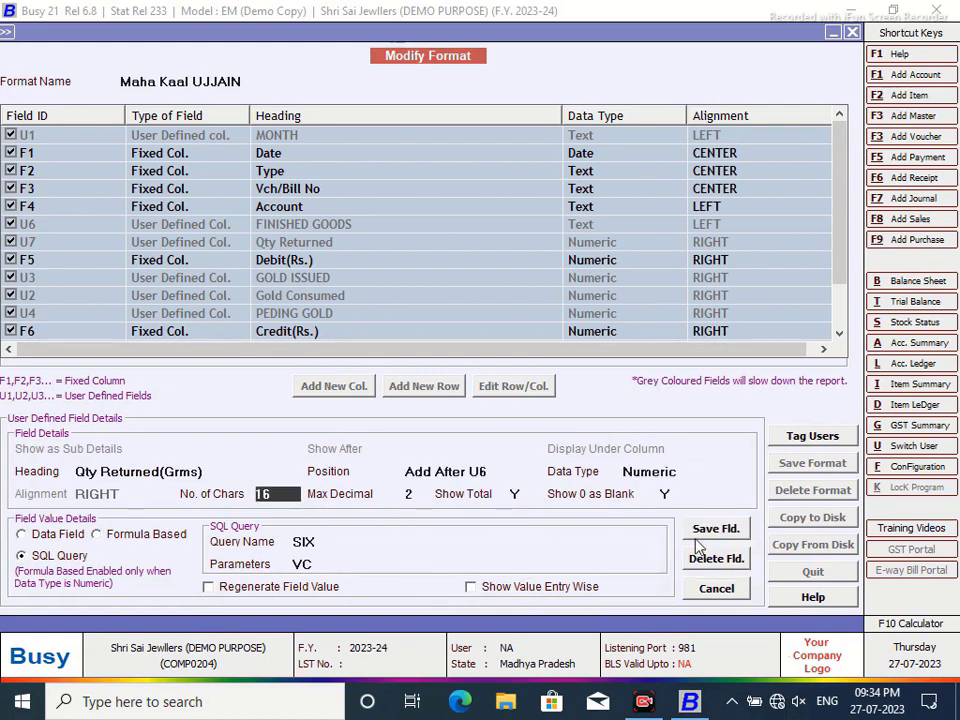
{"action": "left_click", "coordinate": [706, 533]}
{"action": "left_click", "coordinate": [530, 393]}
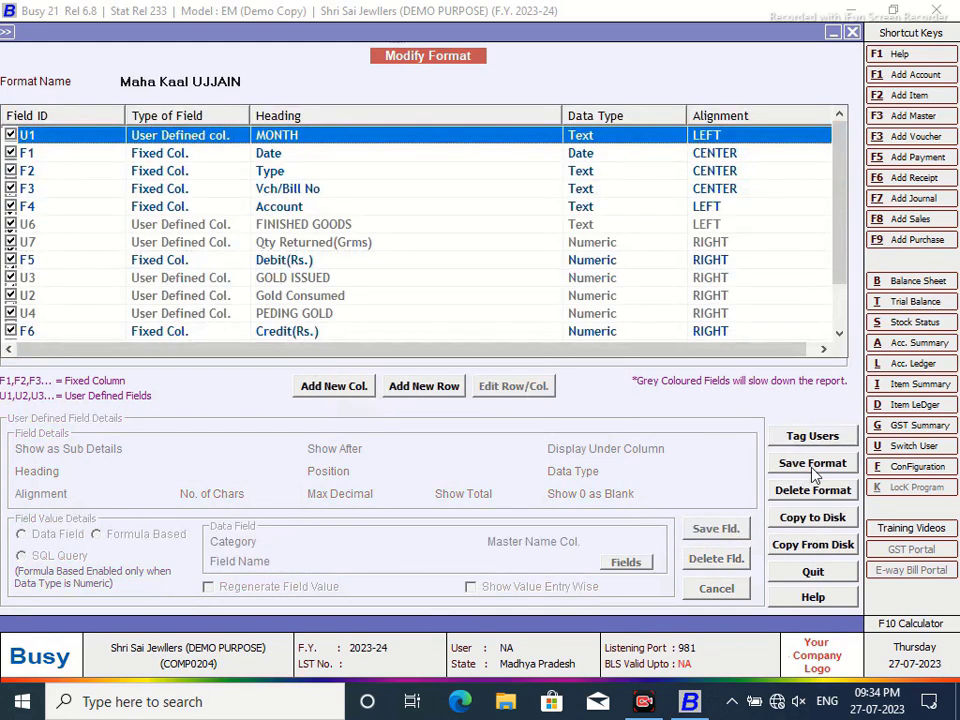
{"action": "left_click", "coordinate": [812, 463]}
{"action": "left_click", "coordinate": [523, 390]}
{"action": "left_click", "coordinate": [591, 388]}
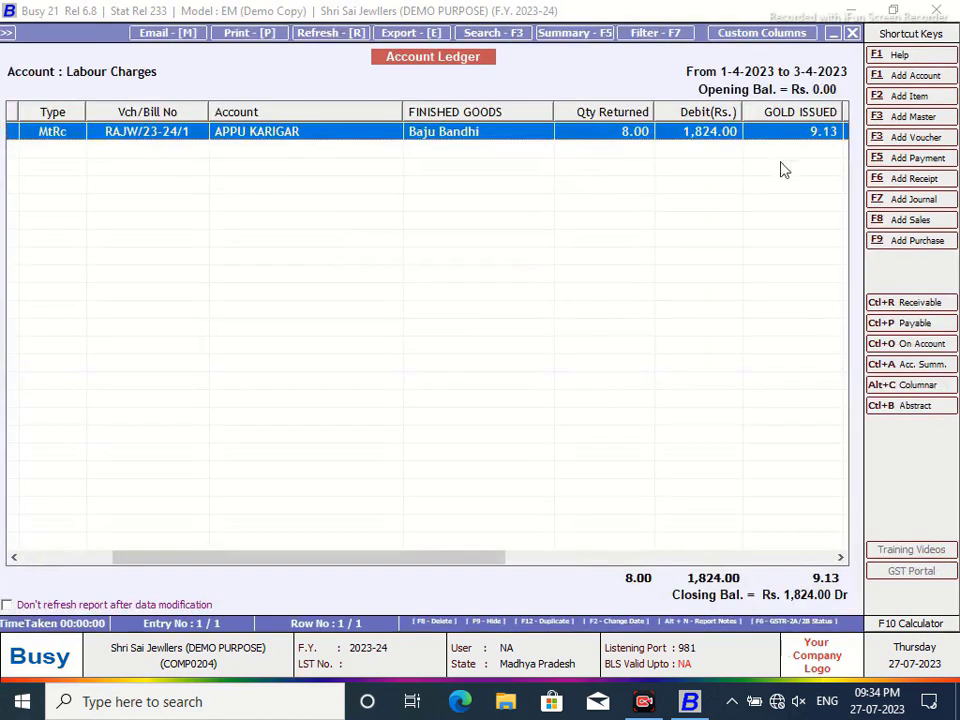
- Reopen the ledger and widen the Qty Returned(Grms) column to show its full heading
{"action": "left_click", "coordinate": [852, 32]}
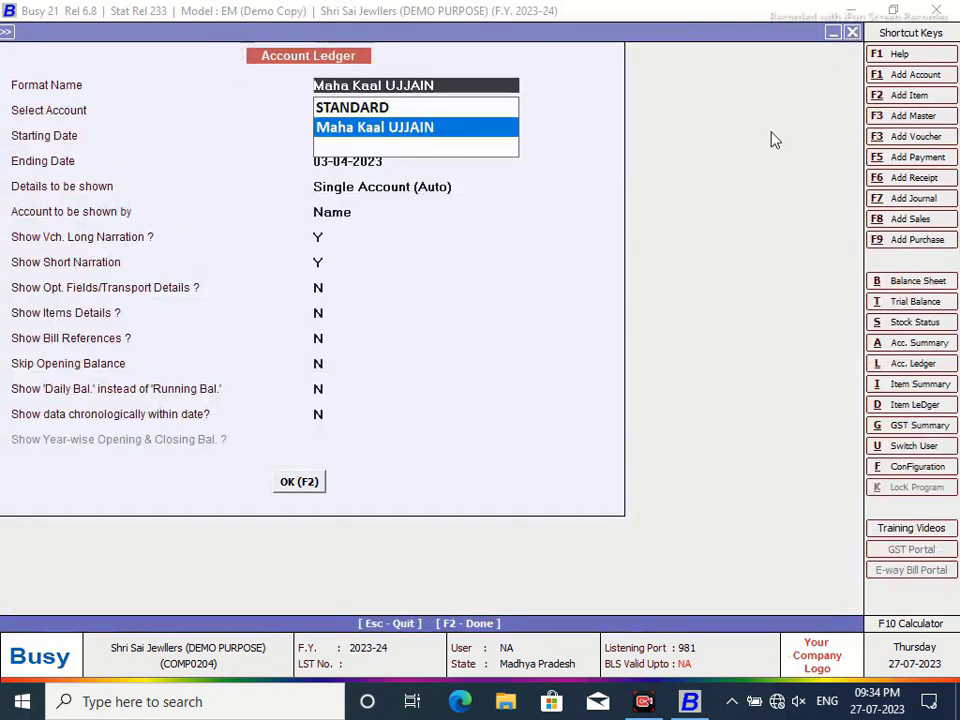
{"action": "left_click", "coordinate": [318, 481]}
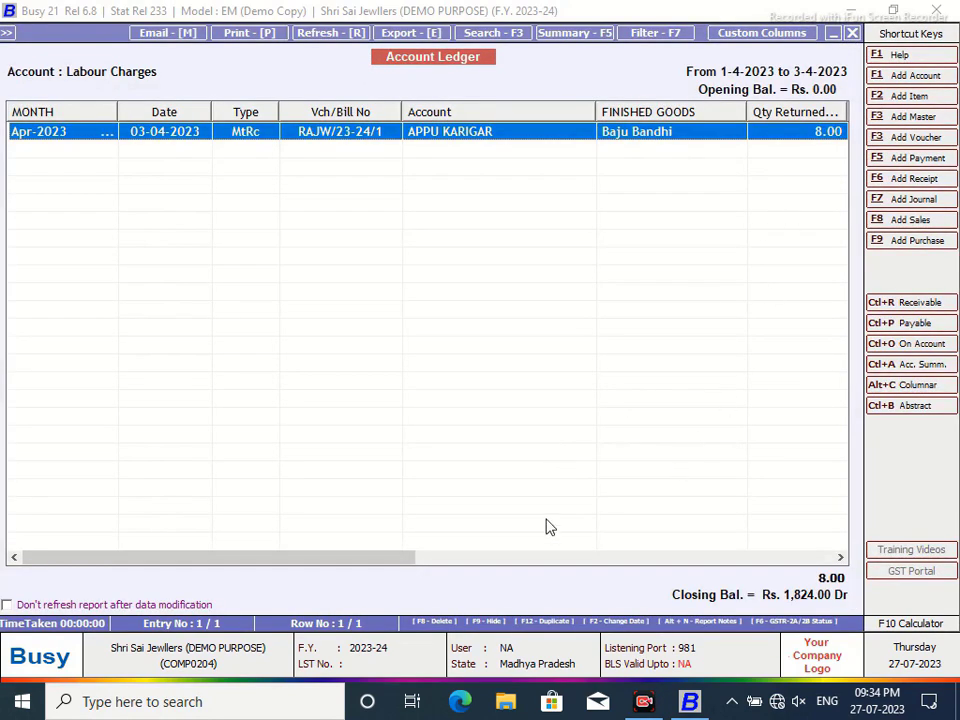
{"action": "left_click_drag", "start_coordinate": [339, 557], "coordinate": [485, 557]}
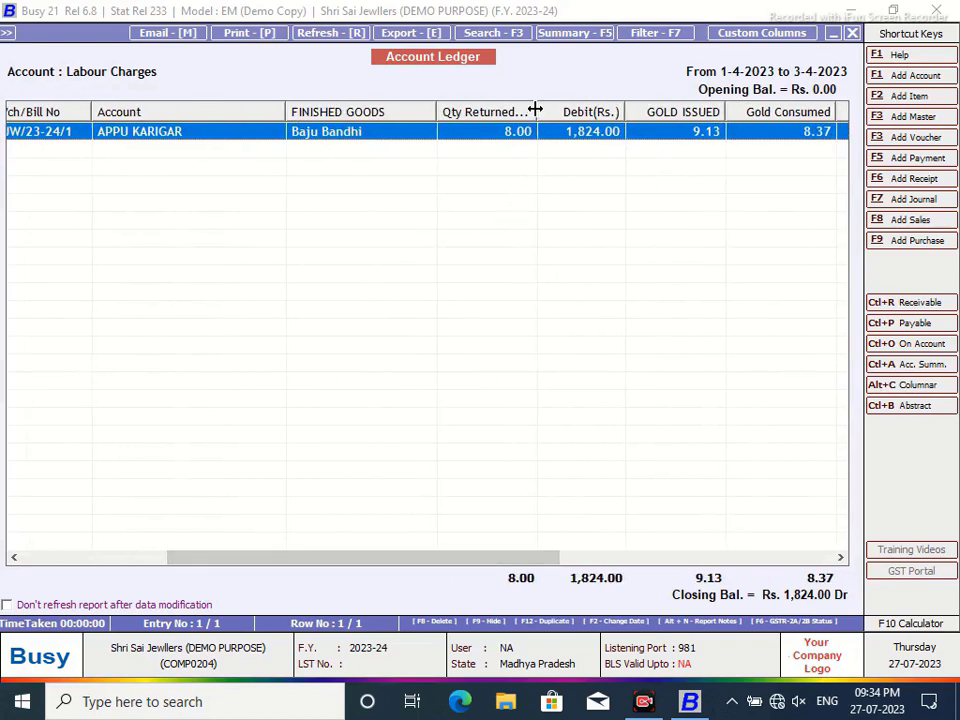
{"action": "left_click_drag", "start_coordinate": [536, 112], "coordinate": [571, 113]}
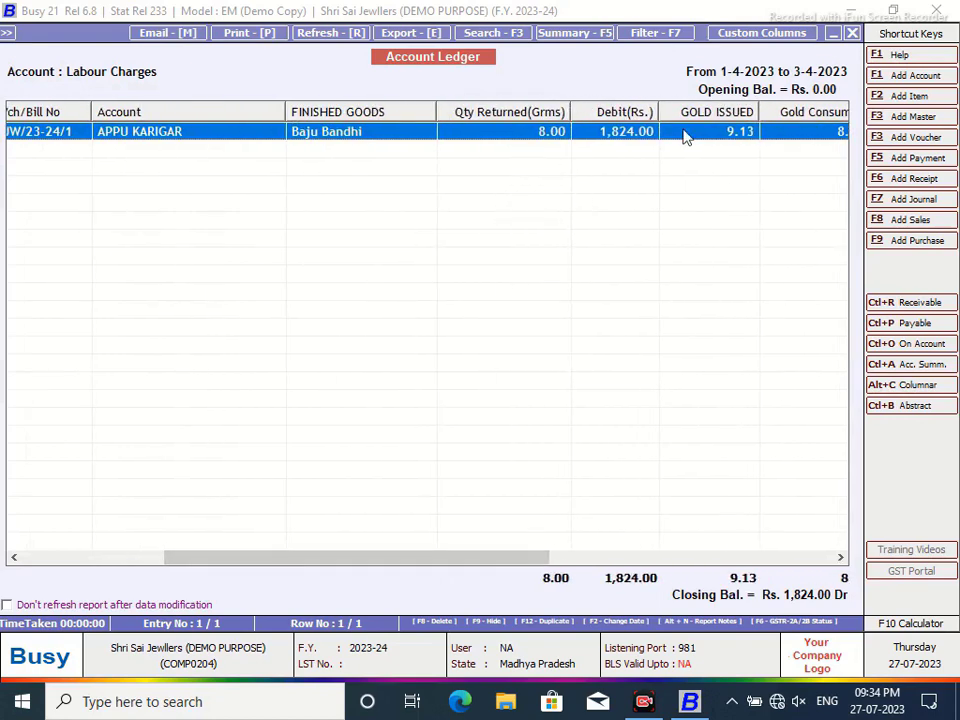
{"action": "key", "text": "ctrl+q"}
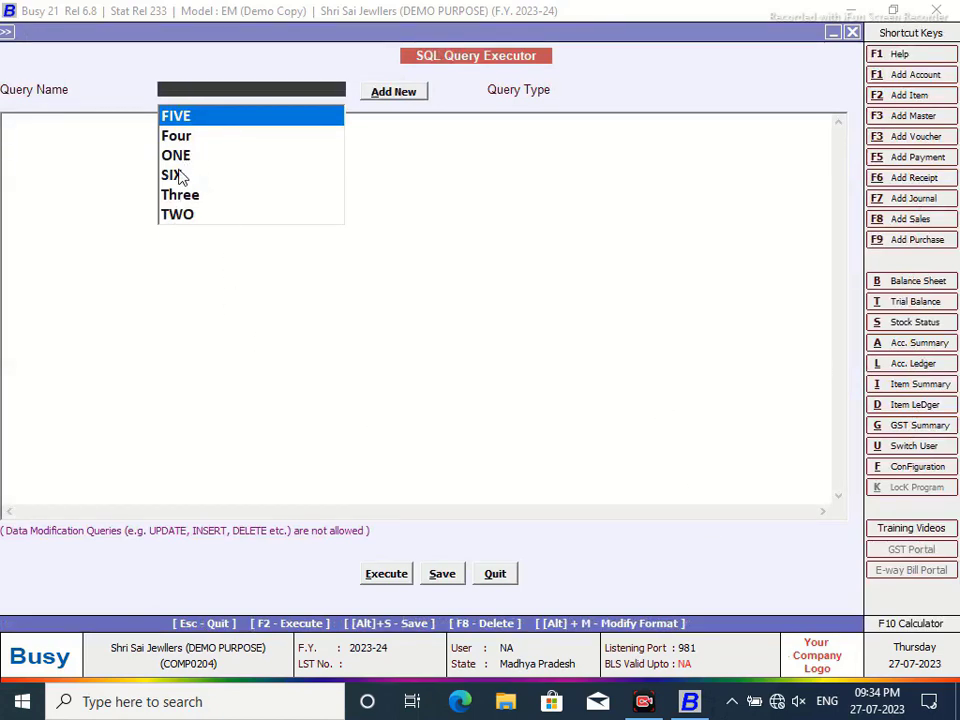
- Copy query SIX's SQL into a new saved query named Seven
{"action": "left_click", "coordinate": [180, 175]}
{"action": "left_click_drag", "start_coordinate": [327, 196], "coordinate": [3, 122]}
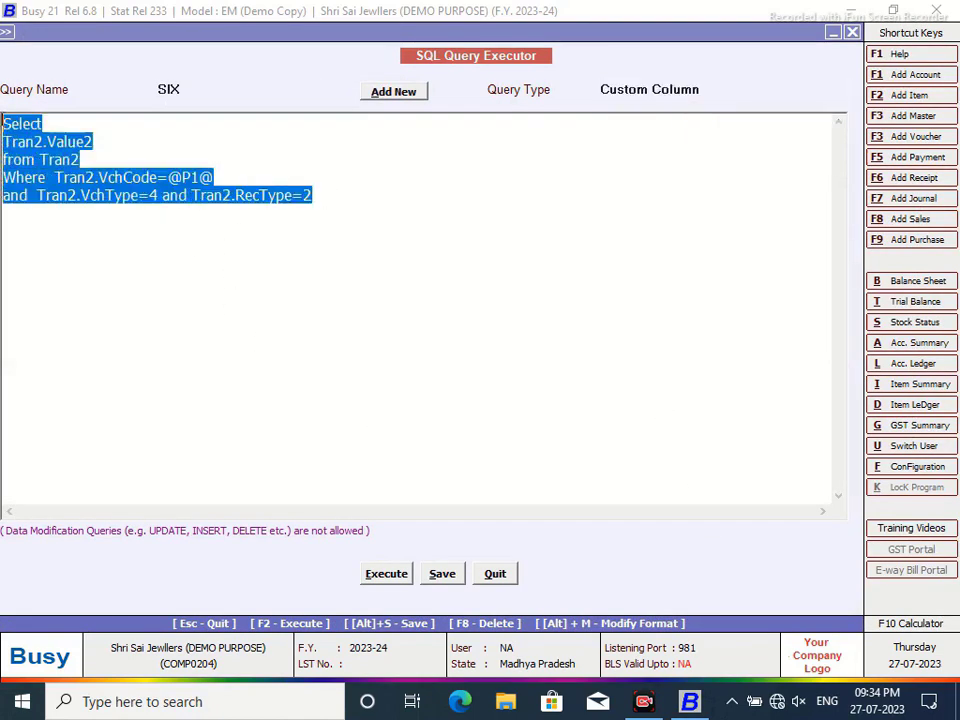
{"action": "right_click", "coordinate": [36, 166]}
{"action": "left_click", "coordinate": [78, 223]}
{"action": "left_click", "coordinate": [393, 91]}
{"action": "type", "text": "Seven"}
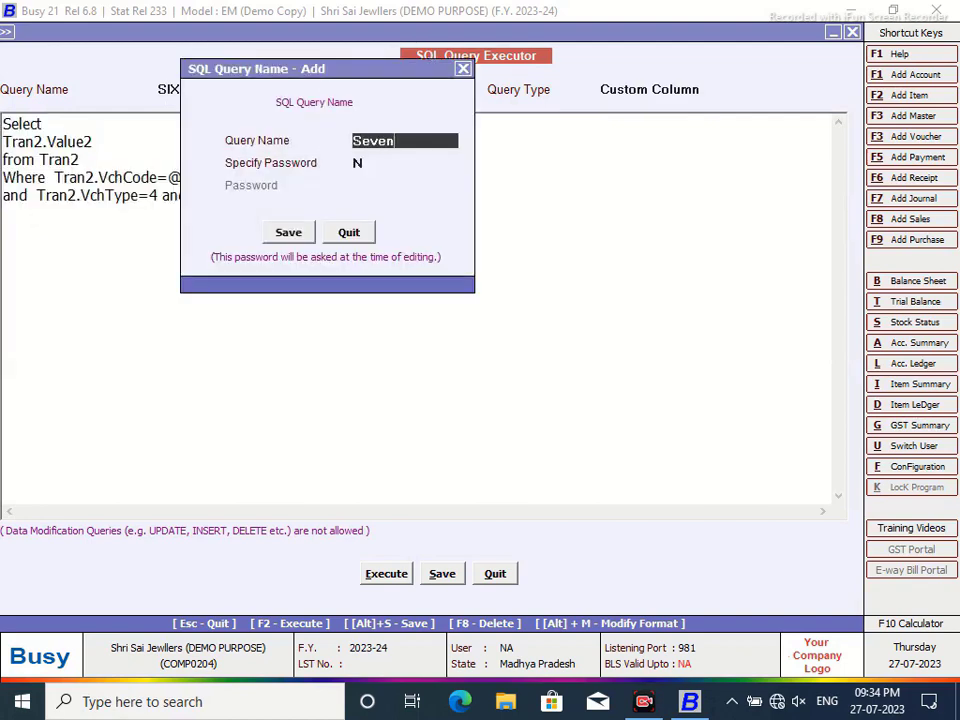
{"action": "key", "text": "Return"}
{"action": "key", "text": "Return"}
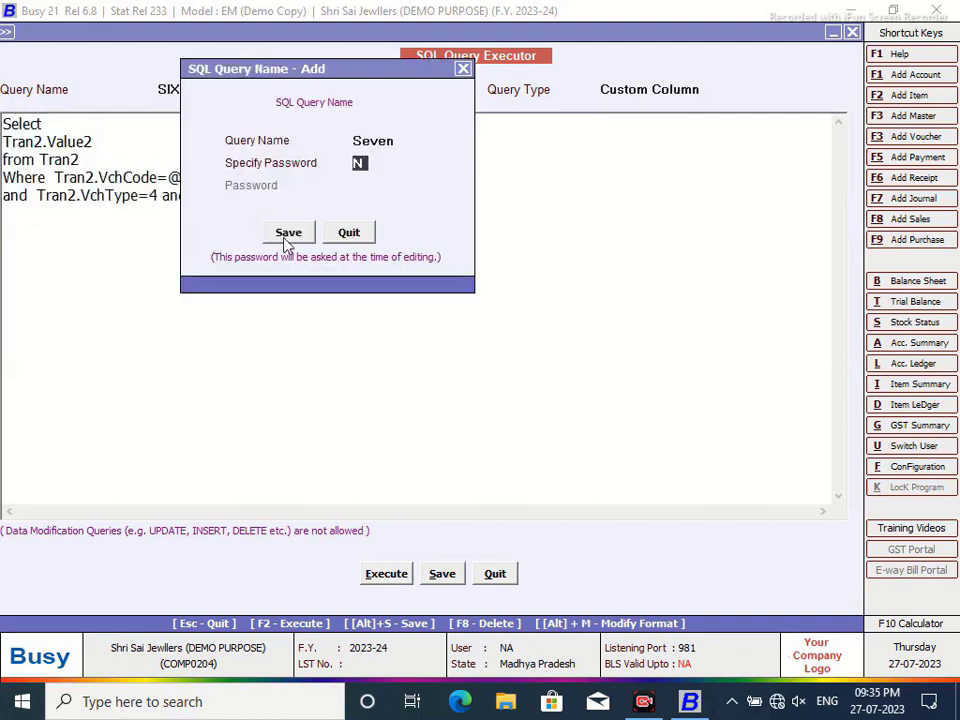
{"action": "key", "text": "Return"}
{"action": "right_click", "coordinate": [112, 133]}
{"action": "left_click", "coordinate": [152, 213]}
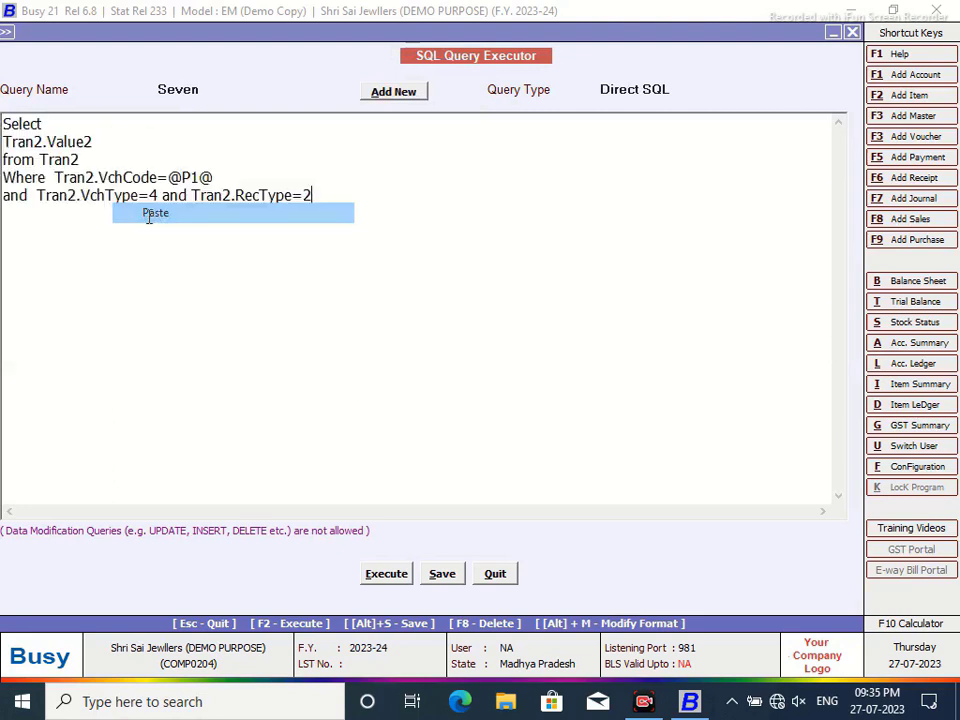
- Change Value2 to Value1, save Seven as a Custom Column query, and leave the executor
{"action": "type", "text": "1"}
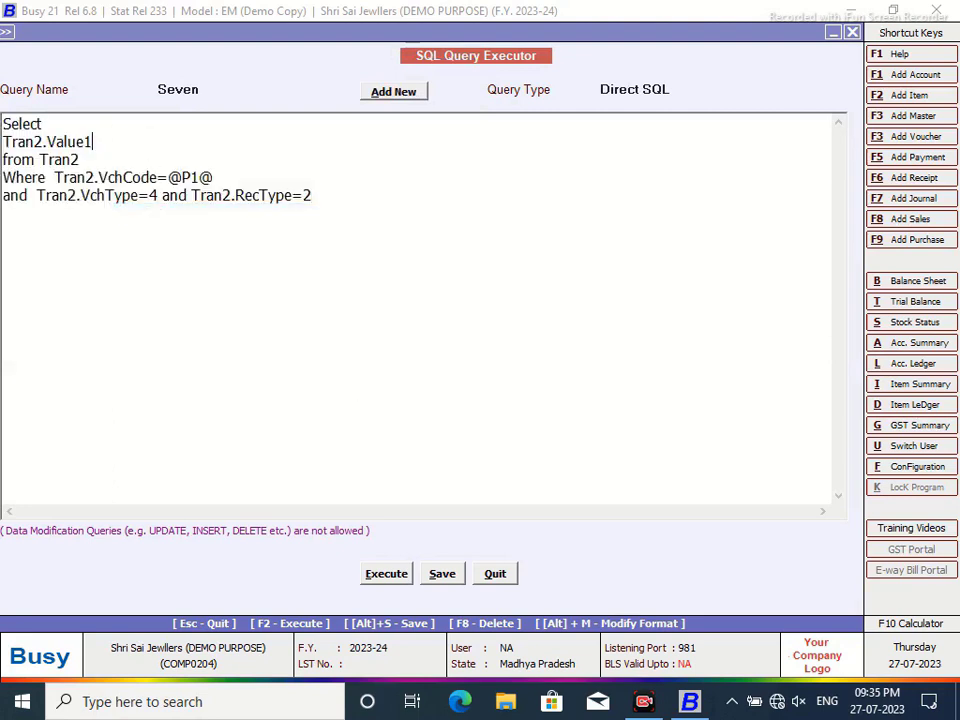
{"action": "left_click", "coordinate": [671, 88]}
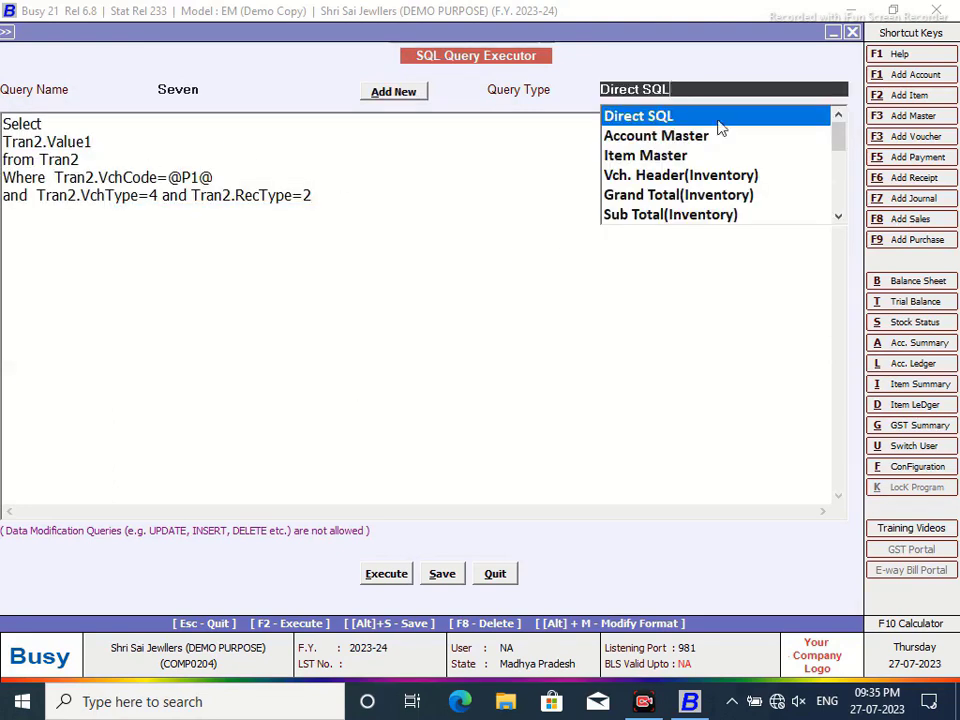
{"action": "left_click_drag", "start_coordinate": [842, 137], "coordinate": [726, 238]}
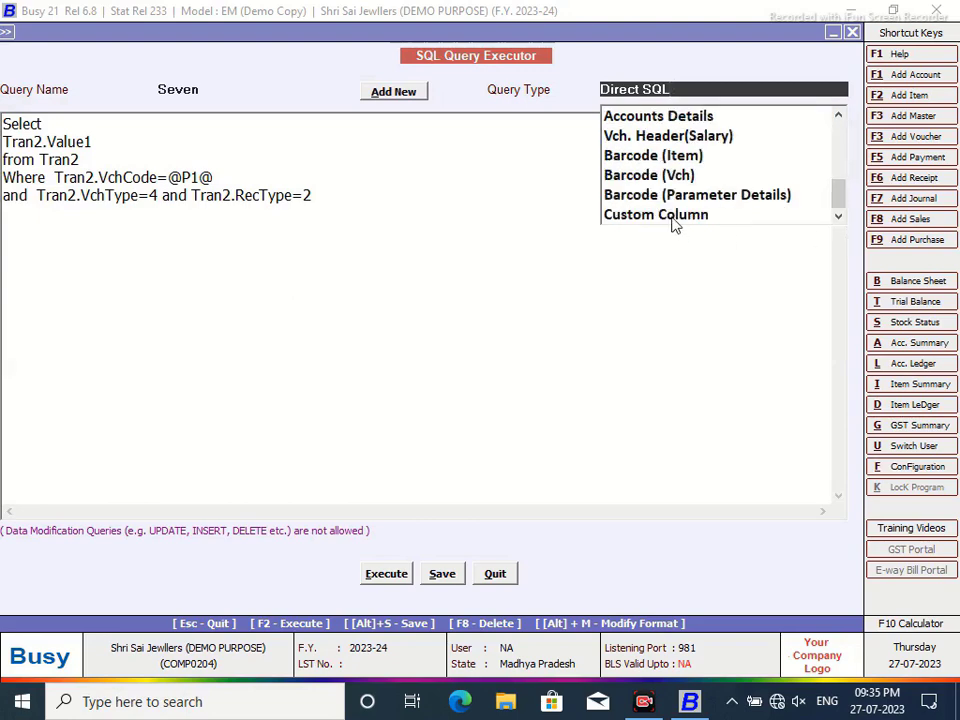
{"action": "left_click", "coordinate": [673, 225]}
{"action": "left_click", "coordinate": [441, 573]}
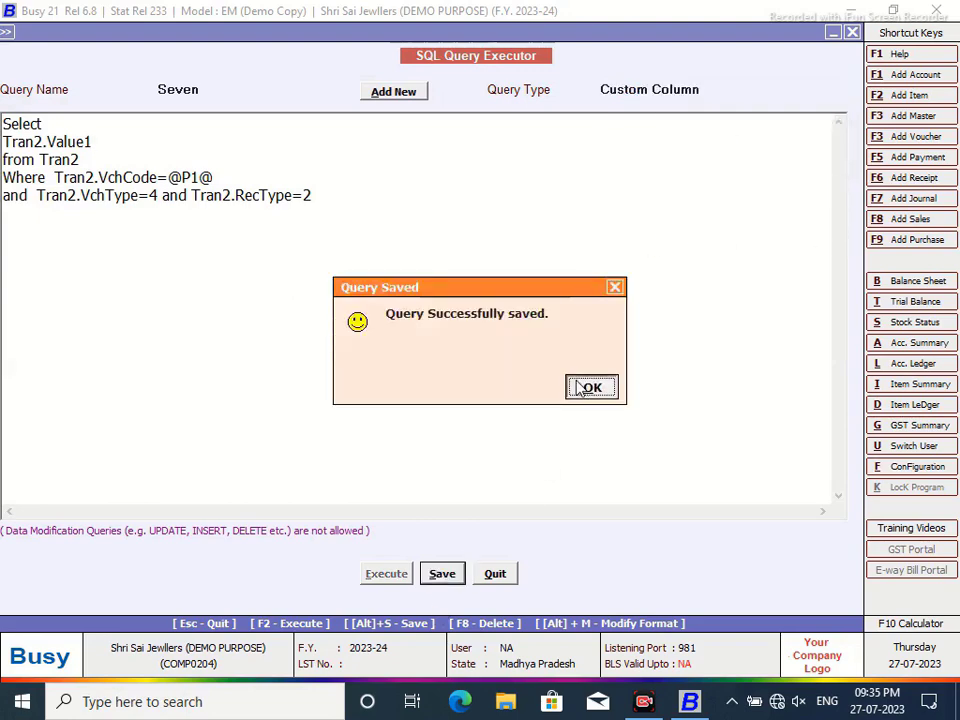
{"action": "left_click", "coordinate": [590, 388]}
{"action": "left_click", "coordinate": [496, 575]}
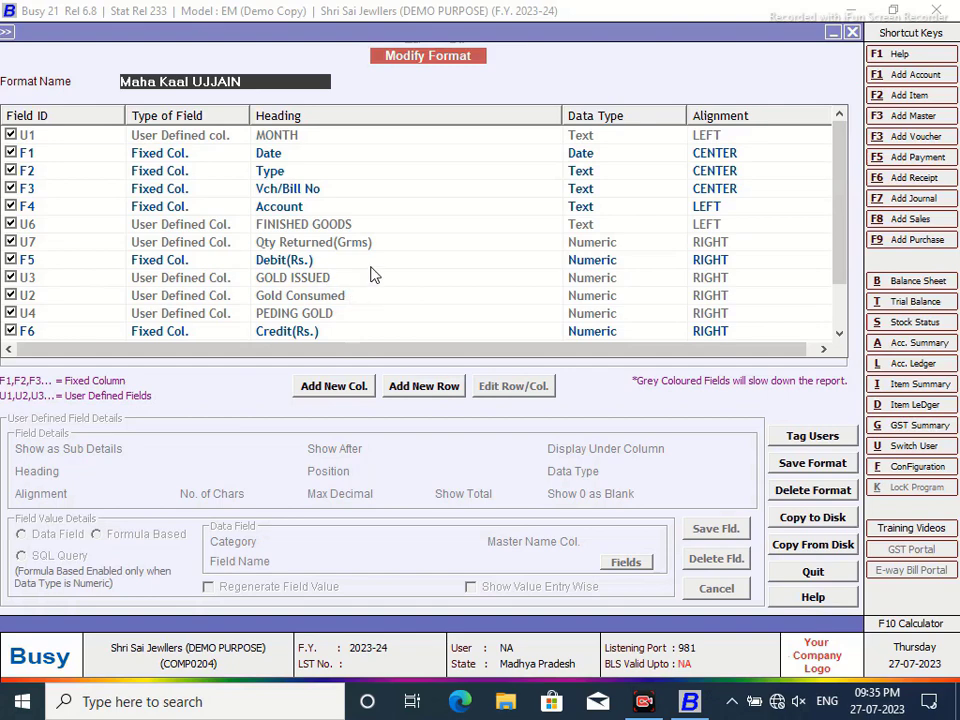
- Add a numeric Qty Returned column after U6, filled by SQL query Seven with parameter VC
{"action": "left_click", "coordinate": [331, 225]}
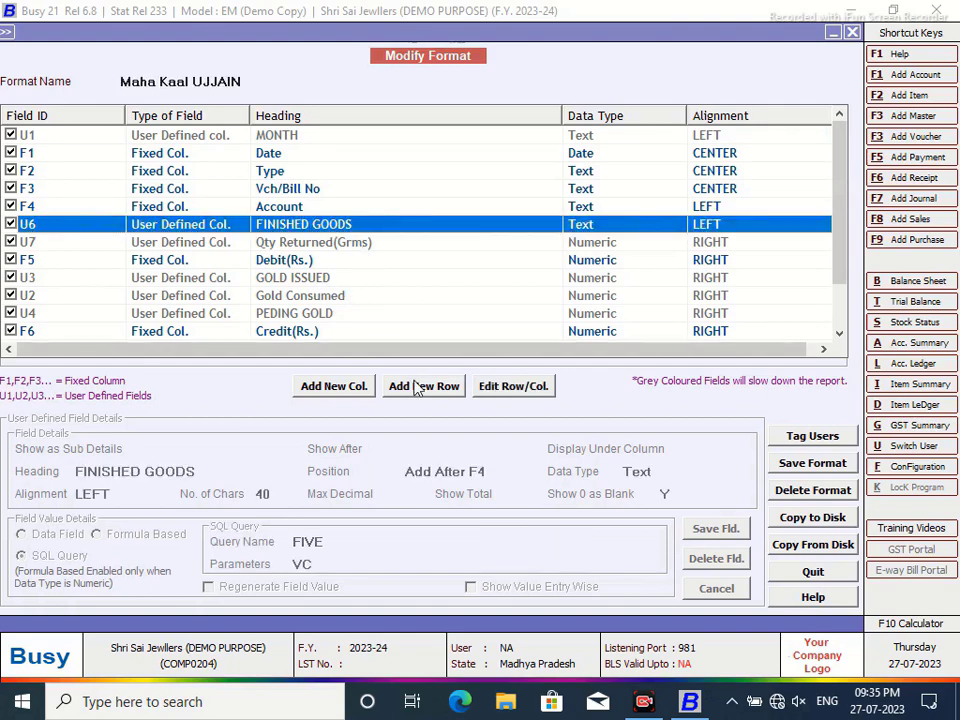
{"action": "left_click", "coordinate": [338, 386]}
{"action": "type", "text": "Qty Returned"}
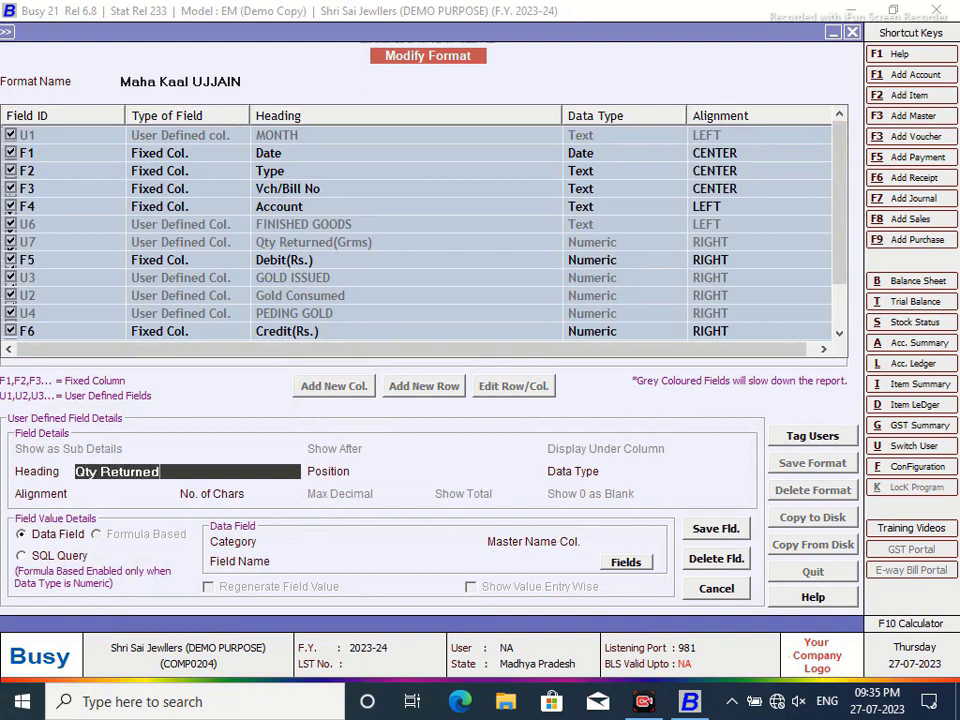
{"action": "key", "text": "Return"}
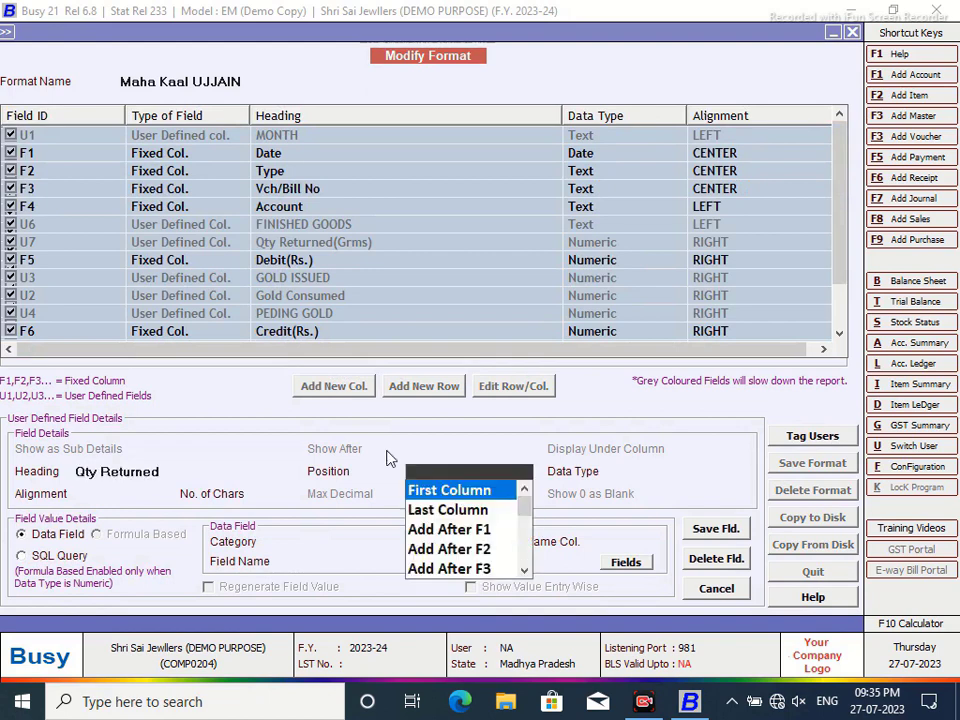
{"action": "left_click_drag", "start_coordinate": [533, 510], "coordinate": [526, 558]}
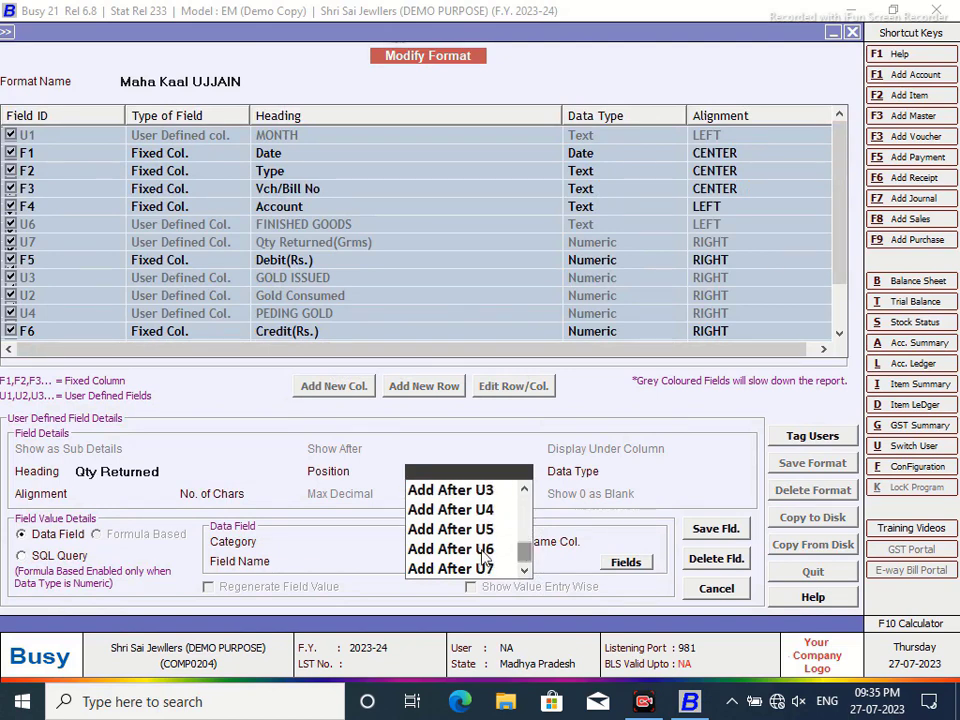
{"action": "left_click", "coordinate": [512, 549]}
{"action": "left_click", "coordinate": [650, 531]}
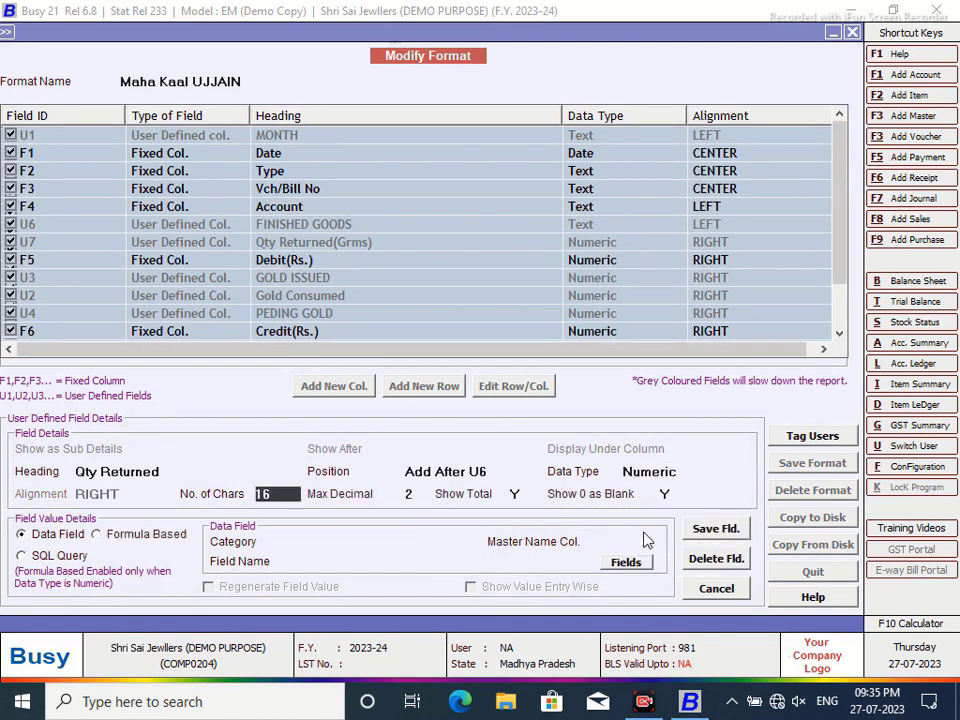
{"action": "left_click", "coordinate": [21, 555]}
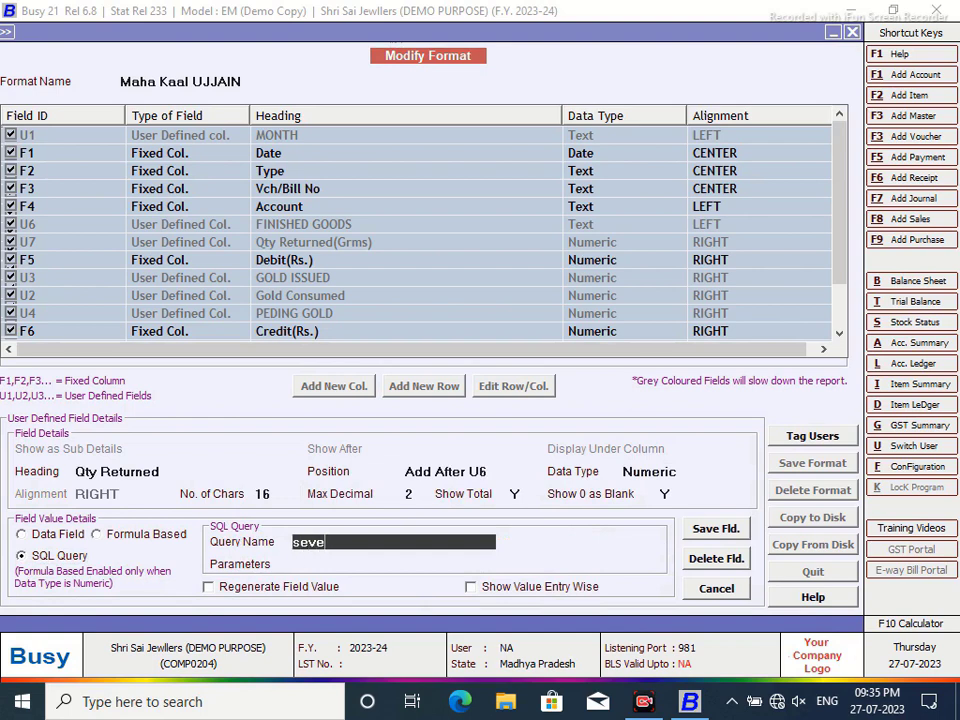
{"action": "key", "text": "Return"}
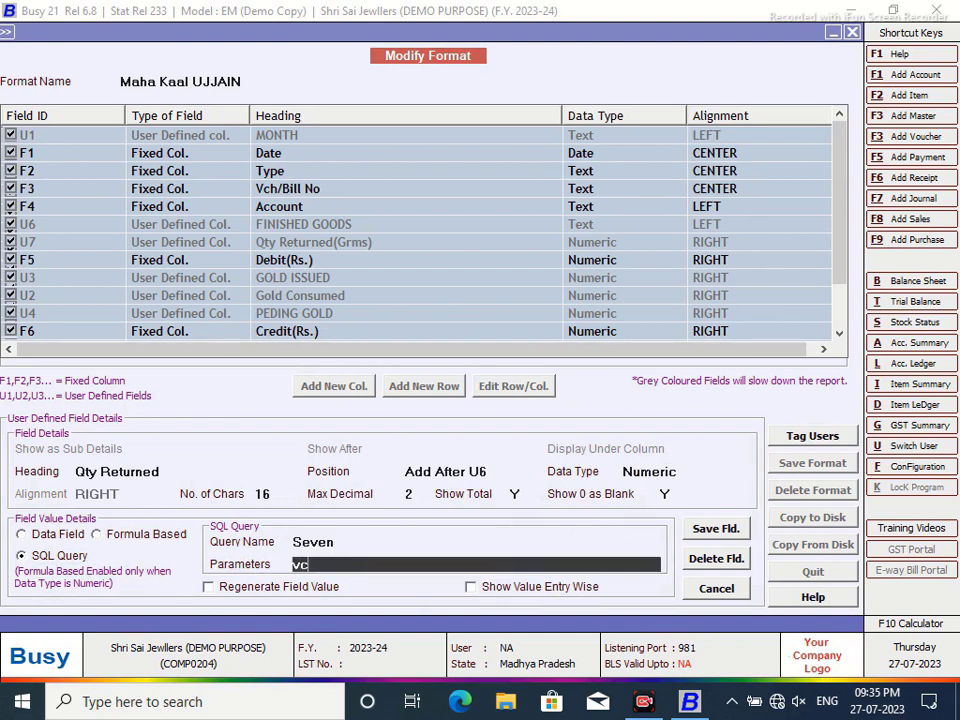
{"action": "type", "text": "vc"}
{"action": "left_click", "coordinate": [714, 529]}
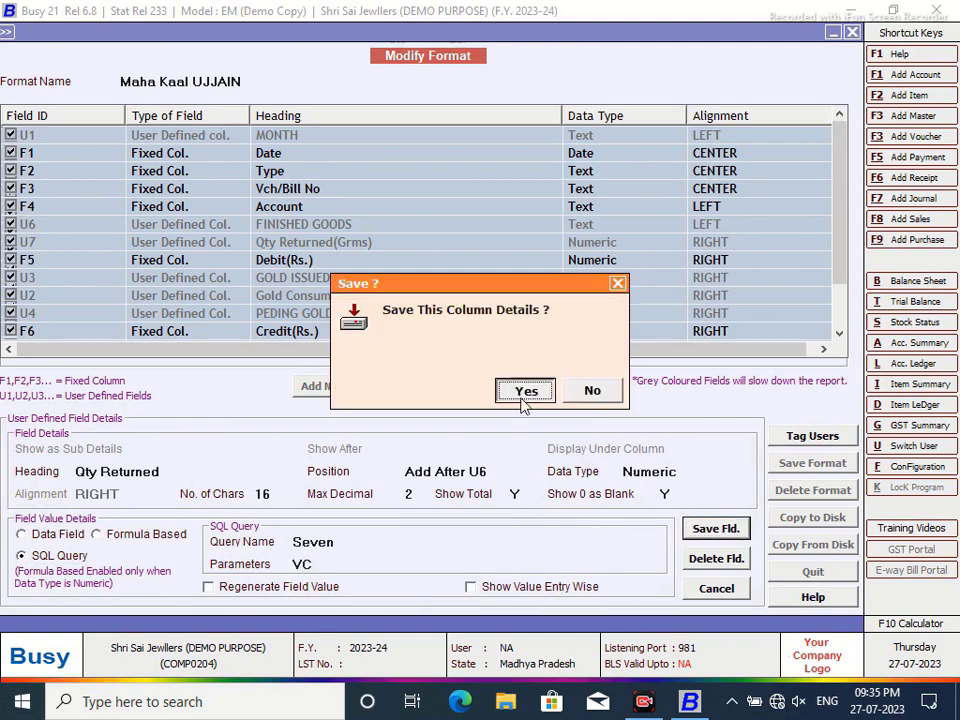
- Save the edited ledger format, acknowledge the reload notice, and close the report
{"action": "left_click", "coordinate": [521, 397]}
{"action": "left_click", "coordinate": [794, 466]}
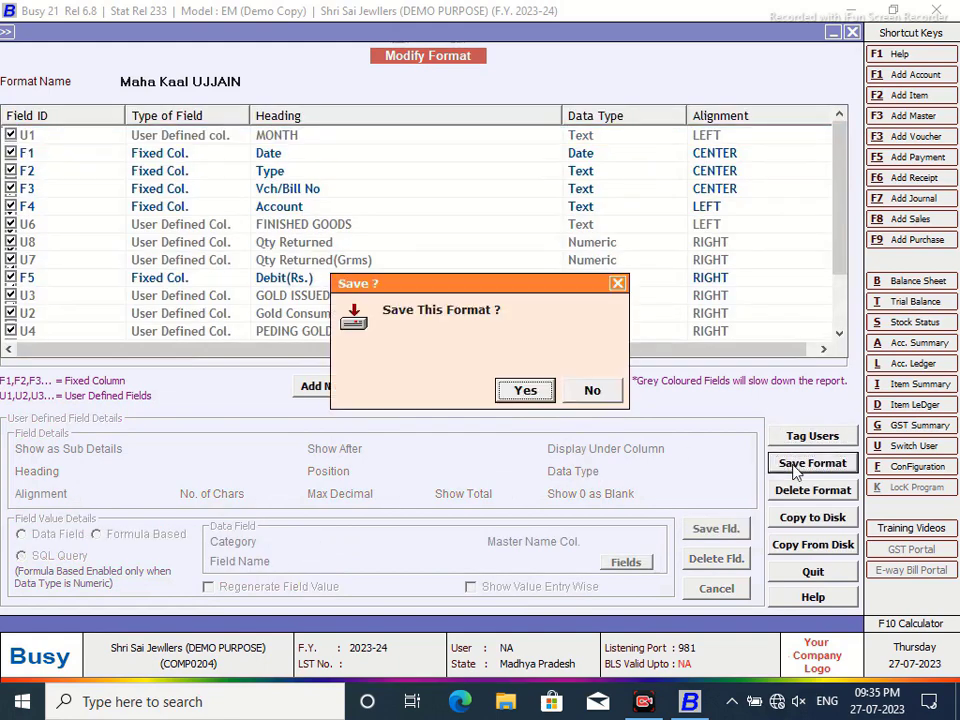
{"action": "left_click", "coordinate": [522, 392]}
{"action": "left_click", "coordinate": [591, 387]}
{"action": "left_click", "coordinate": [853, 33]}
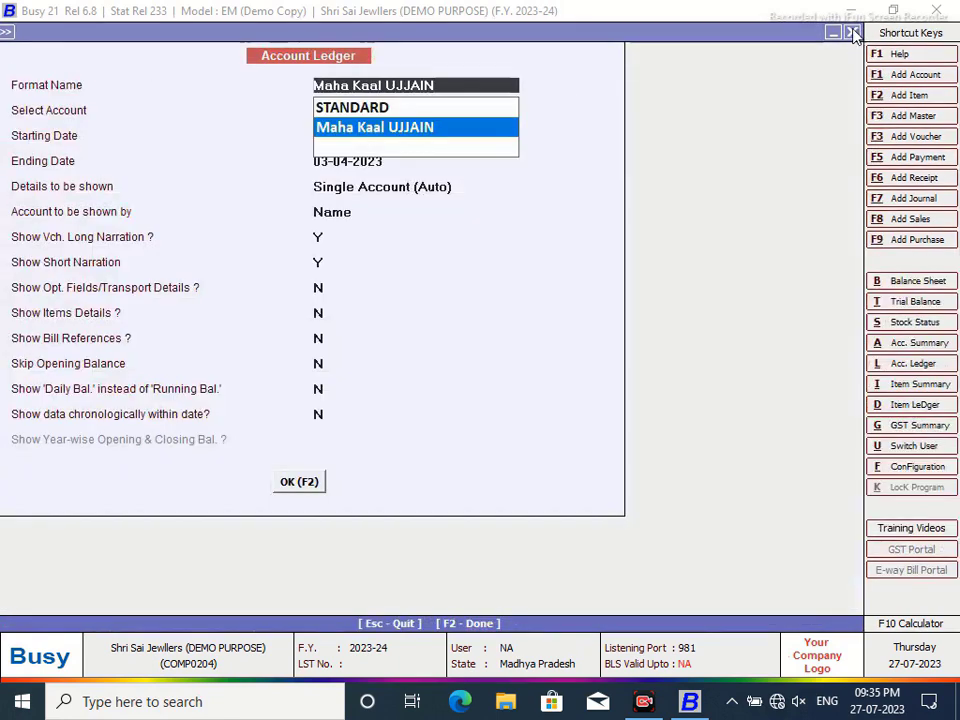
{"action": "key", "text": "Return"}
{"action": "left_click", "coordinate": [298, 482]}
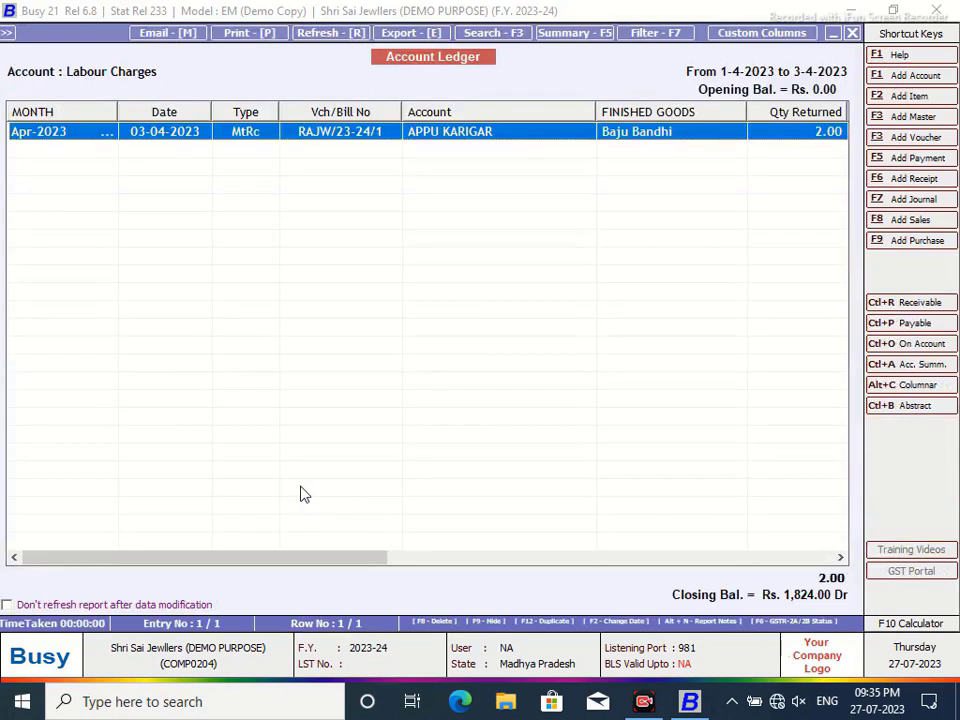
{"action": "left_click_drag", "start_coordinate": [330, 558], "coordinate": [250, 548]}
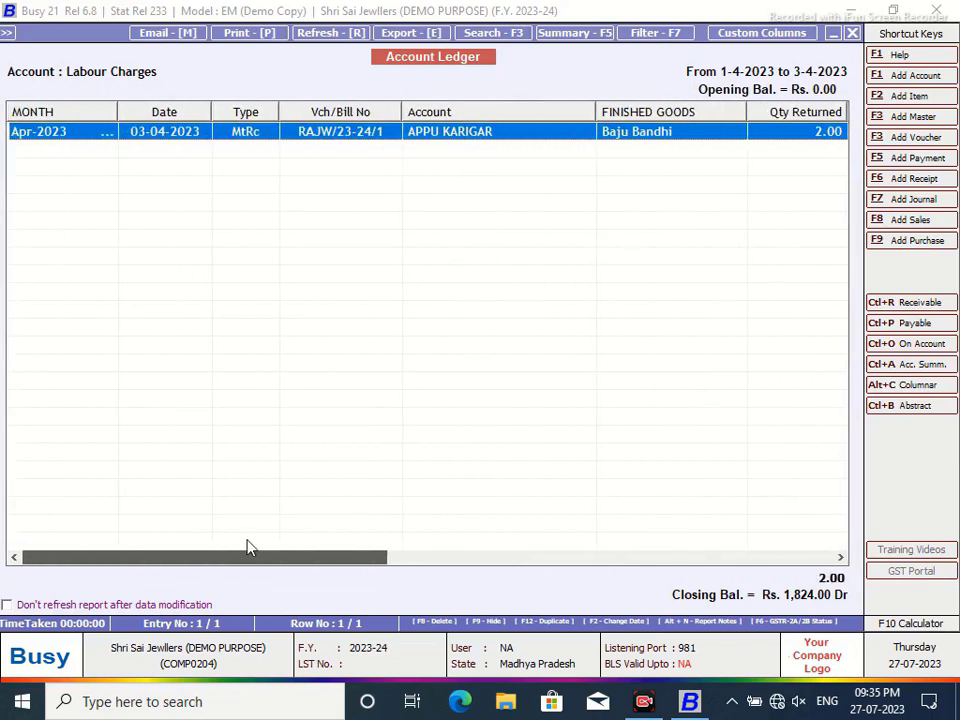
{"action": "left_click_drag", "start_coordinate": [321, 547], "coordinate": [357, 548]}
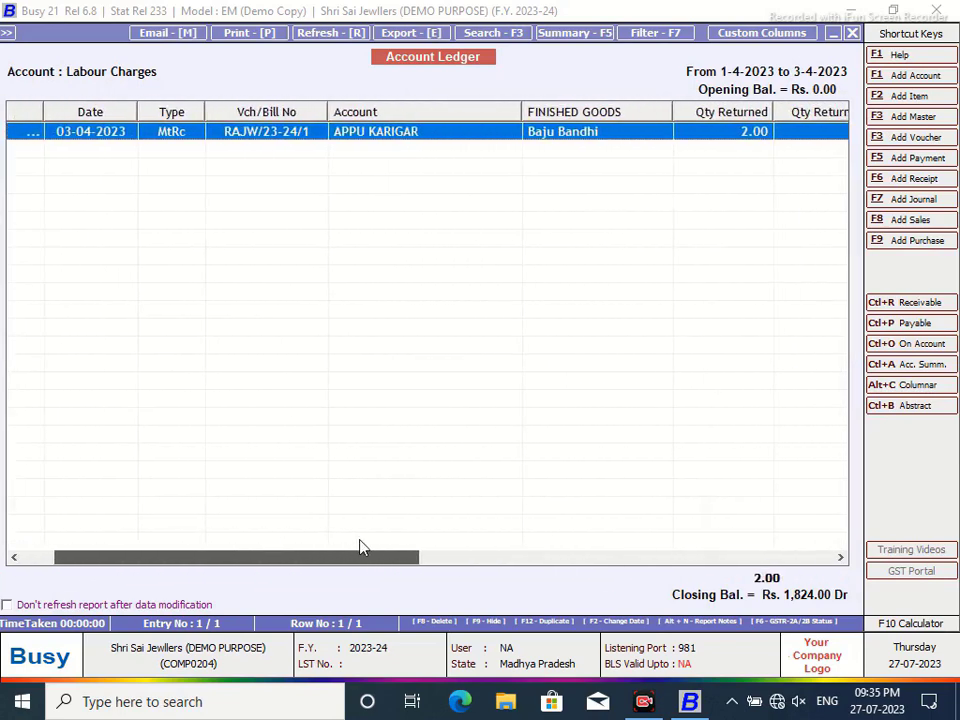
{"action": "left_click", "coordinate": [852, 36]}
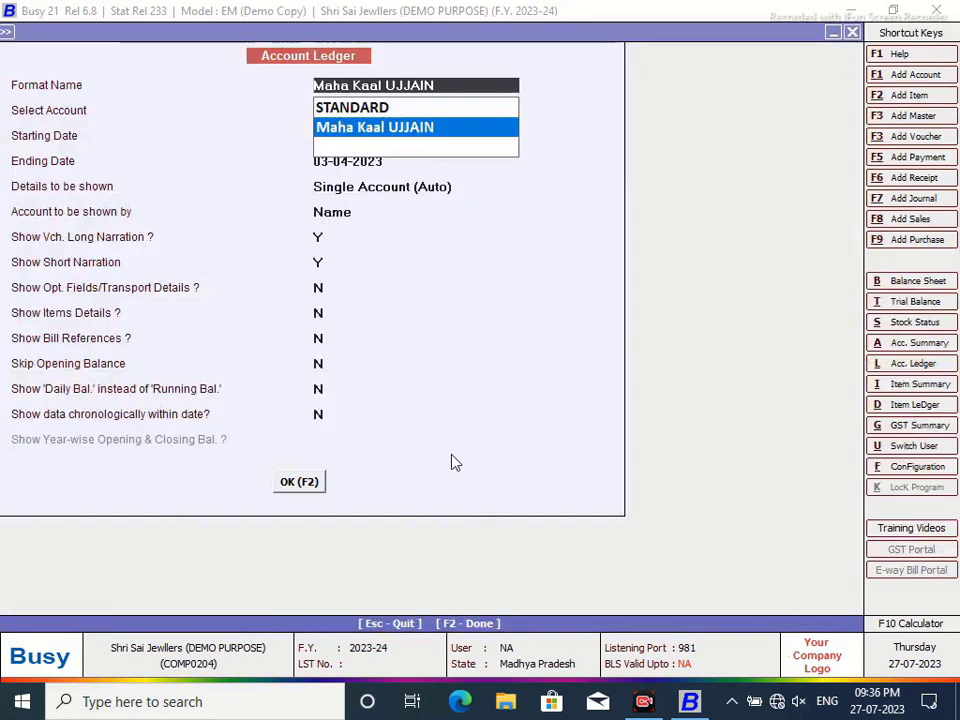
- Start a new Main-series purchase voucher dated 10-04-2023 numbered PUR/2
{"action": "left_click", "coordinate": [848, 35]}
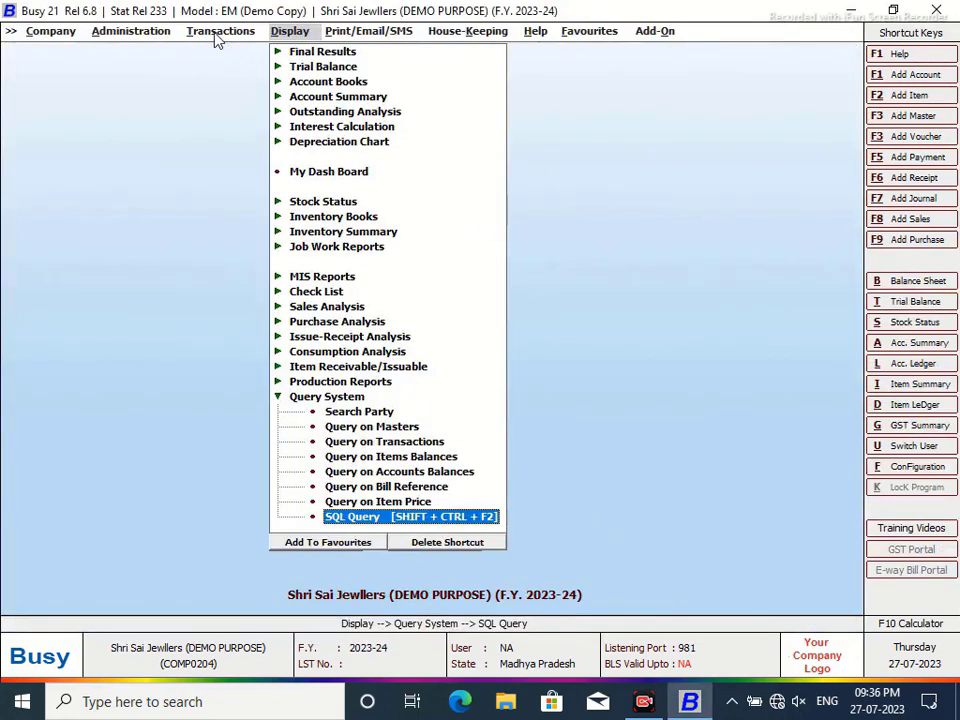
{"action": "left_click", "coordinate": [163, 29]}
{"action": "left_click", "coordinate": [251, 82]}
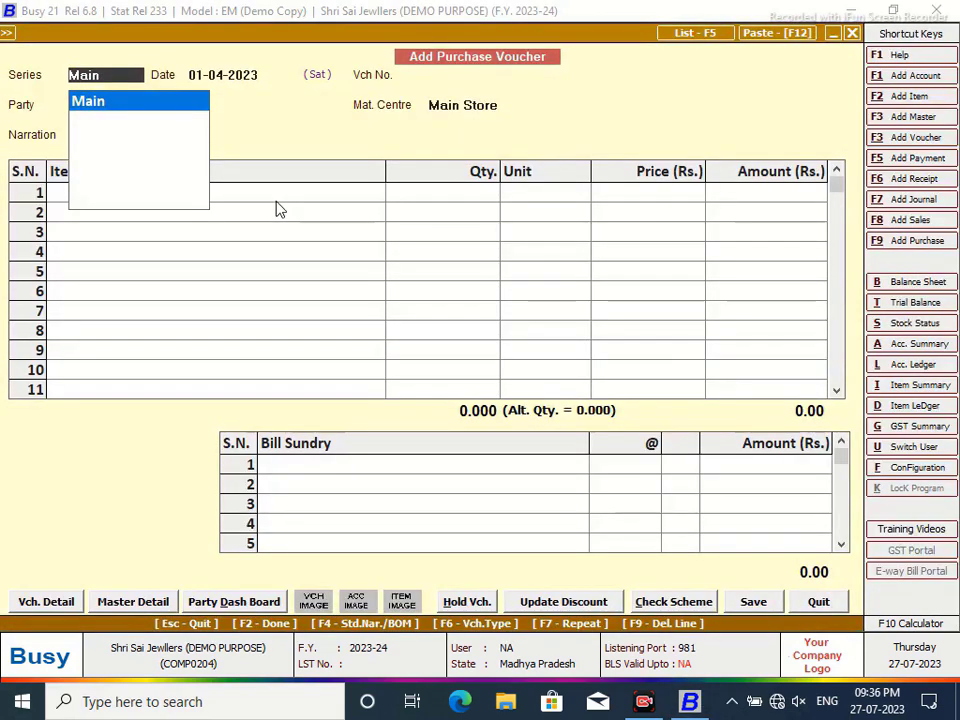
{"action": "key", "text": "Return"}
{"action": "type", "text": "10/4"}
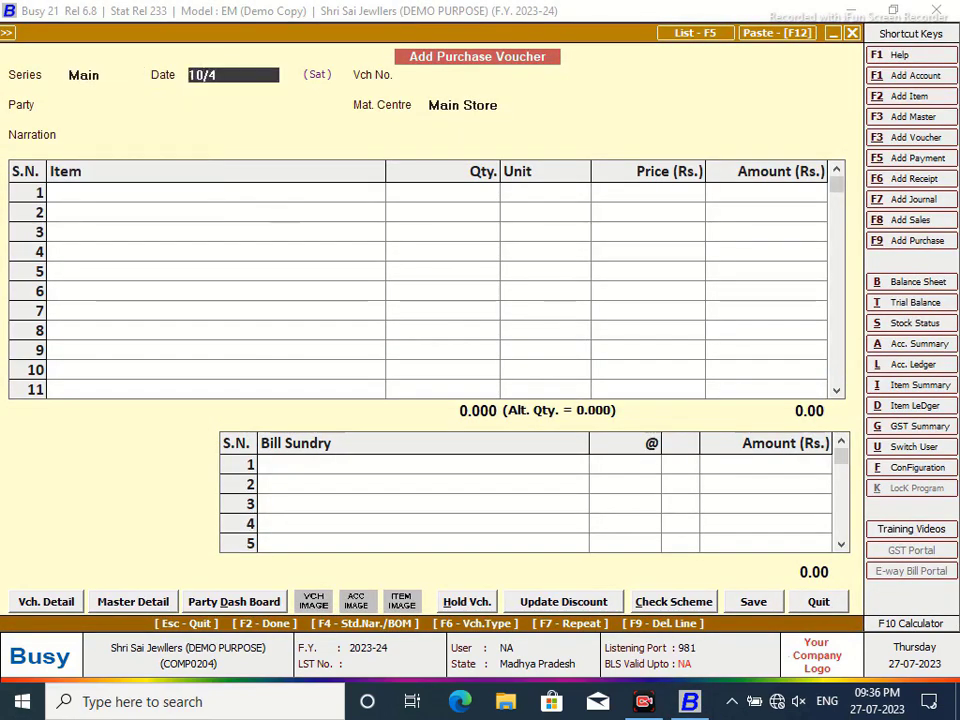
{"action": "key", "text": "Return"}
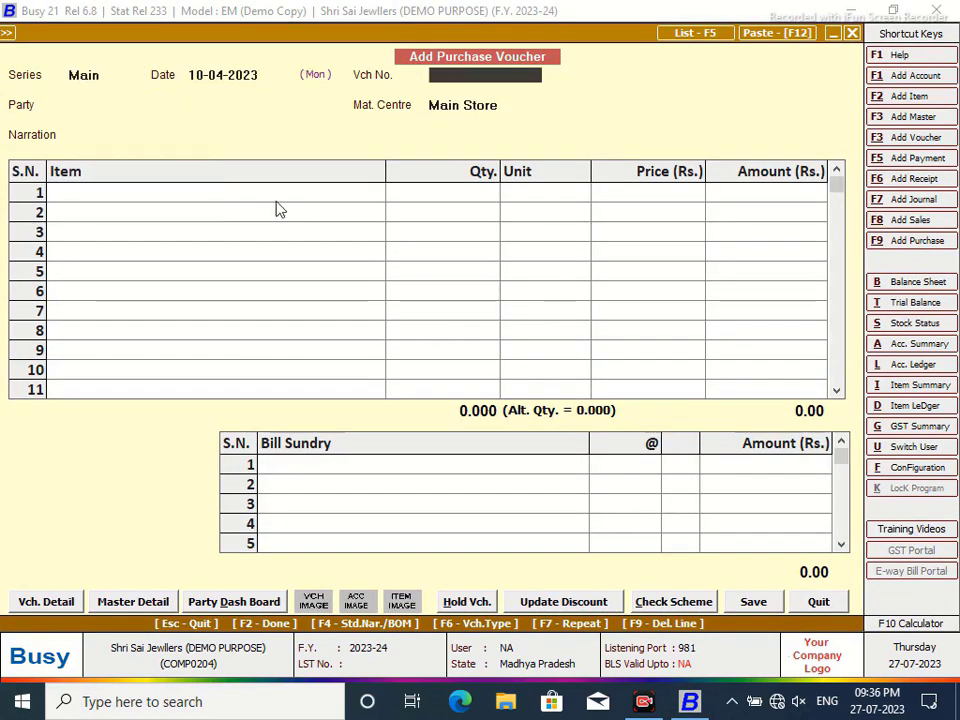
{"action": "key", "text": "Return"}
{"action": "key", "text": "Return"}
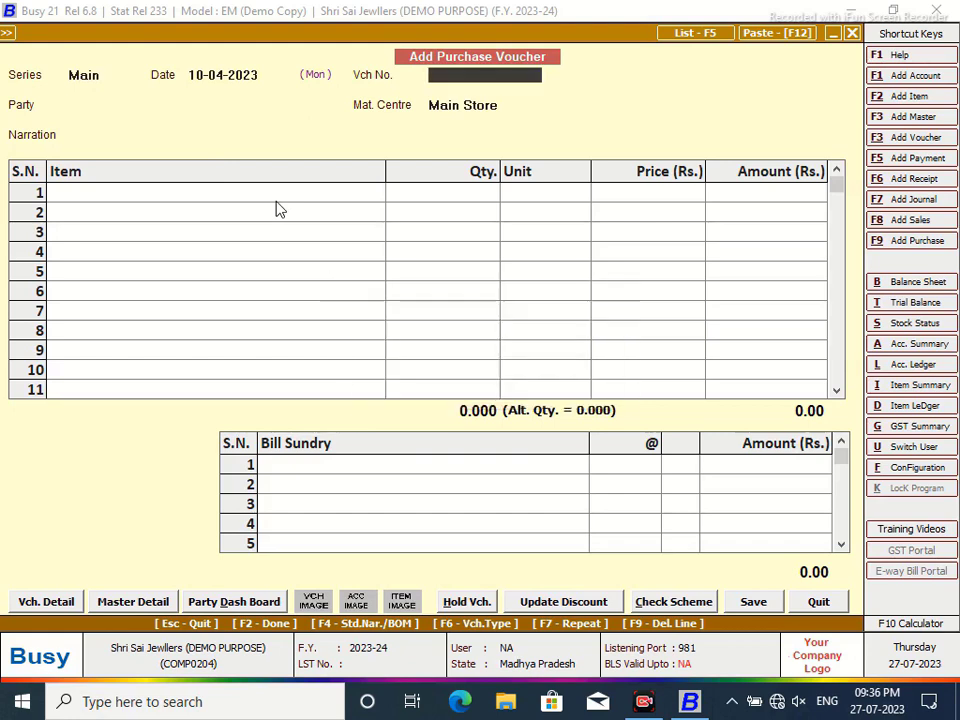
{"action": "type", "text": "PUR/2"}
{"action": "key", "text": "Return"}
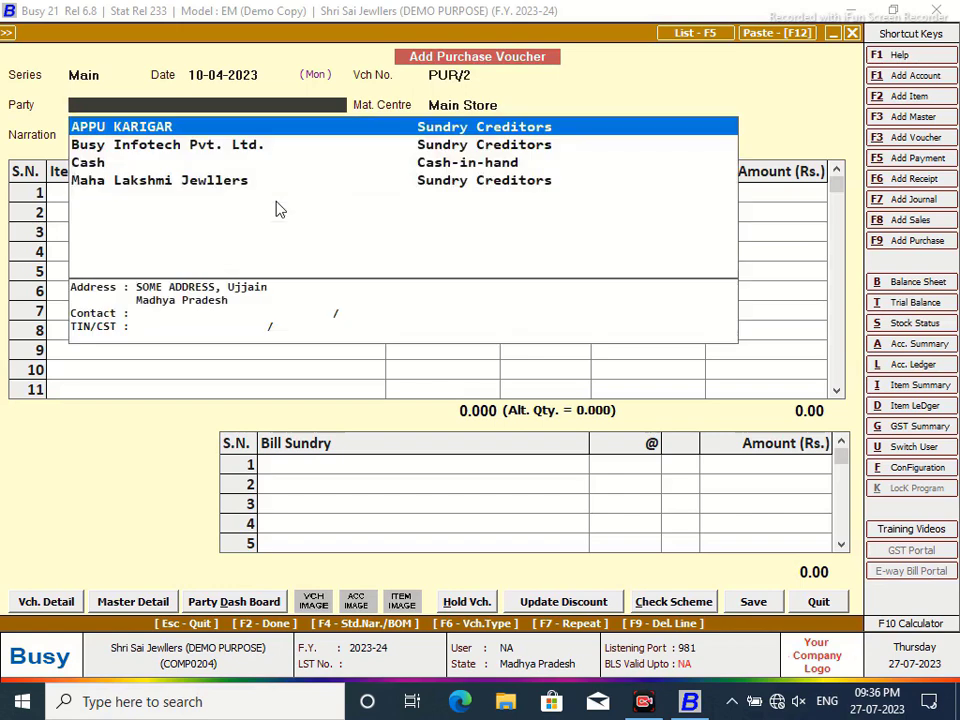
- Choose party Maha Lakshmi Jewllers and add GOLD: weight 12, wastage 8, purity 92, giving 10.966 Gms
{"action": "key", "text": "Down"}
{"action": "key", "text": "Down"}
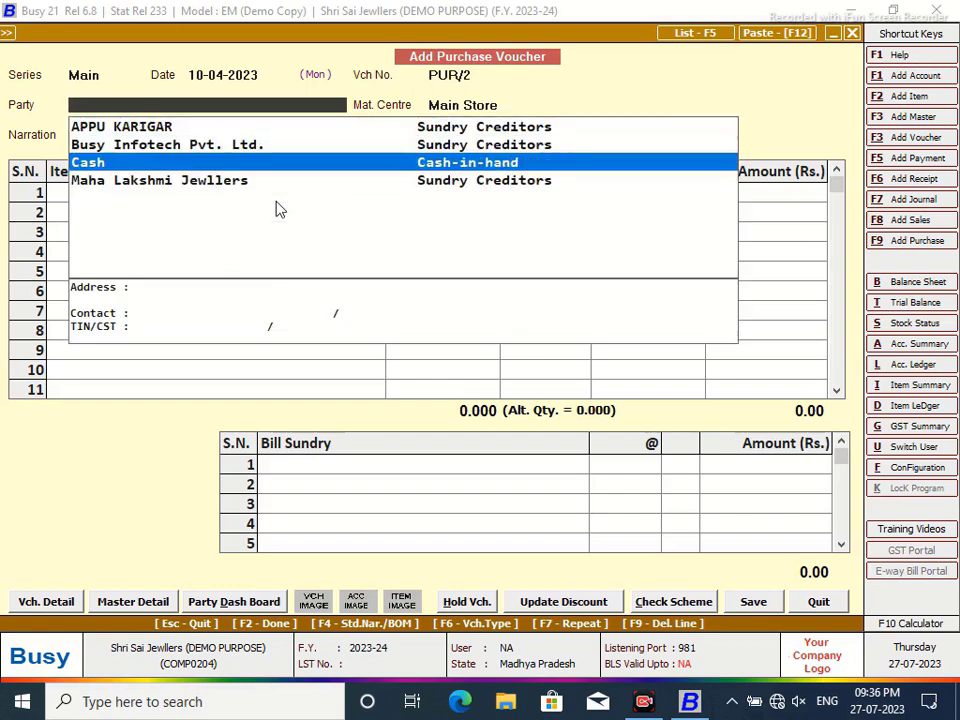
{"action": "key", "text": "Down"}
{"action": "key", "text": "Return"}
{"action": "key", "text": "Return"}
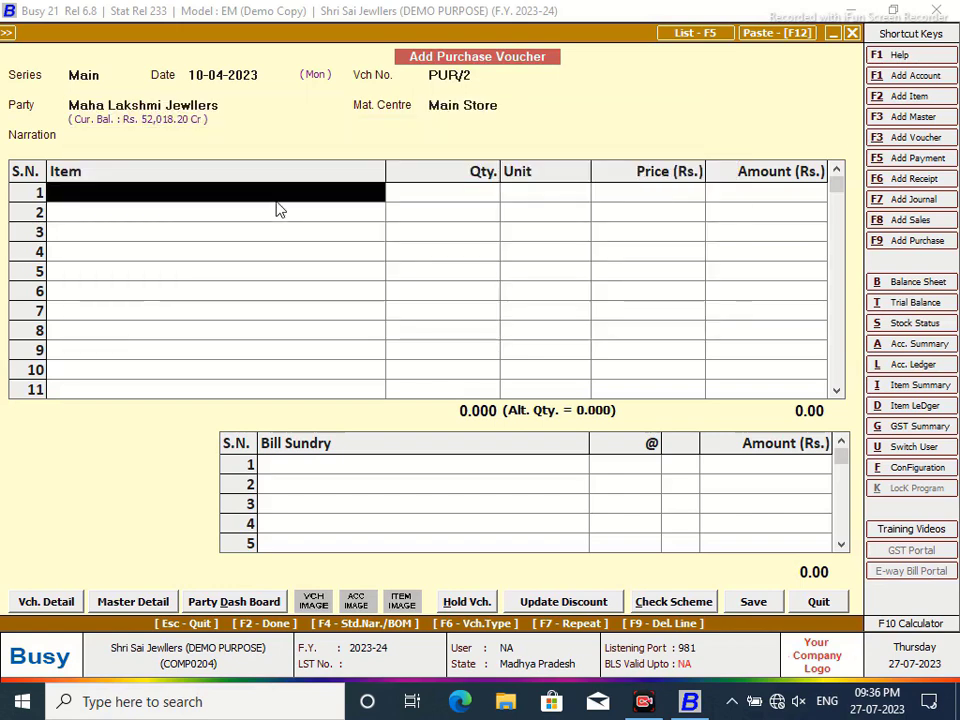
{"action": "key", "text": "Down"}
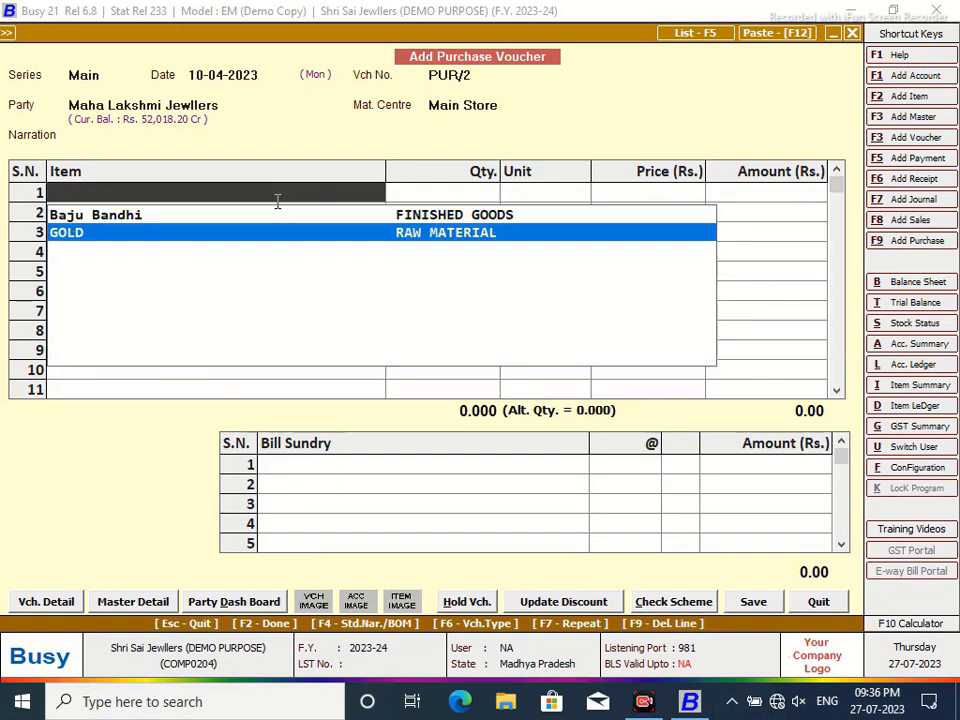
{"action": "key", "text": "Return"}
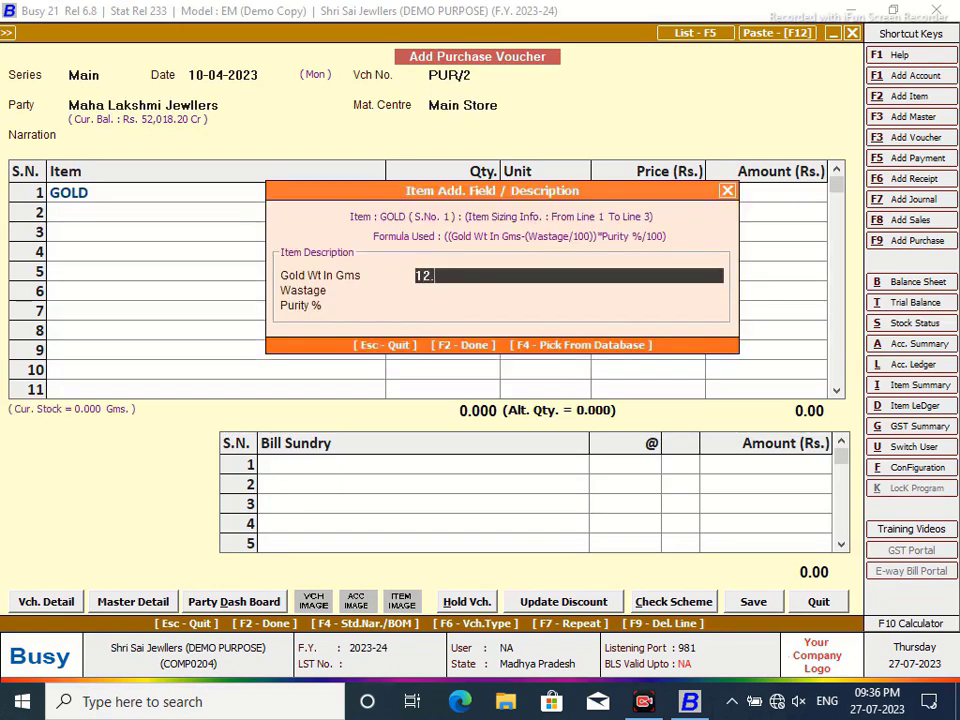
{"action": "key", "text": "Return"}
{"action": "type", "text": "8"}
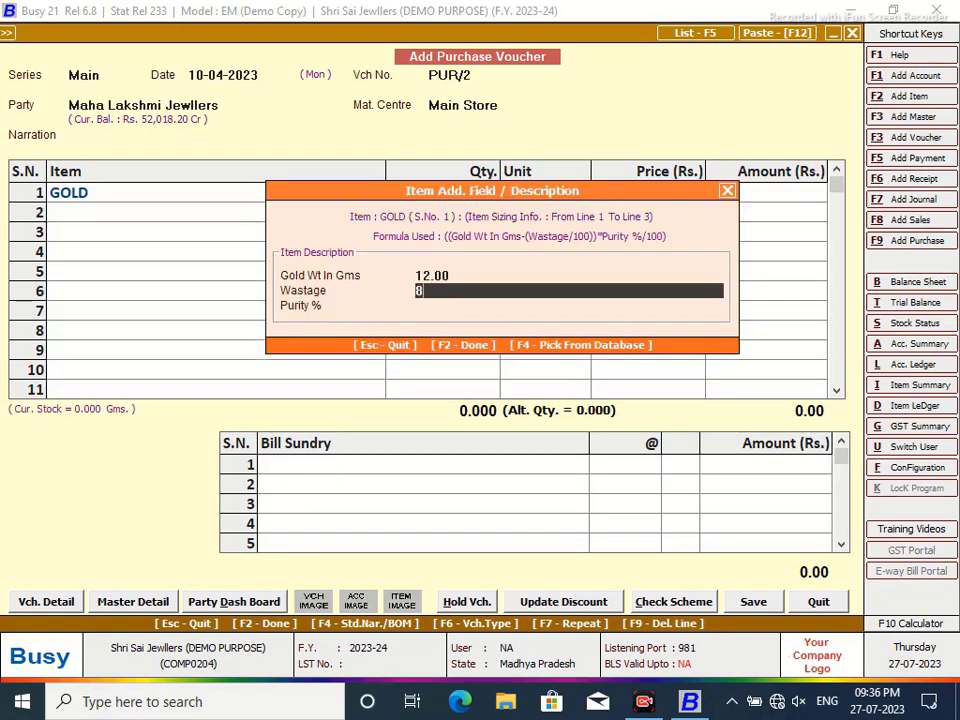
{"action": "type", "text": ".00"}
{"action": "key", "text": "Return"}
{"action": "type", "text": "9"}
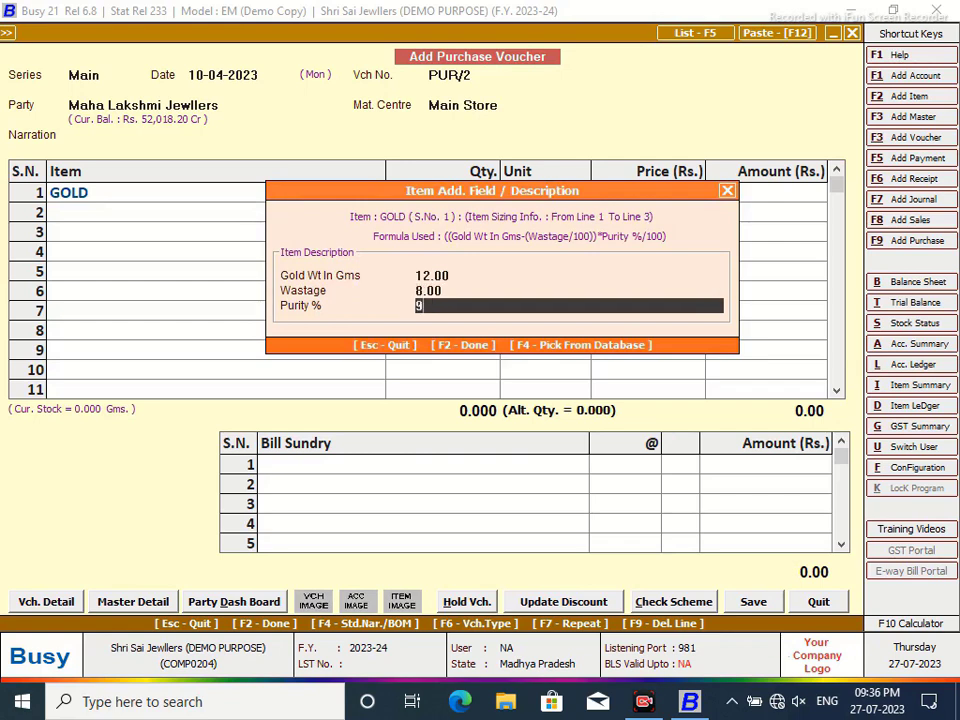
{"action": "type", "text": "2.00"}
{"action": "key", "text": "Return"}
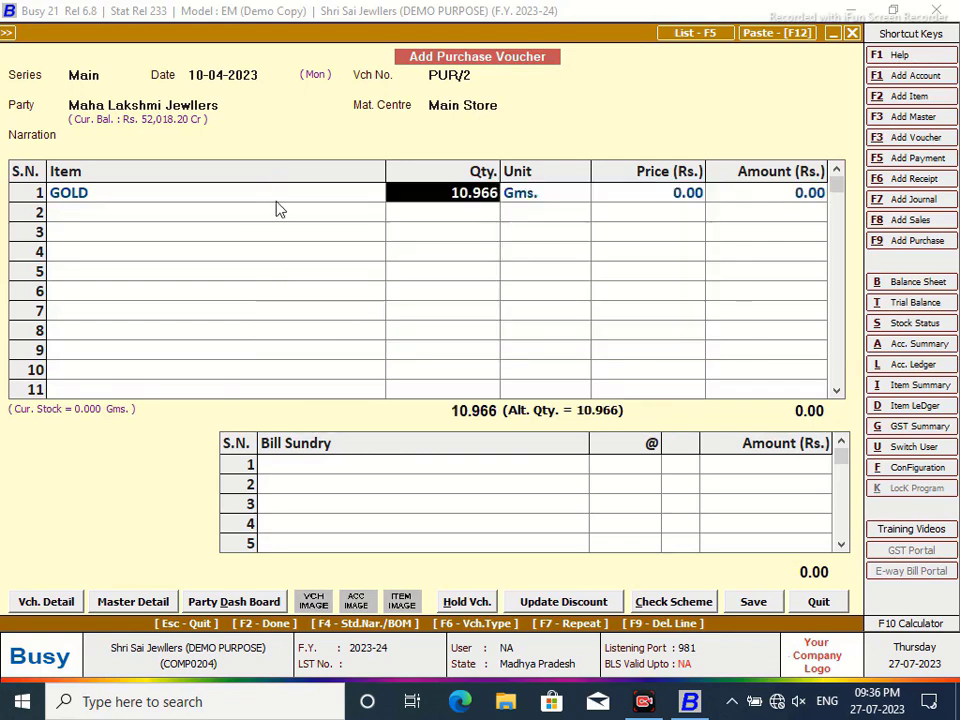
{"action": "key", "text": "Return"}
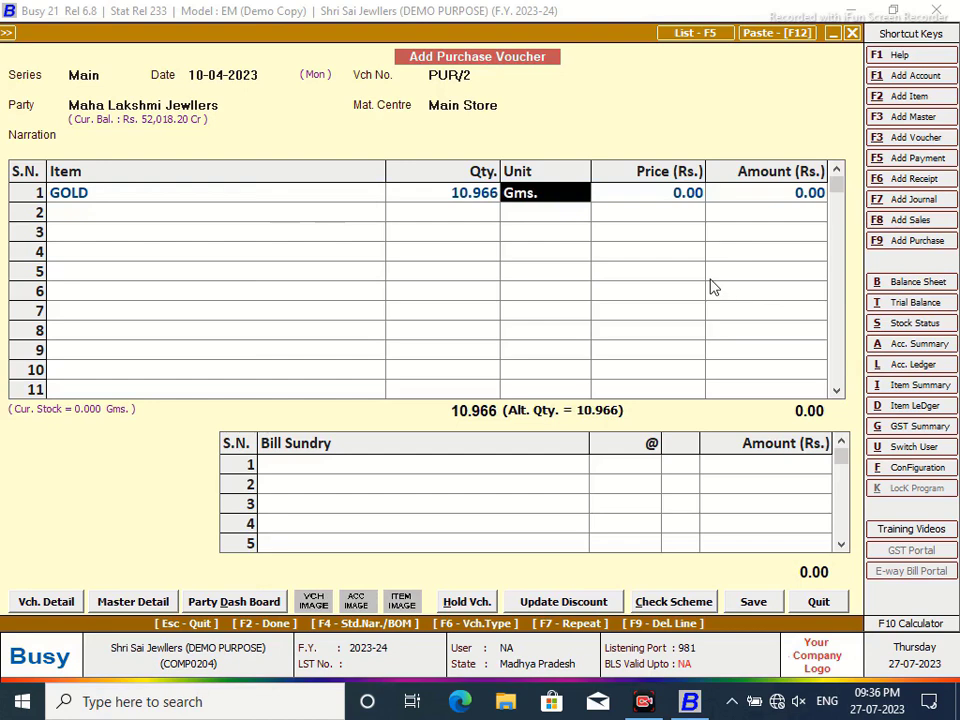
- Price the gold at 5,800 and save the voucher with bill-by-bill adjustment
{"action": "key", "text": "Return"}
{"action": "type", "text": "5800"}
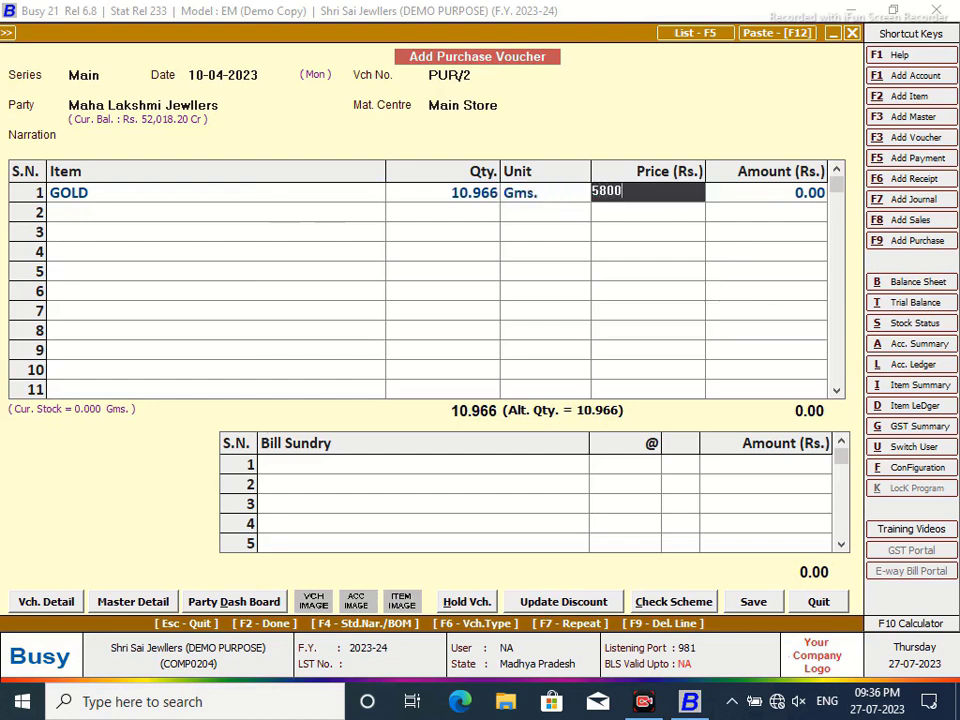
{"action": "key", "text": "Return"}
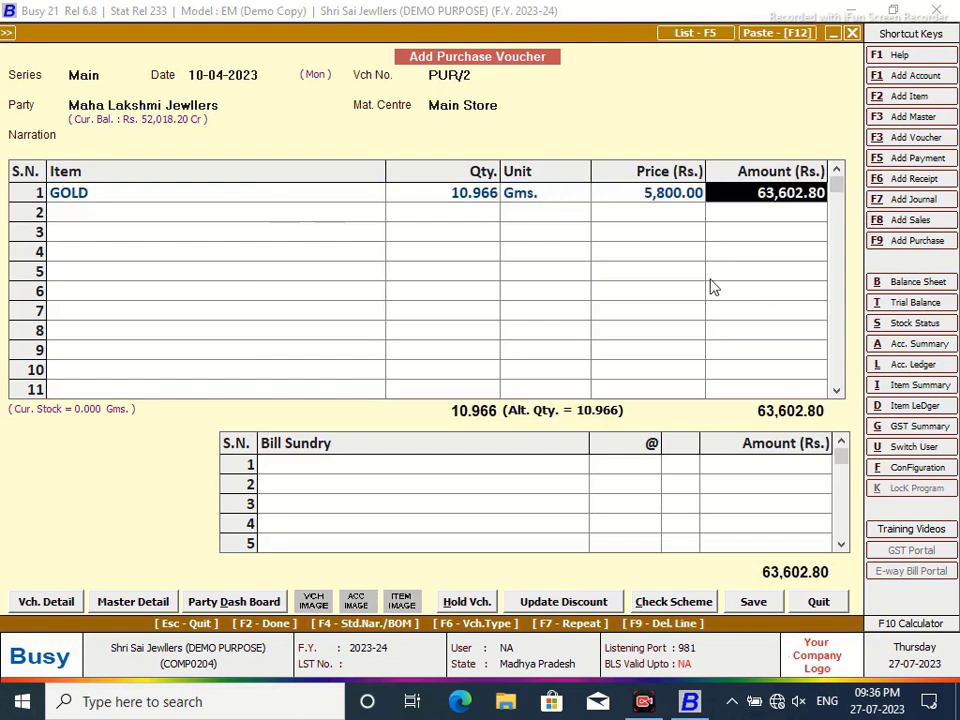
{"action": "left_click", "coordinate": [753, 601]}
{"action": "left_click", "coordinate": [470, 495]}
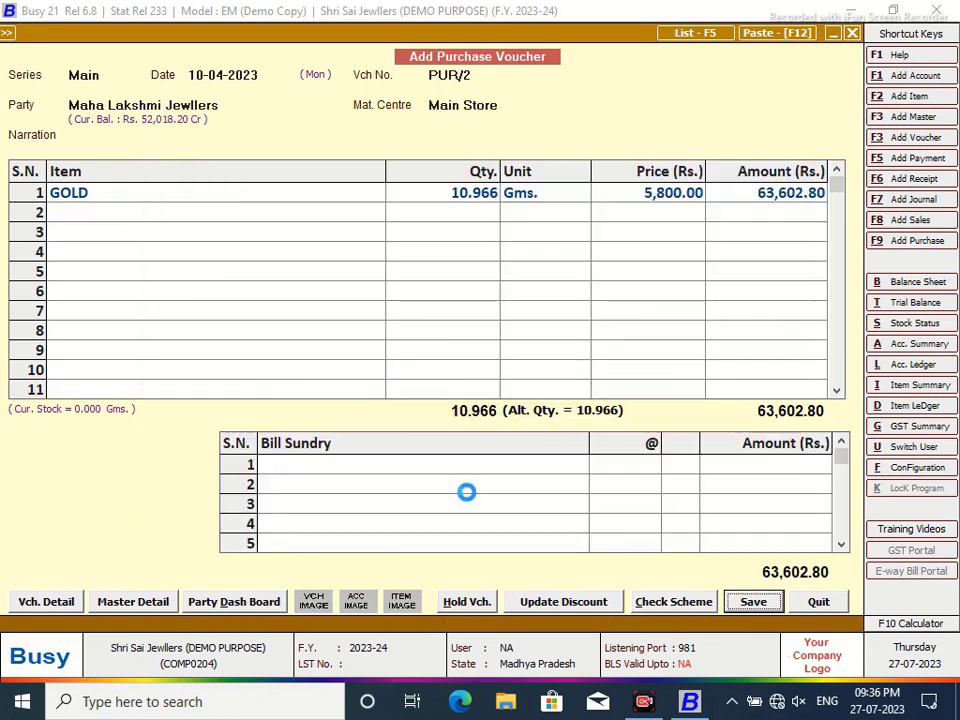
{"action": "left_click", "coordinate": [472, 387]}
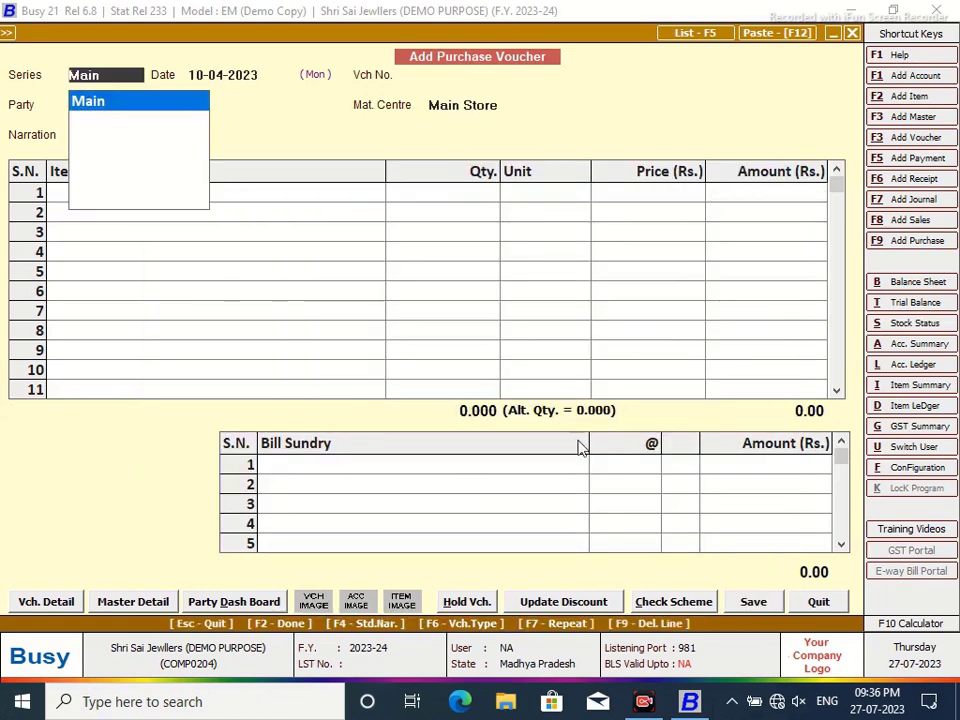
{"action": "left_click", "coordinate": [819, 601]}
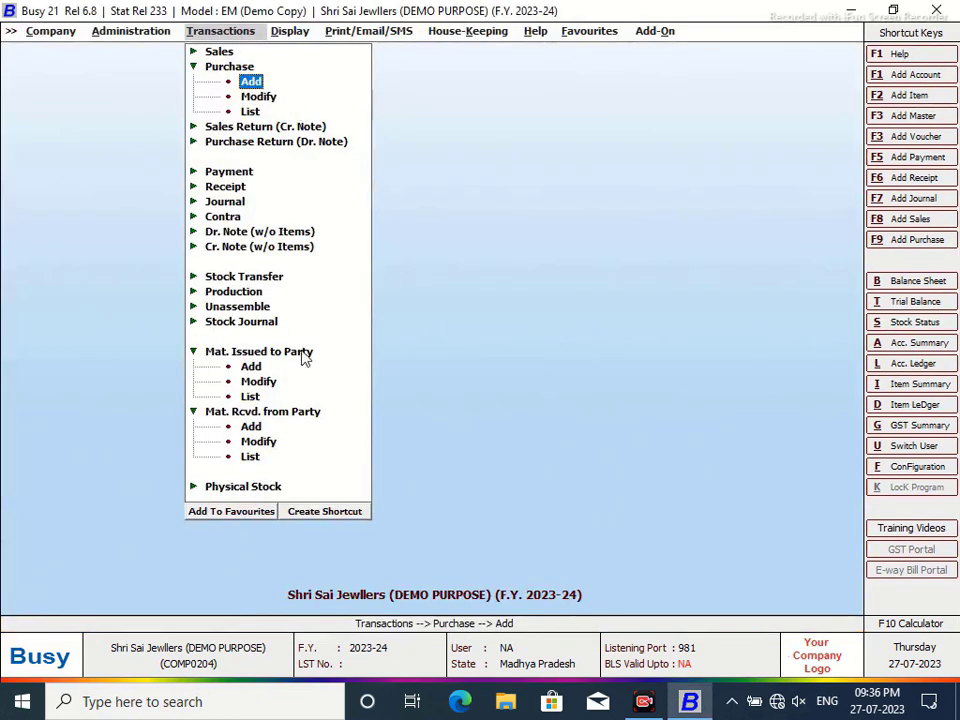
- Start a new Main-series Material Issued to Party voucher dated 12-04-2023
{"action": "left_click", "coordinate": [252, 377]}
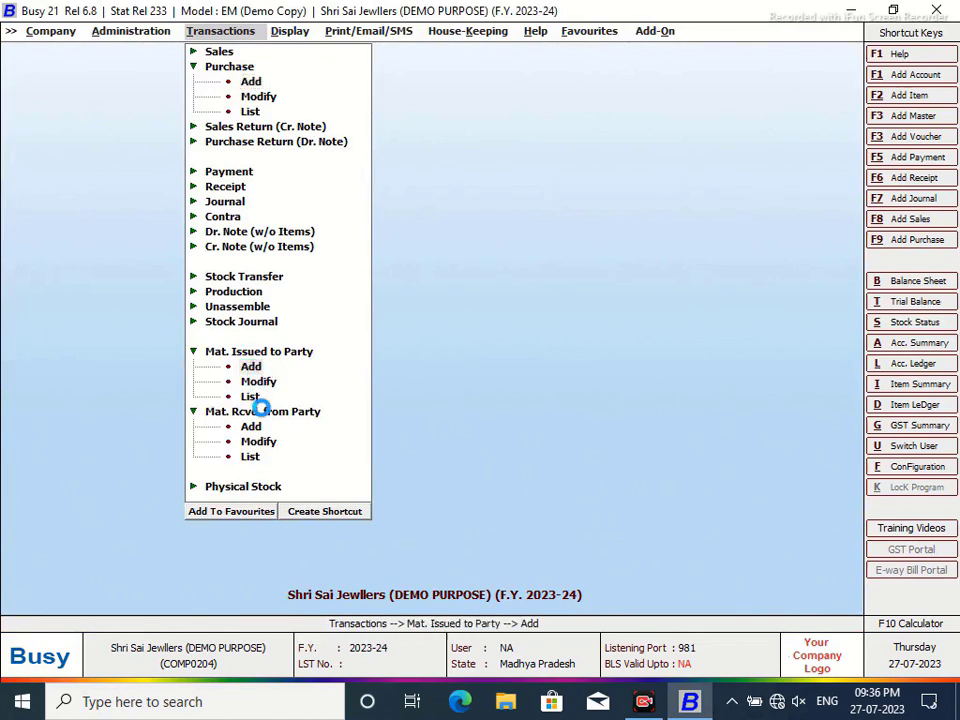
{"action": "key", "text": "Return"}
{"action": "key", "text": "Return"}
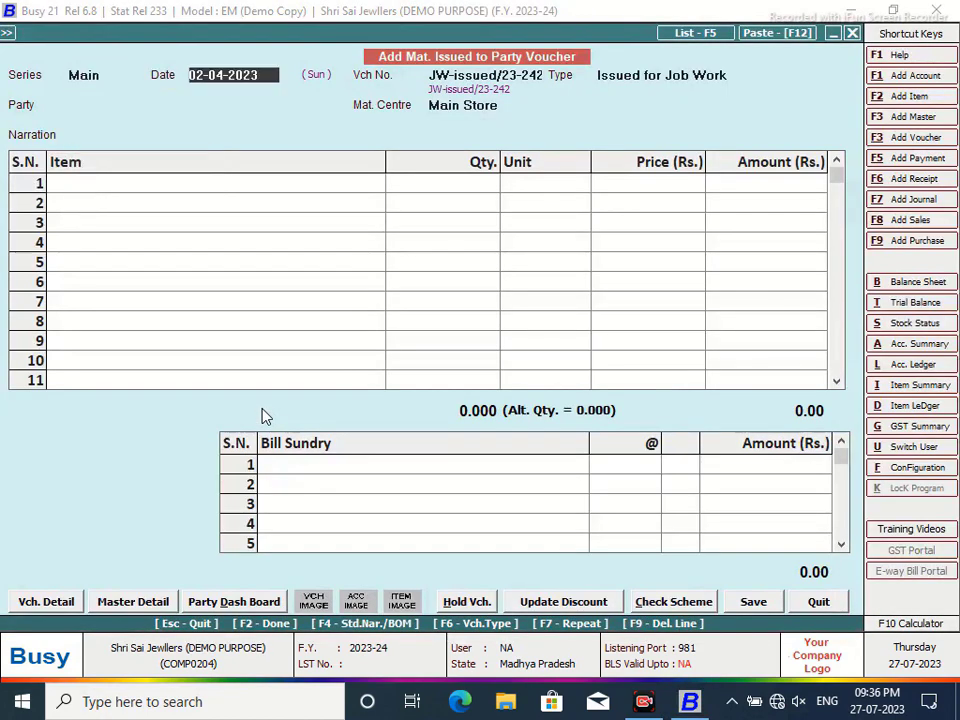
{"action": "type", "text": "12/4"}
{"action": "key", "text": "Return"}
{"action": "key", "text": "Return"}
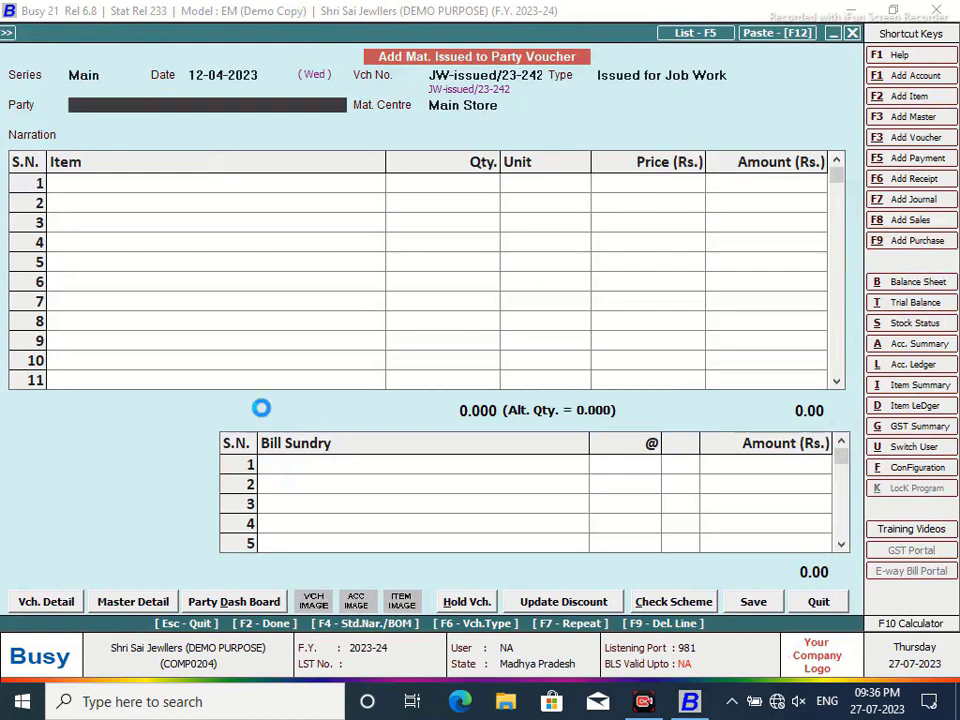
- Create the job-worker's party account under Sundry Creditors and save the issue voucher for it
{"action": "key", "text": "F3"}
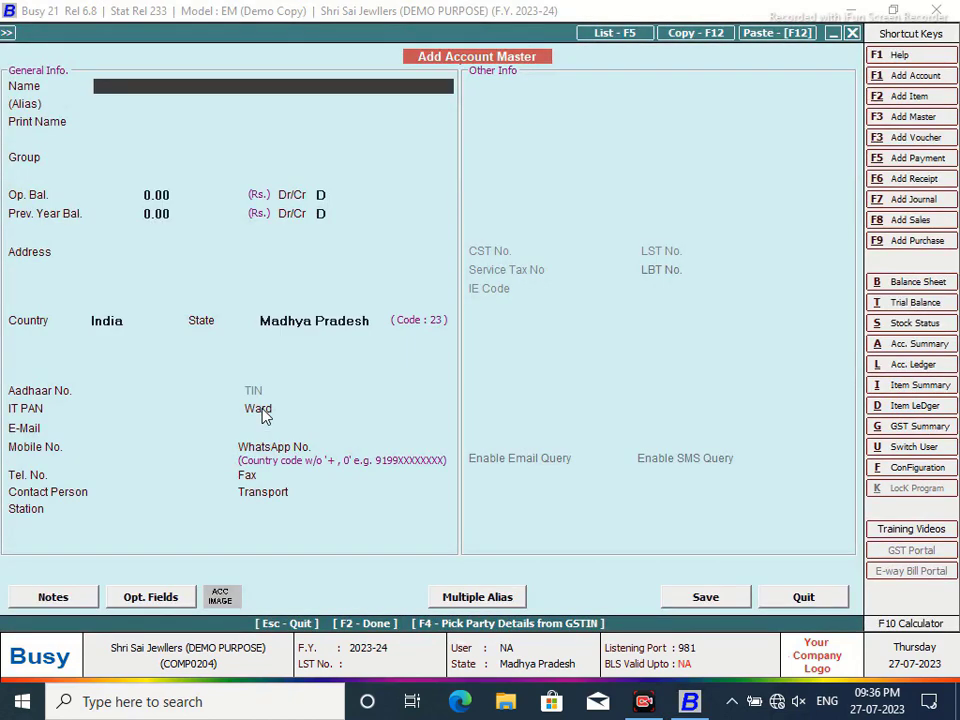
{"action": "key", "text": "Return"}
{"action": "key", "text": "Return"}
{"action": "key", "text": "Return"}
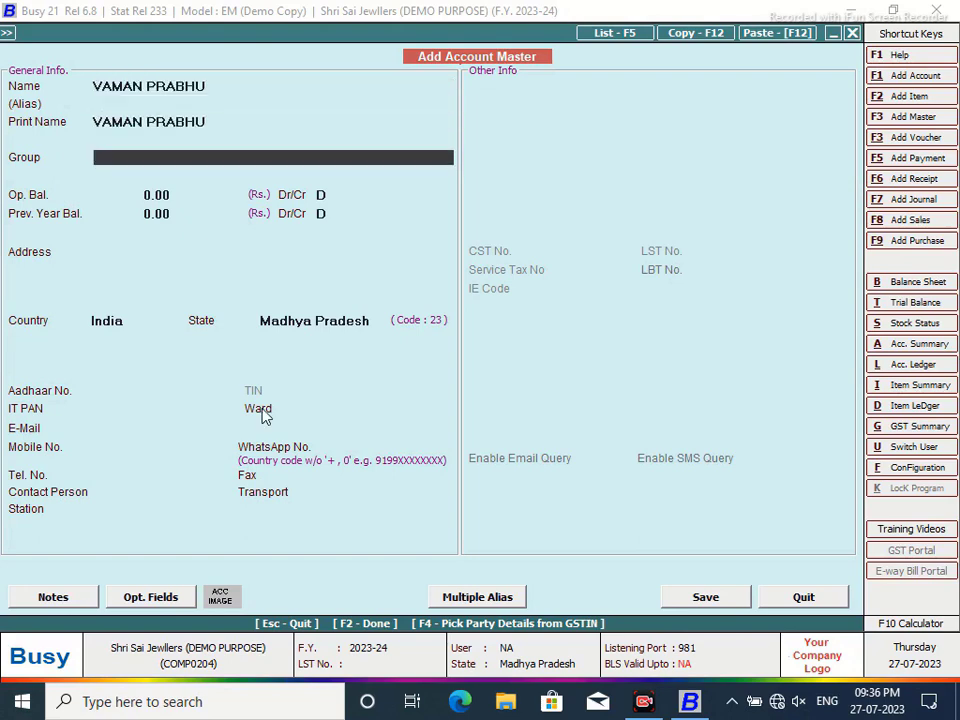
{"action": "type", "text": "SUN"}
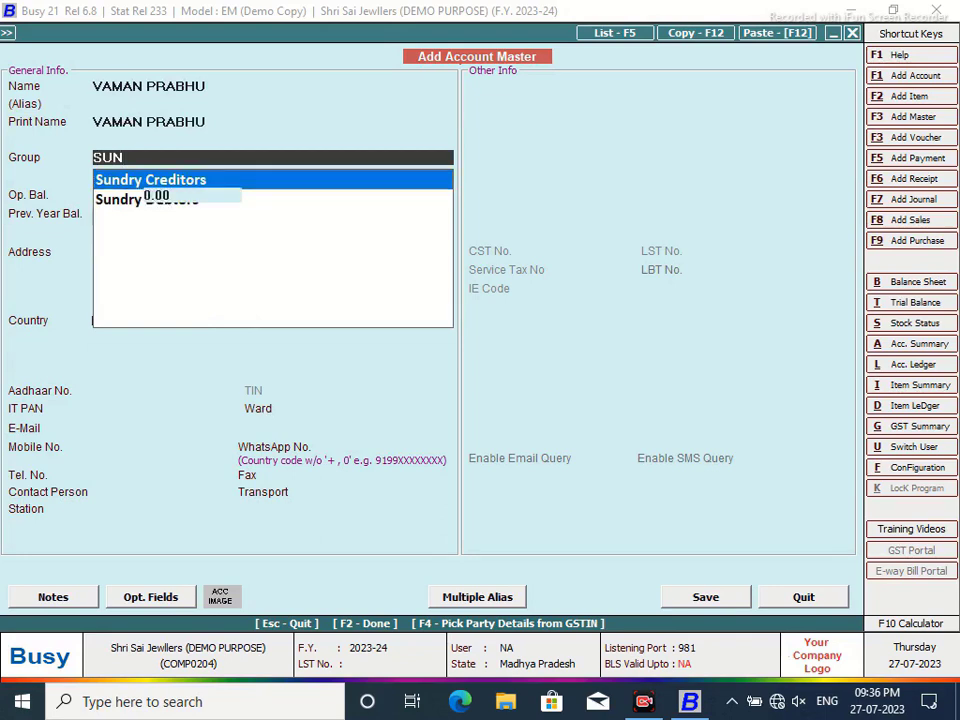
{"action": "key", "text": "Return"}
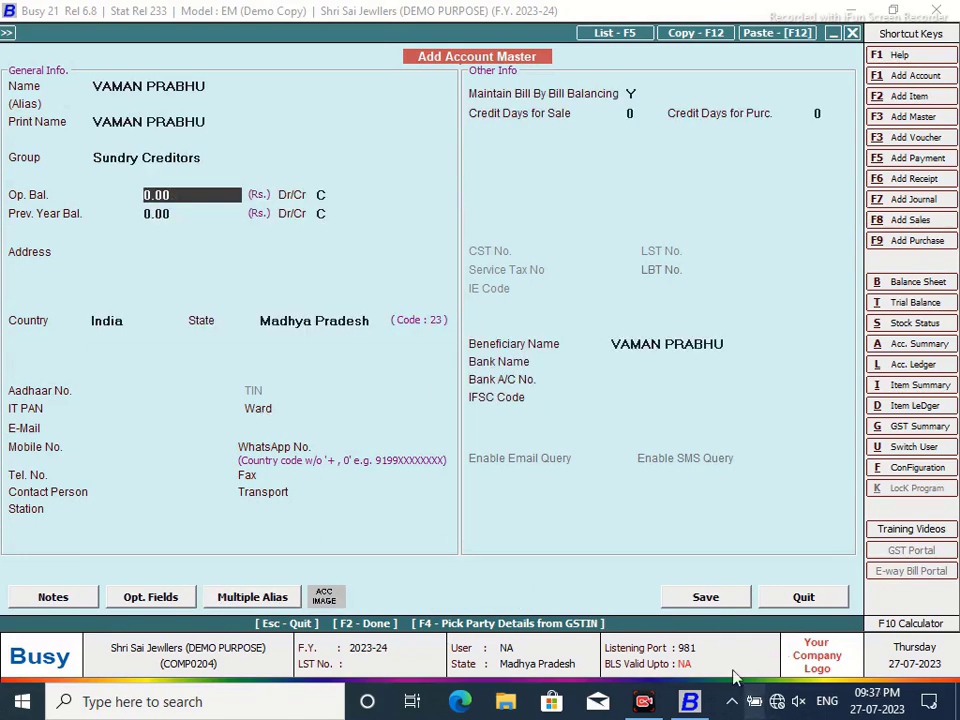
{"action": "left_click", "coordinate": [706, 598]}
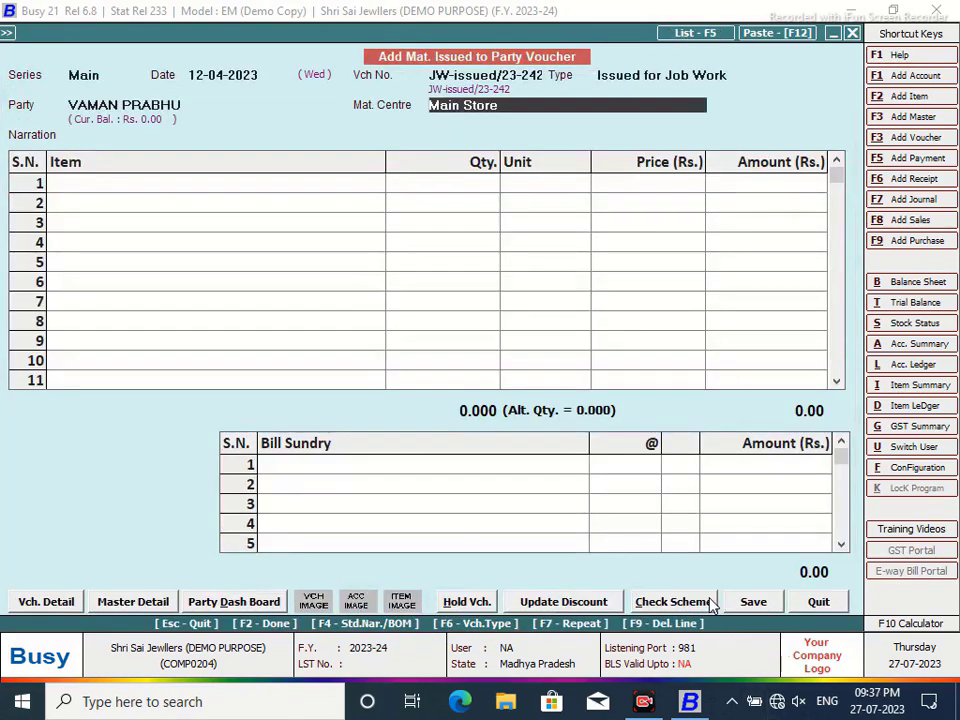
{"action": "left_click", "coordinate": [682, 44]}
{"action": "left_click", "coordinate": [754, 601]}
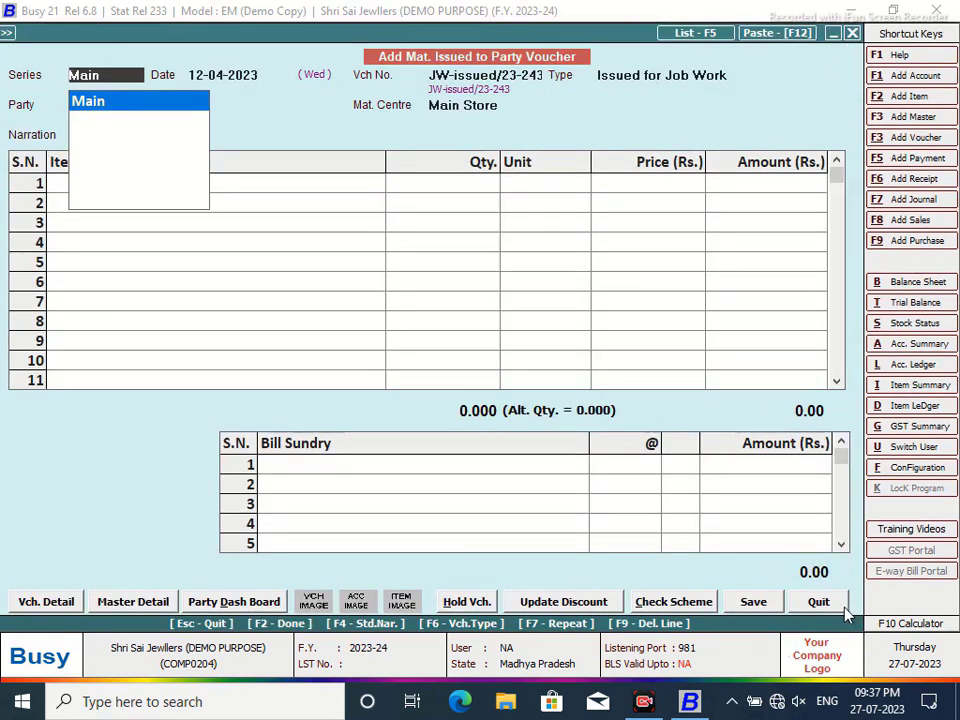
{"action": "key", "text": "Escape"}
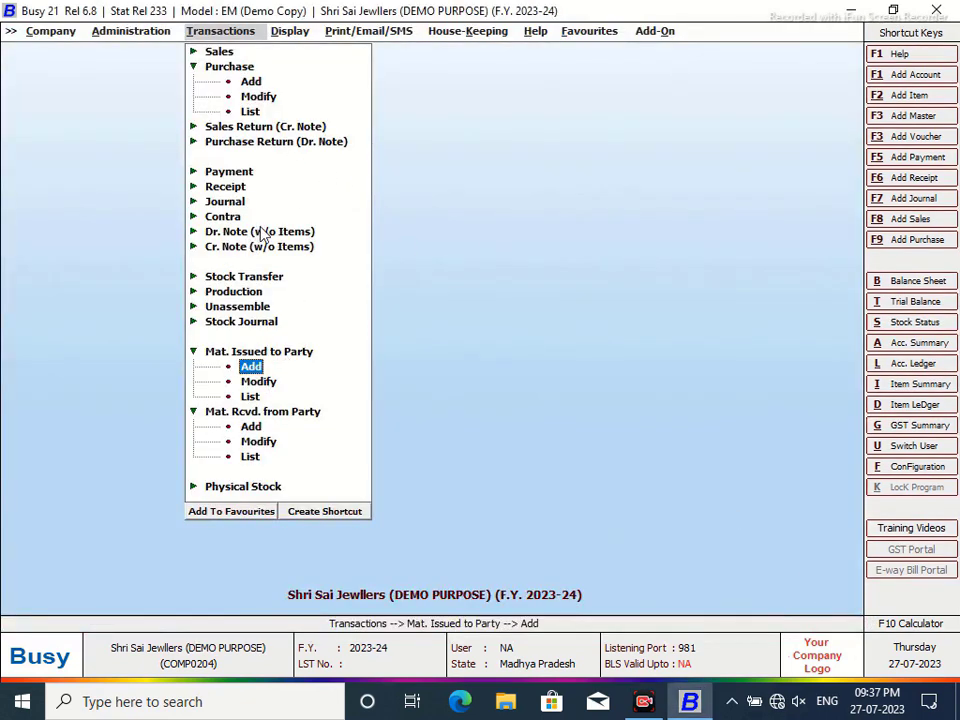
{"action": "left_click", "coordinate": [257, 99]}
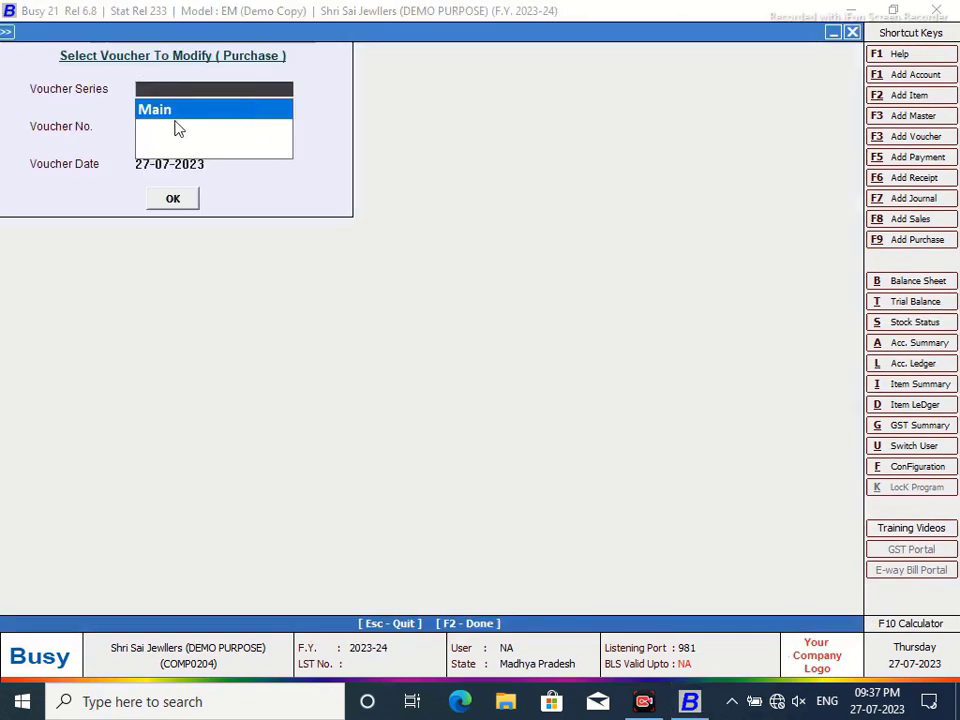
{"action": "key", "text": "Return"}
{"action": "left_click", "coordinate": [174, 199]}
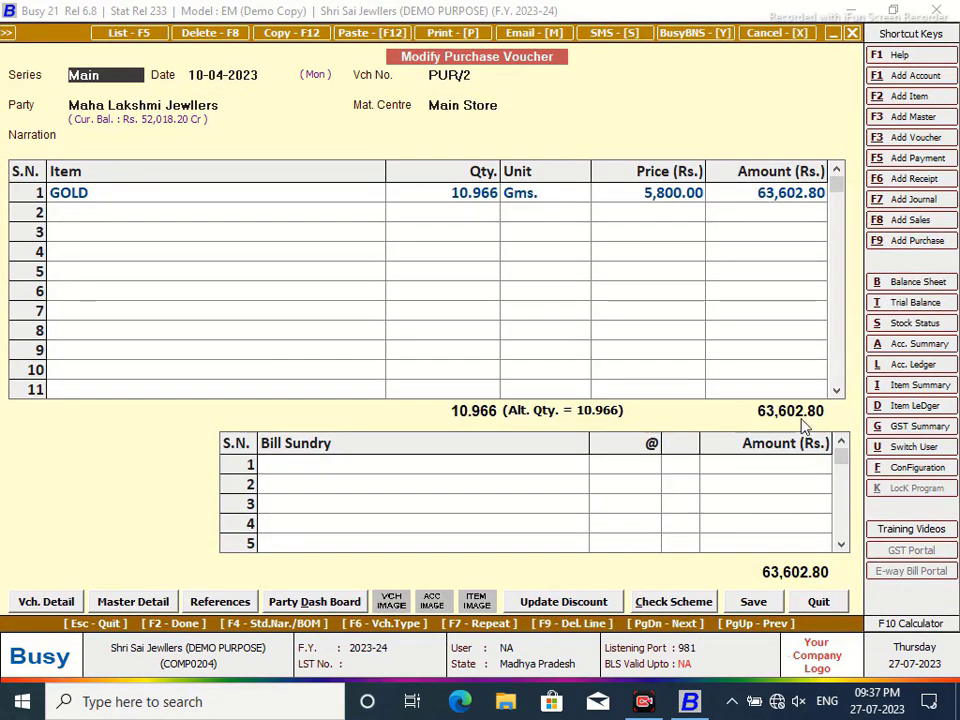
{"action": "left_click", "coordinate": [820, 603]}
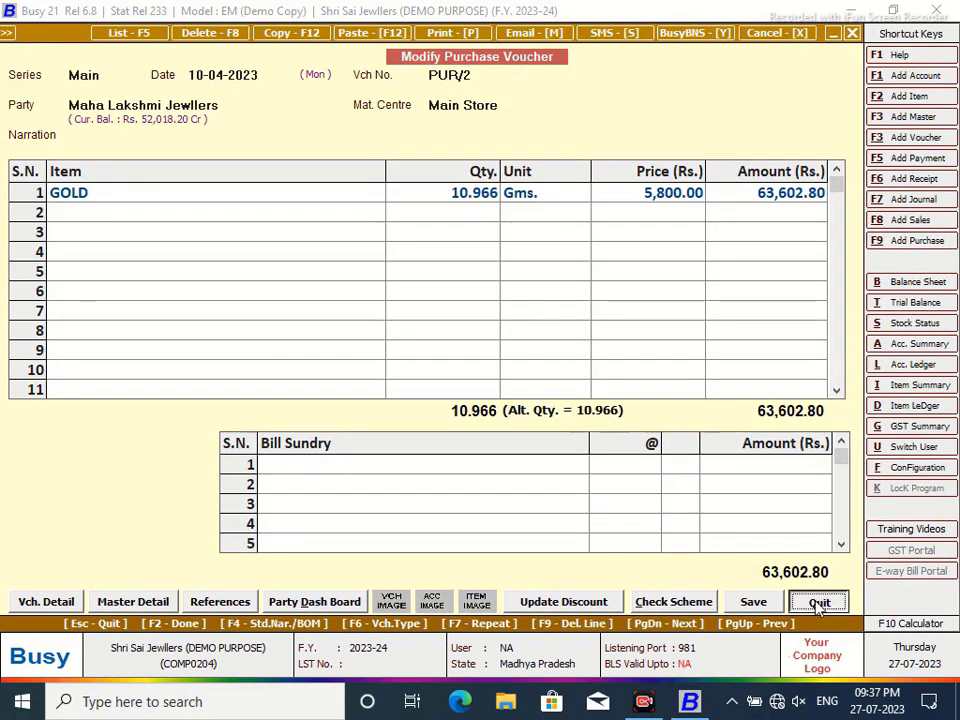
{"action": "left_click", "coordinate": [851, 33]}
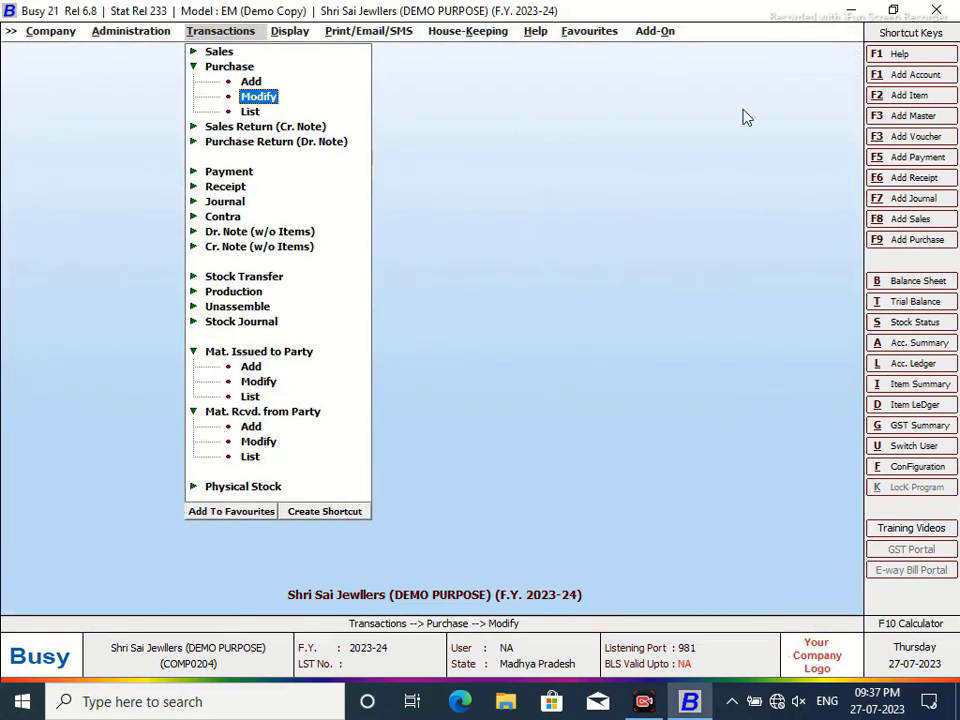
- Open voucher JW-issued/23-242 for modification, add 10.966 Gms of GOLD, confirm job work details, and save
{"action": "left_click", "coordinate": [258, 383]}
{"action": "key", "text": "Return"}
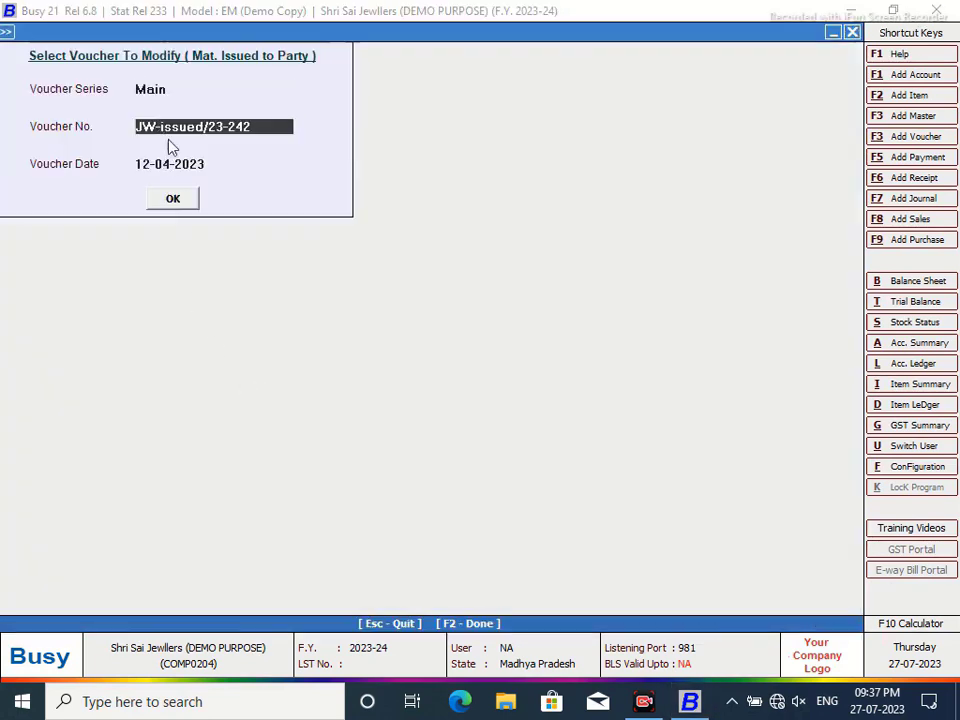
{"action": "left_click", "coordinate": [175, 198]}
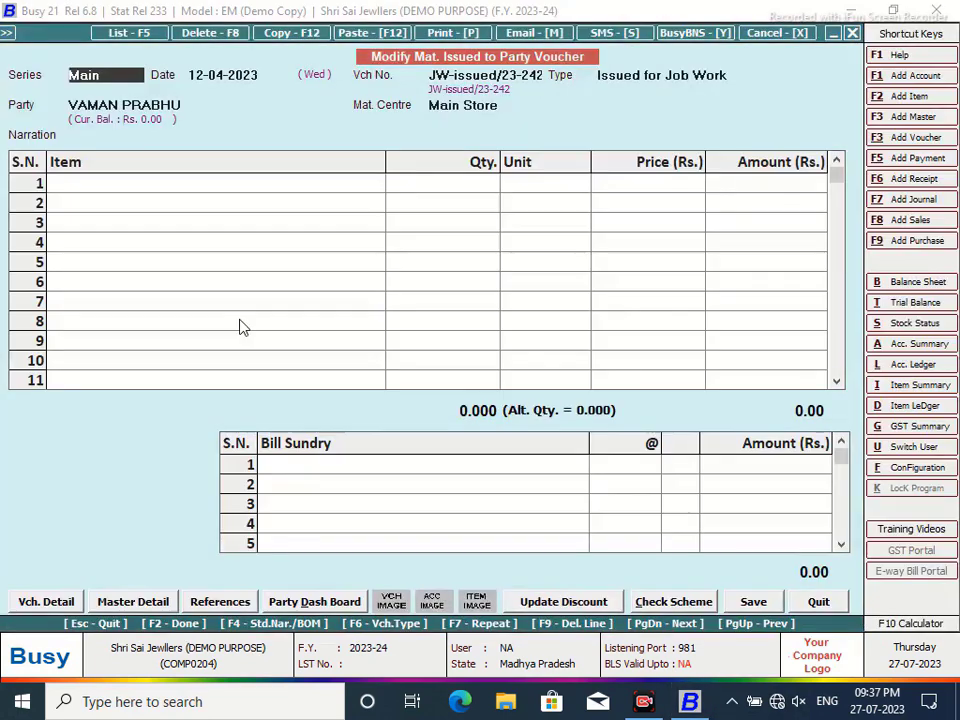
{"action": "left_click", "coordinate": [180, 184]}
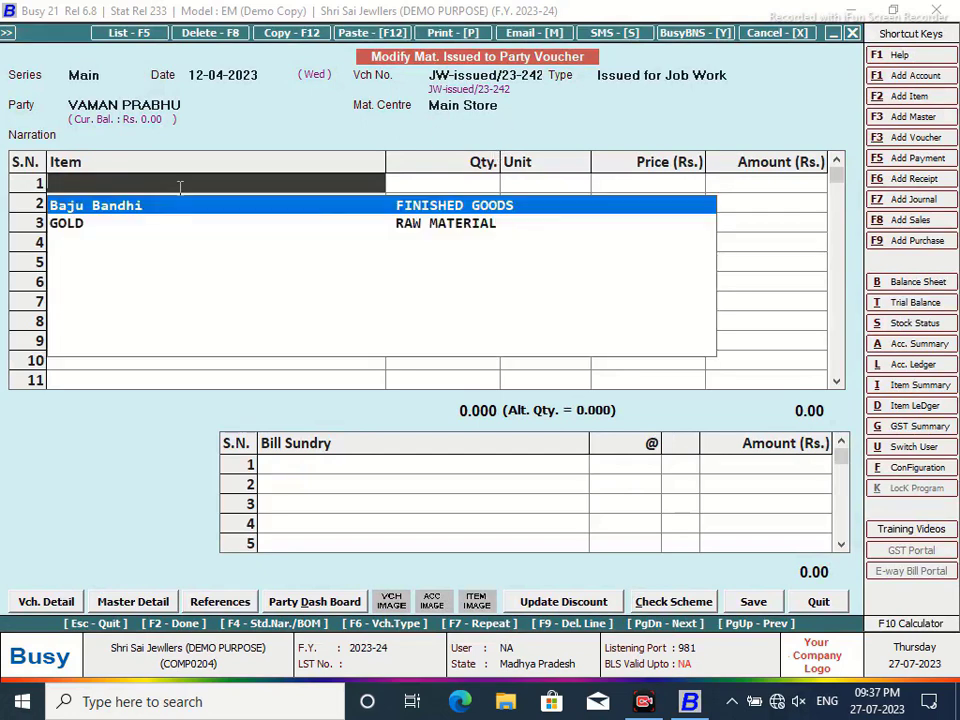
{"action": "left_click", "coordinate": [80, 224]}
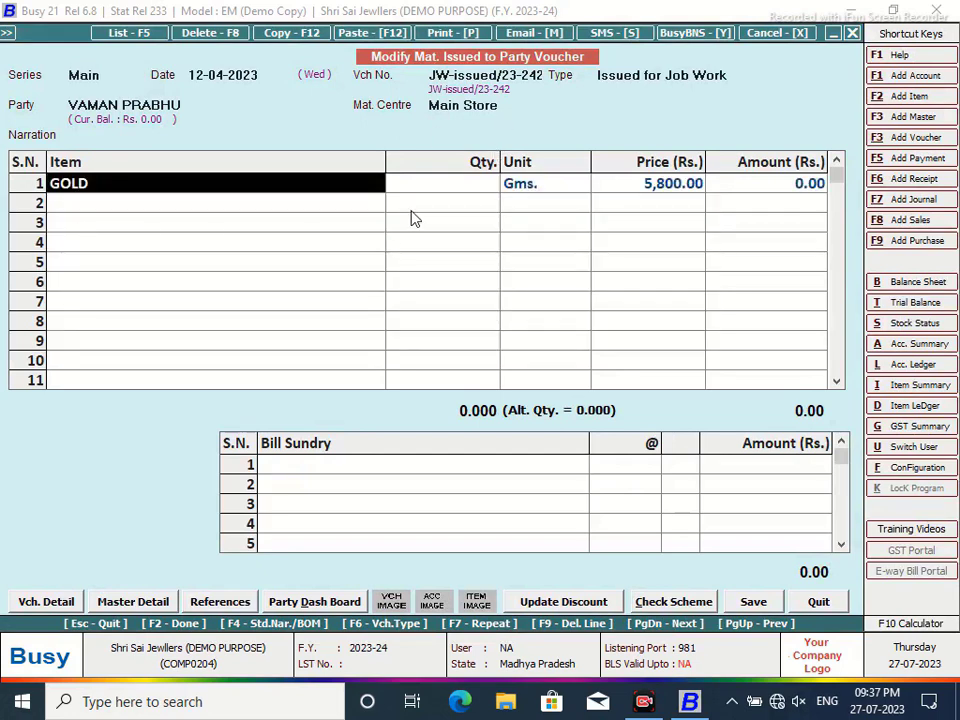
{"action": "key", "text": "Return"}
{"action": "type", "text": "10.966"}
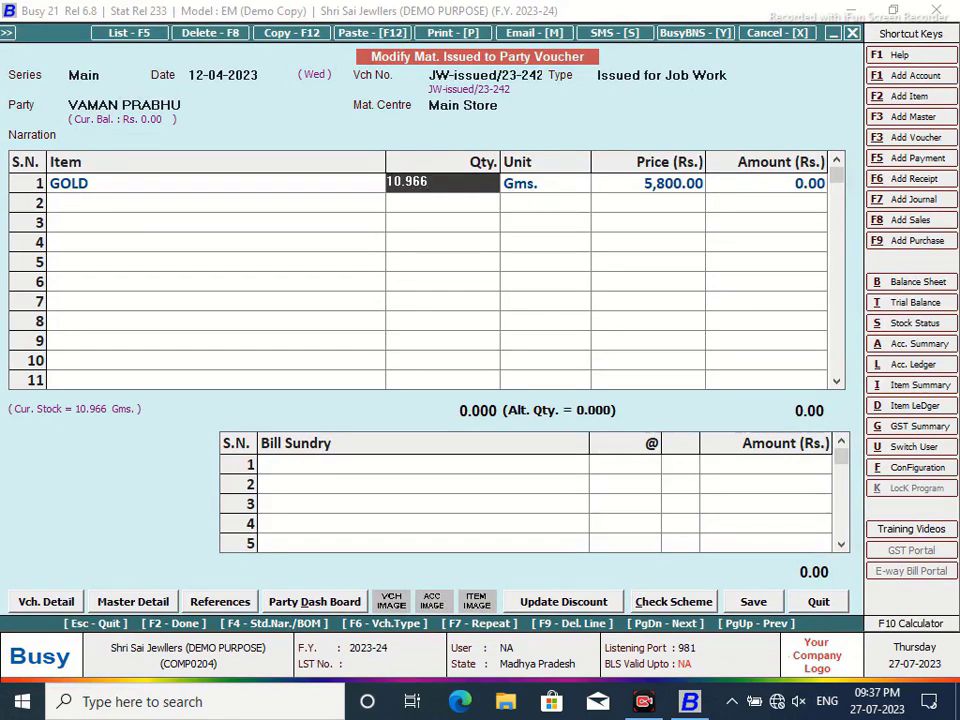
{"action": "key", "text": "Return"}
{"action": "key", "text": "F2"}
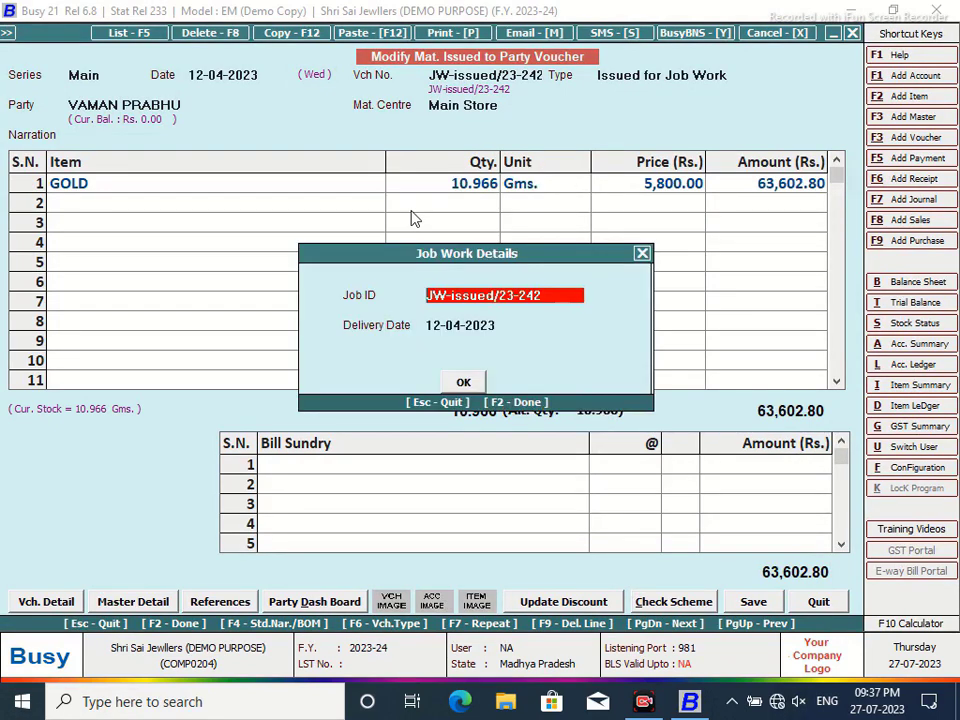
{"action": "left_click", "coordinate": [464, 387]}
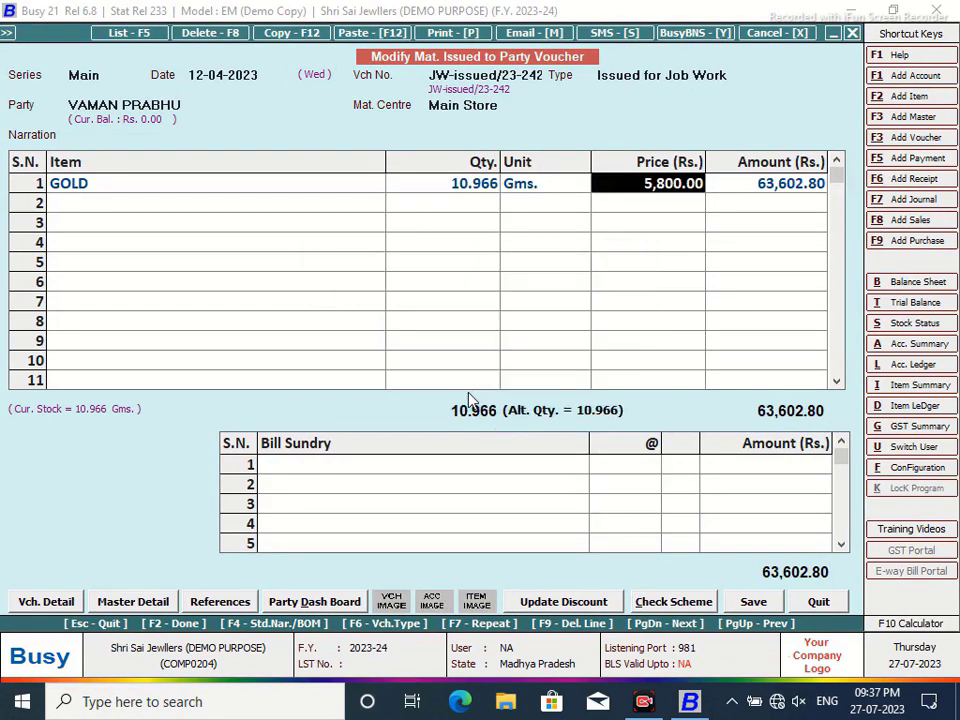
{"action": "left_click", "coordinate": [753, 603]}
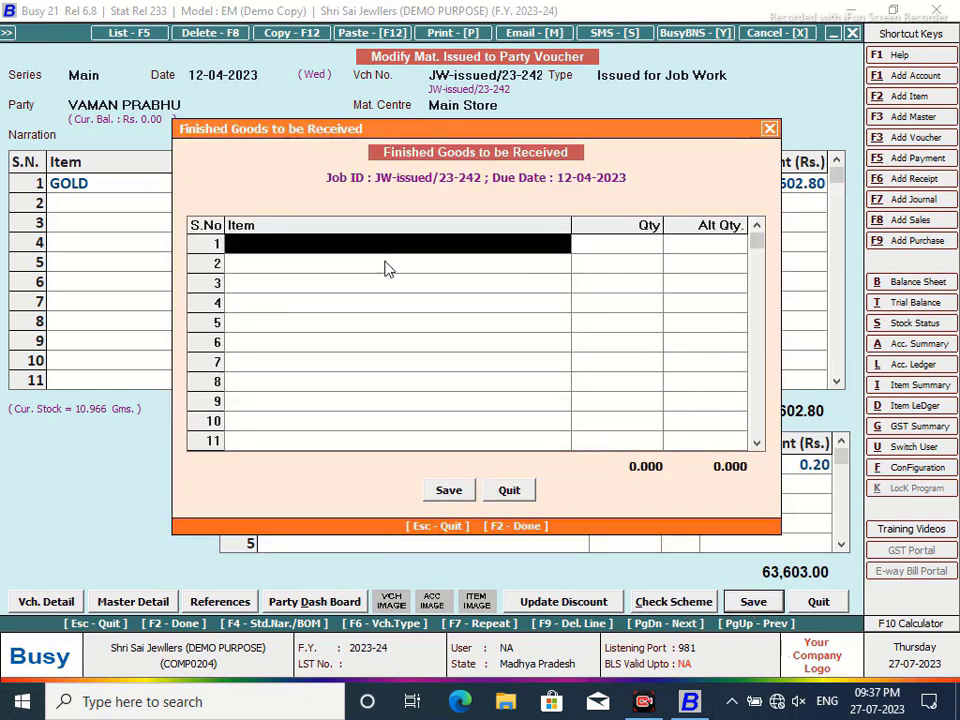
- Create finished-goods item HAAR with main unit Pcs., alternate unit Gms., and conversion factor 9
{"action": "key", "text": "F3"}
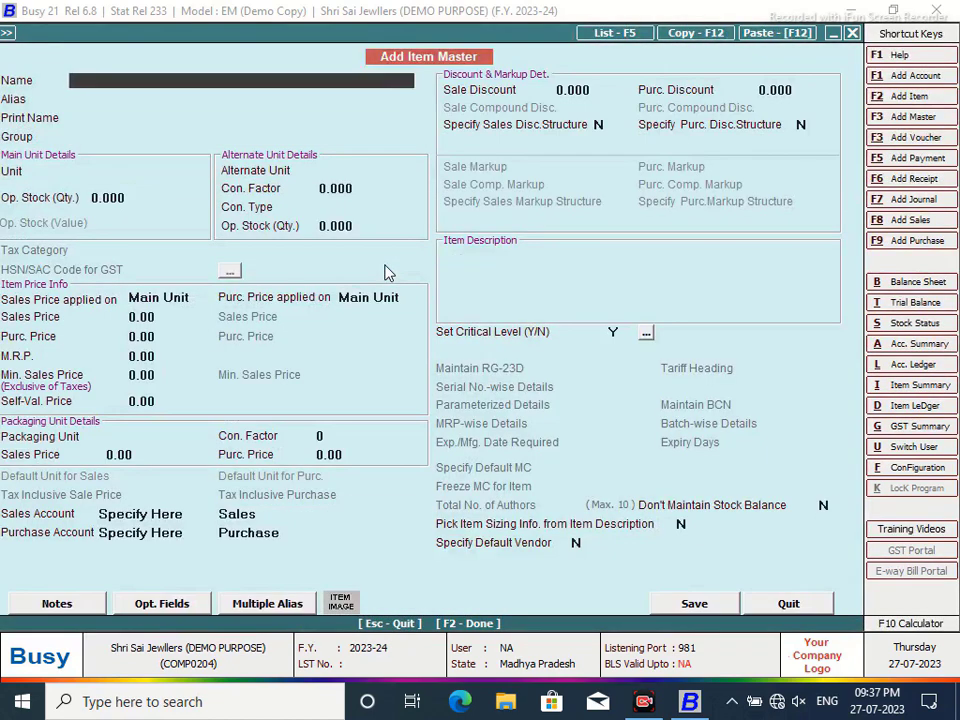
{"action": "type", "text": "HAAR"}
{"action": "key", "text": "Return"}
{"action": "key", "text": "Return"}
{"action": "key", "text": "Return"}
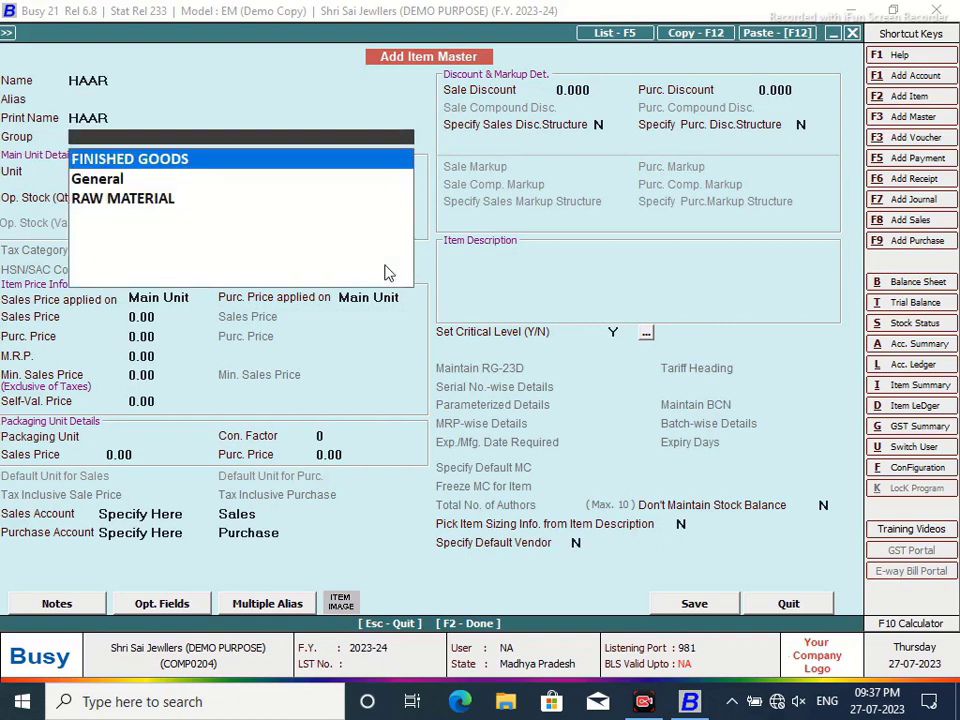
{"action": "key", "text": "Return"}
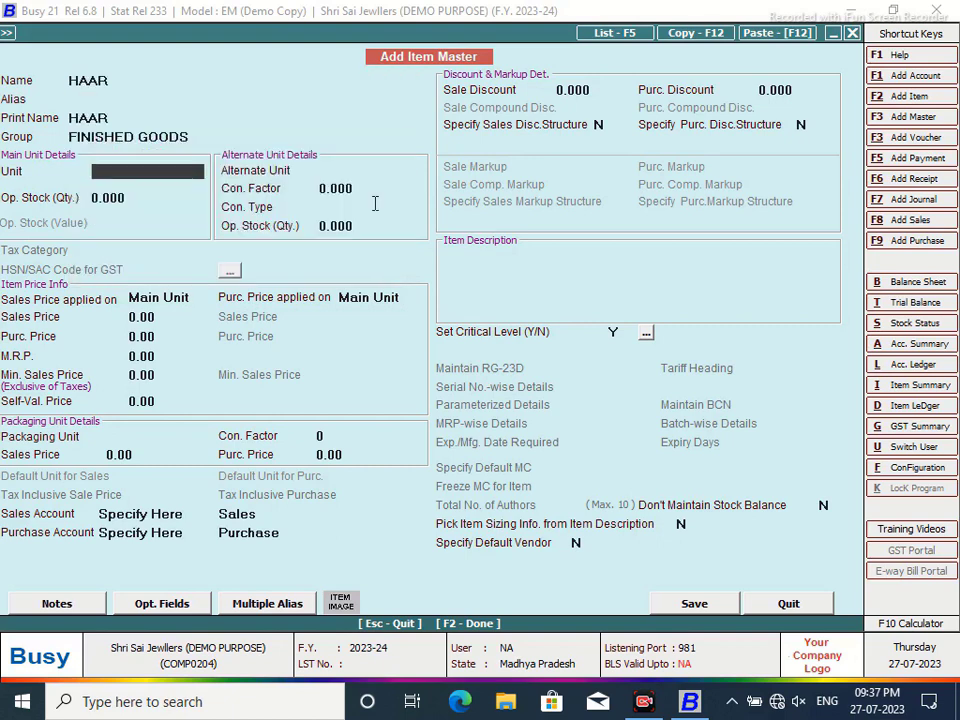
{"action": "type", "text": "P"}
{"action": "key", "text": "Return"}
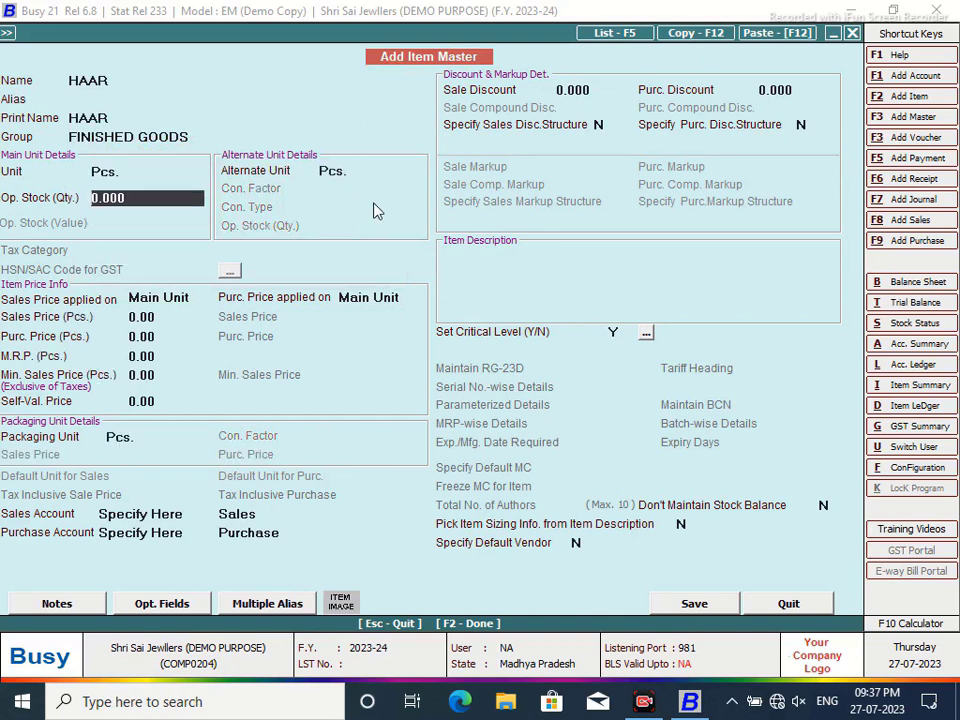
{"action": "left_click", "coordinate": [364, 175]}
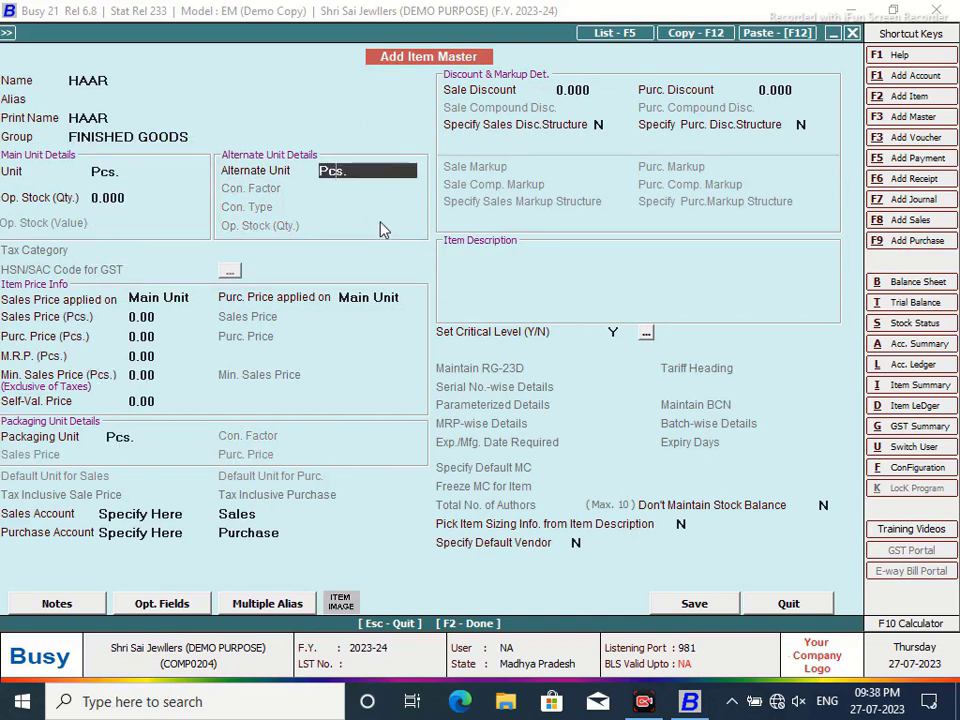
{"action": "key", "text": "BackSpace"}
{"action": "key", "text": "BackSpace"}
{"action": "key", "text": "BackSpace"}
{"action": "key", "text": "BackSpace"}
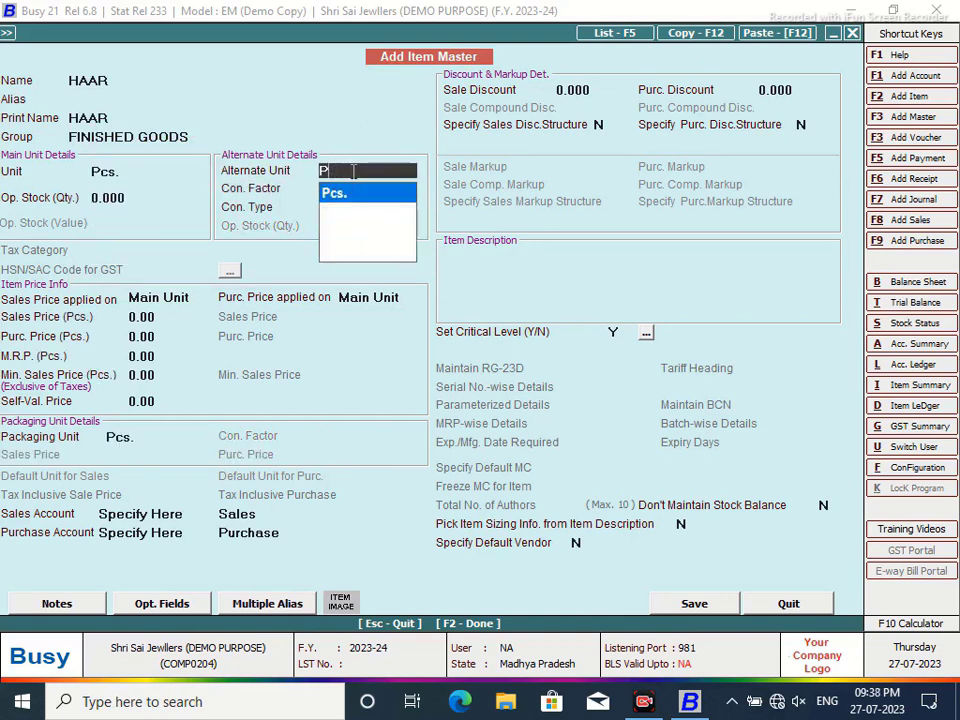
{"action": "key", "text": "Down"}
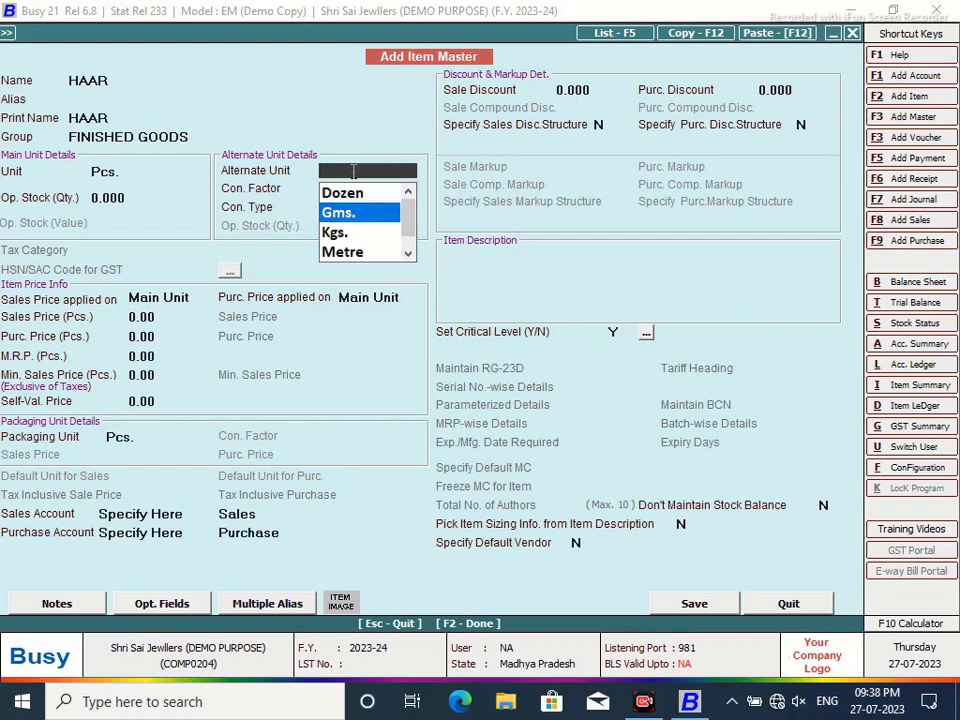
{"action": "key", "text": "Return"}
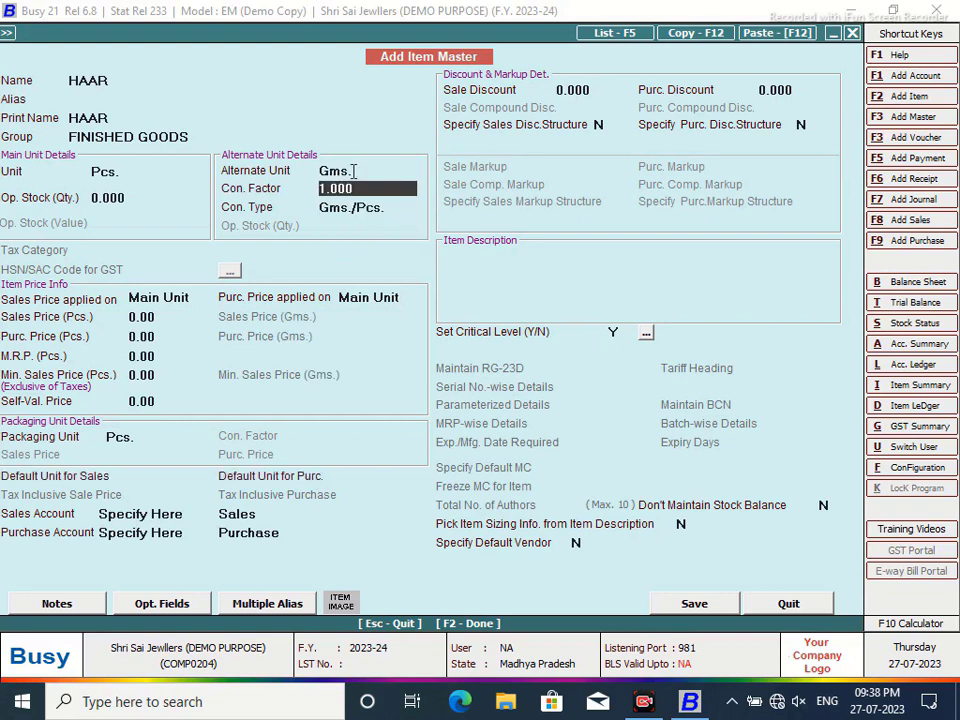
{"action": "type", "text": "9.00"}
{"action": "key", "text": "Return"}
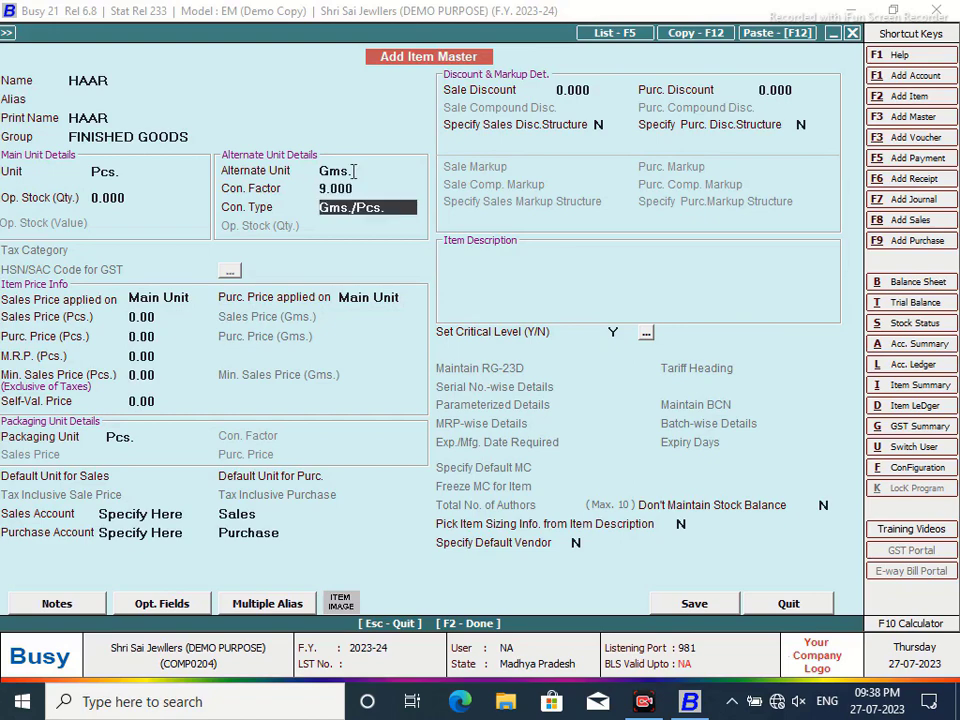
{"action": "key", "text": "Return"}
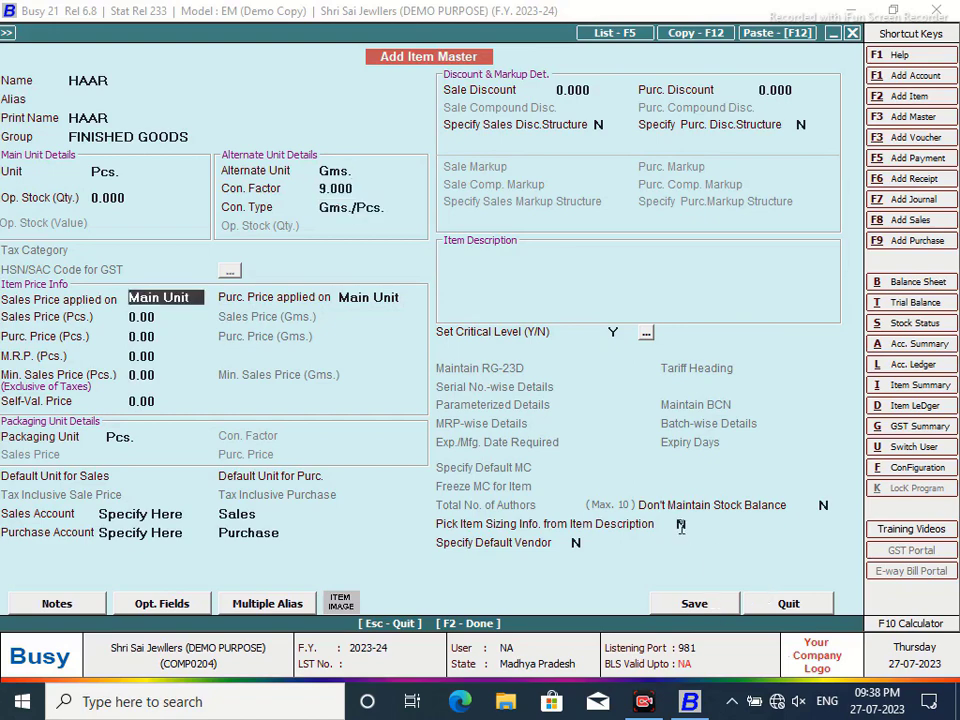
{"action": "left_click", "coordinate": [697, 605]}
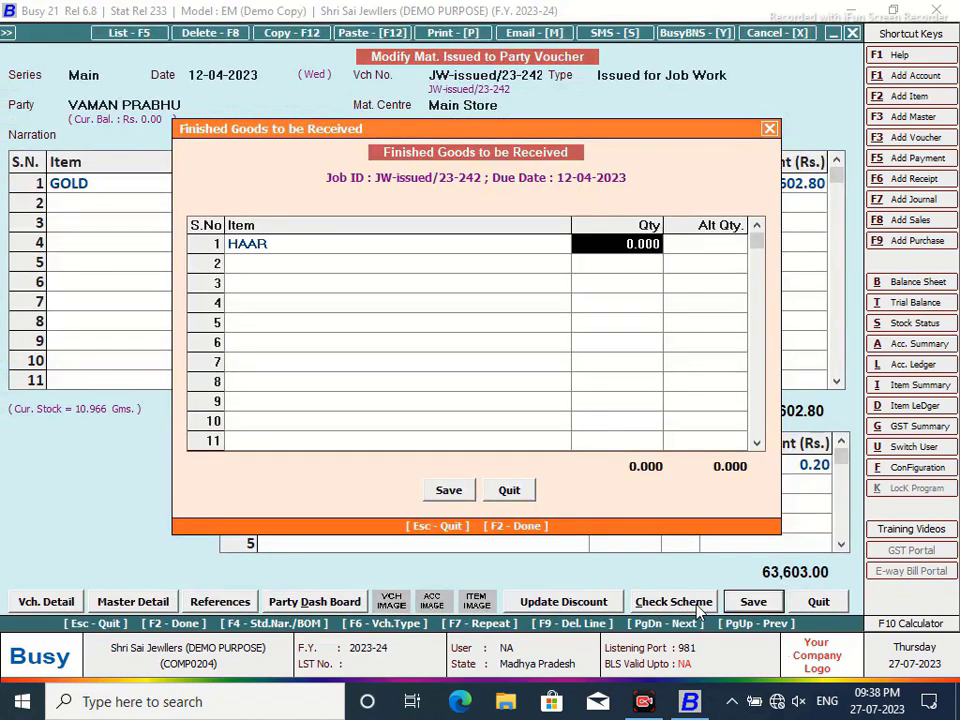
- Enter 1 HAAR as the finished goods to be received and save the voucher
{"action": "type", "text": "1"}
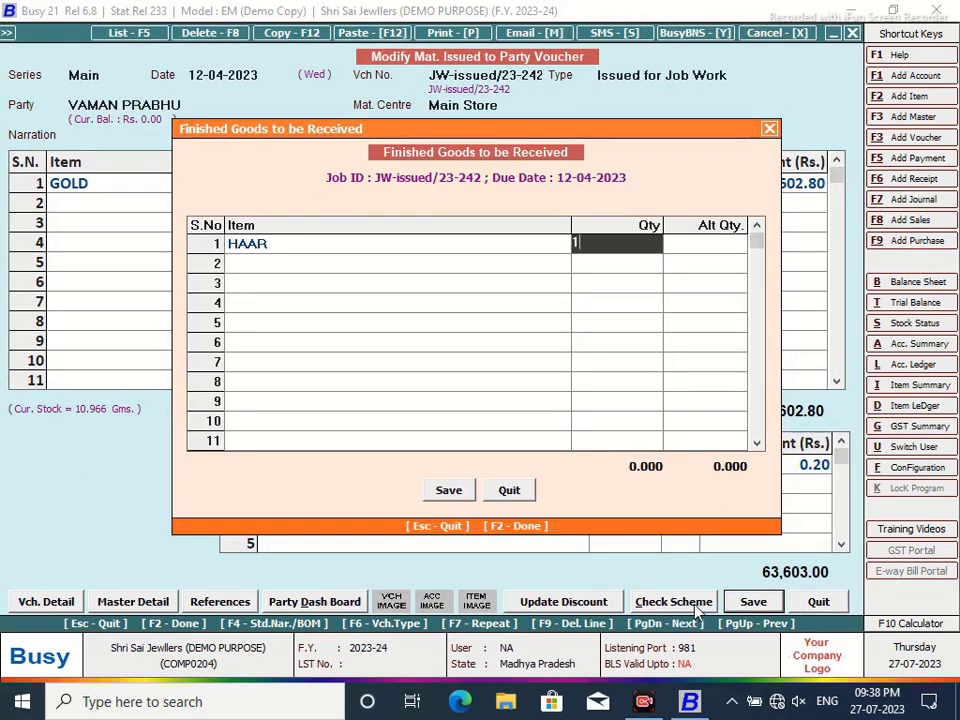
{"action": "key", "text": "Return"}
{"action": "left_click", "coordinate": [456, 493]}
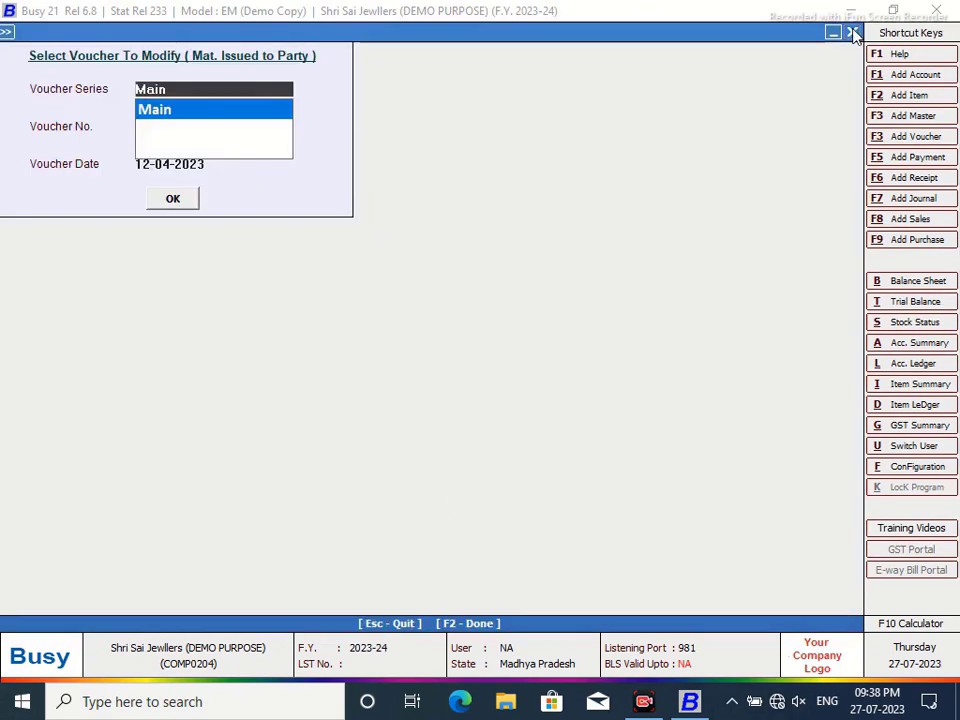
{"action": "key", "text": "Escape"}
{"action": "left_click", "coordinate": [250, 427]}
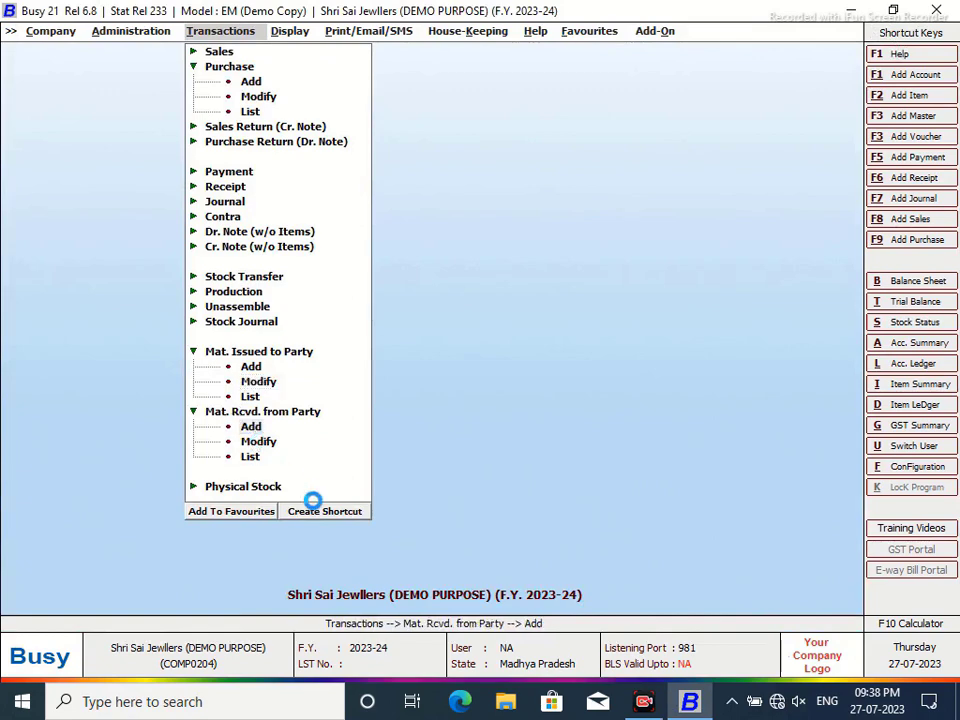
{"action": "key", "text": "Return"}
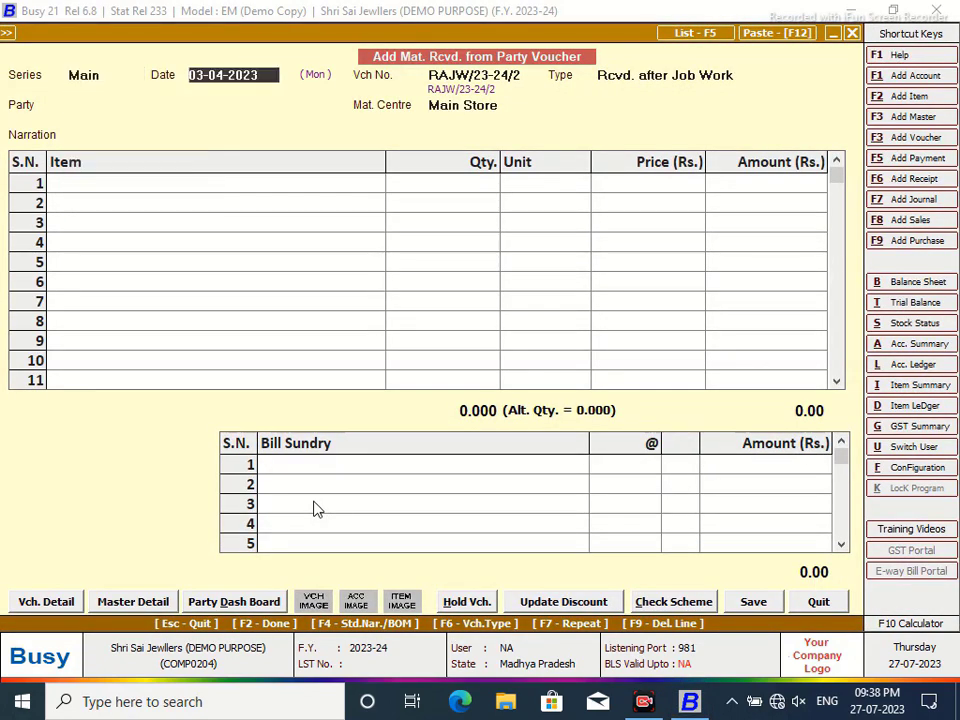
{"action": "type", "text": "14/4"}
{"action": "key", "text": "Return"}
{"action": "key", "text": "Return"}
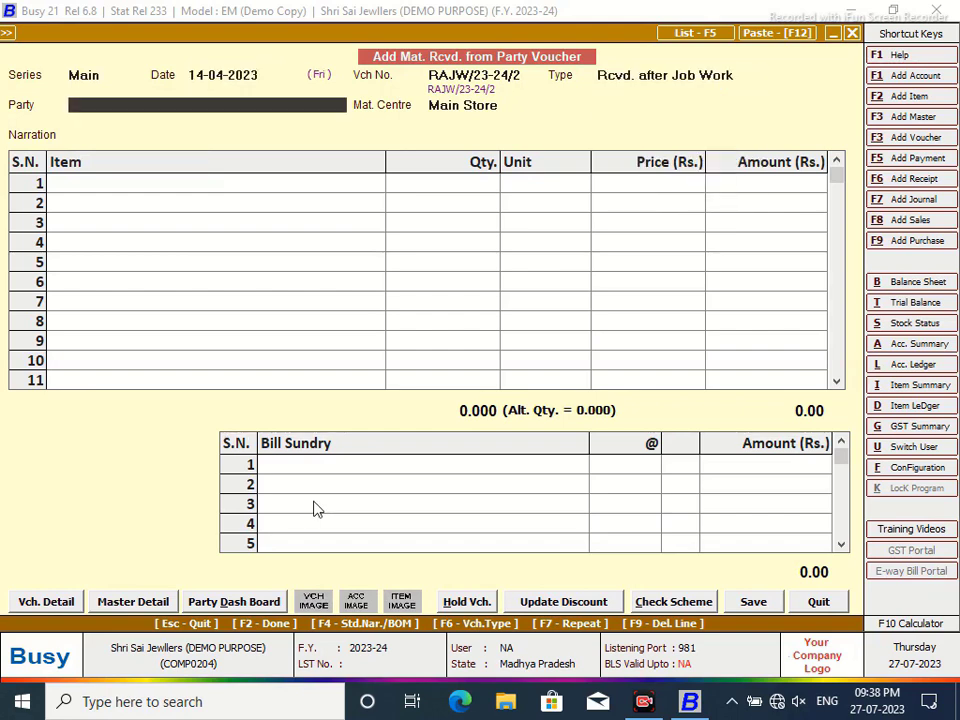
{"action": "type", "text": "R"}
{"action": "key", "text": "Down"}
{"action": "key", "text": "Down"}
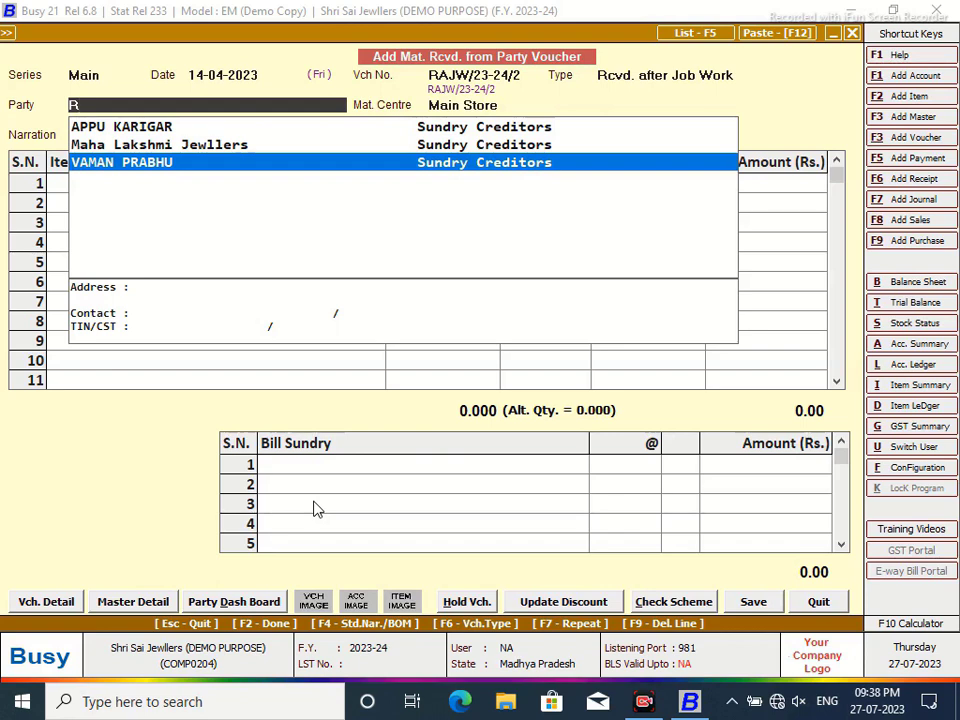
{"action": "key", "text": "Return"}
{"action": "key", "text": "Return"}
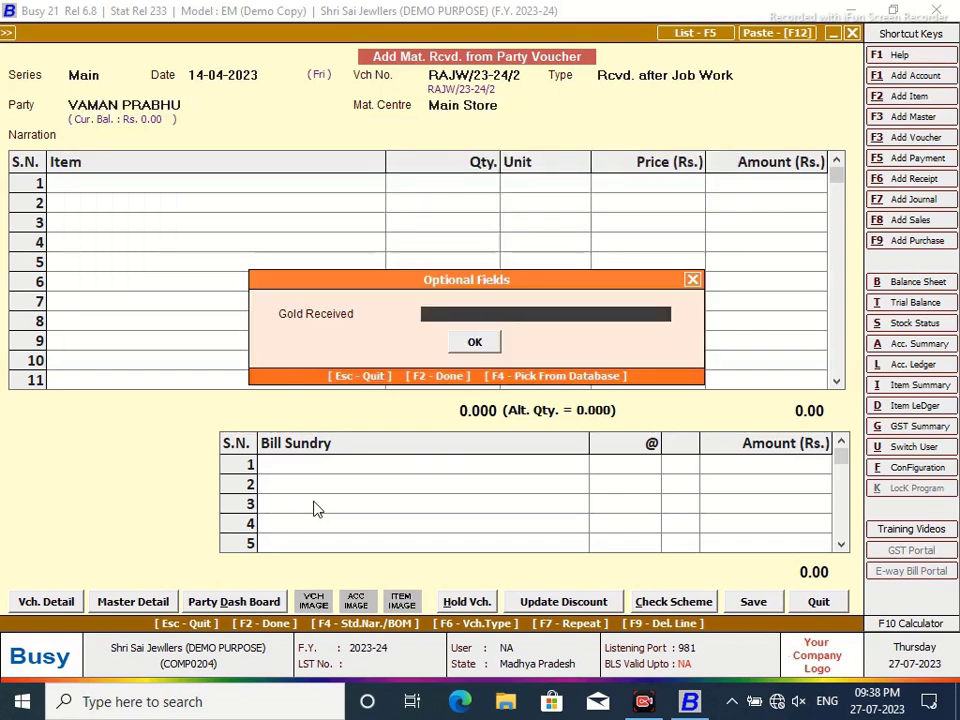
{"action": "type", "text": "10.966"}
{"action": "key", "text": "Return"}
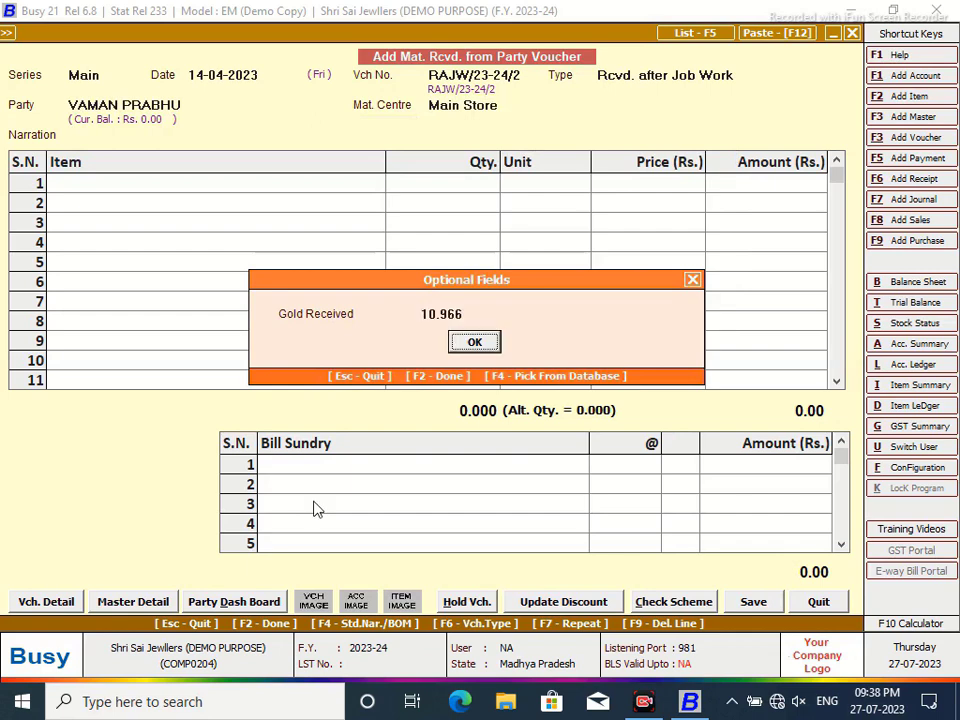
{"action": "key", "text": "Return"}
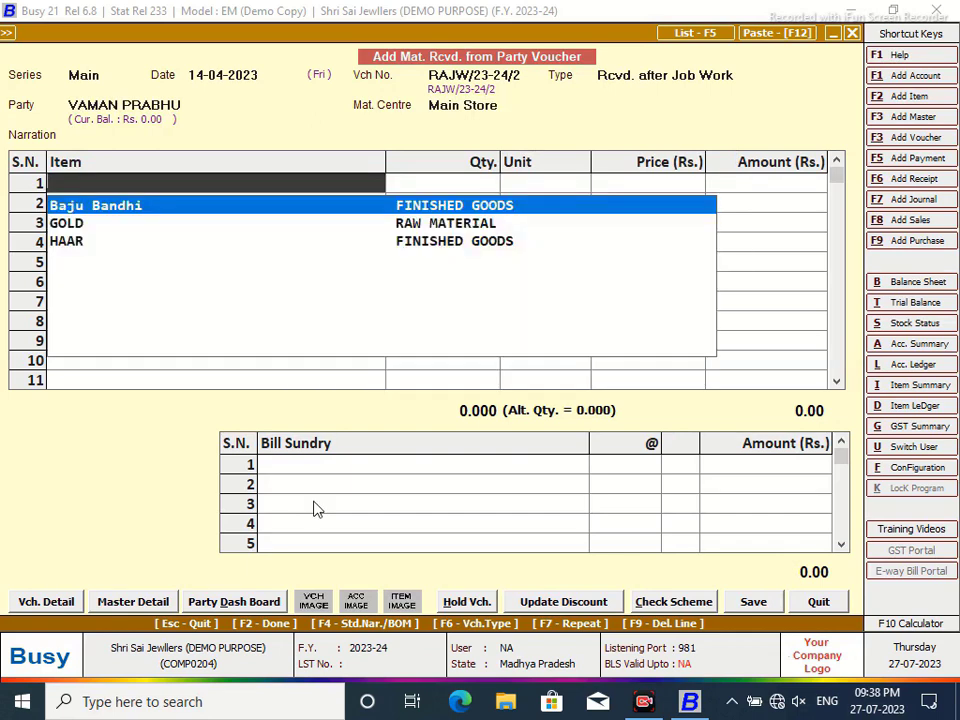
{"action": "key", "text": "Down"}
{"action": "key", "text": "Down"}
{"action": "key", "text": "Return"}
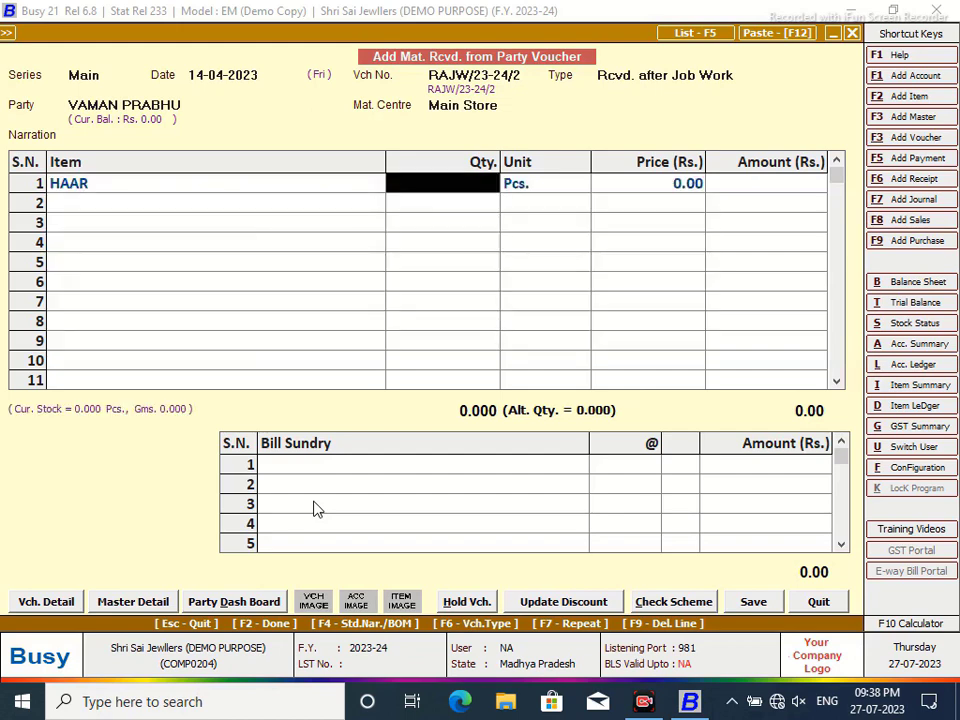
{"action": "type", "text": "1"}
{"action": "key", "text": "Return"}
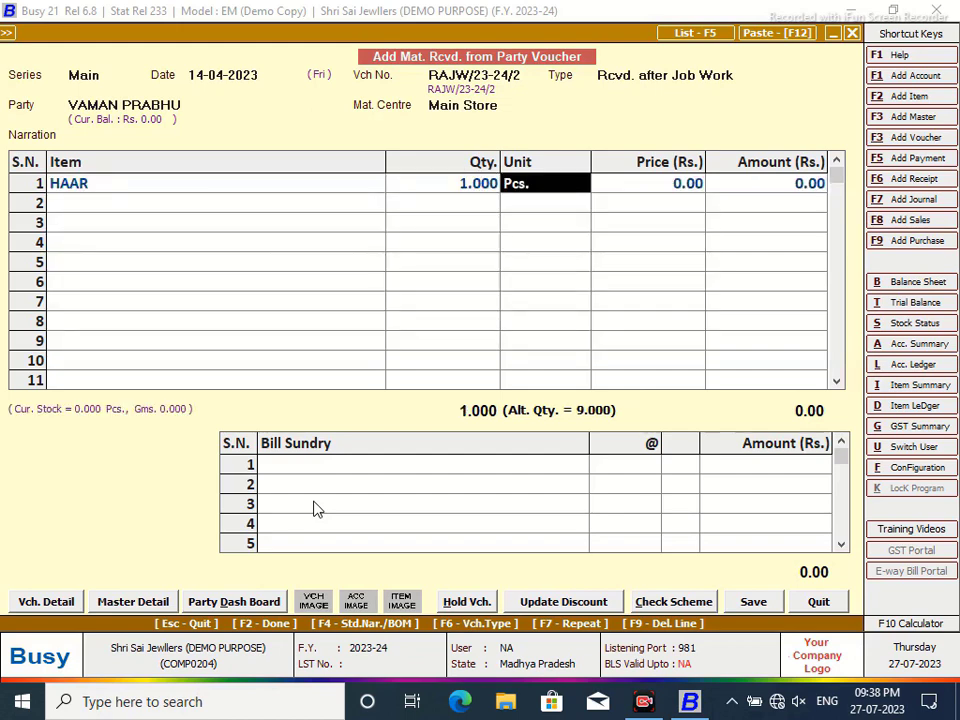
{"action": "key", "text": "Return"}
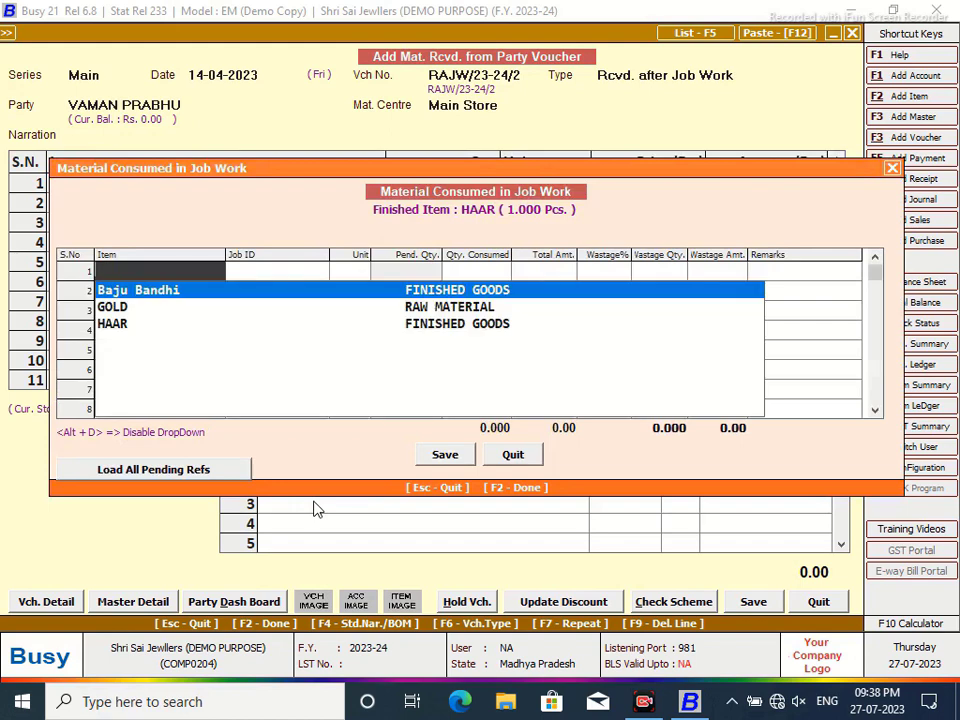
{"action": "key", "text": "Down"}
{"action": "key", "text": "Down"}
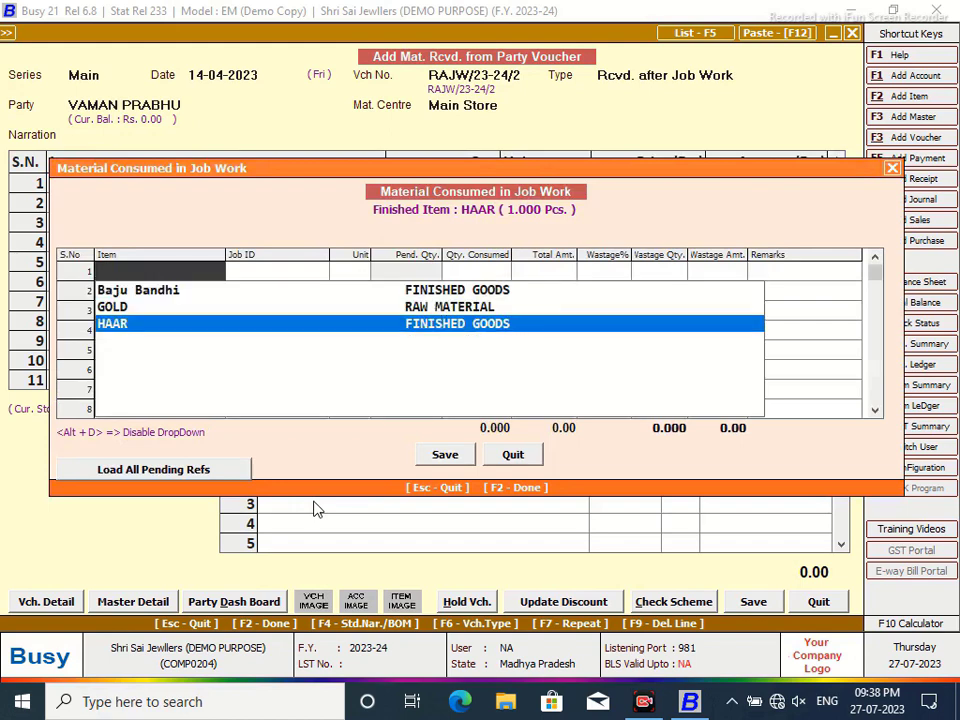
{"action": "key", "text": "Return"}
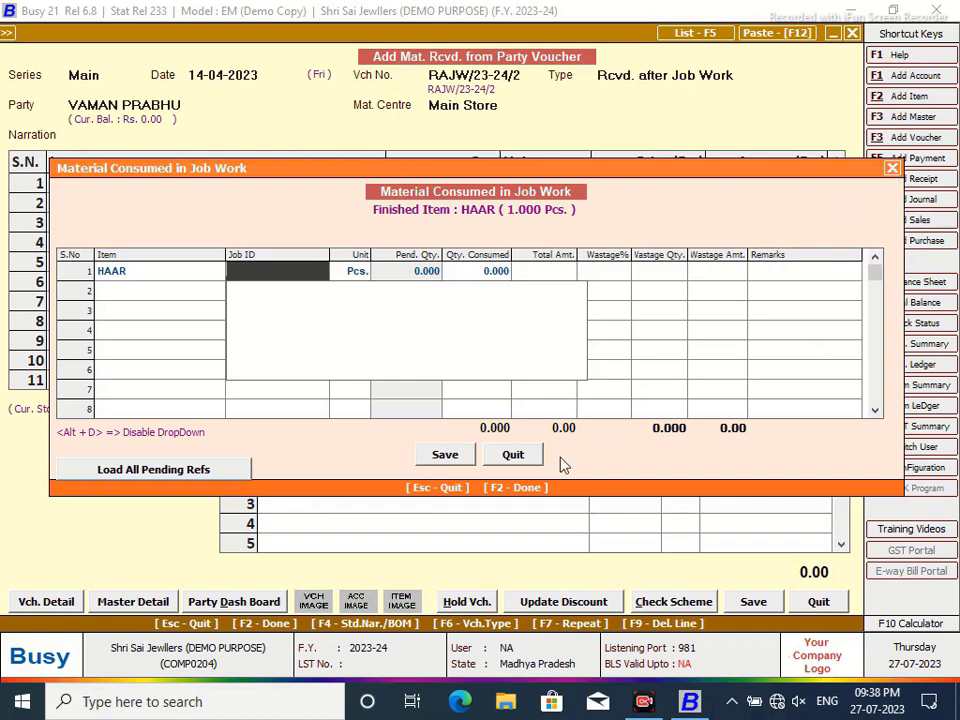
{"action": "left_click", "coordinate": [514, 455]}
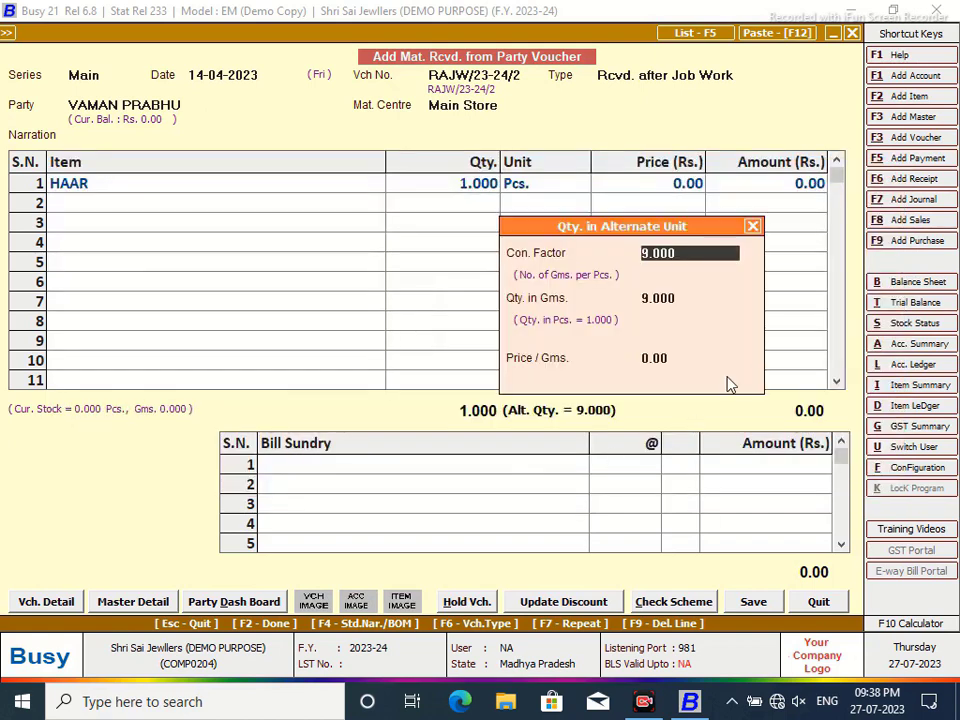
{"action": "left_click", "coordinate": [753, 228]}
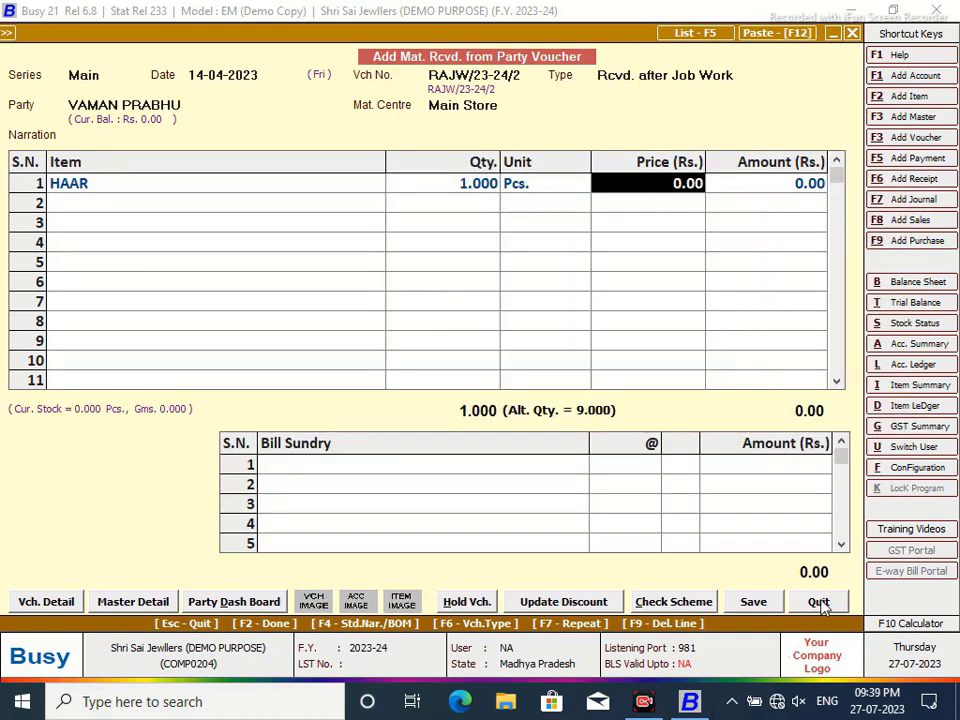
{"action": "key", "text": "Escape"}
{"action": "left_click", "coordinate": [525, 390]}
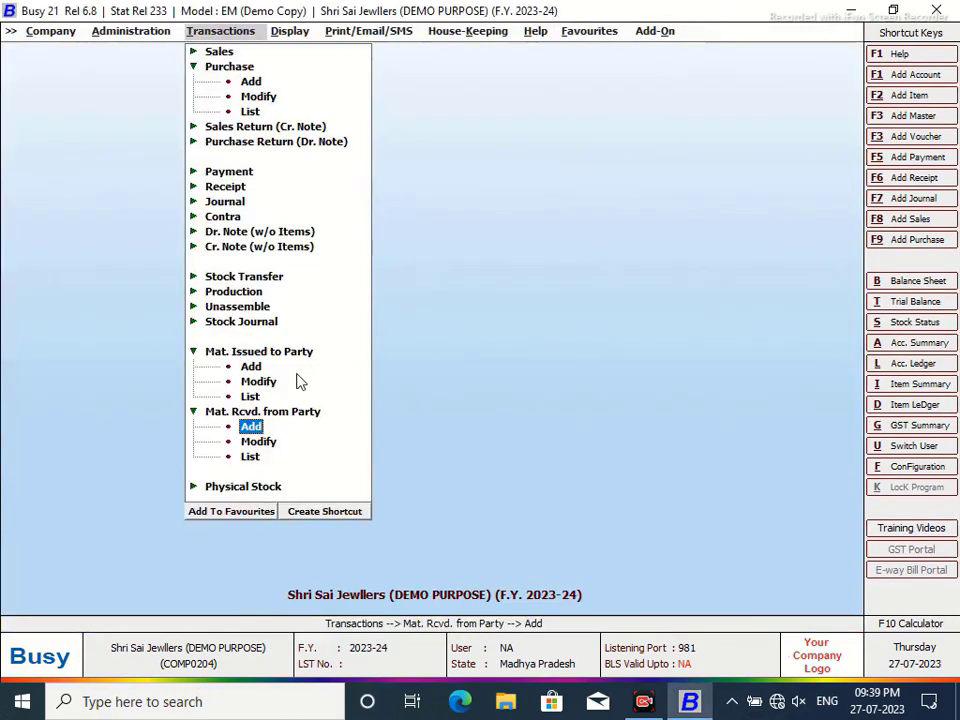
- Review gold issue voucher JW-issued/23-242 without changes, then start a new Mat. Rcvd. from Party voucher
{"action": "left_click", "coordinate": [273, 385]}
{"action": "left_click", "coordinate": [165, 113]}
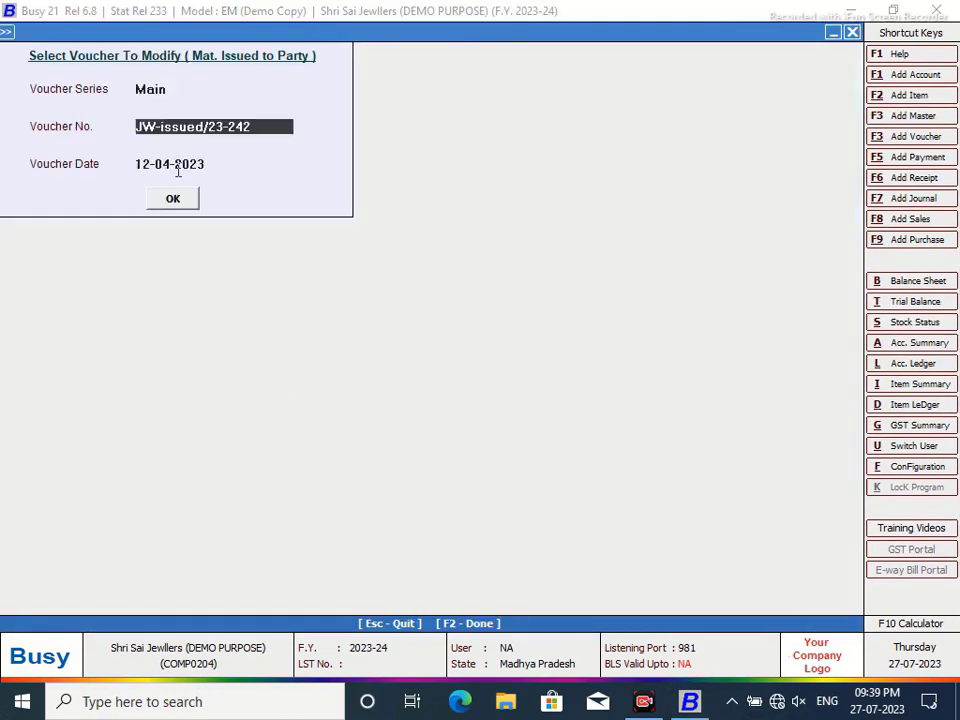
{"action": "left_click", "coordinate": [173, 199]}
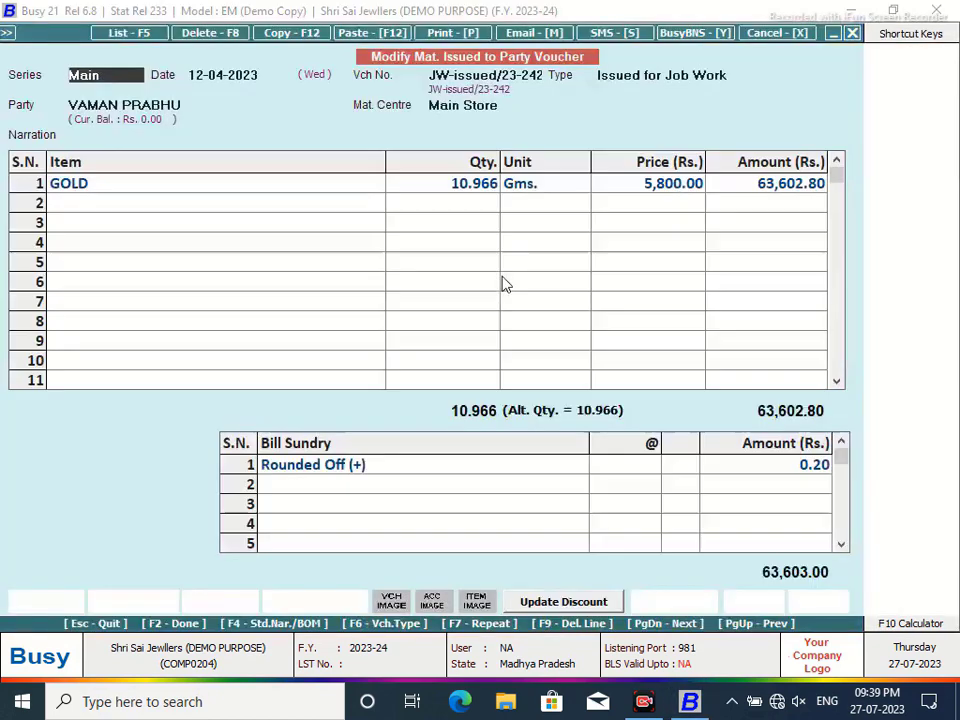
{"action": "left_click", "coordinate": [818, 601]}
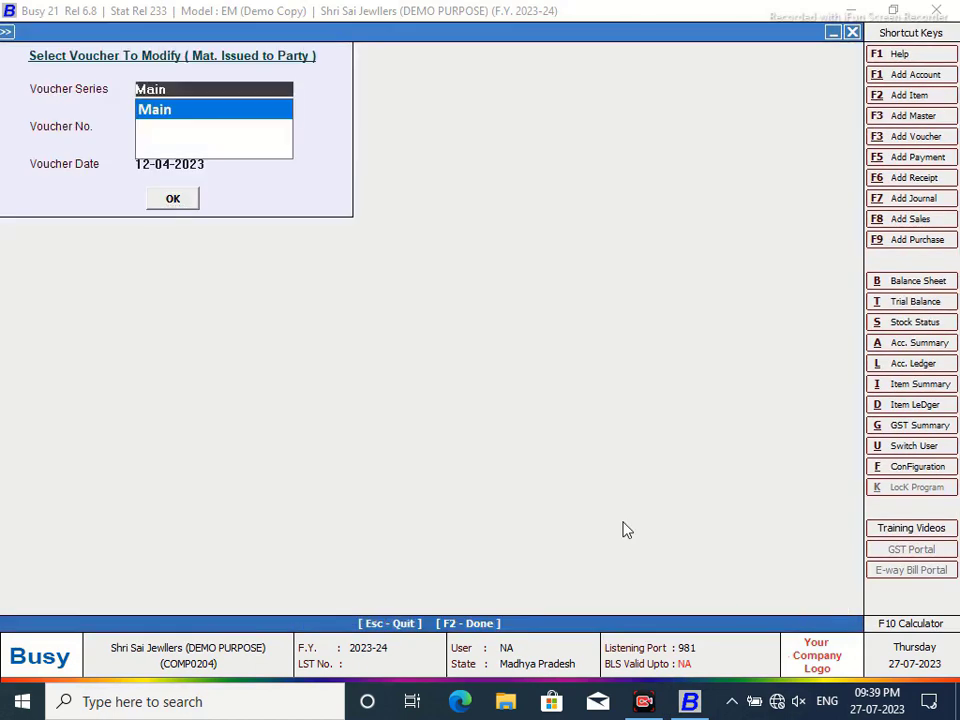
{"action": "left_click", "coordinate": [851, 33]}
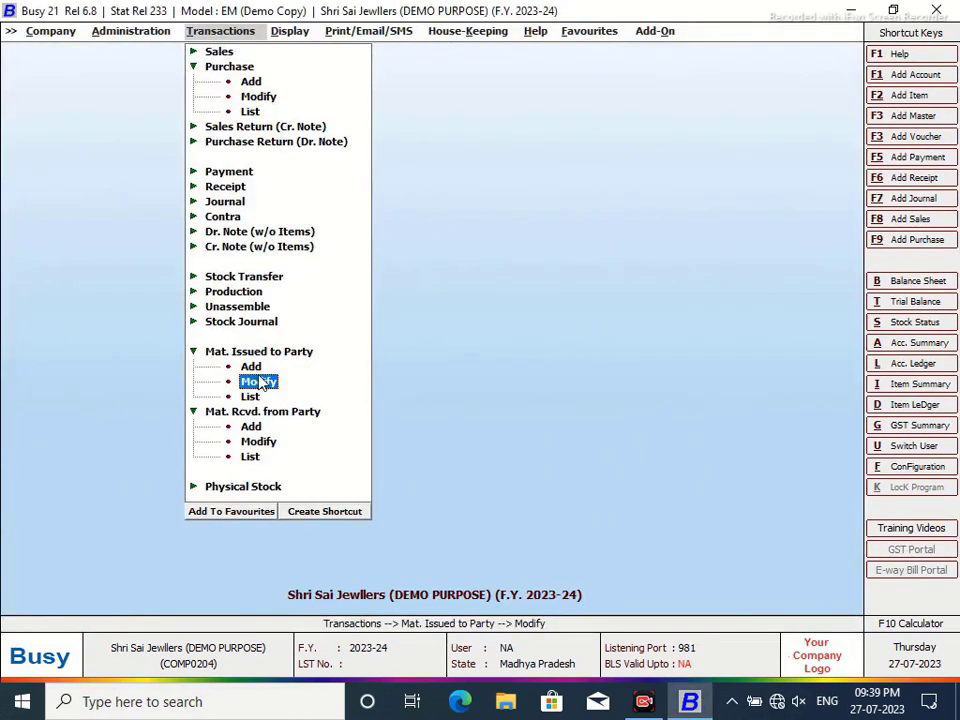
{"action": "left_click", "coordinate": [251, 426]}
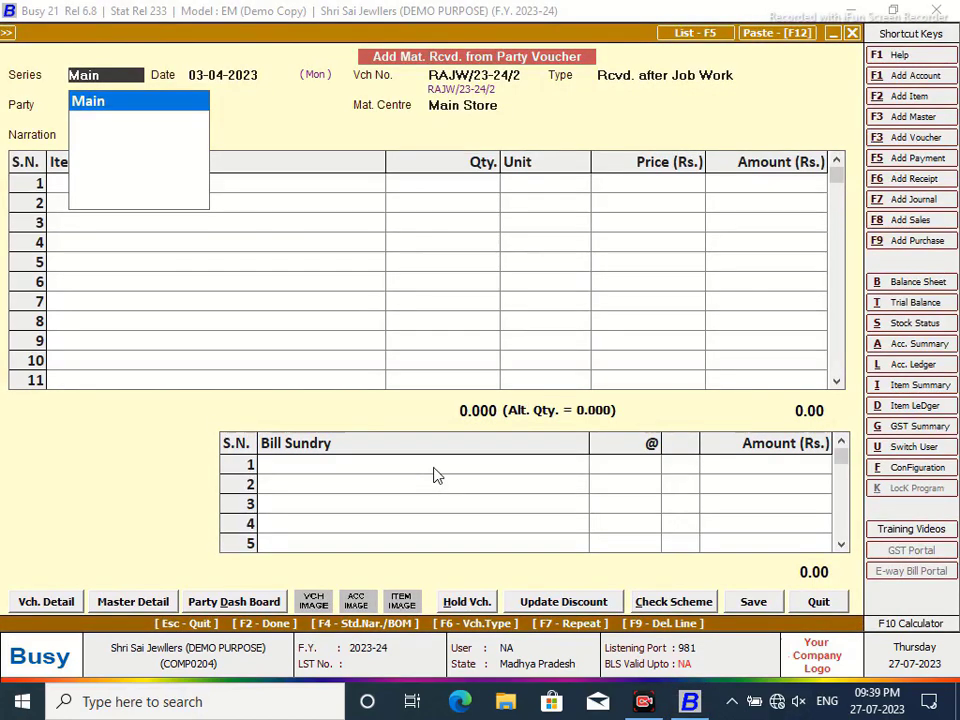
- Date the receipt 12-04-2023 as Rcvd. after Job Work from the job-worker party, with 10.966 gold received
{"action": "key", "text": "Return"}
{"action": "type", "text": "12/4"}
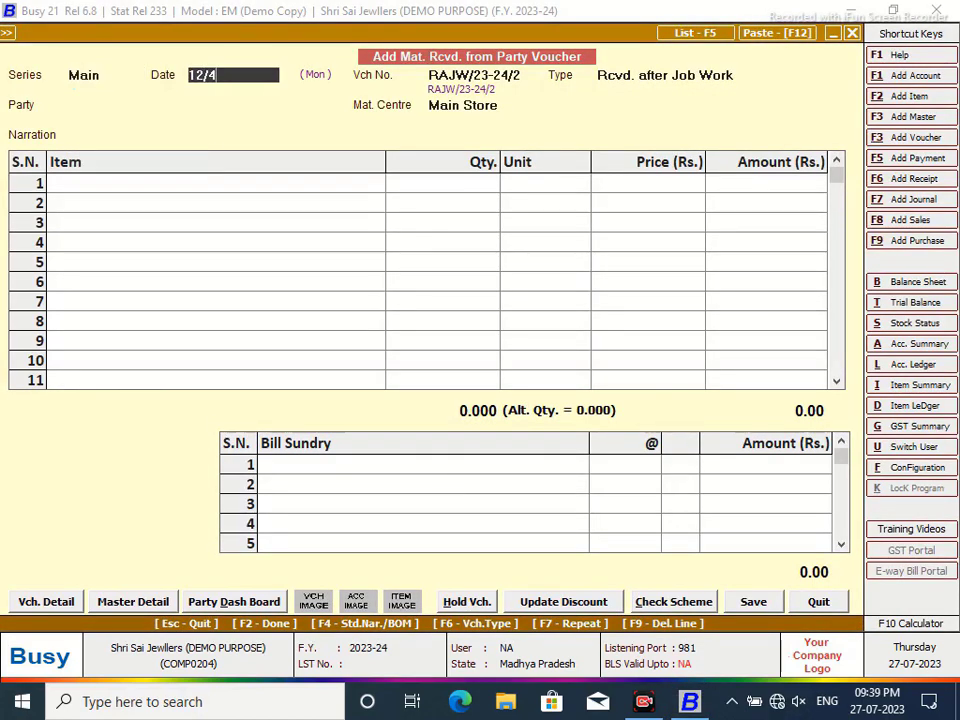
{"action": "key", "text": "Return"}
{"action": "key", "text": "Return"}
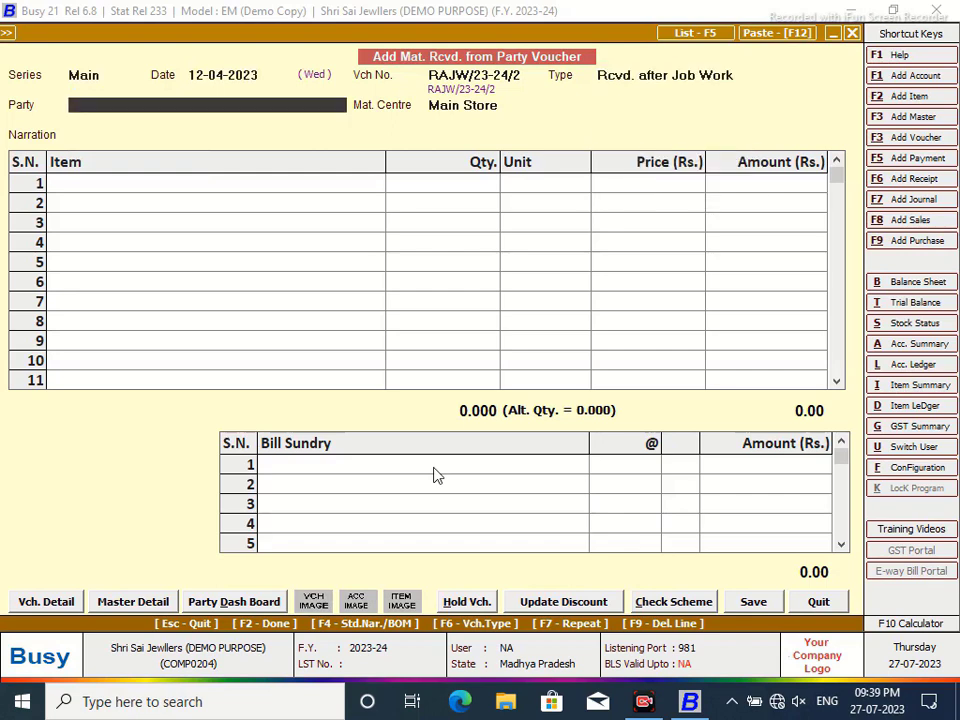
{"action": "type", "text": "VA"}
{"action": "key", "text": "Return"}
{"action": "key", "text": "Return"}
{"action": "key", "text": "Return"}
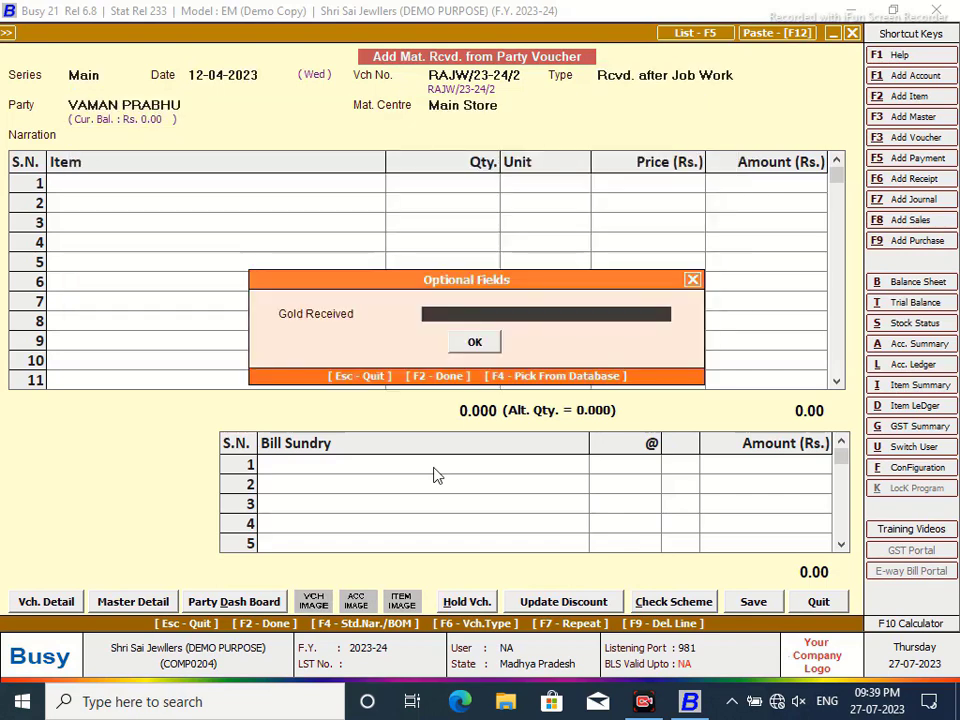
{"action": "type", "text": "10.966"}
{"action": "key", "text": "Return"}
{"action": "key", "text": "Return"}
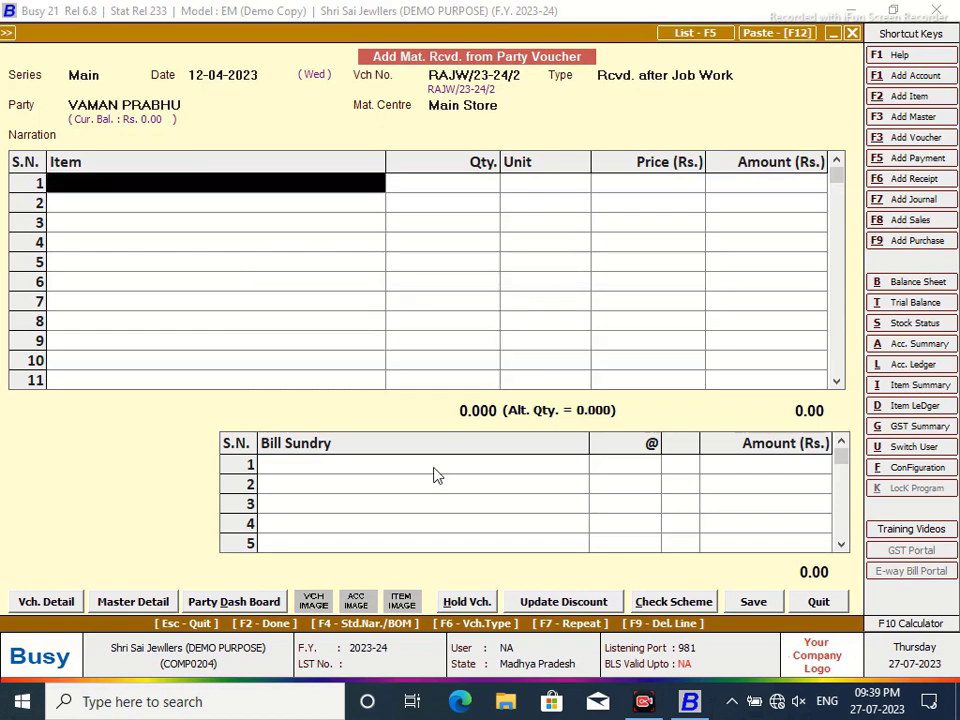
- Add 1 Pcs of HAAR to the first item row
{"action": "key", "text": "Down"}
{"action": "key", "text": "Down"}
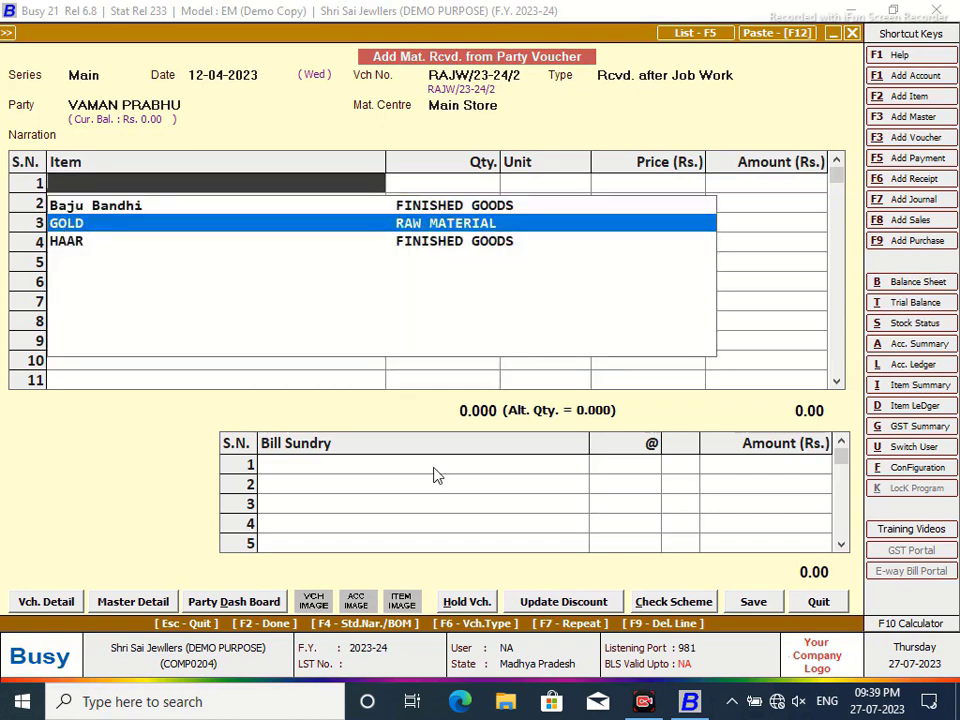
{"action": "key", "text": "Return"}
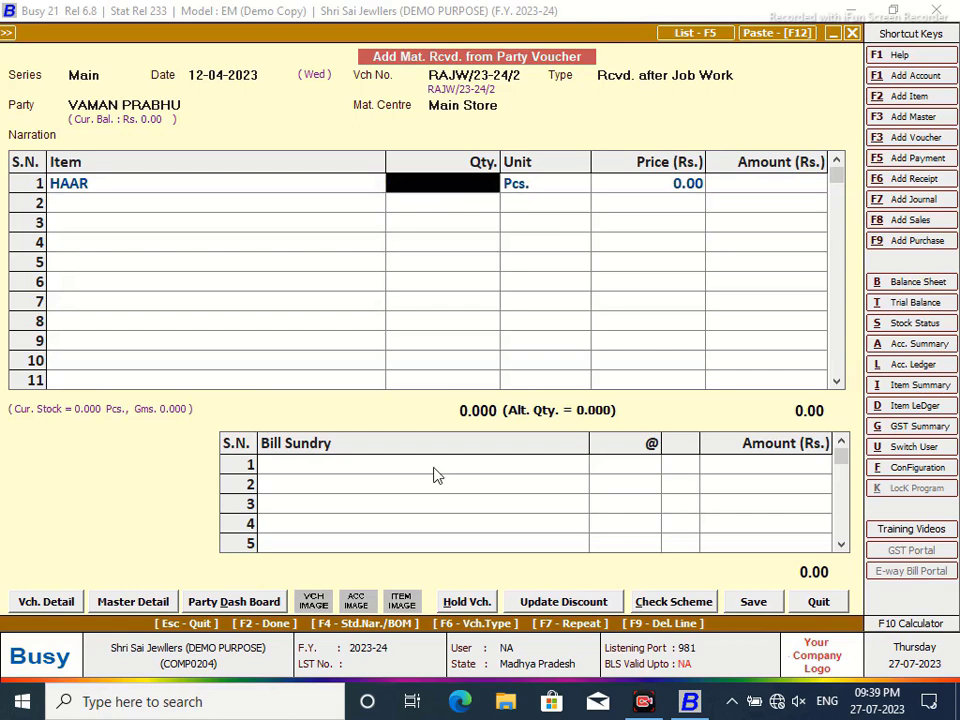
{"action": "type", "text": "1"}
{"action": "key", "text": "Return"}
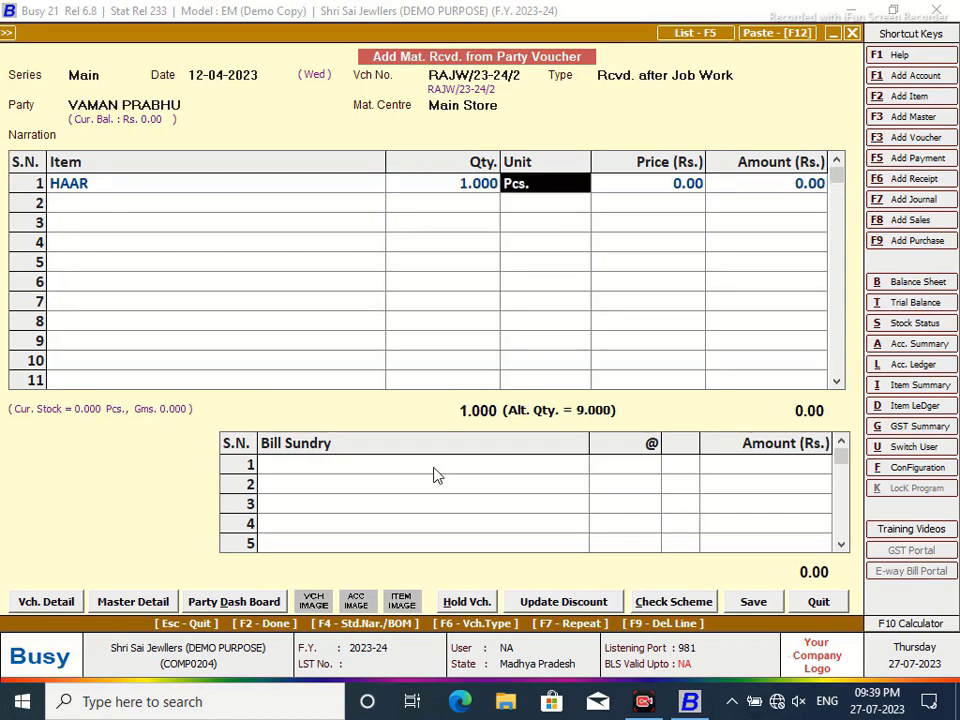
{"action": "key", "text": "Return"}
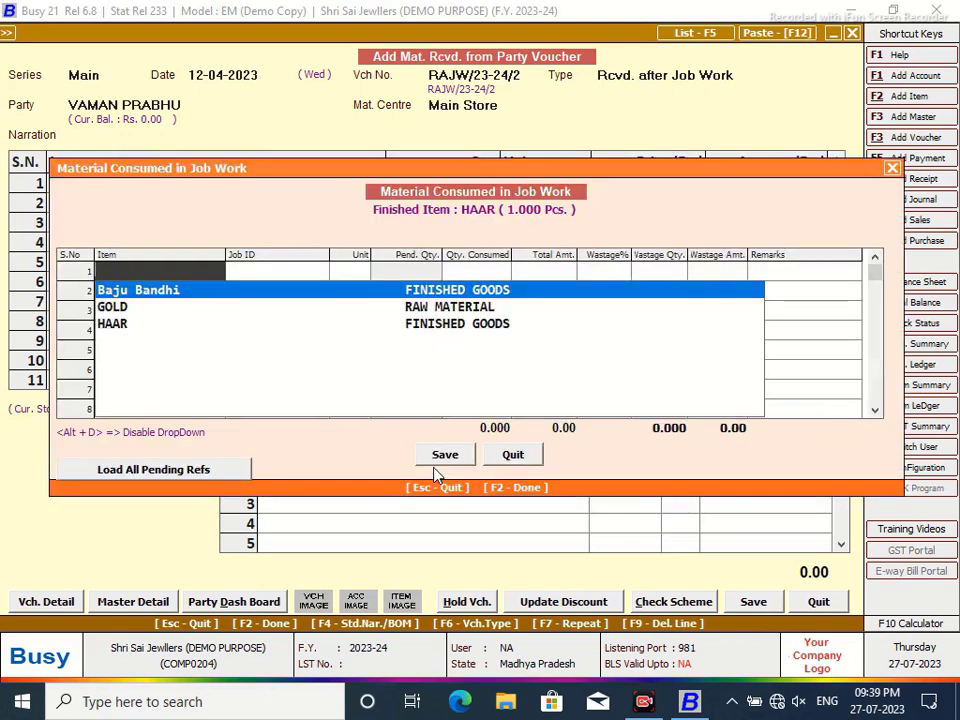
- Record 9.000 Gms GOLD from job JW-issued/23-242 consumed with 4% wastage, and save the consumption details
{"action": "key", "text": "Down"}
{"action": "key", "text": "Down"}
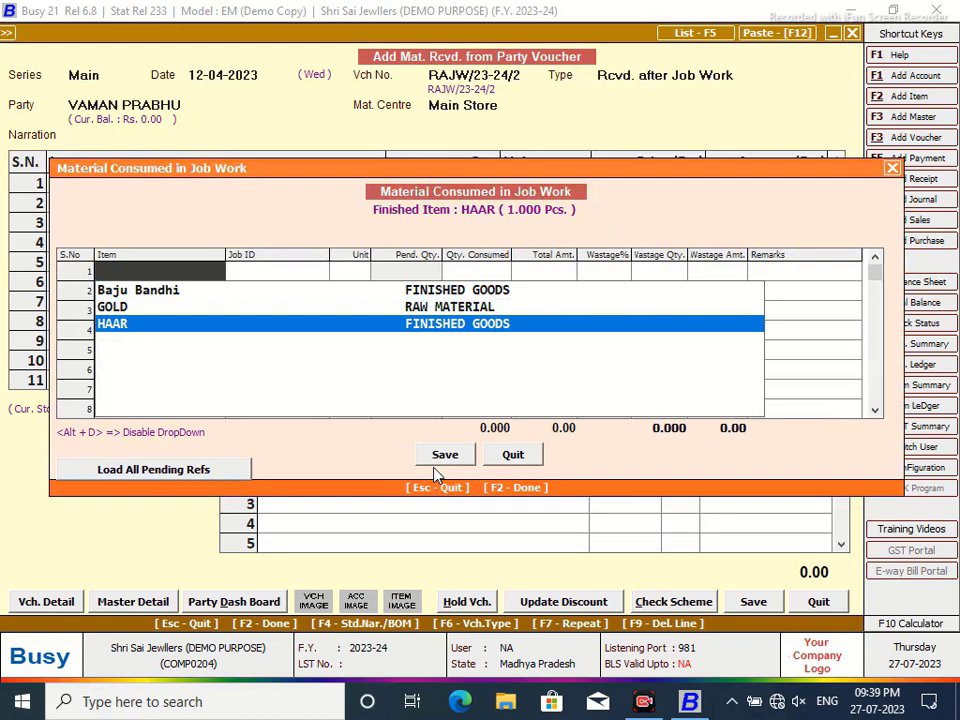
{"action": "key", "text": "Return"}
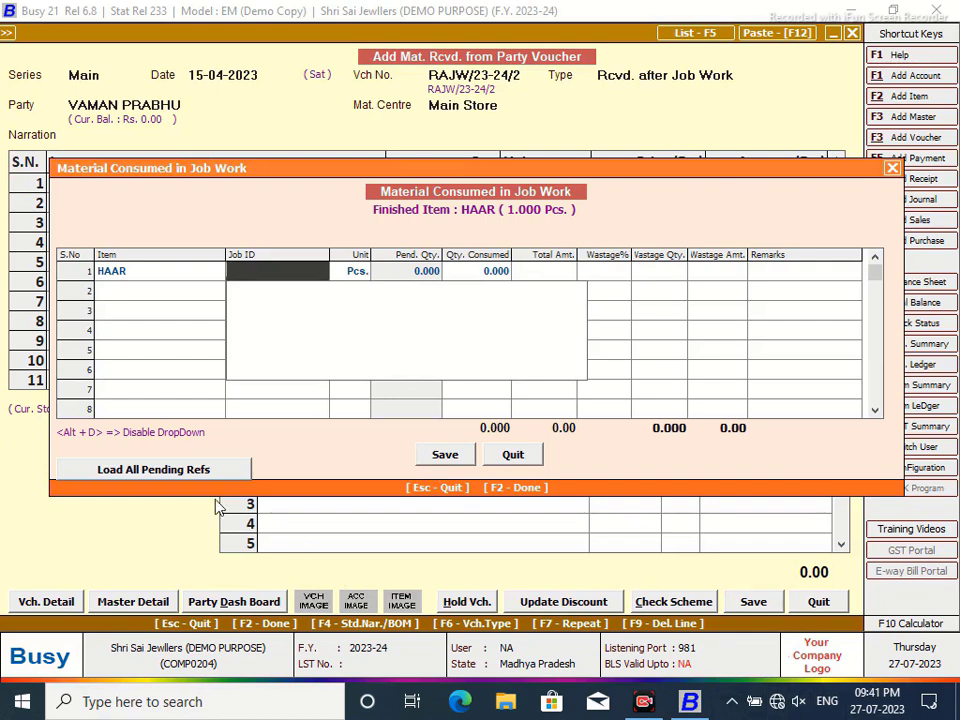
{"action": "left_click", "coordinate": [199, 470]}
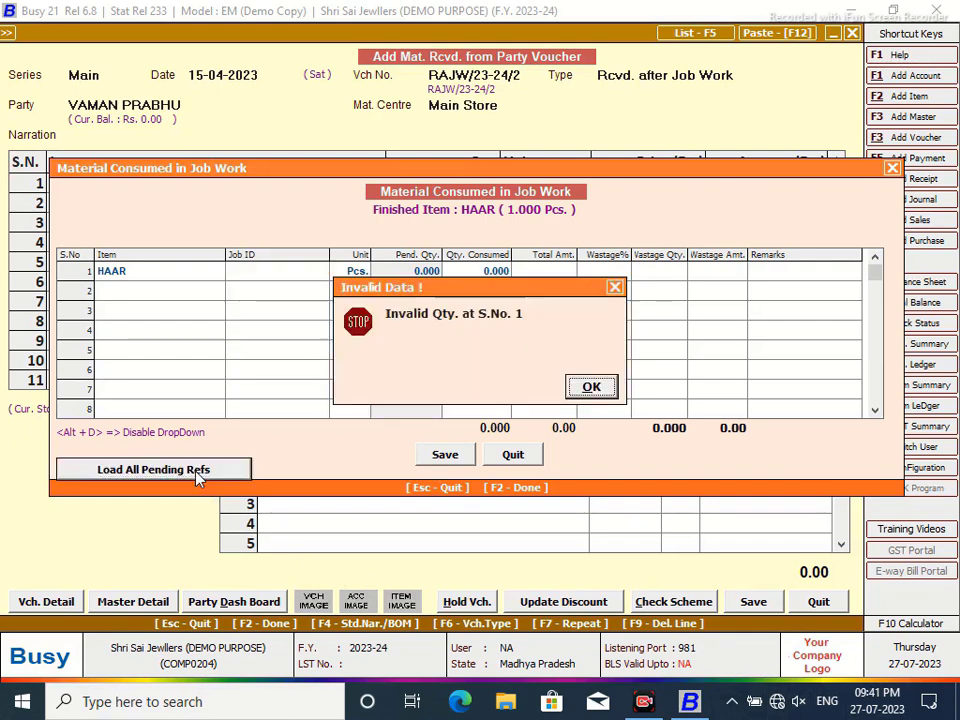
{"action": "left_click", "coordinate": [592, 389]}
{"action": "left_click", "coordinate": [304, 276]}
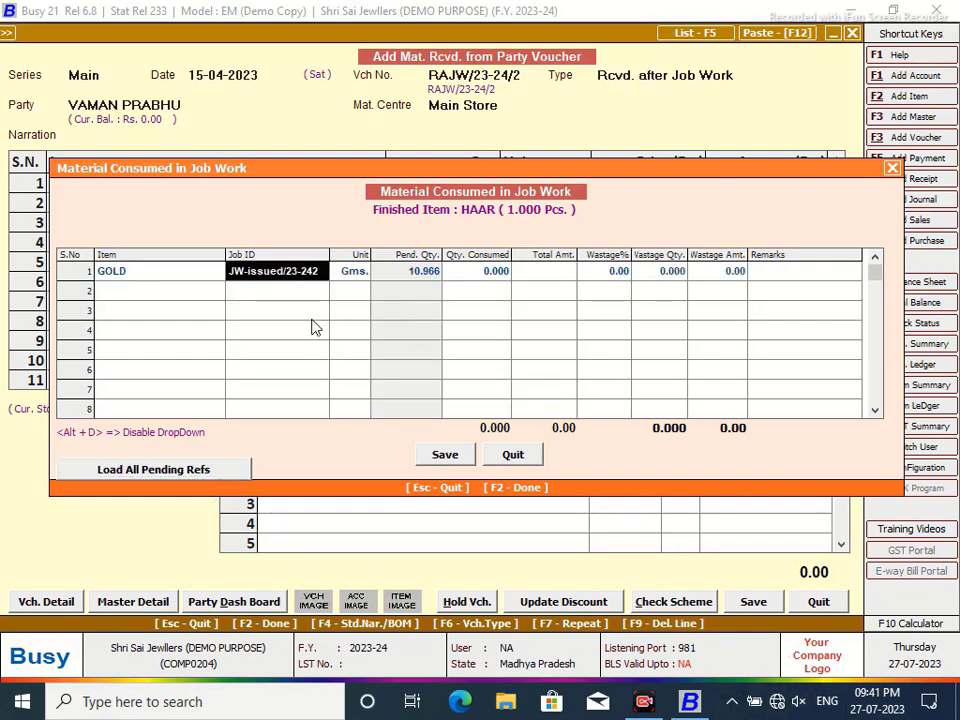
{"action": "key", "text": "Return"}
{"action": "key", "text": "Return"}
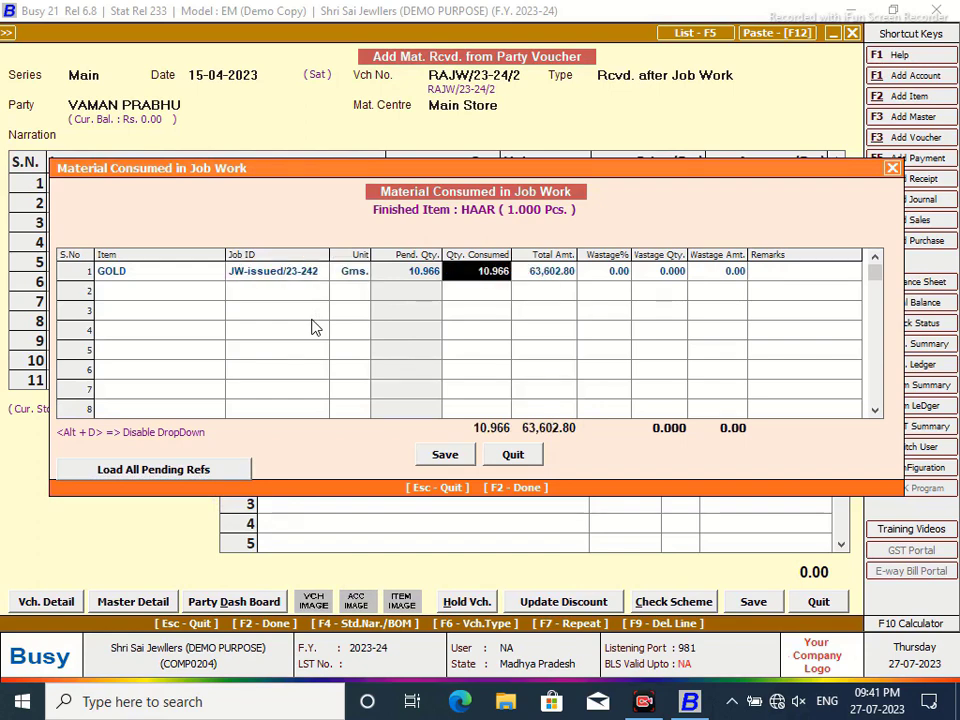
{"action": "type", "text": "9.000"}
{"action": "key", "text": "Return"}
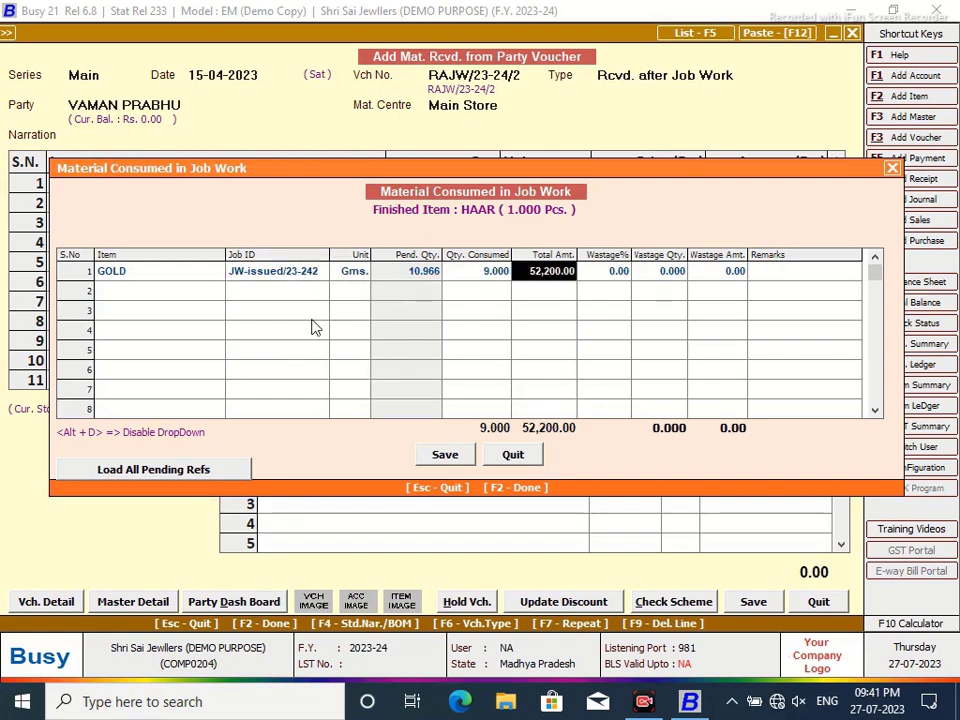
{"action": "key", "text": "Return"}
{"action": "type", "text": "4"}
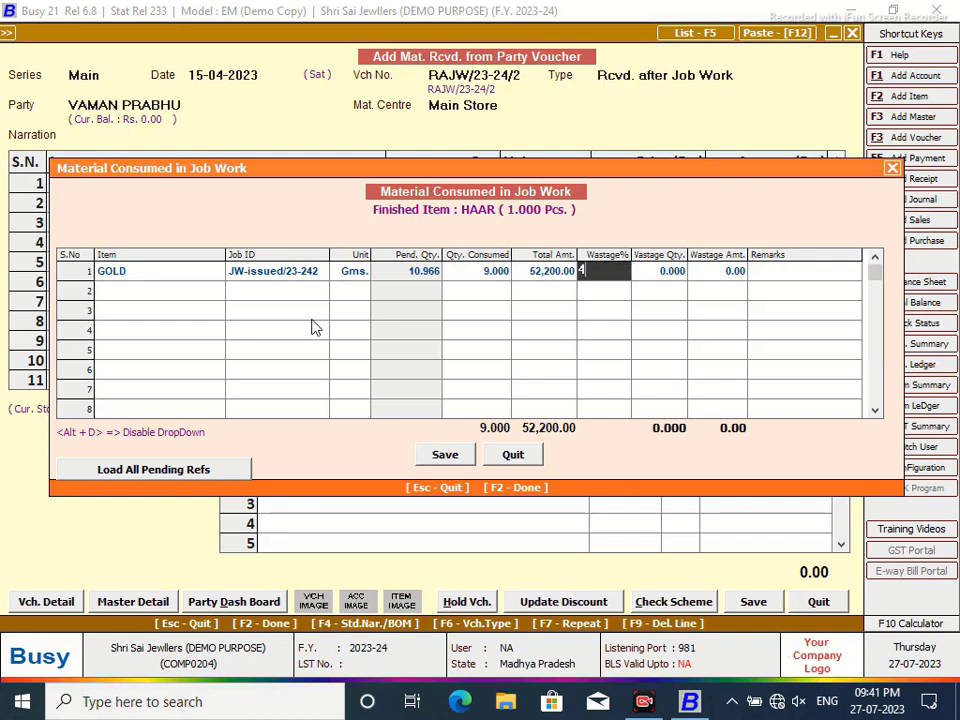
{"action": "key", "text": "Return"}
{"action": "key", "text": "Return"}
{"action": "key", "text": "Return"}
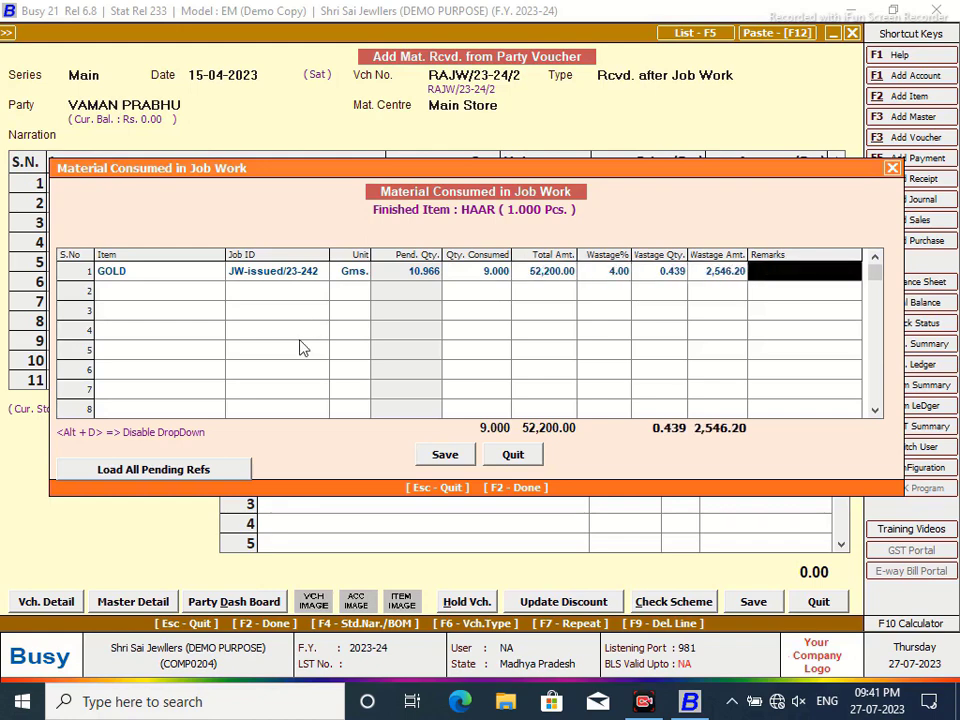
{"action": "left_click", "coordinate": [444, 457]}
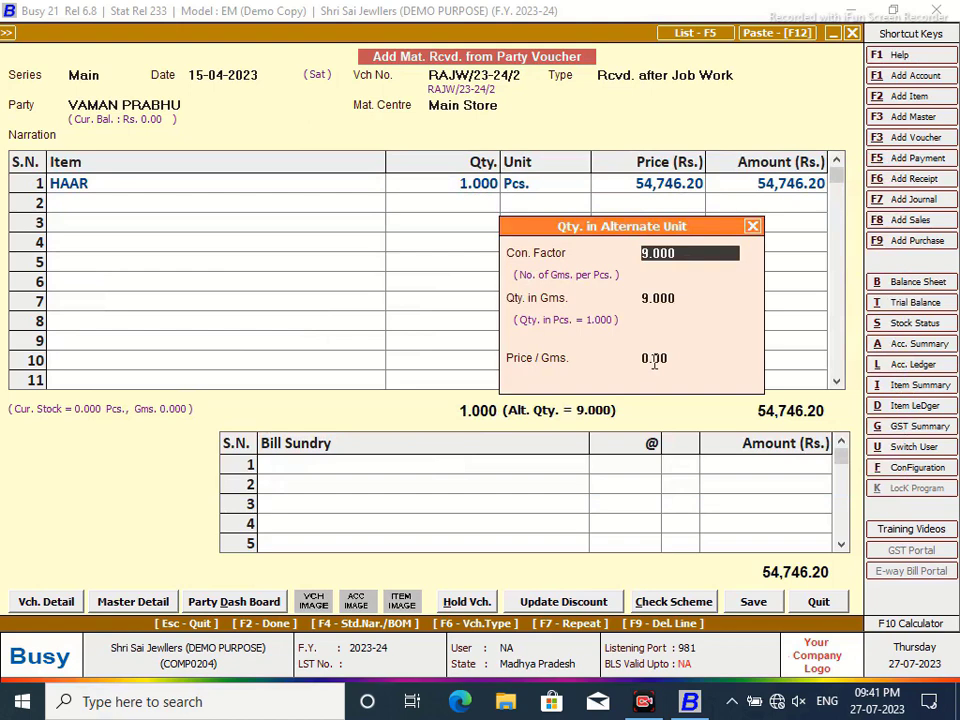
- Price the HAAR at 5800 per gram using the 9.000 Gms conversion
{"action": "key", "text": "Return"}
{"action": "key", "text": "Return"}
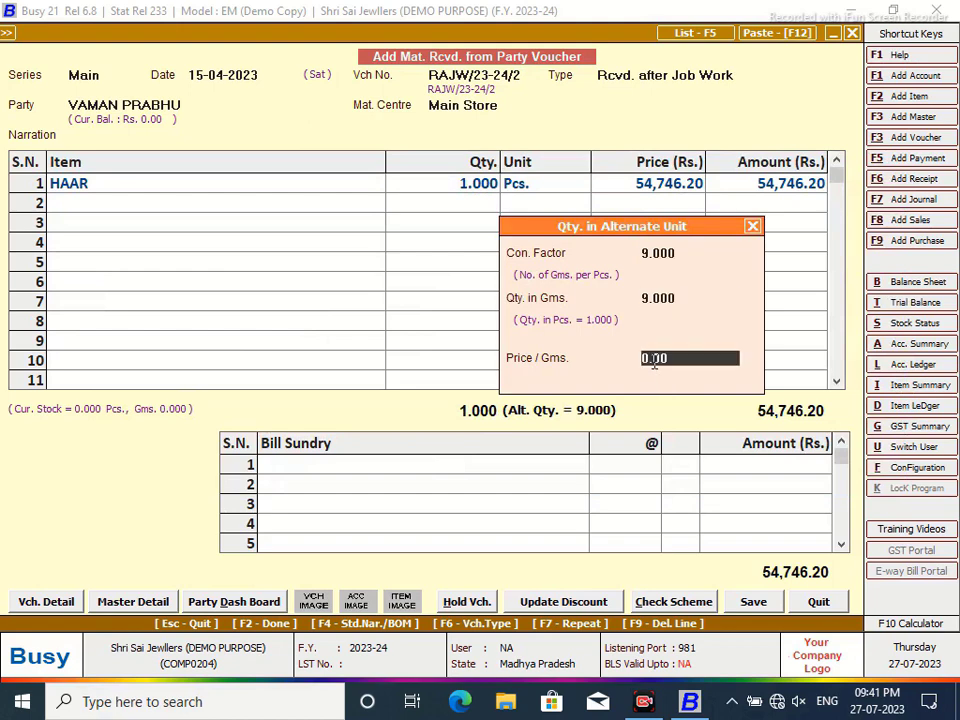
{"action": "type", "text": "5800"}
{"action": "key", "text": "Return"}
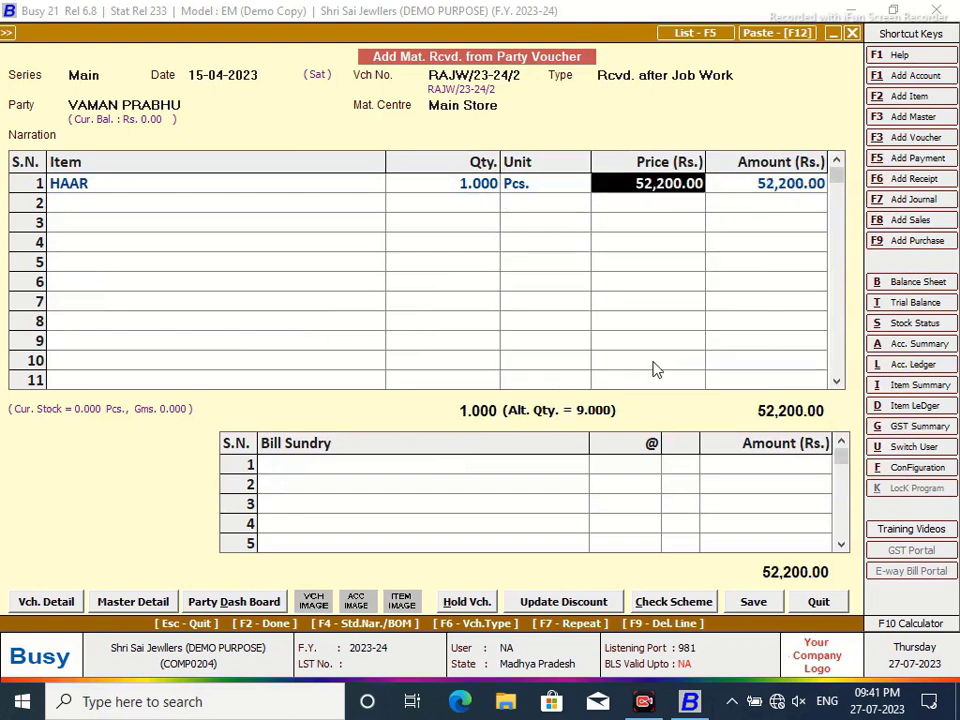
{"action": "key", "text": "Return"}
{"action": "key", "text": "Return"}
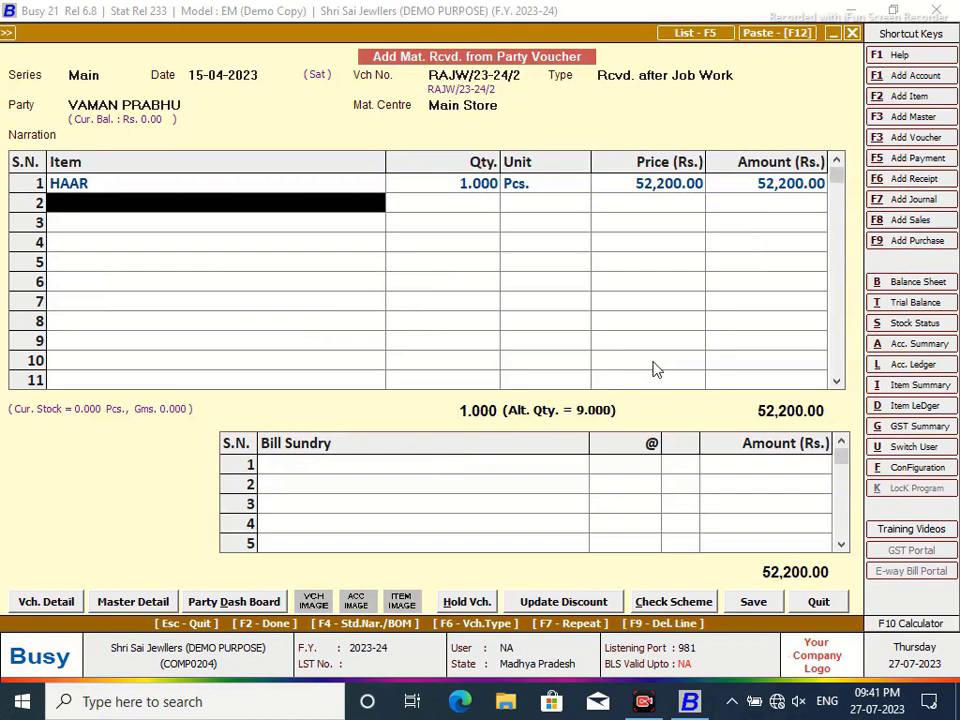
- Add a 4% LABOUR CHARGES bill sundry and save the receipt voucher with bill-by-bill adjustment
{"action": "left_click", "coordinate": [497, 470]}
{"action": "left_click", "coordinate": [497, 466]}
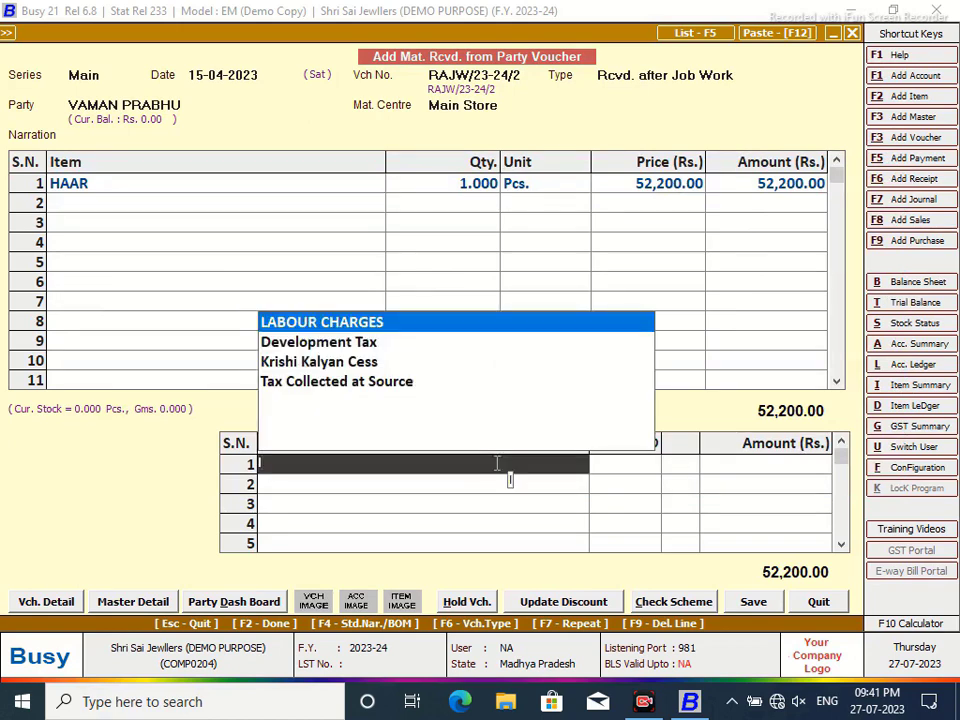
{"action": "key", "text": "Return"}
{"action": "type", "text": "4"}
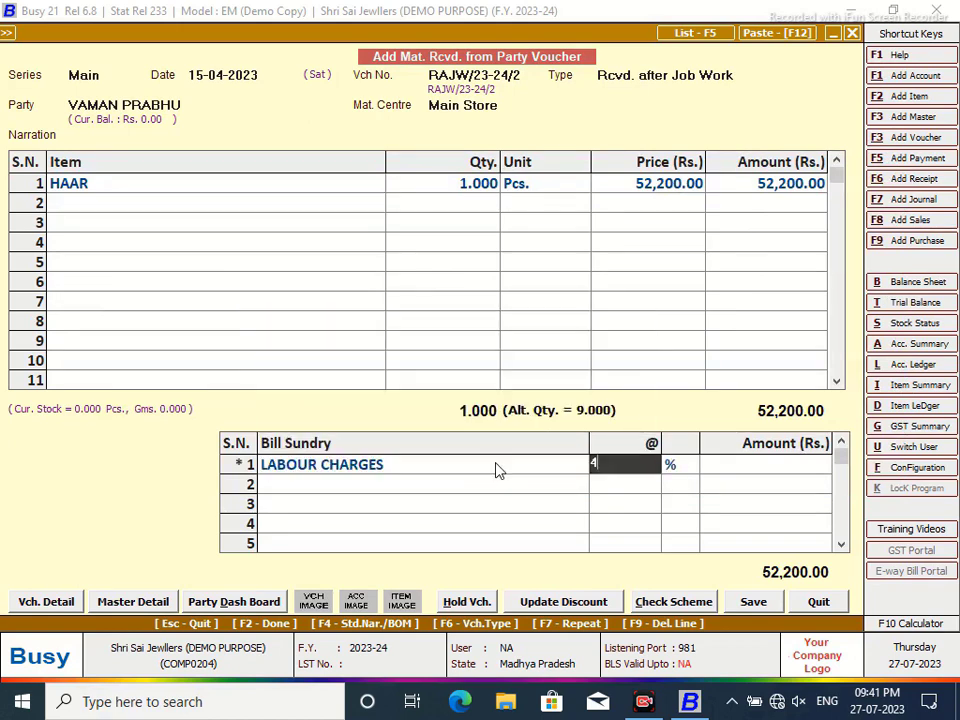
{"action": "key", "text": "Return"}
{"action": "left_click", "coordinate": [753, 601]}
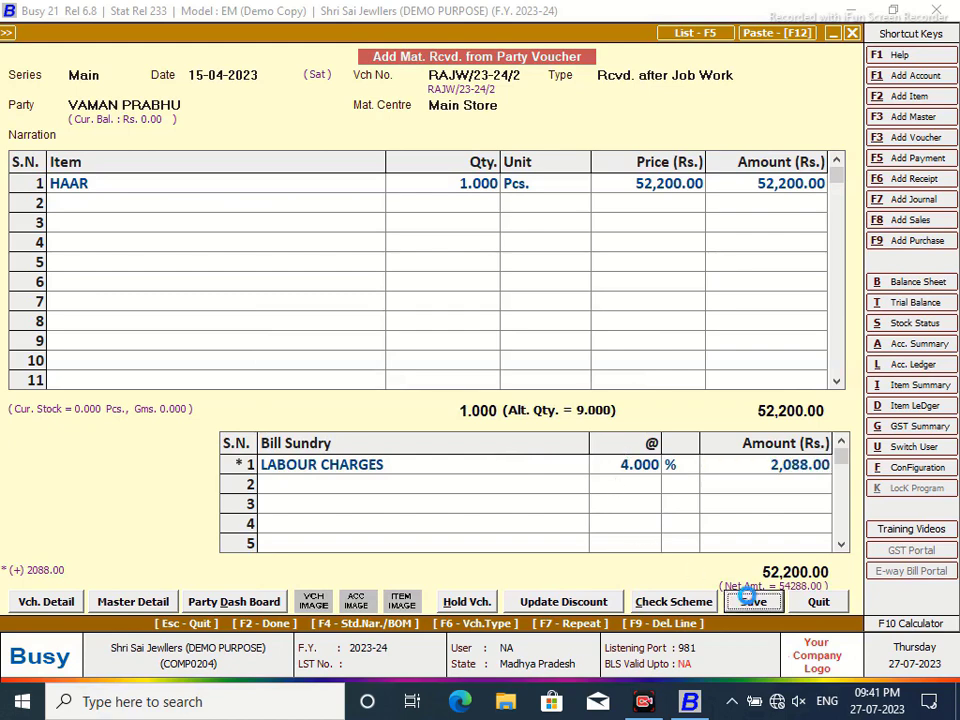
{"action": "left_click", "coordinate": [488, 505]}
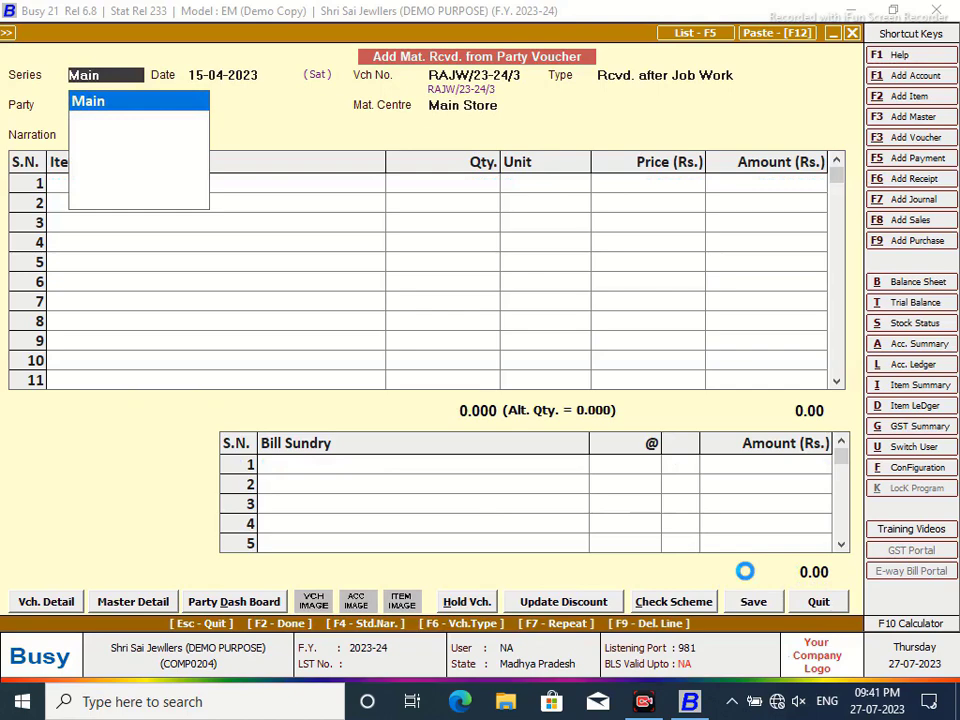
- Close the receipt voucher and open the Account-Wise ledger report under Display > Account Books
{"action": "key", "text": "alt+l"}
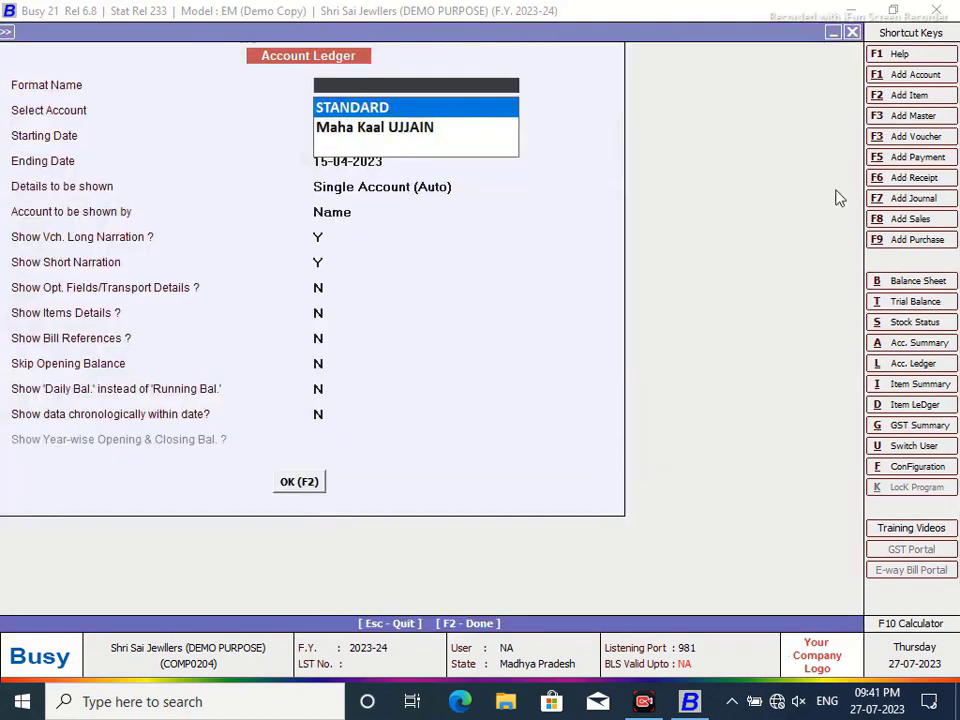
{"action": "key", "text": "Escape"}
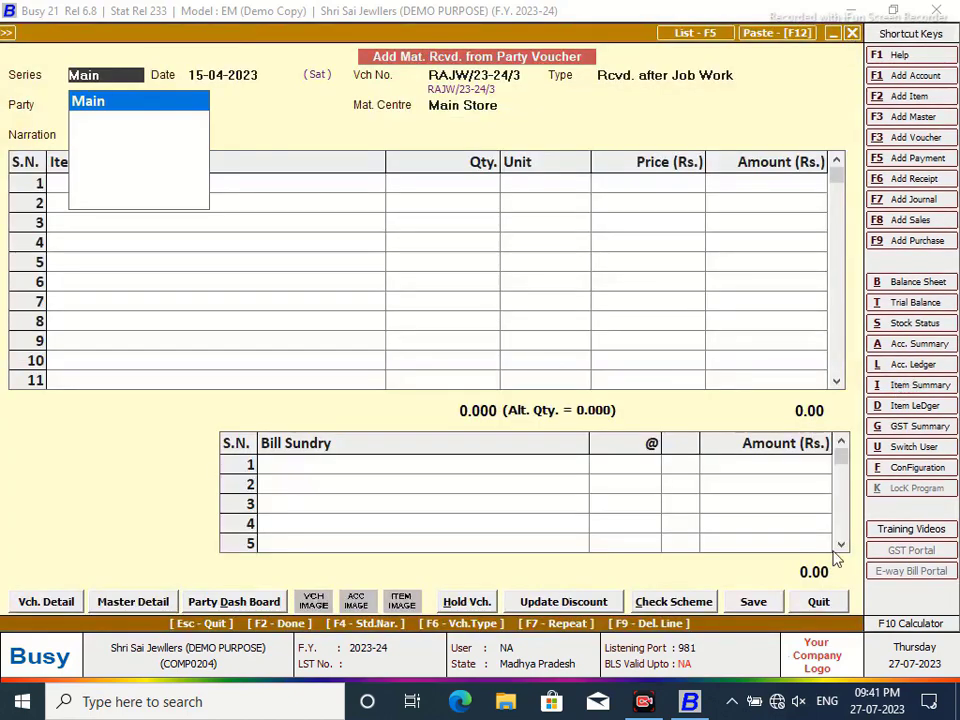
{"action": "left_click", "coordinate": [819, 601]}
{"action": "left_click", "coordinate": [290, 31]}
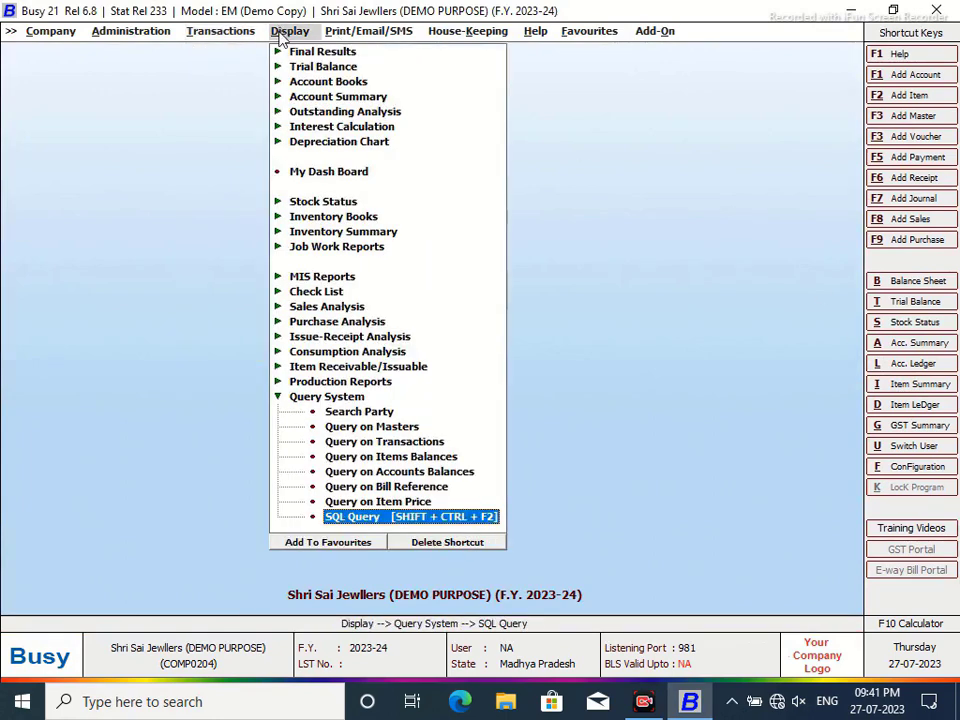
{"action": "left_click", "coordinate": [320, 88]}
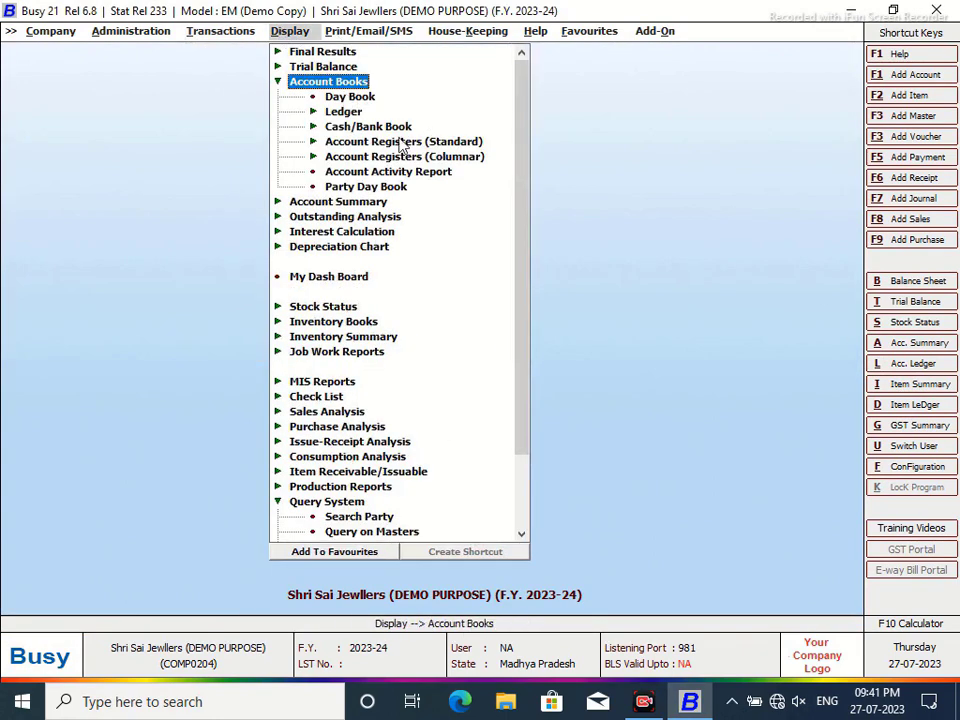
{"action": "left_click", "coordinate": [328, 110]}
{"action": "left_click", "coordinate": [400, 127]}
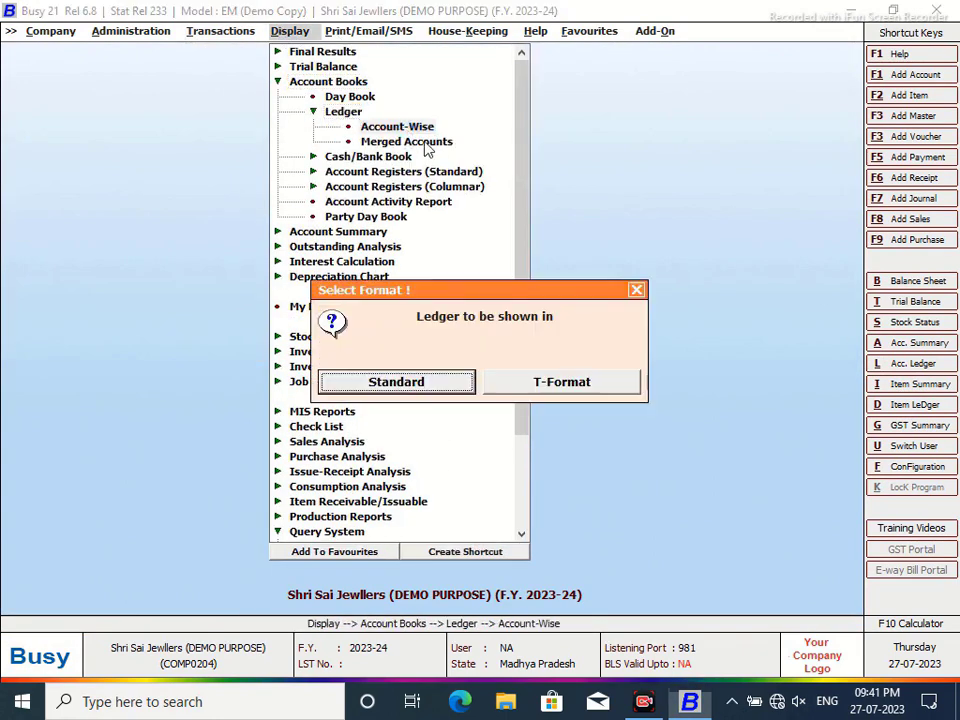
- Choose Standard layout, One Account, and the Maha Kaal UJJAIN format, then generate the Labour Charges ledger
{"action": "key", "text": "Return"}
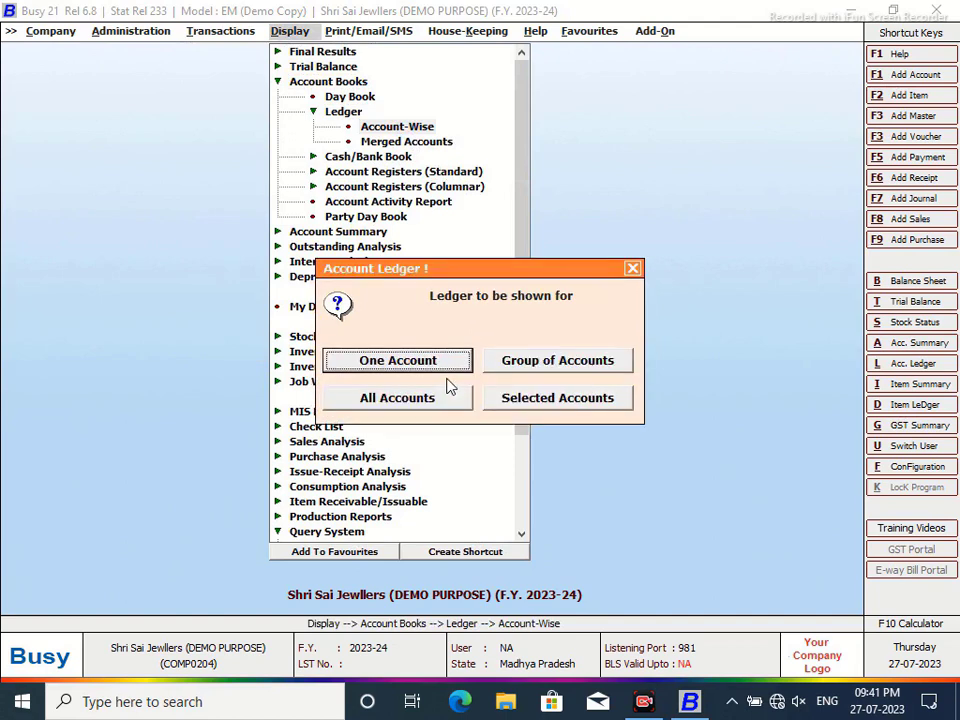
{"action": "left_click", "coordinate": [388, 361]}
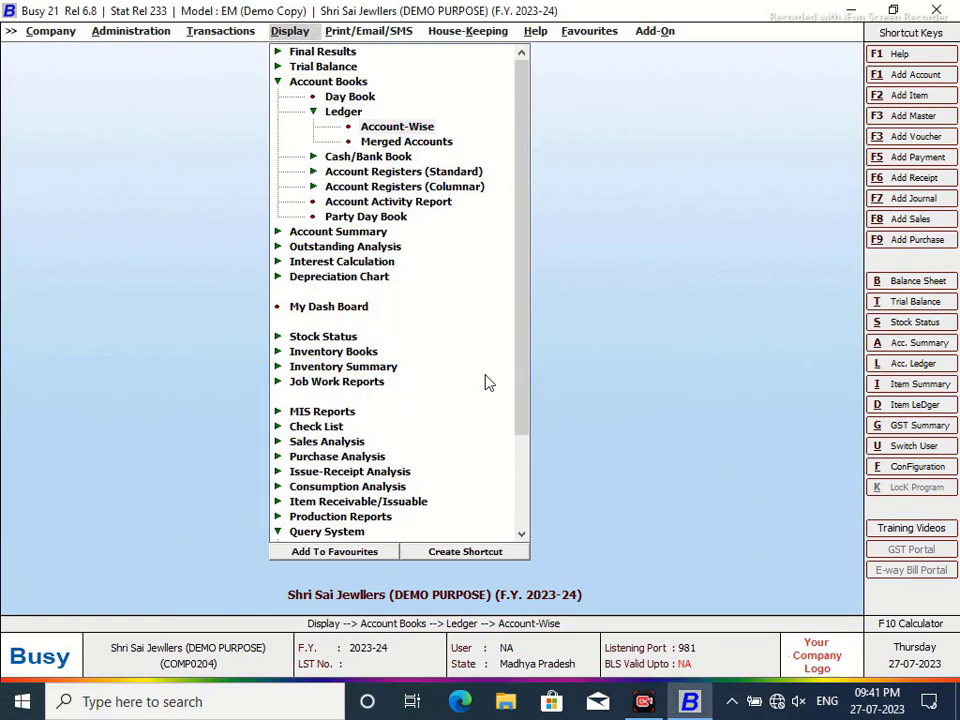
{"action": "key", "text": "Return"}
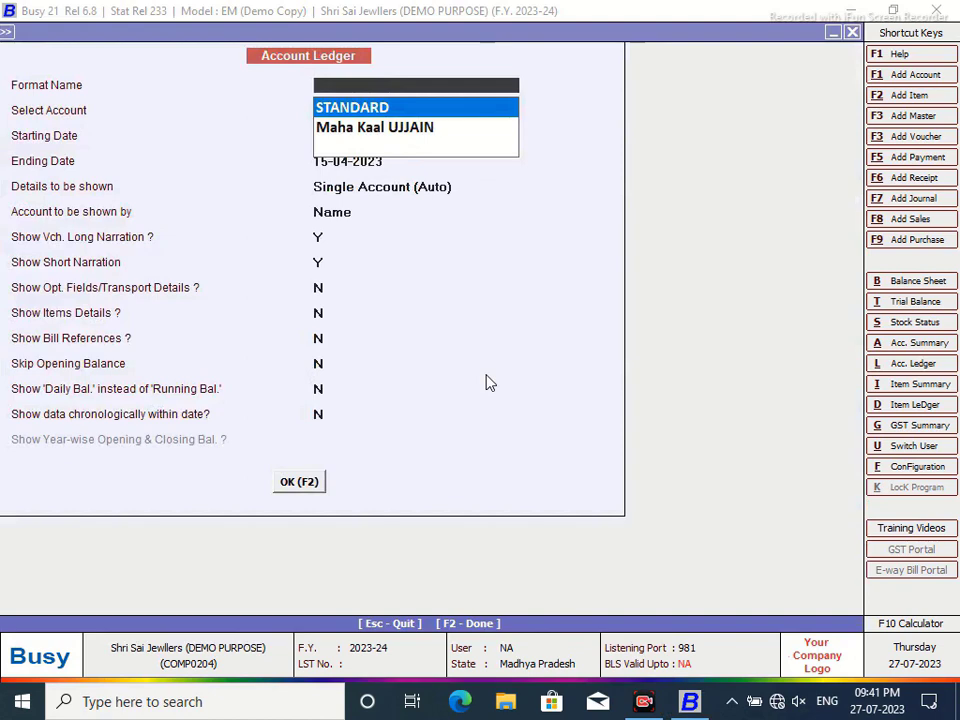
{"action": "key", "text": "Down"}
{"action": "key", "text": "Return"}
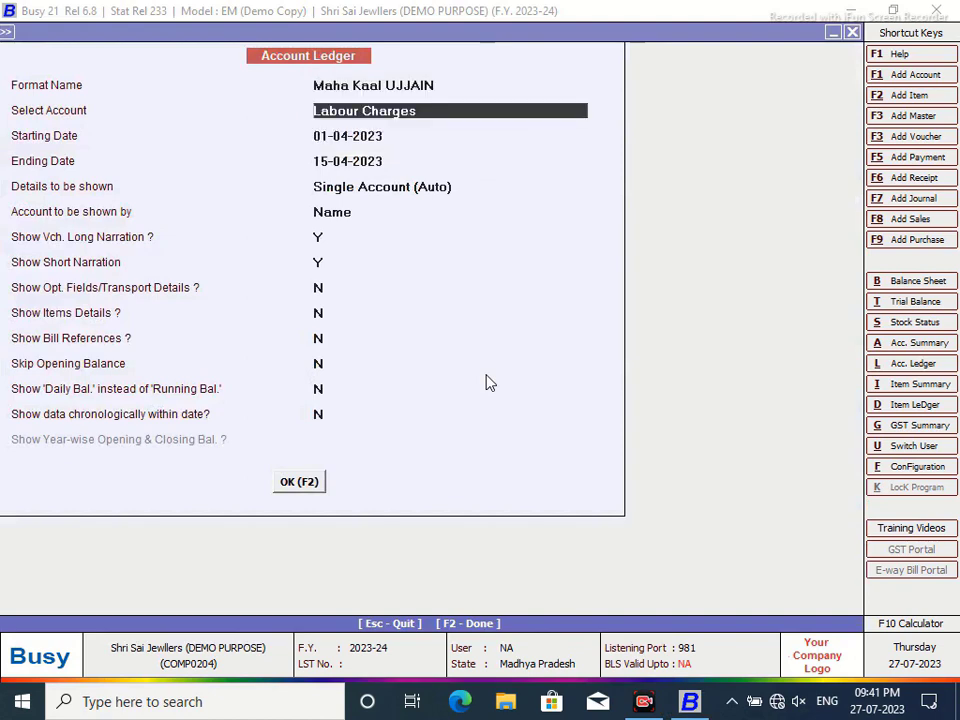
{"action": "key", "text": "F2"}
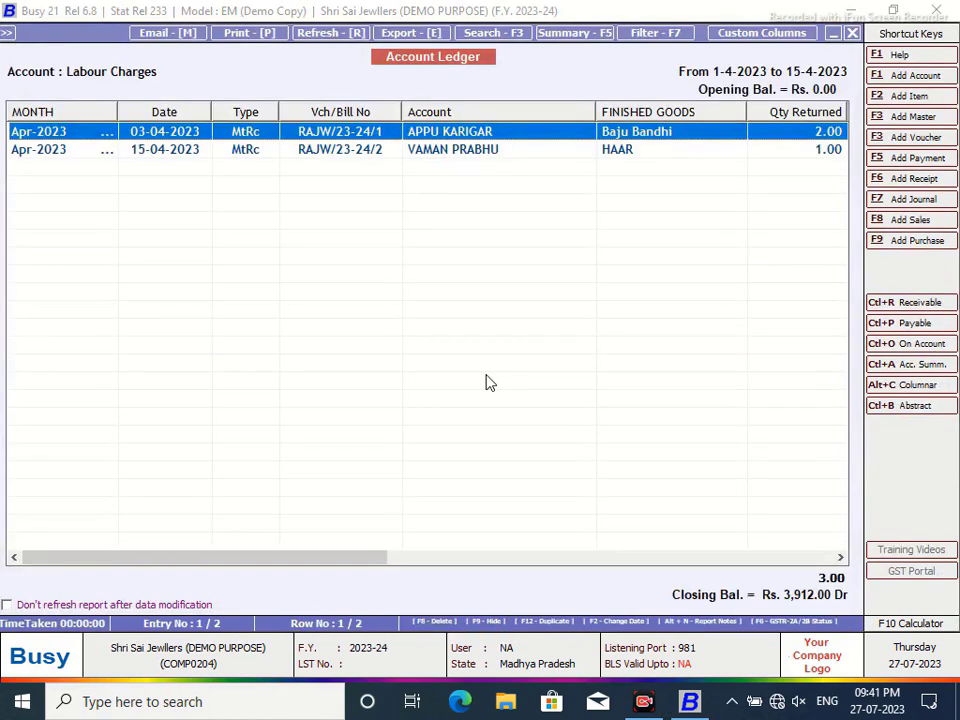
- Widen MONTH and scroll across to the HAAR entry: 10.97 gold issued, 9.44 consumed, 1.53 pending
{"action": "left_click_drag", "start_coordinate": [117, 113], "coordinate": [143, 121]}
{"action": "left_click_drag", "start_coordinate": [195, 561], "coordinate": [350, 567]}
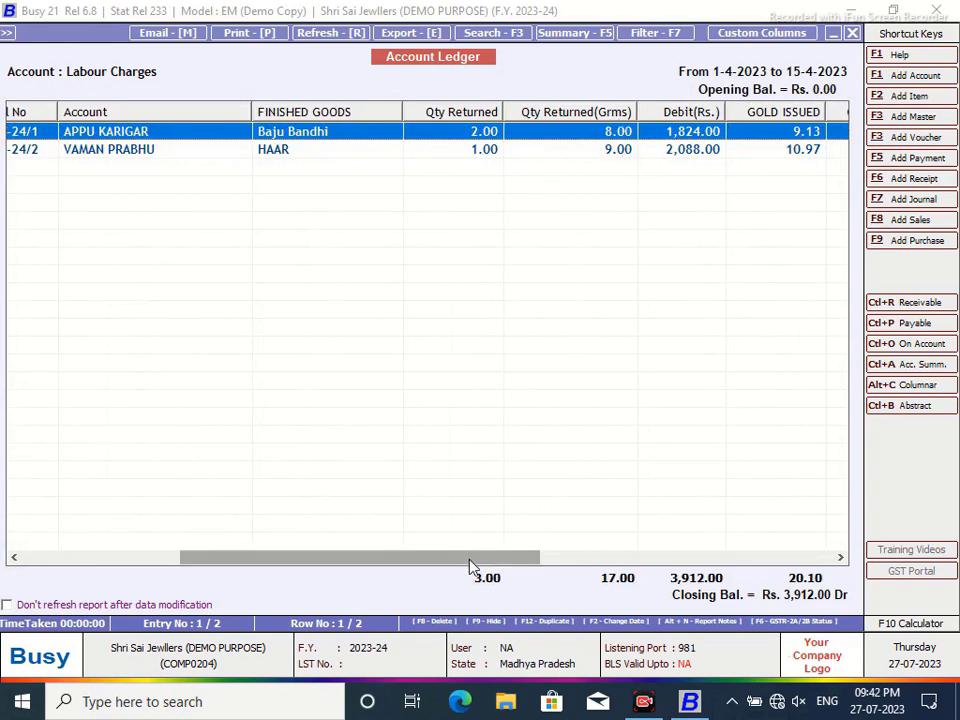
{"action": "left_click_drag", "start_coordinate": [471, 566], "coordinate": [564, 568]}
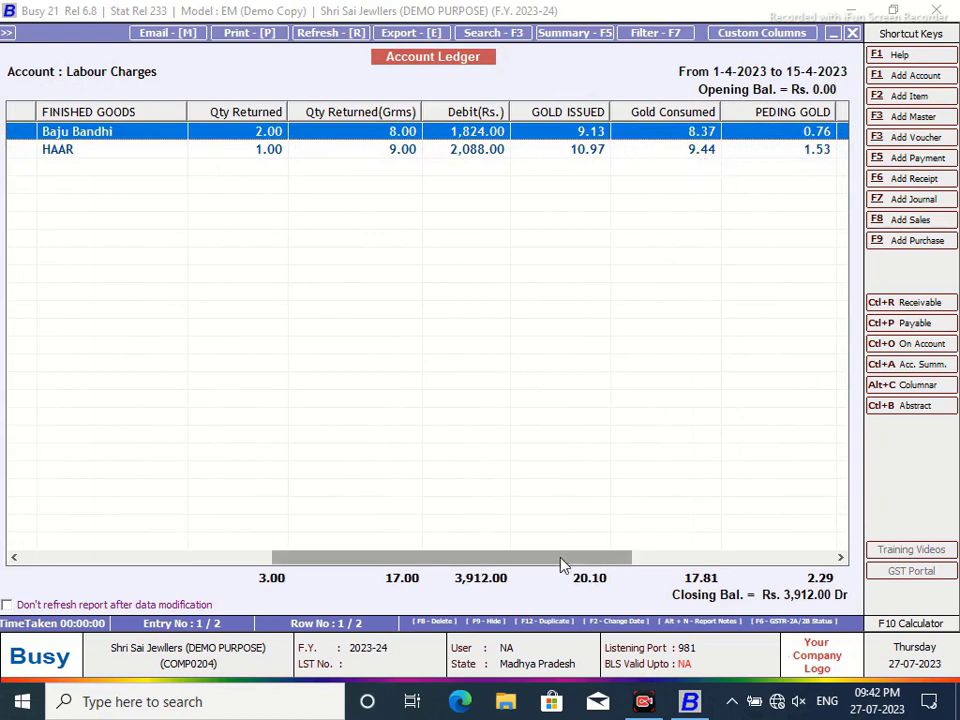
{"action": "left_click_drag", "start_coordinate": [564, 564], "coordinate": [745, 575]}
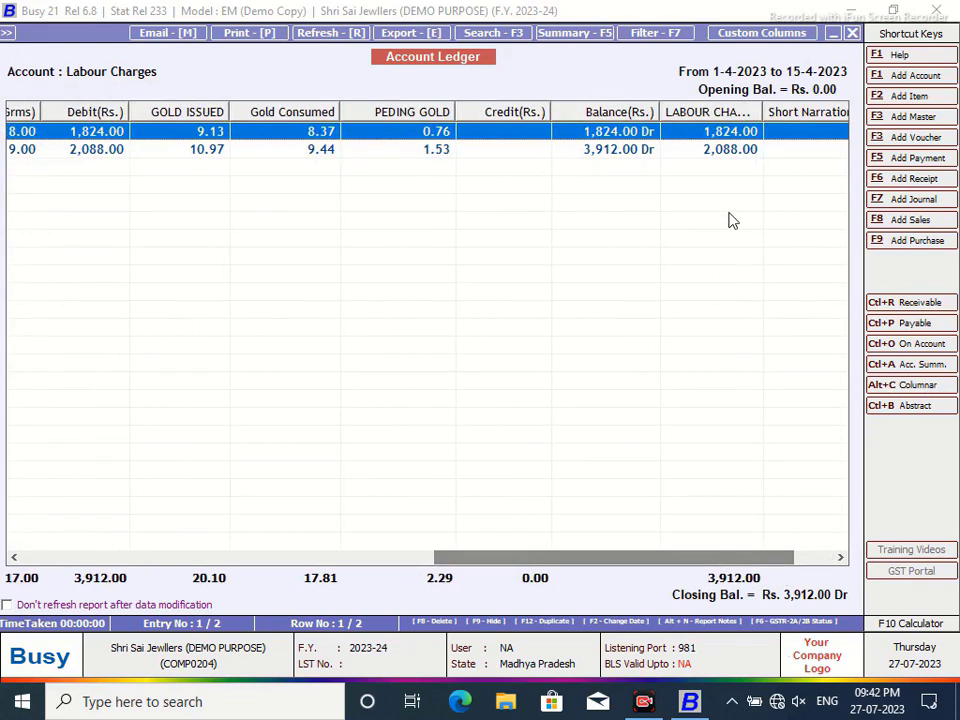
{"action": "left_click", "coordinate": [630, 155]}
{"action": "left_click_drag", "start_coordinate": [549, 564], "coordinate": [302, 554]}
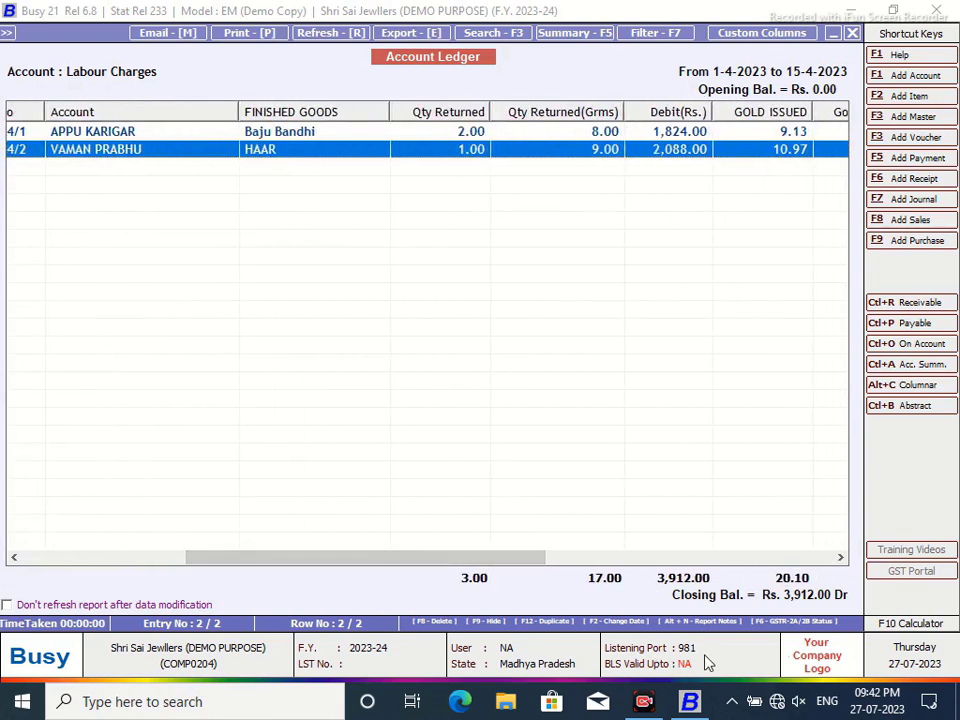